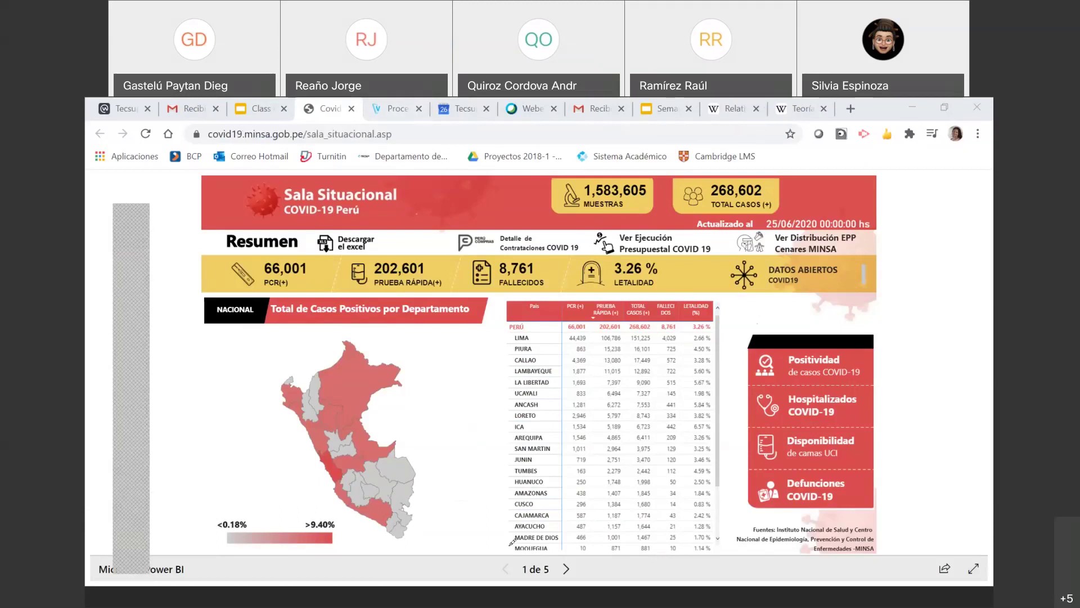
- Annotate the dashboard with a circle around the Excel download link, a mark at the page selector and a handwritten 15 beside the map
{"action": "mouse_move", "coordinate": [524, 541]}
{"action": "left_mouse_down"}
{"action": "mouse_move", "coordinate": [515, 557]}
{"action": "mouse_move", "coordinate": [527, 583]}
{"action": "left_mouse_up"}
{"action": "mouse_move", "coordinate": [337, 259]}
{"action": "left_mouse_down"}
{"action": "mouse_move", "coordinate": [384, 243]}
{"action": "mouse_move", "coordinate": [317, 232]}
{"action": "mouse_move", "coordinate": [357, 261]}
{"action": "left_mouse_up"}
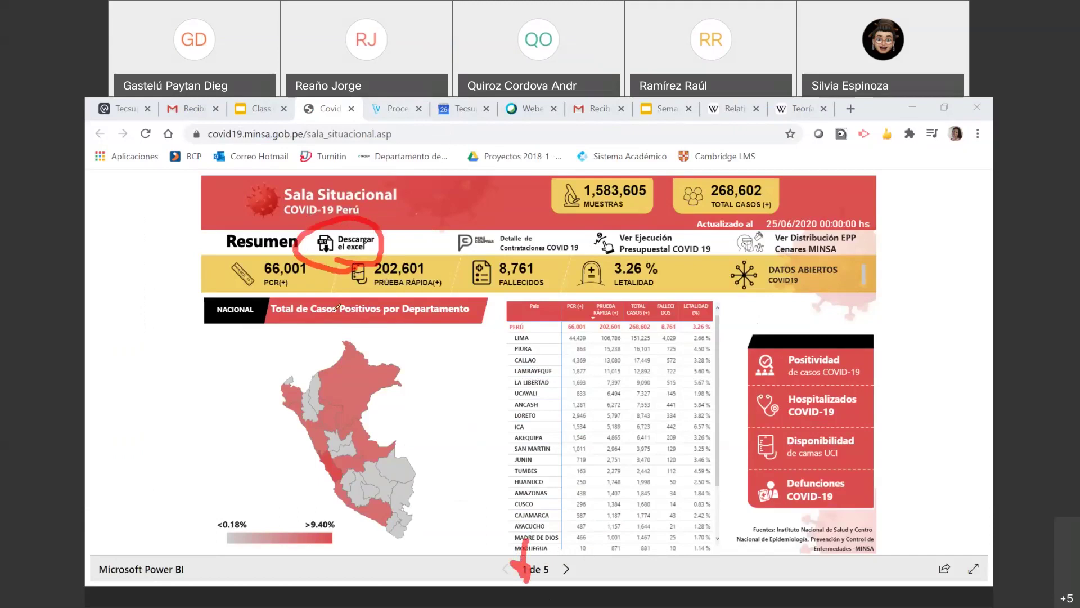
{"action": "mouse_move", "coordinate": [412, 340]}
{"action": "left_mouse_down"}
{"action": "mouse_move", "coordinate": [441, 350]}
{"action": "mouse_move", "coordinate": [424, 357]}
{"action": "mouse_move", "coordinate": [441, 331]}
{"action": "left_mouse_up"}
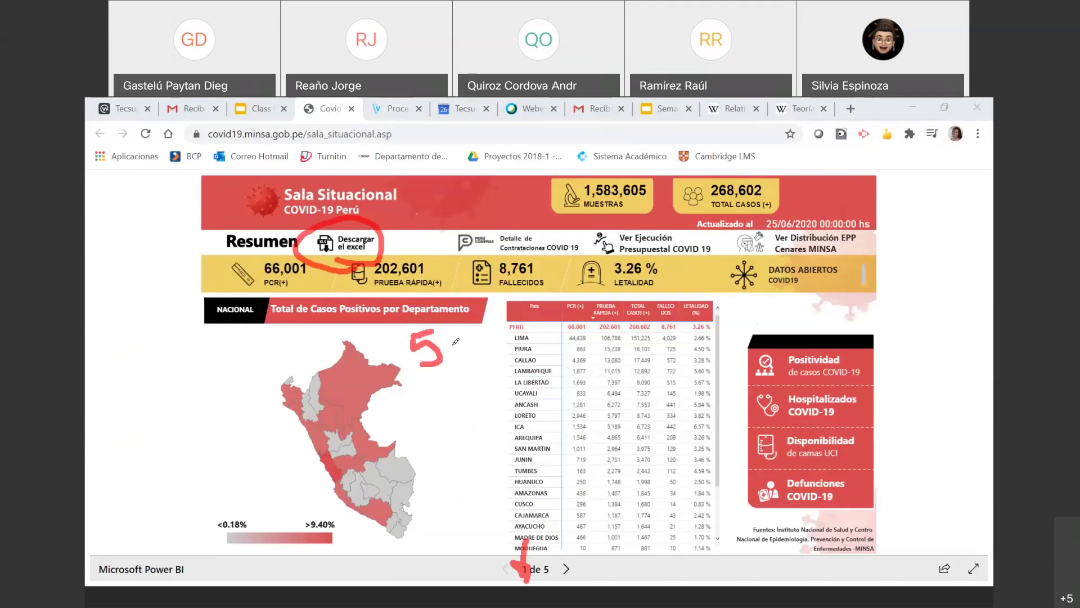
{"action": "mouse_move", "coordinate": [396, 351]}
{"action": "left_mouse_down"}
{"action": "mouse_move", "coordinate": [405, 339]}
{"action": "mouse_move", "coordinate": [409, 389]}
{"action": "left_mouse_up"}
{"action": "left_click", "coordinate": [380, 326]}
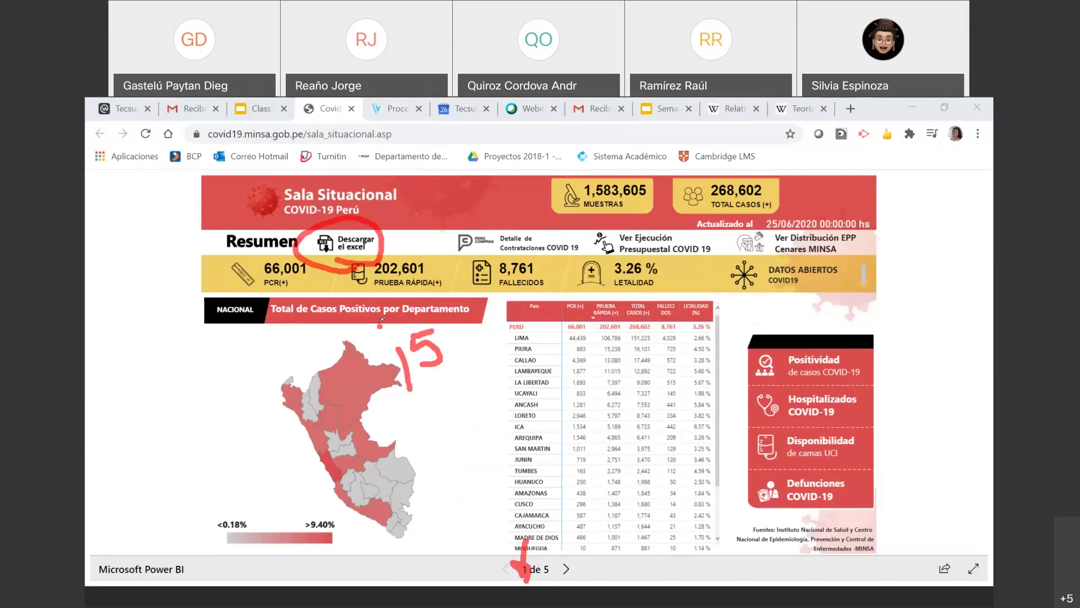
{"action": "left_click_drag", "start_coordinate": [459, 331], "coordinate": [454, 354]}
{"action": "left_click_drag", "start_coordinate": [409, 388], "coordinate": [413, 397]}
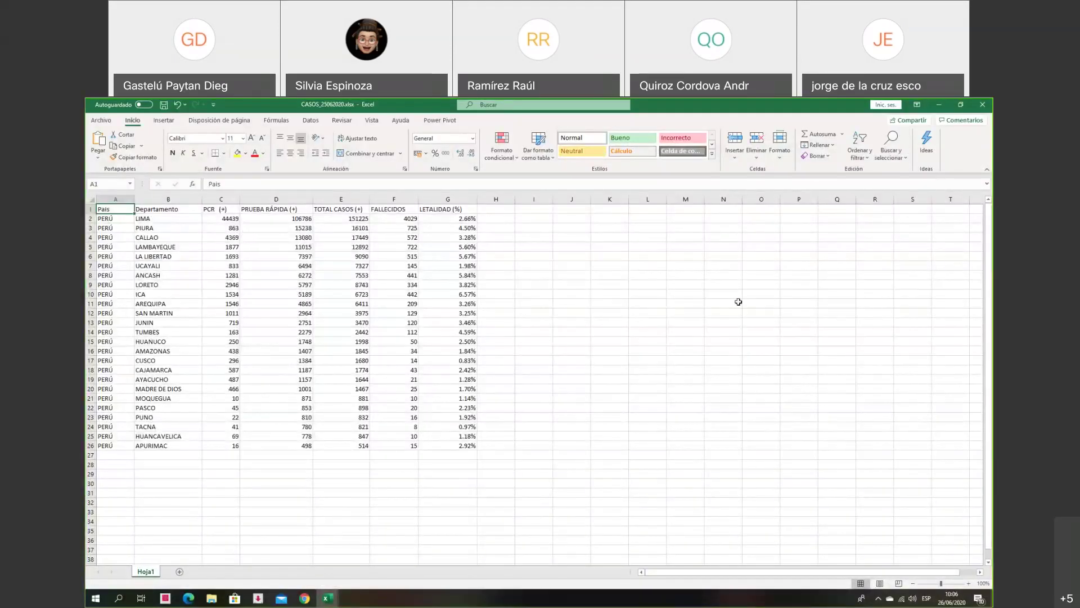
- In Excel, rename the only sheet of the CASOS_25062020 workbook as CASOS
{"action": "left_click", "coordinate": [581, 350]}
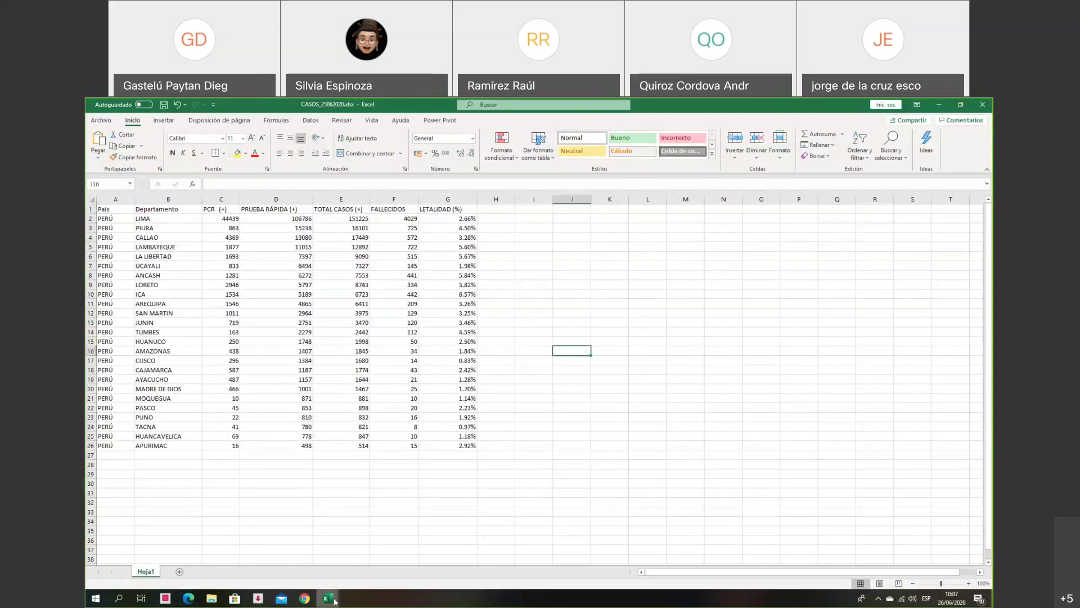
{"action": "mouse_move", "coordinate": [328, 598]}
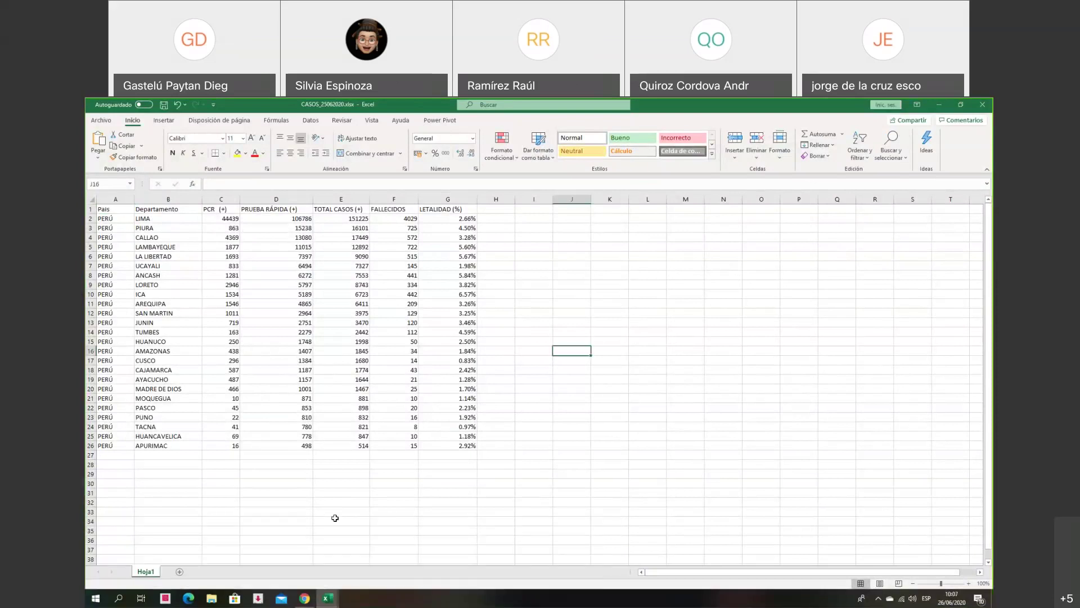
{"action": "right_click", "coordinate": [152, 572]}
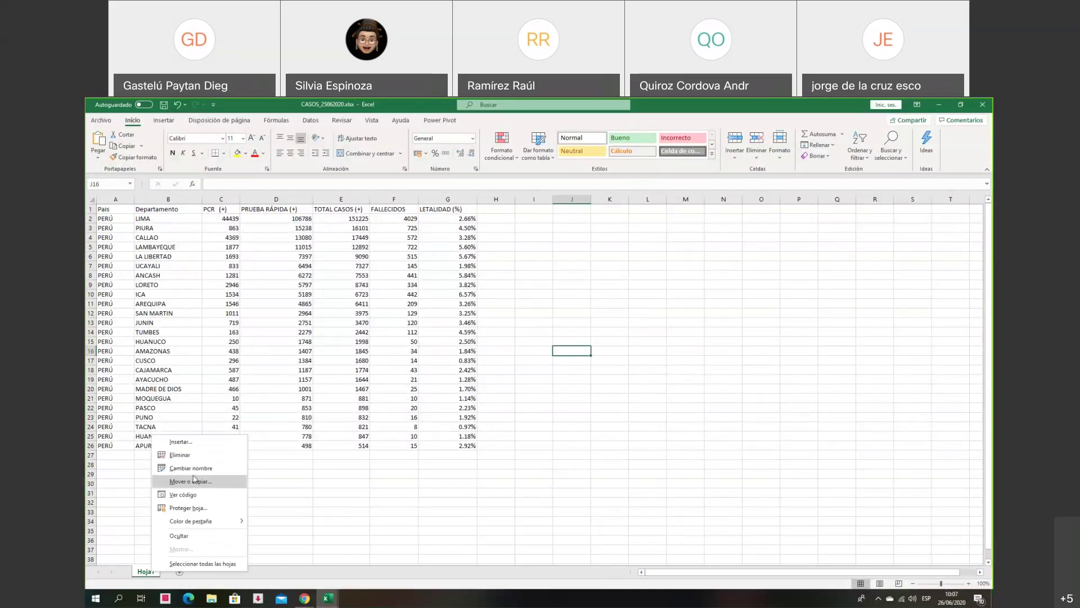
{"action": "left_click", "coordinate": [190, 467]}
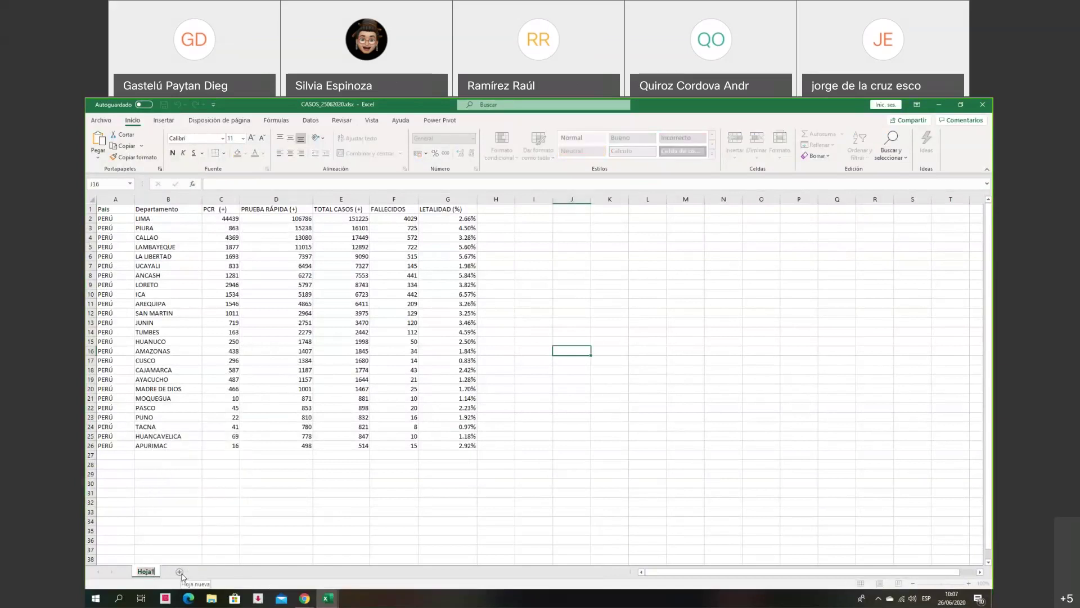
{"action": "type", "text": "CASOS"}
{"action": "key", "text": "Return"}
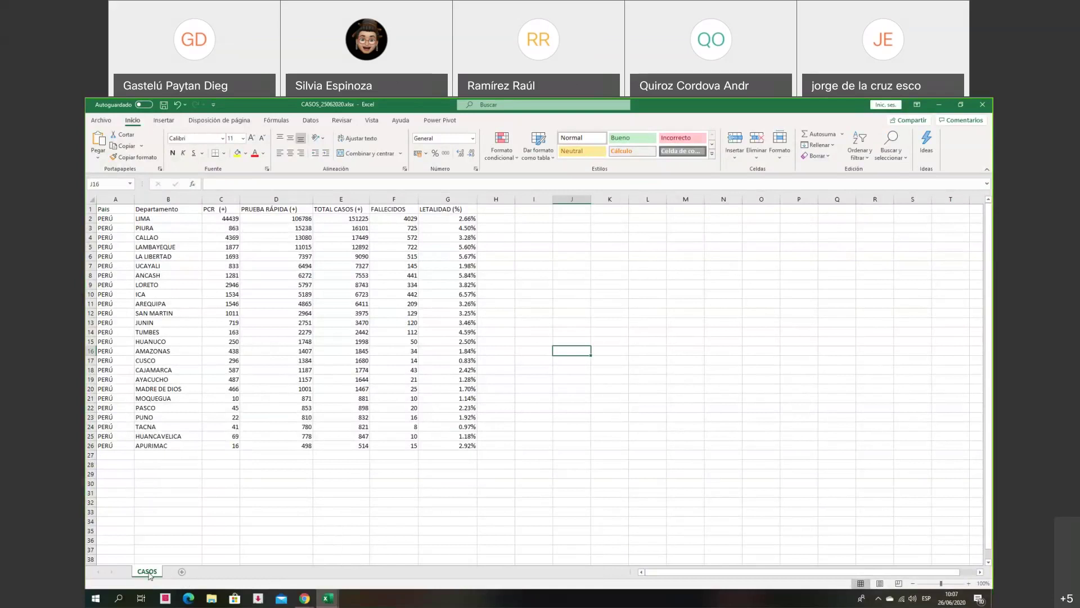
- Save a copy of the workbook as an Excel workbook named LABORATORIO 6 in the Descargas folder
{"action": "left_click", "coordinate": [101, 122]}
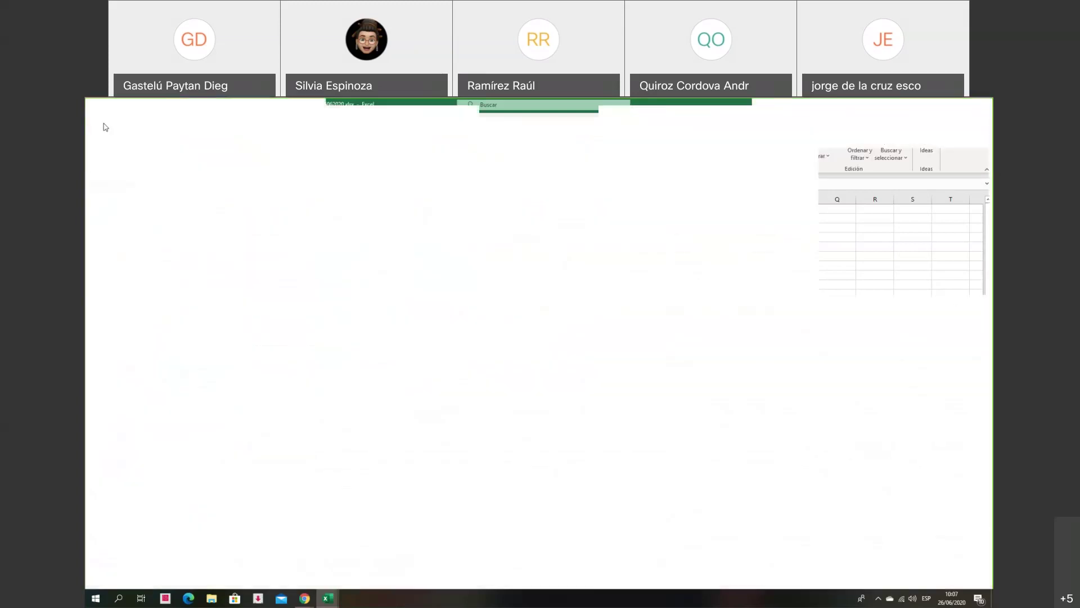
{"action": "left_click", "coordinate": [120, 248]}
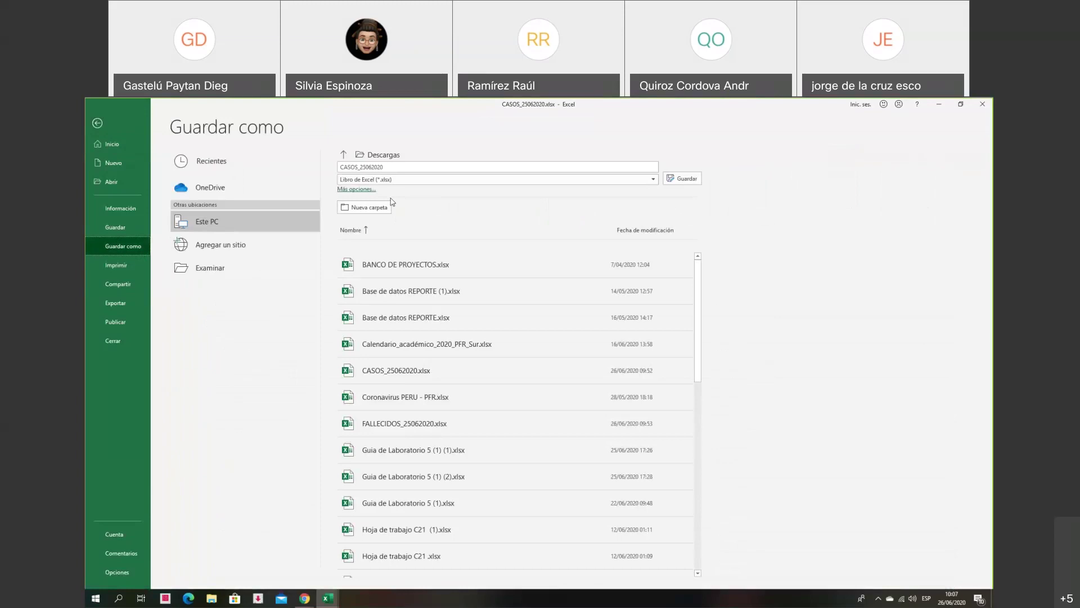
{"action": "left_click", "coordinate": [298, 268]}
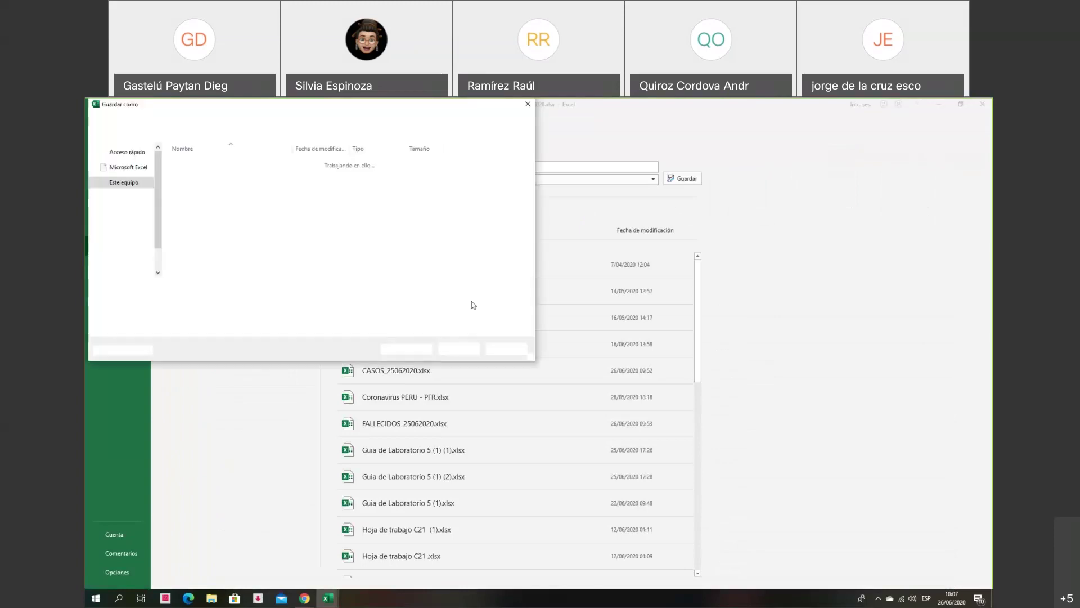
{"action": "left_click", "coordinate": [308, 287]}
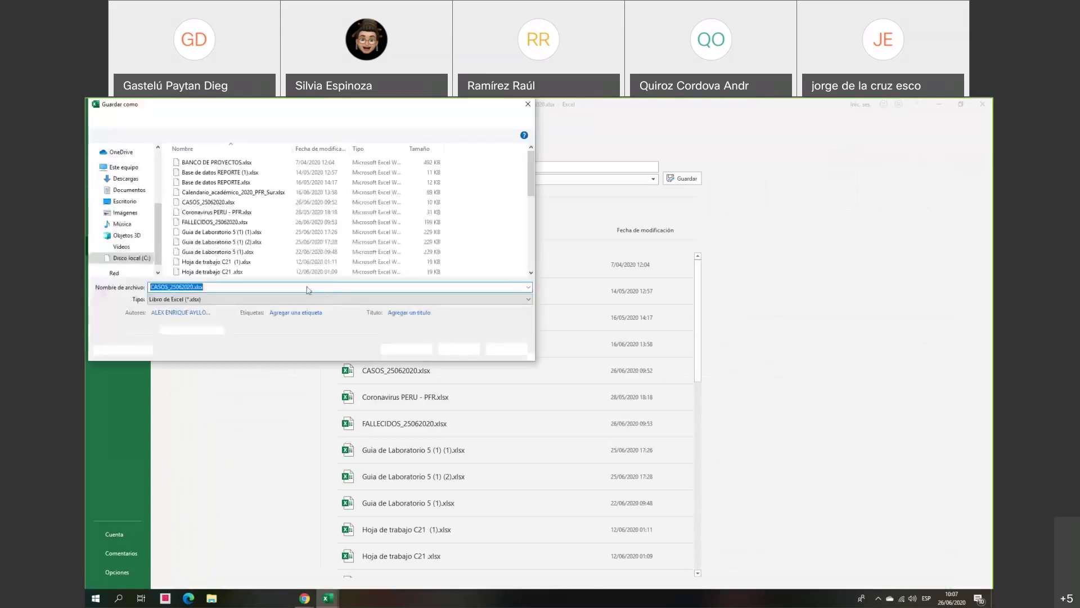
{"action": "left_click_drag", "start_coordinate": [308, 287], "coordinate": [152, 288]}
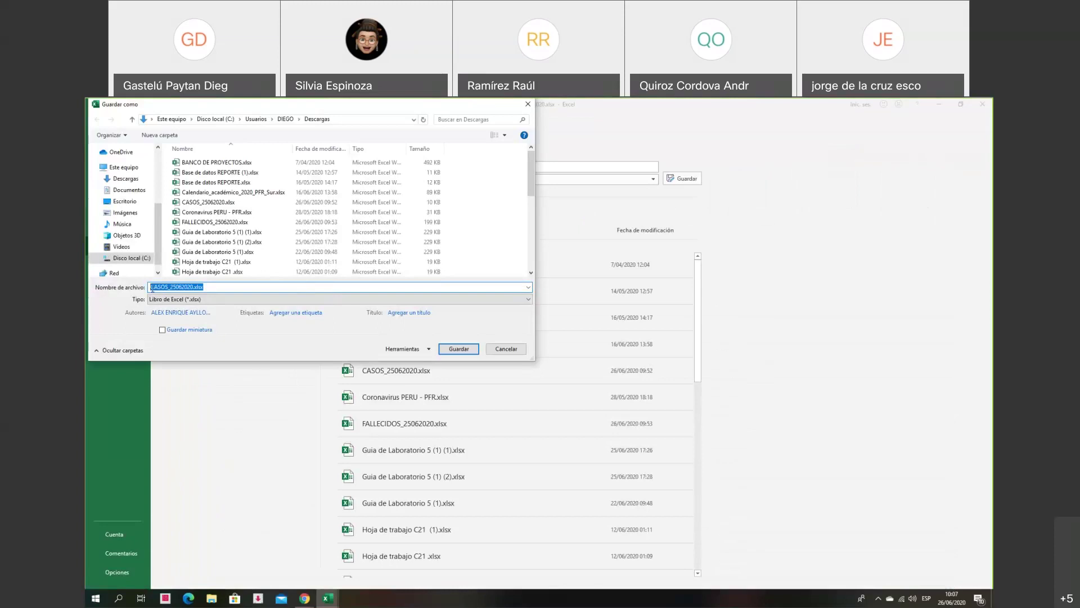
{"action": "type", "text": "LABORATORIO"}
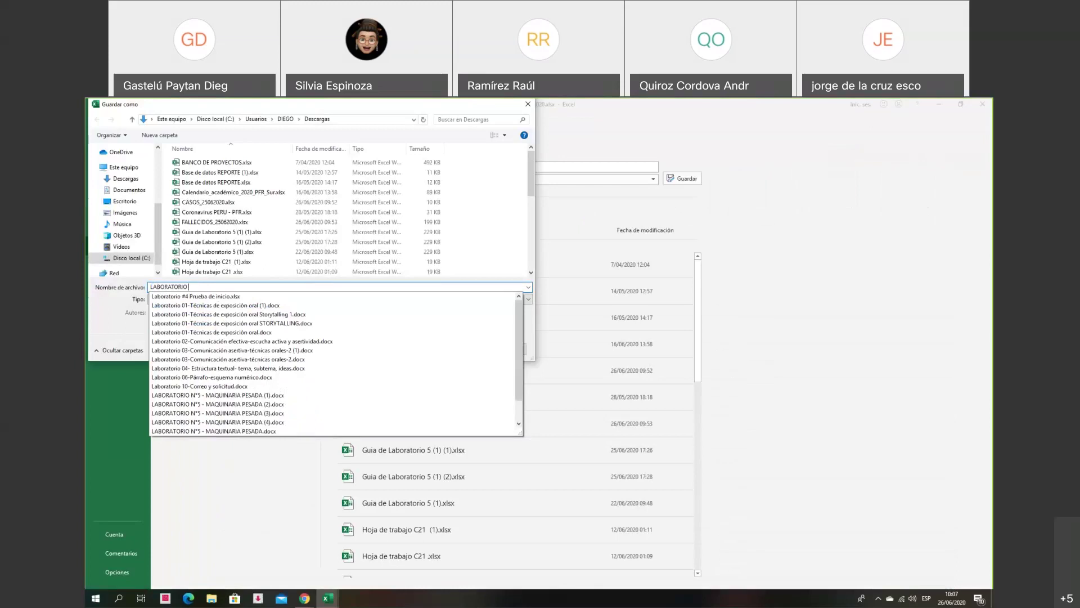
{"action": "type", "text": " 6"}
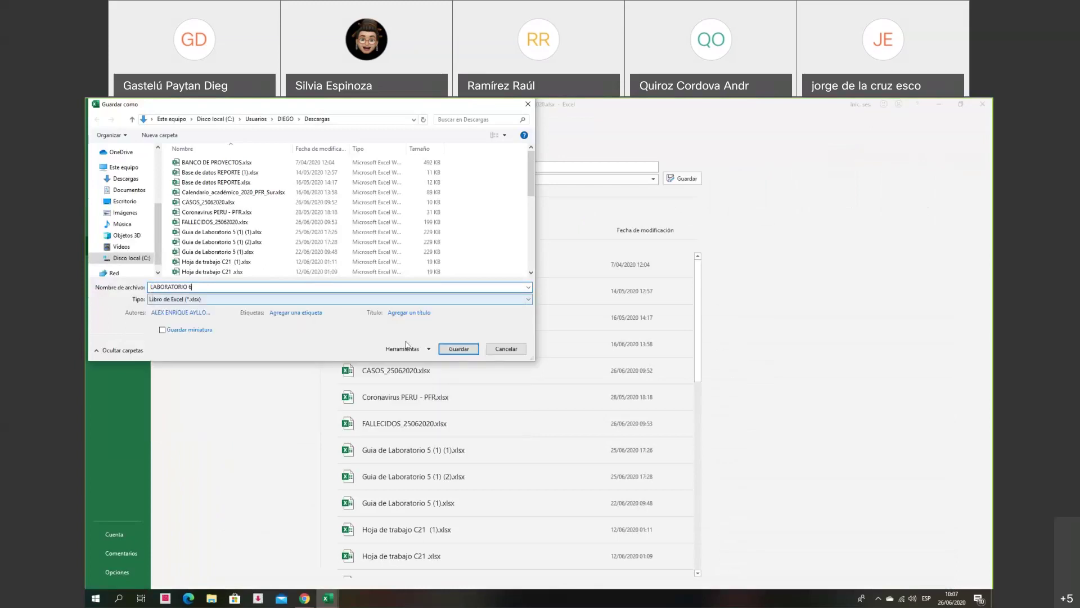
{"action": "left_click", "coordinate": [453, 349]}
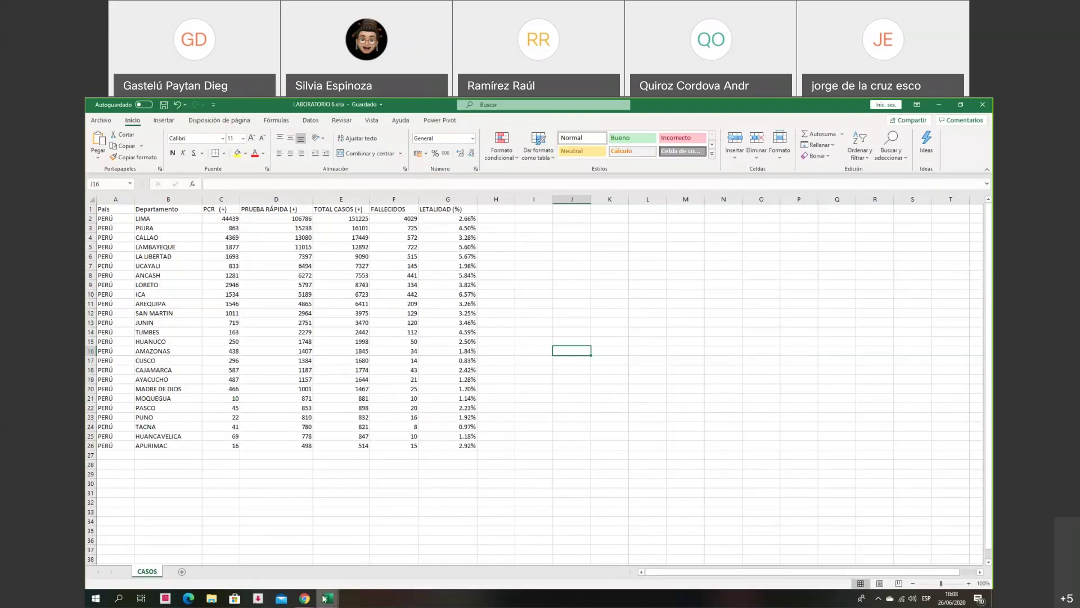
- Switch to the HOSPITALIZADOS_25062020 workbook and rename its sheet as HOSPITALIZADOS
{"action": "left_click", "coordinate": [233, 564]}
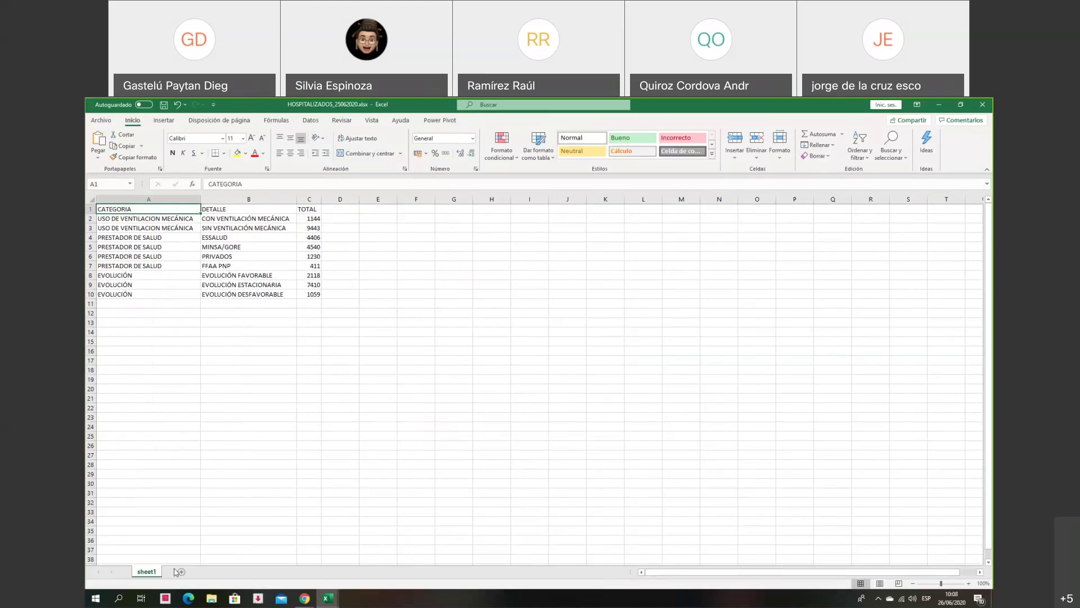
{"action": "right_click", "coordinate": [157, 574]}
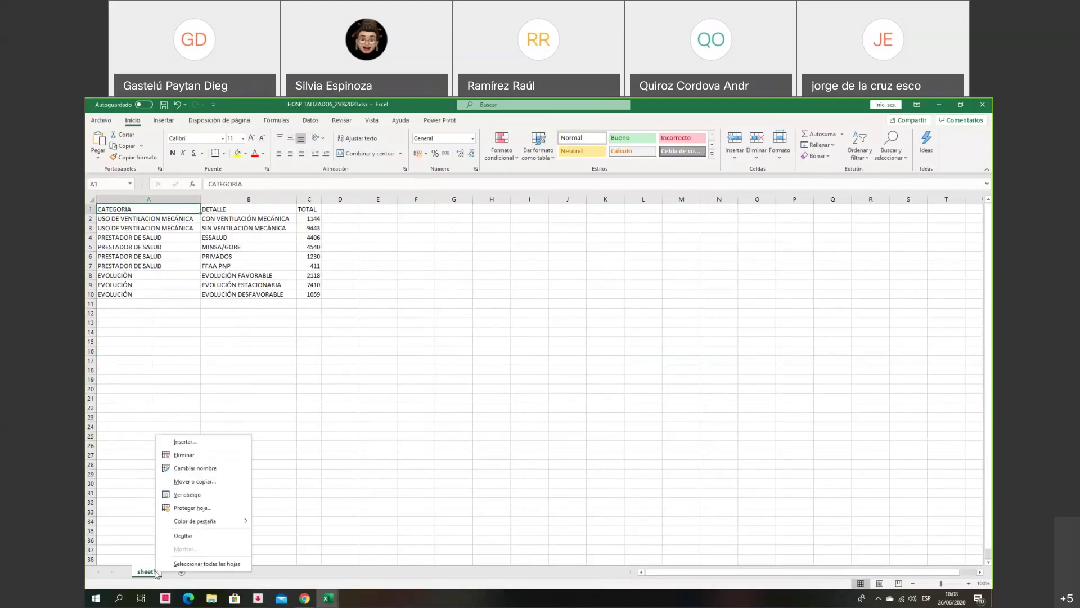
{"action": "left_click", "coordinate": [186, 468]}
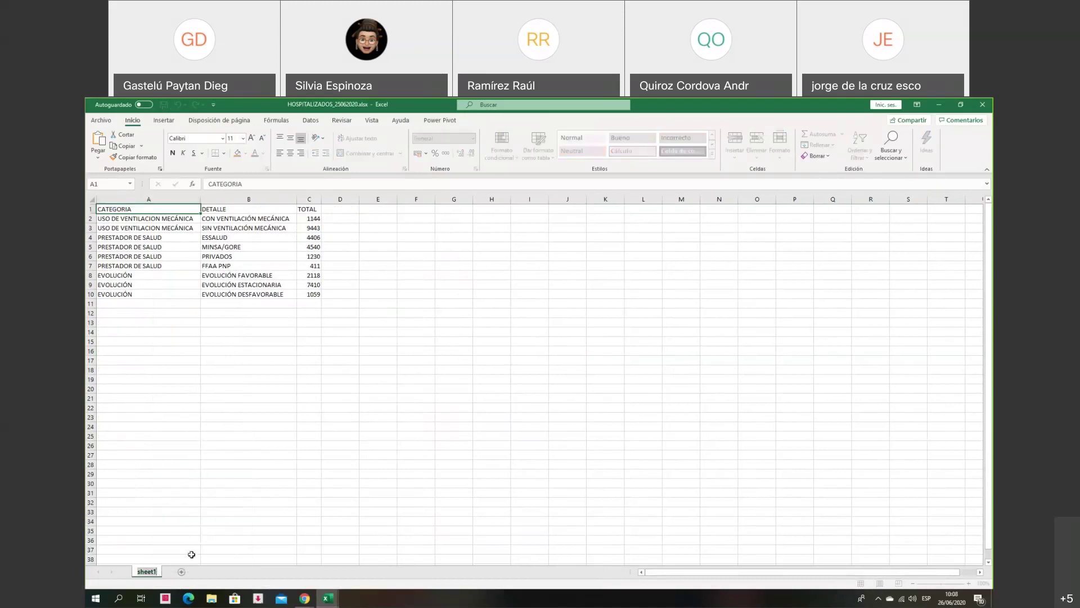
{"action": "type", "text": "OSPI"}
{"action": "type", "text": "TALIZAODS"}
{"action": "key", "text": "BackSpace"}
{"action": "key", "text": "BackSpace"}
{"action": "key", "text": "BackSpace"}
{"action": "type", "text": "DOS"}
{"action": "key", "text": "Return"}
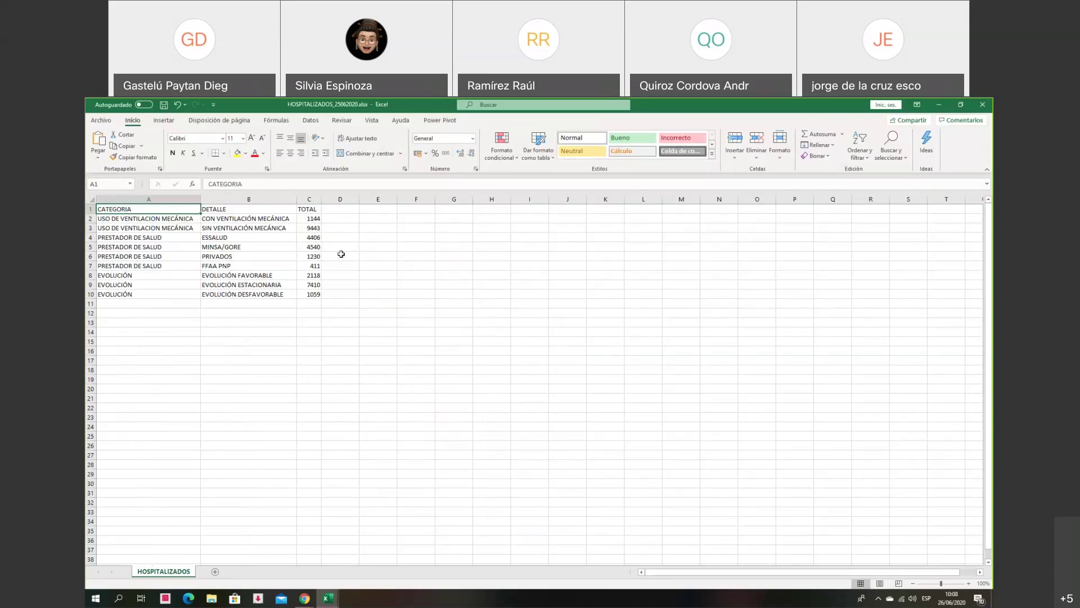
- Move the HOSPITALIZADOS sheet into the LABORATORIO 6.xlsx workbook, placing it before the CASOS sheet without creating a copy
{"action": "left_click", "coordinate": [340, 293]}
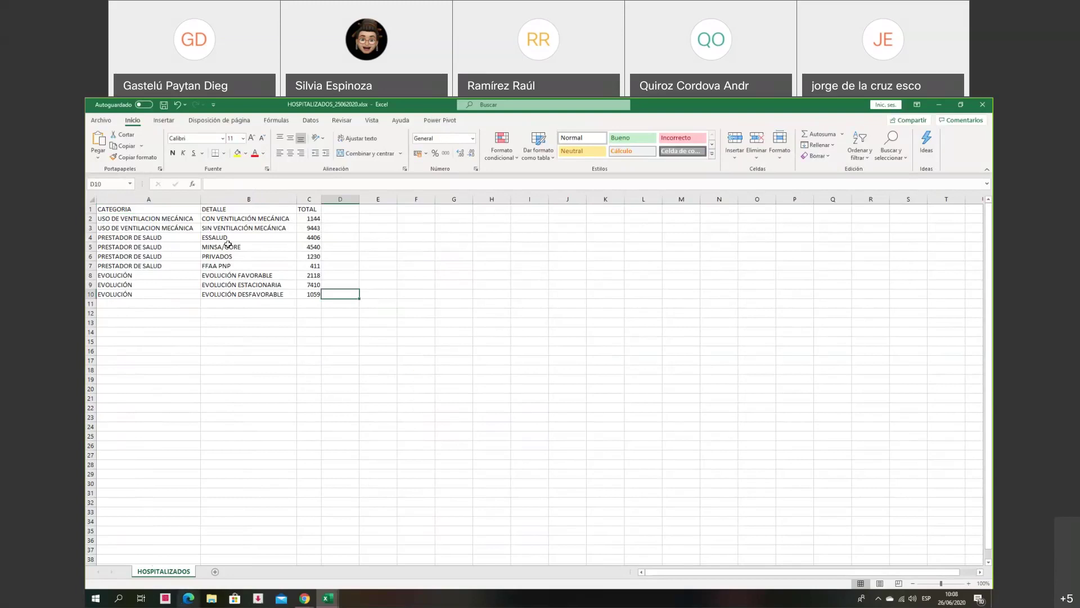
{"action": "key", "text": "Escape"}
{"action": "right_click", "coordinate": [183, 570]}
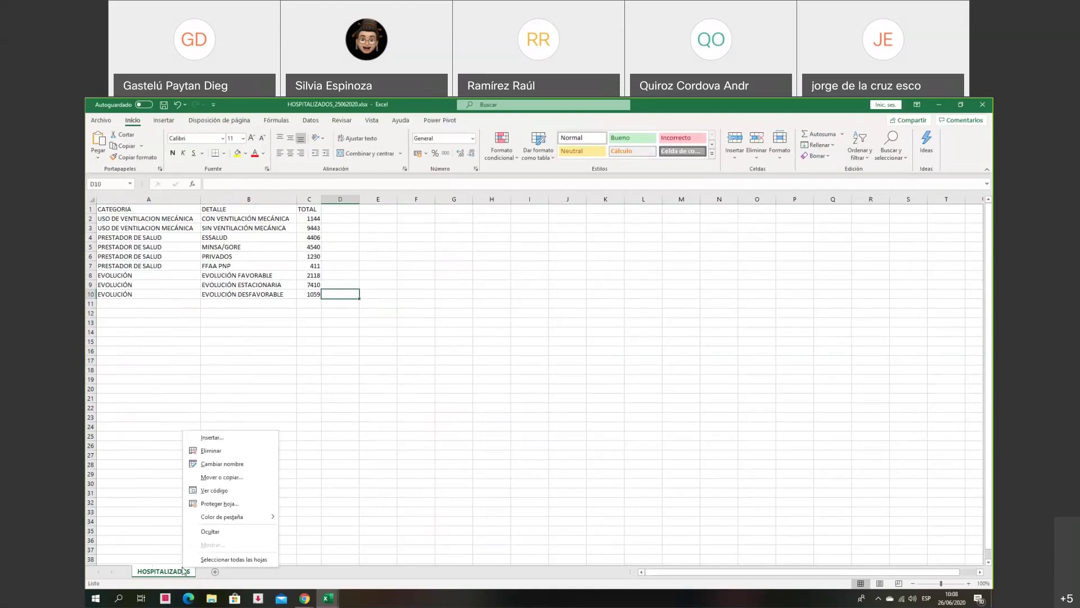
{"action": "left_click", "coordinate": [183, 571]}
{"action": "right_click", "coordinate": [180, 571]}
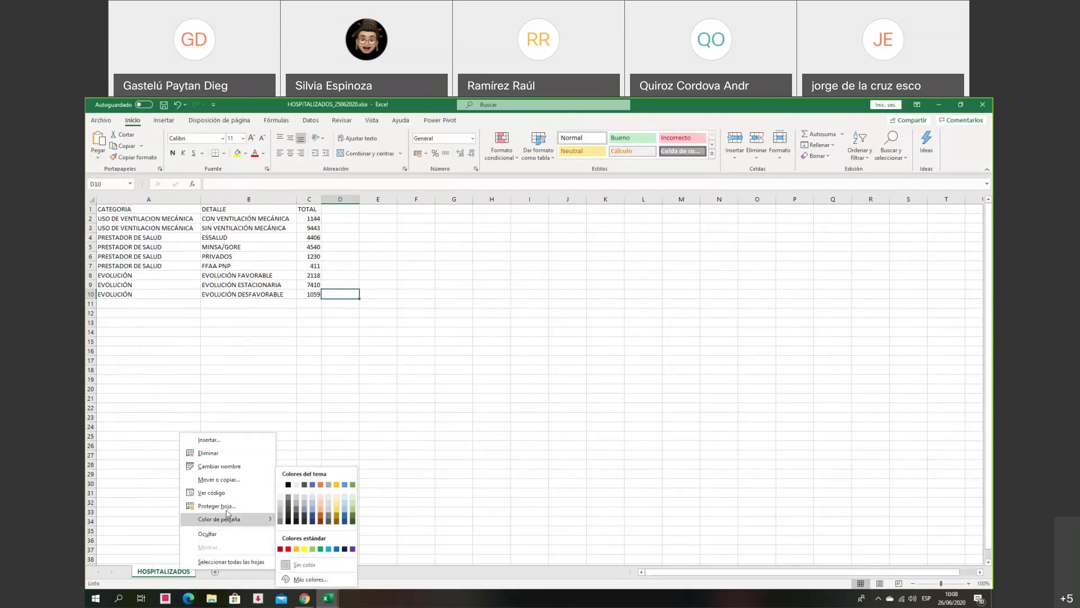
{"action": "left_click", "coordinate": [231, 480]}
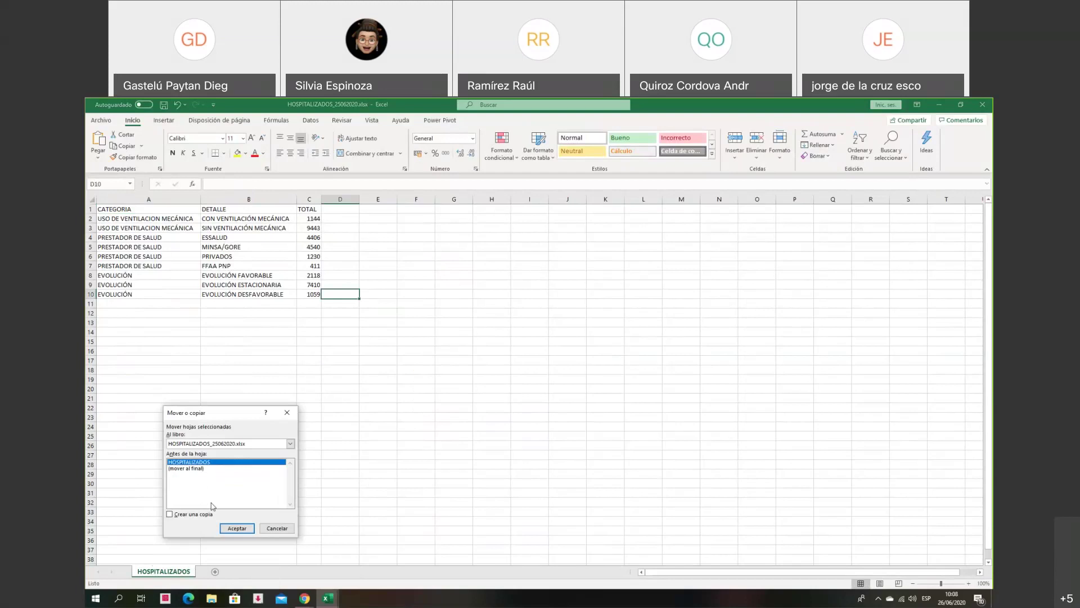
{"action": "left_click", "coordinate": [290, 444]}
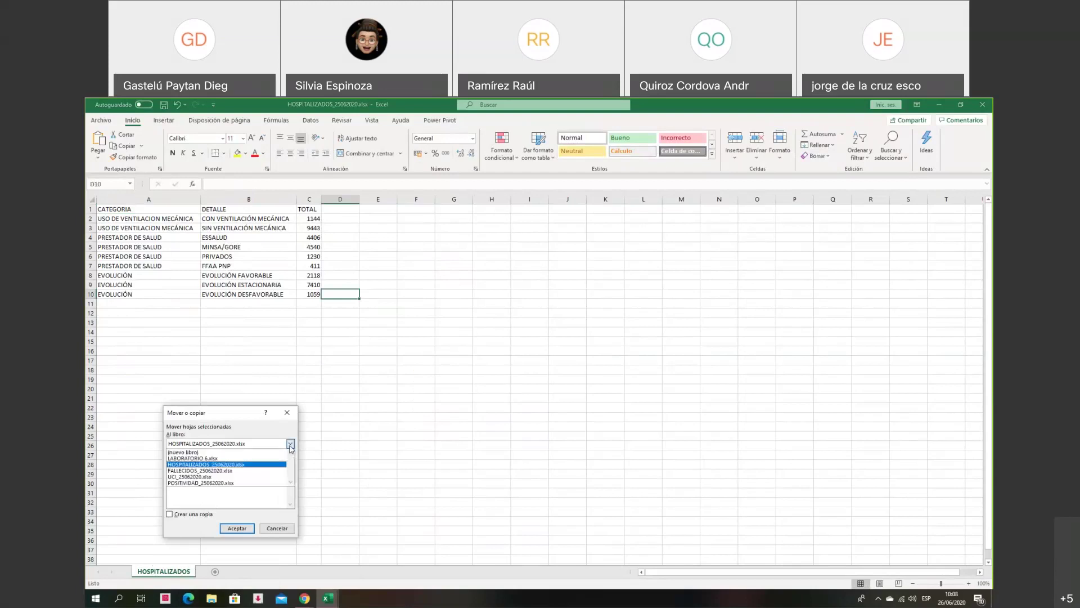
{"action": "left_click", "coordinate": [210, 459]}
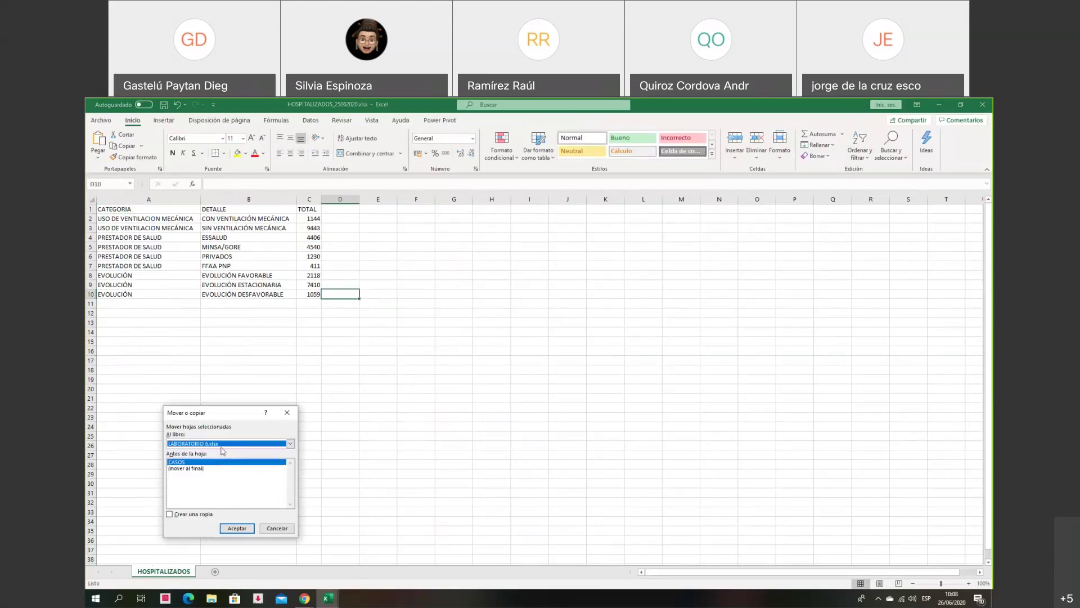
{"action": "left_click", "coordinate": [237, 528]}
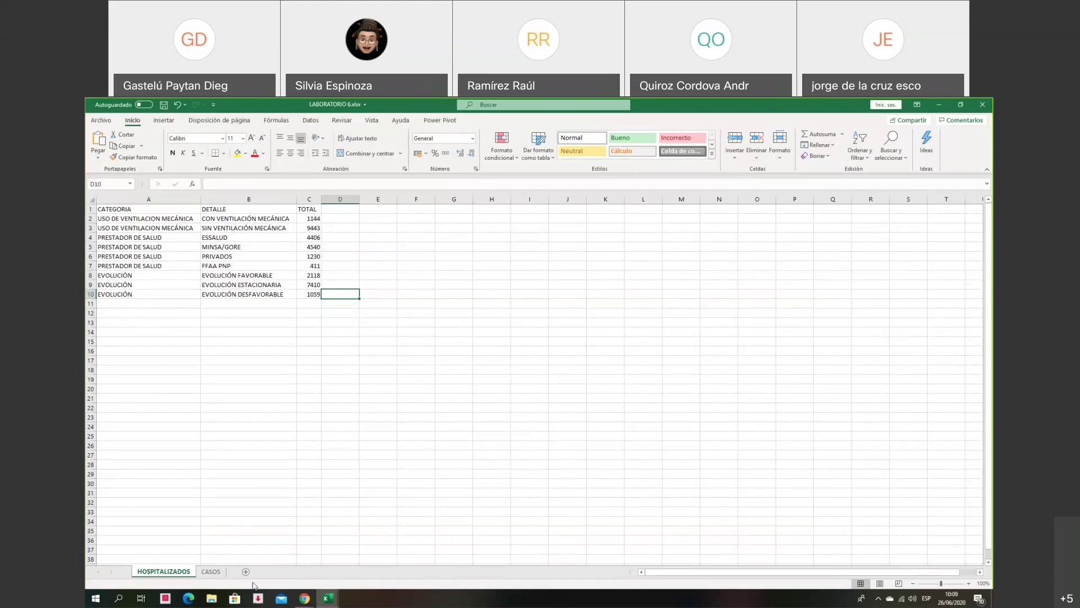
- Switch to the FALLECIDOS_25062020 workbook and rename its sheet as FALLECIDOS
{"action": "left_click", "coordinate": [330, 600]}
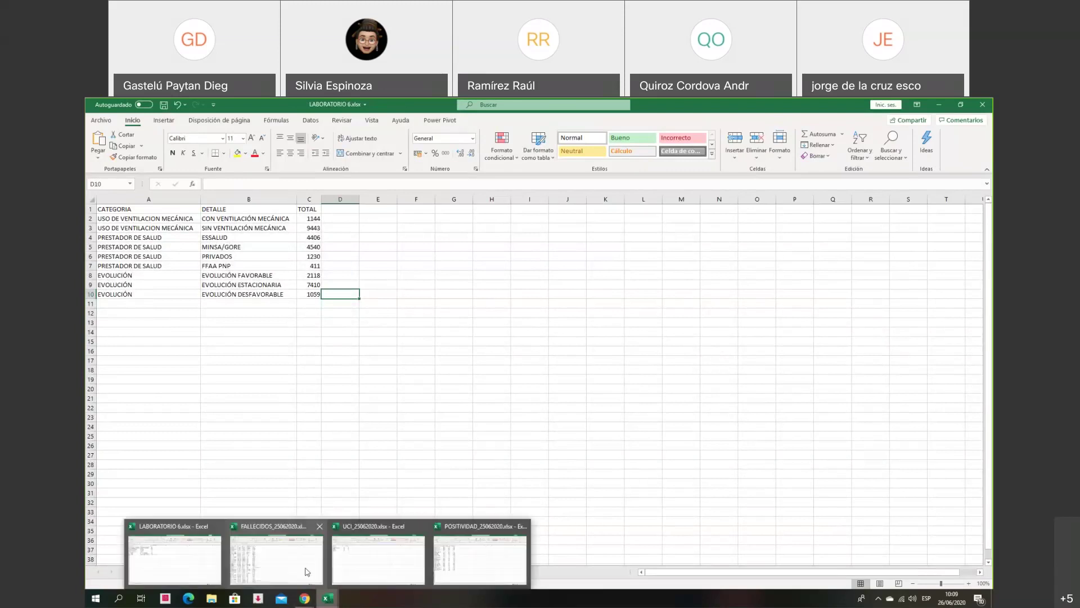
{"action": "left_click", "coordinate": [307, 571]}
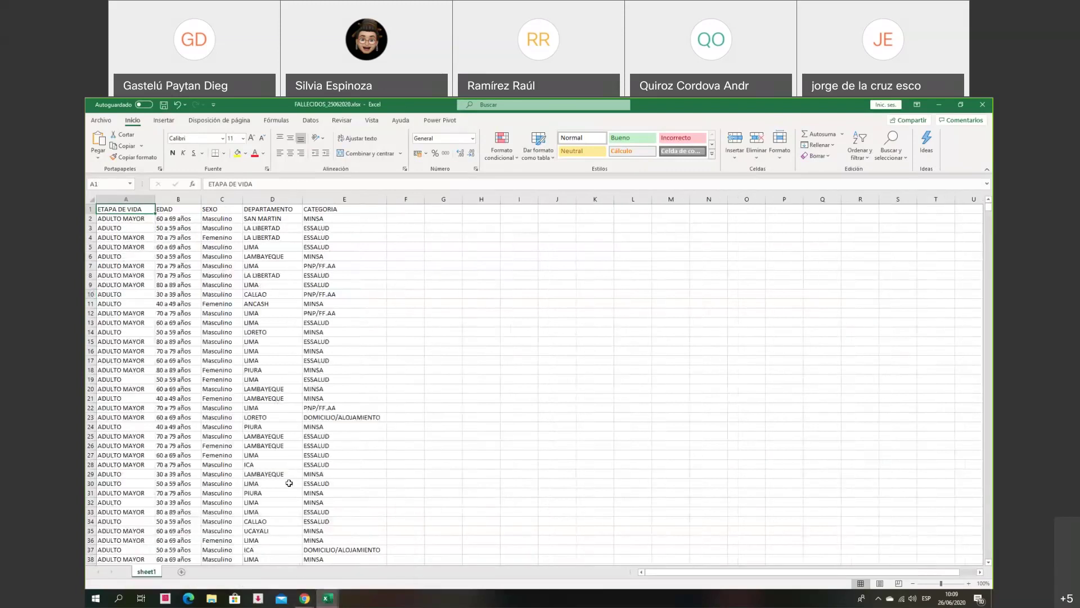
{"action": "mouse_move", "coordinate": [328, 600]}
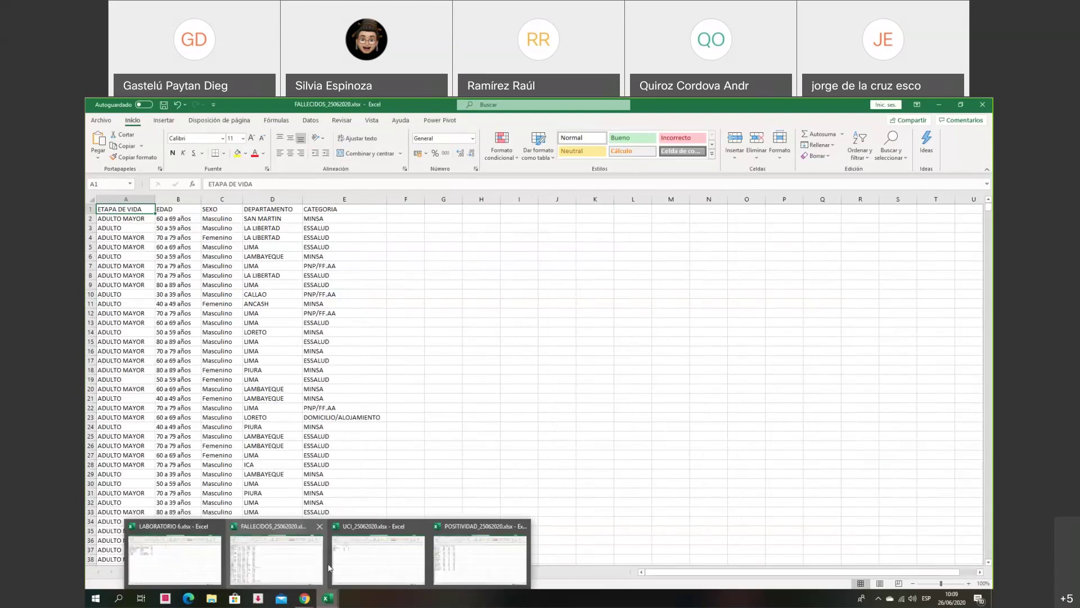
{"action": "left_click", "coordinate": [298, 546]}
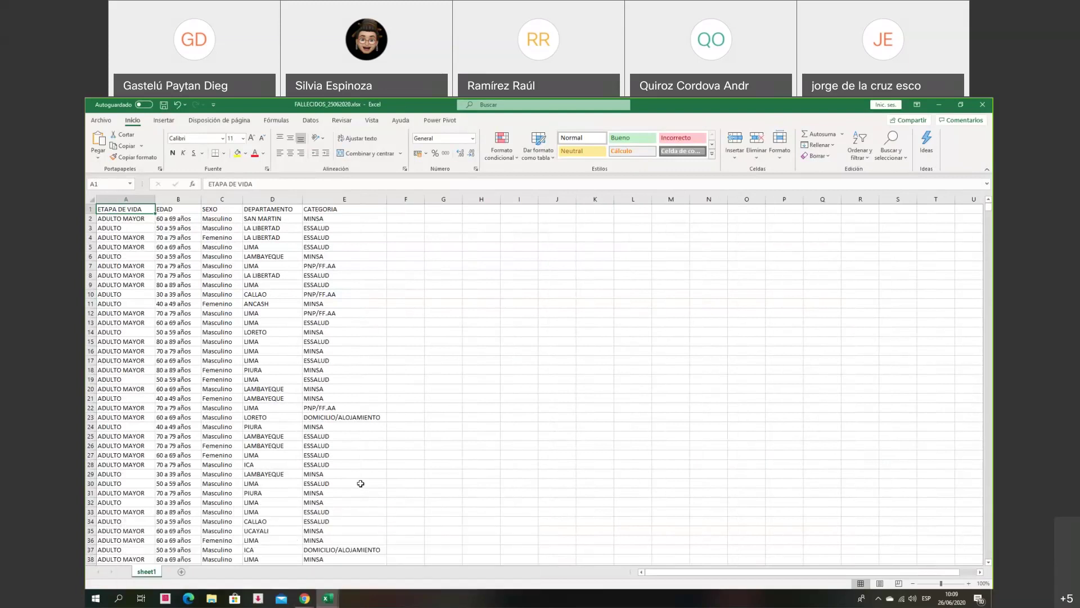
{"action": "scroll", "coordinate": [359, 485], "scroll_direction": "down", "scroll_amount": 1}
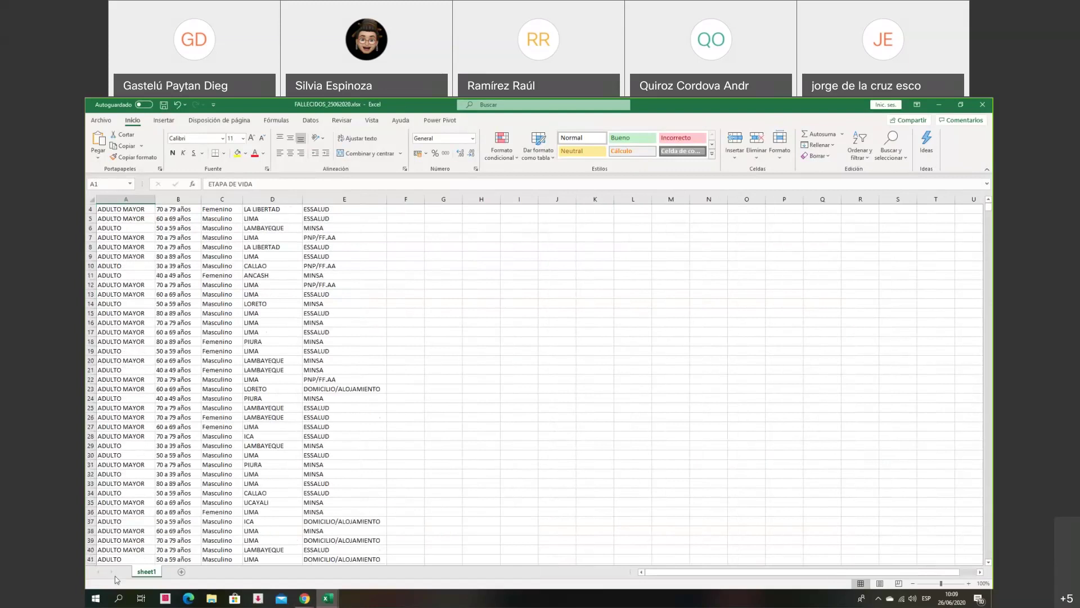
{"action": "right_click", "coordinate": [150, 571]}
{"action": "left_click", "coordinate": [187, 467]}
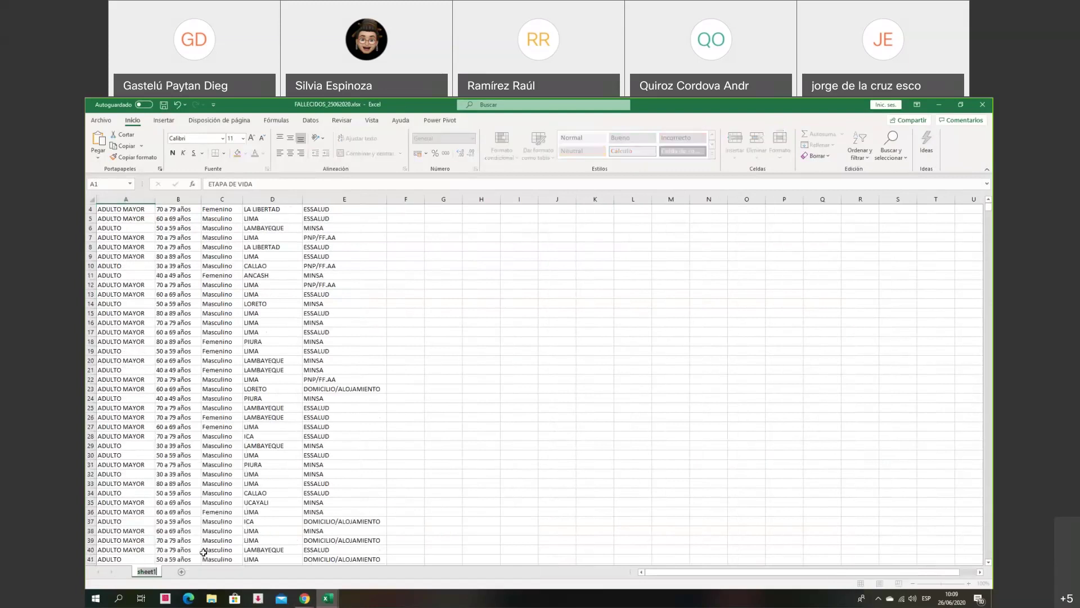
{"action": "type", "text": "FALLEC"}
{"action": "type", "text": "ISO"}
{"action": "key", "text": "BackSpace"}
{"action": "key", "text": "BackSpace"}
{"action": "type", "text": "DOS"}
{"action": "key", "text": "Return"}
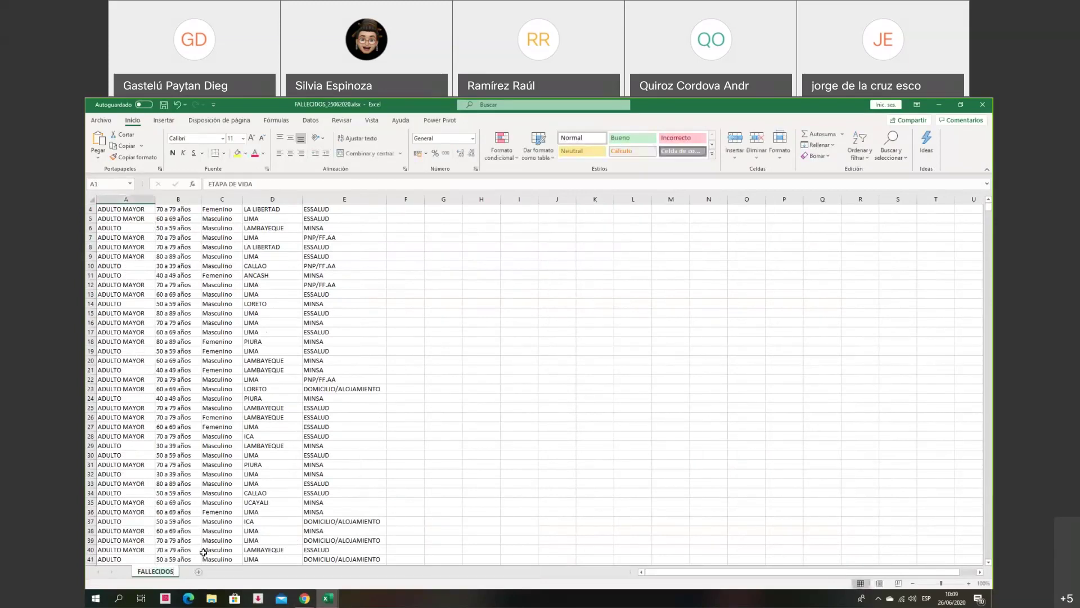
- Move the FALLECIDOS sheet into the LABORATORIO 6.xlsx workbook, placing it before the HOSPITALIZADOS sheet without creating a copy
{"action": "right_click", "coordinate": [169, 570]}
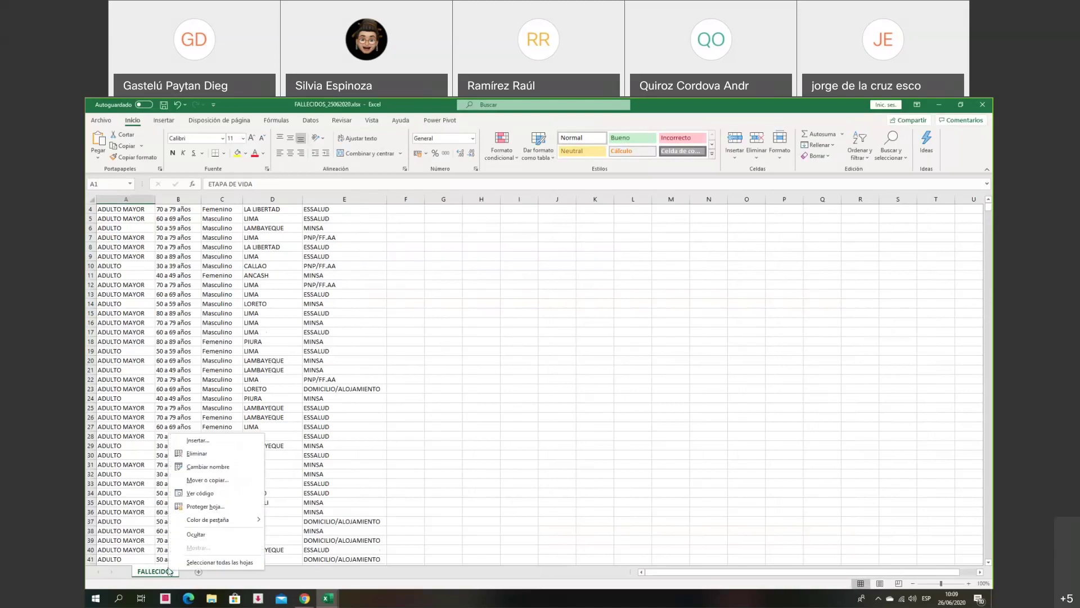
{"action": "left_click", "coordinate": [208, 480]}
{"action": "left_click", "coordinate": [207, 444]}
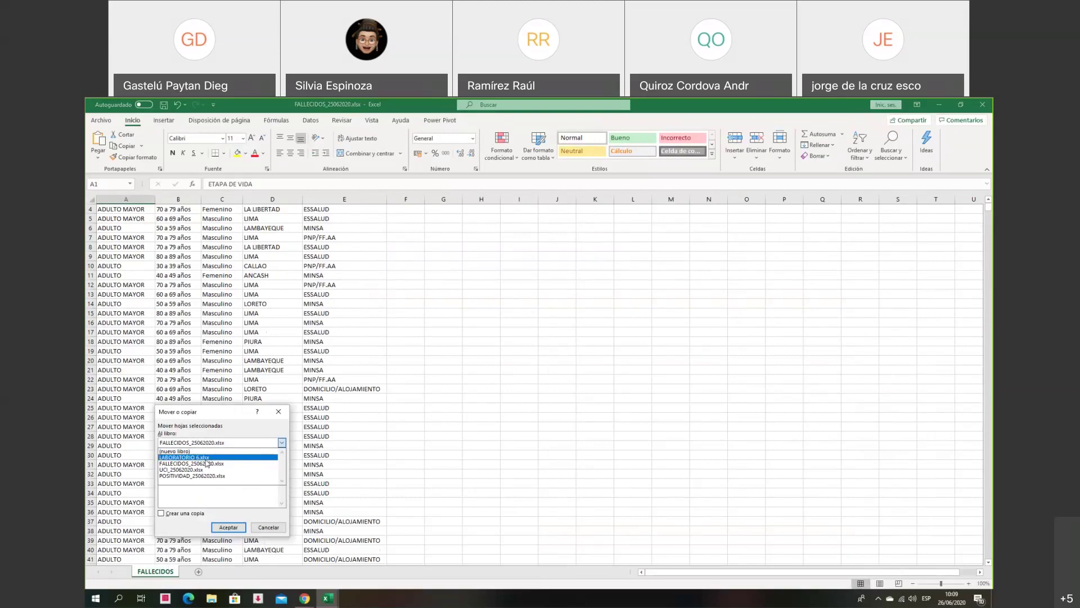
{"action": "left_click", "coordinate": [207, 458]}
{"action": "left_click", "coordinate": [229, 527]}
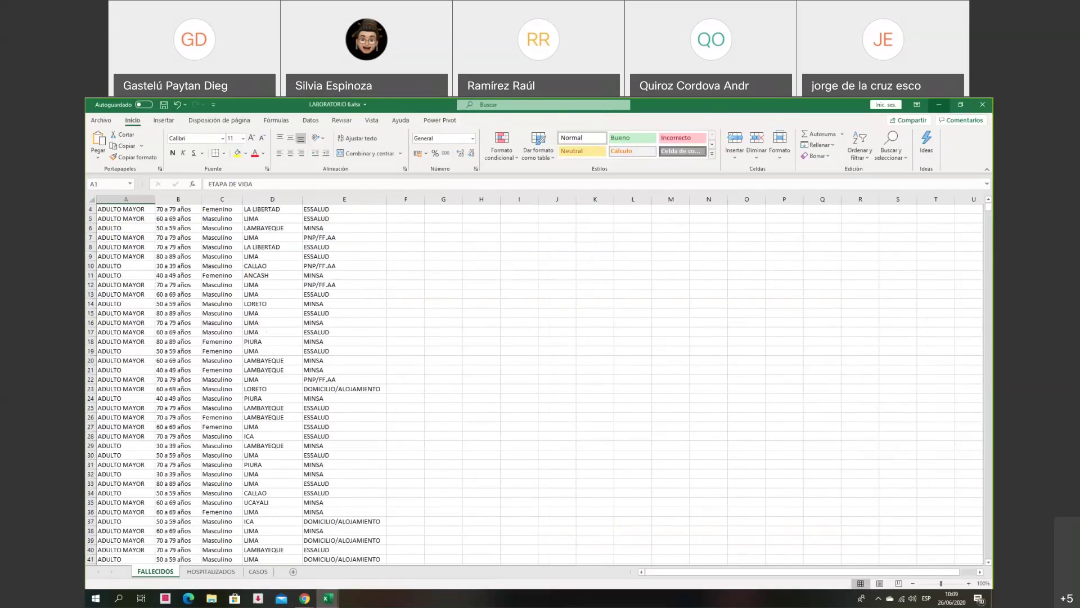
{"action": "left_click", "coordinate": [939, 104]}
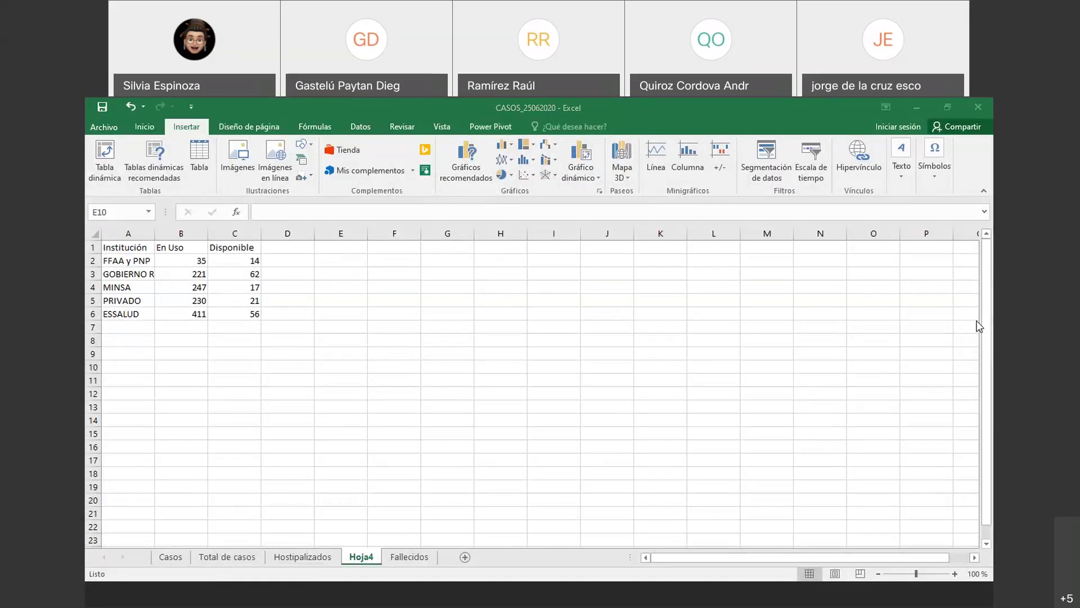
- Rename the Hoja4 sheet of the CASOS_25062020 workbook as UCI
{"action": "left_click", "coordinate": [369, 559]}
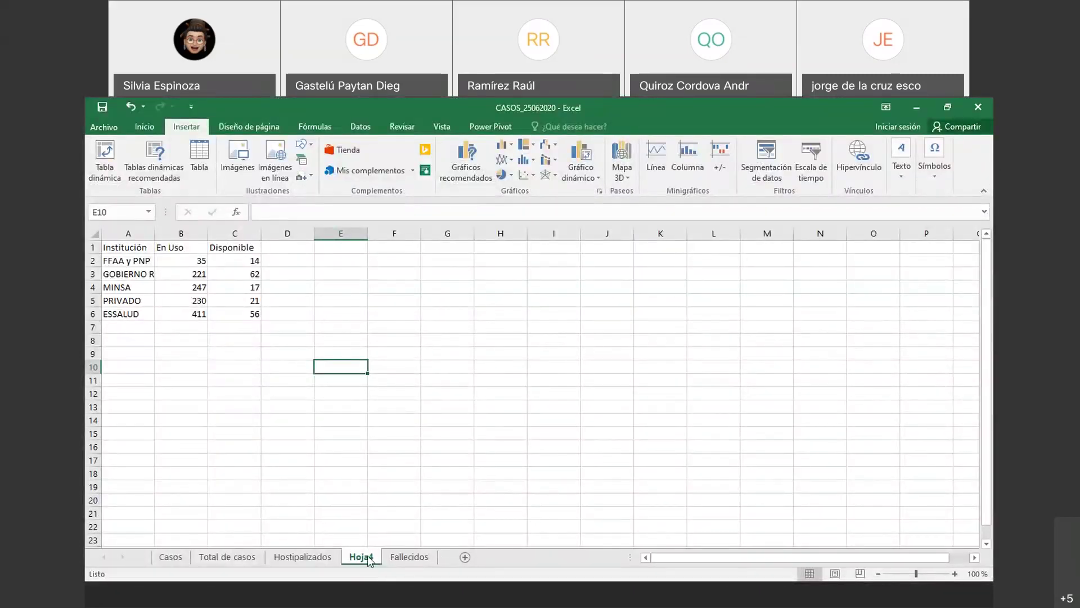
{"action": "left_click_drag", "start_coordinate": [400, 561], "coordinate": [388, 561]}
{"action": "type", "text": "USI"}
{"action": "left_click", "coordinate": [362, 414]}
{"action": "left_click", "coordinate": [444, 446]}
{"action": "left_click", "coordinate": [394, 460]}
{"action": "double_click", "coordinate": [361, 557]}
{"action": "type", "text": "UCI"}
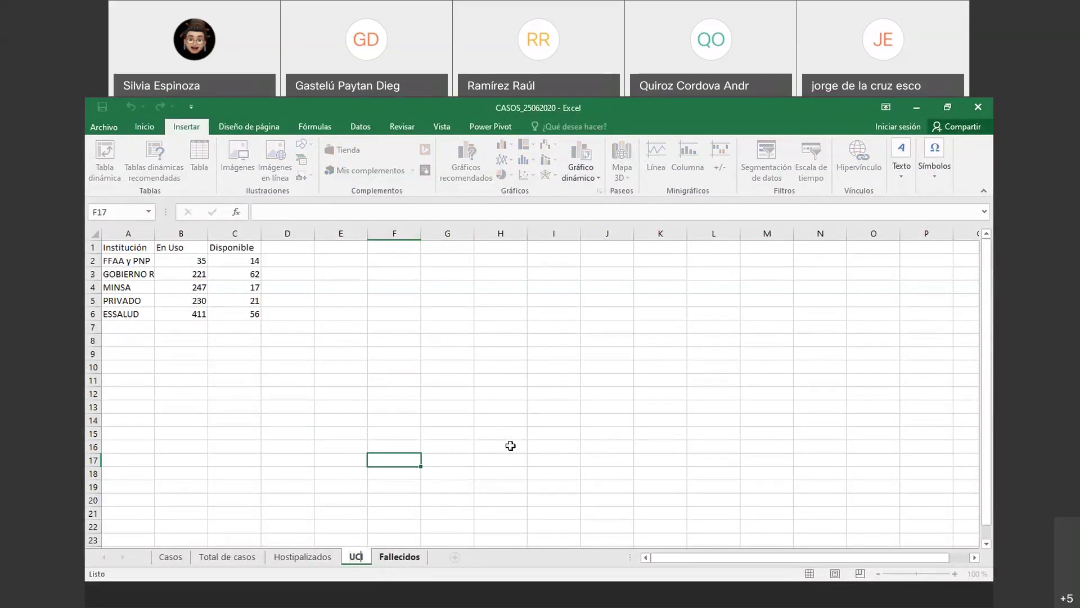
{"action": "left_click", "coordinate": [515, 419]}
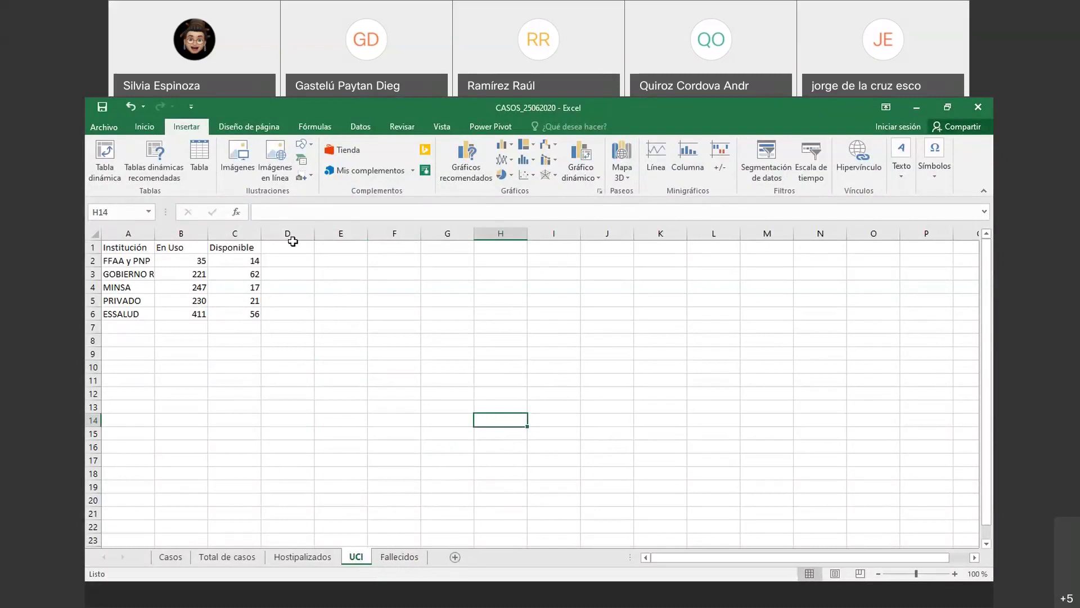
- Examine the Casos sheet's data and its column headers from Pais to LETALIDAD (%)
{"action": "left_click", "coordinate": [174, 556]}
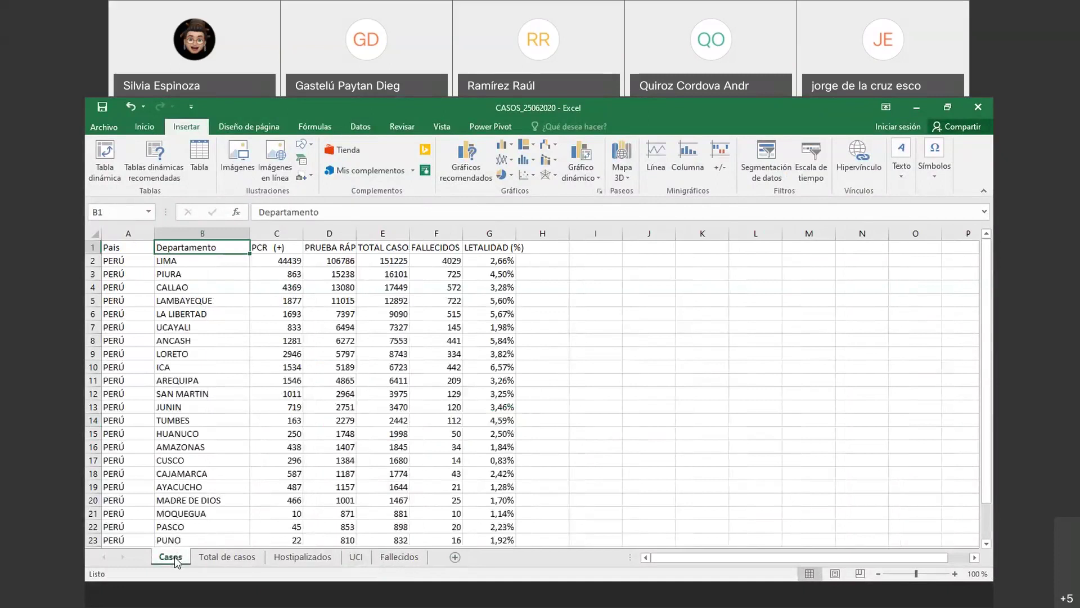
{"action": "left_click", "coordinate": [232, 557]}
{"action": "left_click", "coordinate": [176, 557]}
{"action": "left_click", "coordinate": [108, 119]}
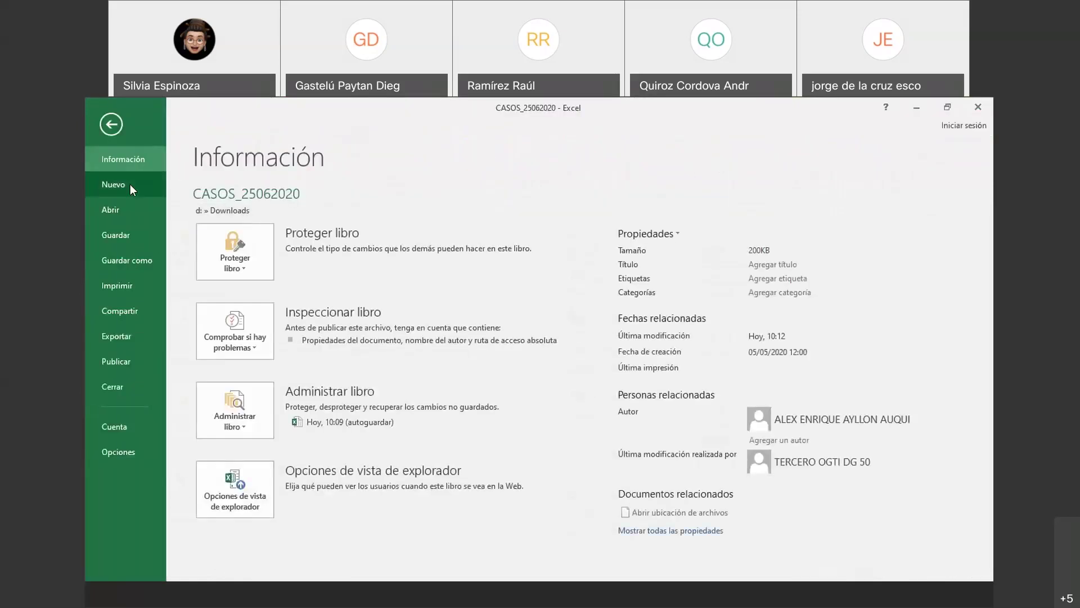
{"action": "left_click", "coordinate": [112, 125]}
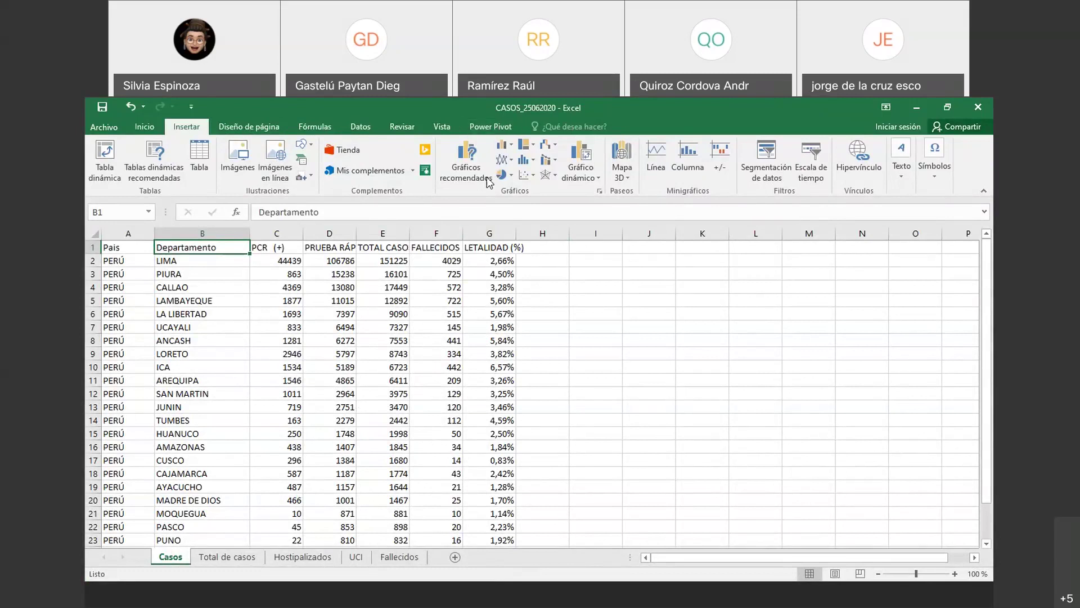
{"action": "left_click", "coordinate": [484, 127]}
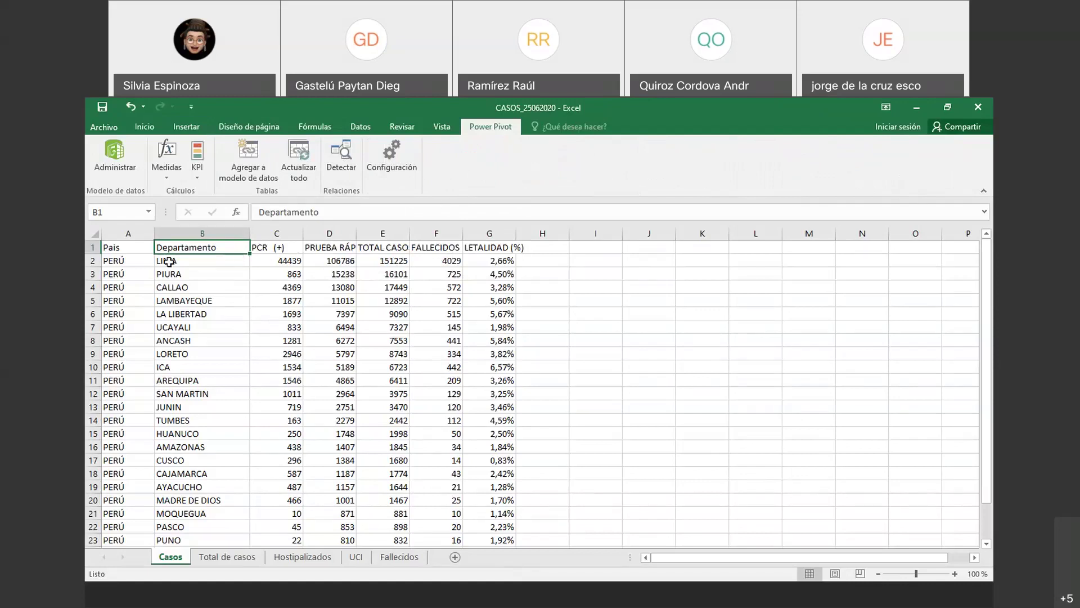
{"action": "left_click_drag", "start_coordinate": [130, 248], "coordinate": [532, 251]}
{"action": "left_click", "coordinate": [549, 276]}
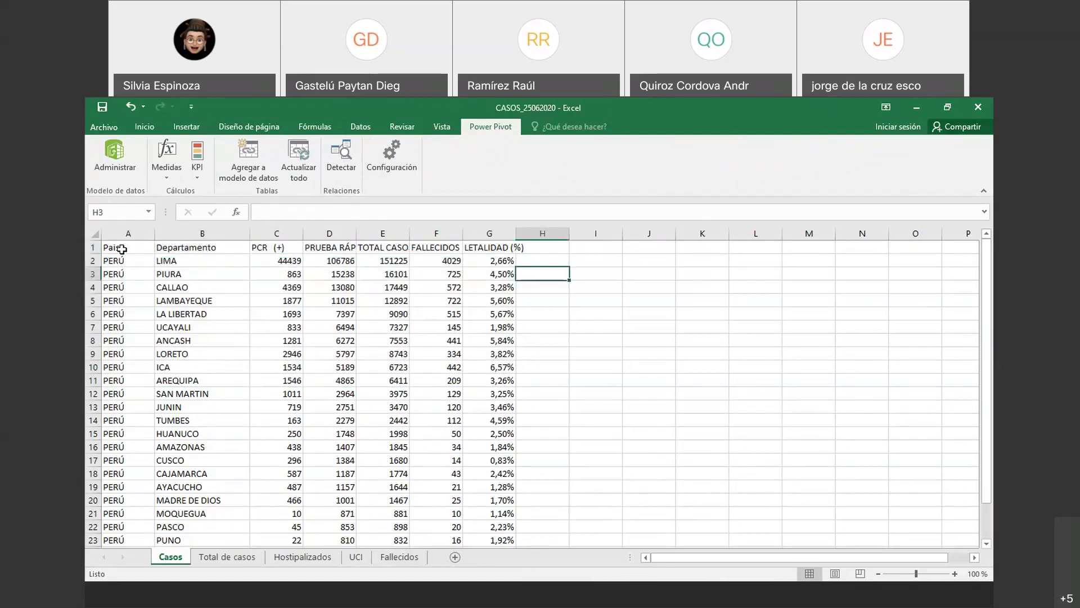
{"action": "left_click", "coordinate": [485, 249]}
{"action": "left_click_drag", "start_coordinate": [129, 248], "coordinate": [173, 242]}
{"action": "left_click", "coordinate": [133, 248]}
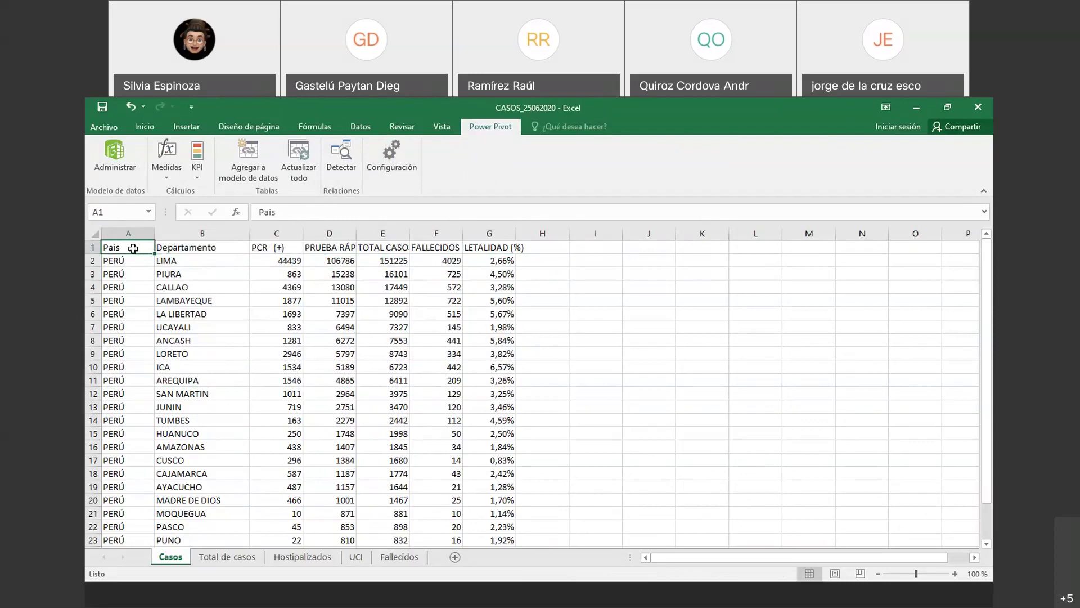
{"action": "right_click", "coordinate": [133, 251]}
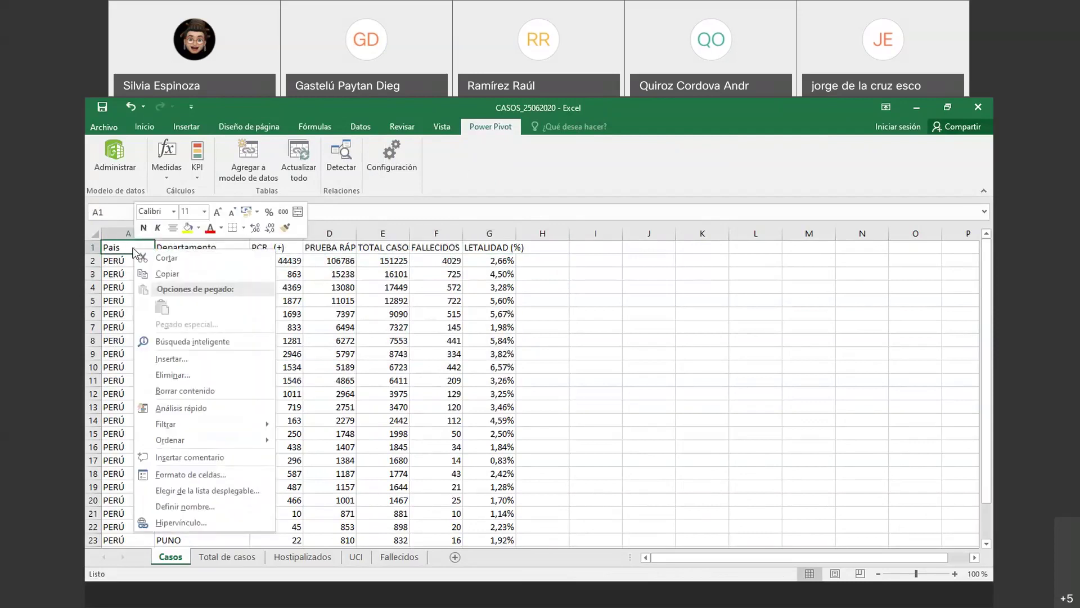
{"action": "left_click", "coordinate": [477, 184]}
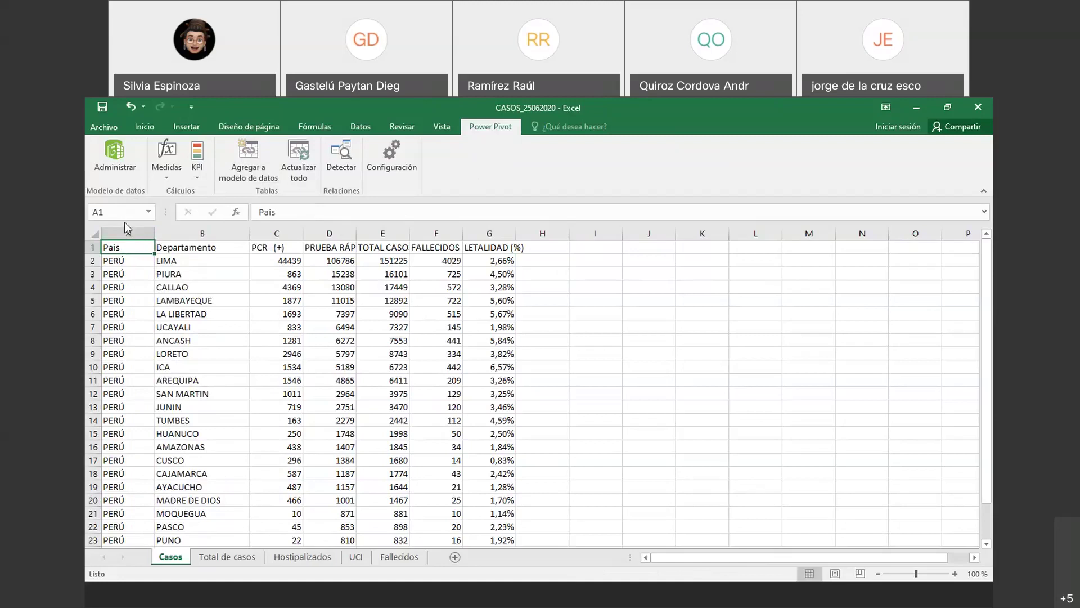
- Add columns A to G of the Casos sheet to the Power Pivot data model as a table with headers
{"action": "left_click", "coordinate": [129, 231]}
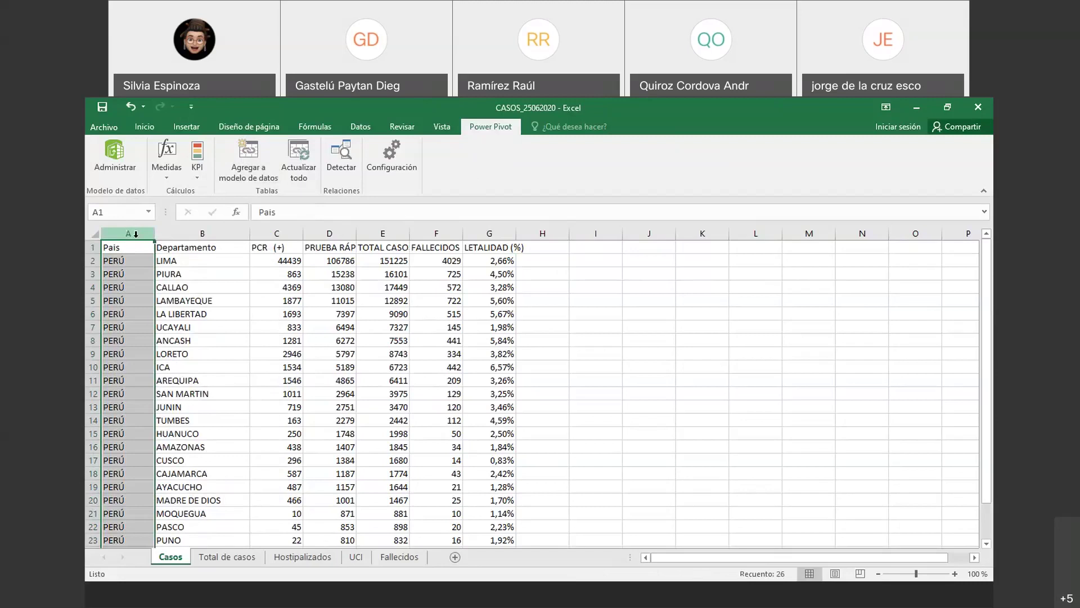
{"action": "left_click_drag", "start_coordinate": [136, 234], "coordinate": [489, 240]}
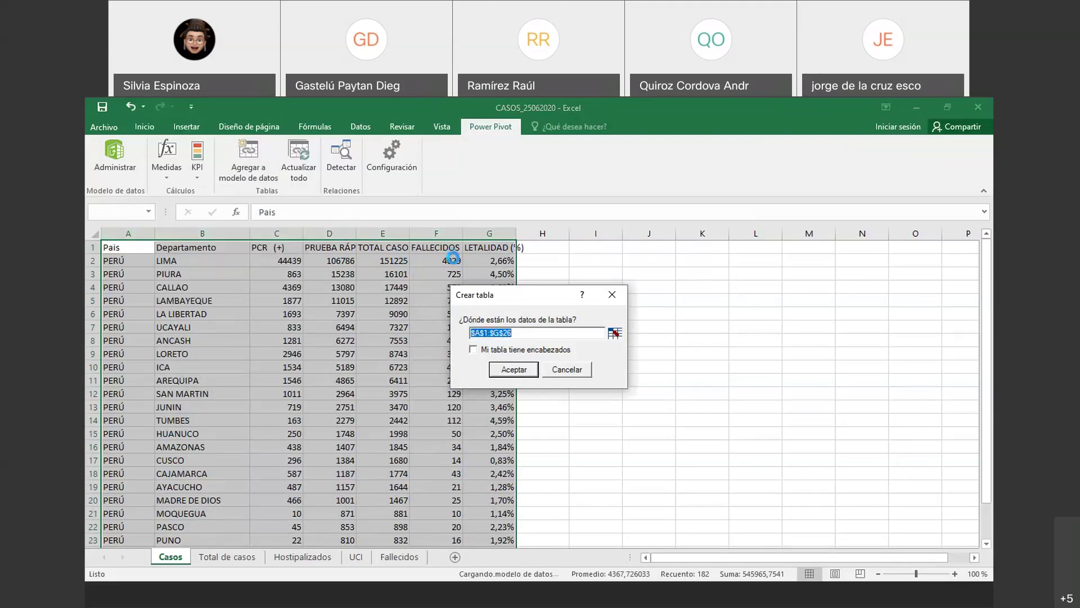
{"action": "left_click", "coordinate": [473, 350]}
{"action": "left_click", "coordinate": [514, 370]}
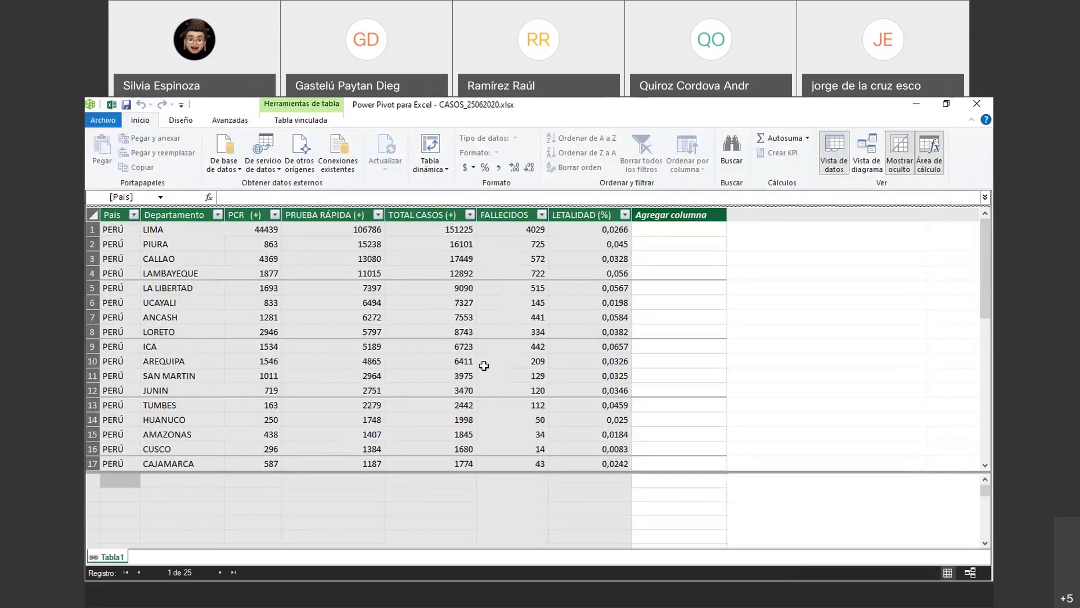
- Add columns A to E of the Total de casos sheet to the Power Pivot data model as a table with headers
{"action": "key", "text": "alt+Tab"}
{"action": "left_click", "coordinate": [135, 231]}
{"action": "left_click_drag", "start_coordinate": [135, 231], "coordinate": [340, 233]}
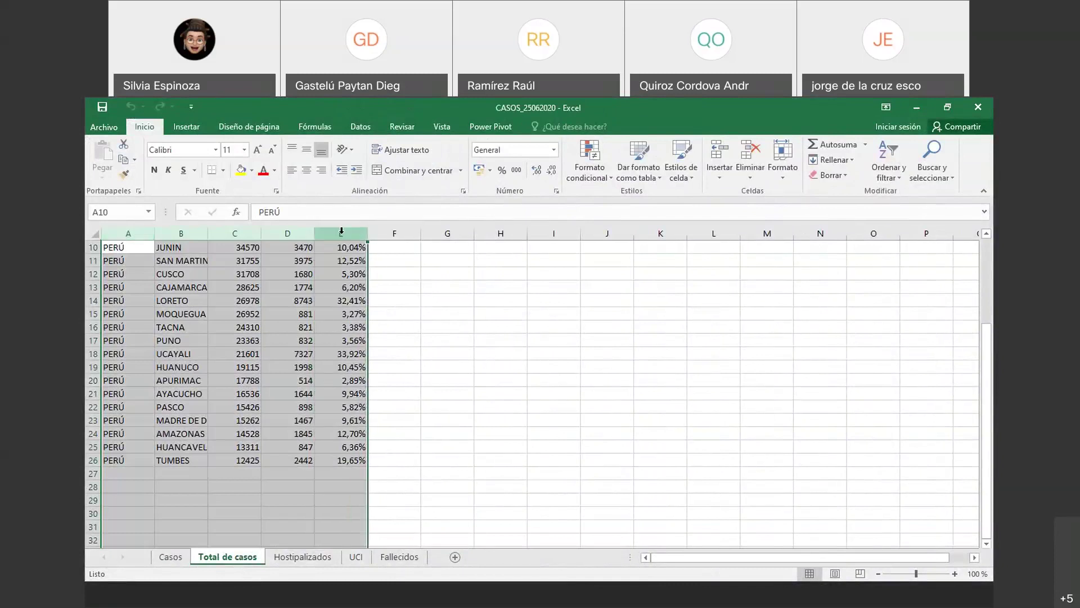
{"action": "left_click", "coordinate": [491, 126]}
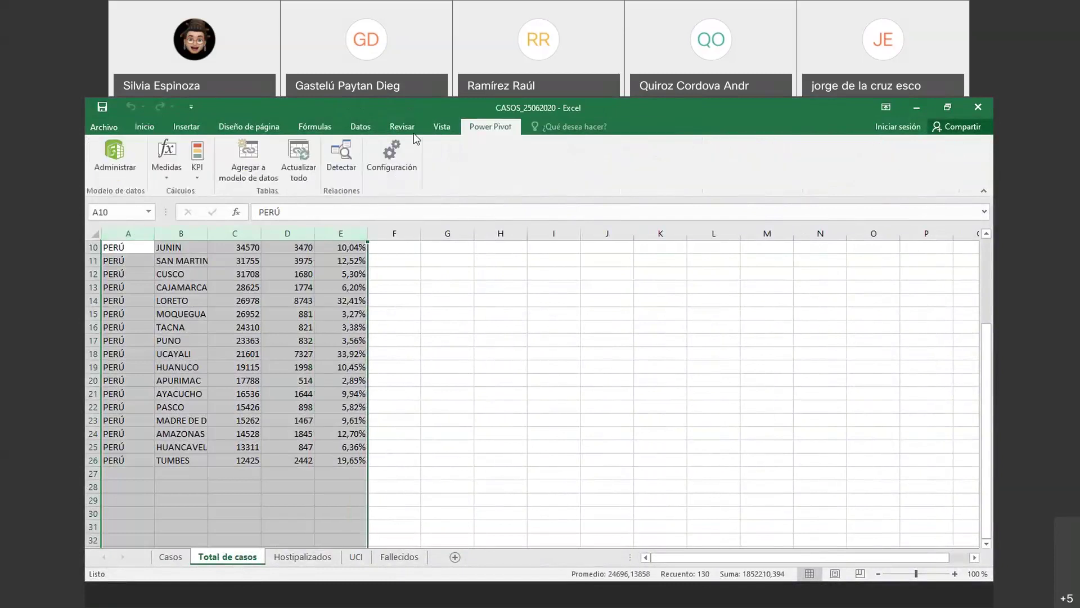
{"action": "left_click", "coordinate": [239, 174]}
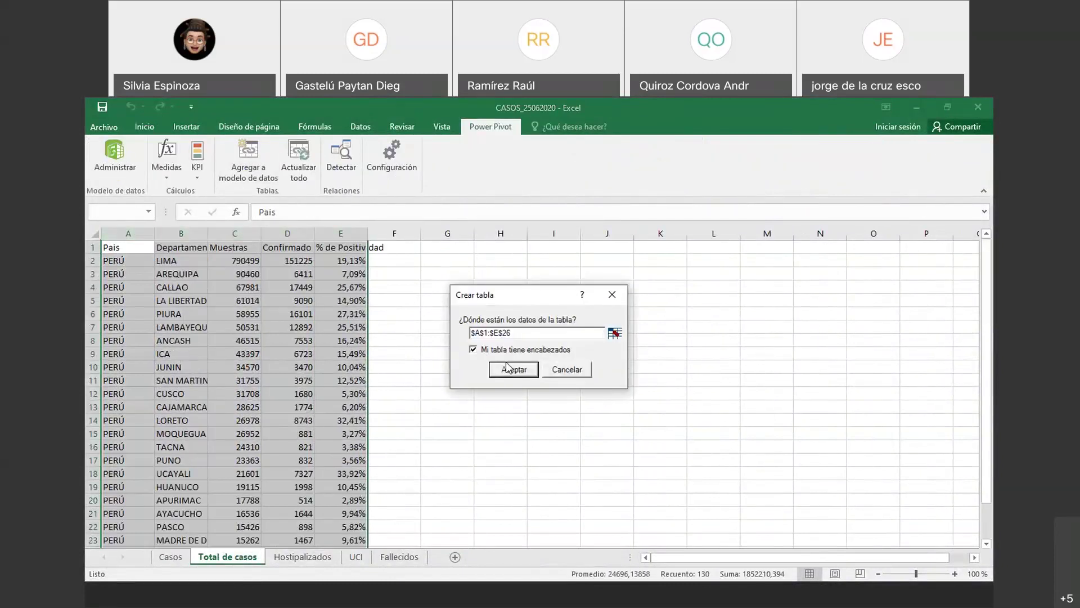
{"action": "left_click", "coordinate": [513, 369]}
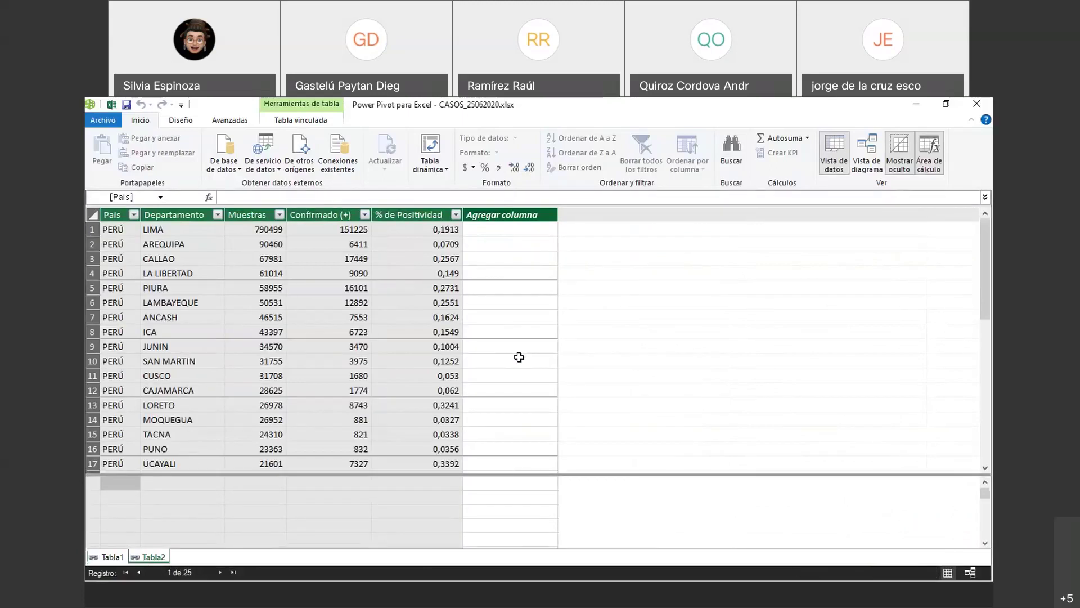
- Add columns A to C of the Hostipalizados sheet to the Power Pivot data model as a table with headers
{"action": "key", "text": "alt+Tab"}
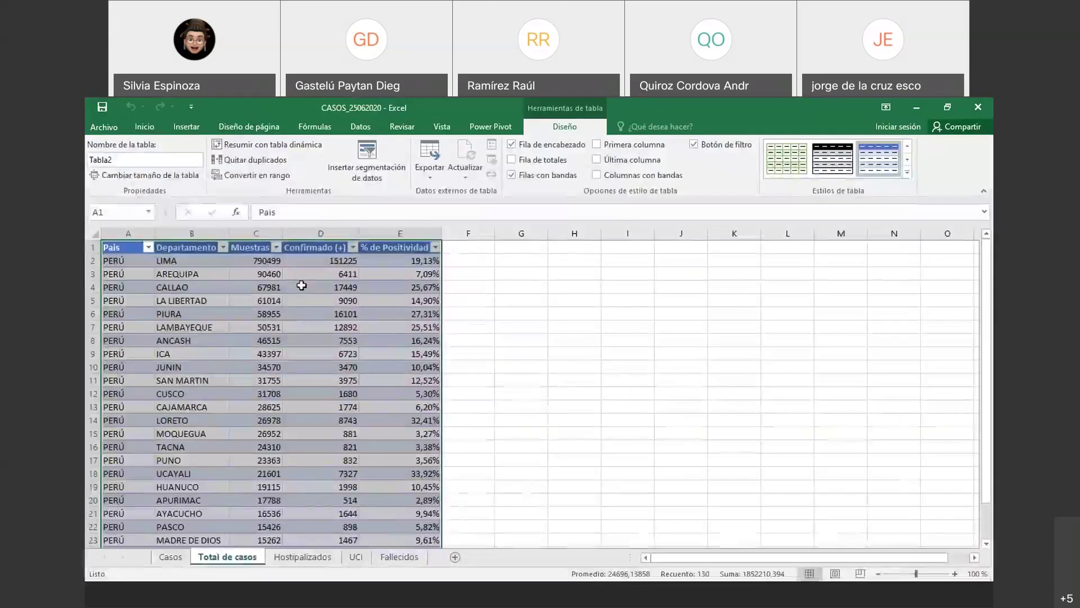
{"action": "left_click", "coordinate": [303, 557]}
{"action": "left_click_drag", "start_coordinate": [138, 235], "coordinate": [237, 234]}
{"action": "left_click", "coordinate": [491, 127]}
{"action": "left_click", "coordinate": [248, 163]}
{"action": "left_click", "coordinate": [472, 349]}
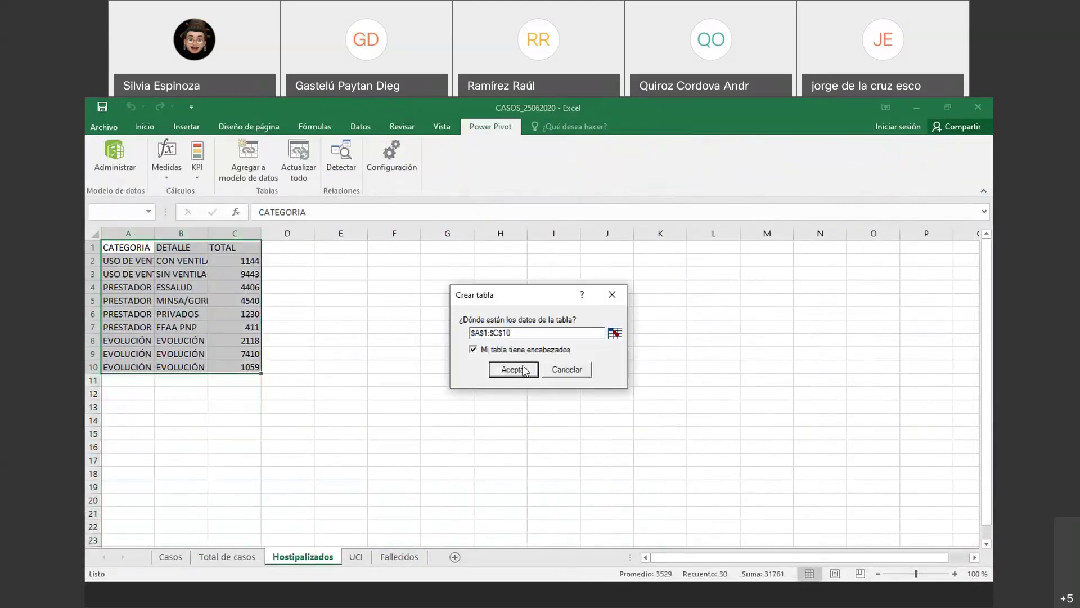
{"action": "left_click", "coordinate": [513, 369]}
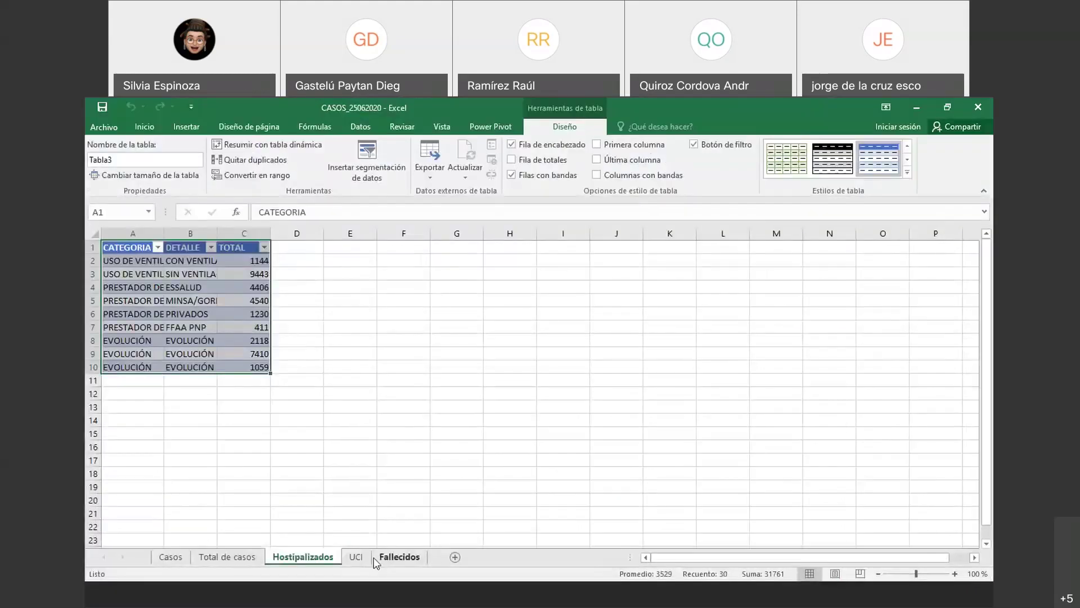
- Add columns A to C of the UCI sheet to the Power Pivot data model as a table with headers
{"action": "left_click", "coordinate": [356, 556]}
{"action": "left_click_drag", "start_coordinate": [128, 233], "coordinate": [235, 233]}
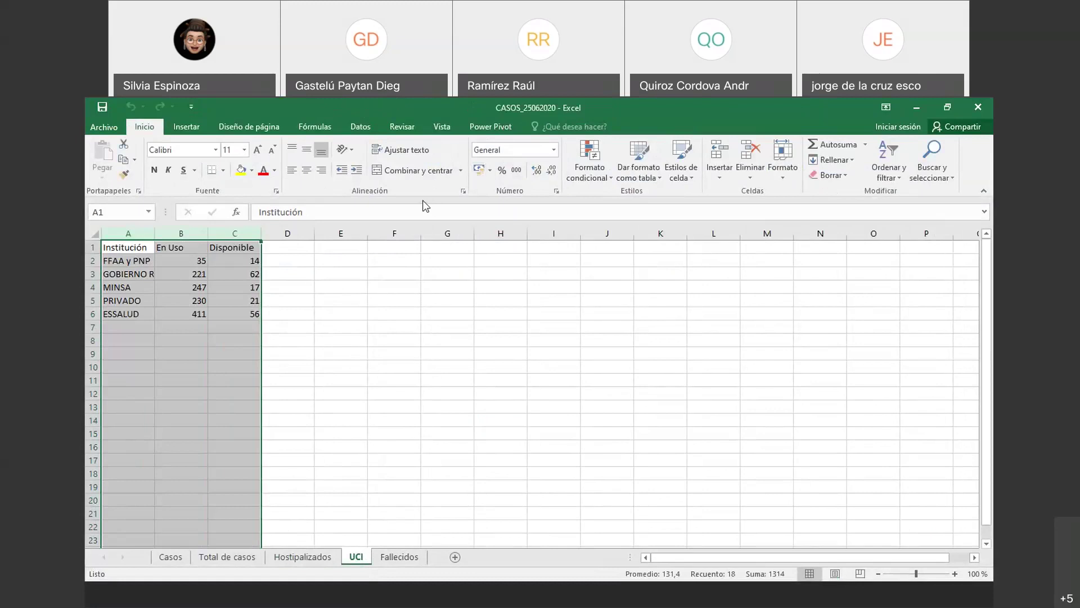
{"action": "left_click", "coordinate": [490, 127]}
{"action": "left_click", "coordinate": [254, 169]}
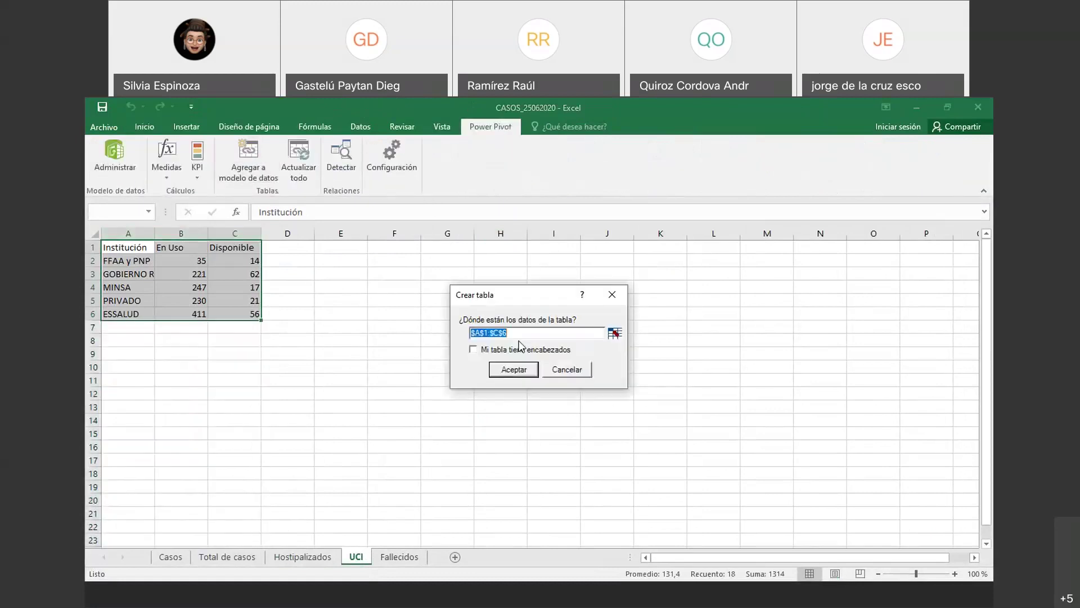
{"action": "left_click", "coordinate": [519, 349]}
{"action": "left_click", "coordinate": [514, 370]}
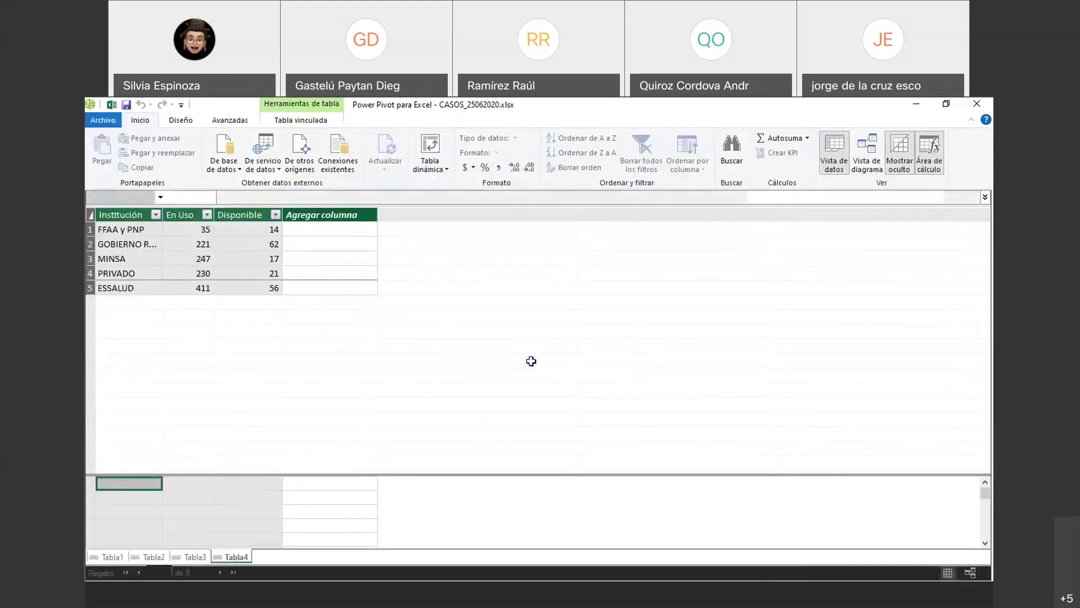
- Add columns A to E of the Fallecidos sheet to the Power Pivot data model as a table with headers
{"action": "key", "text": "alt+Tab"}
{"action": "key", "text": "ctrl+a"}
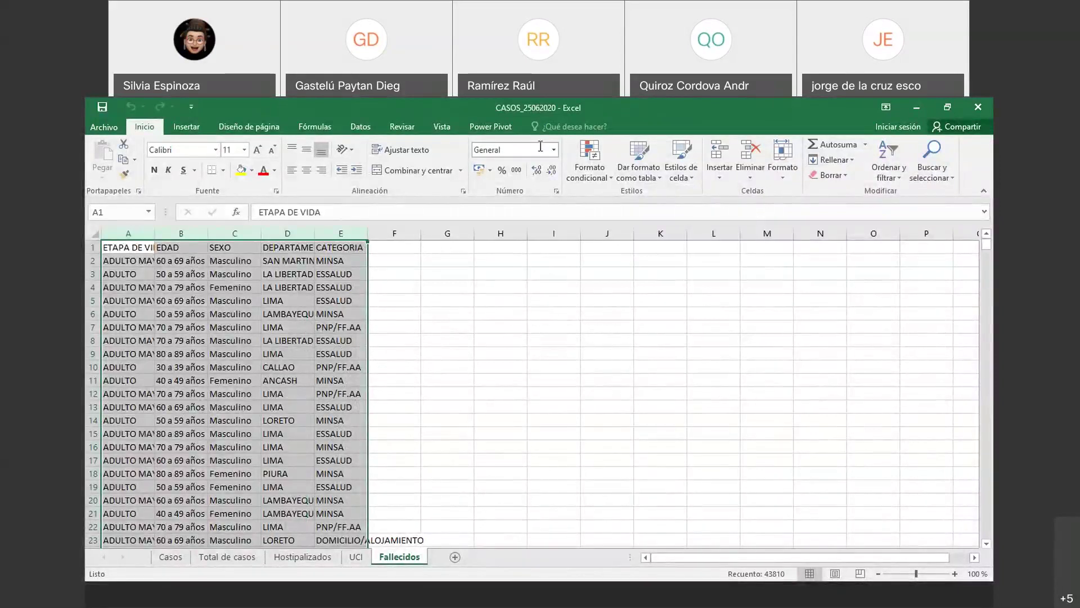
{"action": "left_click", "coordinate": [491, 127]}
{"action": "left_click", "coordinate": [251, 165]}
{"action": "left_click", "coordinate": [473, 350]}
{"action": "left_click", "coordinate": [515, 370]}
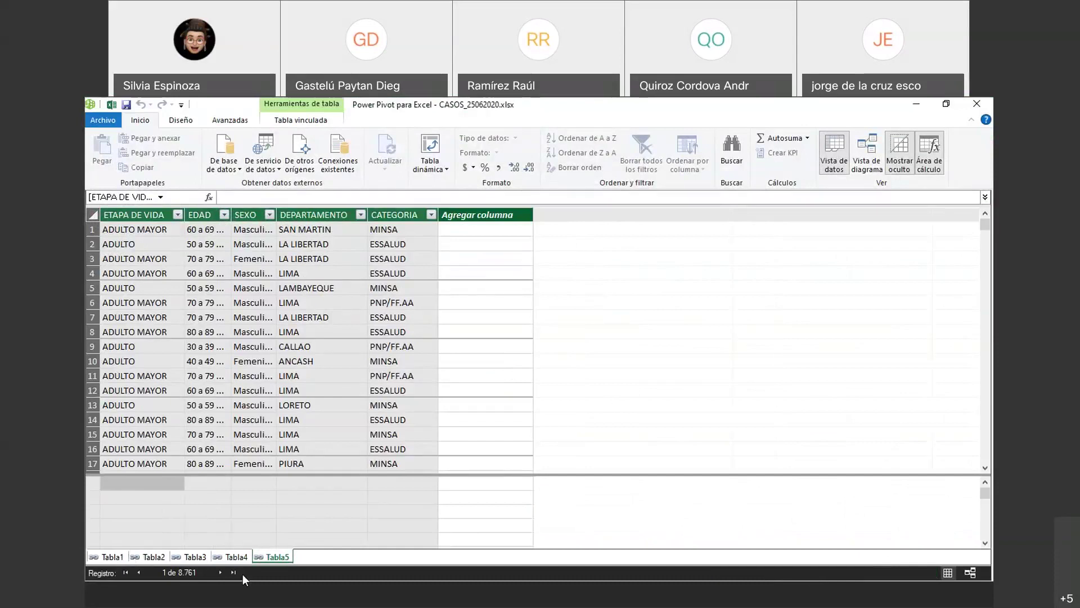
- Look through the linked tables Tabla3, Tabla2, Tabla1 and Tabla5 in the data model
{"action": "left_click", "coordinate": [195, 557]}
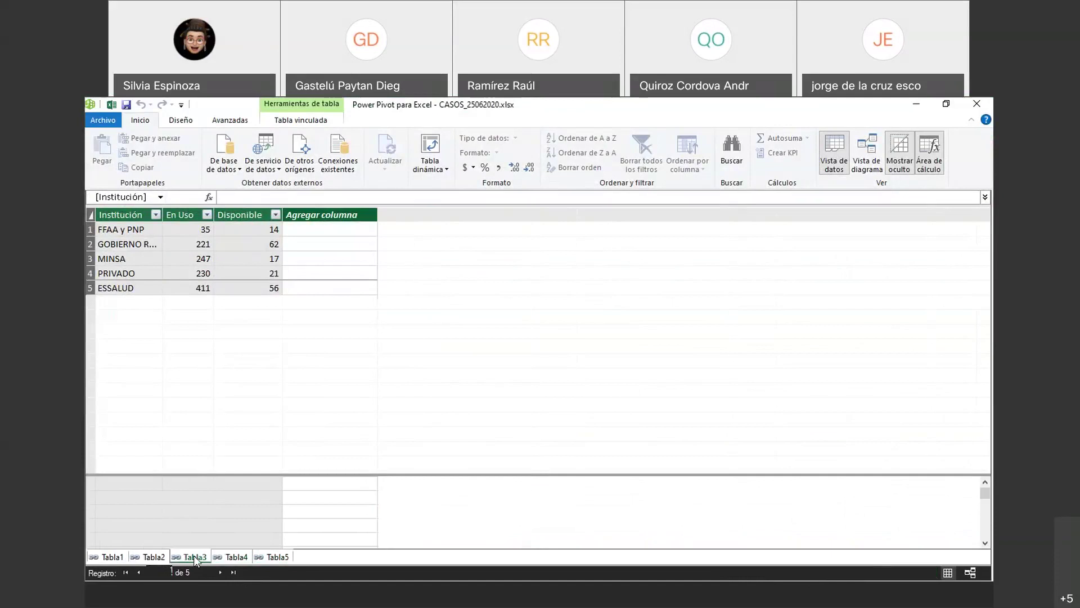
{"action": "left_click", "coordinate": [150, 557]}
{"action": "left_click", "coordinate": [117, 556]}
{"action": "left_click", "coordinate": [273, 557]}
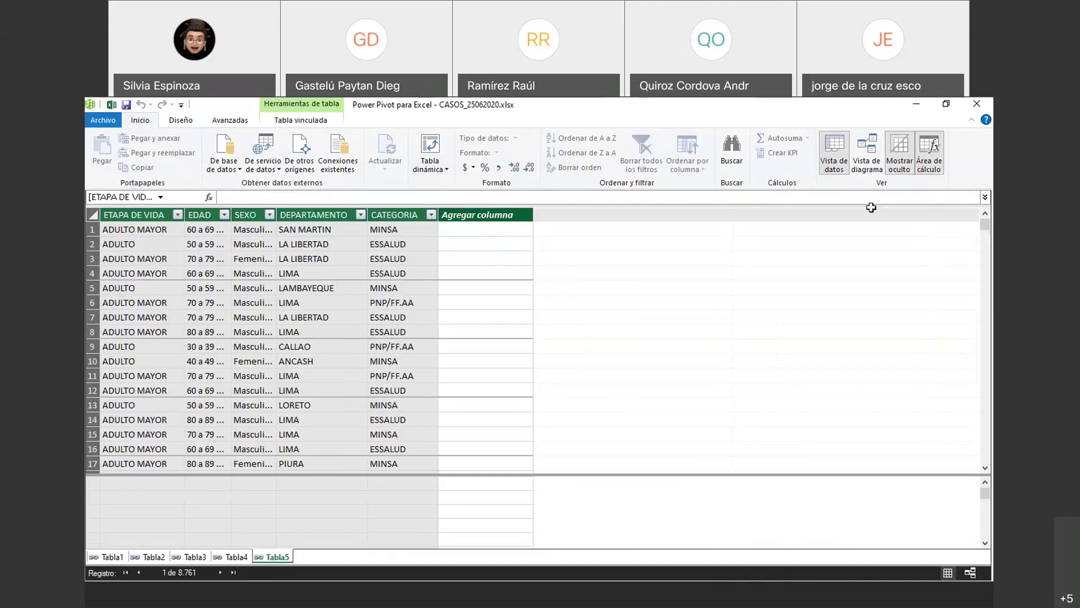
- Show the data model as a diagram and resize Tabla1 and Tabla2 so that all their fields fit
{"action": "left_click", "coordinate": [865, 163]}
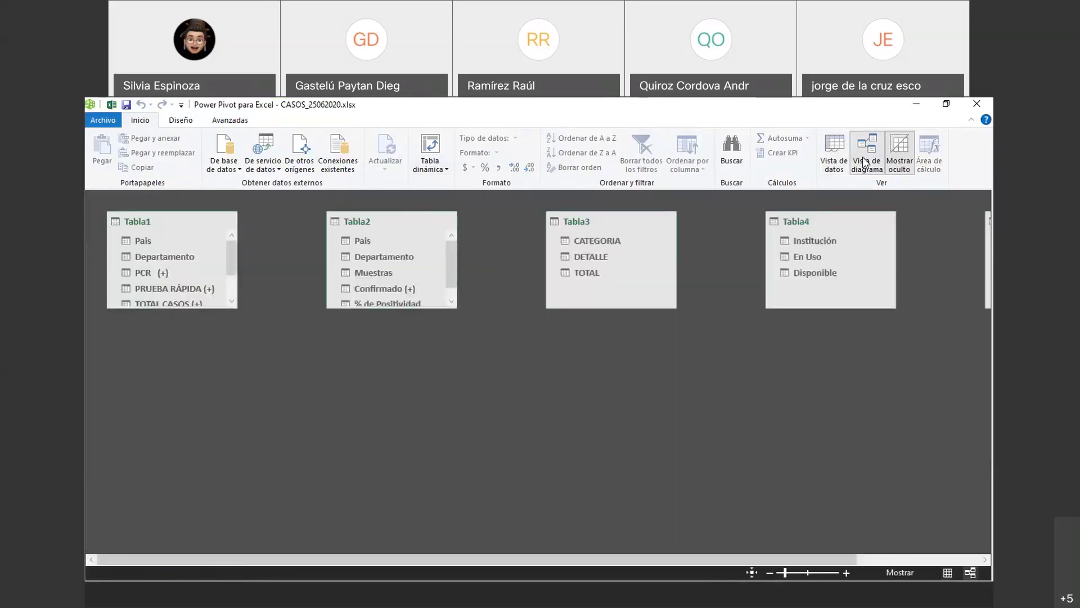
{"action": "left_click_drag", "start_coordinate": [423, 309], "coordinate": [424, 362]}
{"action": "left_click_drag", "start_coordinate": [174, 308], "coordinate": [176, 357]}
{"action": "left_click_drag", "start_coordinate": [378, 364], "coordinate": [388, 329]}
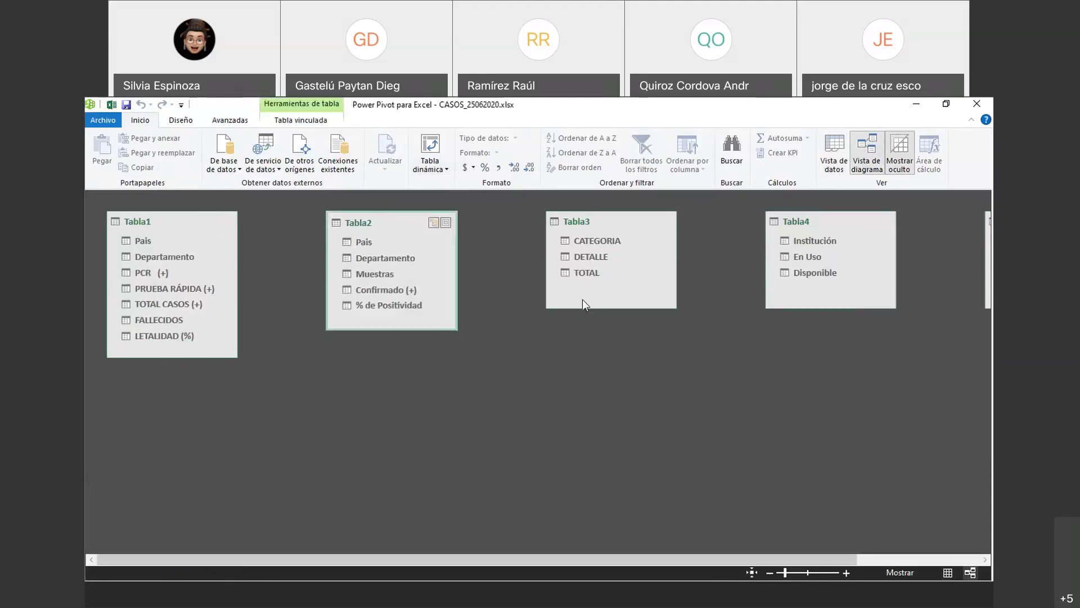
- Arrange the diagram with Tabla4 below Tabla3 and Tabla2 below a slightly shifted Tabla1
{"action": "left_click_drag", "start_coordinate": [831, 224], "coordinate": [622, 385]}
{"action": "left_click_drag", "start_coordinate": [189, 216], "coordinate": [250, 210]}
{"action": "left_click_drag", "start_coordinate": [389, 221], "coordinate": [239, 387]}
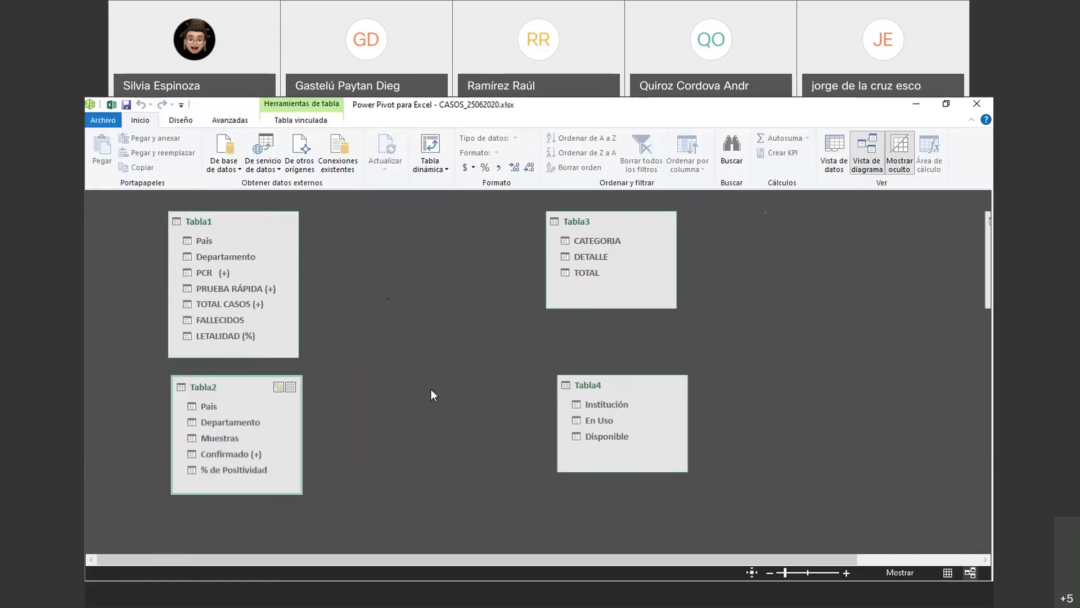
- Move Tabla4 and Tabla3 closer to the other tables and relate Departamento in Tabla1 to Departamento in Tabla2
{"action": "left_click_drag", "start_coordinate": [622, 384], "coordinate": [468, 413]}
{"action": "left_click_drag", "start_coordinate": [608, 222], "coordinate": [479, 232]}
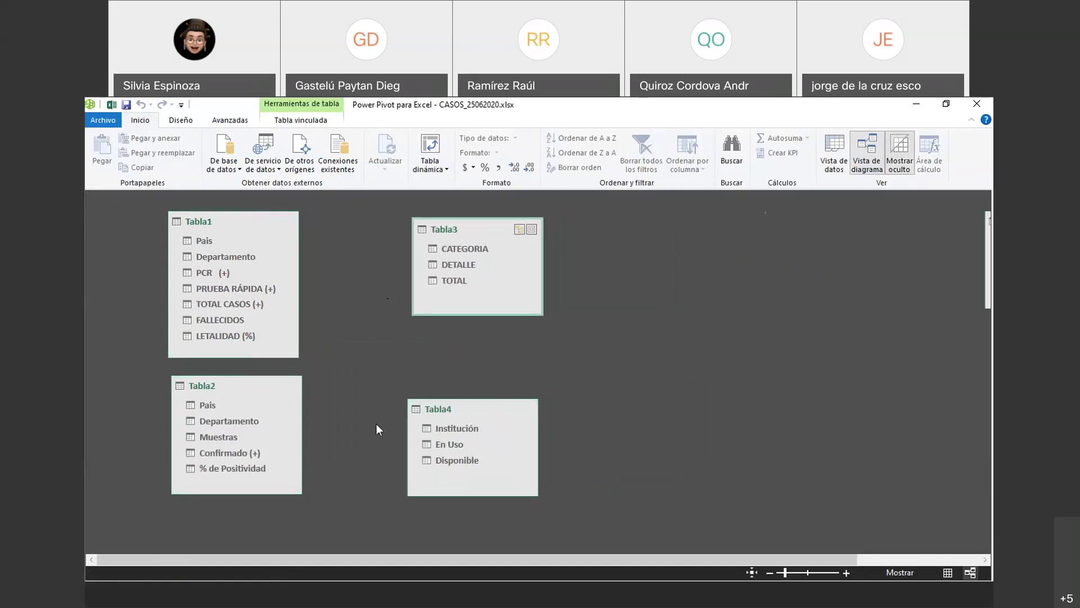
{"action": "mouse_move", "coordinate": [232, 407]}
{"action": "left_click_drag", "start_coordinate": [233, 257], "coordinate": [247, 431]}
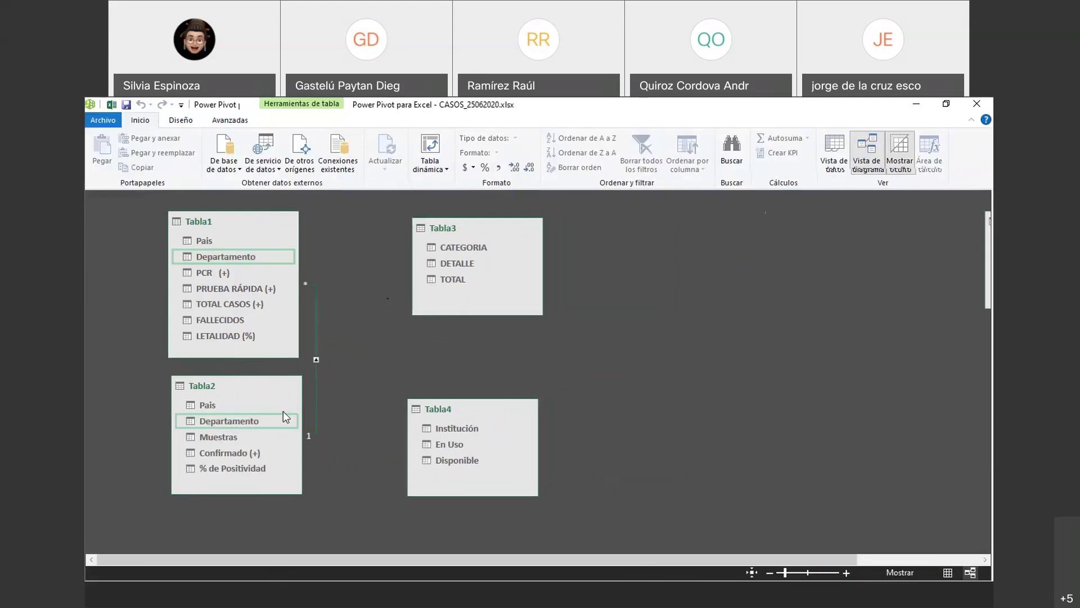
- Try to relate the Pais field of Tabla1 to the Pais field of Tabla2
{"action": "left_click_drag", "start_coordinate": [218, 240], "coordinate": [226, 409]}
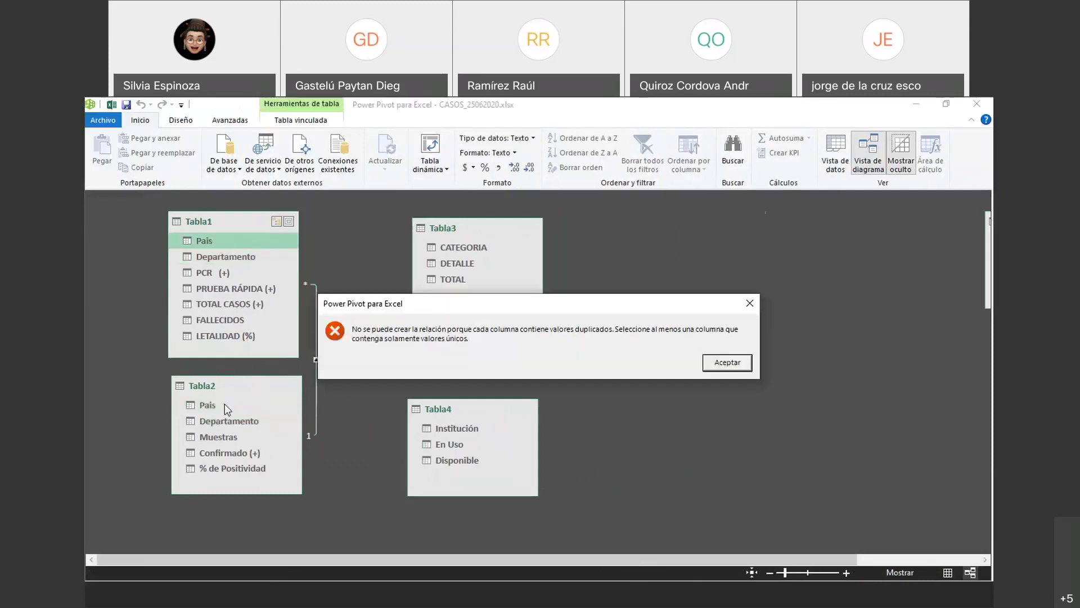
{"action": "left_click", "coordinate": [750, 303]}
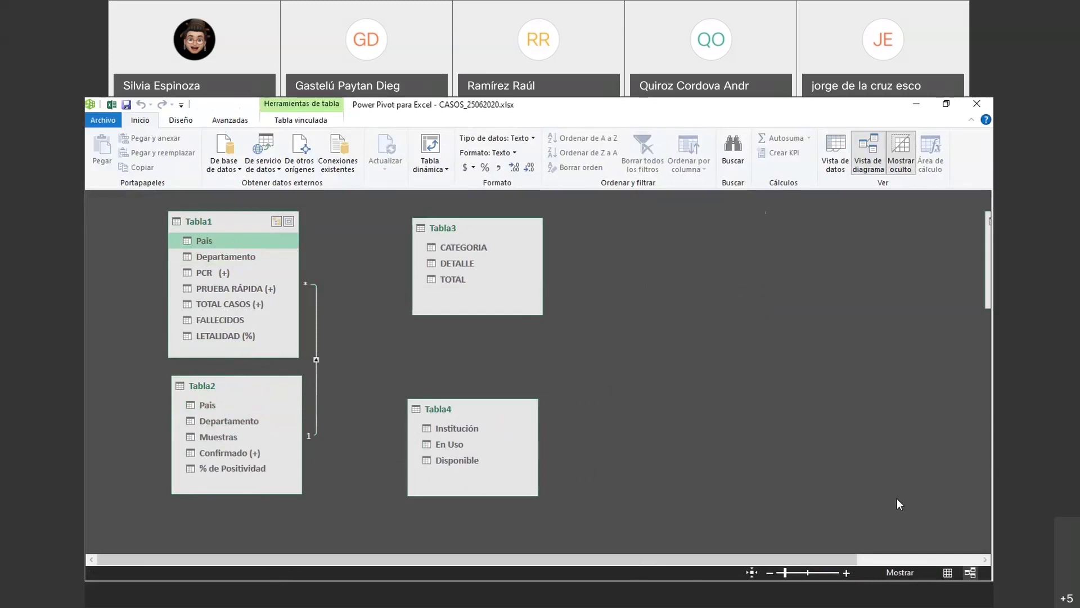
- Place Tabla5 beside Tabla3 and Tabla4 and make it tall enough to show all its fields
{"action": "left_click_drag", "start_coordinate": [821, 558], "coordinate": [932, 558]}
{"action": "left_click_drag", "start_coordinate": [930, 221], "coordinate": [524, 301]}
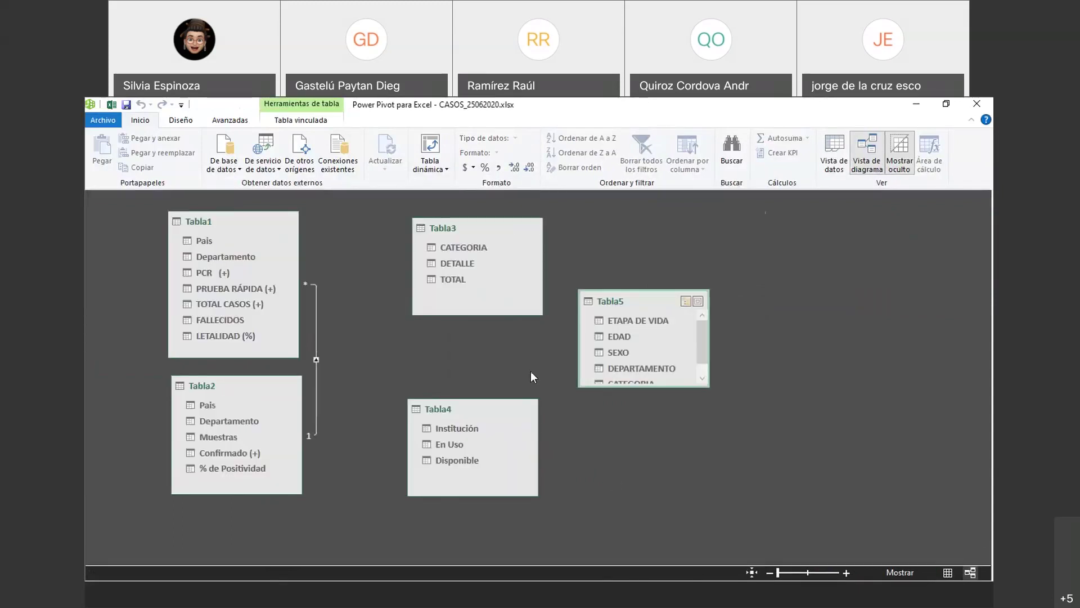
{"action": "left_click_drag", "start_coordinate": [641, 387], "coordinate": [640, 448]}
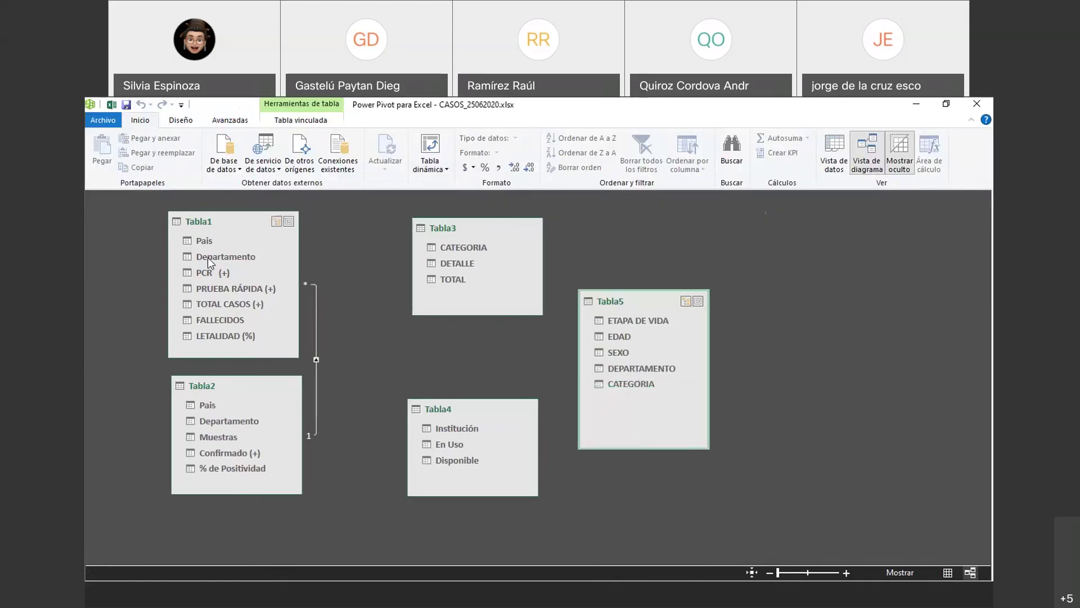
- Relate Departamento in Tabla1 to DEPARTAMENTO in Tabla5 and move Tabla3 and Tabla4 slightly clear of the connecting line
{"action": "left_click_drag", "start_coordinate": [239, 260], "coordinate": [621, 371]}
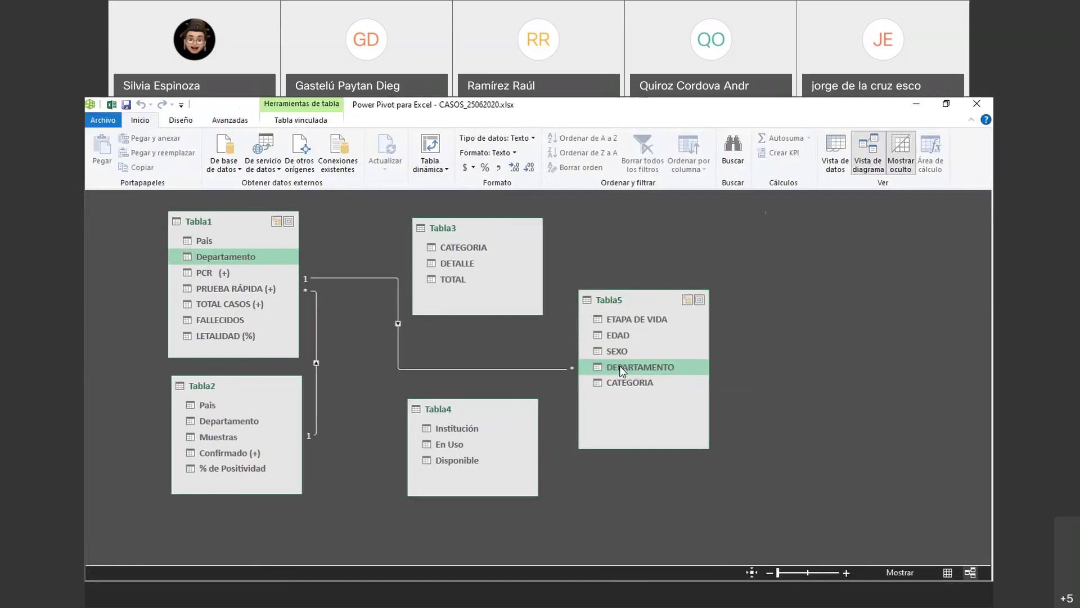
{"action": "left_click", "coordinate": [481, 368]}
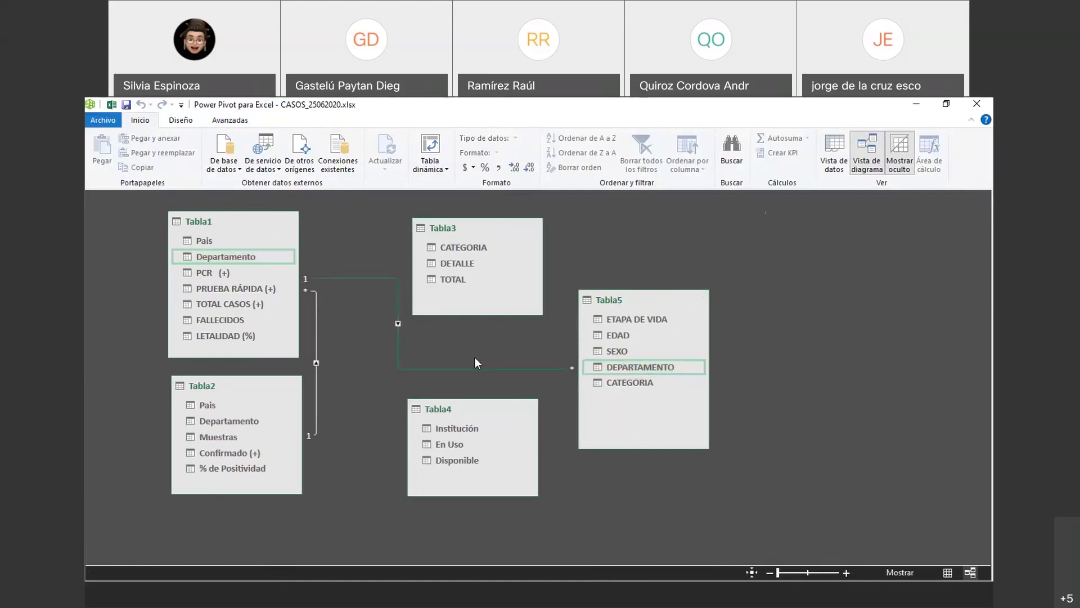
{"action": "left_click_drag", "start_coordinate": [500, 237], "coordinate": [510, 231]}
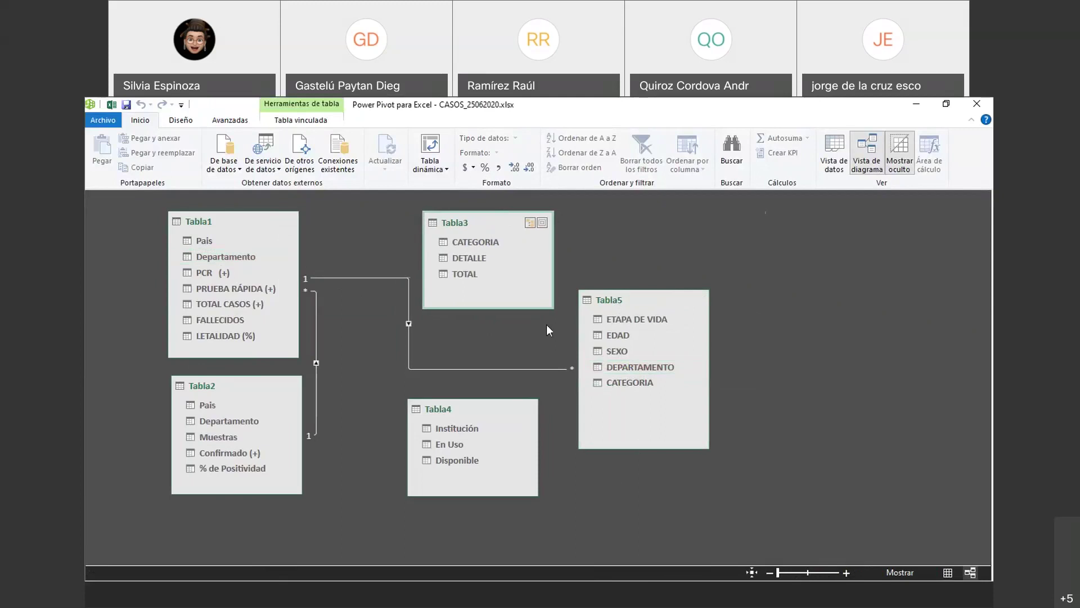
{"action": "left_click_drag", "start_coordinate": [479, 410], "coordinate": [449, 411]}
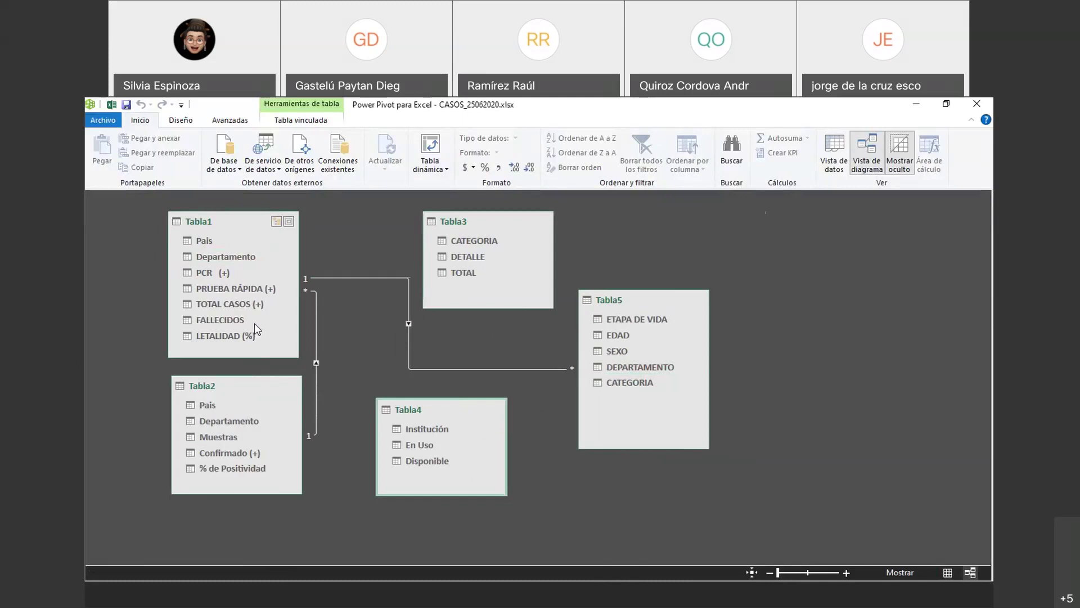
{"action": "left_click_drag", "start_coordinate": [266, 429], "coordinate": [566, 372]}
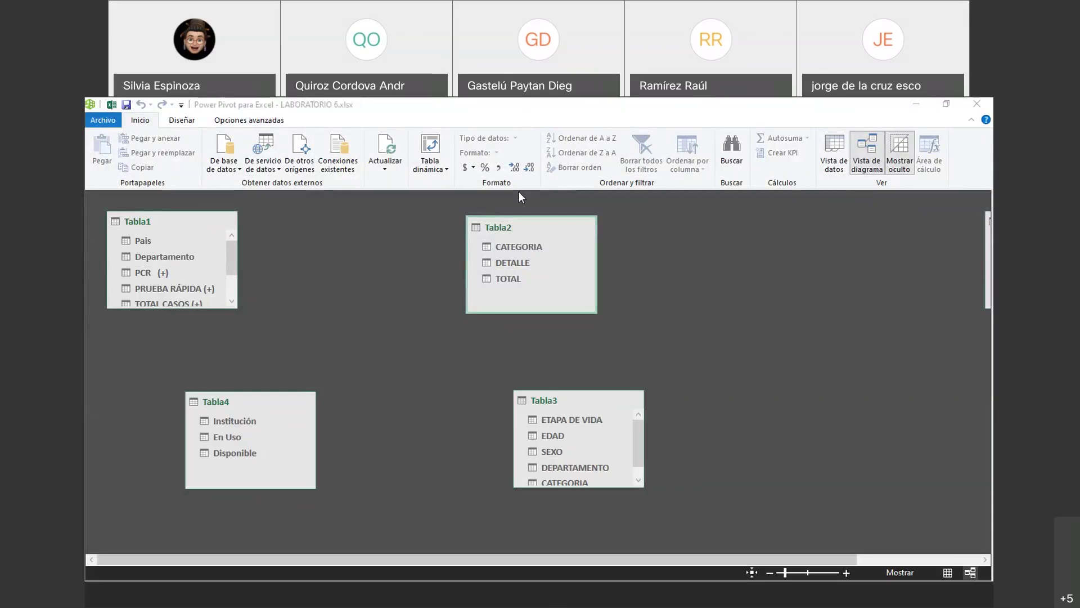
- In the LABORATORIO 6 diagram, line up Tabla3 under Tabla2 and Tabla4 under Tabla1, and enlarge Tabla3 and Tabla1 to show their fields
{"action": "left_click_drag", "start_coordinate": [619, 400], "coordinate": [570, 386]}
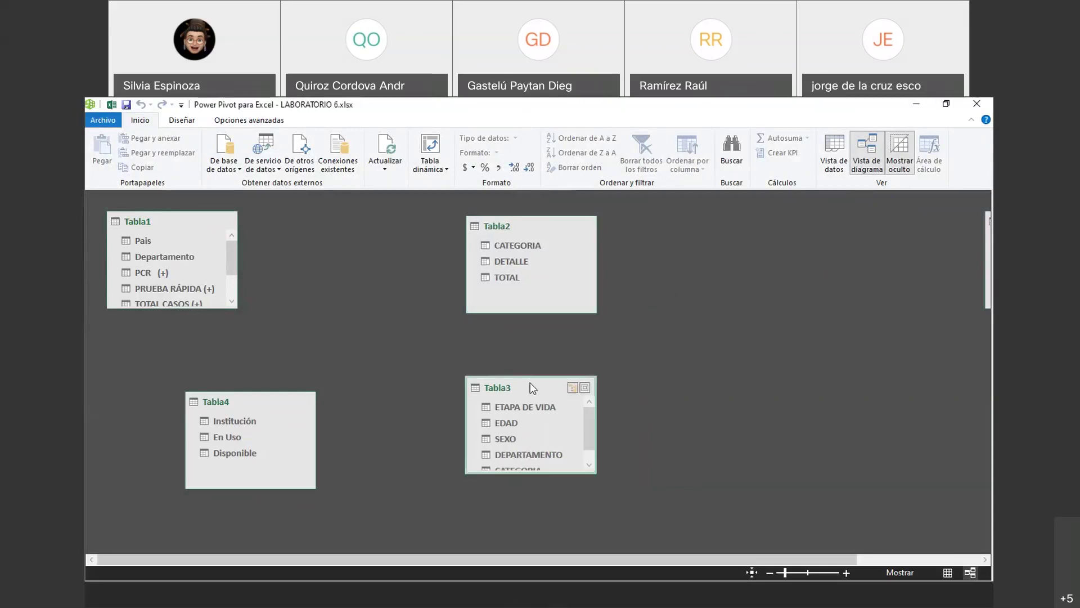
{"action": "left_click_drag", "start_coordinate": [256, 401], "coordinate": [197, 395]}
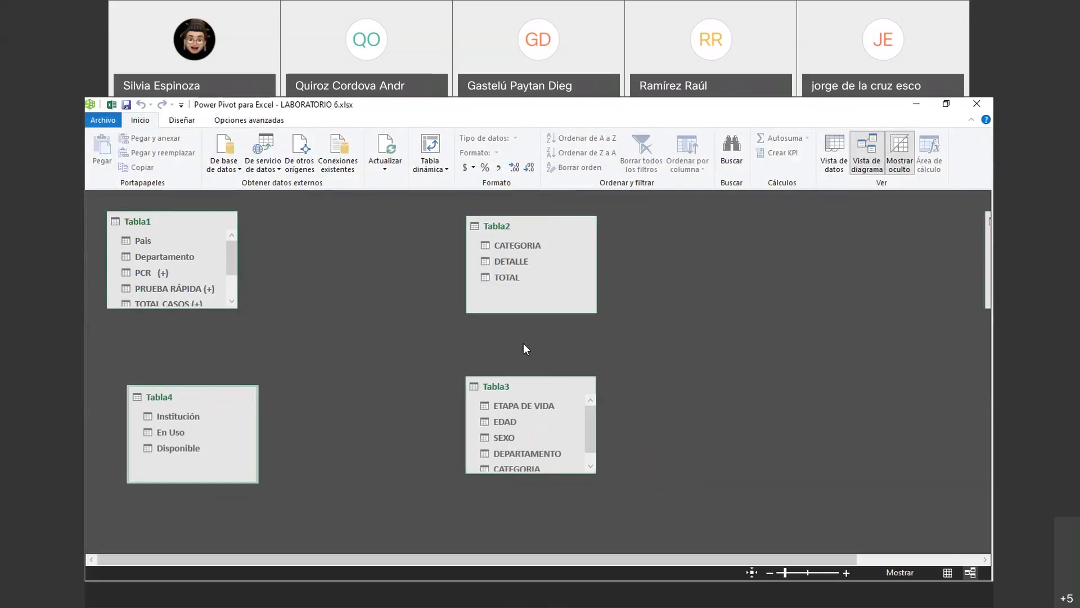
{"action": "left_click_drag", "start_coordinate": [596, 376], "coordinate": [629, 360]}
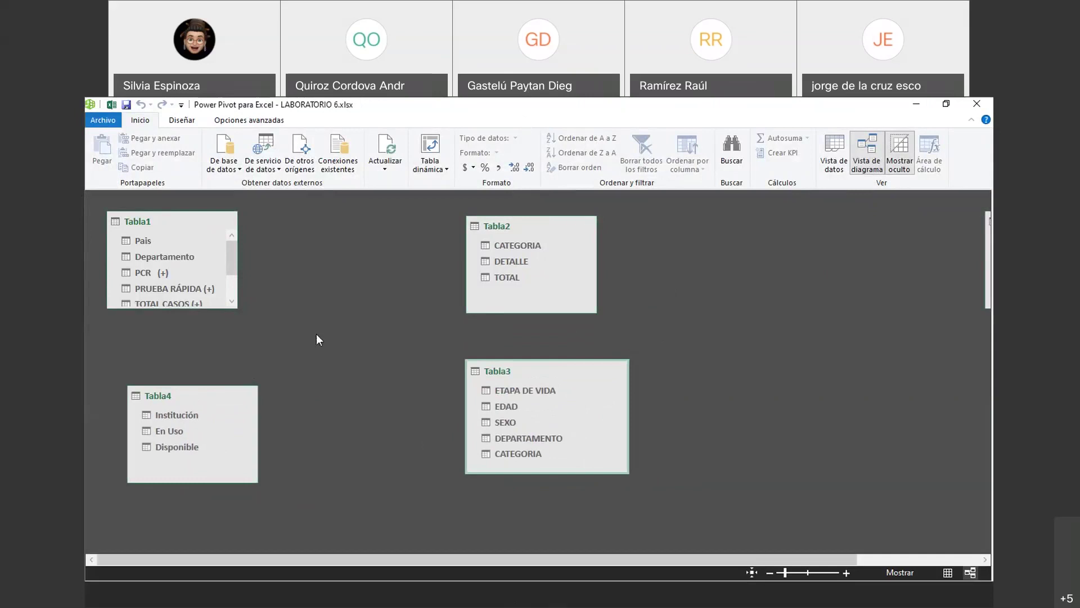
{"action": "left_click_drag", "start_coordinate": [236, 307], "coordinate": [279, 347]}
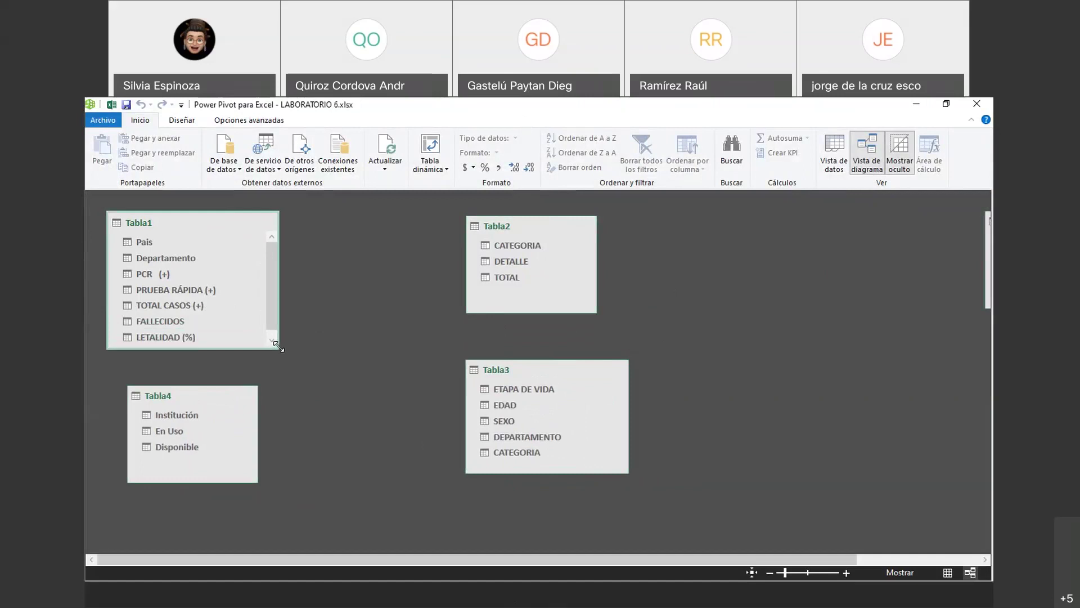
- Relate Departamento in Tabla1 to DEPARTAMENTO in Tabla3
{"action": "left_click", "coordinate": [181, 261]}
{"action": "left_click_drag", "start_coordinate": [183, 264], "coordinate": [508, 438]}
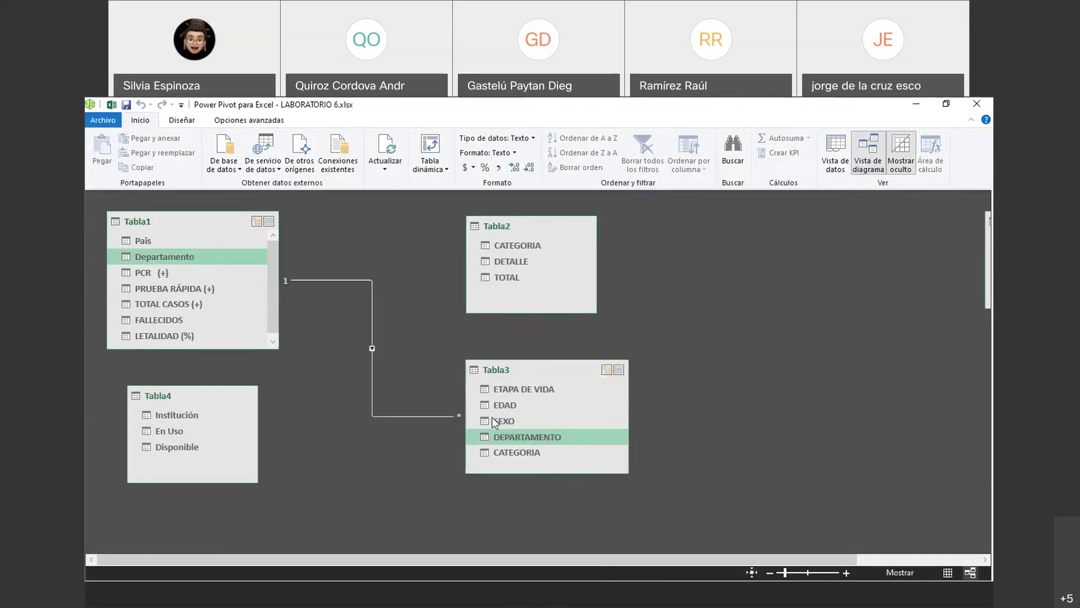
{"action": "left_click", "coordinate": [372, 408]}
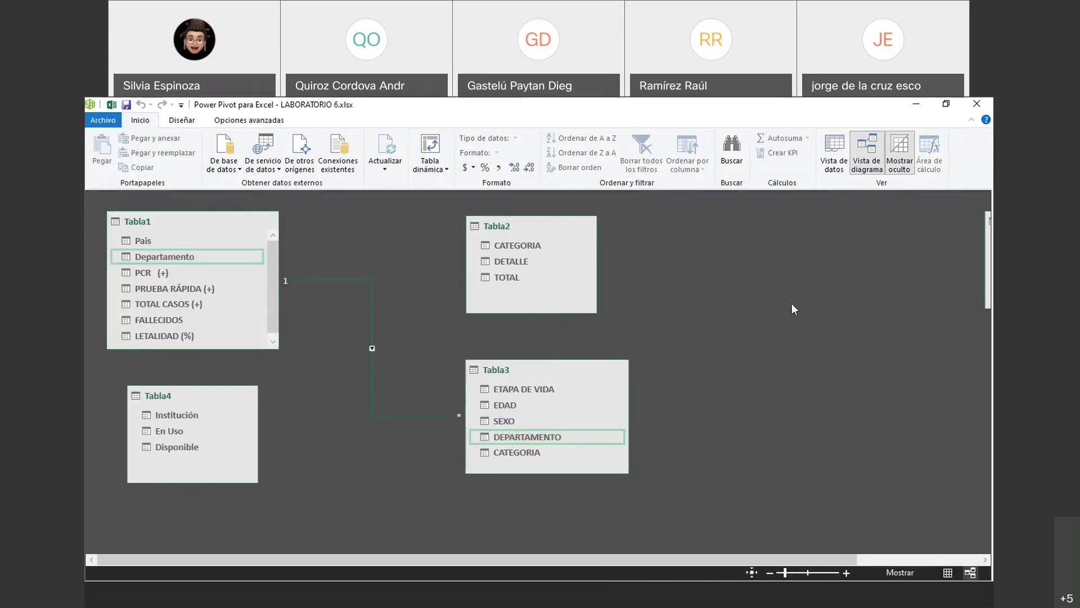
- Resize Tabla5 and place it beside a slightly shifted Tabla2, and relate Departamento in Tabla1 to Departamento in Tabla5
{"action": "left_click_drag", "start_coordinate": [713, 562], "coordinate": [820, 561]}
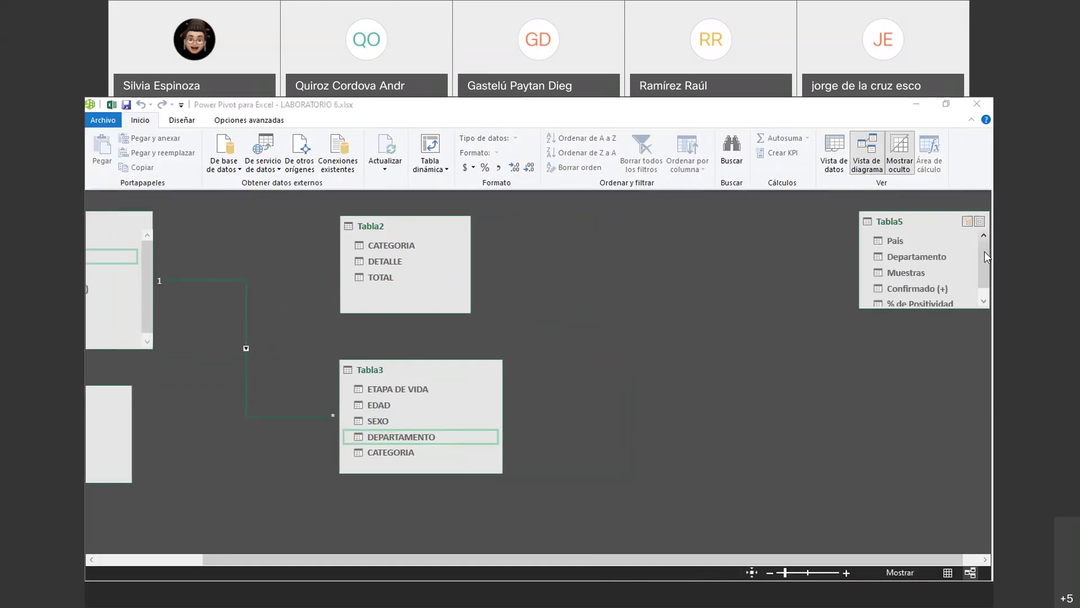
{"action": "left_click_drag", "start_coordinate": [979, 307], "coordinate": [950, 329]}
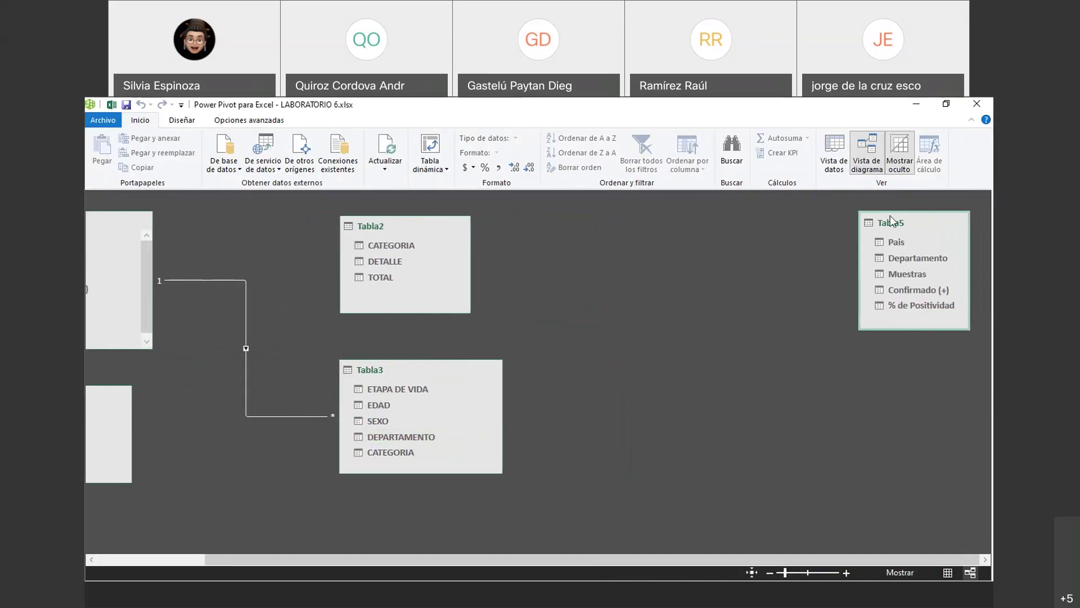
{"action": "left_click_drag", "start_coordinate": [905, 225], "coordinate": [588, 360]}
{"action": "left_click_drag", "start_coordinate": [726, 363], "coordinate": [710, 218]}
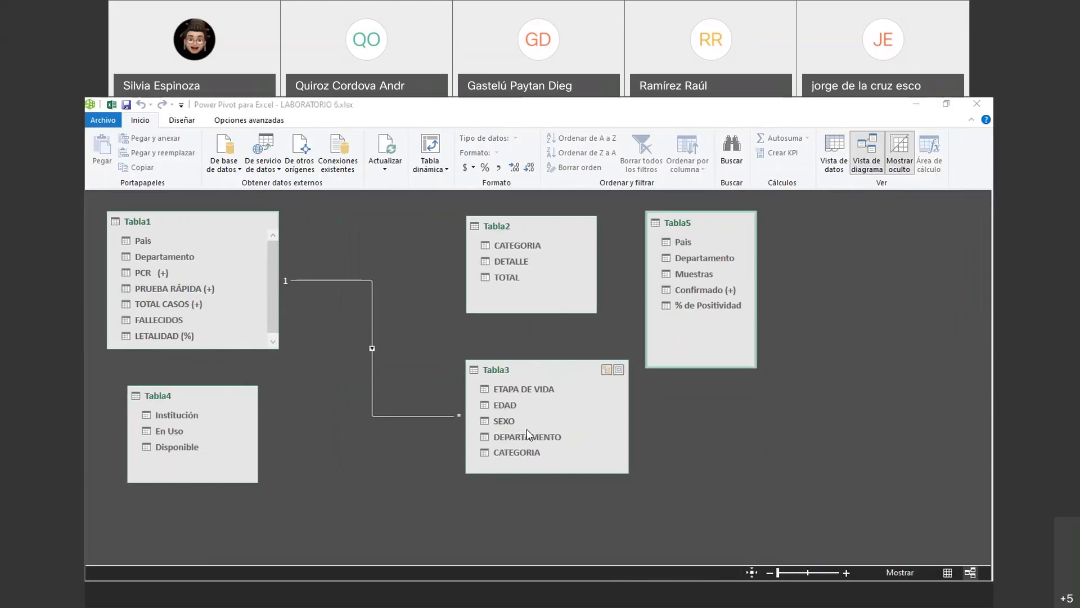
{"action": "left_click_drag", "start_coordinate": [539, 226], "coordinate": [503, 223]}
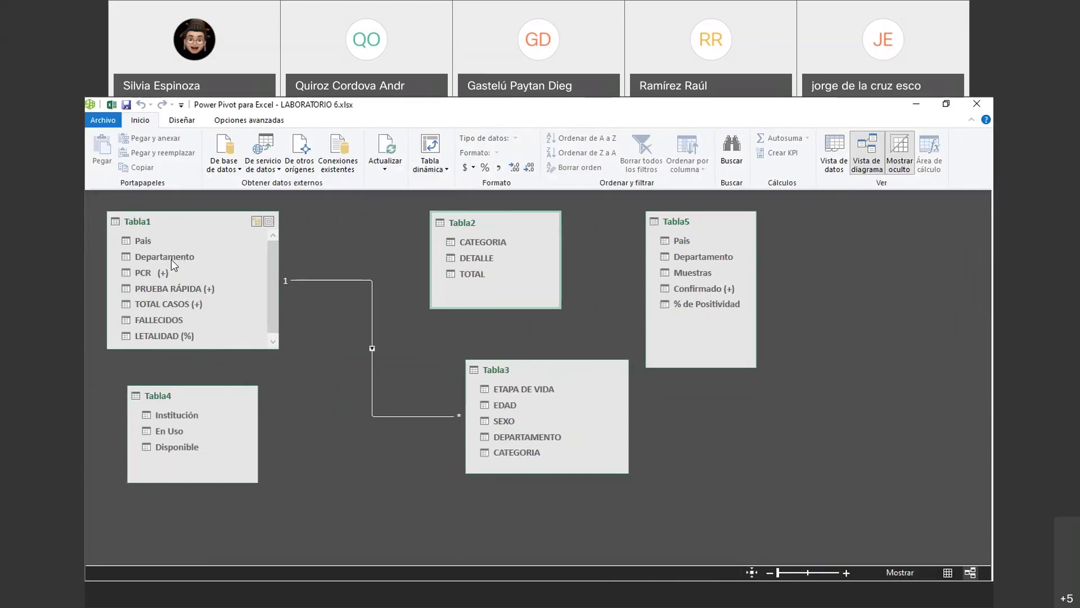
{"action": "left_click_drag", "start_coordinate": [167, 256], "coordinate": [681, 256]}
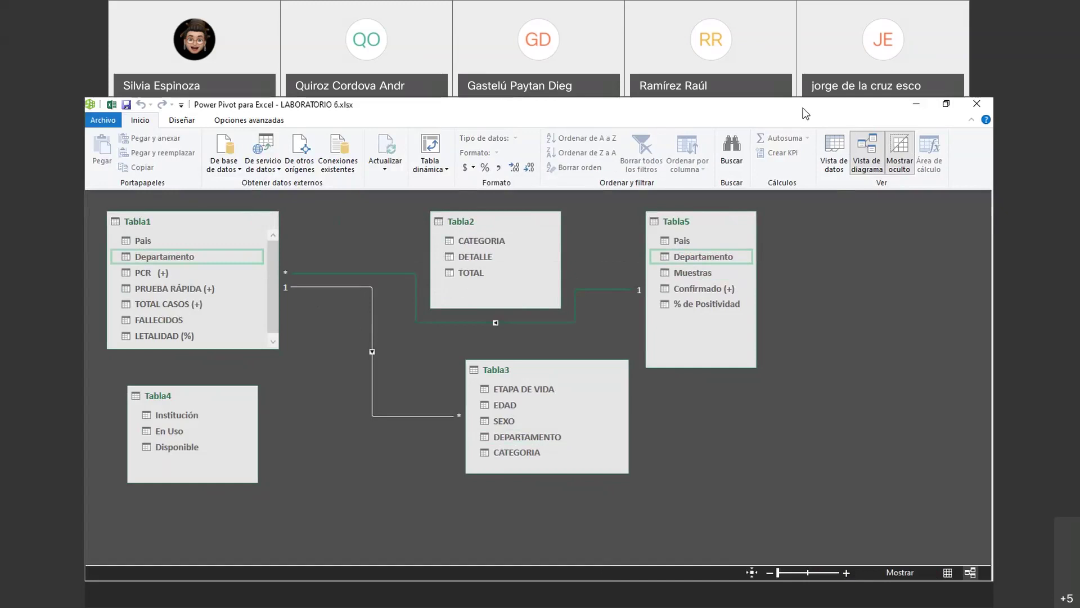
{"action": "left_click", "coordinate": [425, 148]}
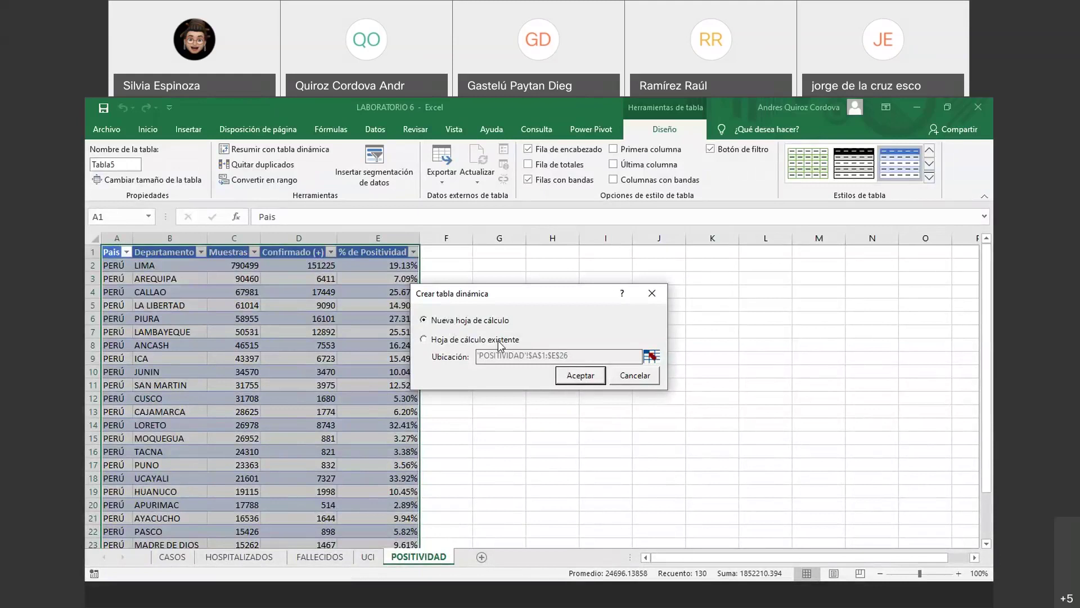
{"action": "left_click", "coordinate": [633, 375]}
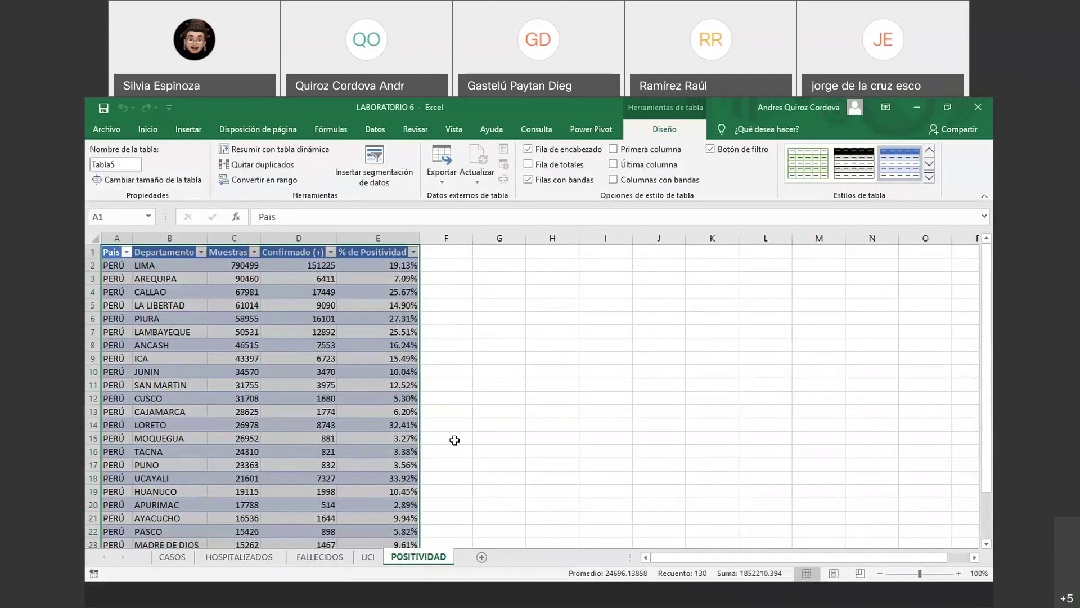
{"action": "left_click", "coordinate": [597, 601]}
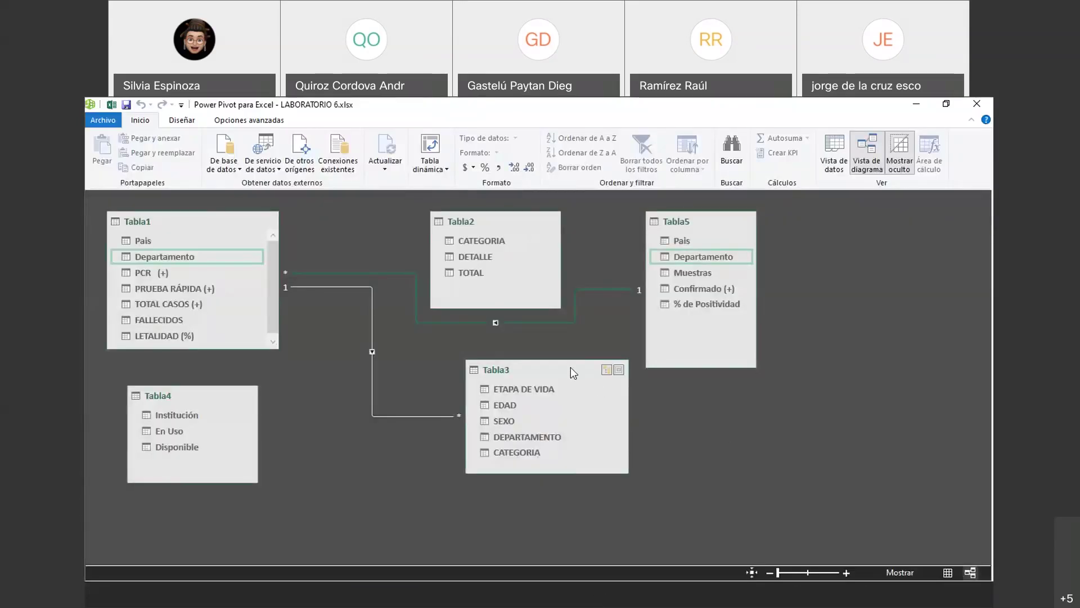
- Move Tabla3 and Tabla5 lower in the diagram so that the relationship lines run clear of the tables
{"action": "left_click_drag", "start_coordinate": [566, 369], "coordinate": [527, 413]}
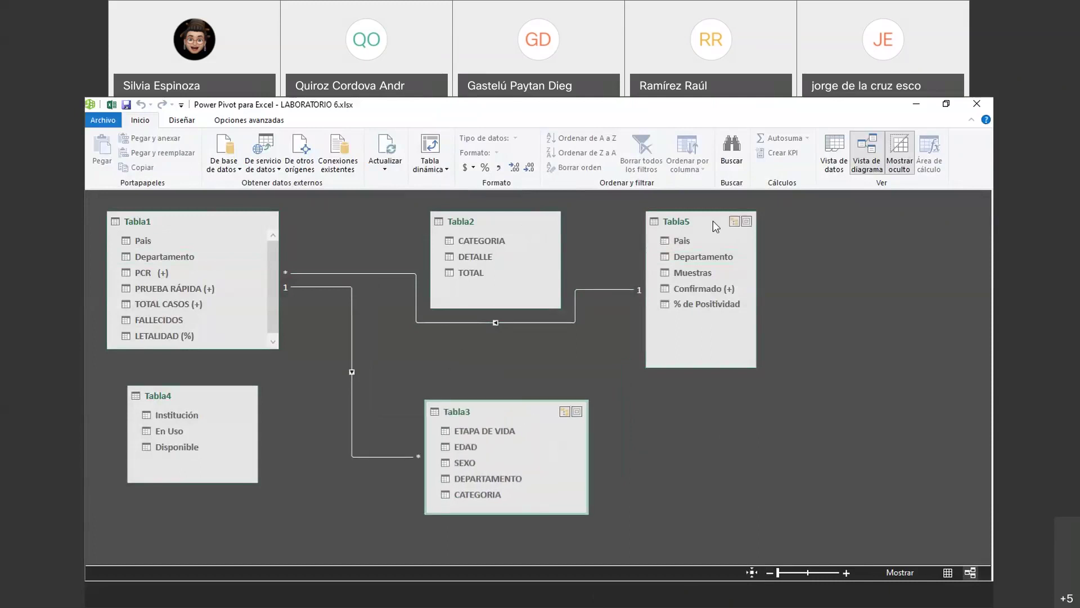
{"action": "left_click_drag", "start_coordinate": [710, 228], "coordinate": [709, 287]}
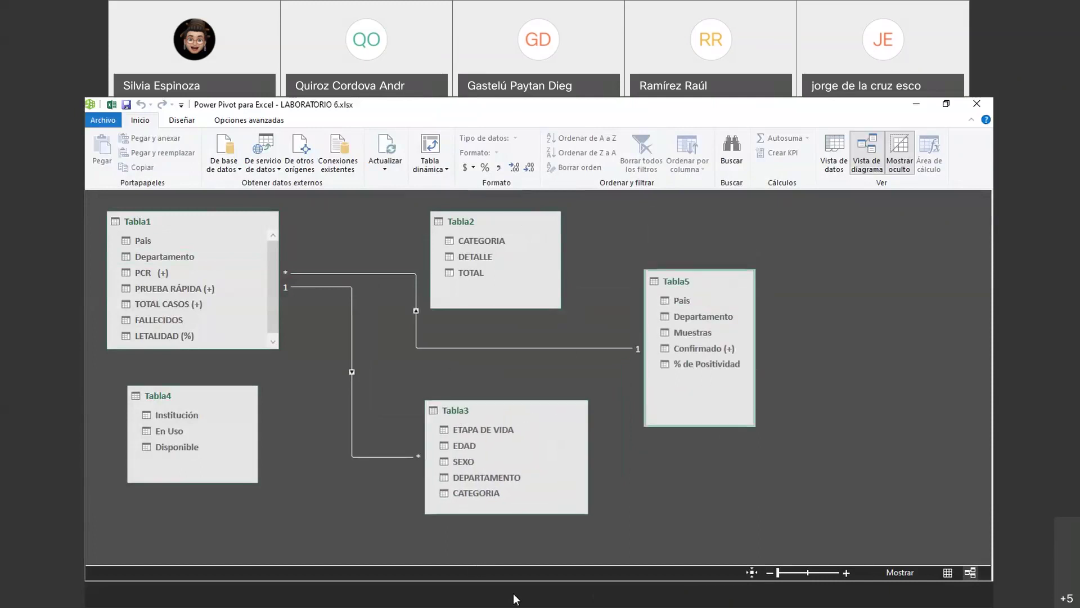
- Switch to the LABORATORIO 6 workbook in Excel and add two new sheets named ANALISIS and REPORTE
{"action": "left_click", "coordinate": [543, 600]}
{"action": "left_click", "coordinate": [477, 557]}
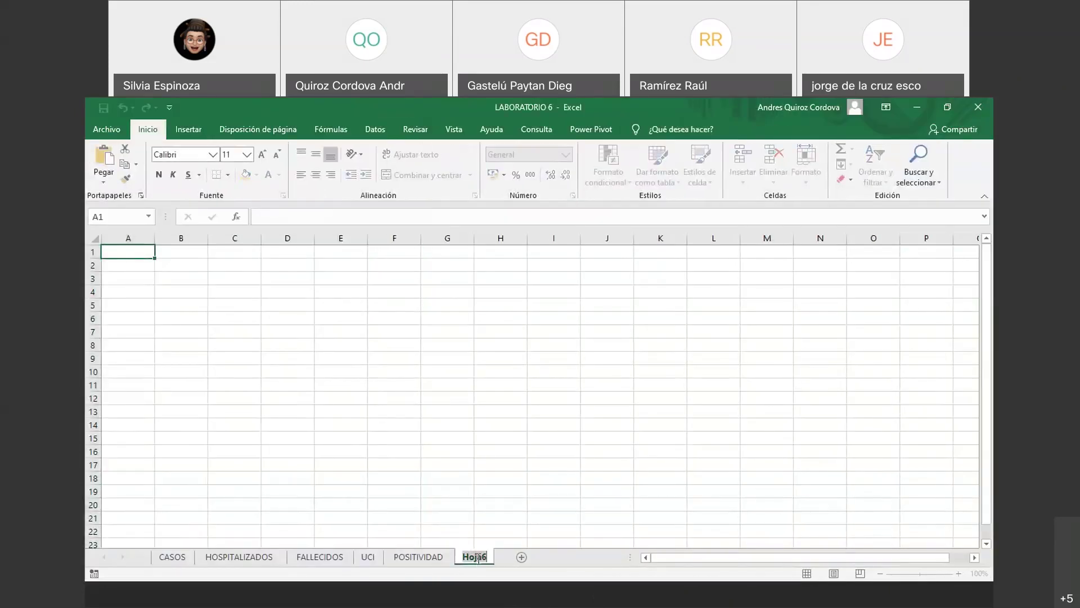
{"action": "type", "text": "ANALISIS"}
{"action": "left_click", "coordinate": [536, 557]}
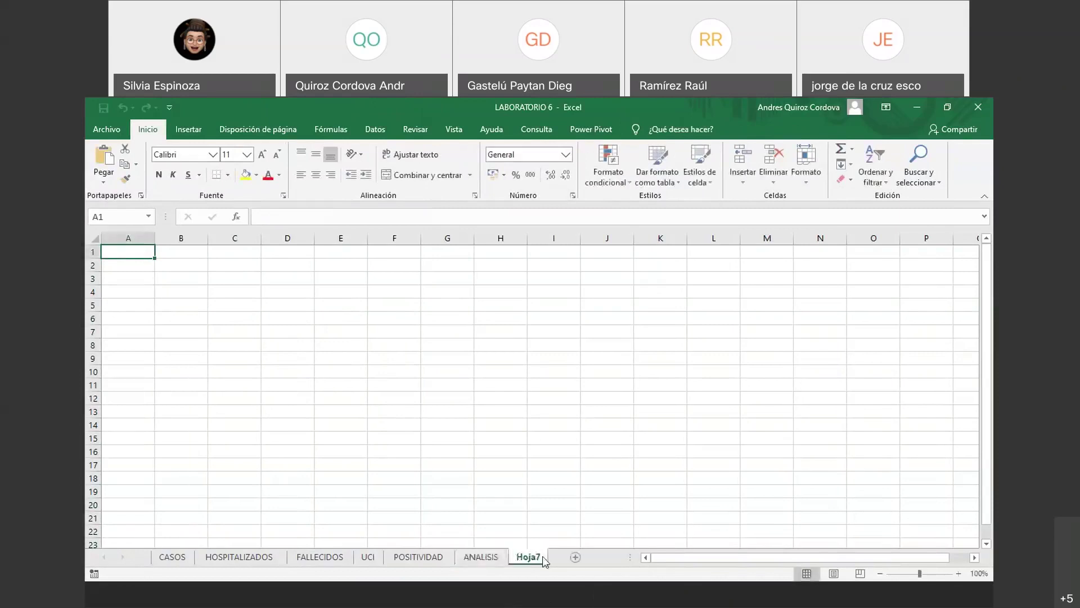
{"action": "type", "text": "REPORTE"}
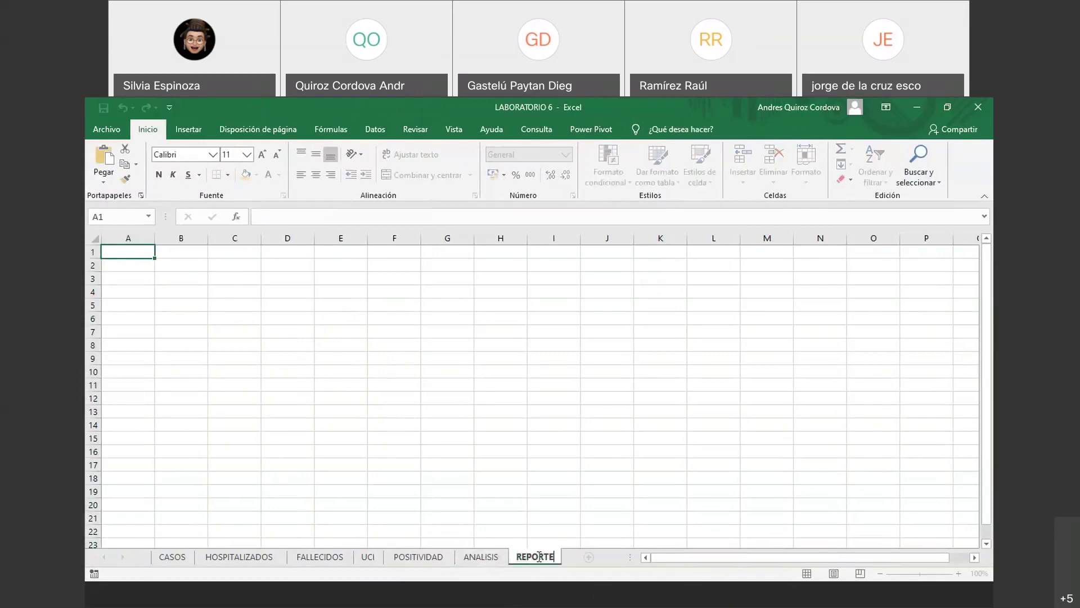
{"action": "left_click", "coordinate": [540, 530]}
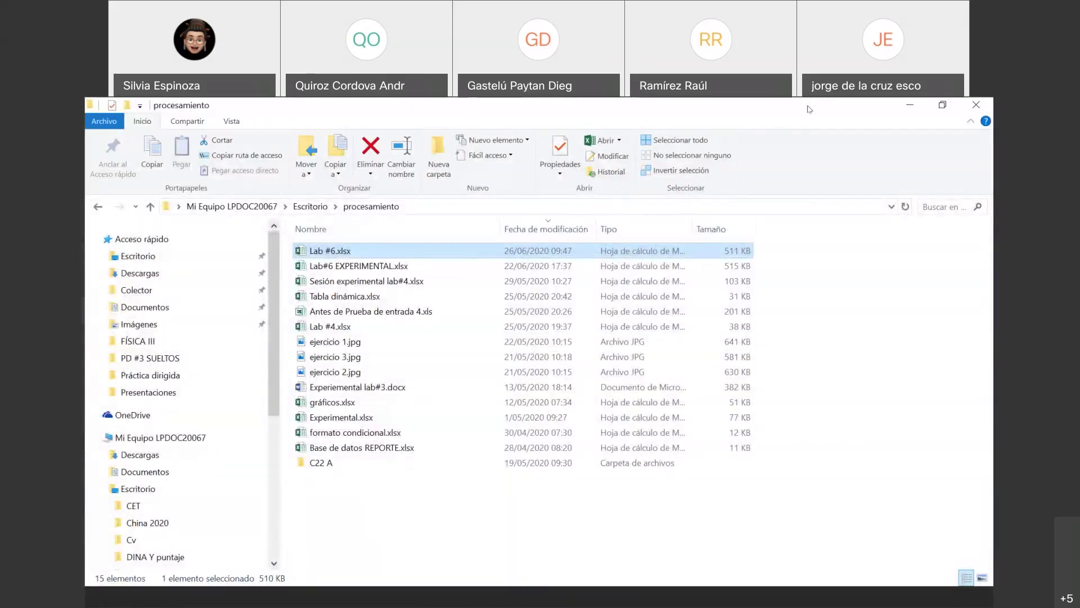
- Open CASOS_24062020 (1).xlsx and POSITIVIDAD_24062020.xlsx from the Descargas folder, and minimize the POSITIVIDAD workbook
{"action": "left_click", "coordinate": [140, 273]}
{"action": "left_click", "coordinate": [337, 357]}
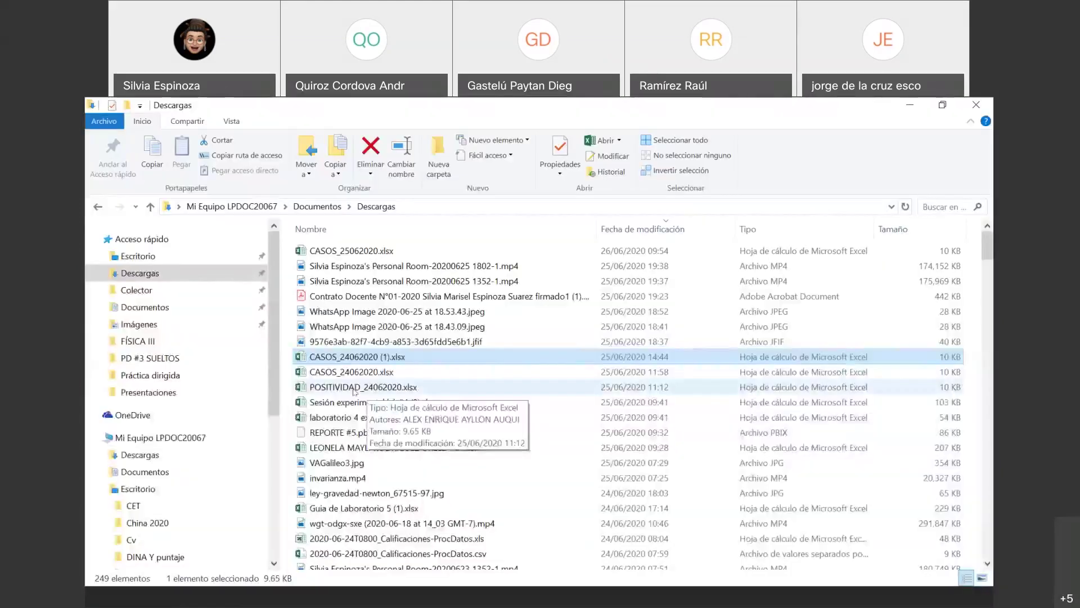
{"action": "double_click", "coordinate": [349, 387]}
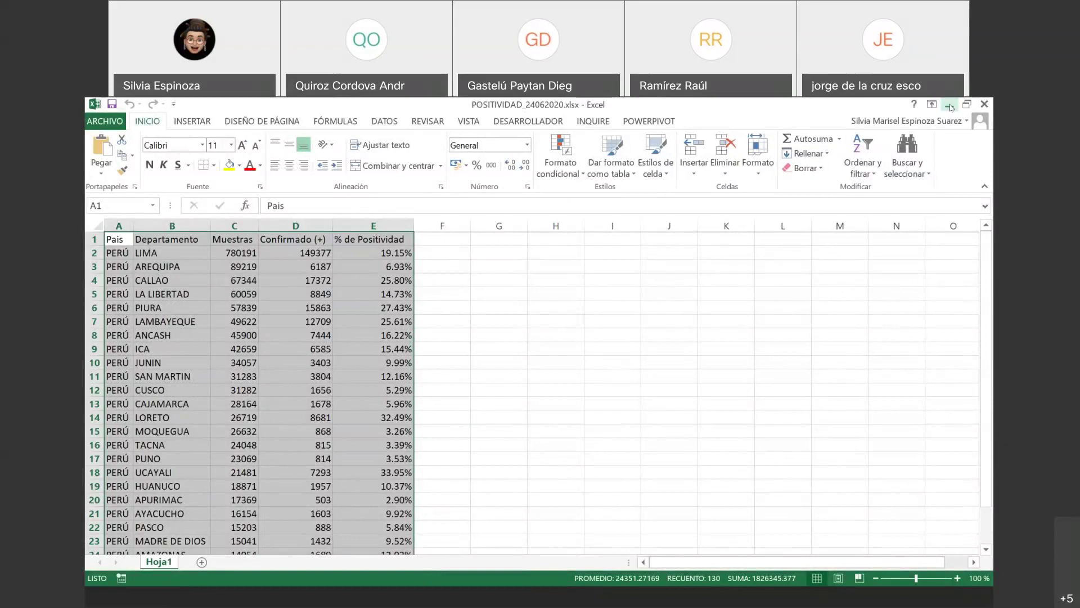
{"action": "left_click", "coordinate": [950, 108]}
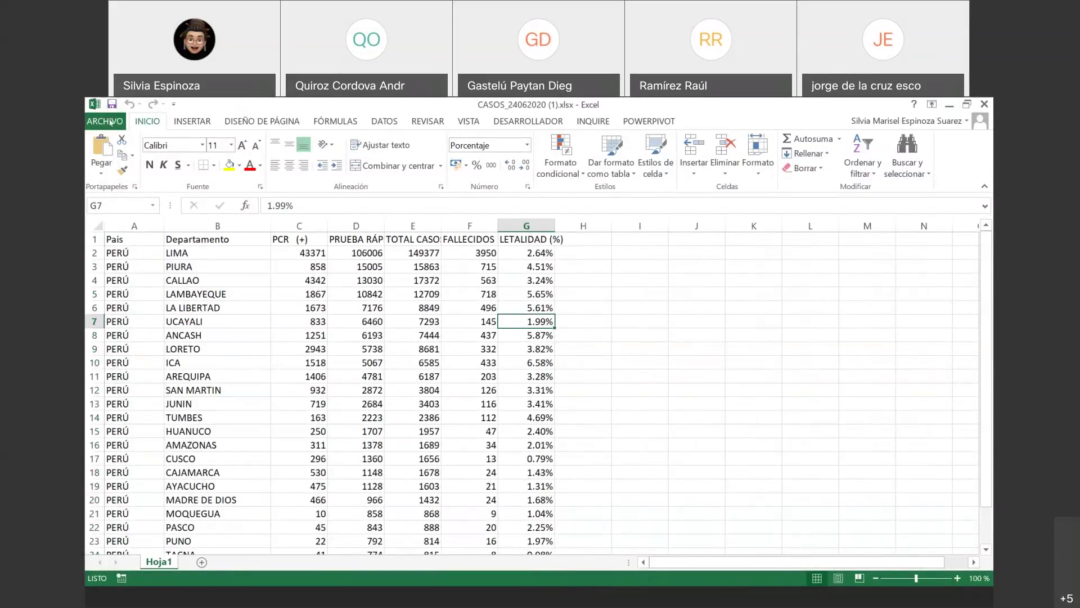
{"action": "left_click", "coordinate": [107, 121]}
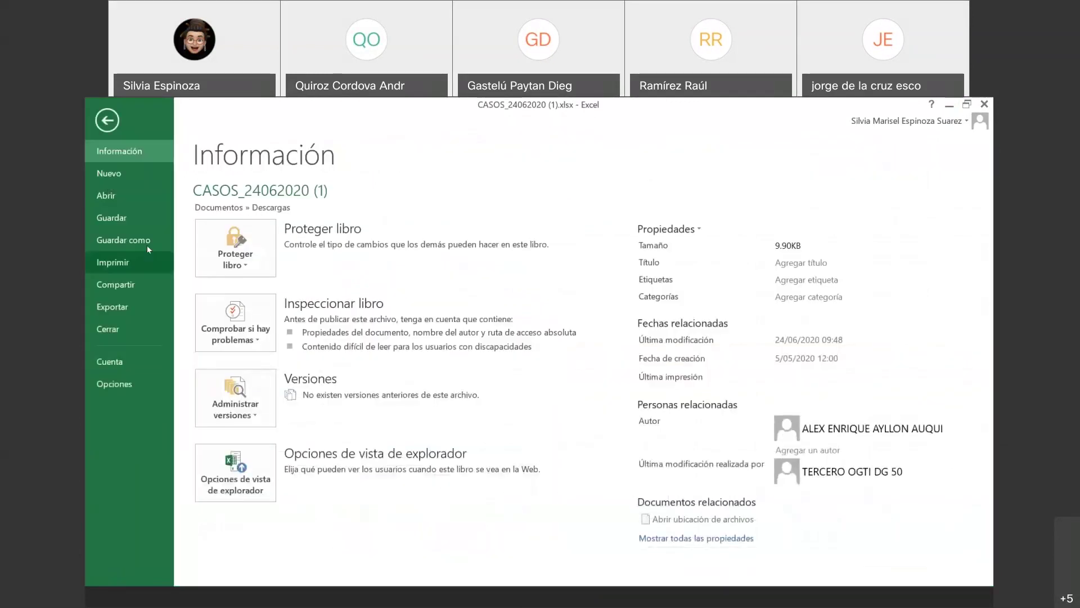
{"action": "left_click", "coordinate": [108, 120]}
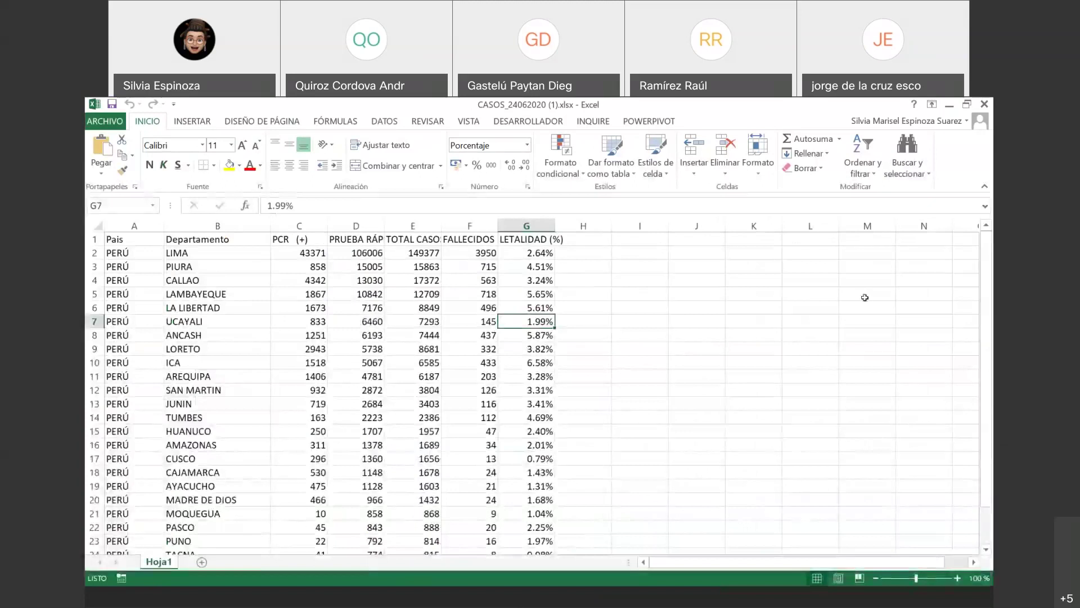
{"action": "right_click", "coordinate": [156, 562]}
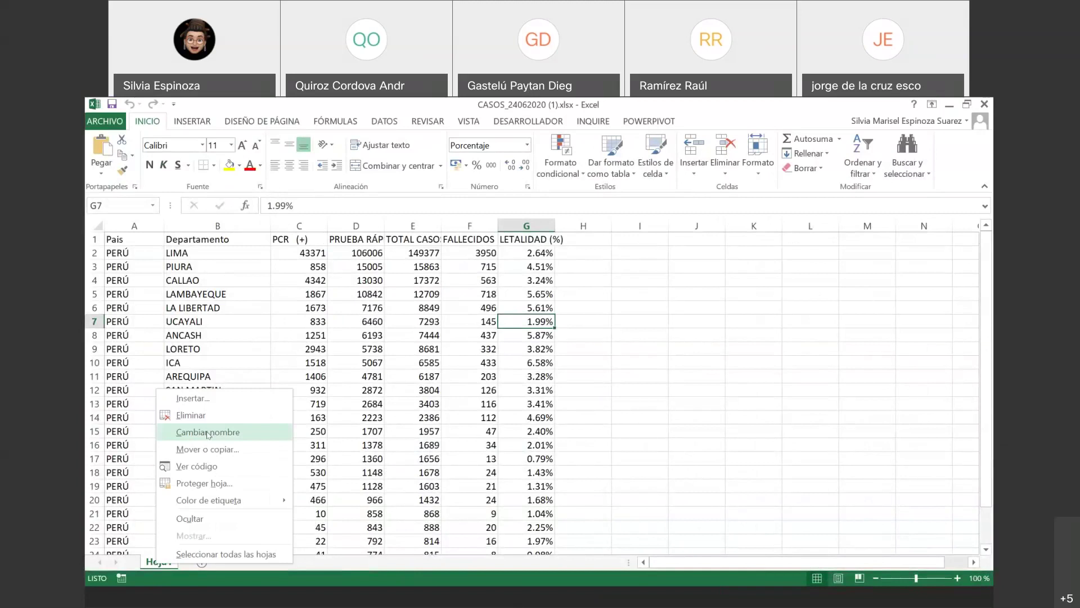
{"action": "left_click", "coordinate": [208, 449]}
{"action": "left_click", "coordinate": [304, 389]}
{"action": "left_click", "coordinate": [169, 417]}
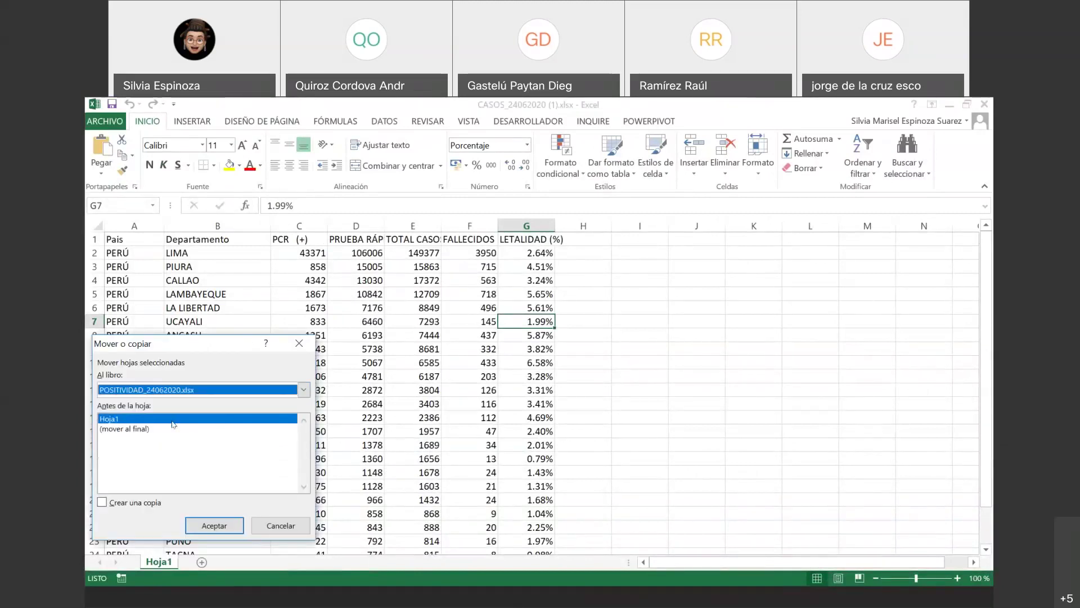
{"action": "left_click", "coordinate": [298, 342]}
{"action": "left_click", "coordinate": [754, 403]}
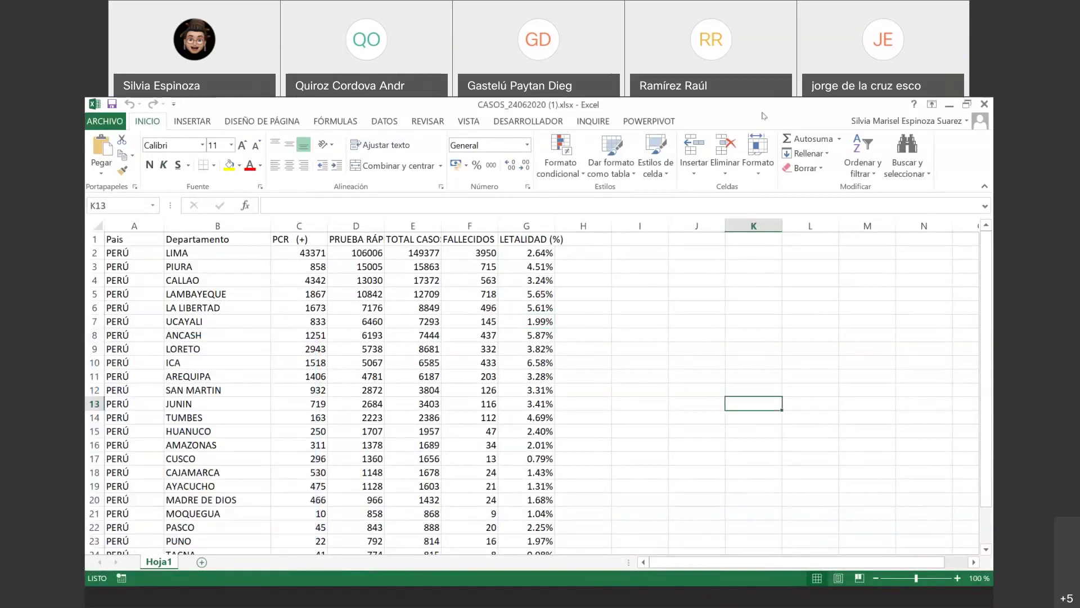
- Try to move the Hoja1 sheet with CASOS_24062020 (1).xlsx itself chosen as the destination workbook
{"action": "mouse_move", "coordinate": [170, 510]}
{"action": "left_mouse_down"}
{"action": "mouse_move", "coordinate": [163, 539]}
{"action": "mouse_move", "coordinate": [191, 527]}
{"action": "left_mouse_up"}
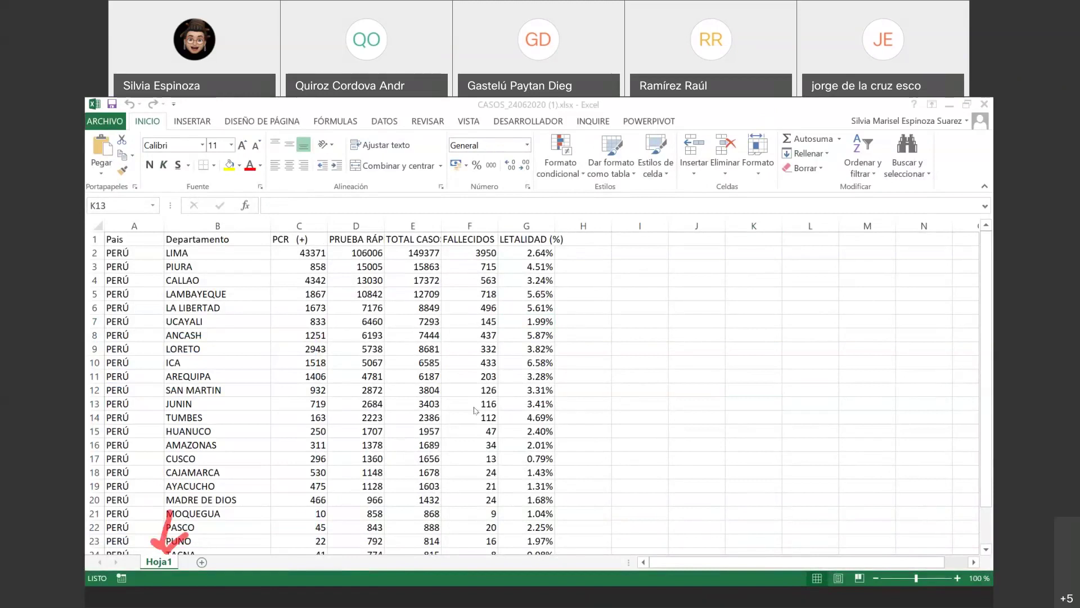
{"action": "left_click", "coordinate": [155, 563]}
{"action": "right_click", "coordinate": [155, 563]}
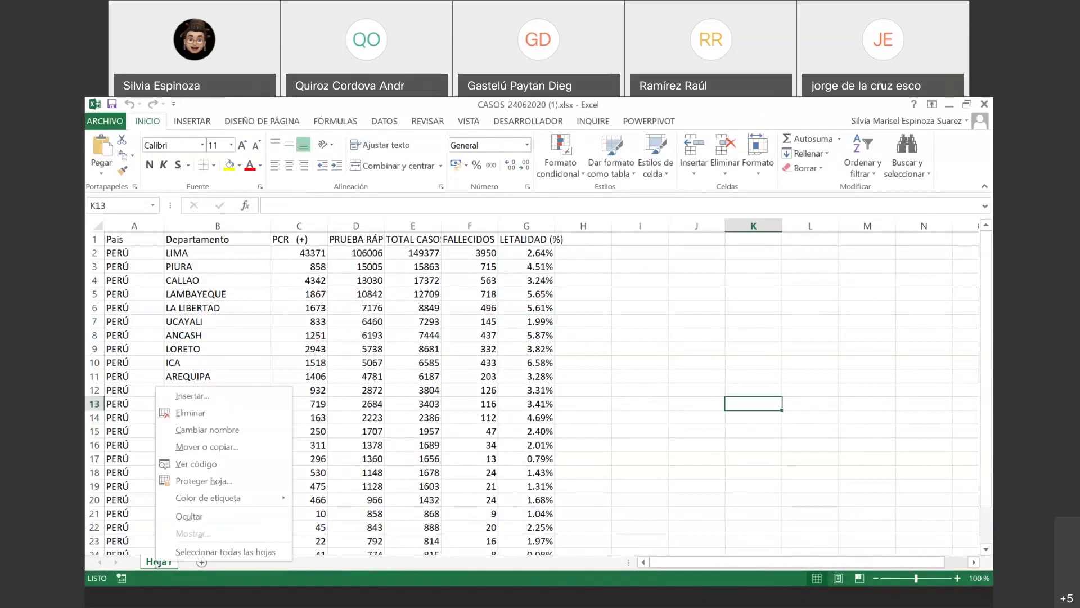
{"action": "left_click", "coordinate": [204, 449]}
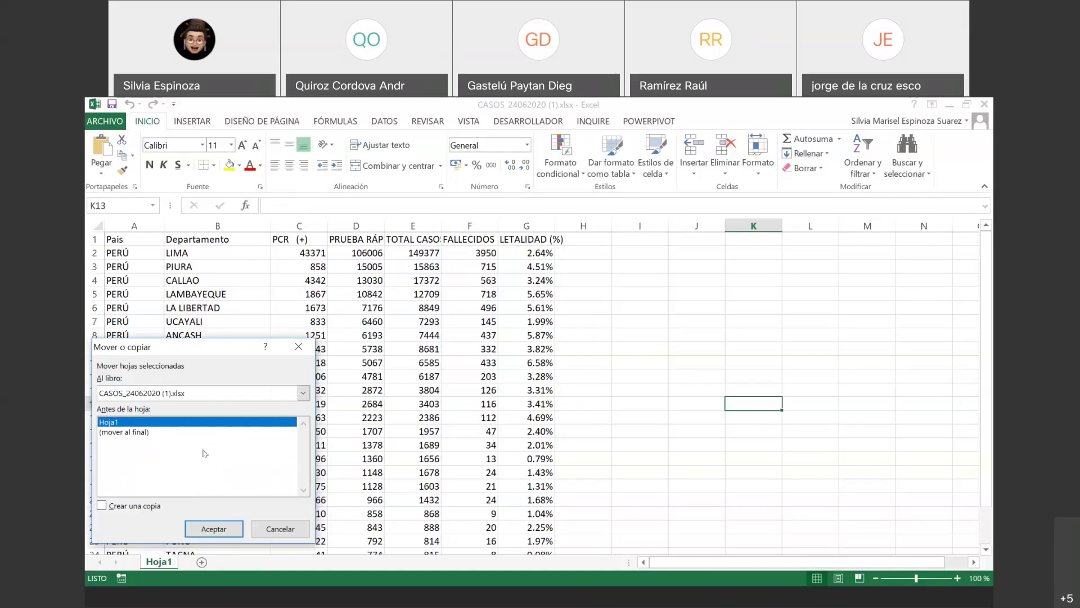
{"action": "left_click", "coordinate": [305, 396]}
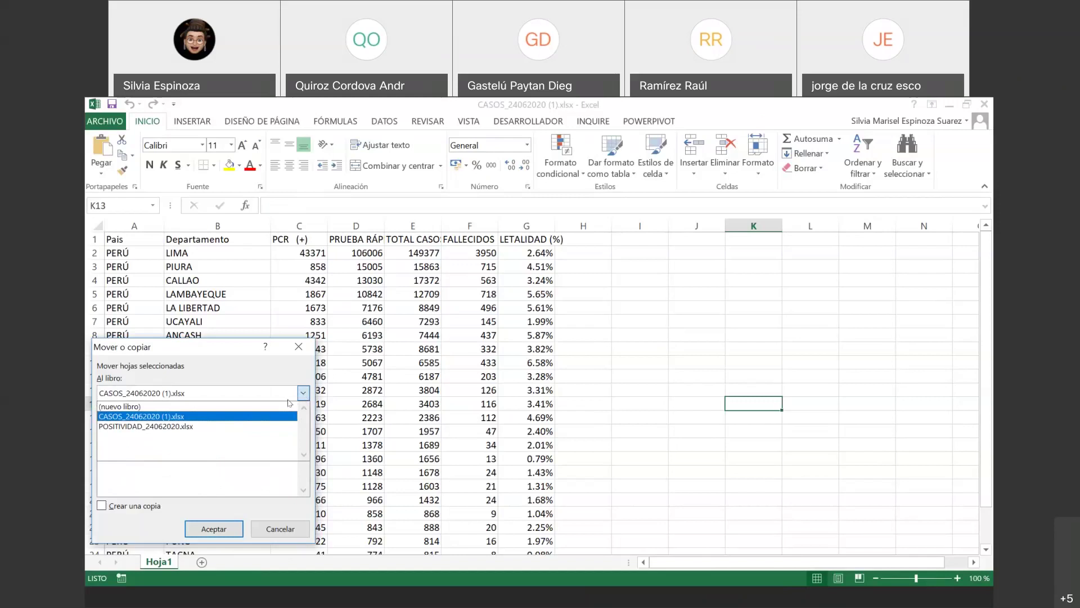
{"action": "left_click", "coordinate": [273, 417]}
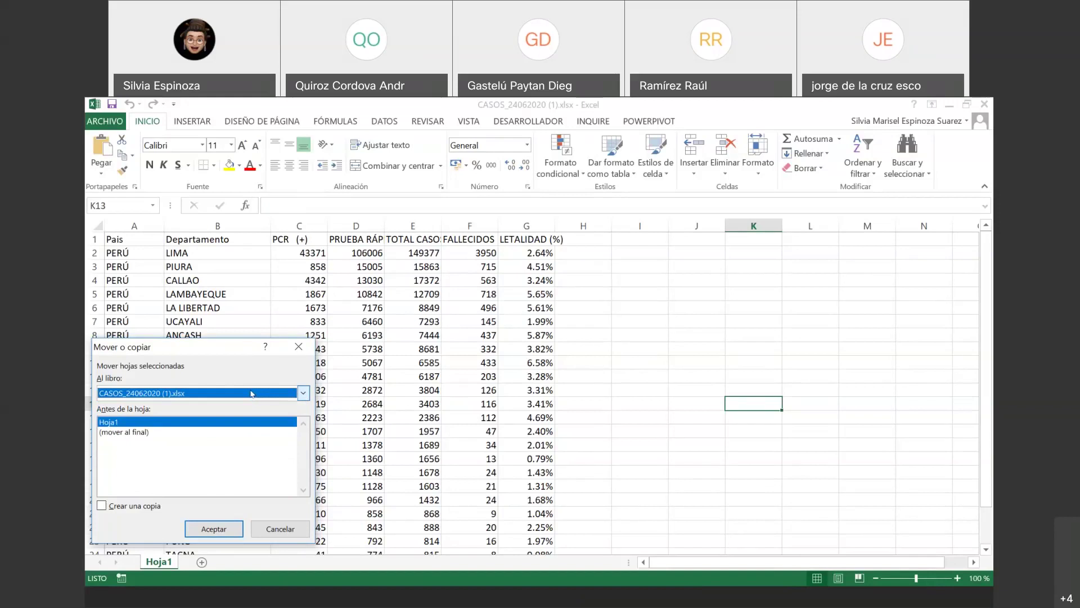
{"action": "left_click", "coordinate": [287, 394]}
{"action": "left_click", "coordinate": [247, 417]}
{"action": "left_click", "coordinate": [214, 529]}
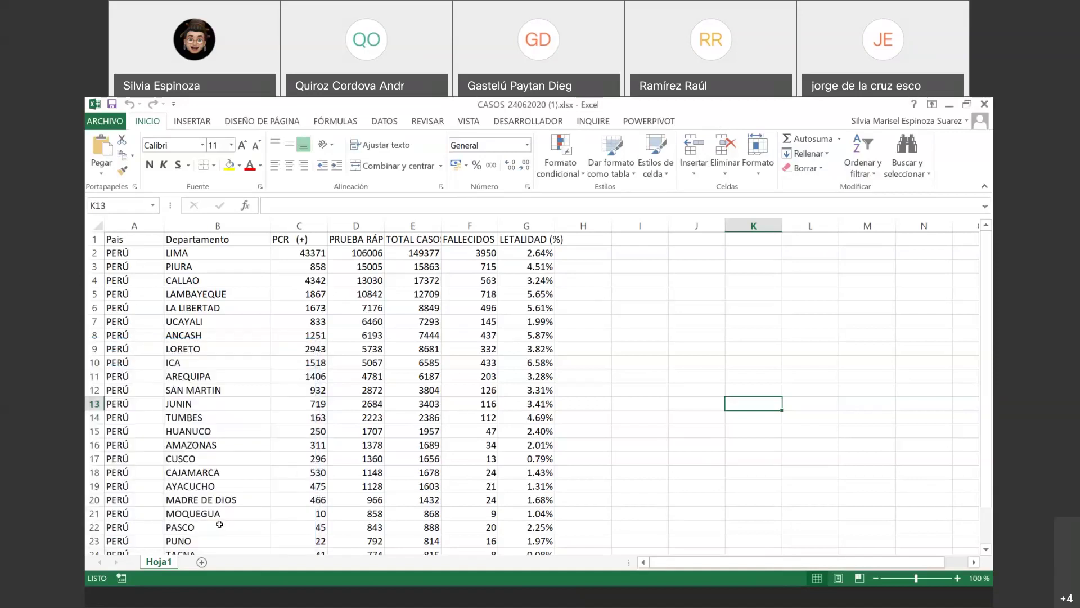
- Move the Hoja1 sheet from the CASOS workbook into POSITIVIDAD_24062020.xlsx, before its existing sheet, and bring up that workbook
{"action": "right_click", "coordinate": [163, 561]}
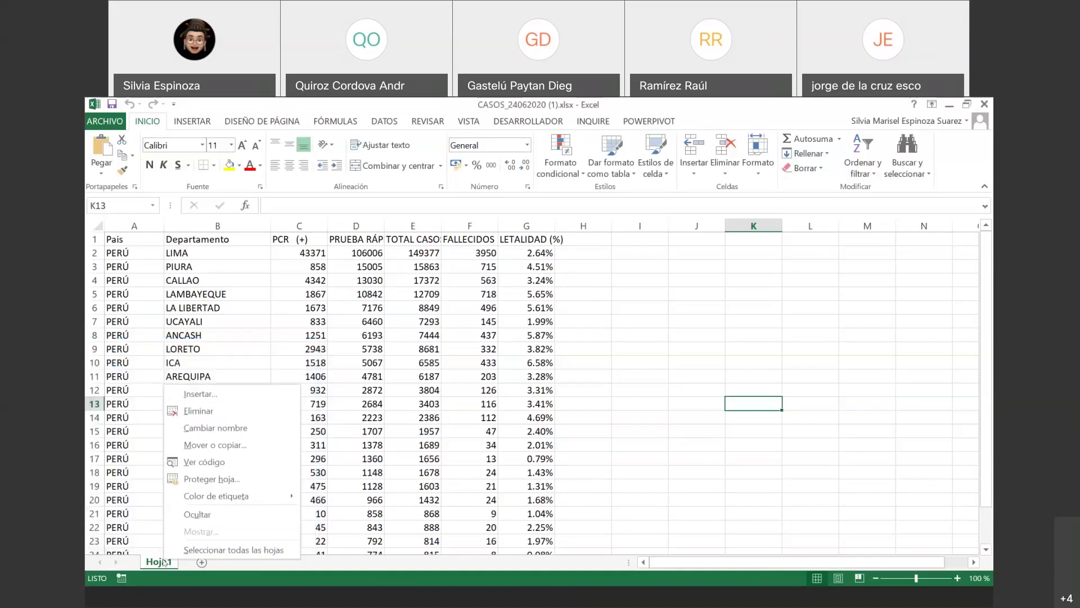
{"action": "left_click", "coordinate": [215, 445]}
{"action": "left_click", "coordinate": [306, 389]}
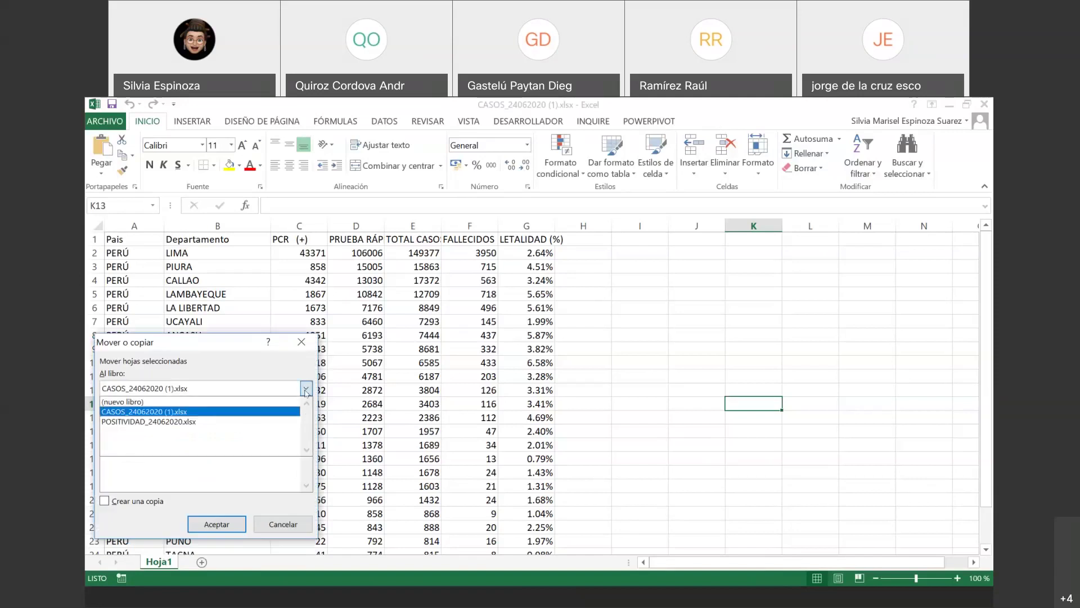
{"action": "left_click", "coordinate": [225, 425]}
{"action": "left_click", "coordinate": [225, 525]}
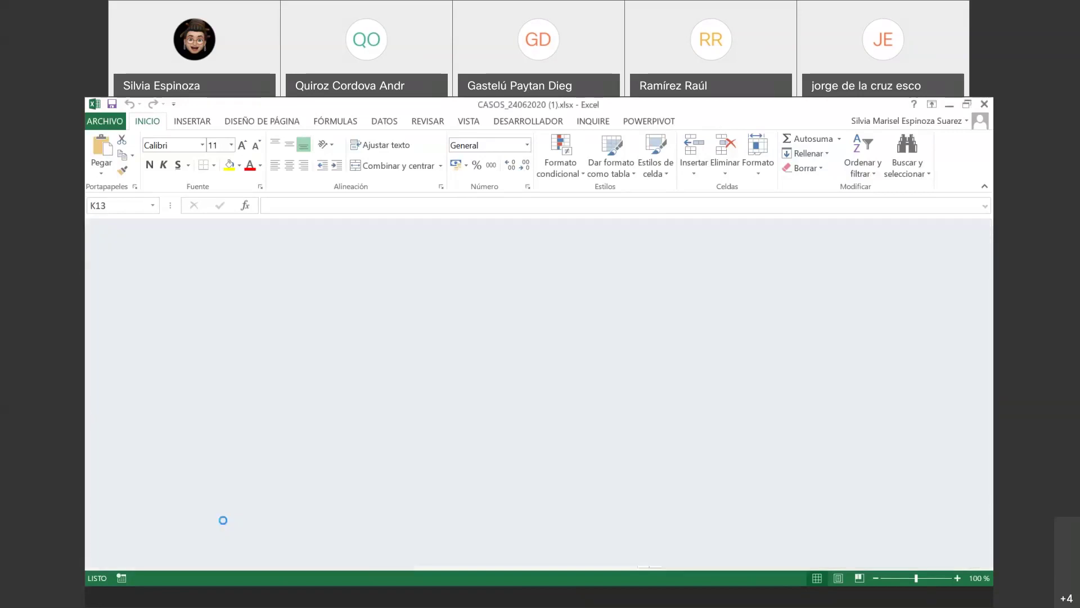
{"action": "key", "text": "alt+Tab"}
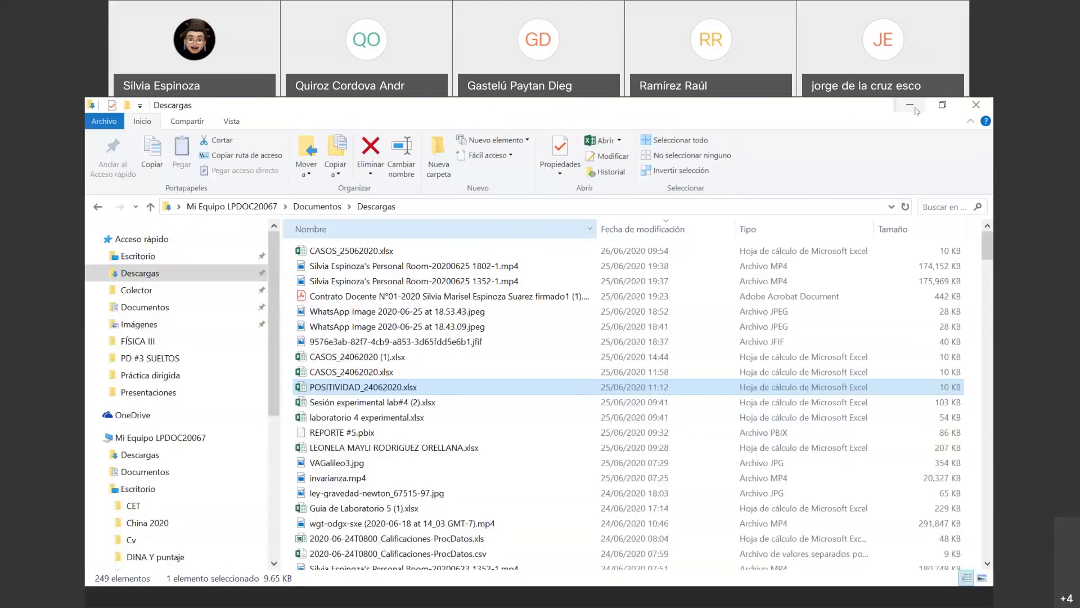
{"action": "left_click", "coordinate": [309, 594]}
{"action": "left_click", "coordinate": [309, 594]}
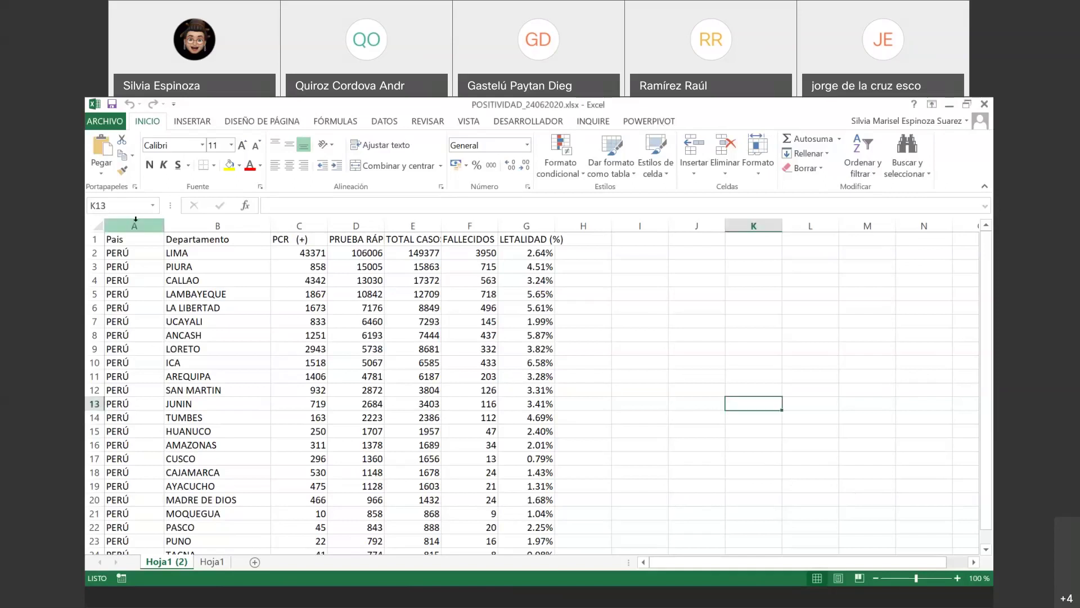
{"action": "left_click_drag", "start_coordinate": [136, 219], "coordinate": [526, 237]}
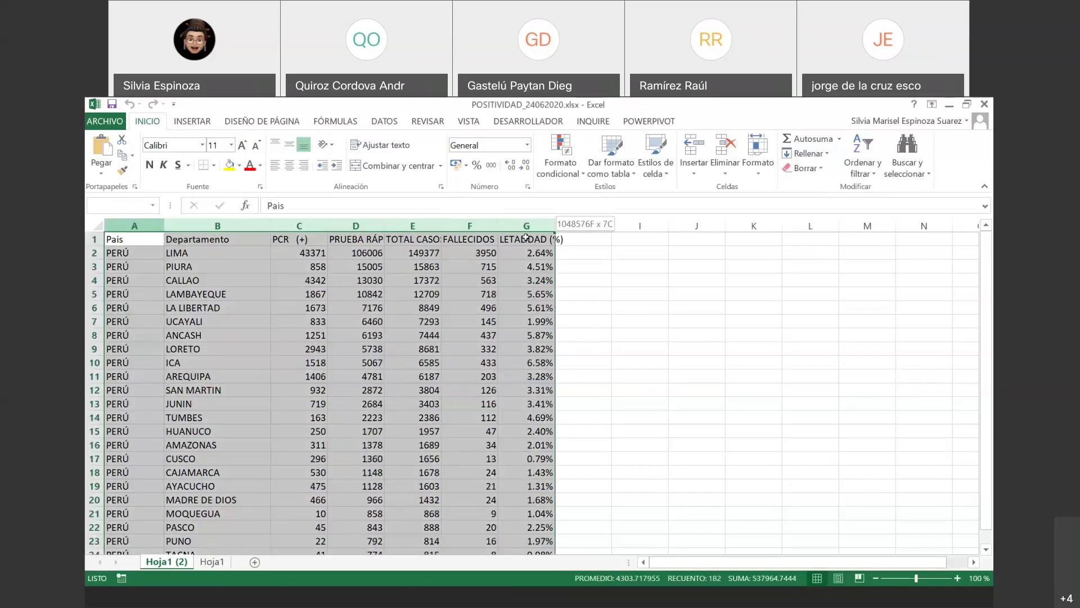
{"action": "left_click", "coordinate": [653, 122]}
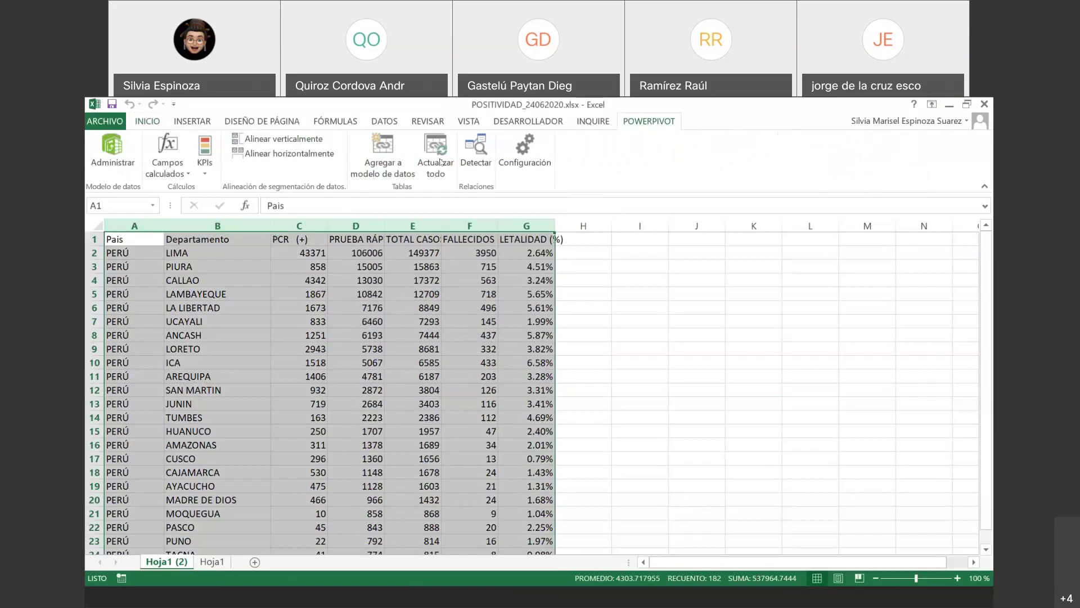
{"action": "left_click", "coordinate": [374, 162]}
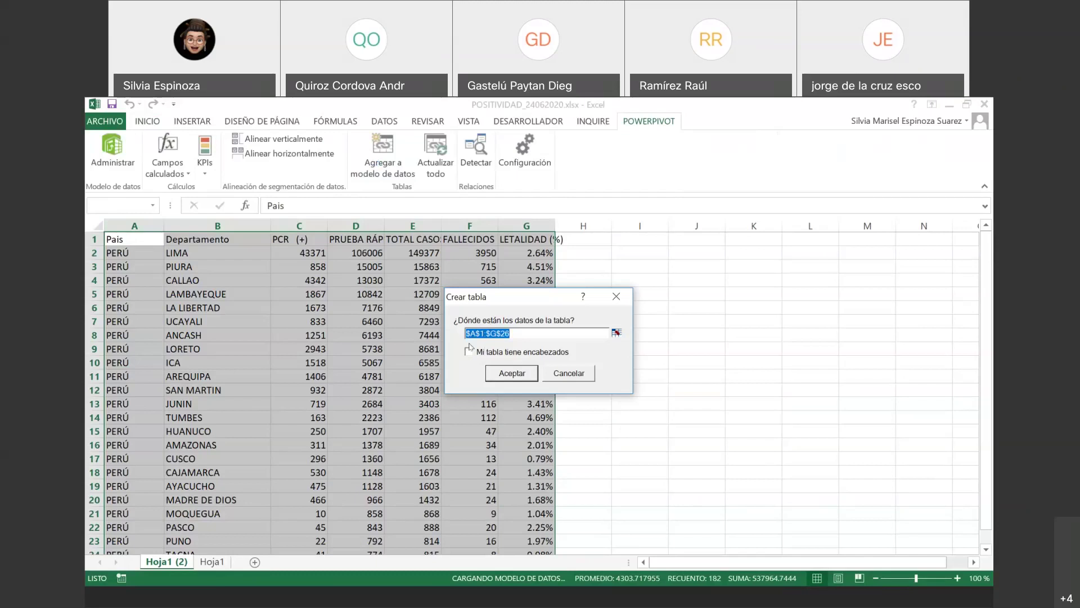
{"action": "left_click", "coordinate": [577, 376]}
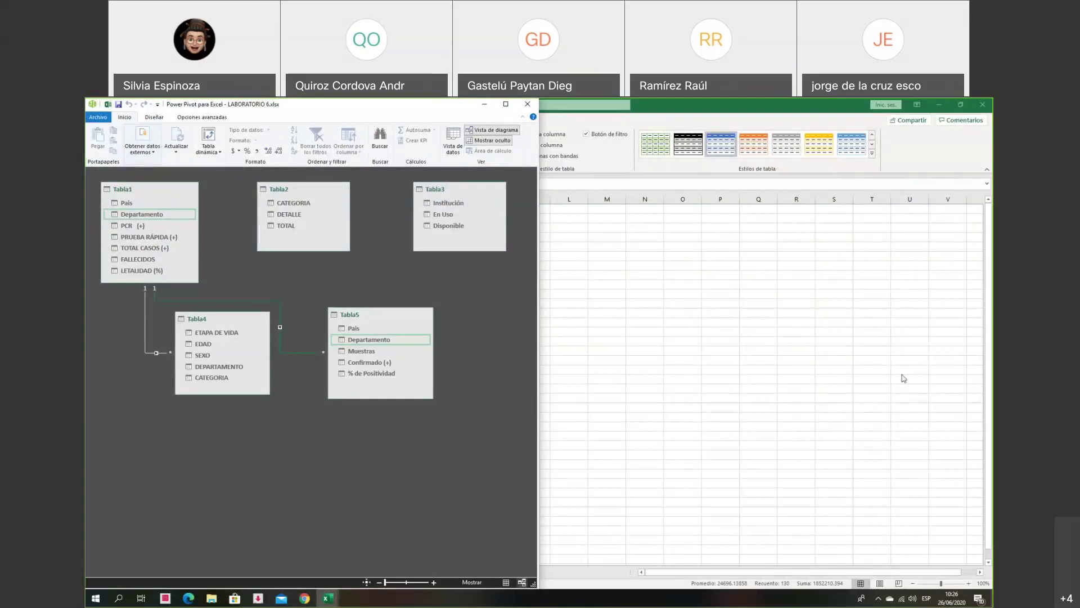
- Maximize the Power Pivot diagram window of LABORATORIO 6, and minimize it to return to the workbook in Excel
{"action": "key", "text": "super+Up"}
{"action": "left_click", "coordinate": [329, 599]}
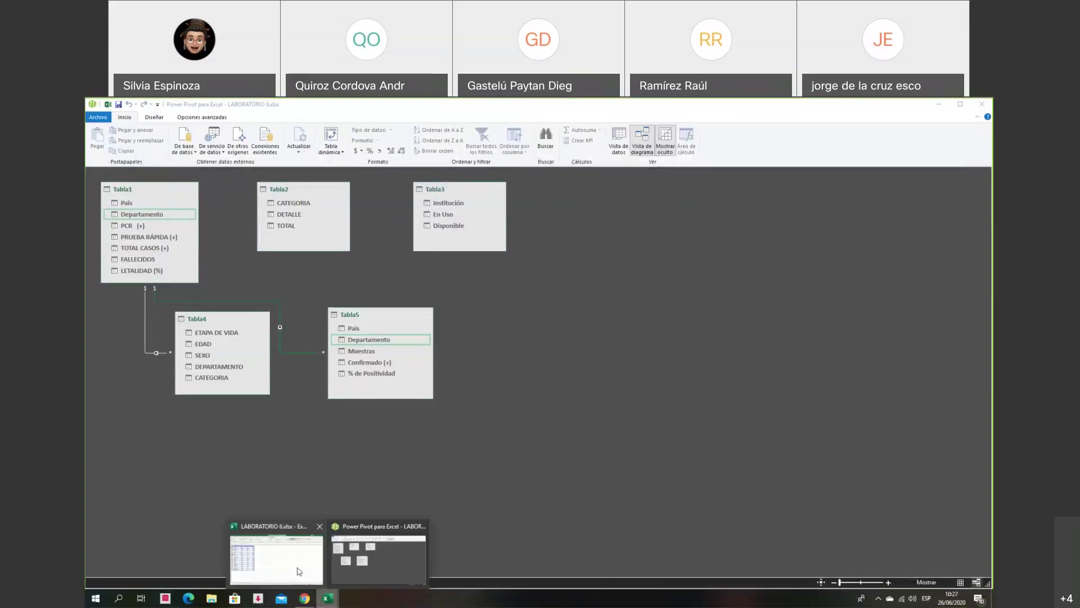
{"action": "left_click", "coordinate": [298, 571]}
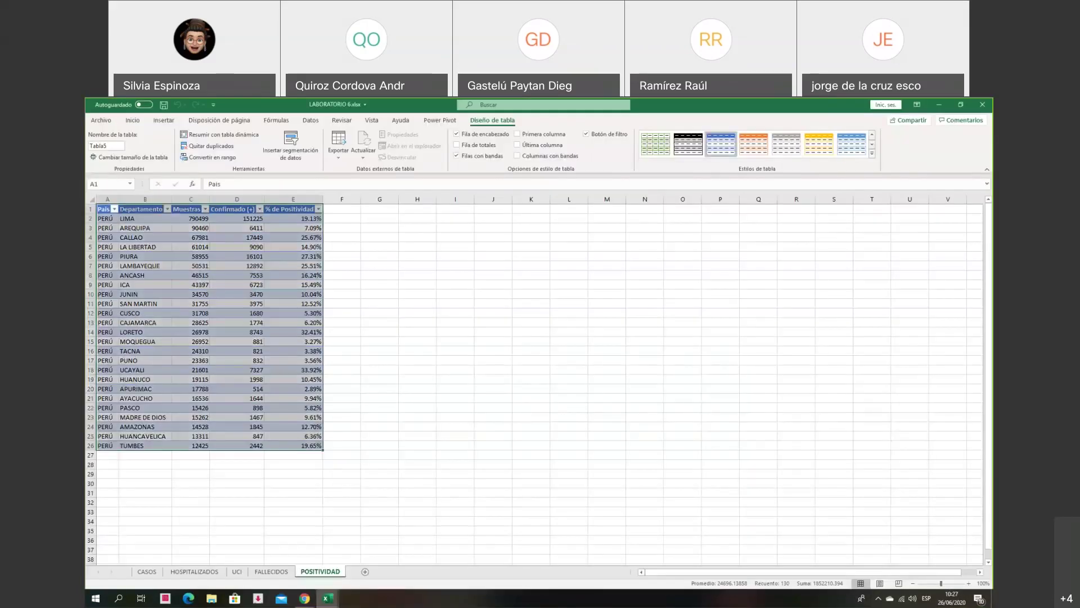
{"action": "mouse_move", "coordinate": [331, 600]}
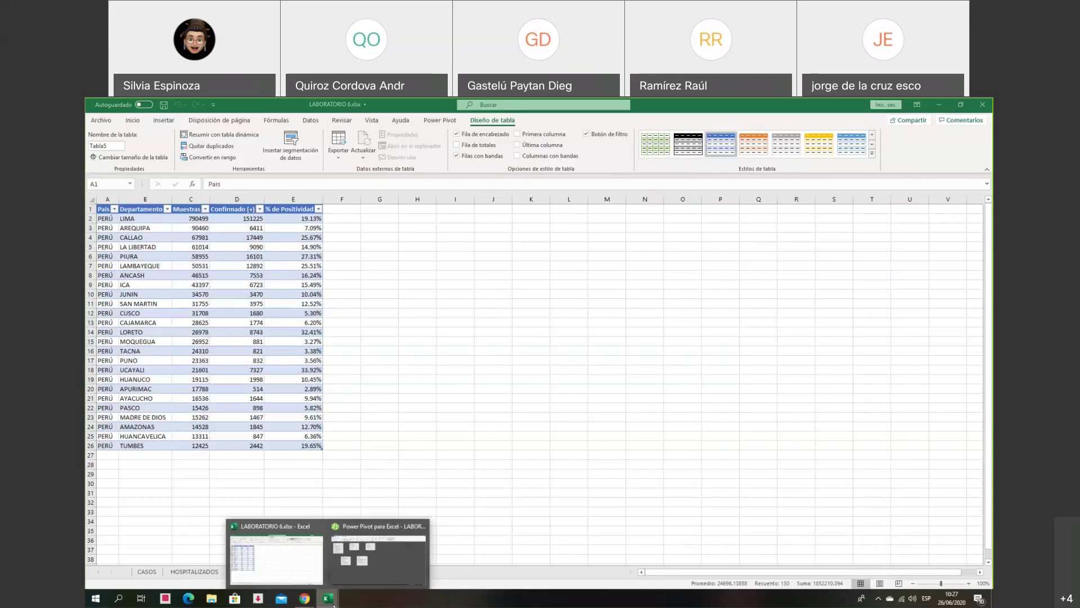
{"action": "left_click", "coordinate": [350, 569]}
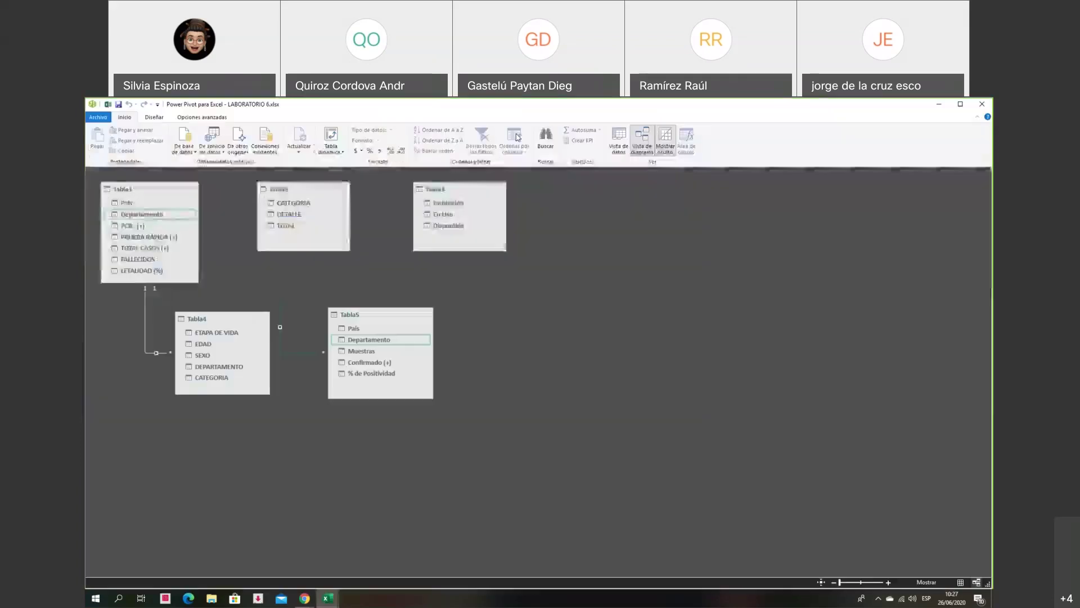
{"action": "left_click", "coordinate": [939, 106]}
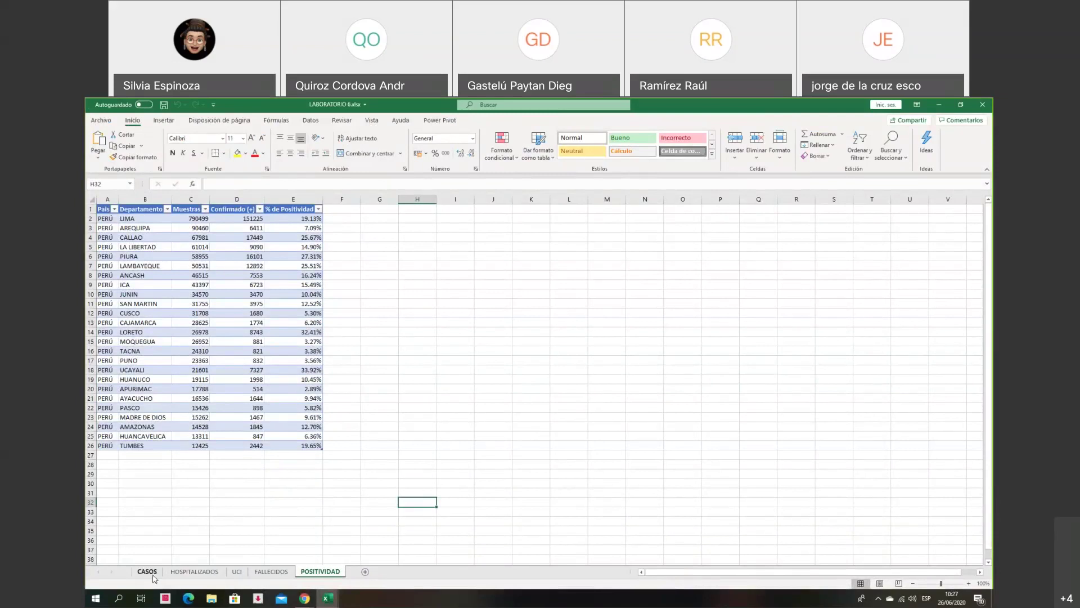
- Add a new sheet named ANALISIS after the POSITIVIDAD sheet
{"action": "left_click", "coordinate": [194, 571]}
{"action": "left_click", "coordinate": [237, 571]}
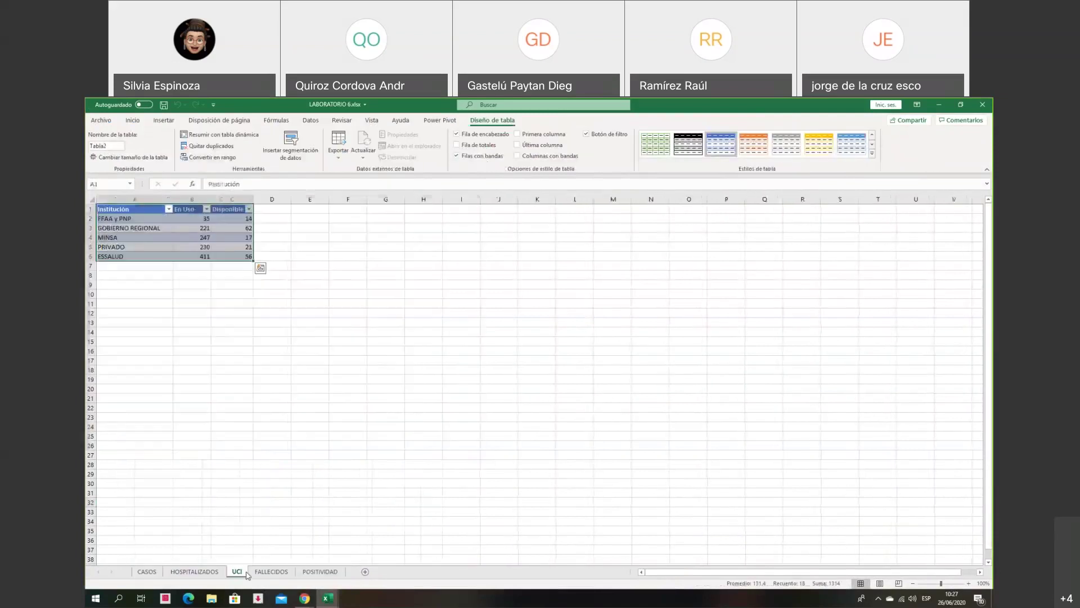
{"action": "left_click", "coordinate": [292, 571]}
{"action": "left_click", "coordinate": [319, 571]}
{"action": "left_click", "coordinate": [364, 571]}
{"action": "double_click", "coordinate": [362, 571]}
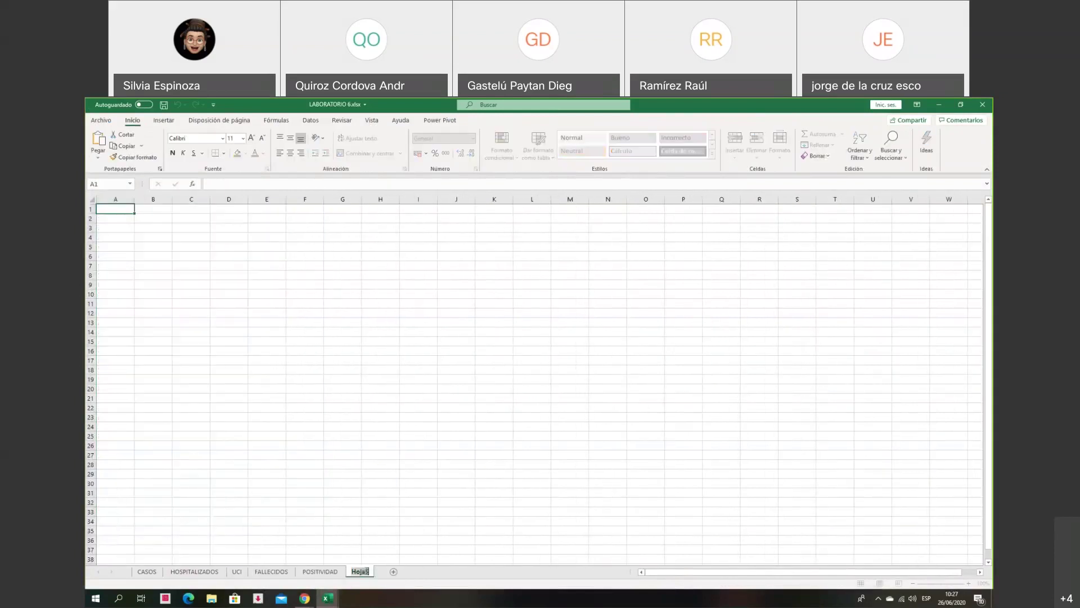
{"action": "type", "text": "A"}
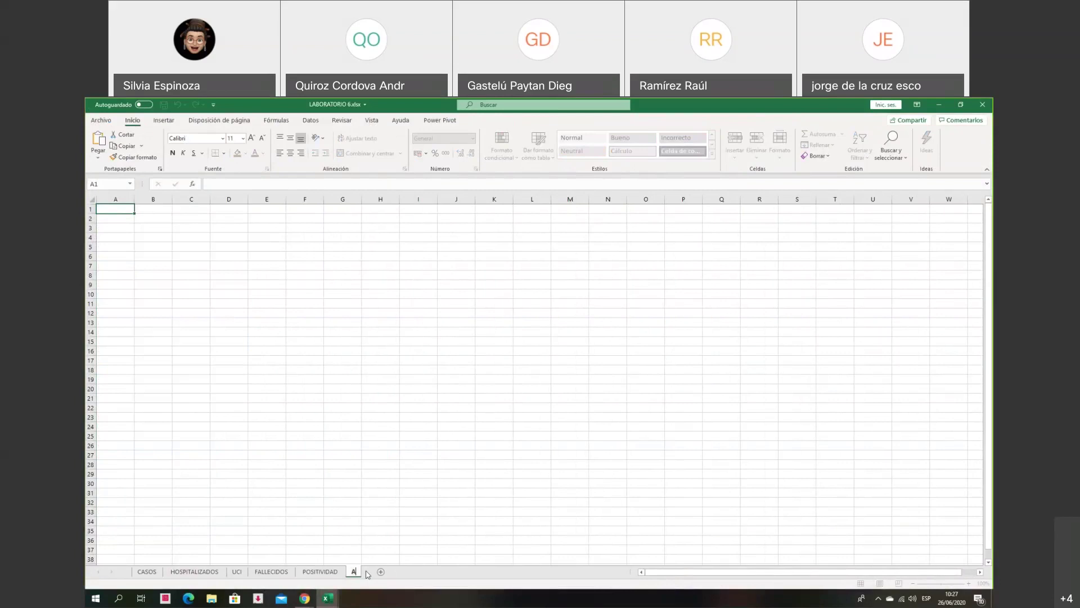
{"action": "type", "text": "NALISIS"}
{"action": "key", "text": "Return"}
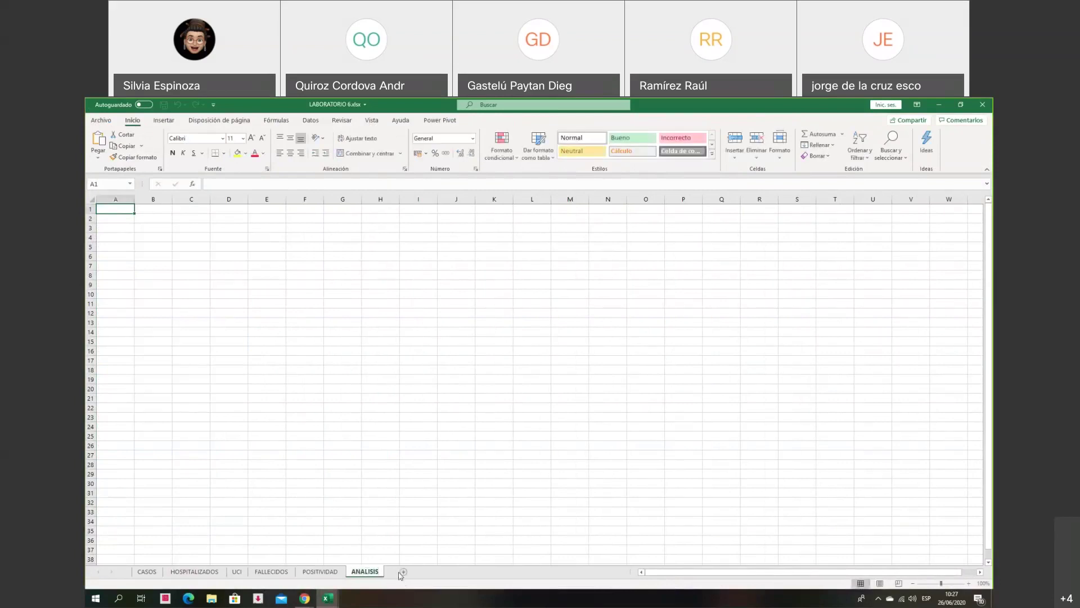
- Add another new sheet after ANALISIS and name it REPORTE
{"action": "left_click", "coordinate": [404, 572]}
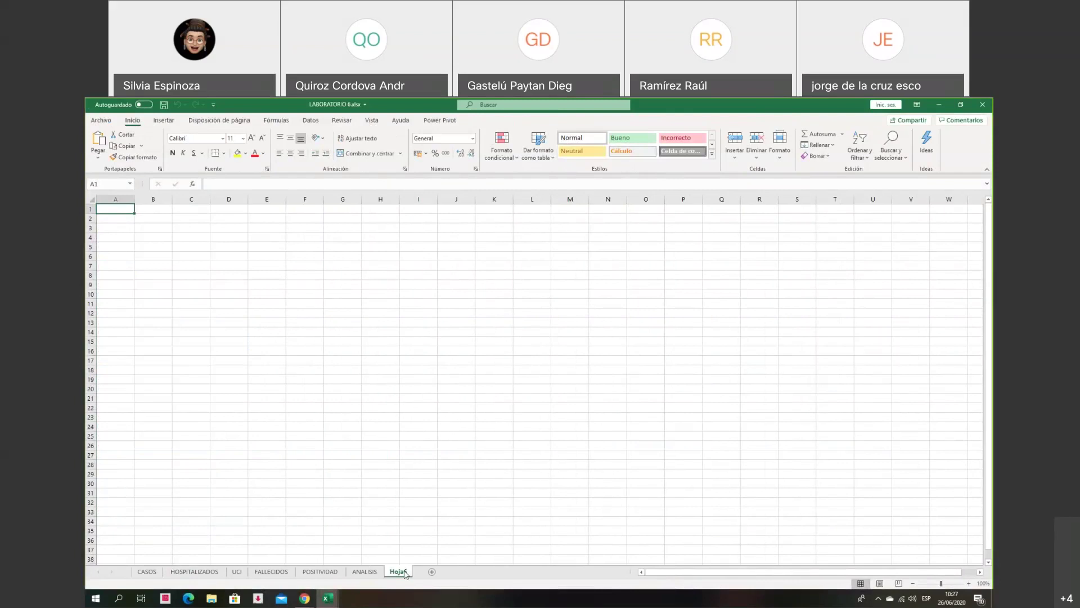
{"action": "right_click", "coordinate": [405, 572]}
{"action": "left_click", "coordinate": [478, 469]}
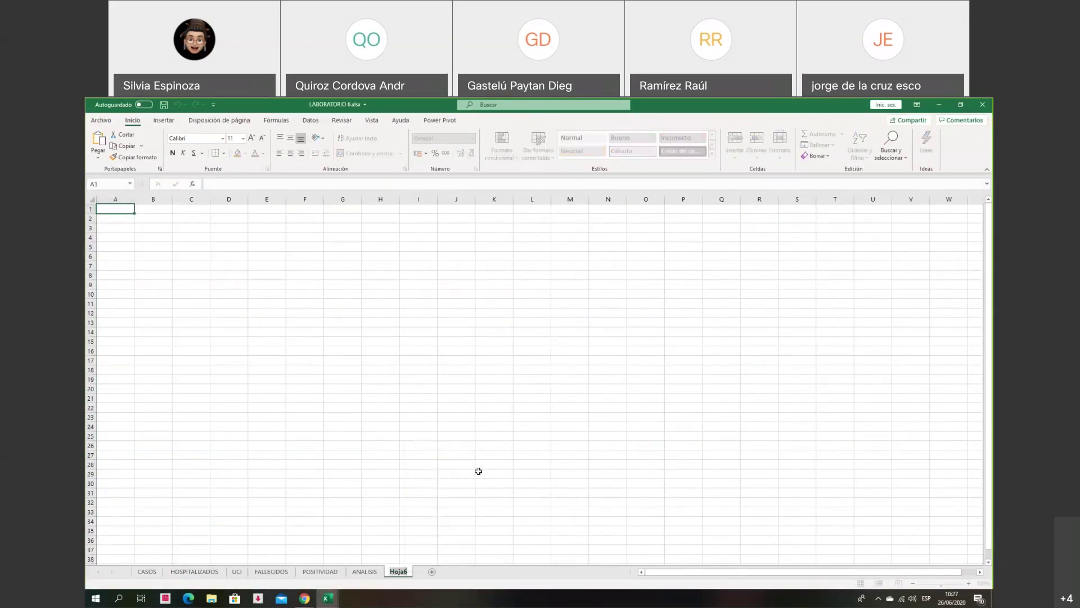
{"action": "type", "text": "REPORTE"}
{"action": "key", "text": "Return"}
- Return to the ANALISIS sheet and select cell L9
{"action": "left_click", "coordinate": [362, 571]}
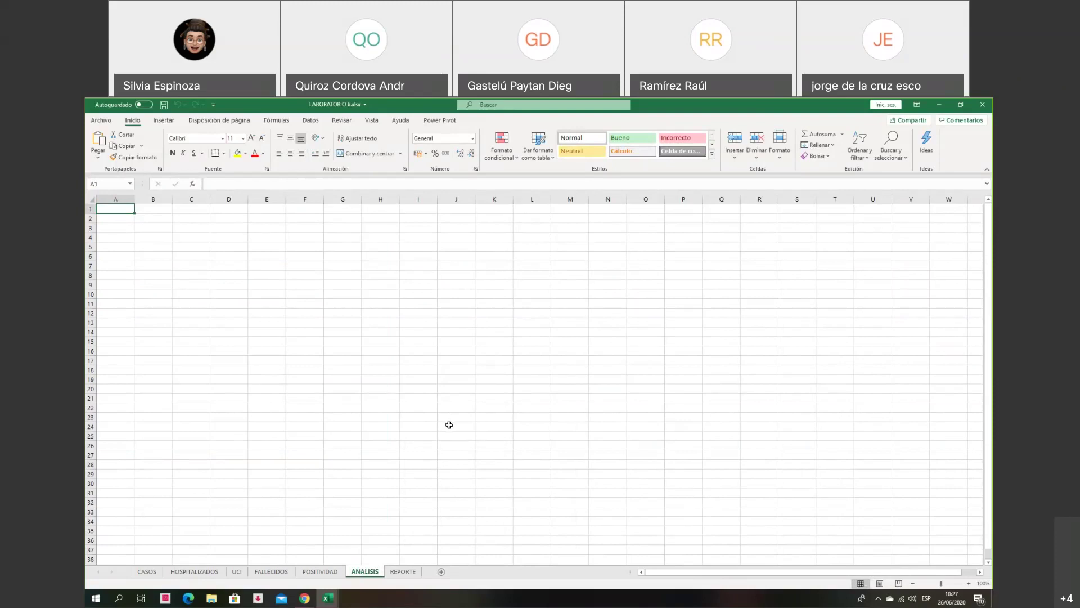
{"action": "left_click", "coordinate": [328, 598]}
{"action": "left_click", "coordinate": [492, 290]}
{"action": "left_click", "coordinate": [543, 284]}
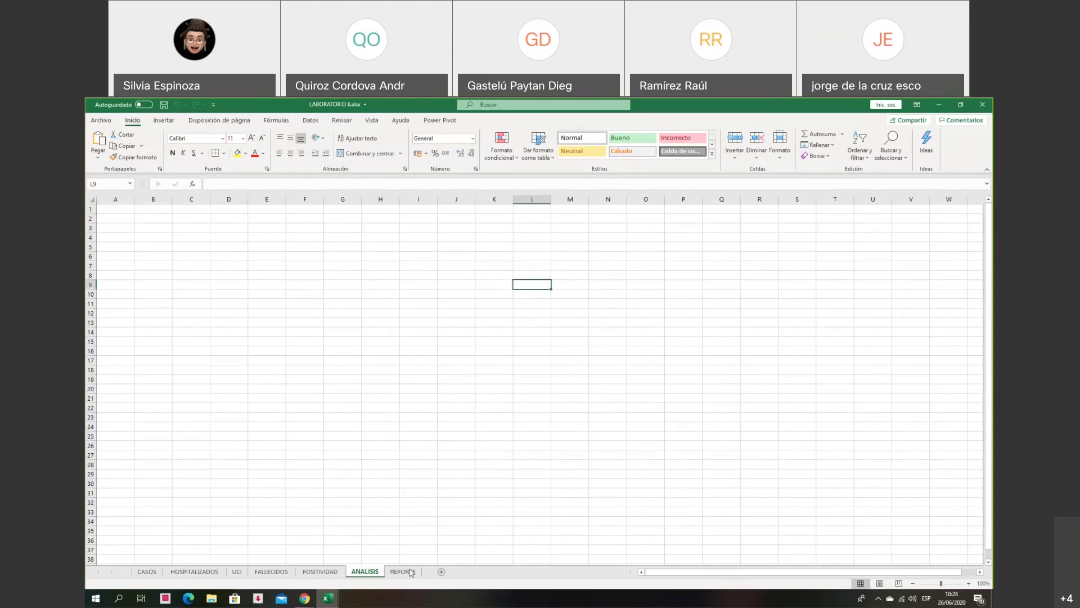
{"action": "left_click", "coordinate": [339, 573]}
{"action": "left_click", "coordinate": [366, 571]}
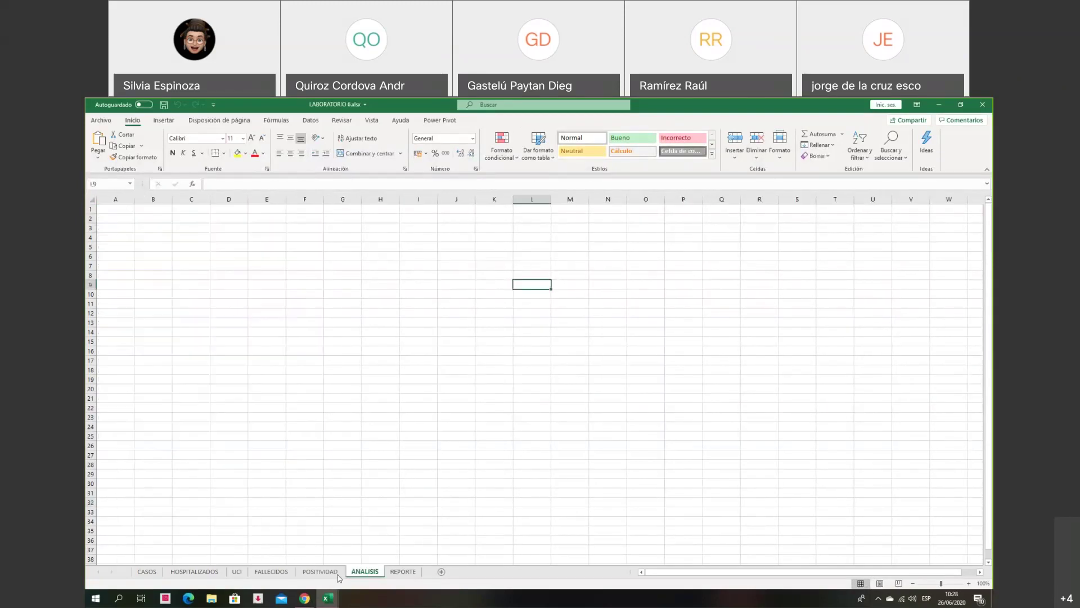
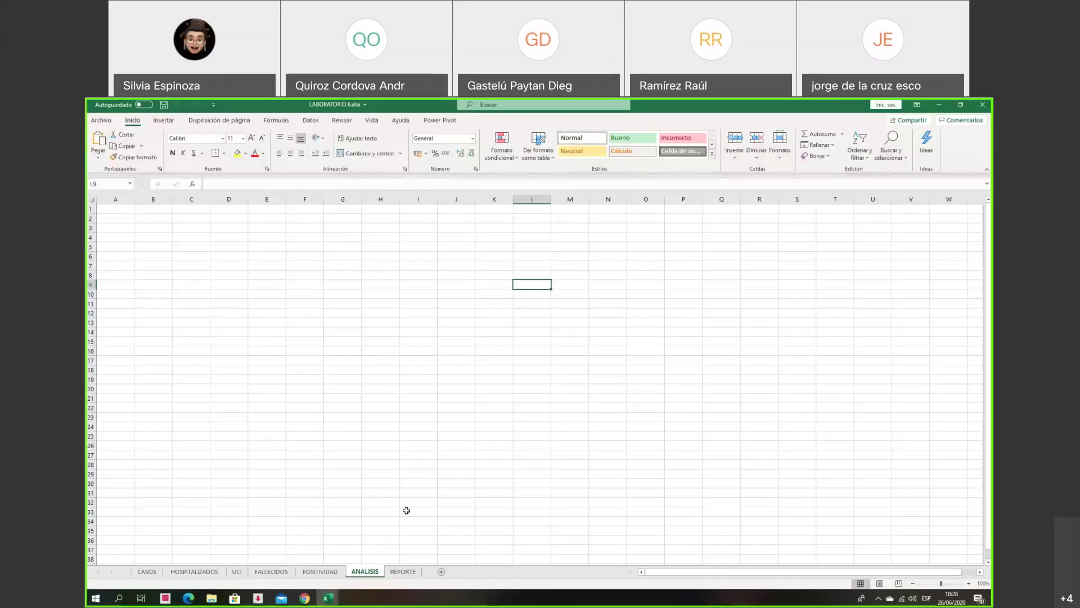
- Examine the POSITIVIDAD and ANALISIS sheets, and the country column and LIMA row of the CASOS table
{"action": "left_click", "coordinate": [320, 572]}
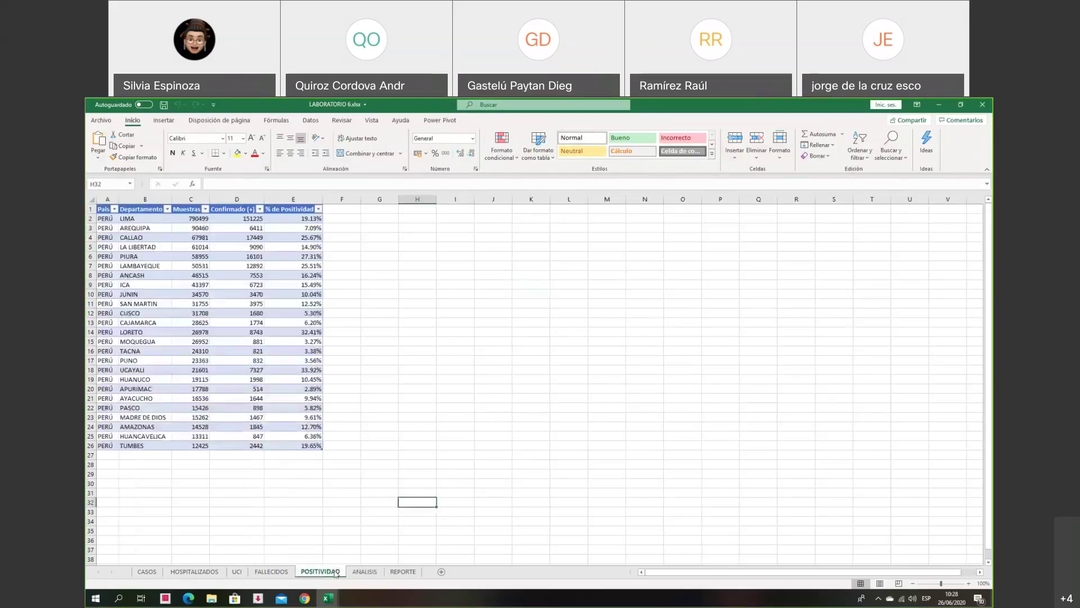
{"action": "left_click", "coordinate": [364, 572]}
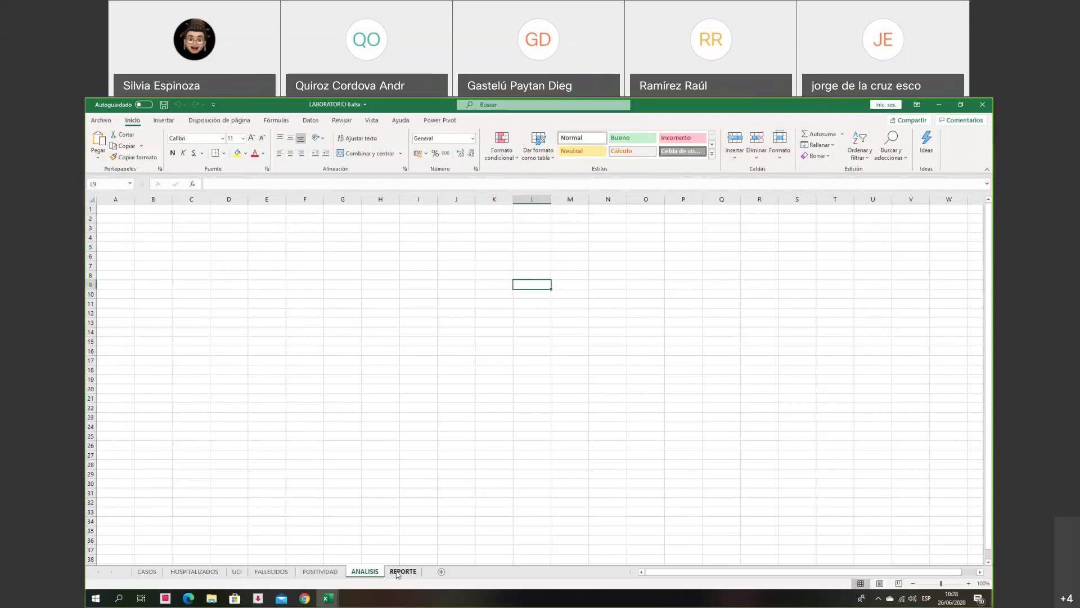
{"action": "left_click", "coordinate": [345, 372]}
{"action": "left_click", "coordinate": [112, 210]}
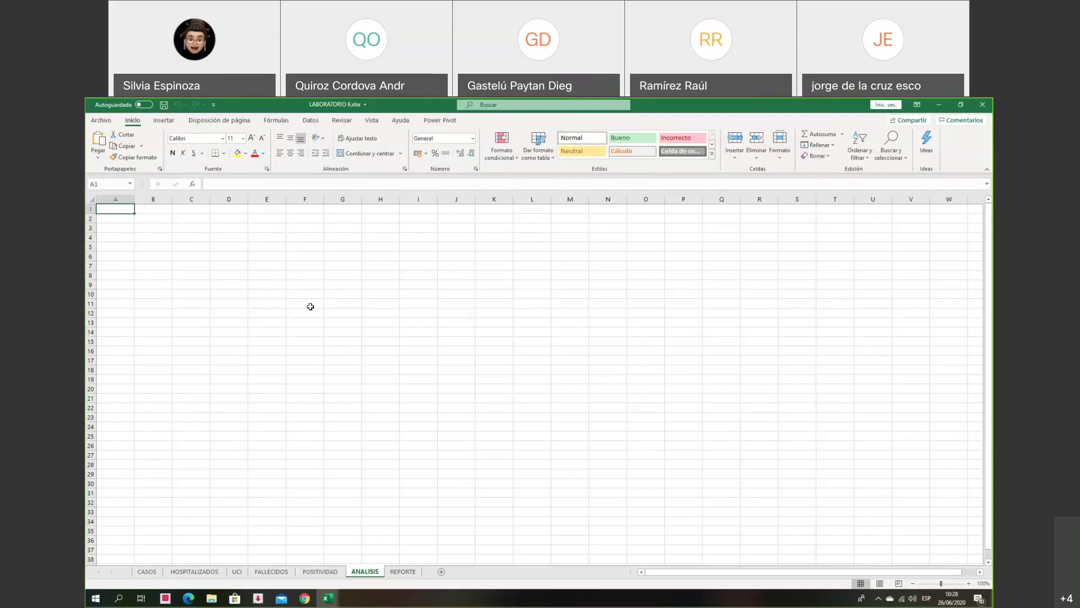
{"action": "left_click", "coordinate": [147, 571]}
{"action": "left_click", "coordinate": [496, 483]}
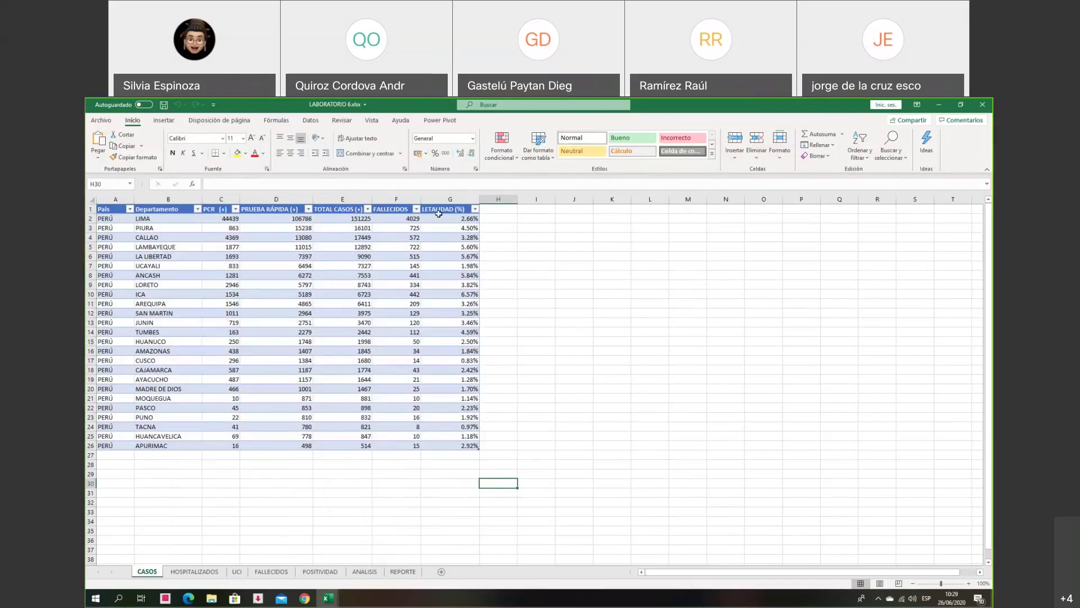
{"action": "mouse_move", "coordinate": [115, 199]}
{"action": "left_mouse_down"}
{"action": "mouse_move", "coordinate": [196, 204]}
{"action": "mouse_move", "coordinate": [121, 205]}
{"action": "left_mouse_up"}
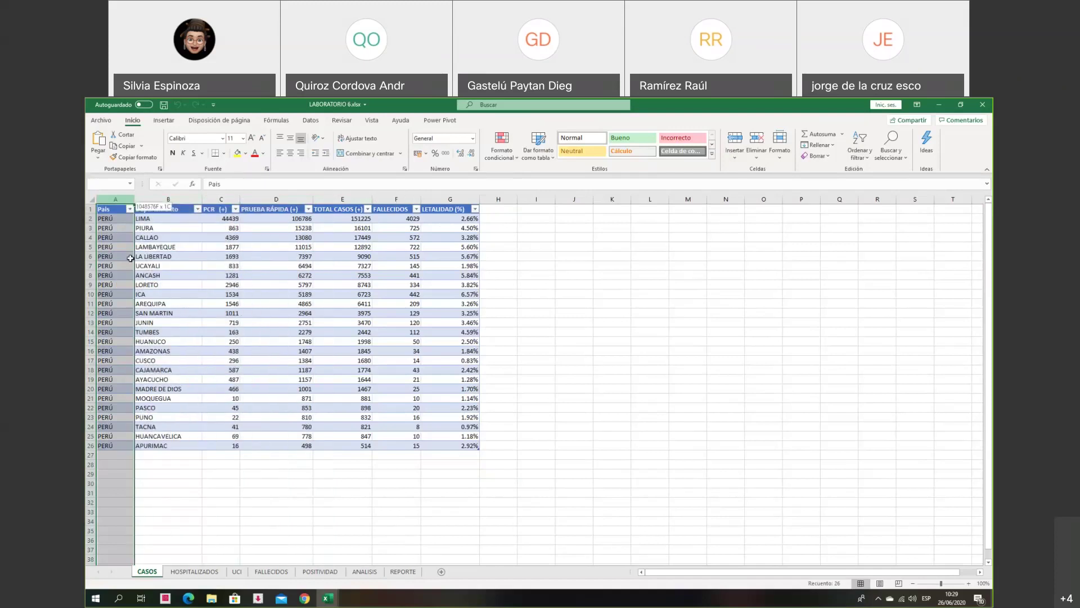
{"action": "left_click", "coordinate": [536, 291]}
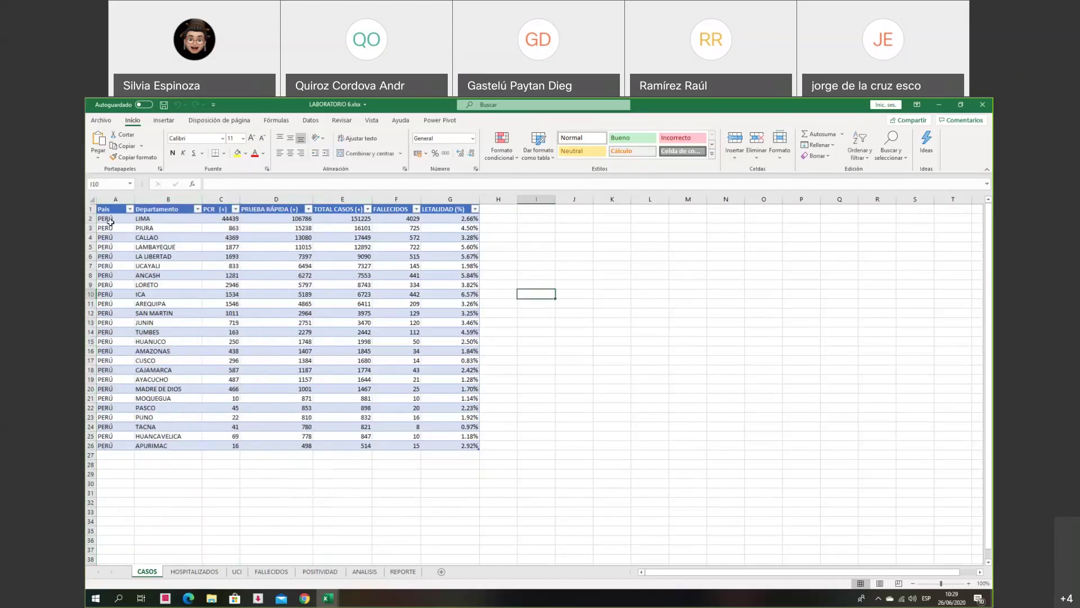
{"action": "left_click_drag", "start_coordinate": [108, 218], "coordinate": [449, 220]}
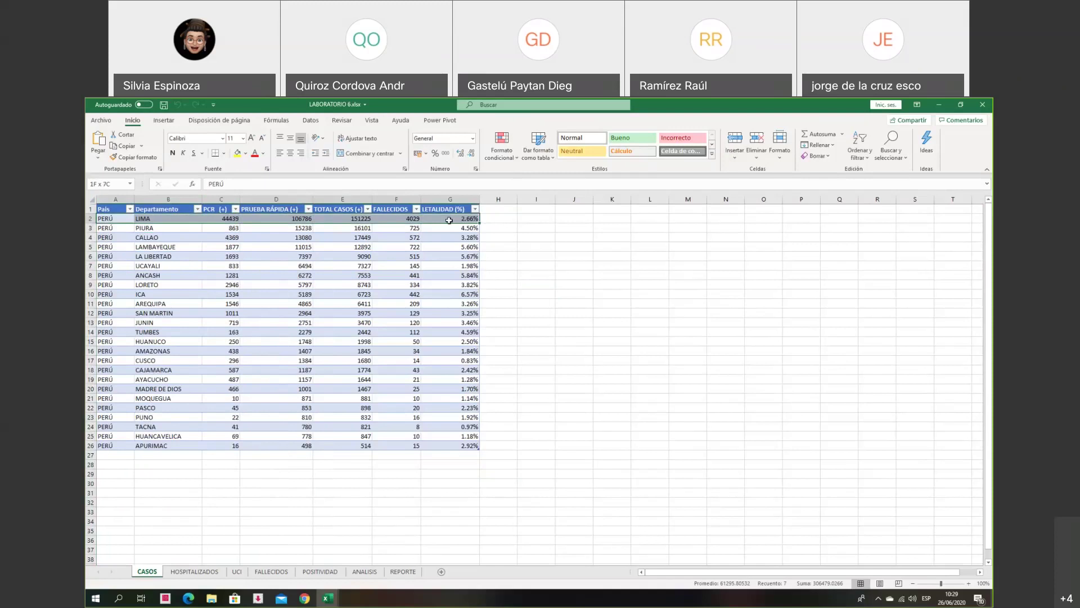
{"action": "left_click", "coordinate": [561, 292]}
- Copy the CASOS table's header row, from País to LETALIDAD (%), into the ANALISIS sheet starting at cell A1
{"action": "left_click_drag", "start_coordinate": [109, 208], "coordinate": [426, 215]}
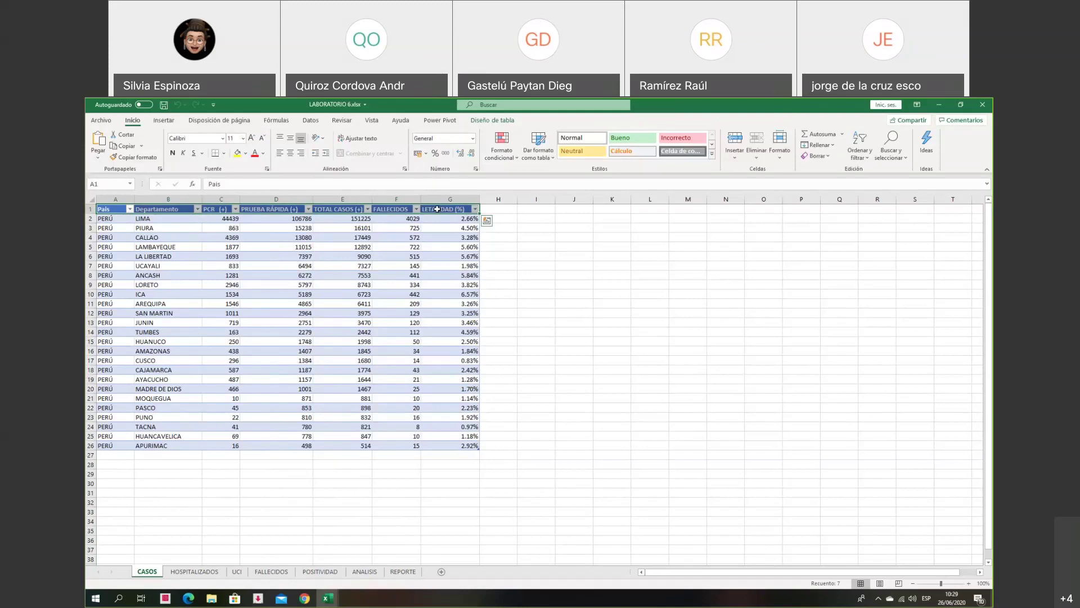
{"action": "key", "text": "ctrl+c"}
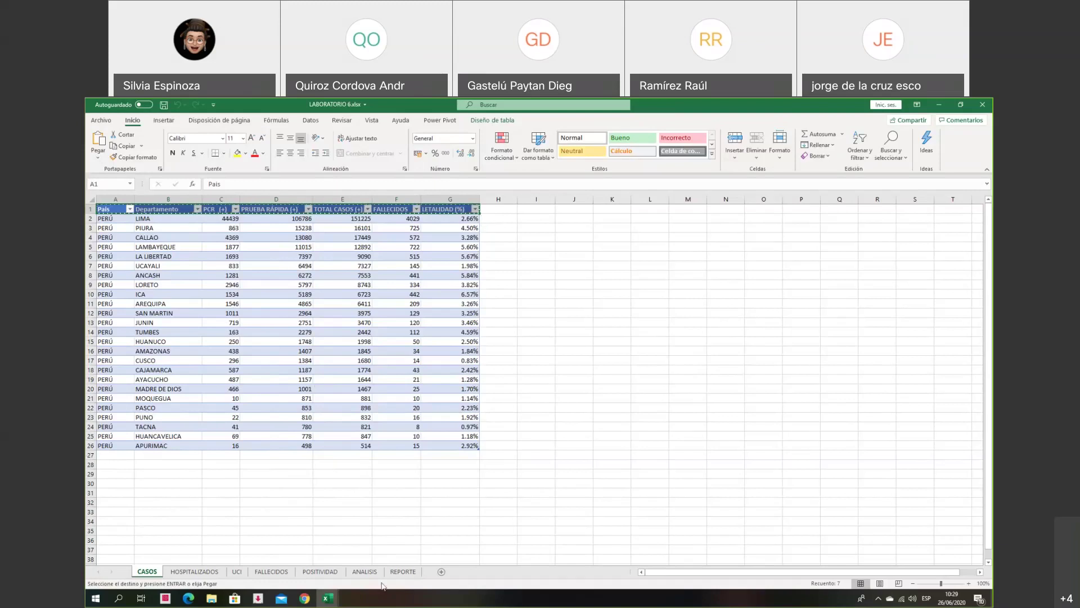
{"action": "left_click", "coordinate": [365, 572]}
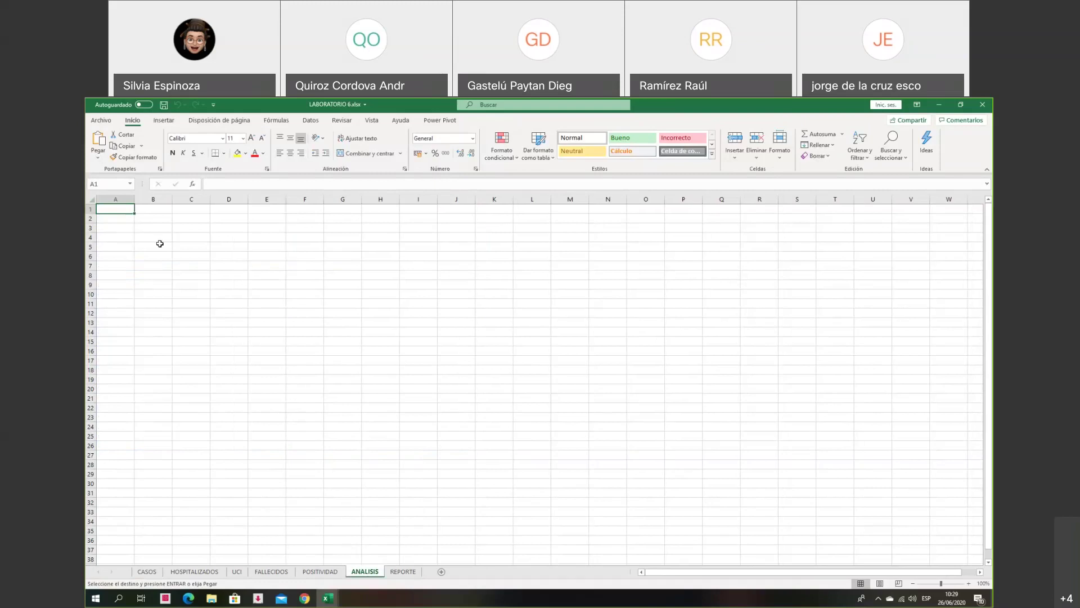
{"action": "left_click", "coordinate": [229, 285]}
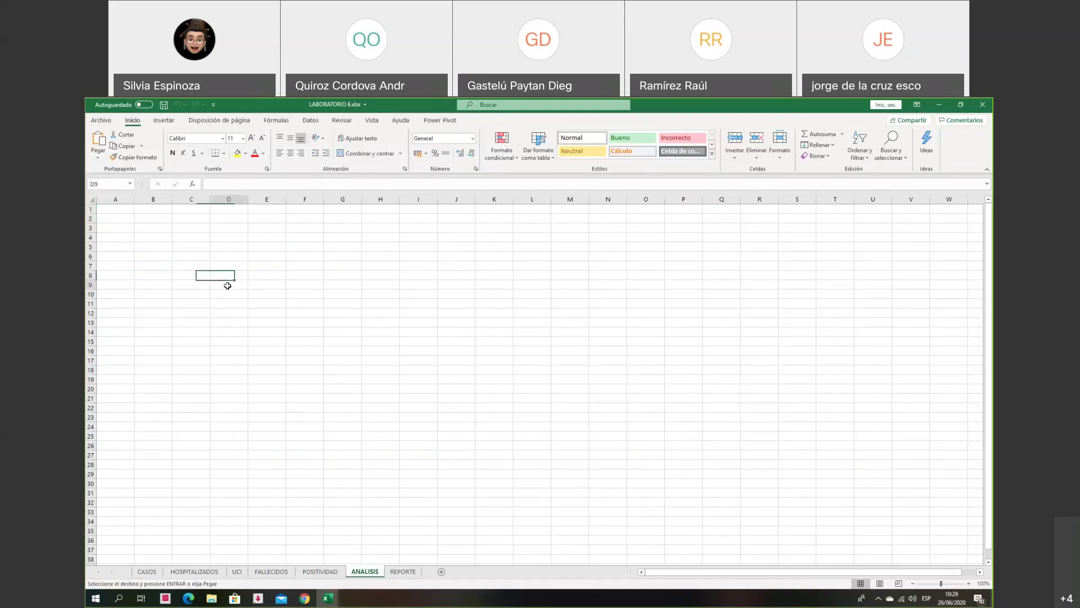
{"action": "left_click", "coordinate": [125, 217]}
{"action": "left_click", "coordinate": [124, 209]}
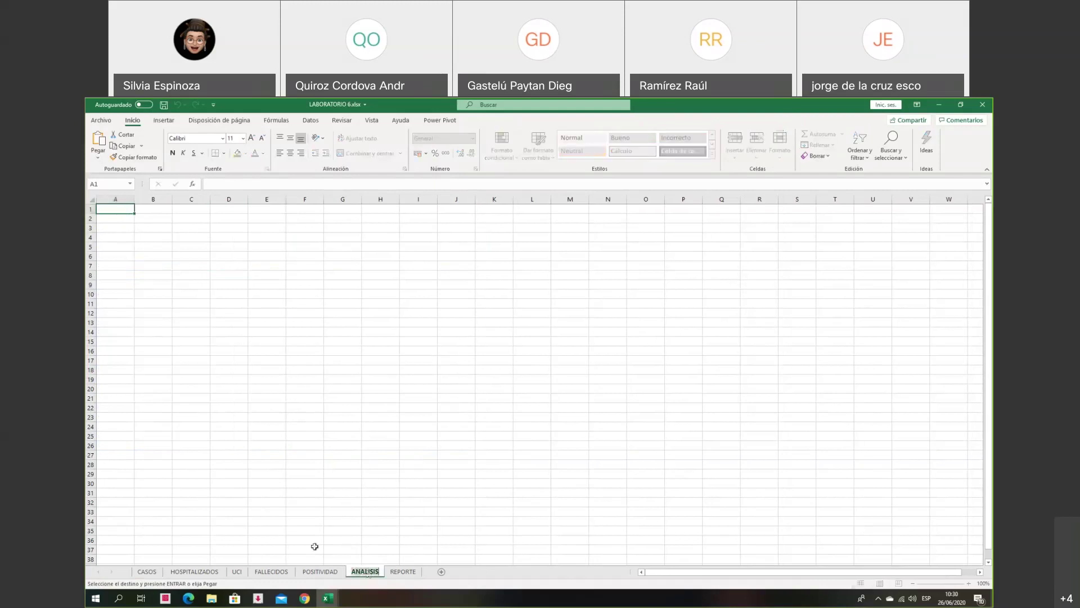
{"action": "left_click", "coordinate": [353, 454]}
{"action": "left_click", "coordinate": [114, 210]}
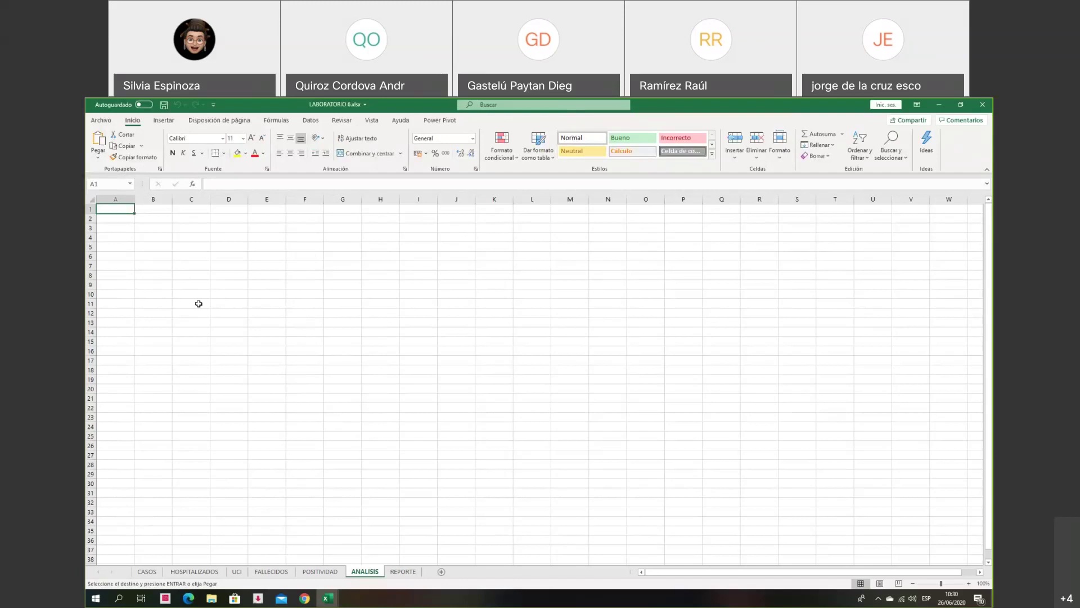
{"action": "key", "text": "ctrl+v"}
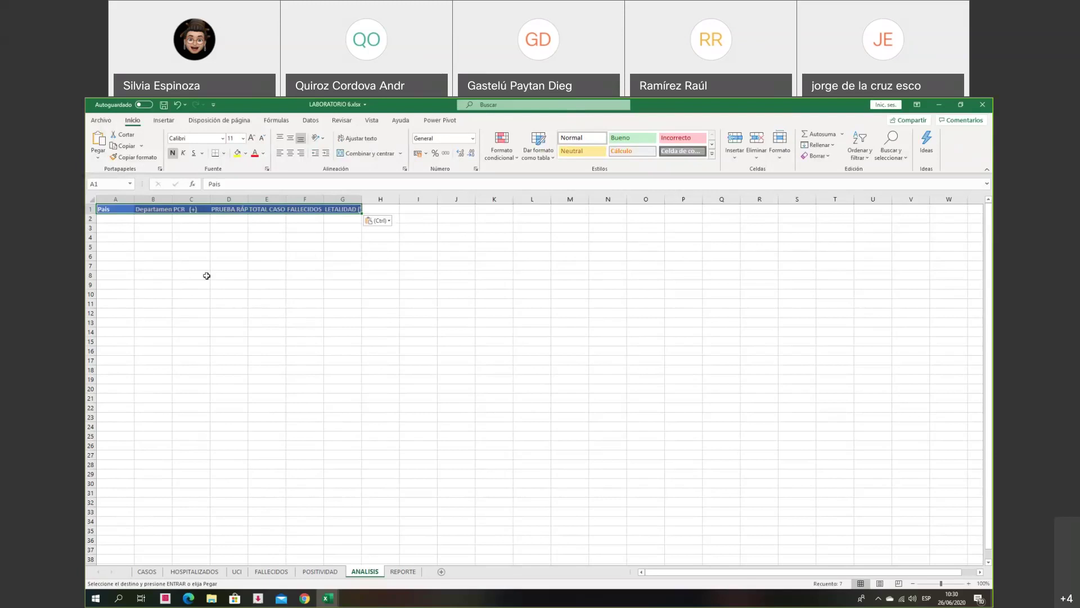
- Widen the LETALIDAD (%), PRUEBA RÁPIDA (+) and FALLECIDOS columns on the ANALISIS sheet to fit their headers
{"action": "left_click", "coordinate": [315, 256]}
{"action": "left_click_drag", "start_coordinate": [362, 199], "coordinate": [384, 195]}
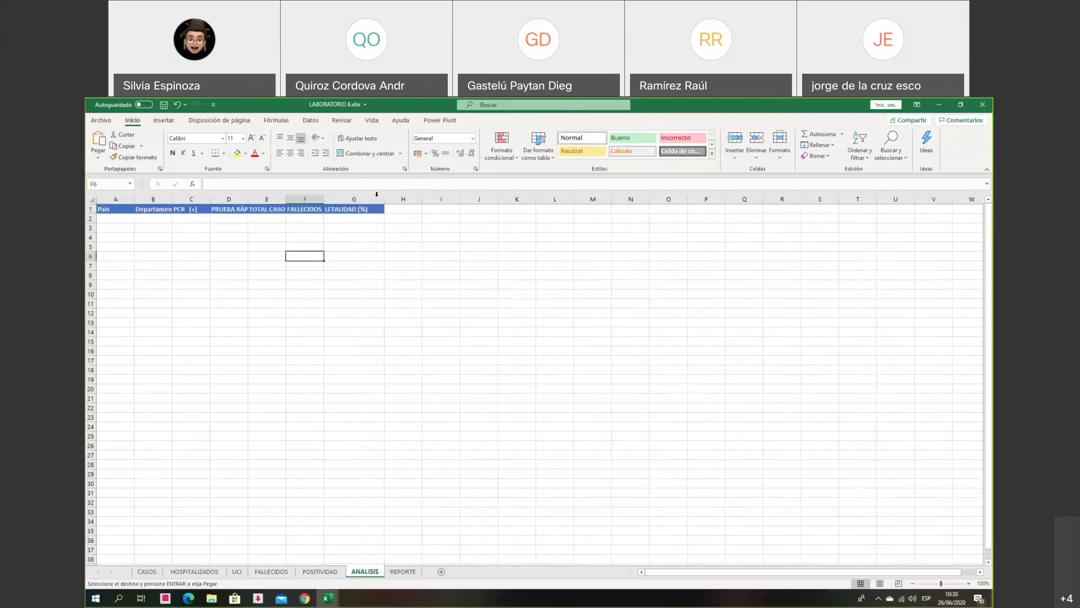
{"action": "left_click_drag", "start_coordinate": [249, 195], "coordinate": [278, 198]}
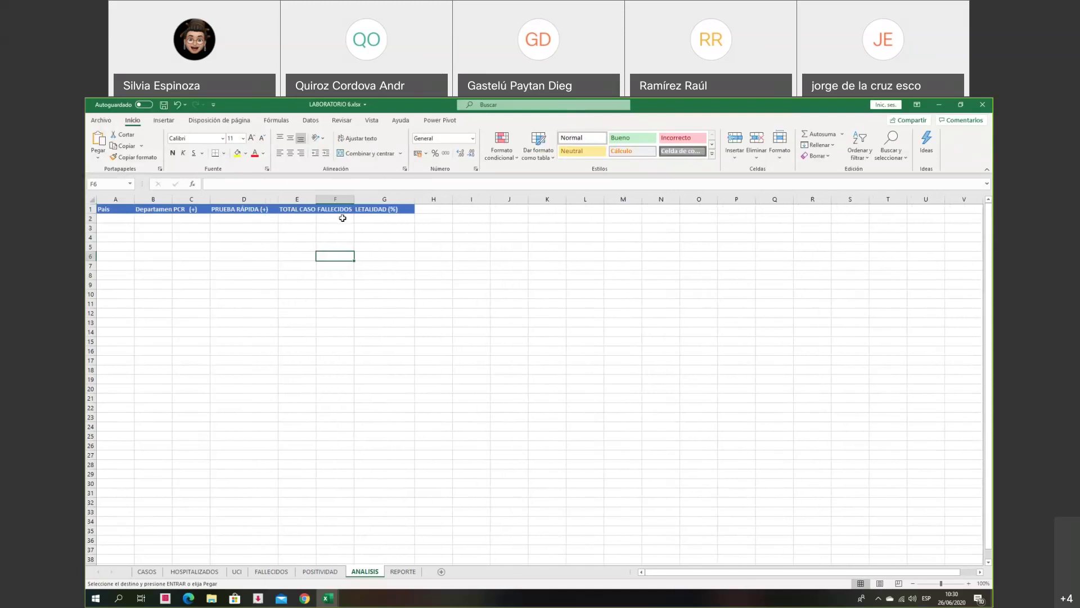
{"action": "left_click_drag", "start_coordinate": [355, 197], "coordinate": [360, 198]}
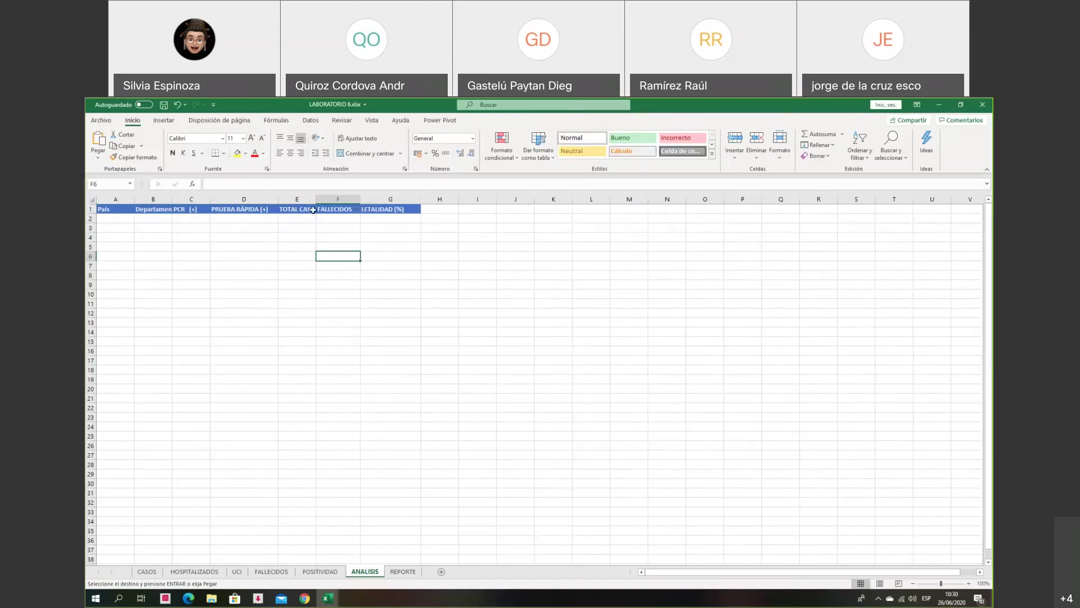
- Set up a pivot table at cell B4 of the ANALISIS sheet with an external data source
{"action": "left_click", "coordinate": [154, 237]}
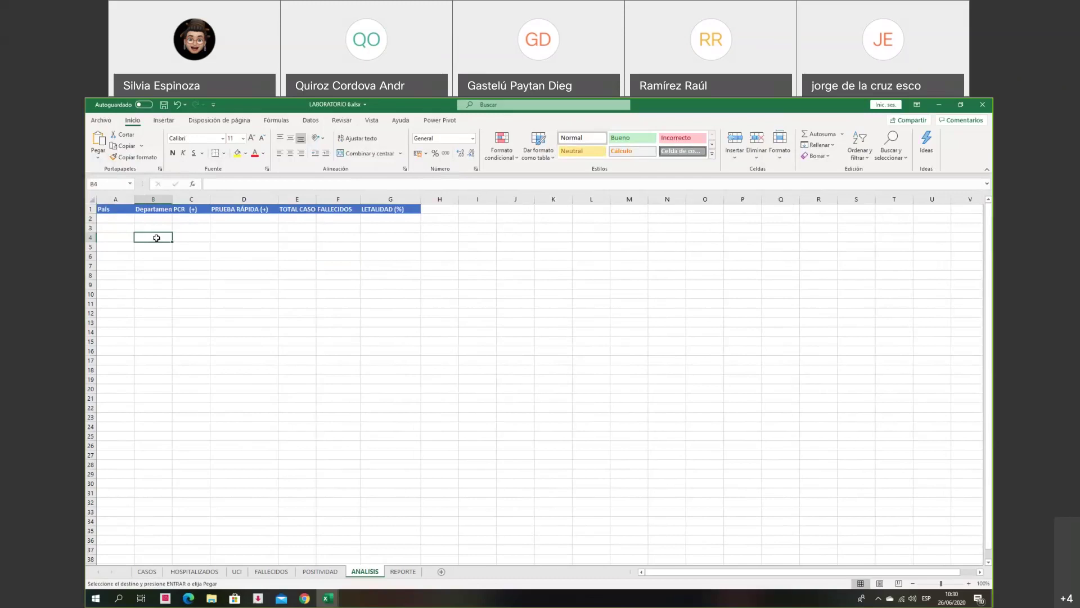
{"action": "left_click", "coordinate": [172, 123]}
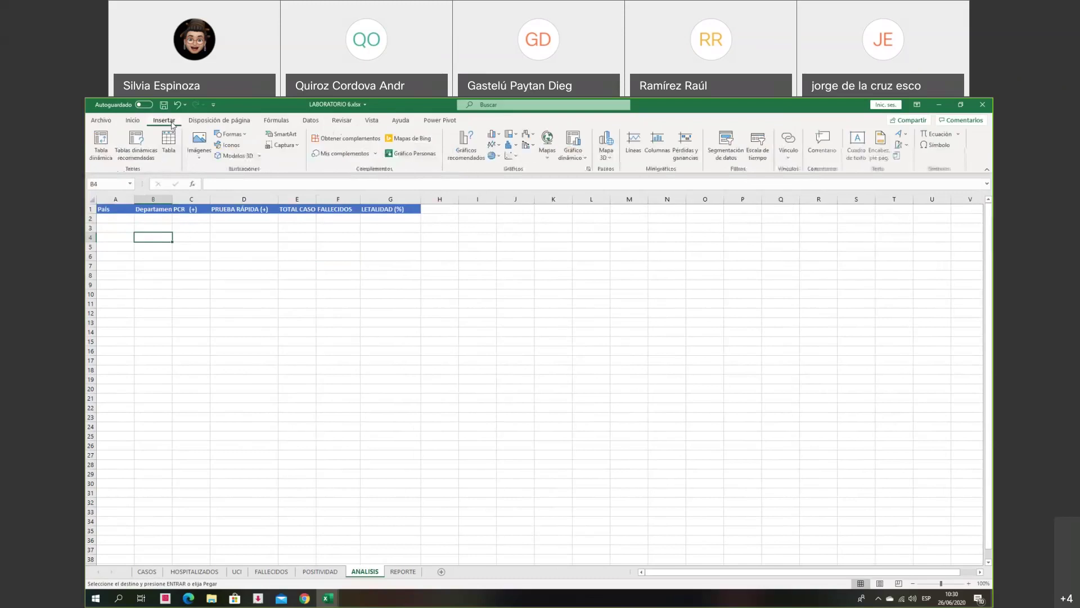
{"action": "left_click", "coordinate": [154, 150]}
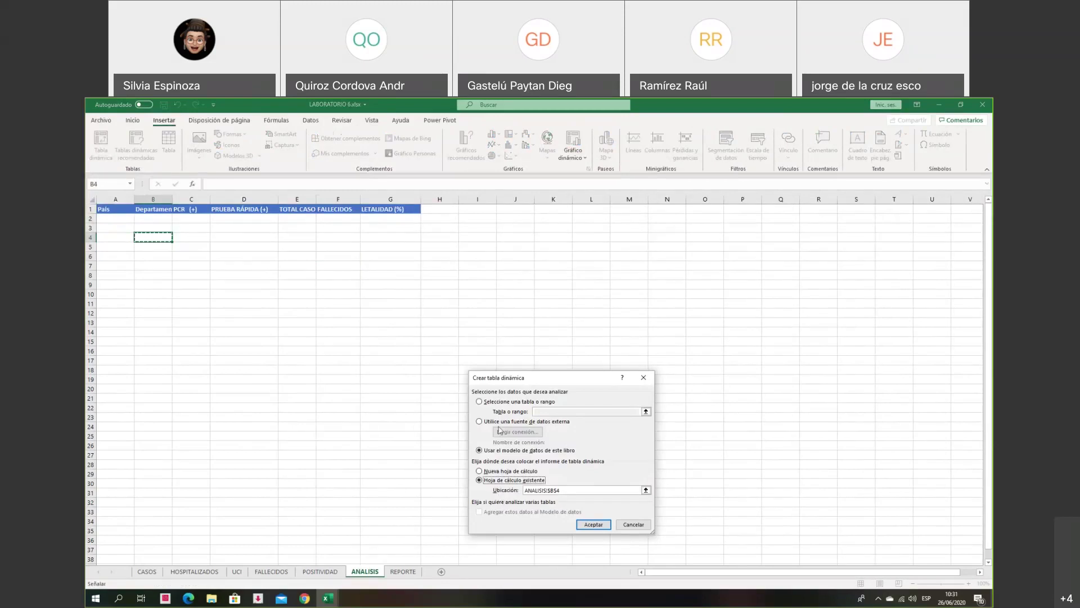
{"action": "left_click", "coordinate": [480, 422]}
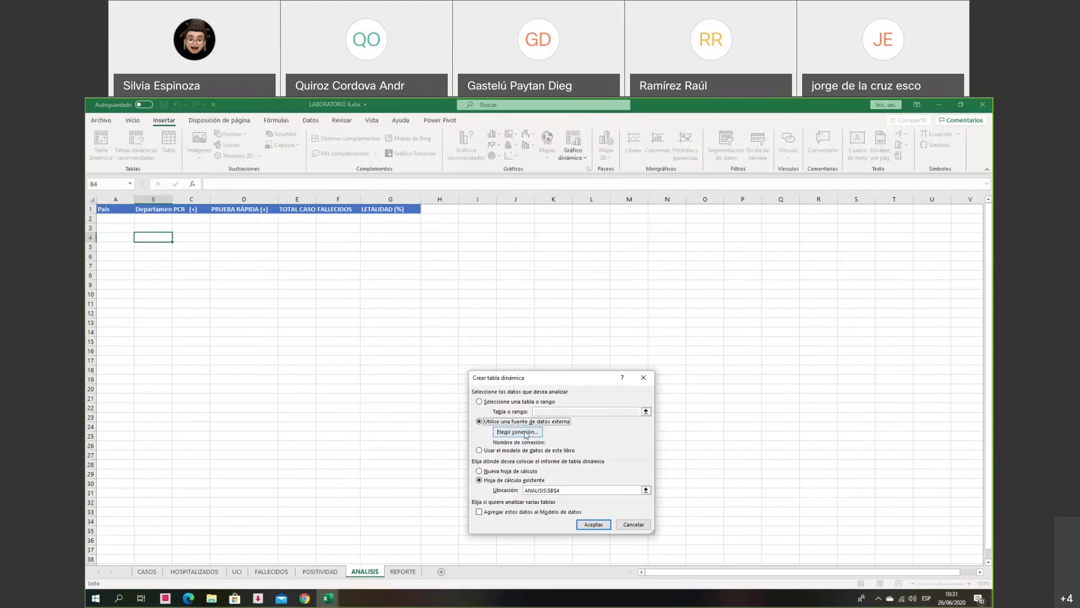
- Choose the tables of the workbook's data model as the connection, and create the pivot table
{"action": "left_click", "coordinate": [526, 432]}
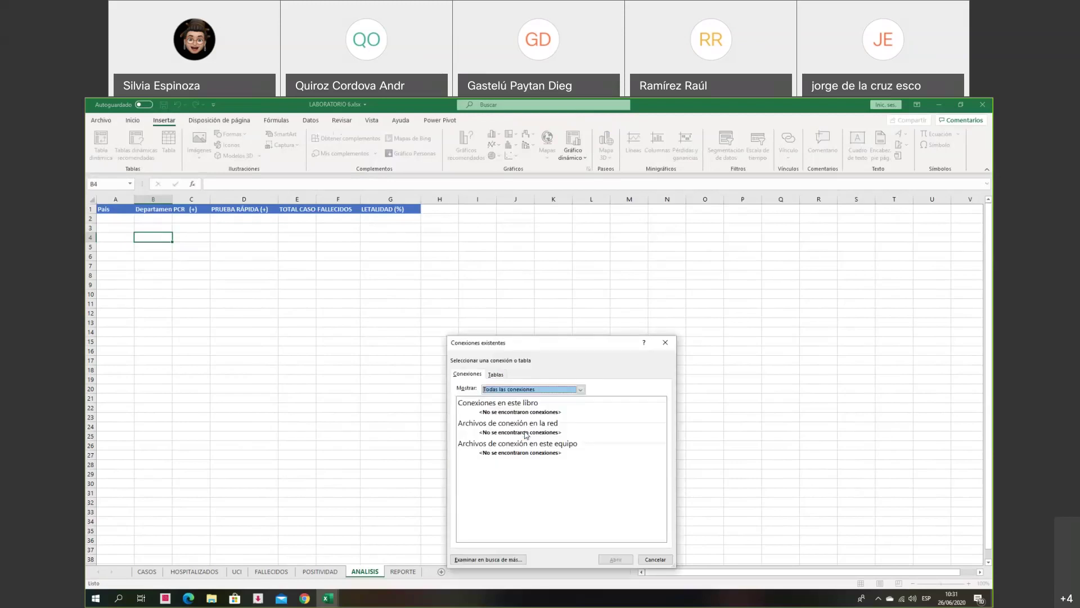
{"action": "left_click", "coordinate": [497, 375]}
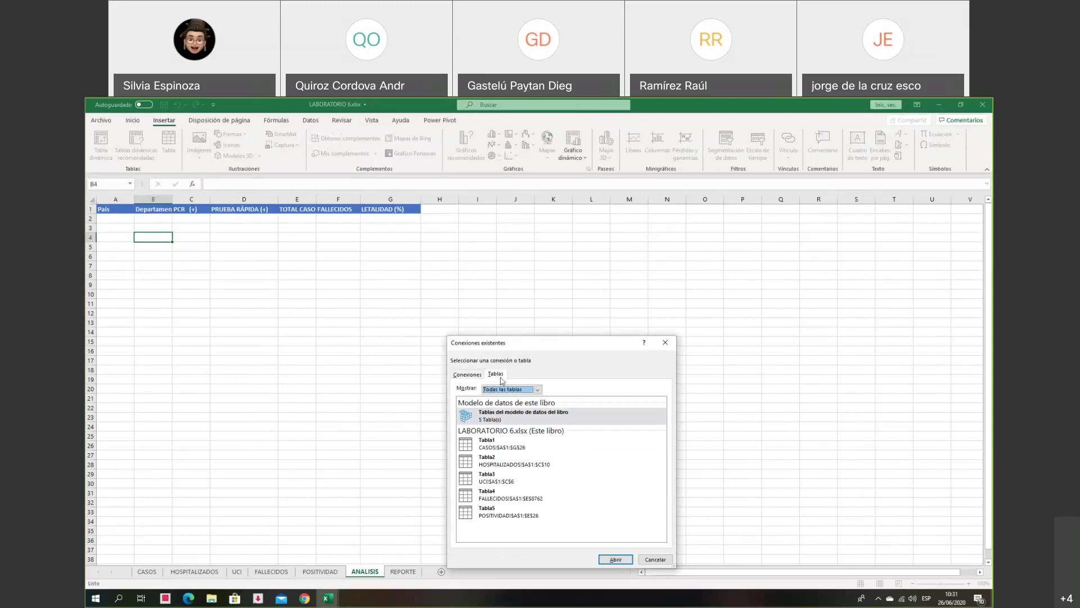
{"action": "left_click", "coordinate": [514, 449]}
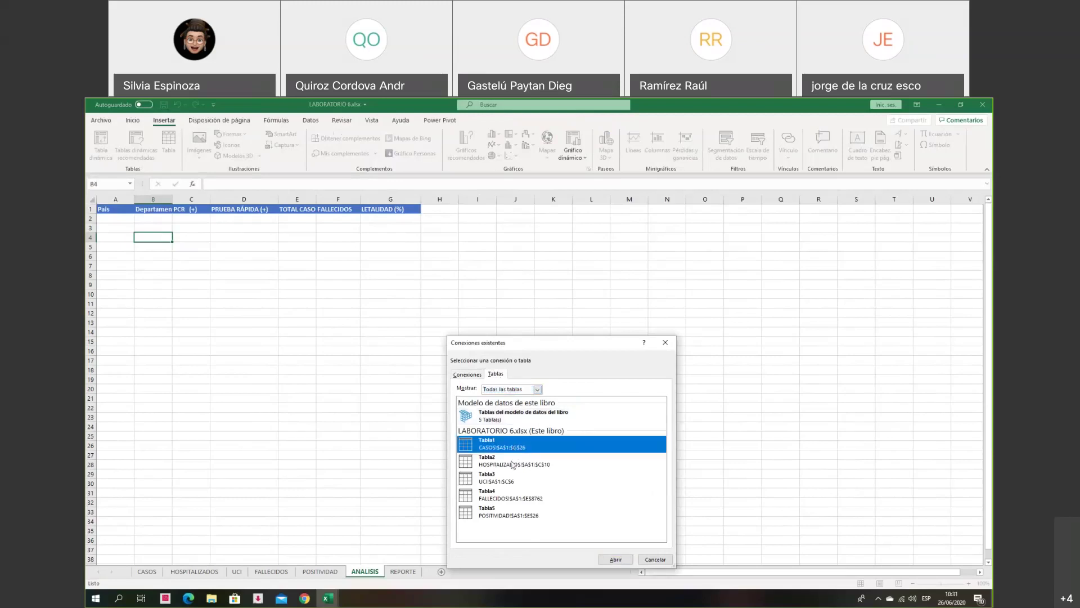
{"action": "left_click", "coordinate": [537, 389]}
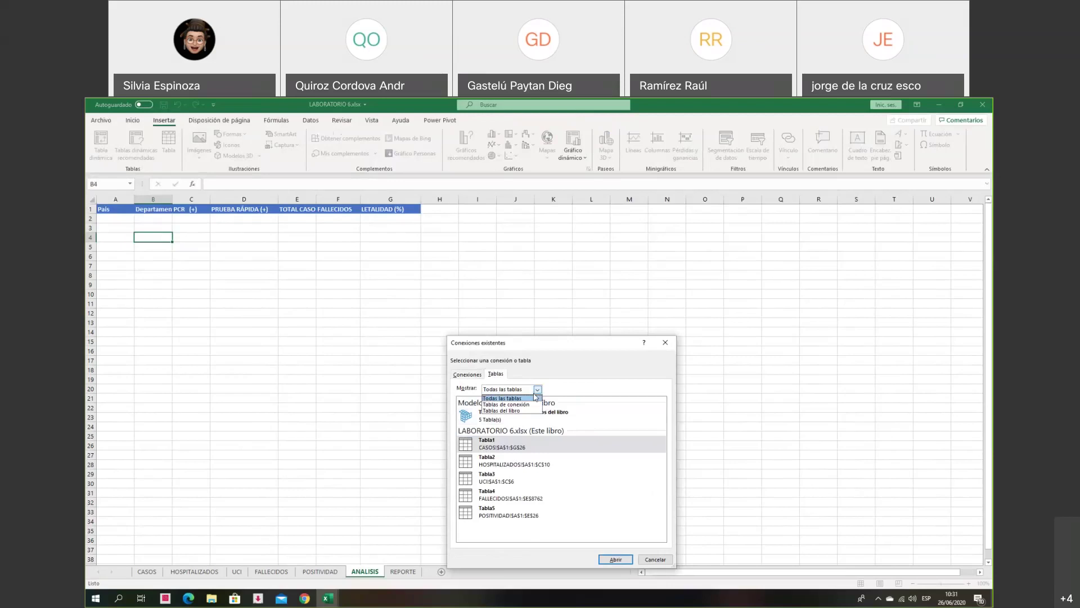
{"action": "left_click", "coordinate": [538, 393]}
{"action": "left_click", "coordinate": [519, 445]}
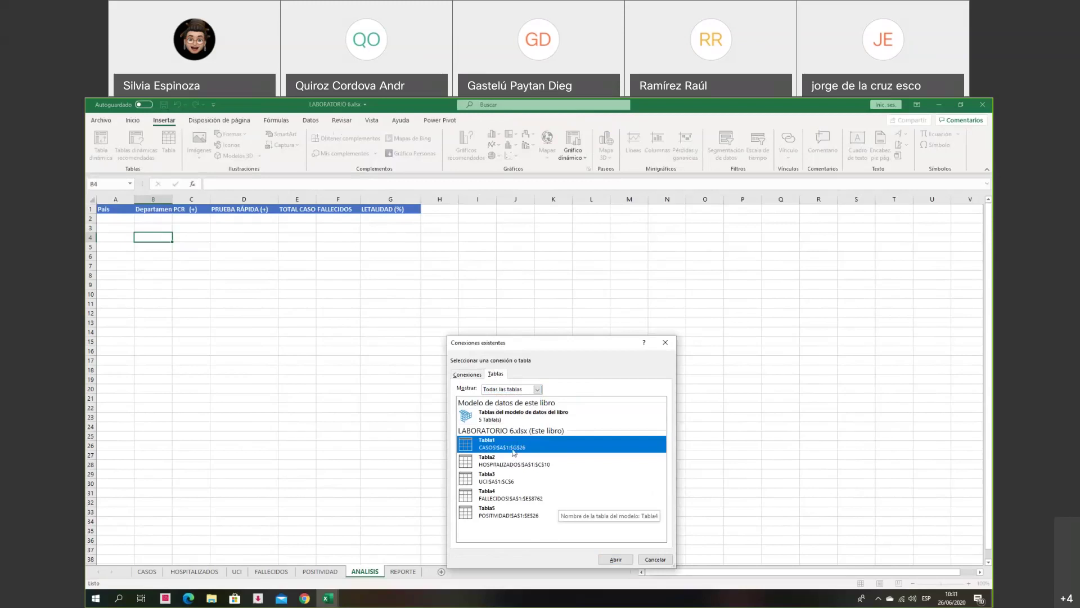
{"action": "left_click", "coordinate": [512, 421]}
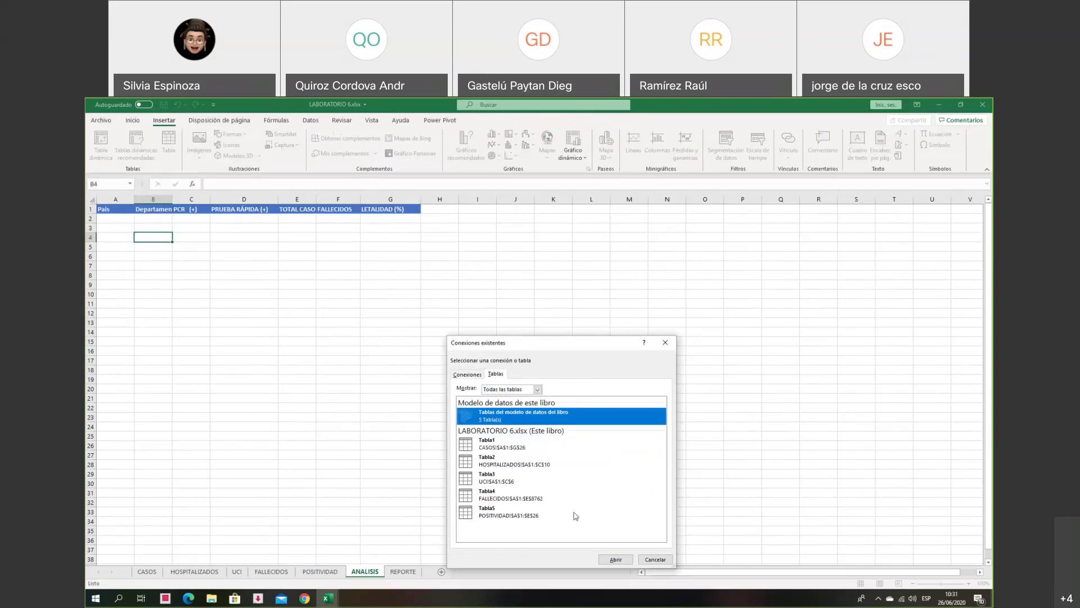
{"action": "left_click", "coordinate": [616, 560]}
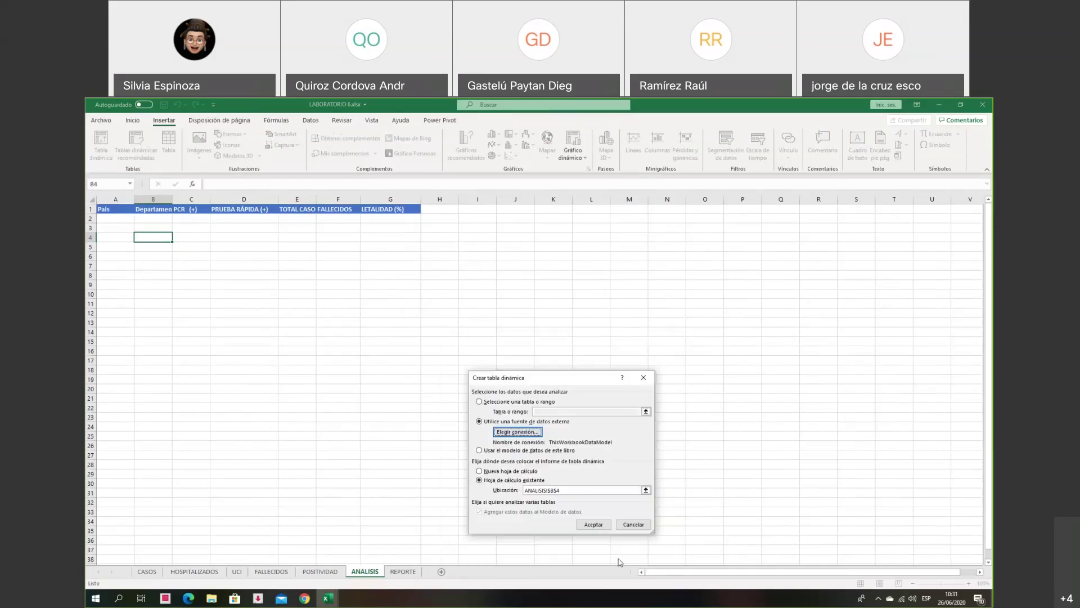
{"action": "left_click", "coordinate": [597, 524]}
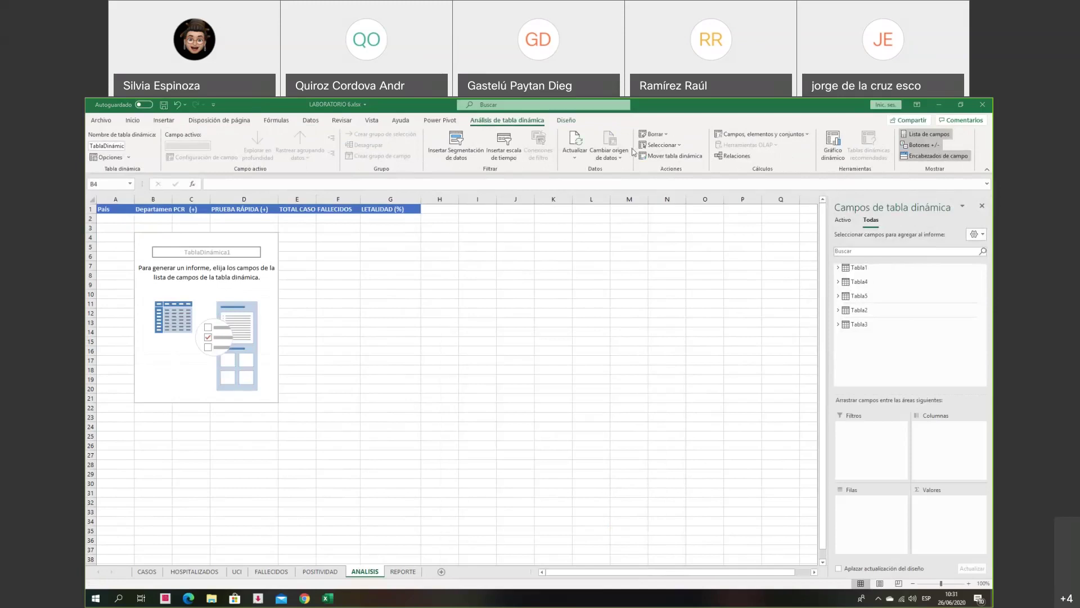
- Add the PCR (+) field of Tabla1 to the pivot table's values, and leave the pivot table
{"action": "left_click", "coordinate": [875, 268]}
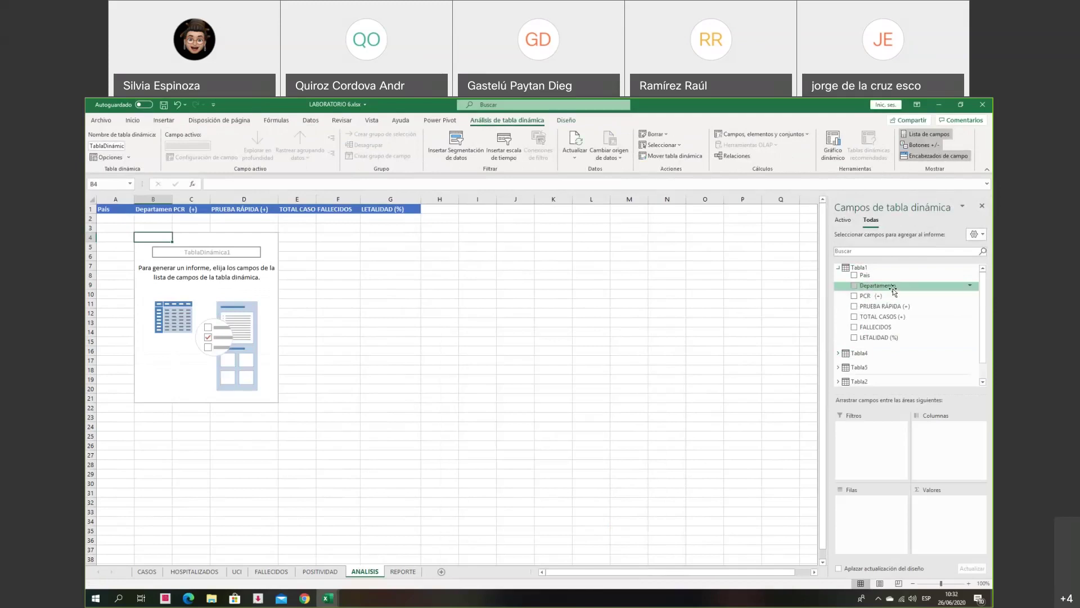
{"action": "left_click_drag", "start_coordinate": [879, 299], "coordinate": [939, 509]}
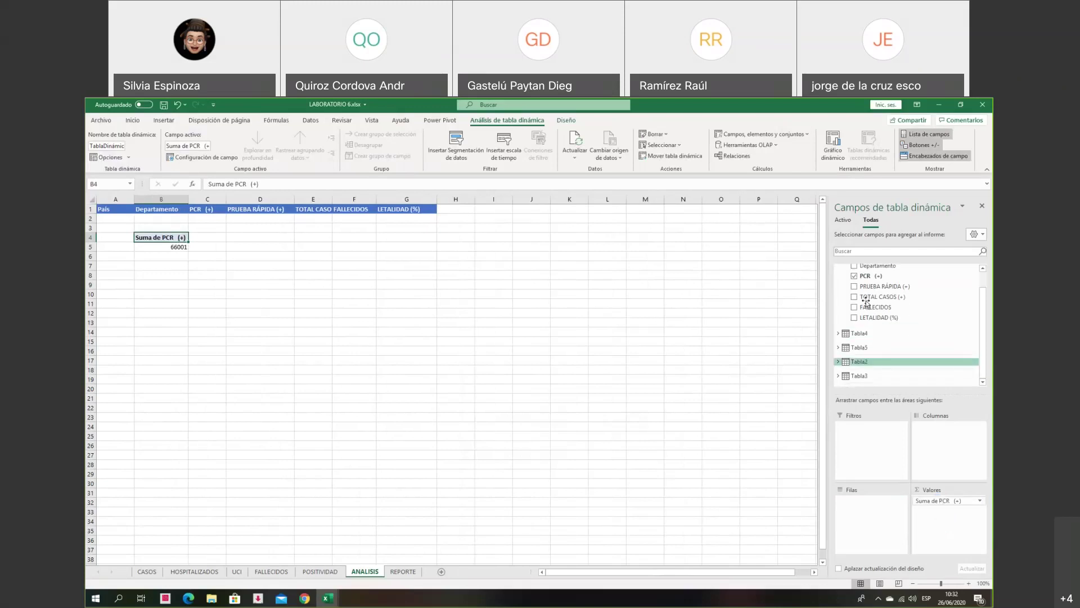
{"action": "left_click", "coordinate": [858, 269]}
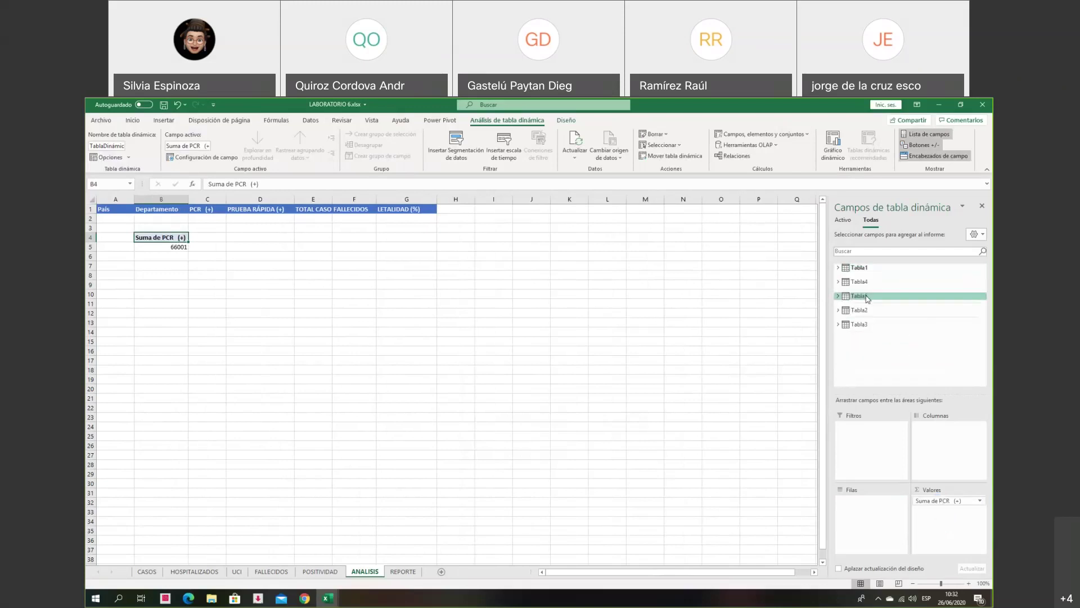
{"action": "left_click", "coordinate": [538, 378]}
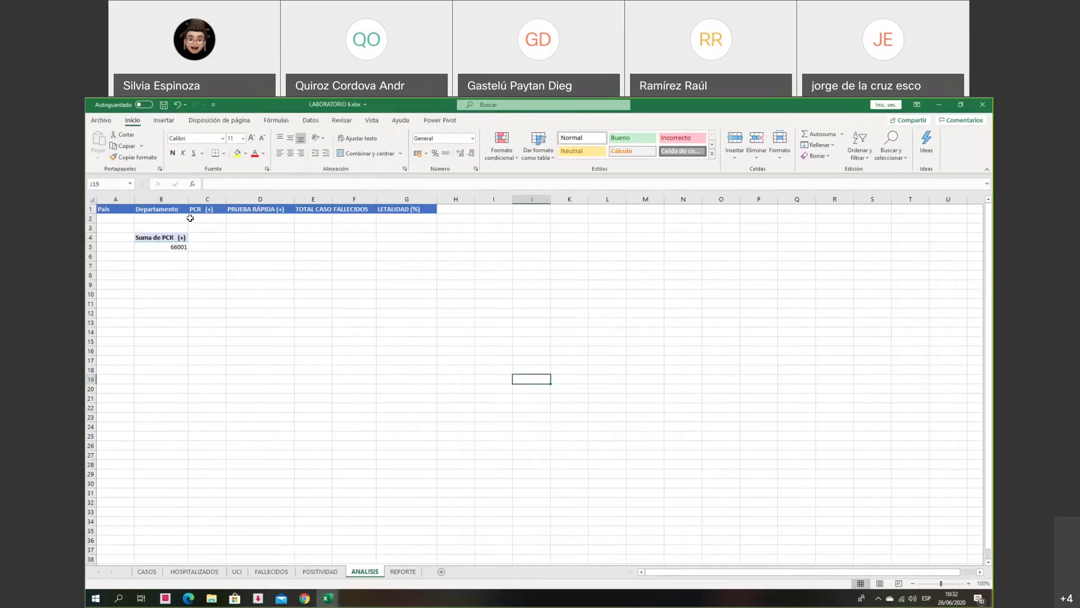
- Create a pivot table at cell B8 of the ANALISIS sheet, using the workbook's data model tables as the external connection
{"action": "left_click", "coordinate": [166, 268]}
{"action": "left_click", "coordinate": [165, 275]}
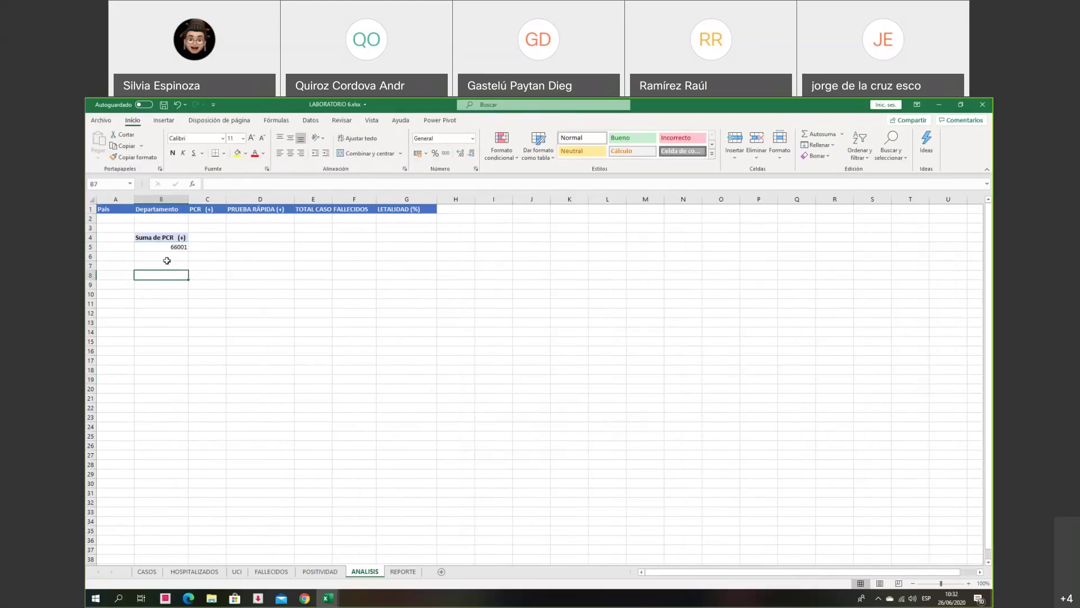
{"action": "left_click", "coordinate": [164, 120]}
{"action": "left_click", "coordinate": [101, 144]}
{"action": "left_click", "coordinate": [481, 422]}
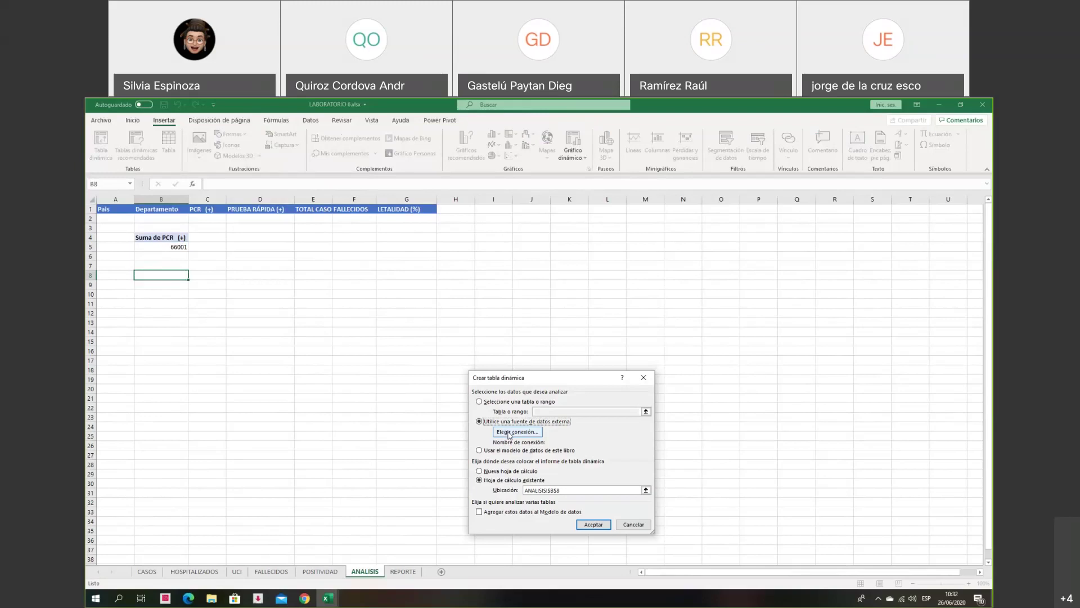
{"action": "left_click", "coordinate": [508, 432]}
{"action": "left_click", "coordinate": [498, 375]}
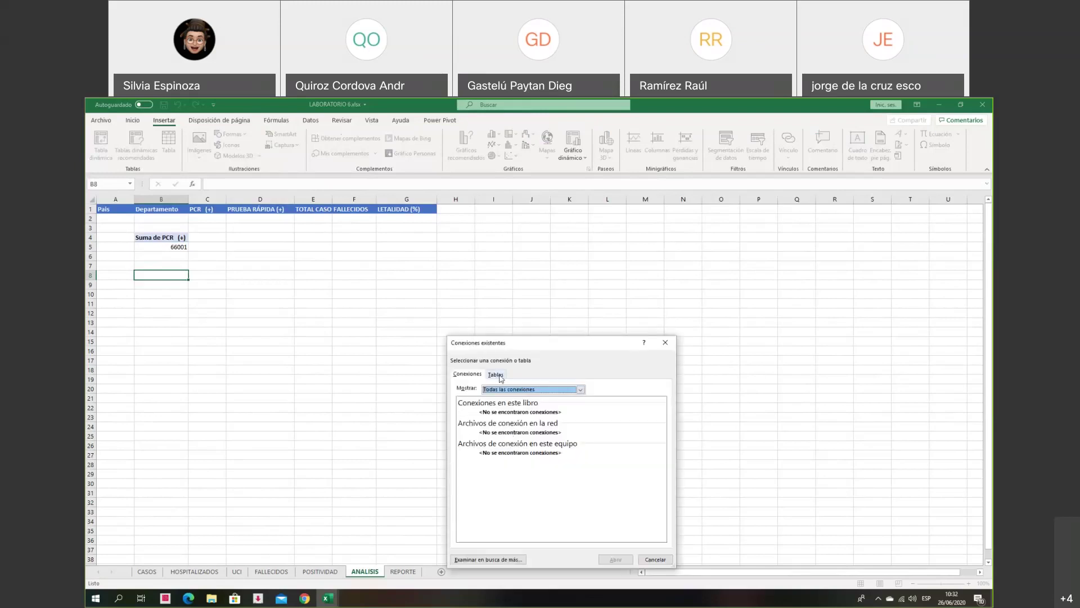
{"action": "left_click", "coordinate": [544, 422]}
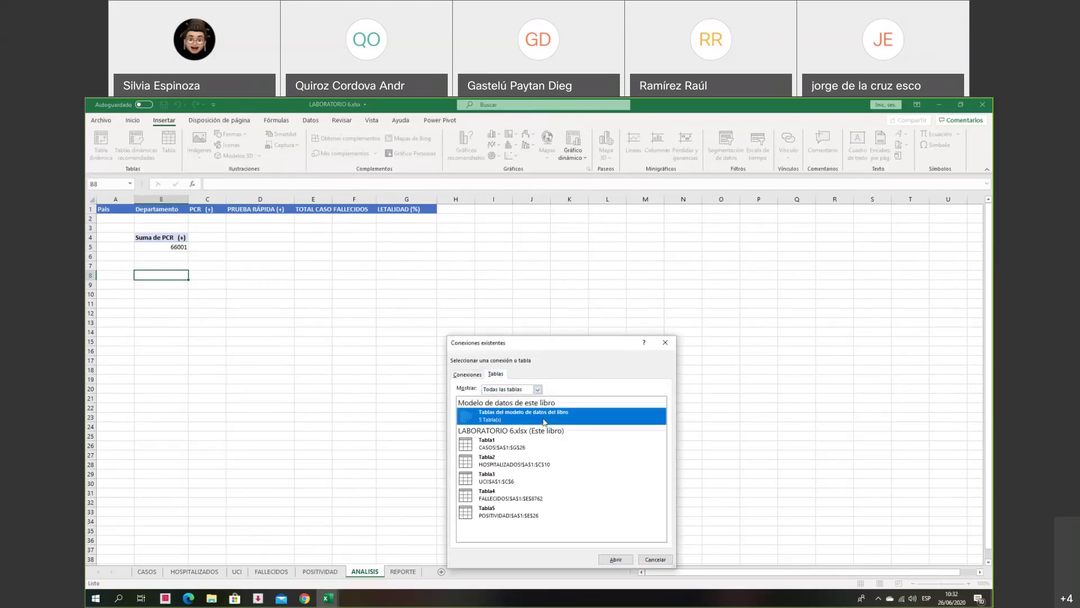
{"action": "left_click", "coordinate": [615, 560]}
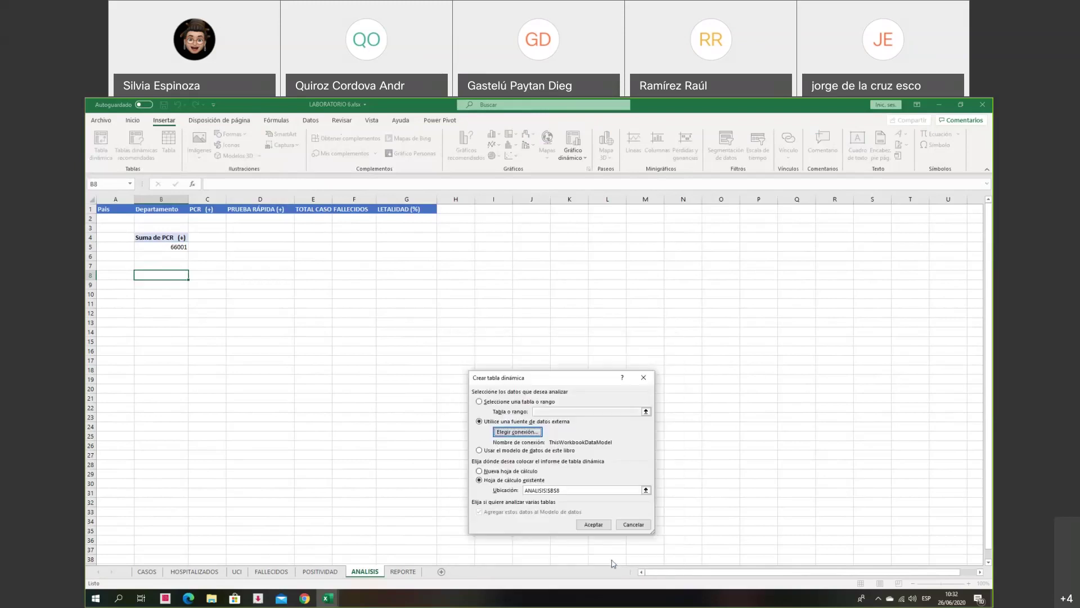
{"action": "left_click", "coordinate": [591, 524]}
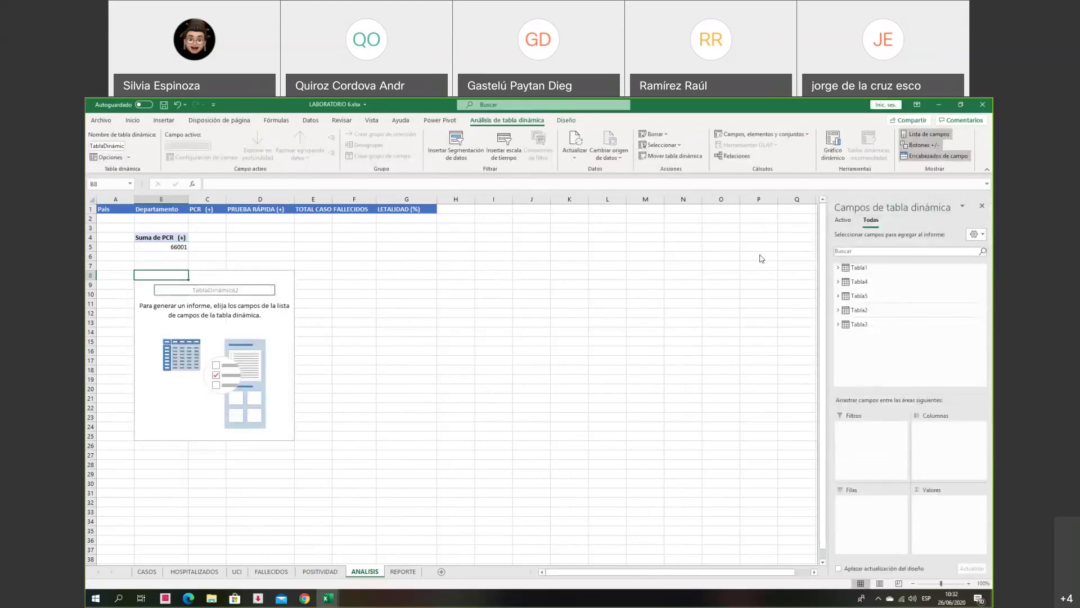
- Add the PRUEBA RÁPIDA (+) field of Tabla1 to the values of the pivot table at B8, and leave the pivot table
{"action": "left_click", "coordinate": [874, 337]}
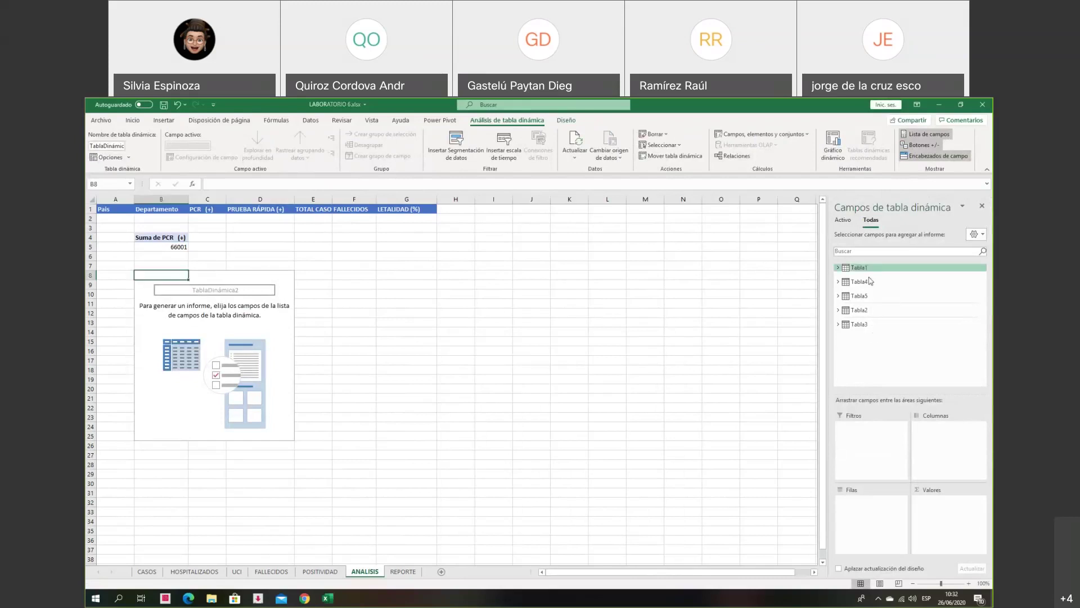
{"action": "left_click", "coordinate": [840, 268]}
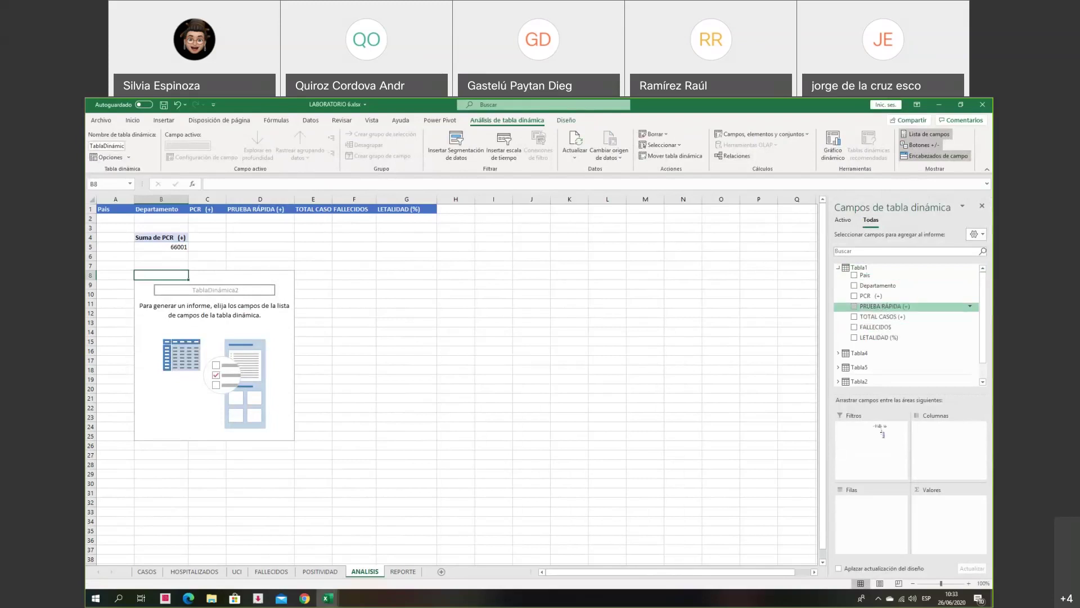
{"action": "left_click_drag", "start_coordinate": [883, 306], "coordinate": [946, 515]}
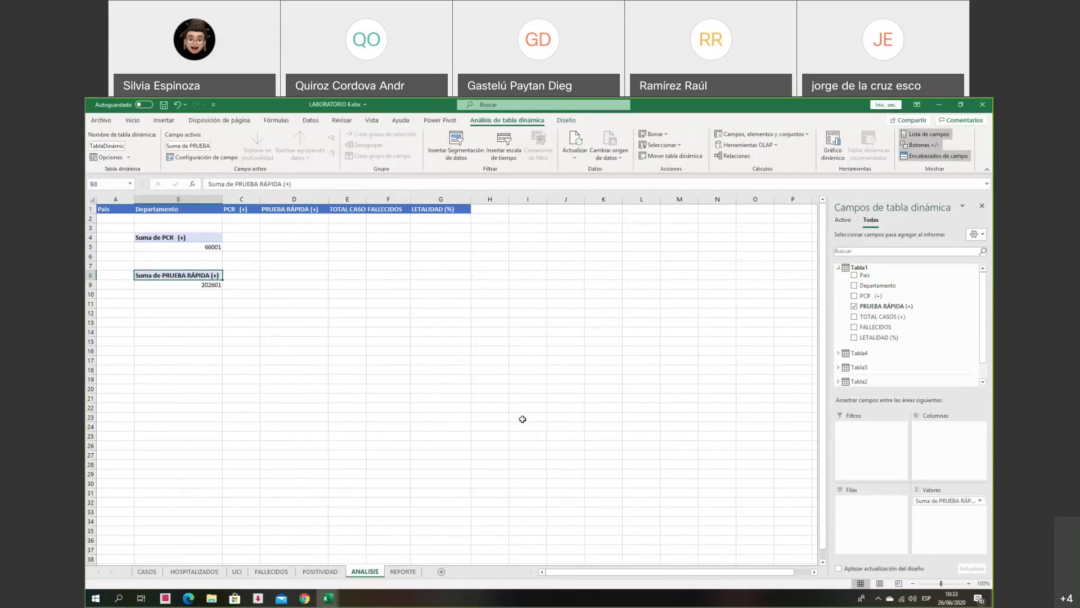
{"action": "left_click", "coordinate": [441, 350]}
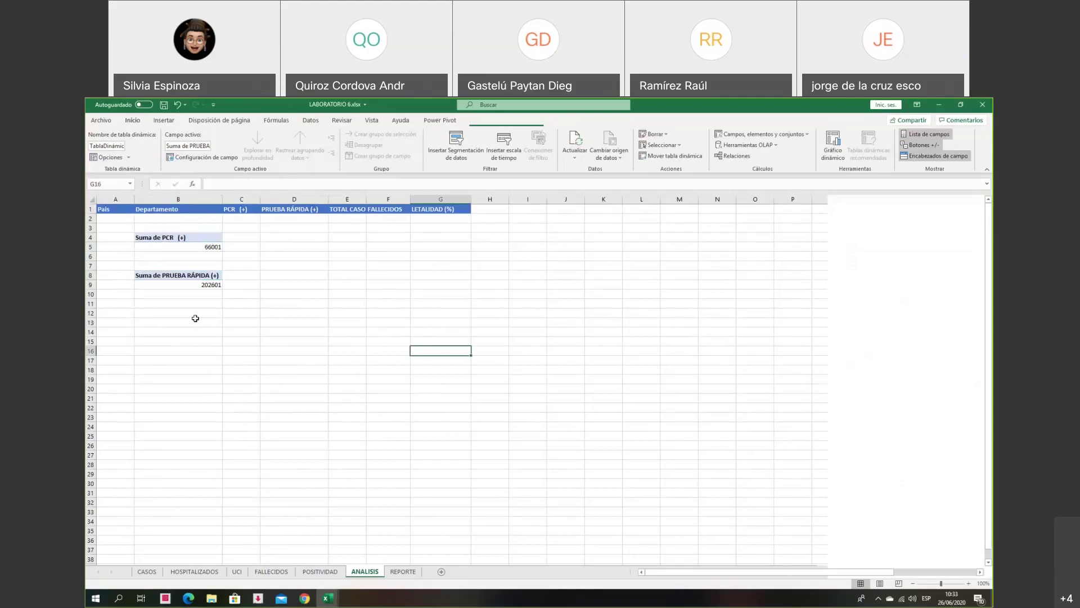
- Create a pivot table at cell B12 of the ANALISIS sheet, connected to the workbook's data model tables as external source
{"action": "left_click", "coordinate": [178, 312]}
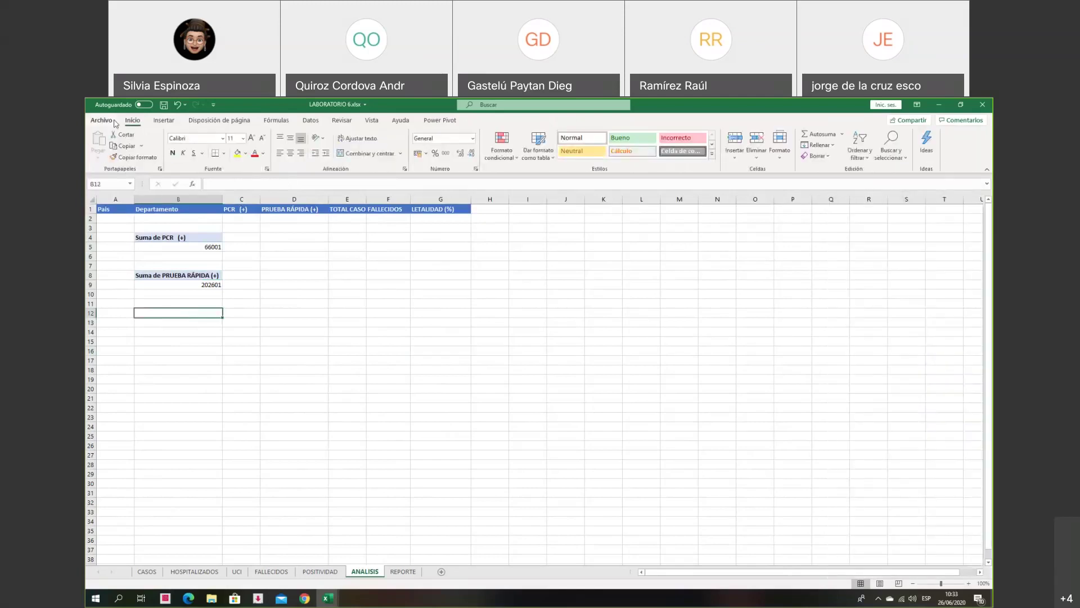
{"action": "left_click", "coordinate": [162, 121]}
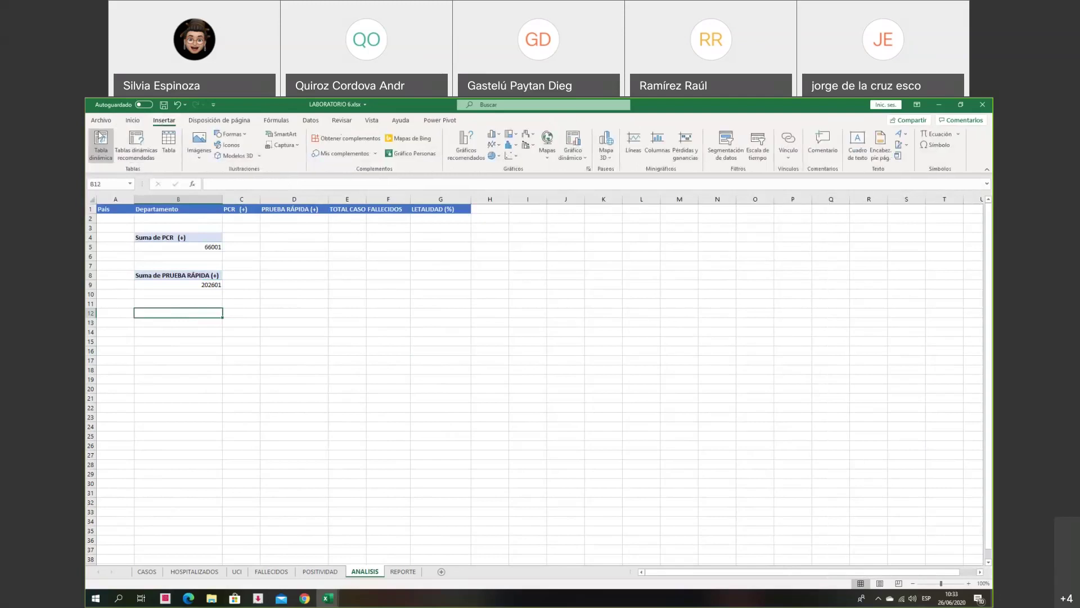
{"action": "left_click", "coordinate": [103, 148]}
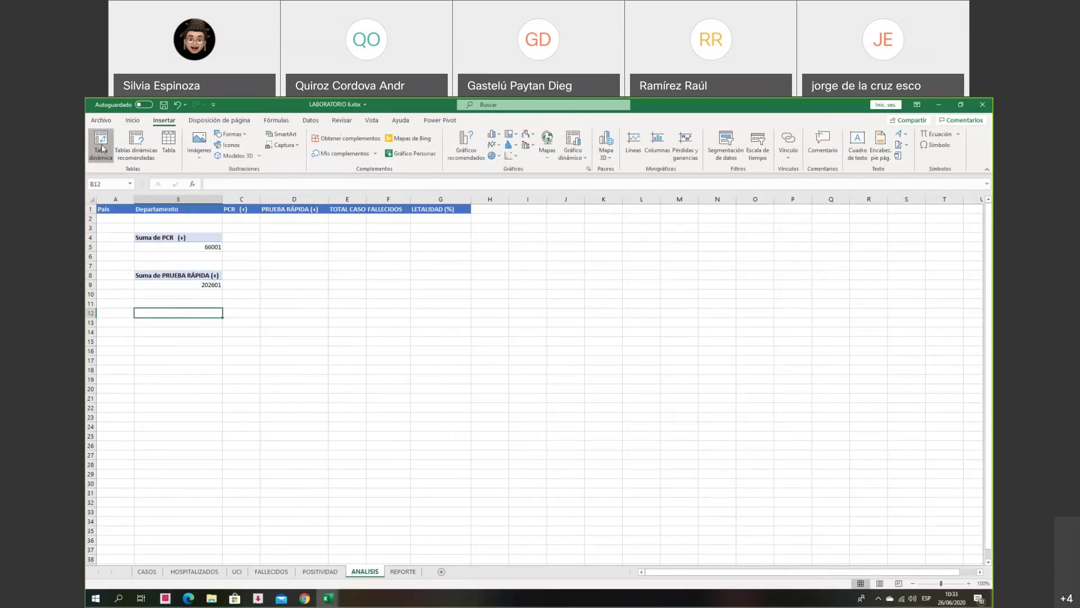
{"action": "left_click", "coordinate": [475, 422]}
{"action": "left_click", "coordinate": [534, 433]}
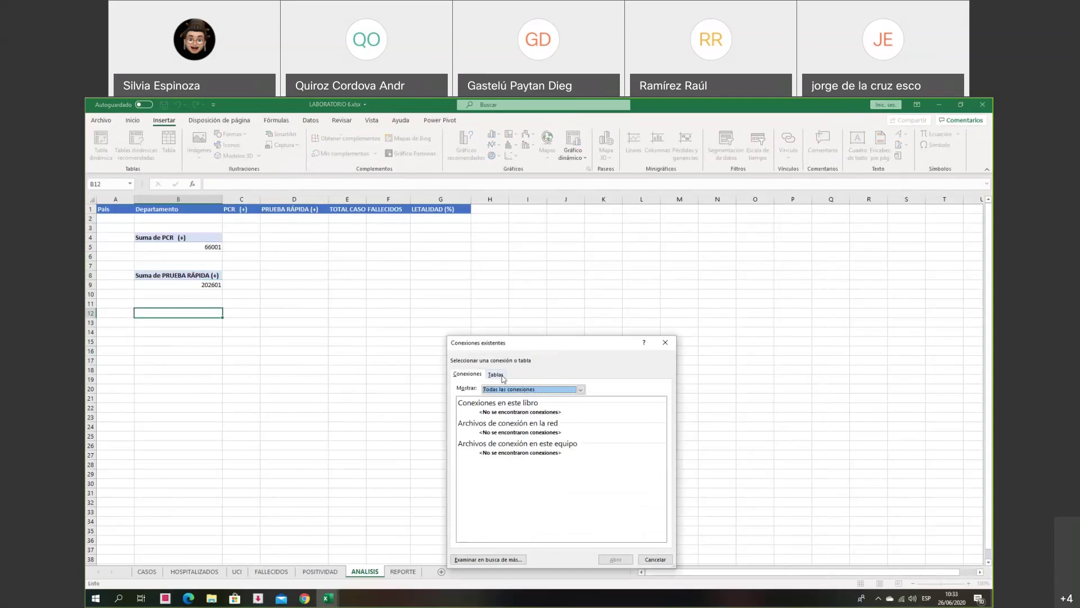
{"action": "left_click", "coordinate": [502, 376]}
{"action": "left_click", "coordinate": [564, 420]}
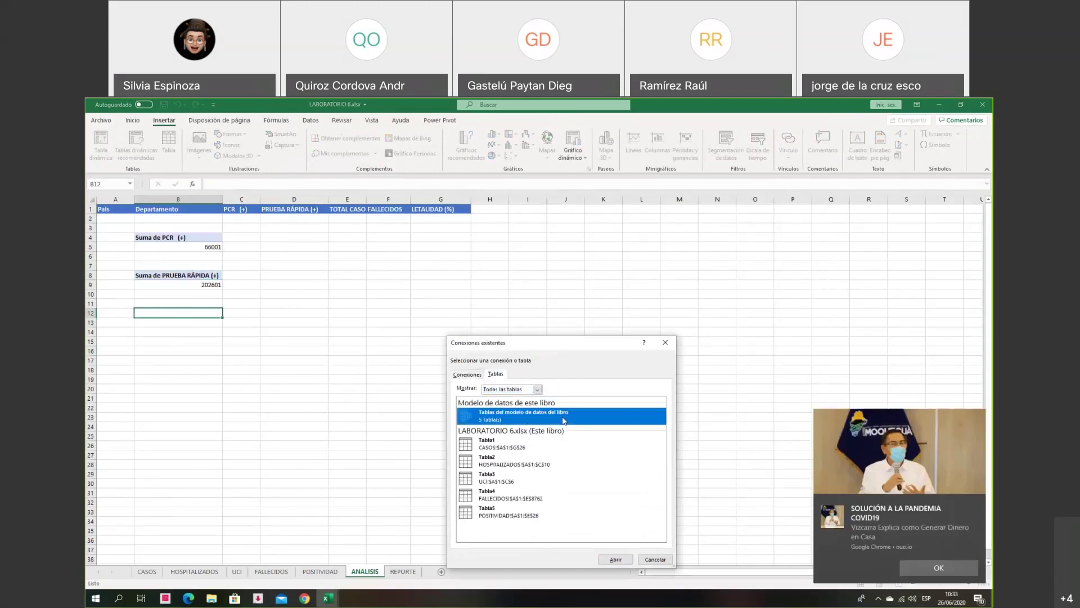
{"action": "left_click", "coordinate": [980, 498]}
{"action": "left_click", "coordinate": [555, 407]}
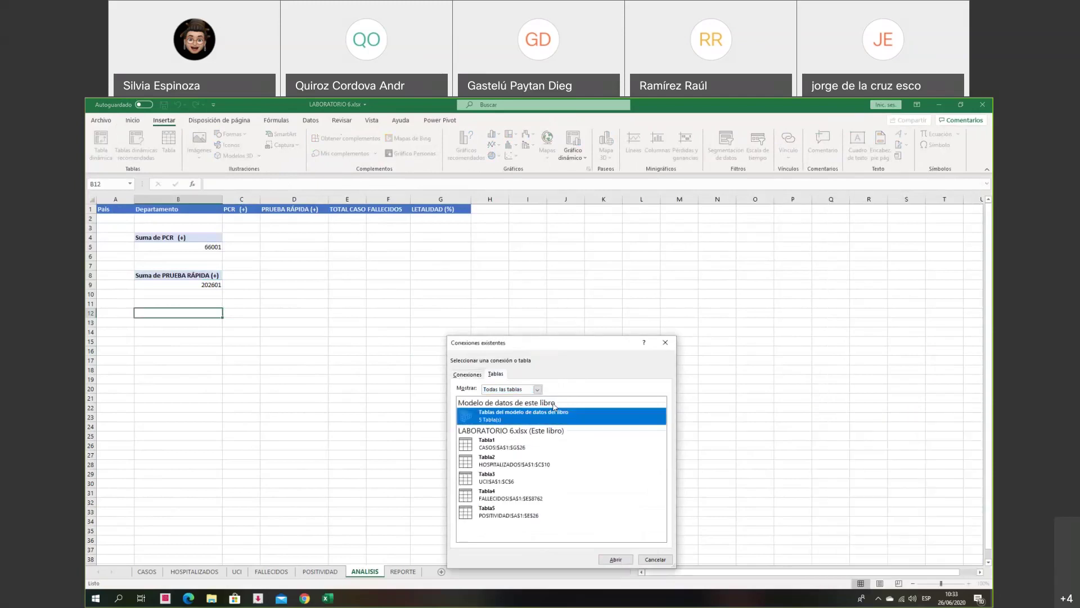
{"action": "left_click", "coordinate": [615, 559]}
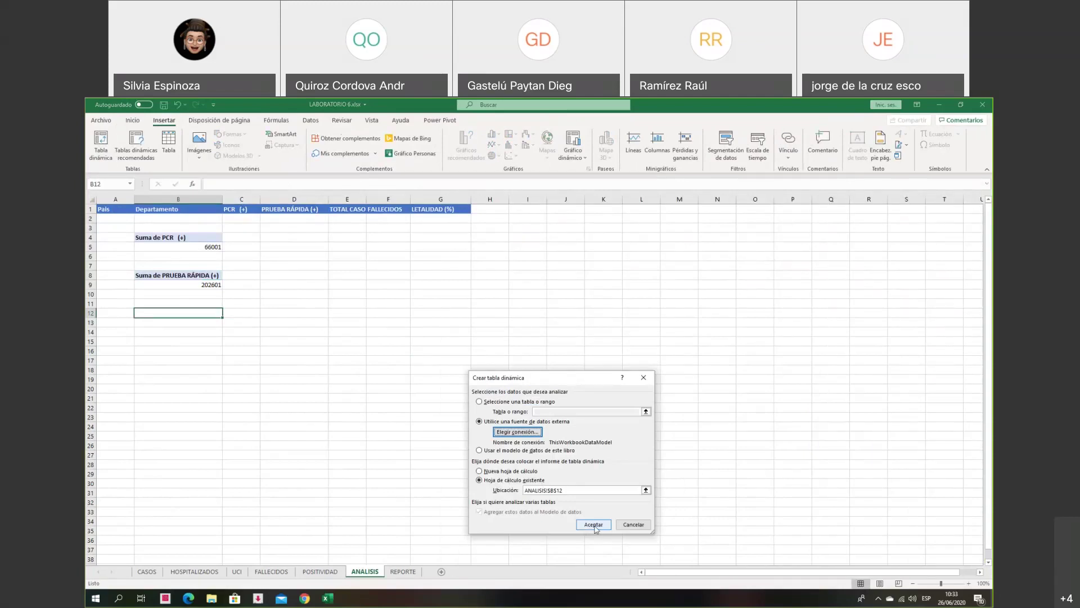
{"action": "left_click", "coordinate": [594, 526]}
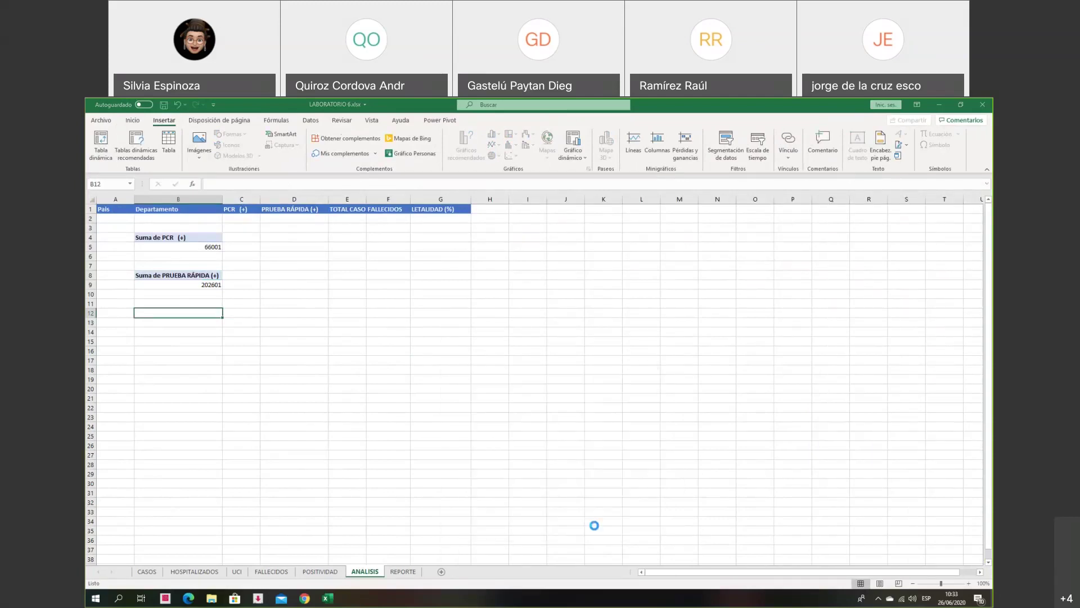
- Add the FALLECIDOS field of Tabla1 to the values of the pivot table at B12, and leave the pivot table
{"action": "left_click", "coordinate": [859, 267]}
{"action": "left_click_drag", "start_coordinate": [886, 326], "coordinate": [952, 503]}
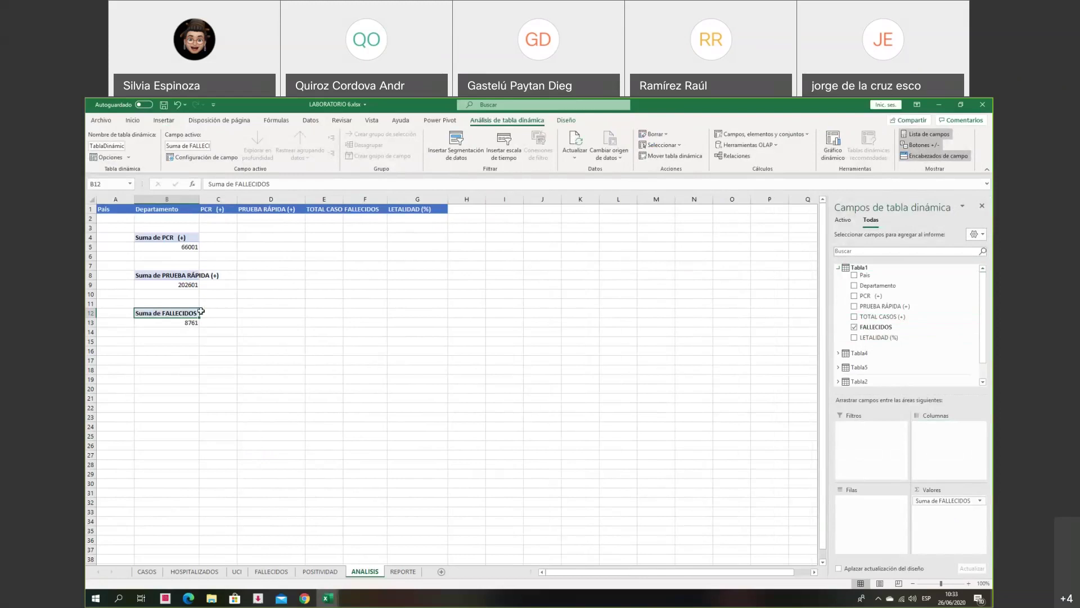
{"action": "left_click", "coordinate": [885, 354]}
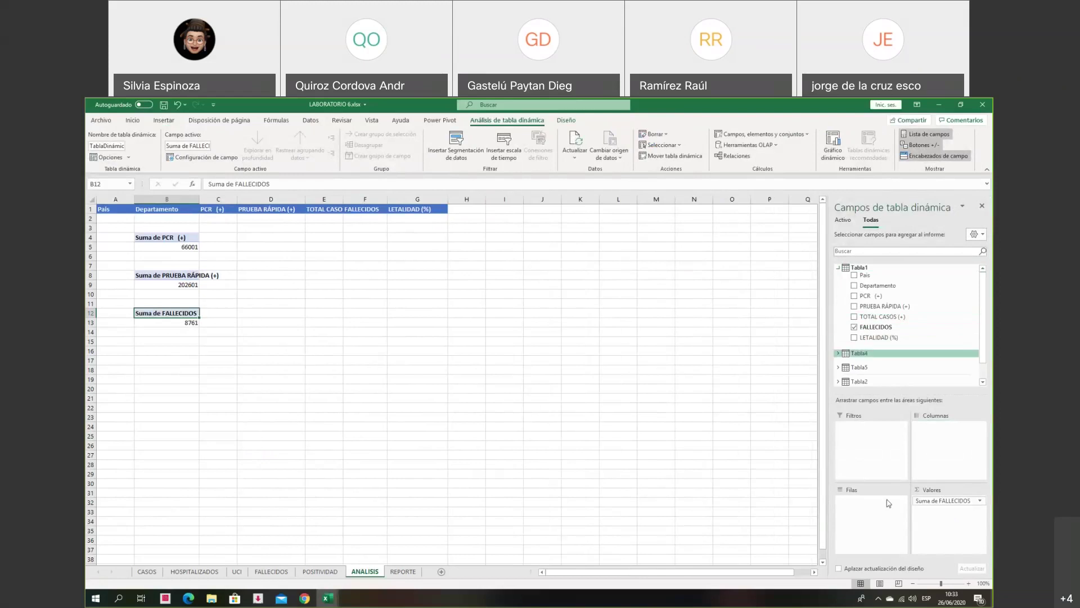
{"action": "left_click", "coordinate": [505, 426]}
- Create a pivot table at cell B16 of the ANALISIS sheet from the workbook's data model tables, chosen as external connection
{"action": "left_click", "coordinate": [185, 351]}
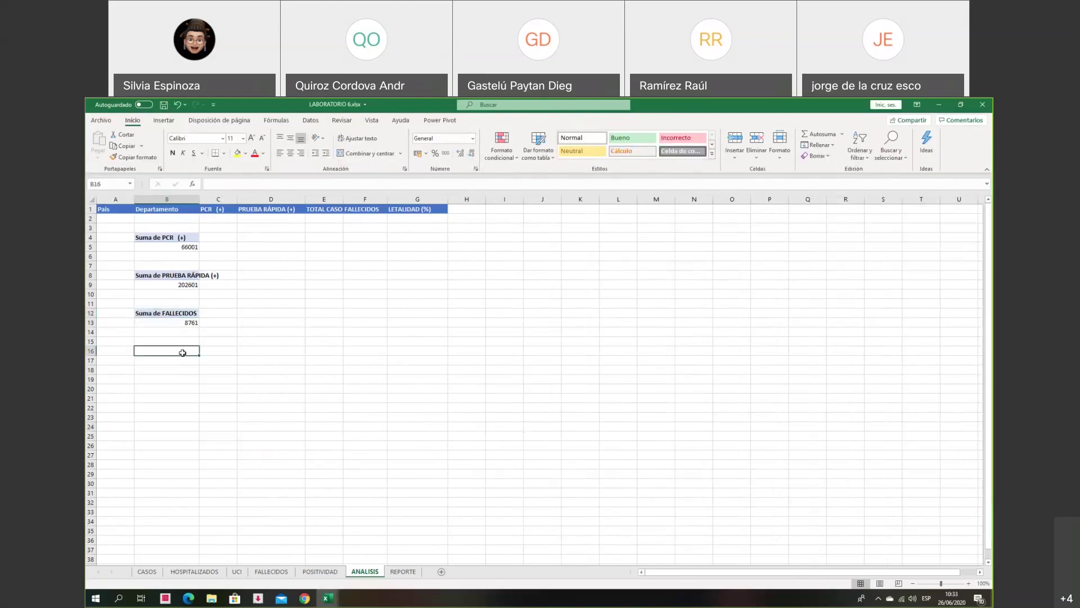
{"action": "left_click", "coordinate": [164, 120]}
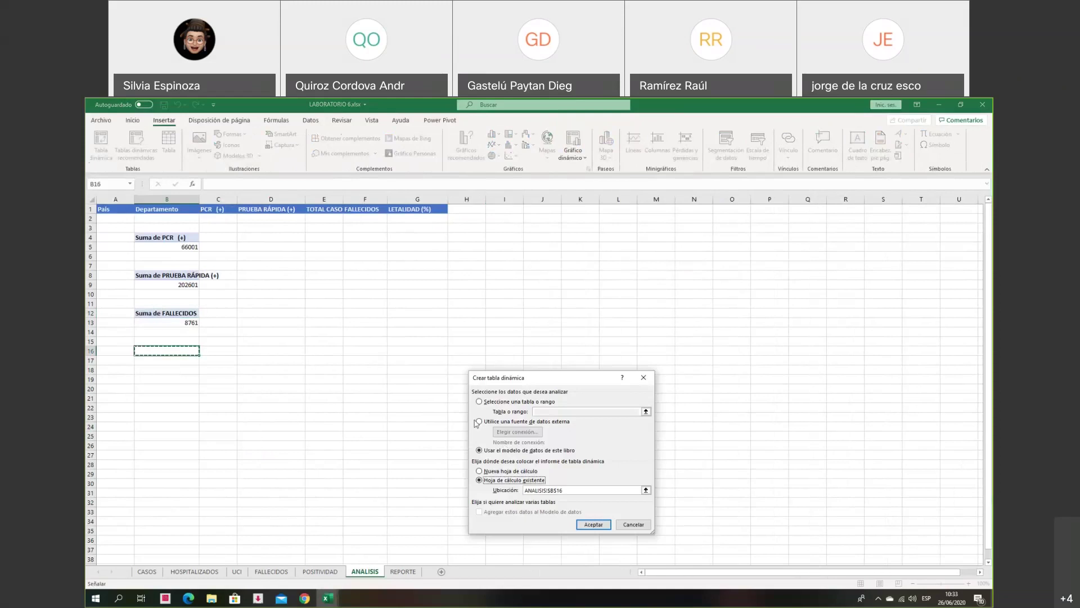
{"action": "left_click", "coordinate": [497, 421]}
{"action": "left_click", "coordinate": [497, 432]}
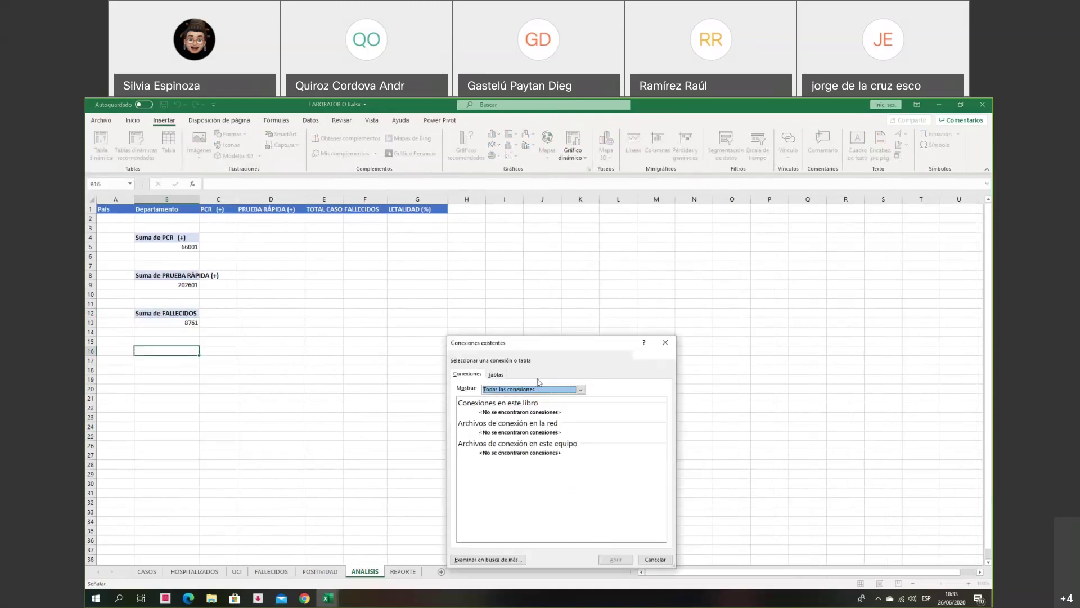
{"action": "left_click", "coordinate": [496, 374]}
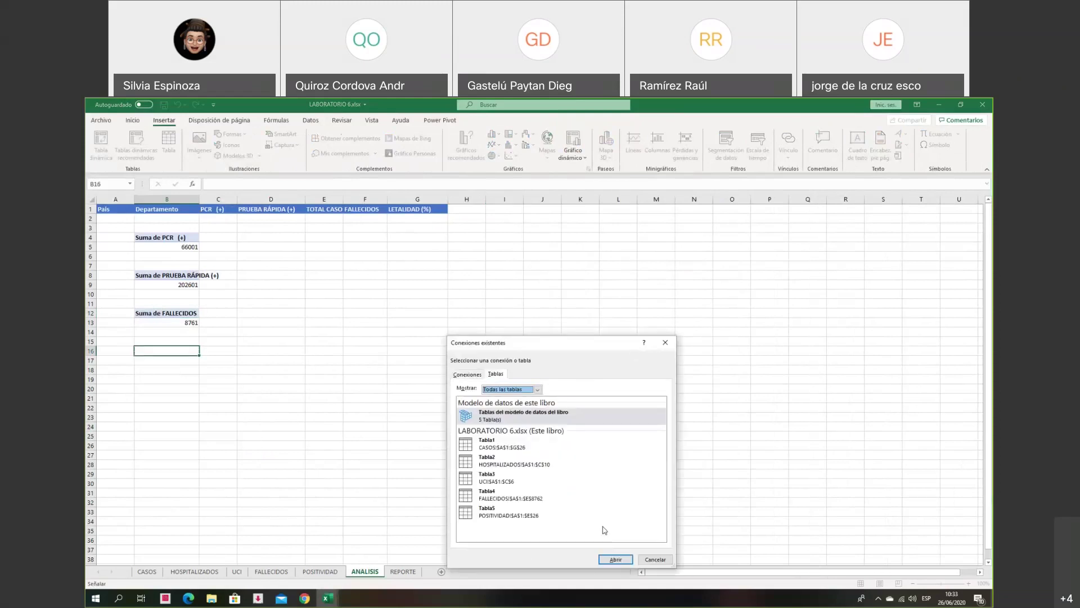
{"action": "left_click", "coordinate": [615, 559]}
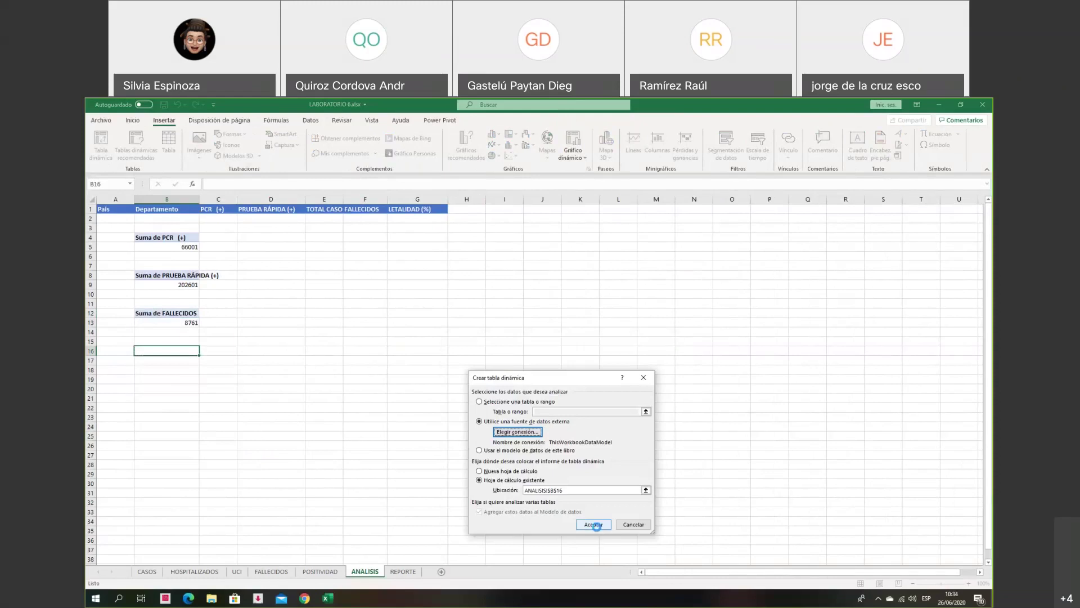
{"action": "left_click", "coordinate": [595, 525]}
- Add the LETALIDAD (%) field of Tabla1 to the values of the pivot table at B16, and widen column B to fit the pivot headers
{"action": "left_click", "coordinate": [859, 268]}
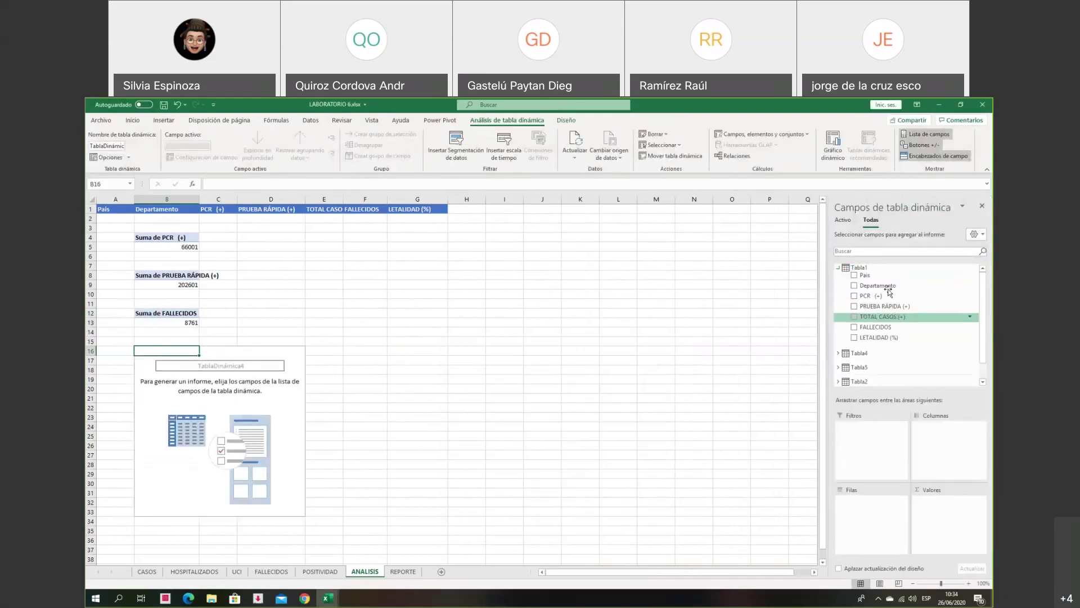
{"action": "left_click_drag", "start_coordinate": [882, 337], "coordinate": [936, 508]}
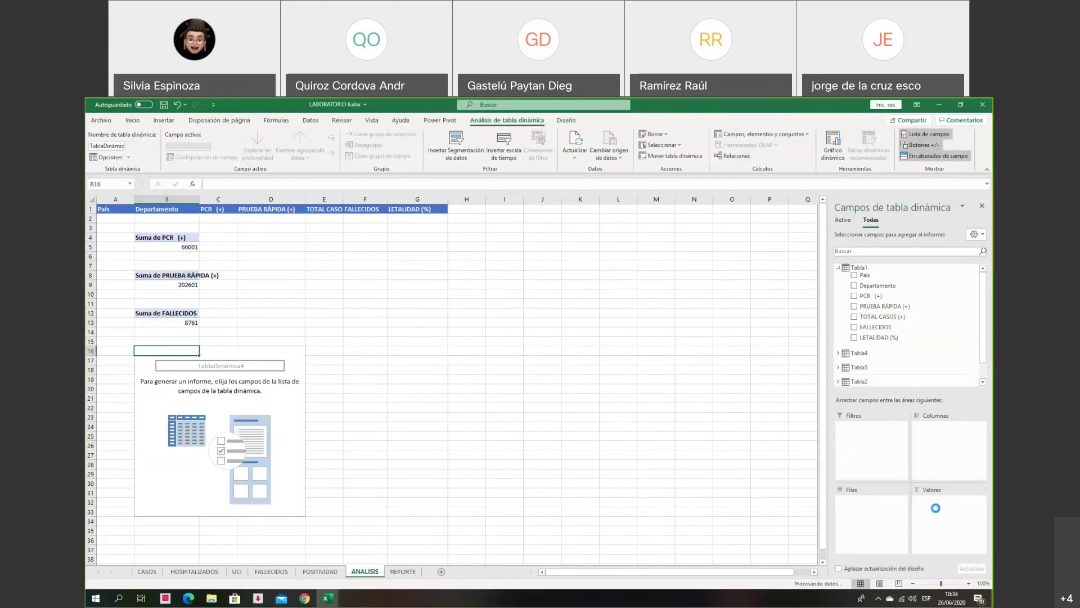
{"action": "left_click", "coordinate": [548, 394]}
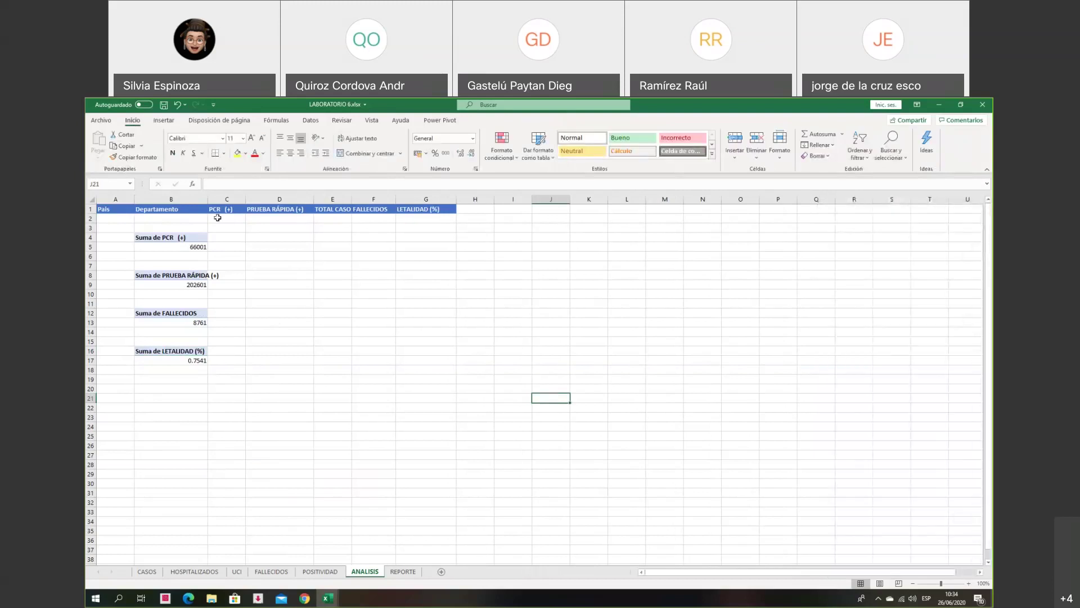
{"action": "left_click_drag", "start_coordinate": [207, 197], "coordinate": [229, 200]}
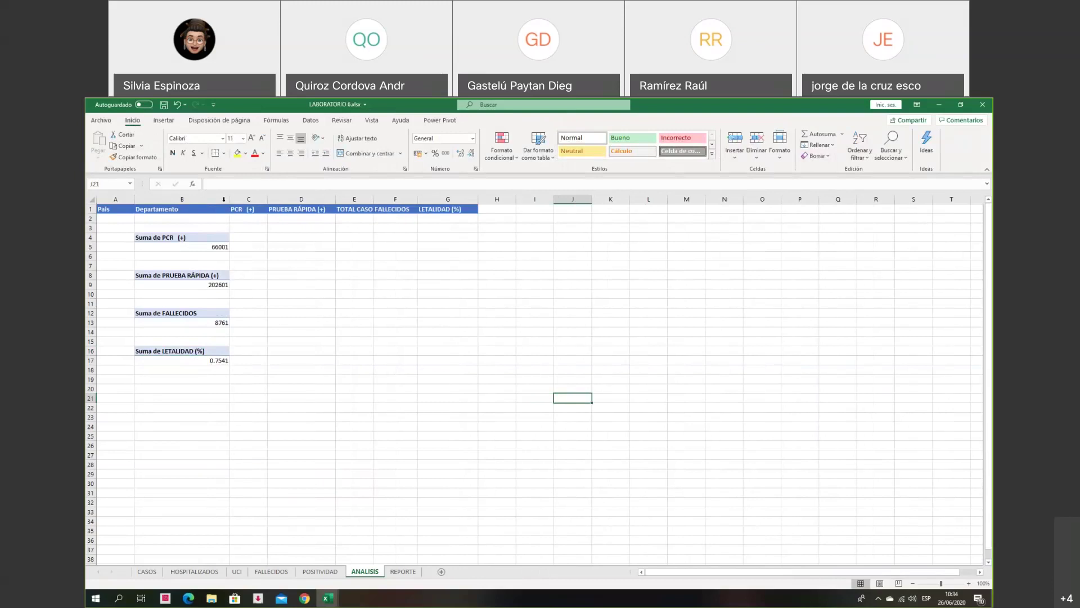
{"action": "left_click_drag", "start_coordinate": [230, 199], "coordinate": [230, 199]}
- Create a pivot table at cell B20 of the ANALISIS sheet, using the workbook's data model tables as external connection
{"action": "left_click", "coordinate": [193, 388]}
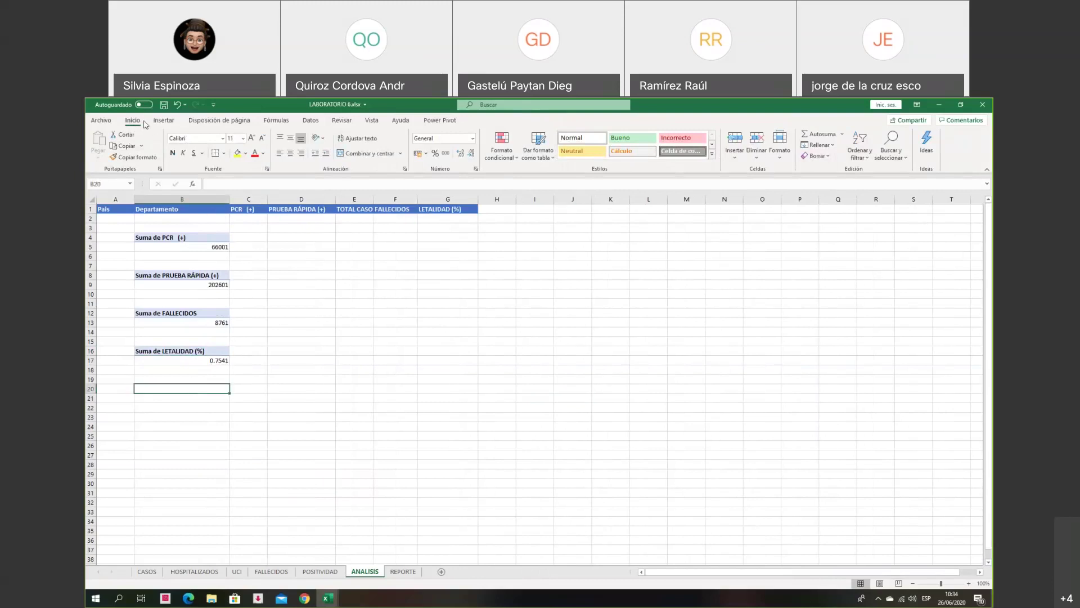
{"action": "left_click", "coordinate": [163, 120]}
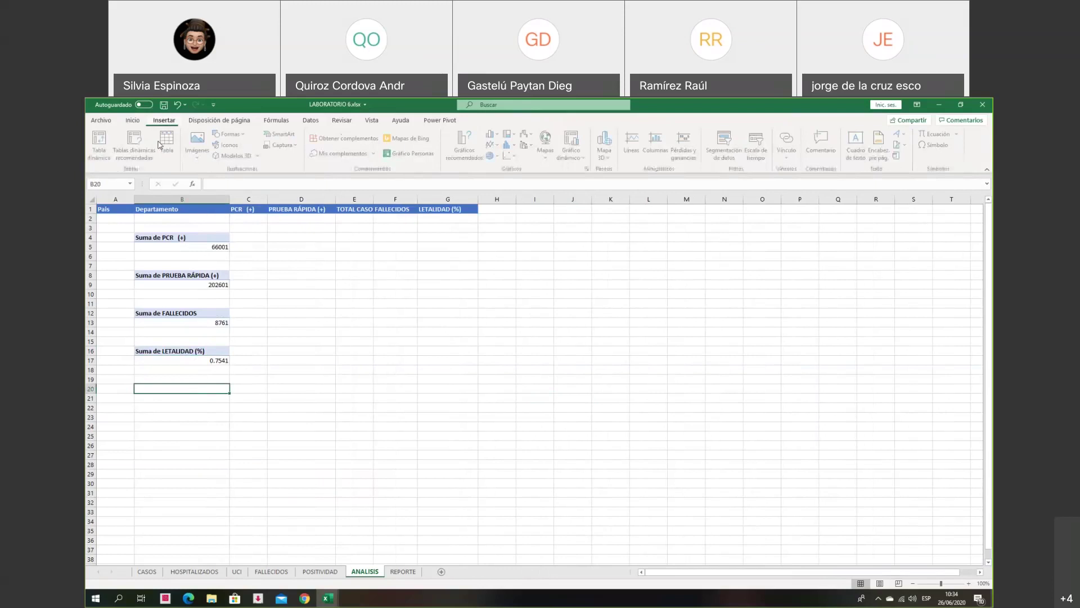
{"action": "left_click", "coordinate": [101, 145]}
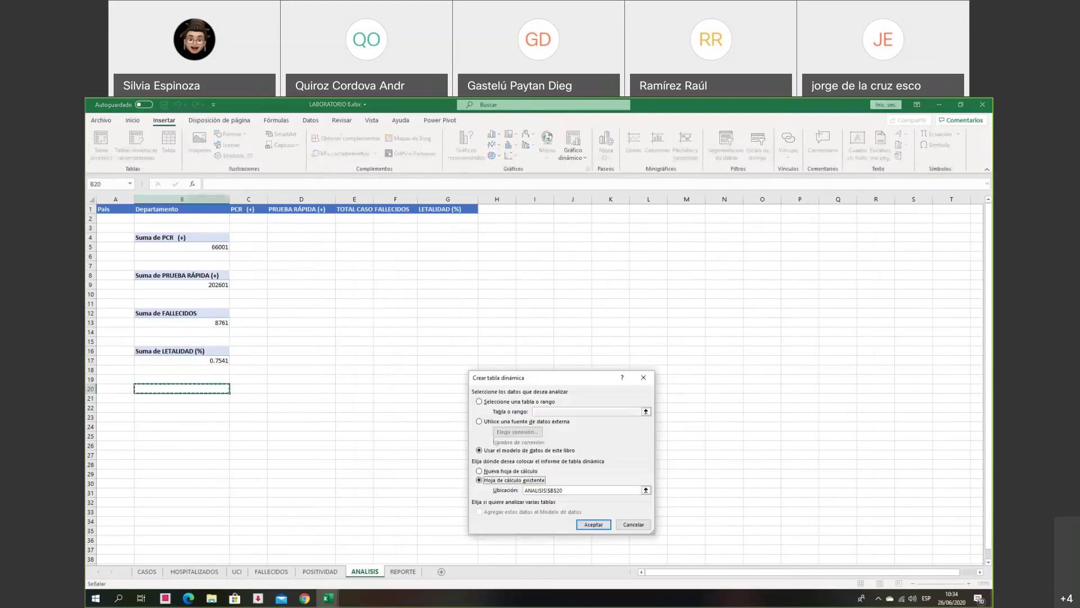
{"action": "left_click", "coordinate": [480, 422]}
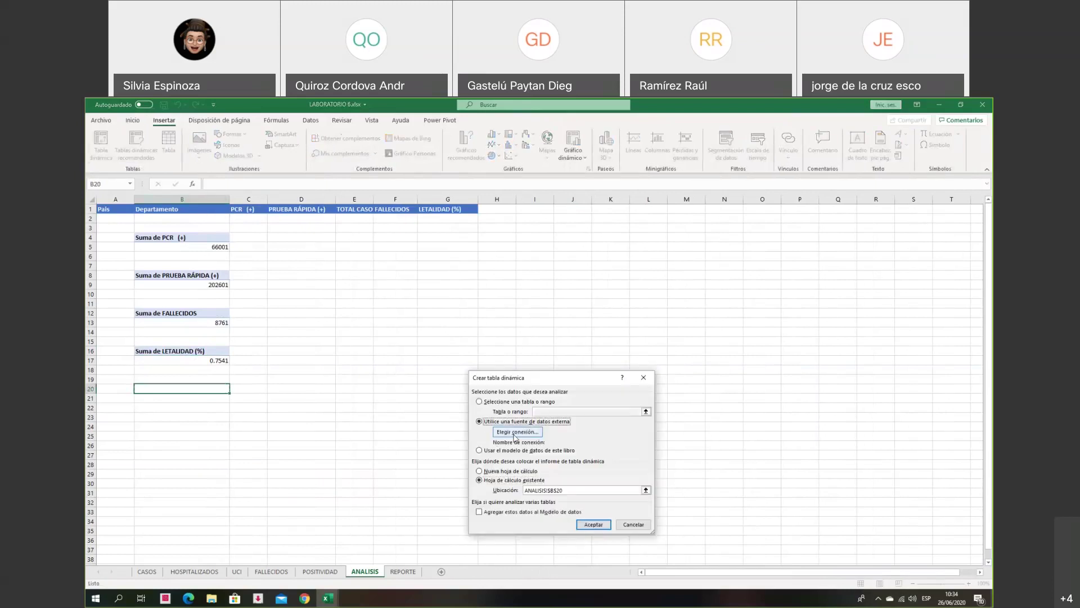
{"action": "left_click", "coordinate": [515, 432]}
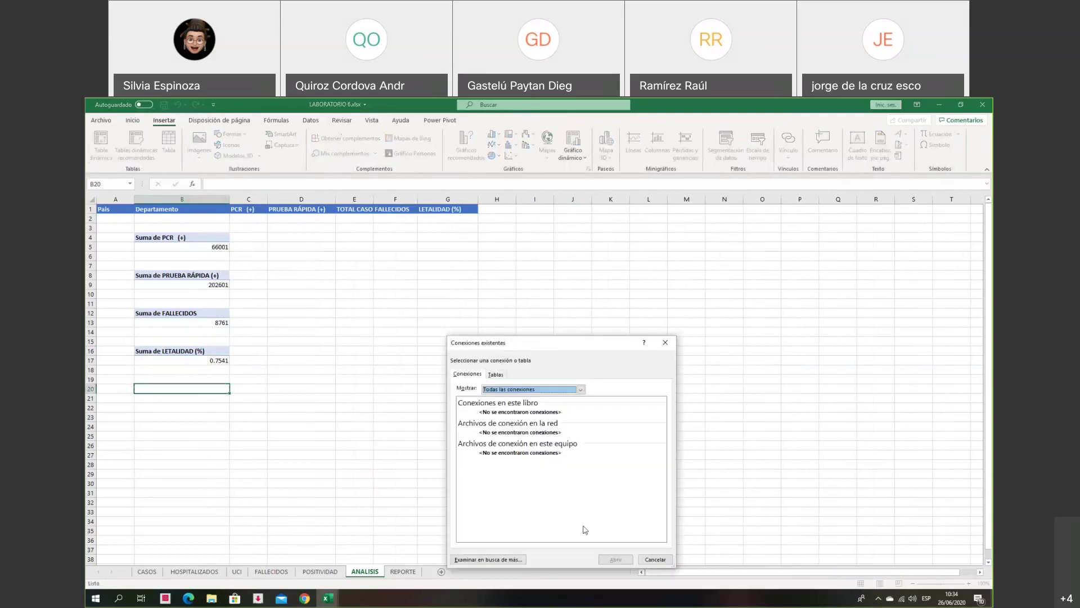
{"action": "left_click", "coordinate": [497, 374]}
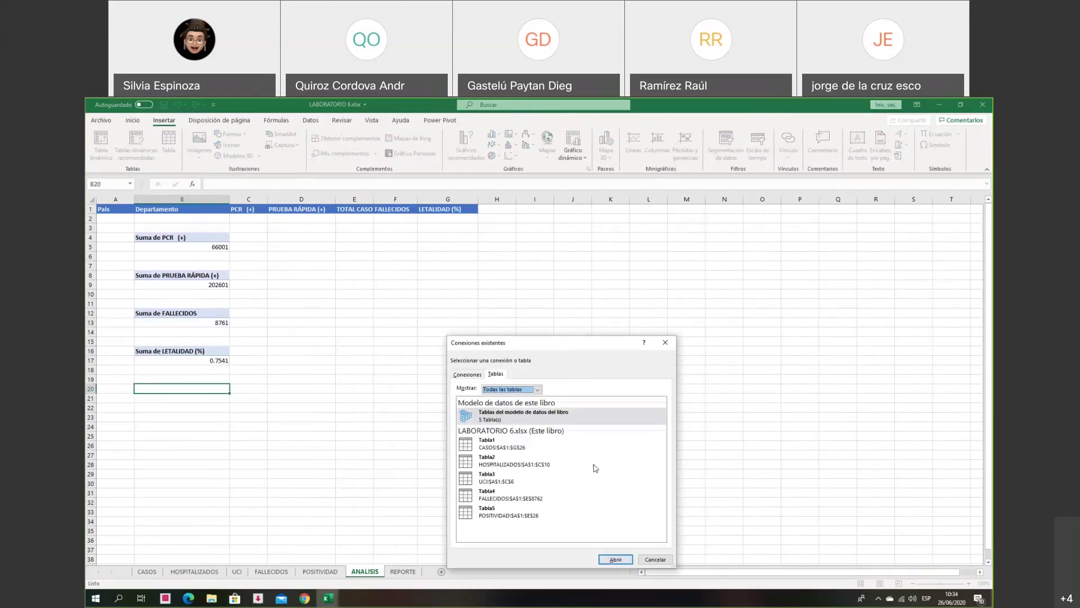
{"action": "left_click", "coordinate": [540, 417]}
{"action": "left_click", "coordinate": [615, 559]}
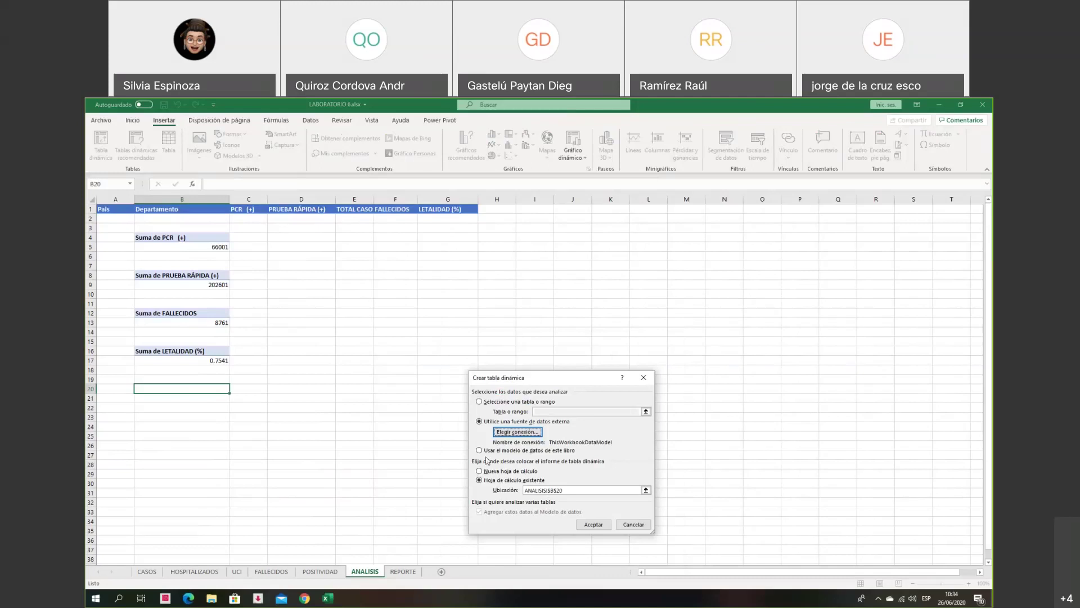
{"action": "left_click", "coordinate": [593, 525]}
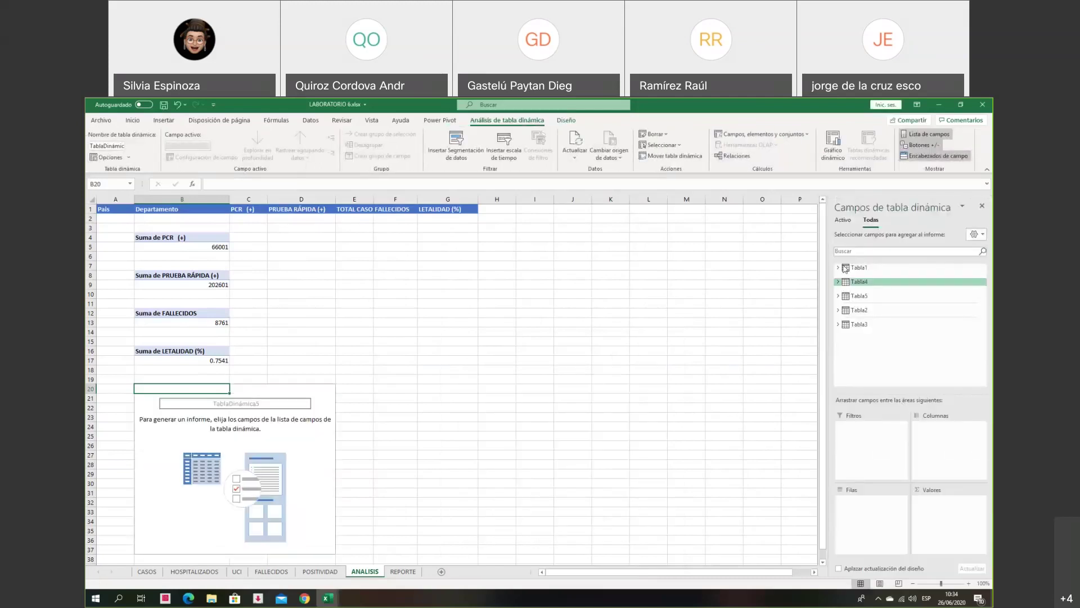
- Add the Departamento field of Tabla1 to the values of the pivot table at B20, and leave the pivot table
{"action": "left_click", "coordinate": [843, 268]}
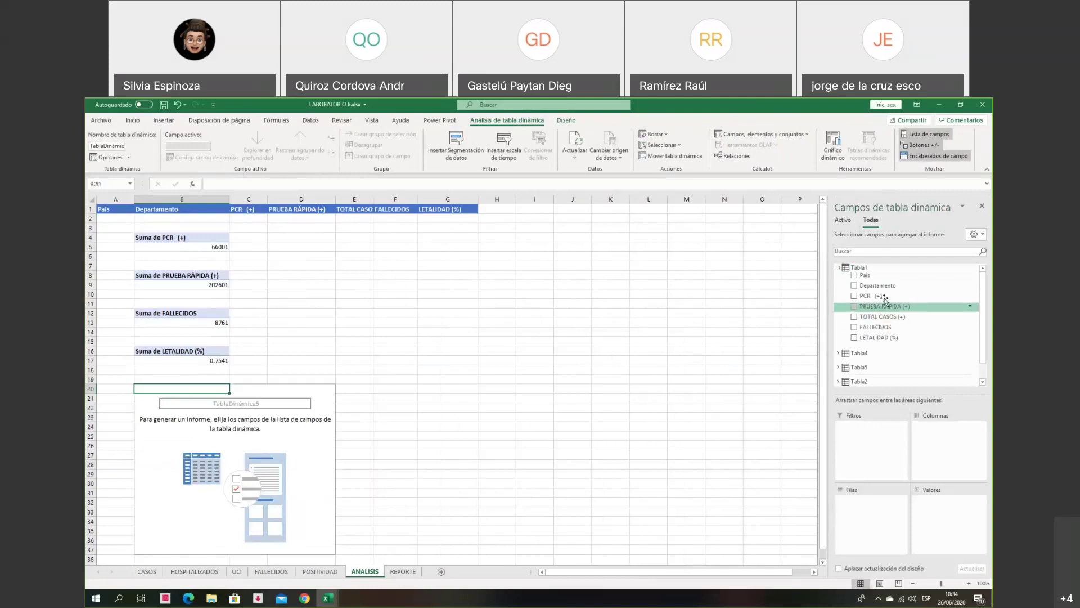
{"action": "left_click_drag", "start_coordinate": [884, 290], "coordinate": [951, 540]}
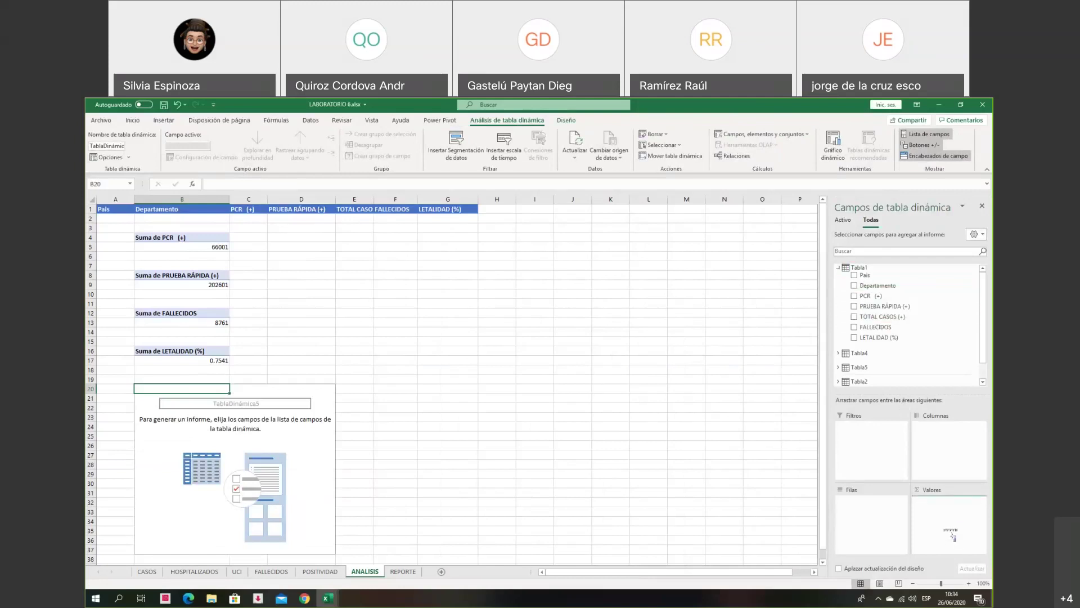
{"action": "left_click", "coordinate": [631, 482]}
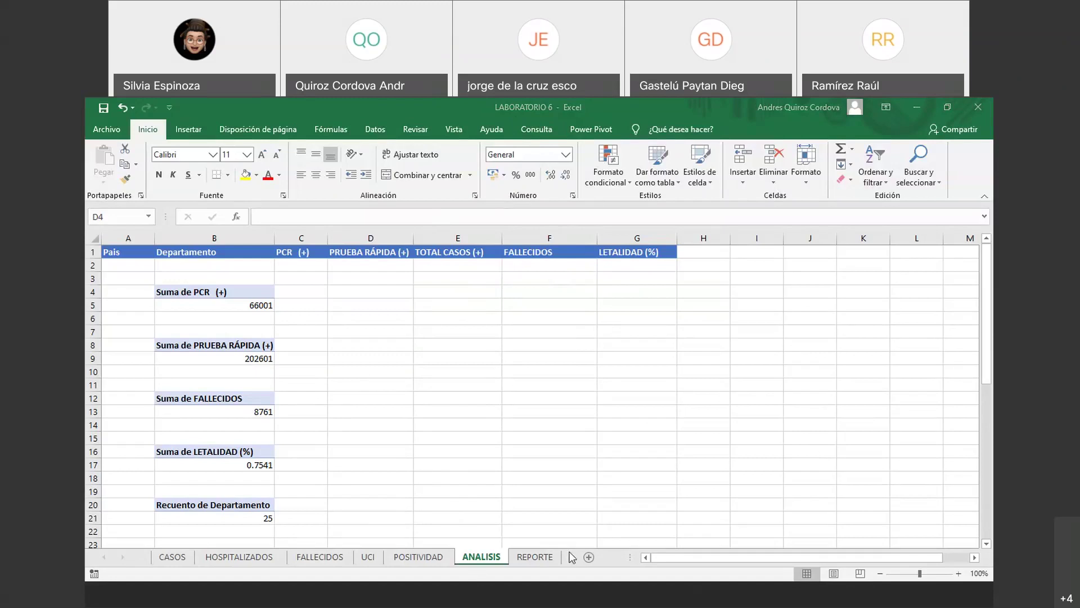
- Go to the REPORTE sheet and select cell C2
{"action": "left_click", "coordinate": [526, 558]}
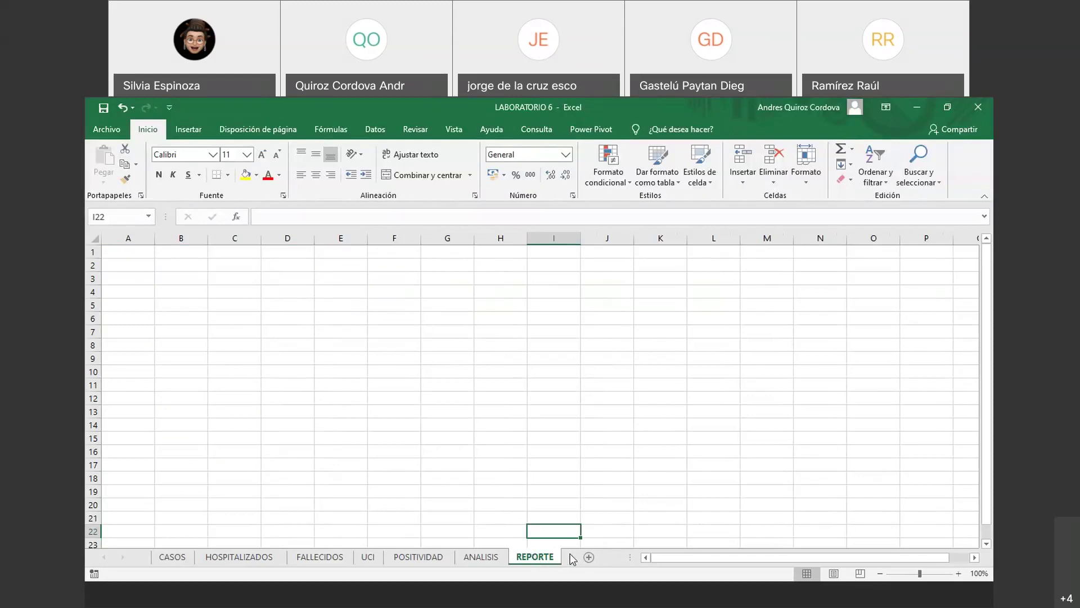
{"action": "double_click", "coordinate": [545, 559]}
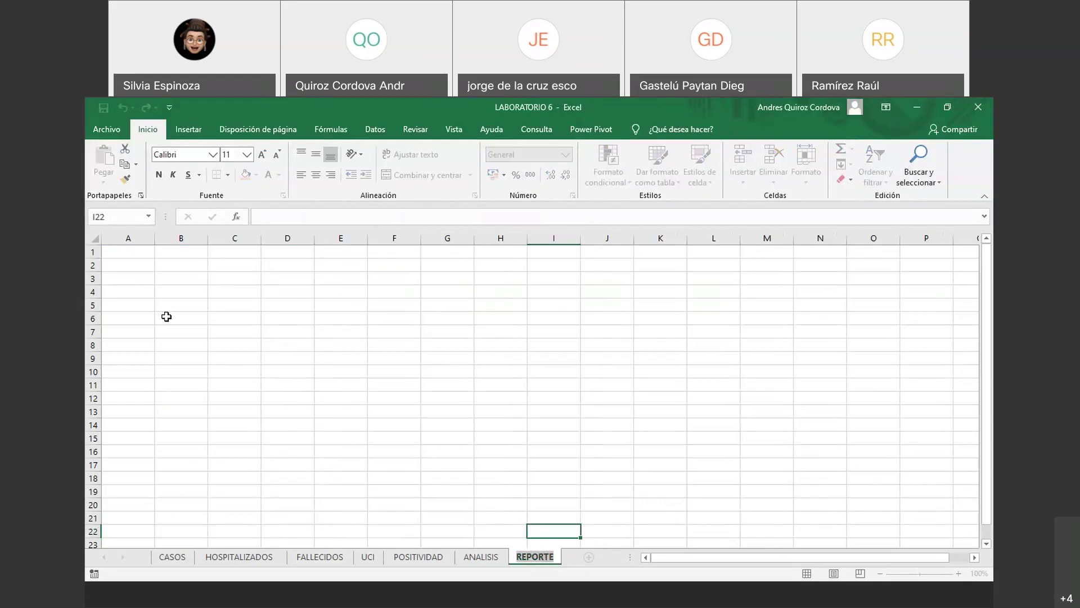
{"action": "left_click", "coordinate": [226, 265]}
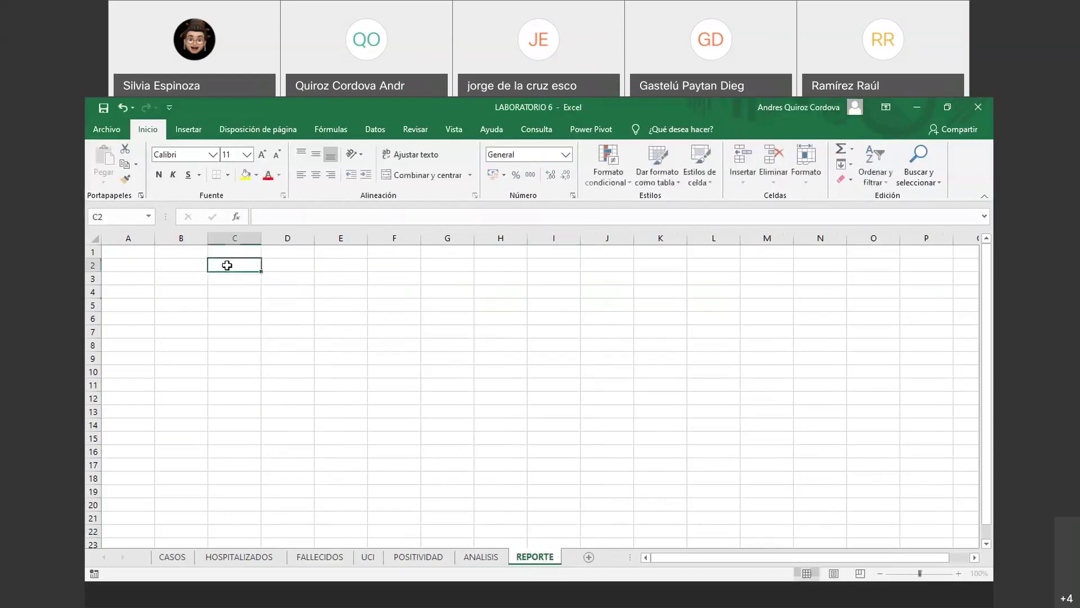
{"action": "double_click", "coordinate": [241, 265]}
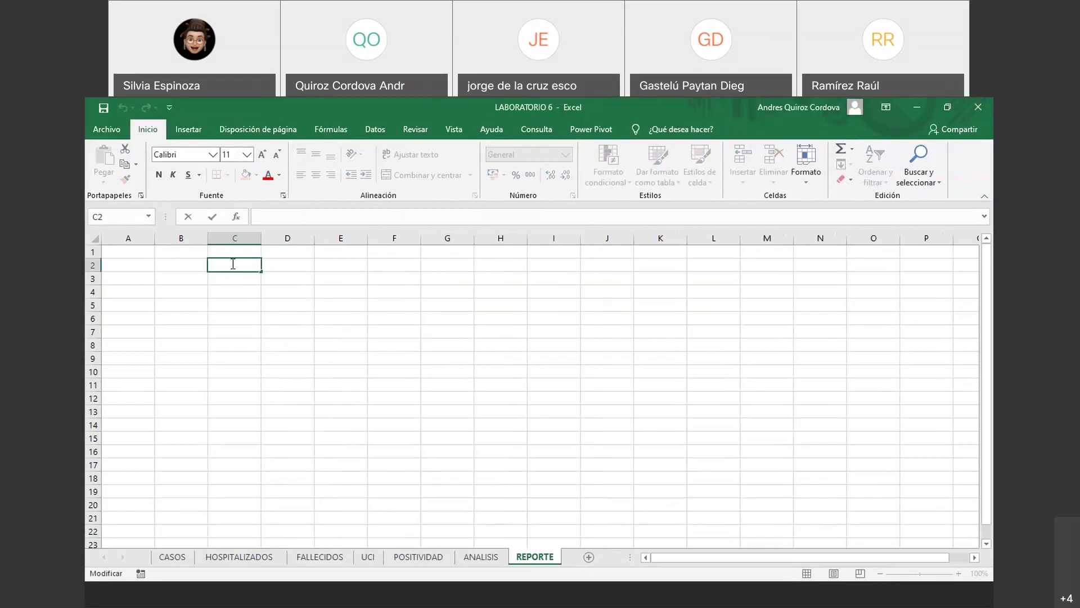
{"action": "key", "text": "Escape"}
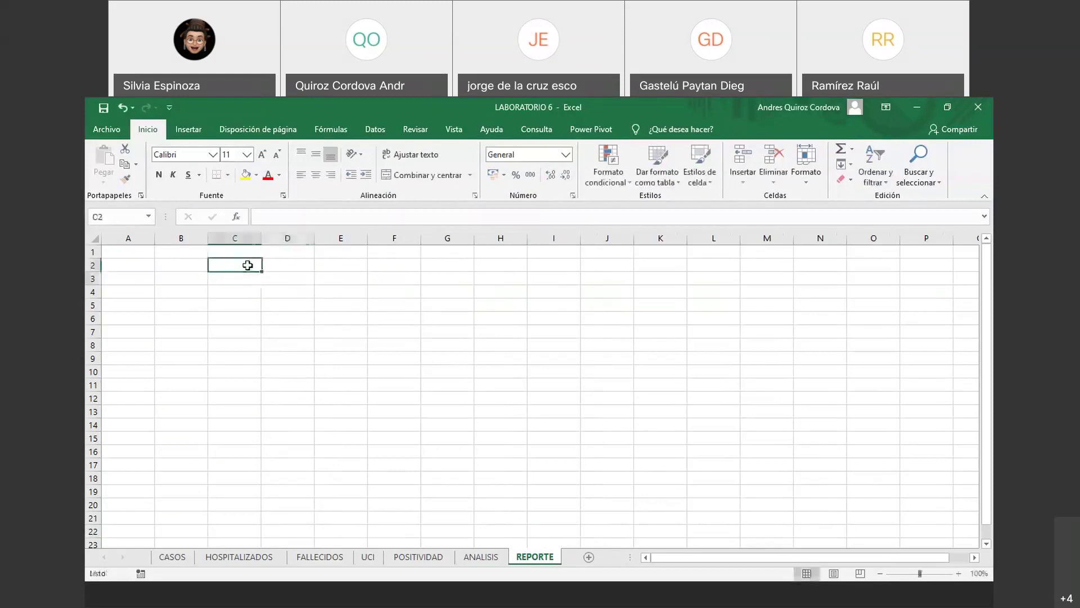
{"action": "double_click", "coordinate": [249, 264]}
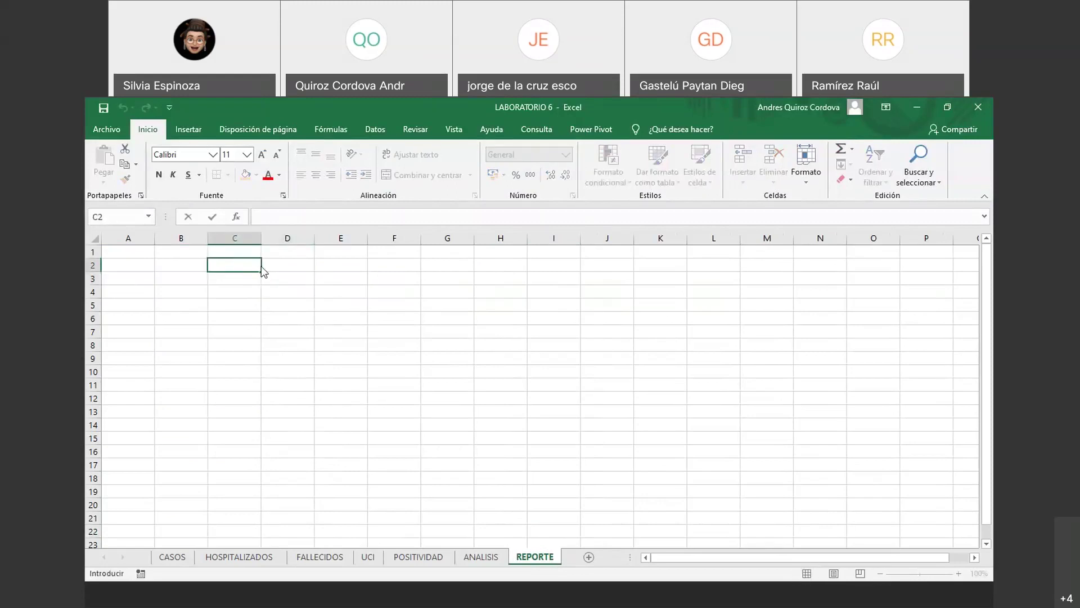
{"action": "key", "text": "Escape"}
{"action": "double_click", "coordinate": [242, 265]}
{"action": "left_click", "coordinate": [225, 281]}
{"action": "left_click", "coordinate": [232, 266]}
{"action": "double_click", "coordinate": [256, 267]}
{"action": "left_click", "coordinate": [256, 266]}
{"action": "left_click", "coordinate": [253, 277]}
{"action": "left_click", "coordinate": [253, 265]}
- Merge and center cells C2:J4 of the REPORTE sheet and enter the title "Total de casos positivo por departamento" there
{"action": "left_click_drag", "start_coordinate": [253, 265], "coordinate": [591, 287]}
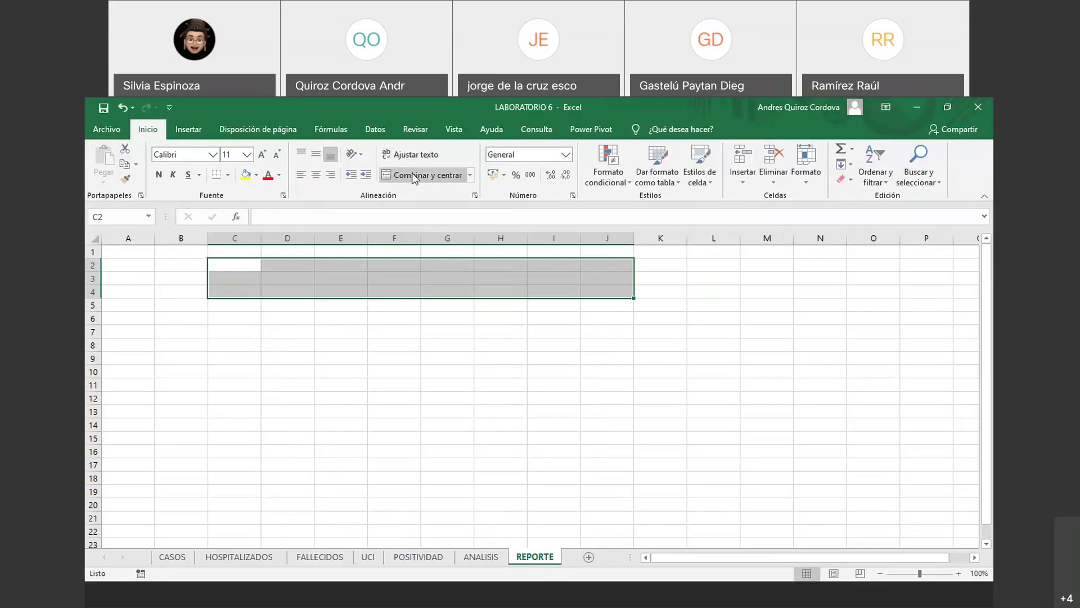
{"action": "left_click", "coordinate": [469, 177]}
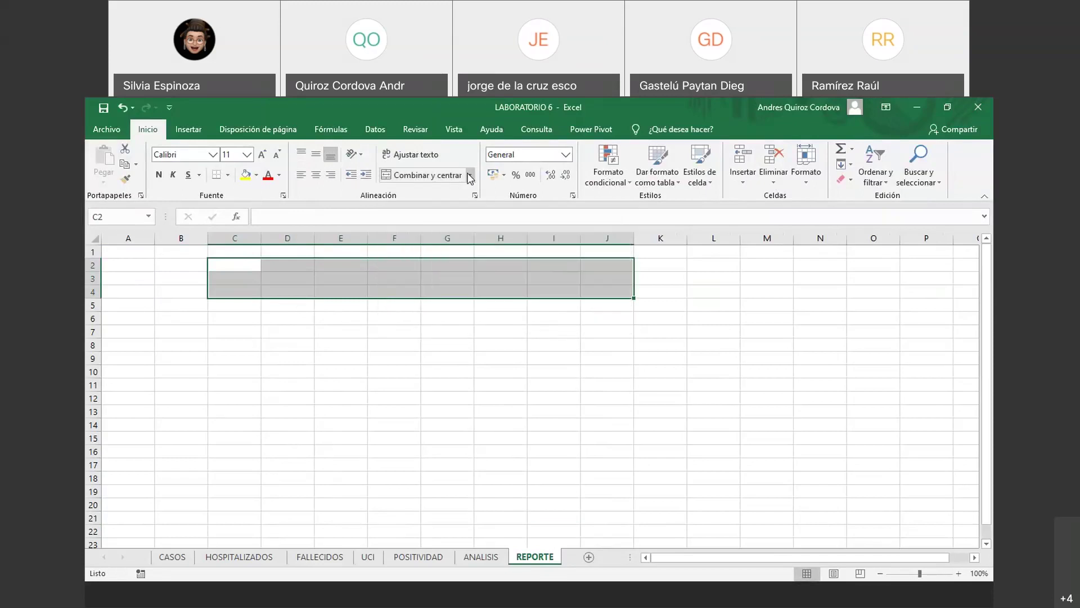
{"action": "left_click", "coordinate": [458, 176]}
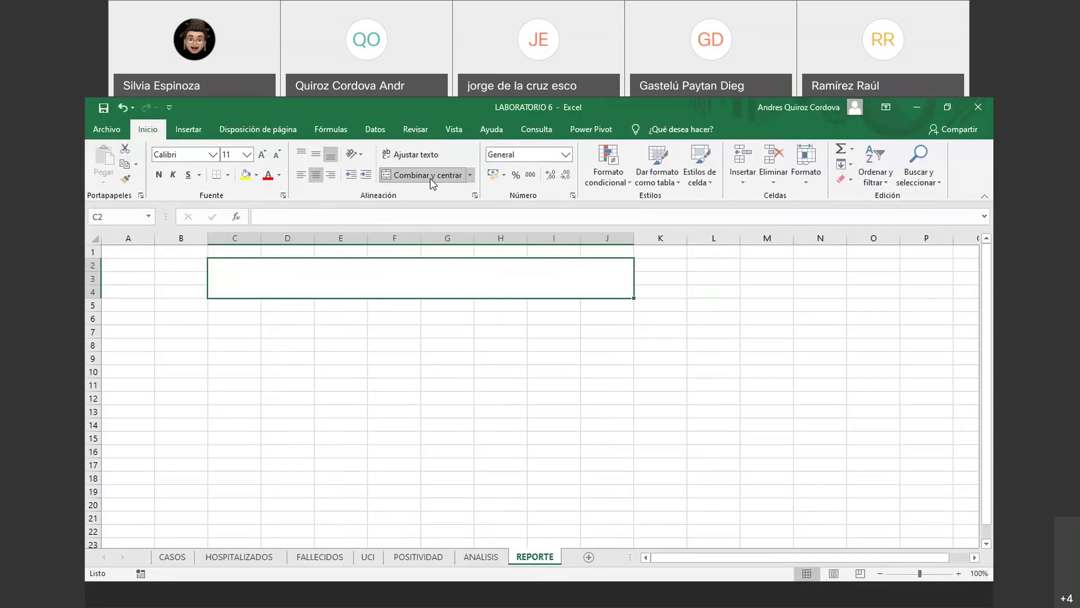
{"action": "double_click", "coordinate": [330, 274]}
{"action": "type", "text": "Total de casos positivo por departamento"}
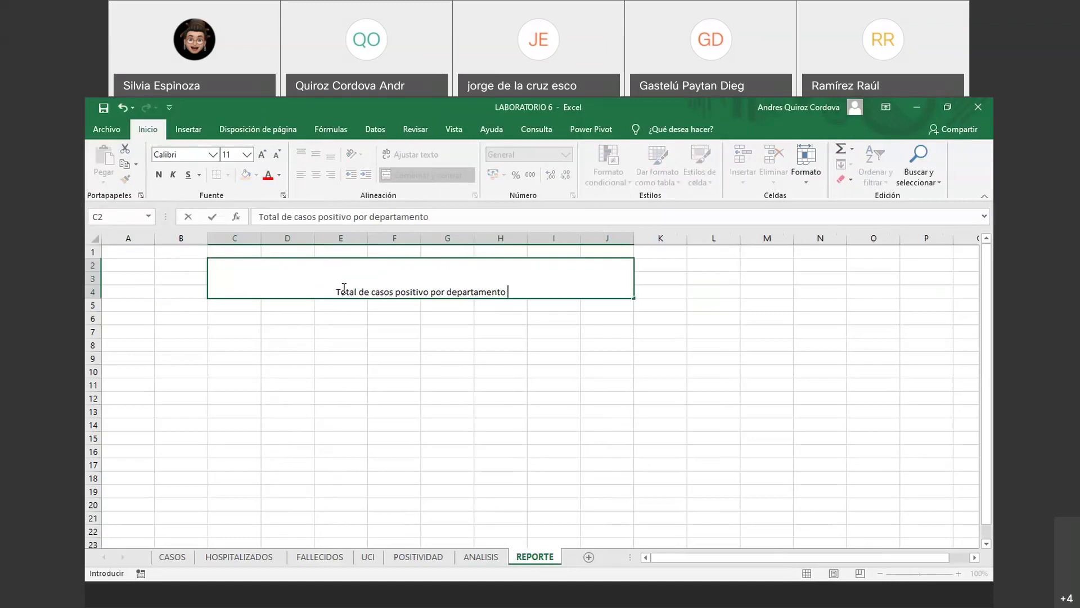
- Increase the font size of the report title text to 22
{"action": "left_click_drag", "start_coordinate": [335, 291], "coordinate": [209, 292]}
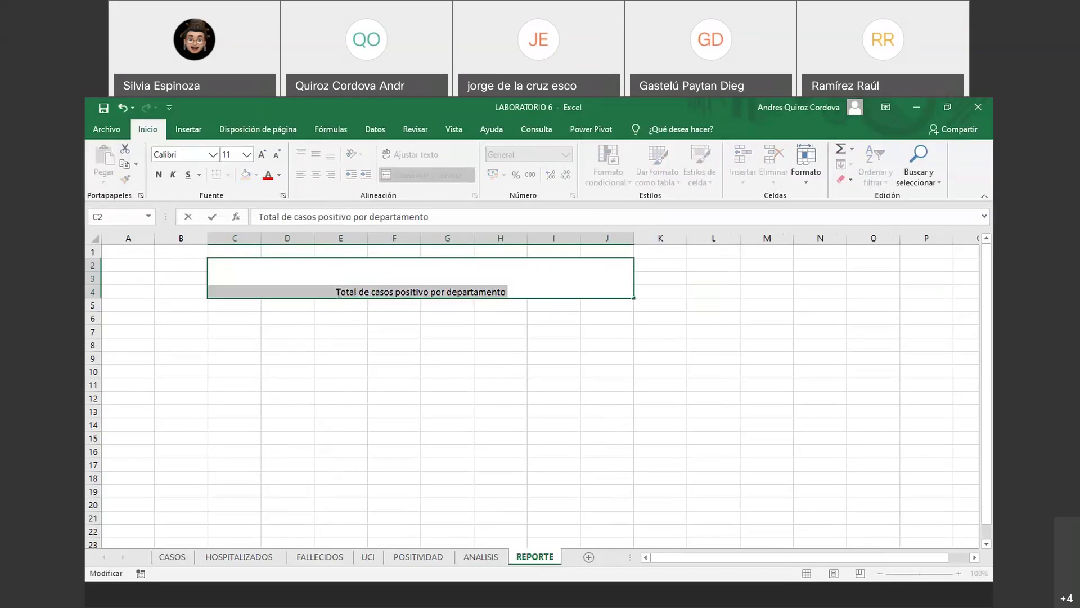
{"action": "left_click", "coordinate": [262, 154]}
{"action": "left_click", "coordinate": [264, 155]}
{"action": "left_click", "coordinate": [264, 155]}
{"action": "left_click", "coordinate": [265, 156]}
{"action": "left_click", "coordinate": [264, 156]}
{"action": "left_click", "coordinate": [264, 155]}
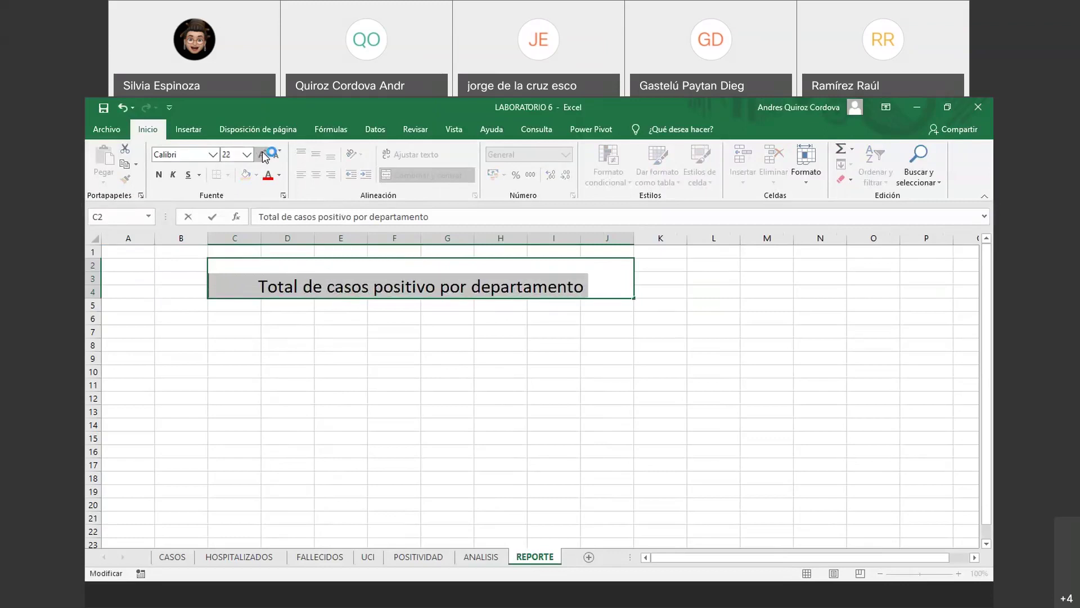
{"action": "left_click", "coordinate": [259, 284]}
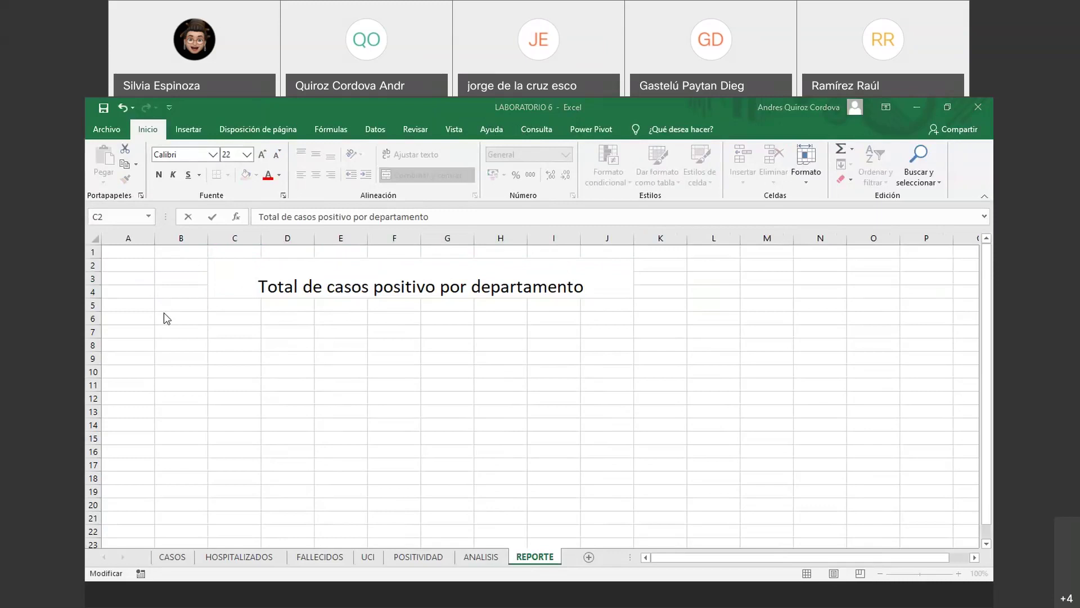
- Merge and center cells B6:E6 below the report title
{"action": "left_click", "coordinate": [186, 320]}
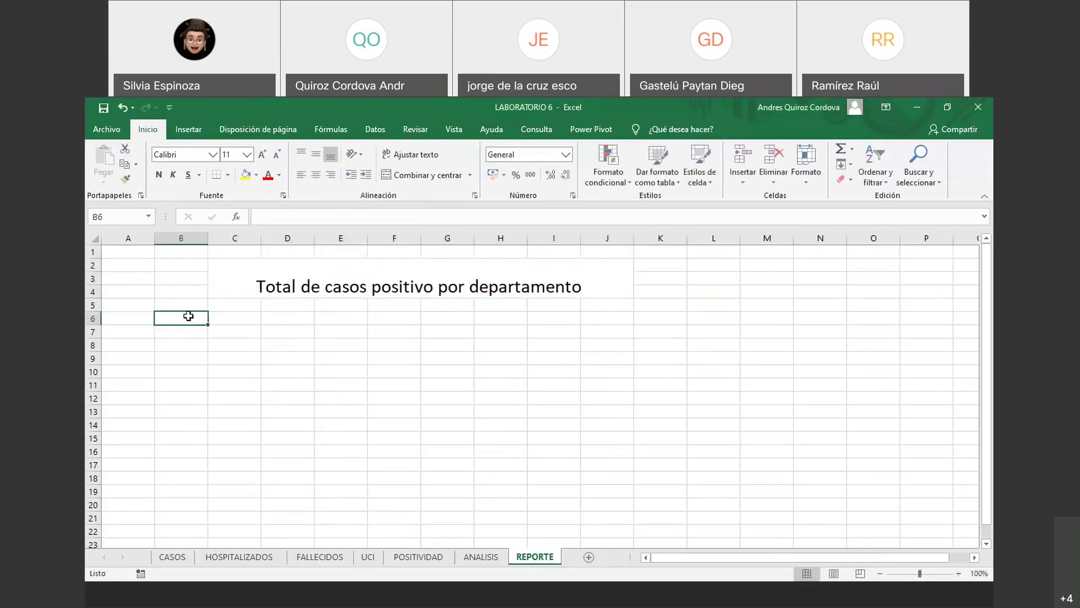
{"action": "left_click_drag", "start_coordinate": [188, 321], "coordinate": [336, 321]}
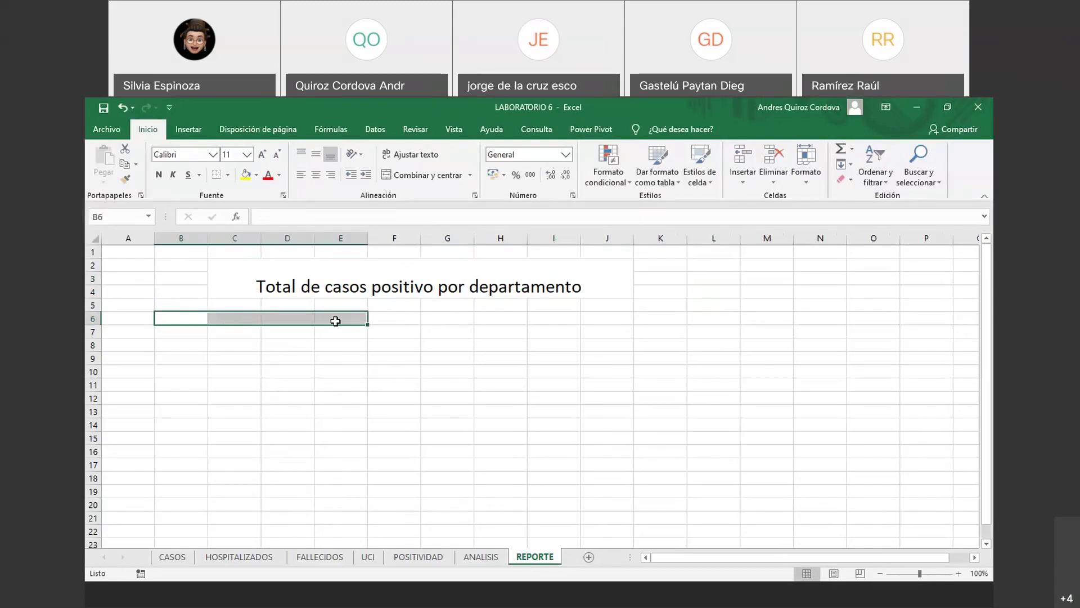
{"action": "left_click", "coordinate": [425, 171]}
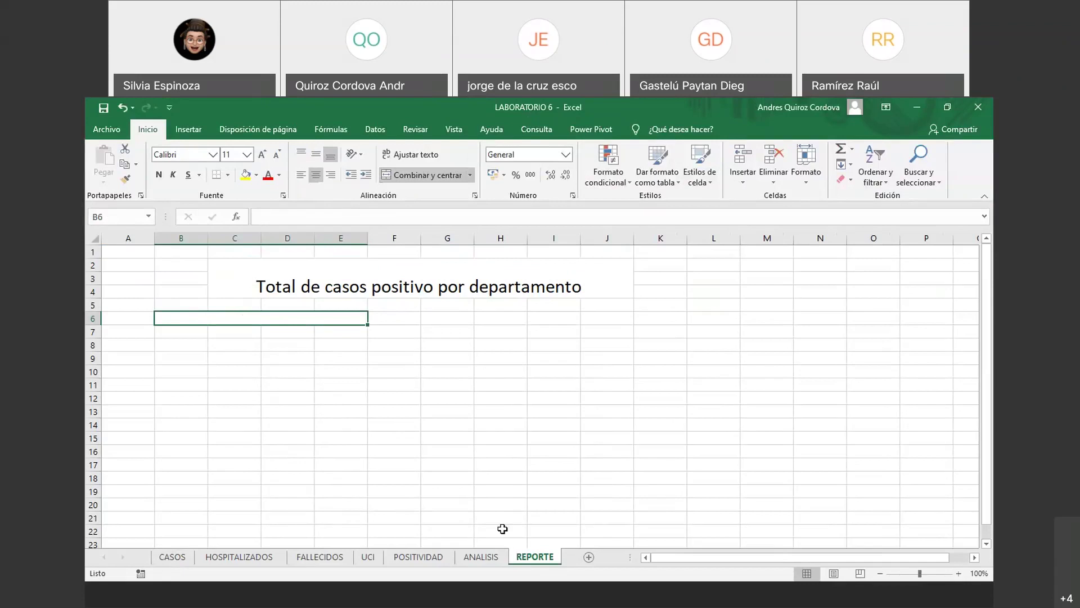
- Check the pivot headers on ANALISIS and enter the heading "PCR (+)" in merged cell B6:E6 of REPORTE
{"action": "left_click", "coordinate": [481, 556]}
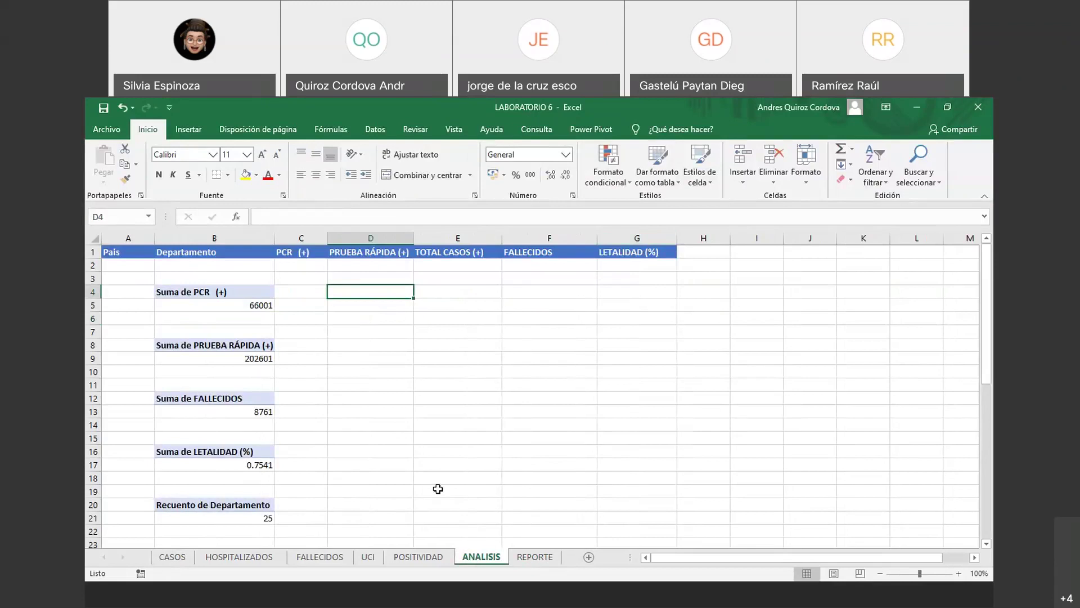
{"action": "left_click", "coordinate": [537, 557]}
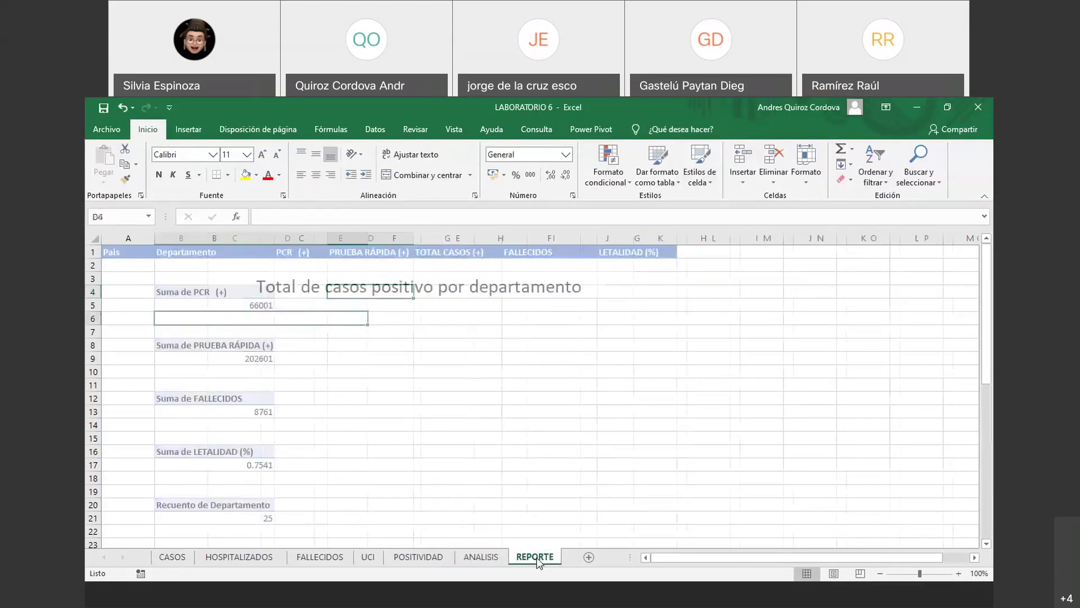
{"action": "type", "text": "PCR"}
{"action": "key", "text": "BackSpace"}
{"action": "type", "text": "R +"}
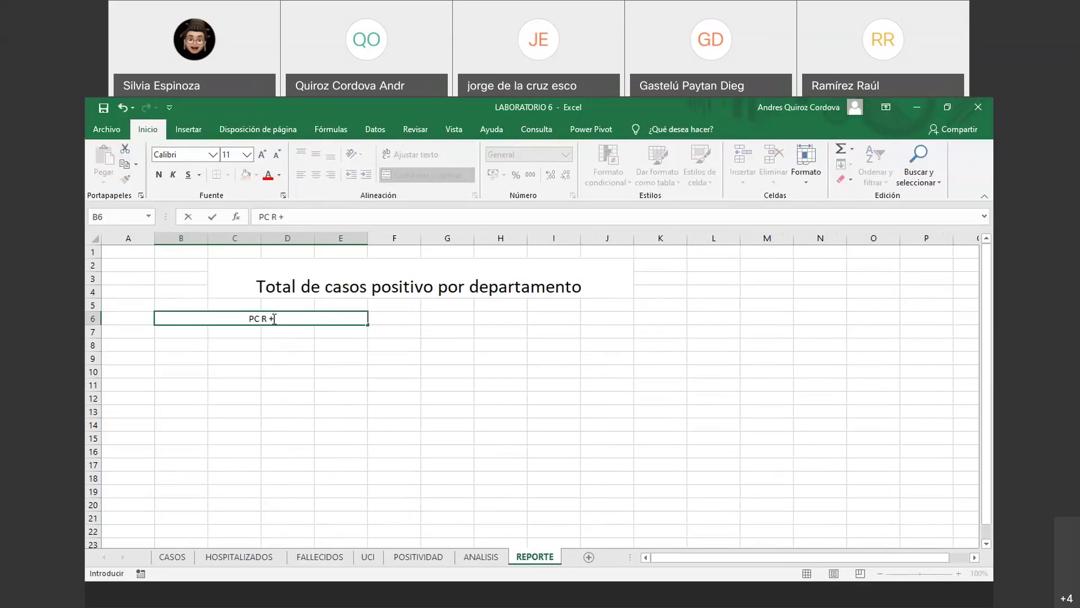
{"action": "type", "text": ")"}
{"action": "key", "text": "Left"}
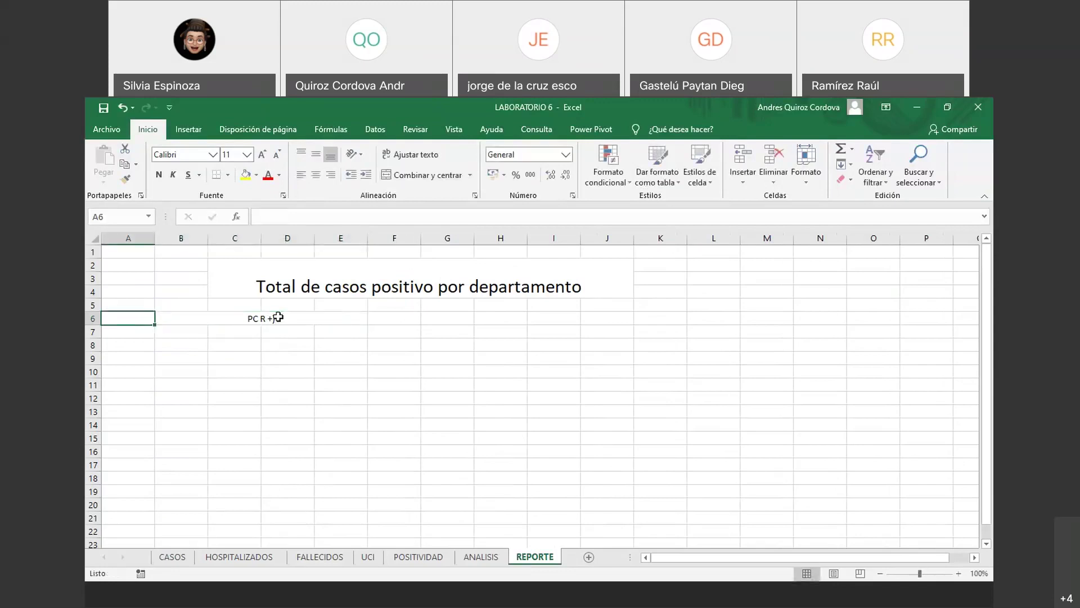
{"action": "left_click", "coordinate": [278, 317]}
{"action": "double_click", "coordinate": [268, 318]}
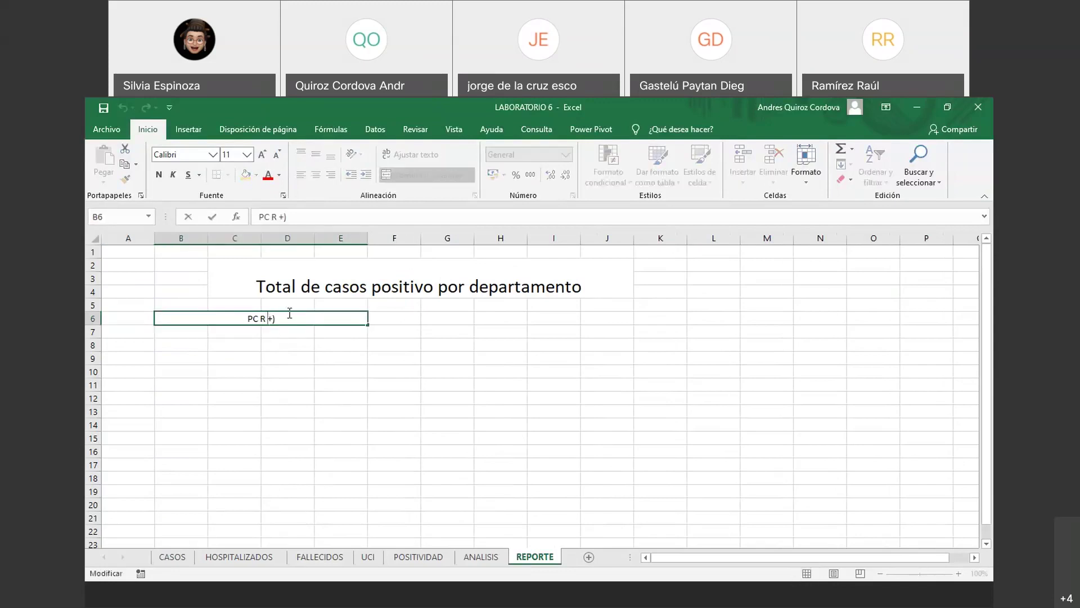
{"action": "type", "text": "("}
{"action": "key", "text": "Left"}
{"action": "key", "text": "BackSpace"}
{"action": "left_click", "coordinate": [338, 356]}
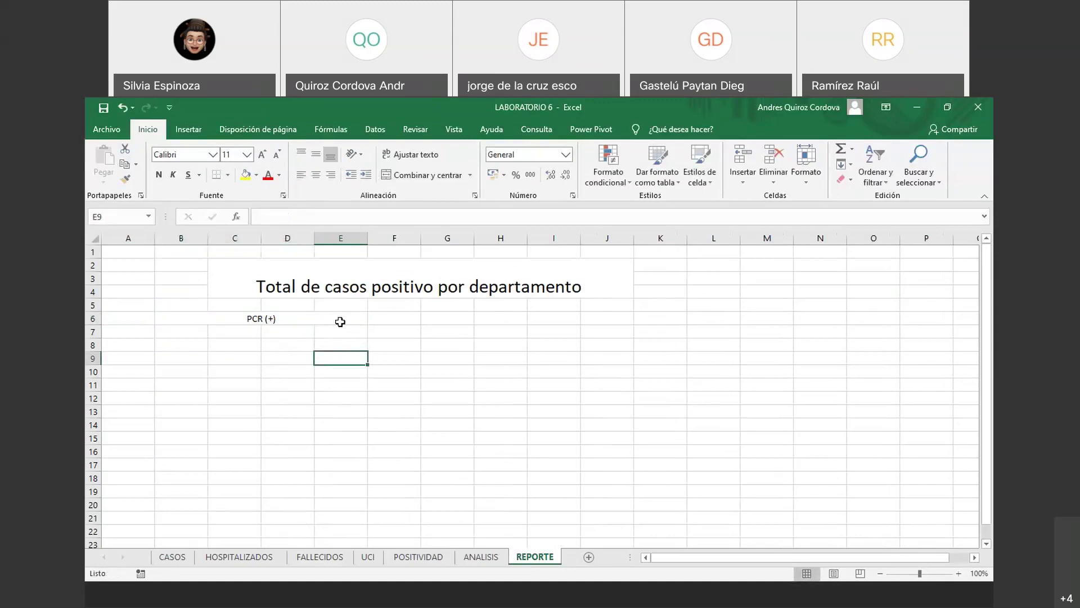
- Merge and center cells B7:E9 directly below the "PCR (+)" heading on REPORTE
{"action": "left_click", "coordinate": [340, 321]}
{"action": "left_click", "coordinate": [225, 336]}
{"action": "left_click", "coordinate": [163, 330]}
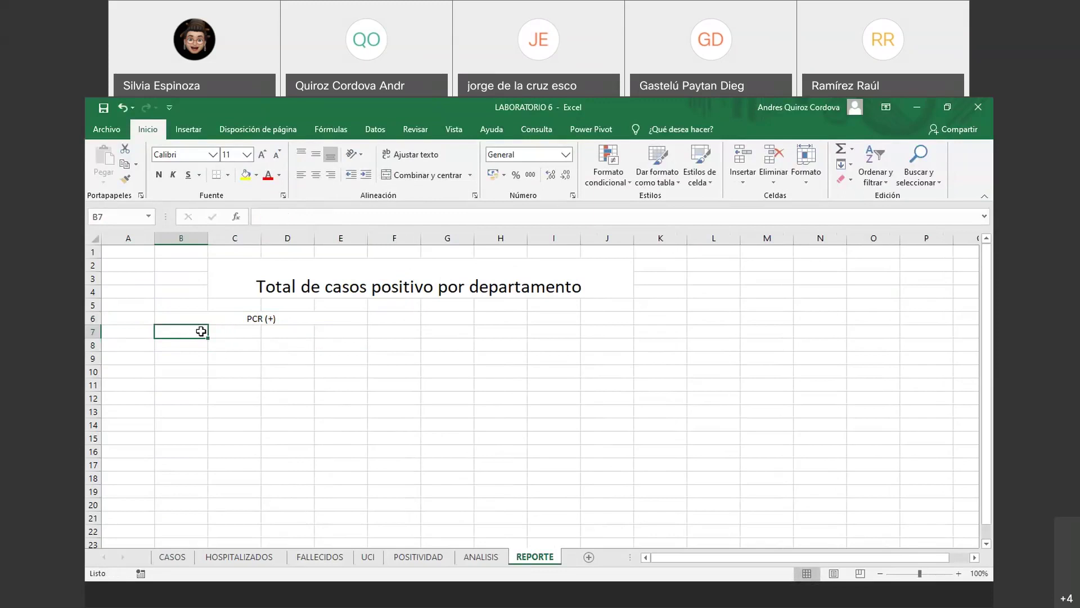
{"action": "left_click_drag", "start_coordinate": [201, 331], "coordinate": [356, 356]}
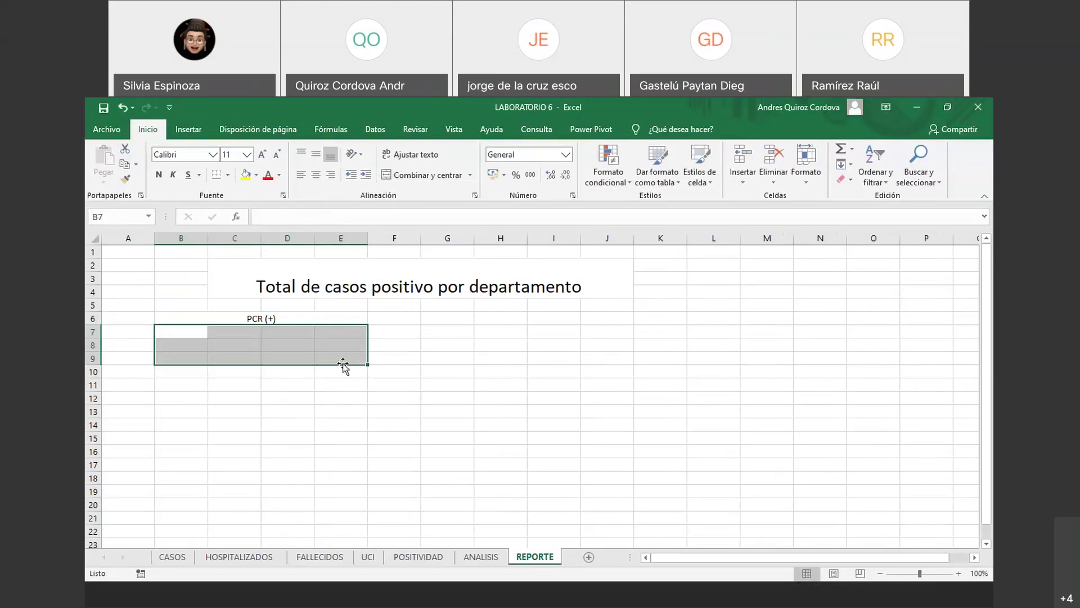
{"action": "left_click", "coordinate": [439, 179]}
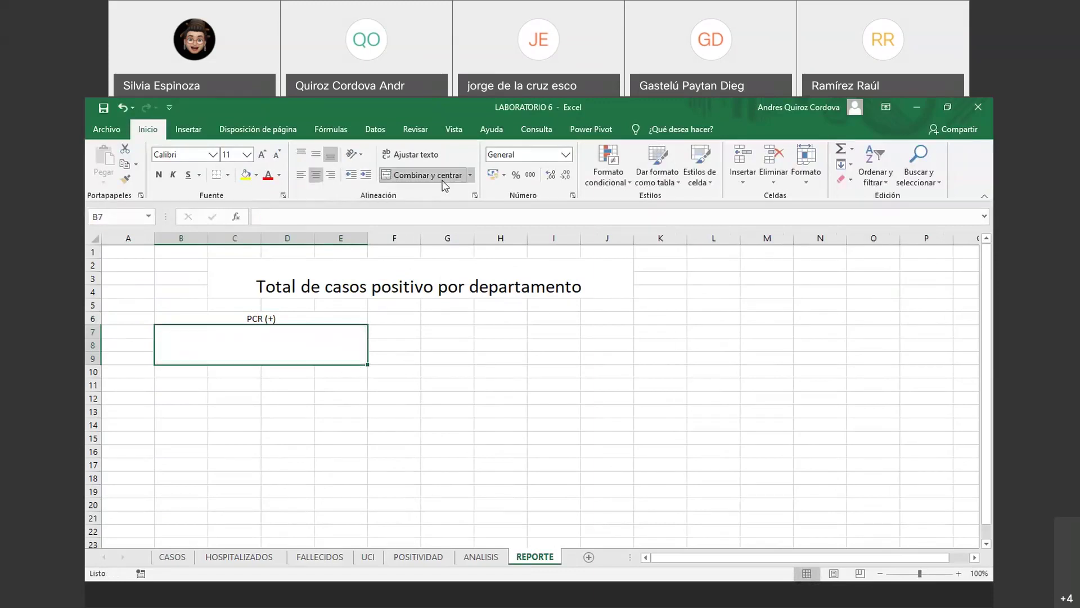
- Enter a formula in merged cell B7:E9 of REPORTE that links to the Suma de PCR (+) pivot value in ANALISIS cell B5
{"action": "double_click", "coordinate": [247, 346]}
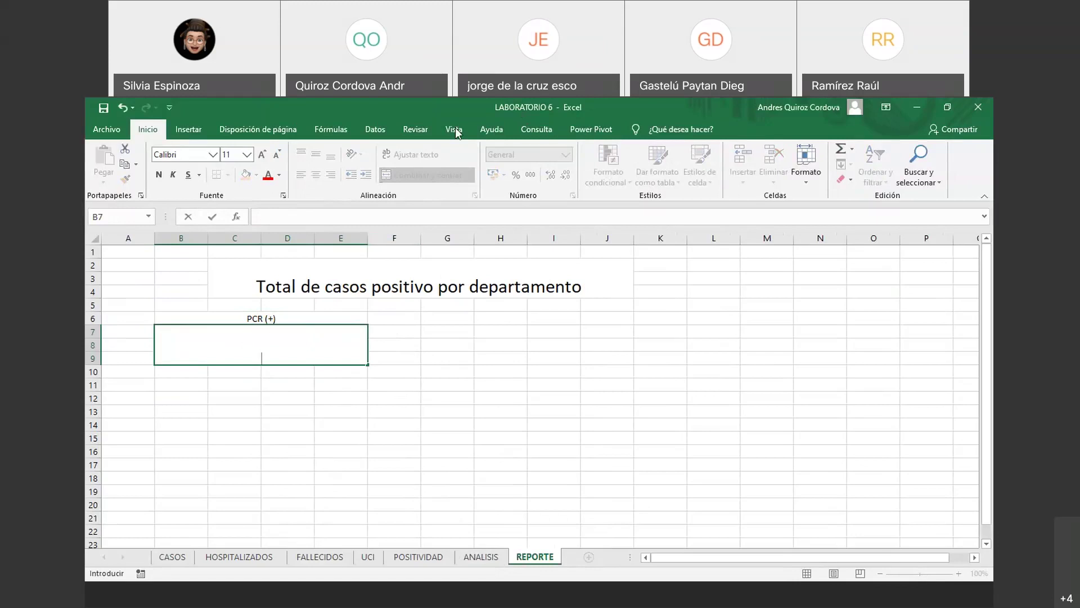
{"action": "type", "text": "="}
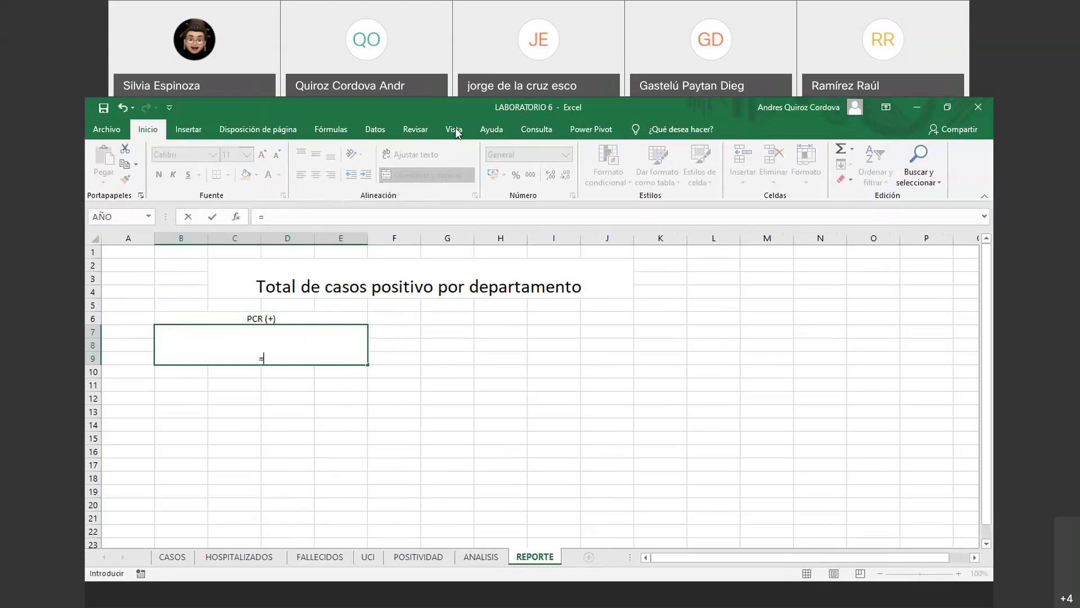
{"action": "left_click", "coordinate": [473, 559]}
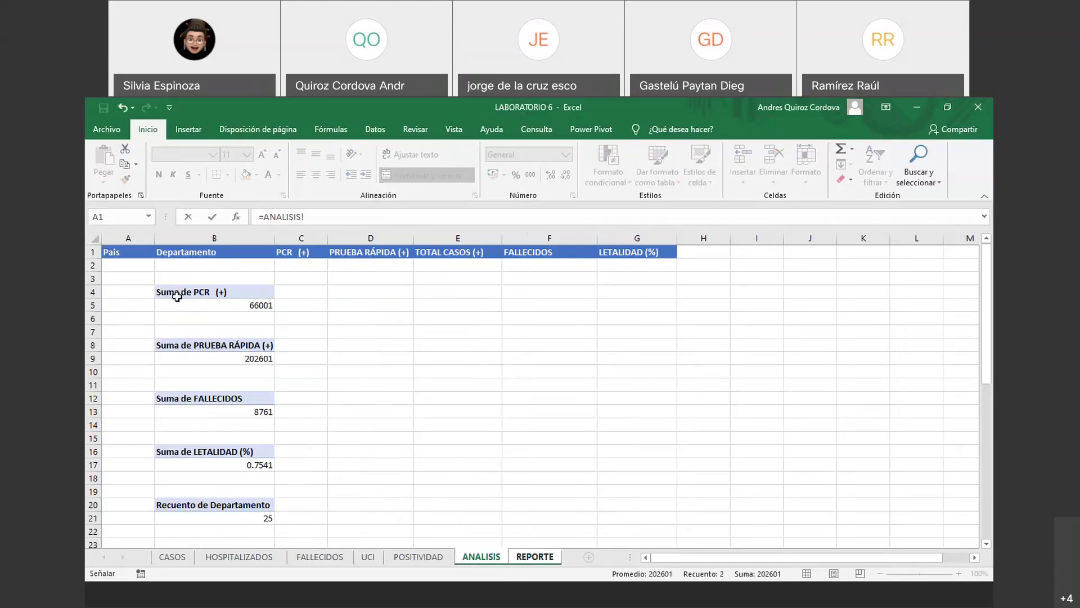
{"action": "left_click", "coordinate": [209, 309]}
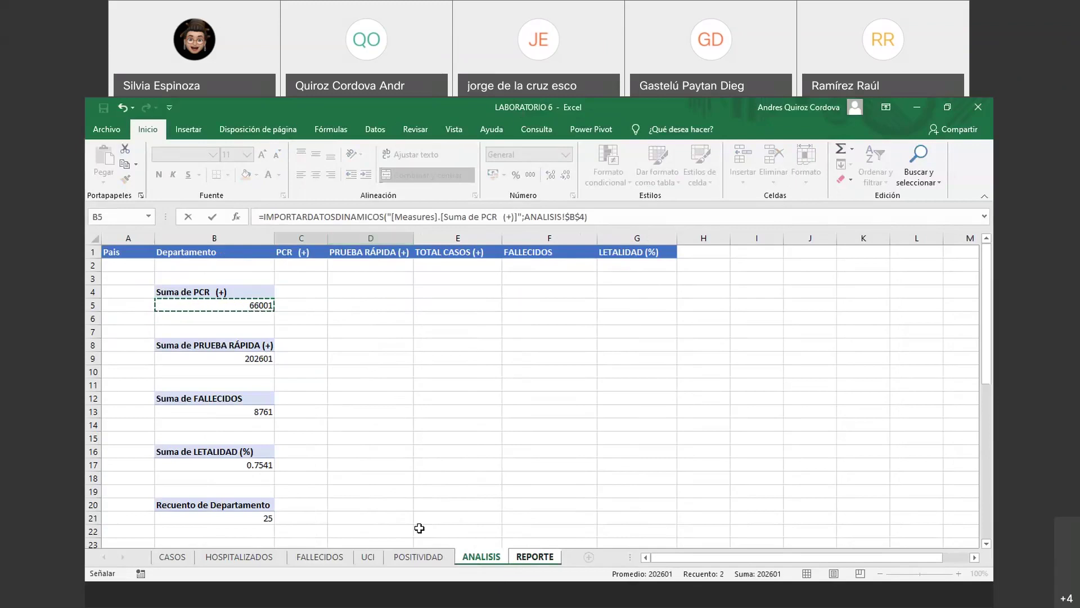
{"action": "left_click", "coordinate": [532, 557]}
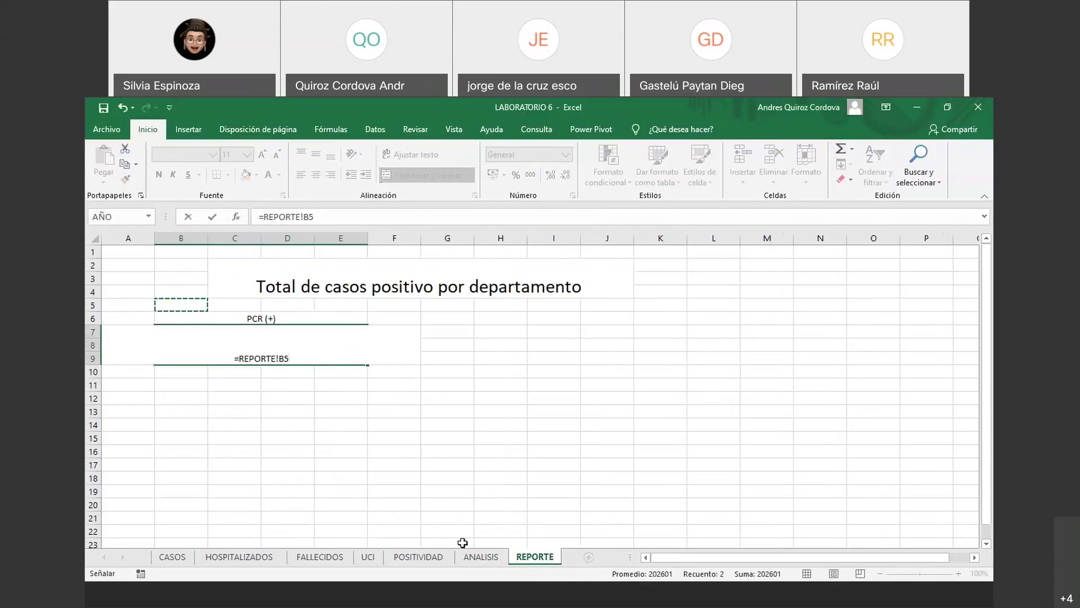
{"action": "left_click", "coordinate": [481, 556]}
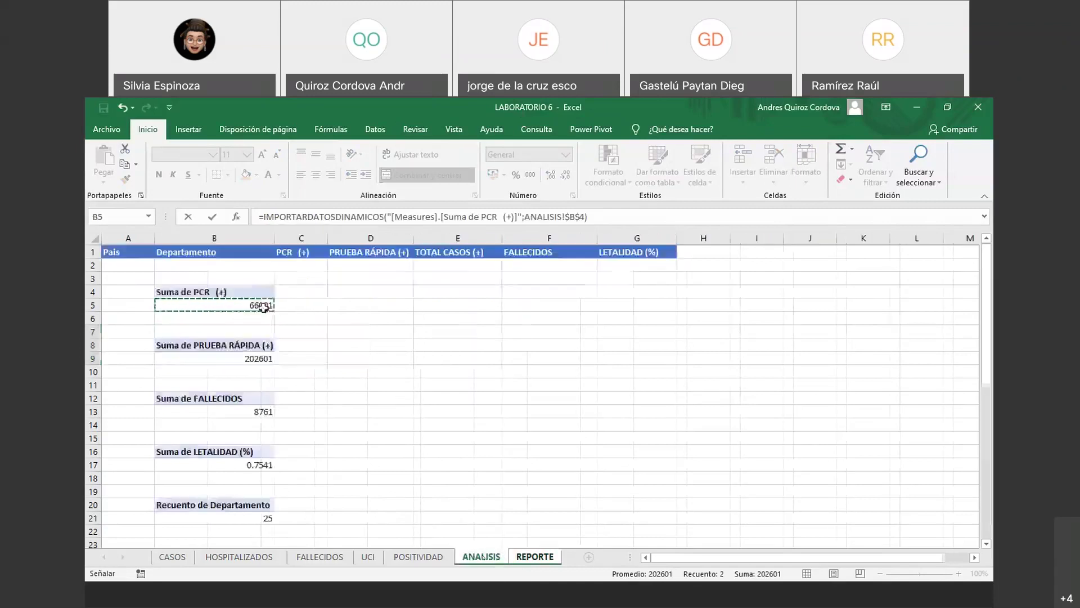
{"action": "left_click", "coordinate": [535, 556]}
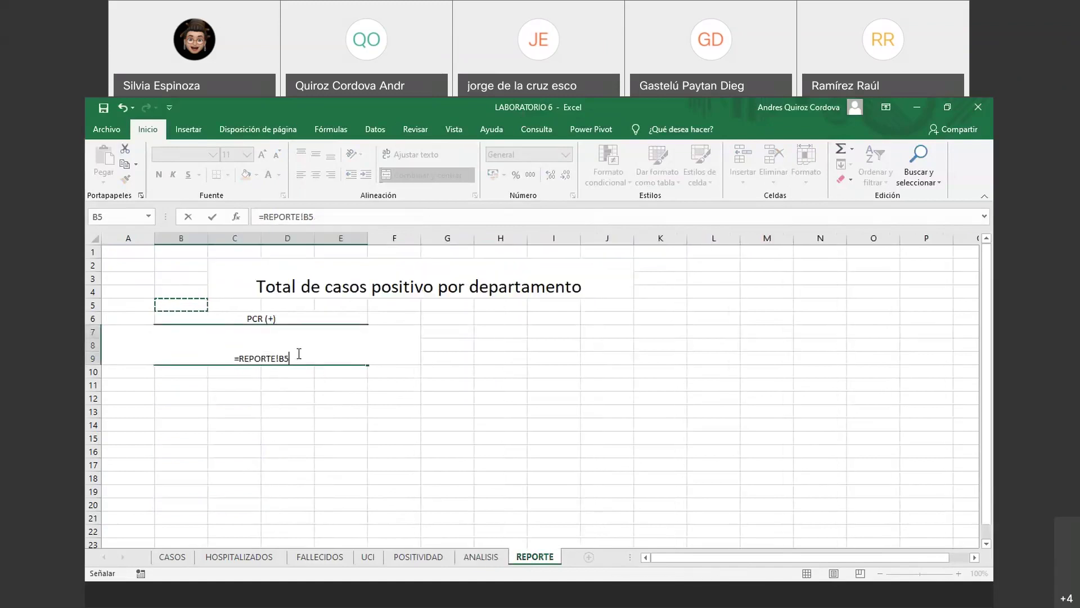
{"action": "left_click_drag", "start_coordinate": [293, 358], "coordinate": [240, 358]}
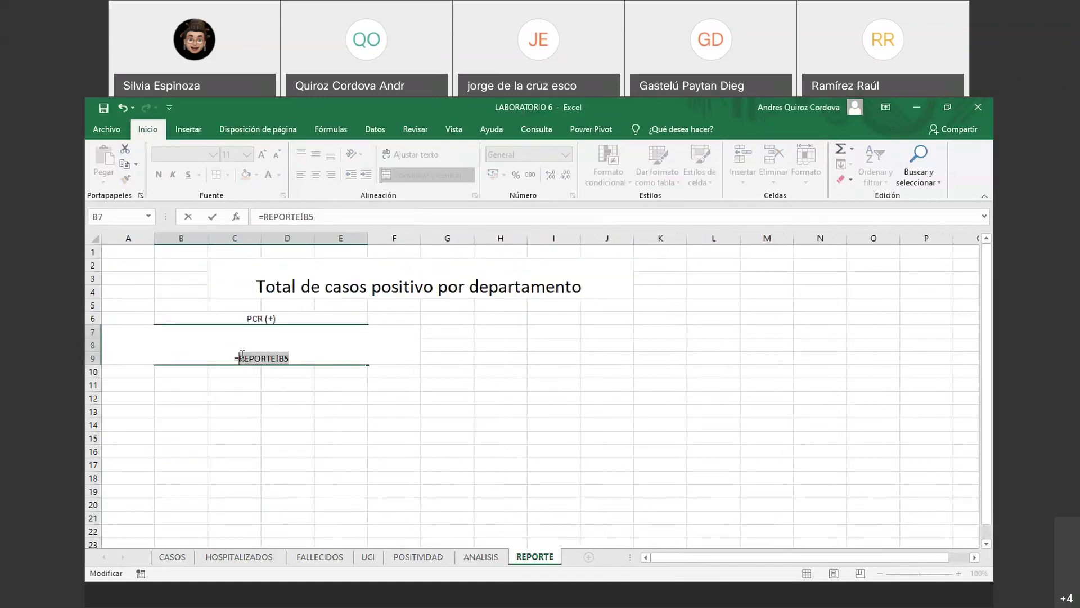
{"action": "key", "text": "BackSpace"}
{"action": "left_click", "coordinate": [484, 557]}
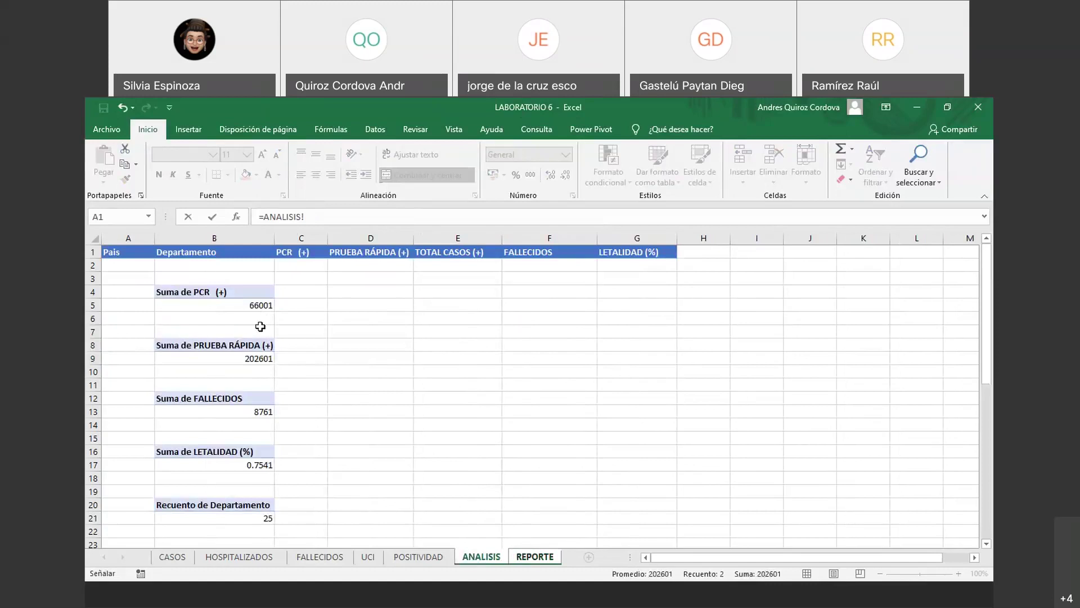
{"action": "left_click", "coordinate": [256, 305]}
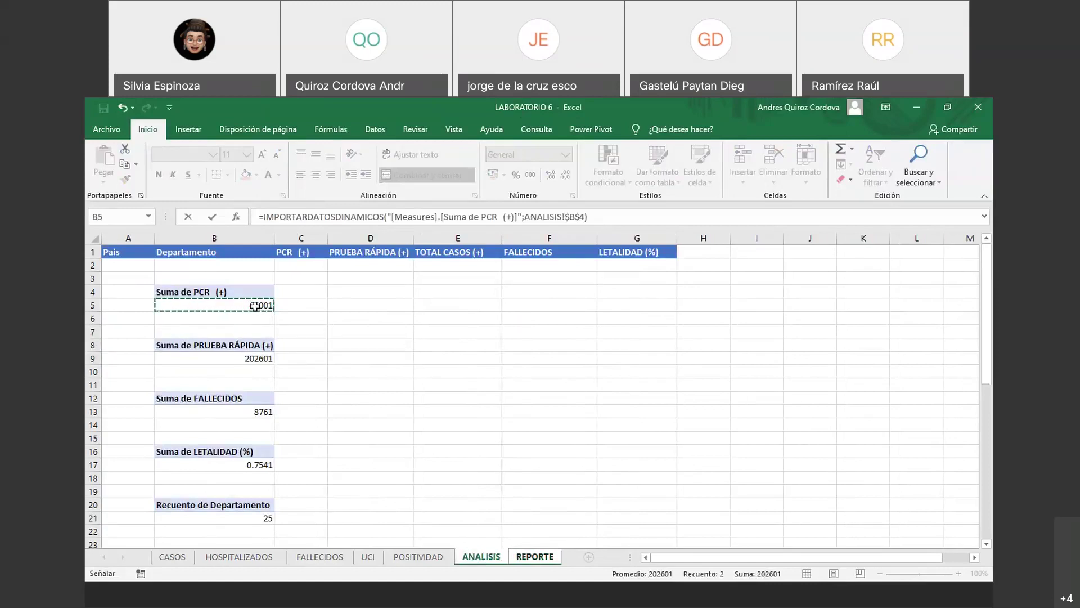
{"action": "key", "text": "Return"}
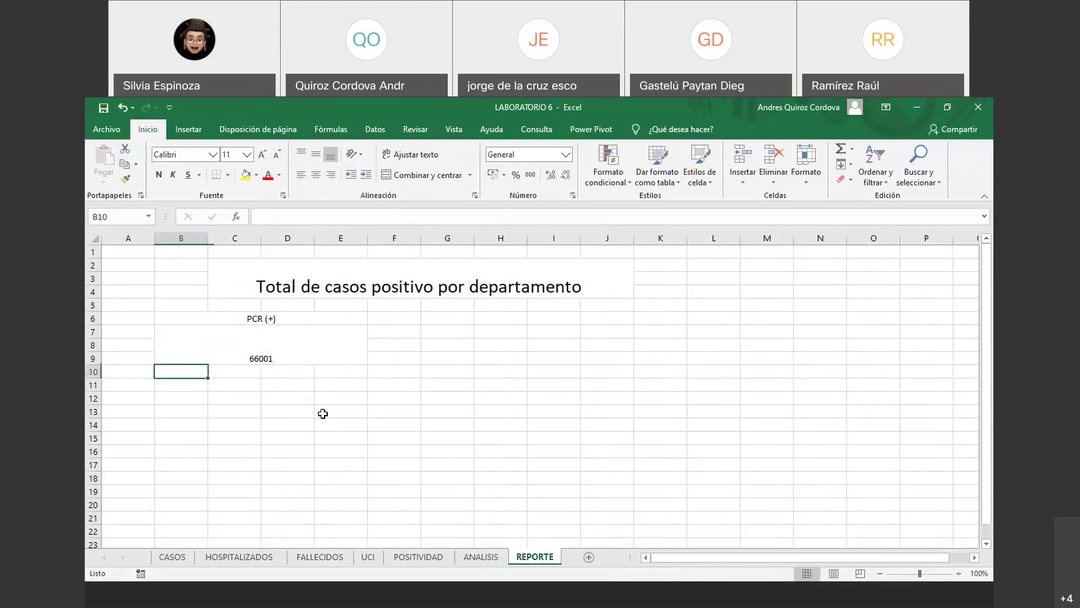
{"action": "left_click", "coordinate": [307, 359]}
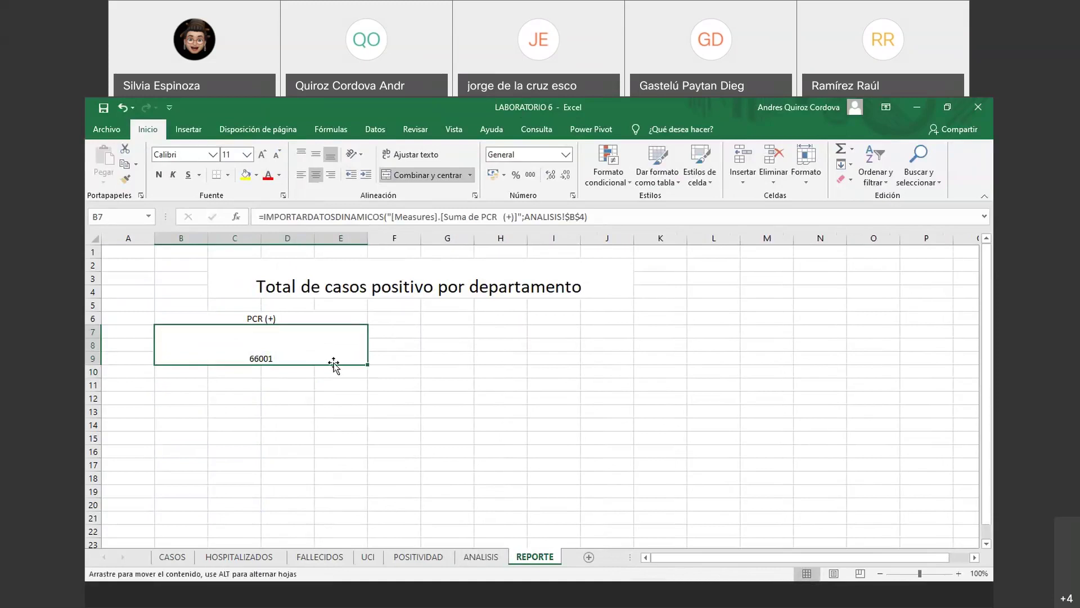
{"action": "double_click", "coordinate": [272, 358]}
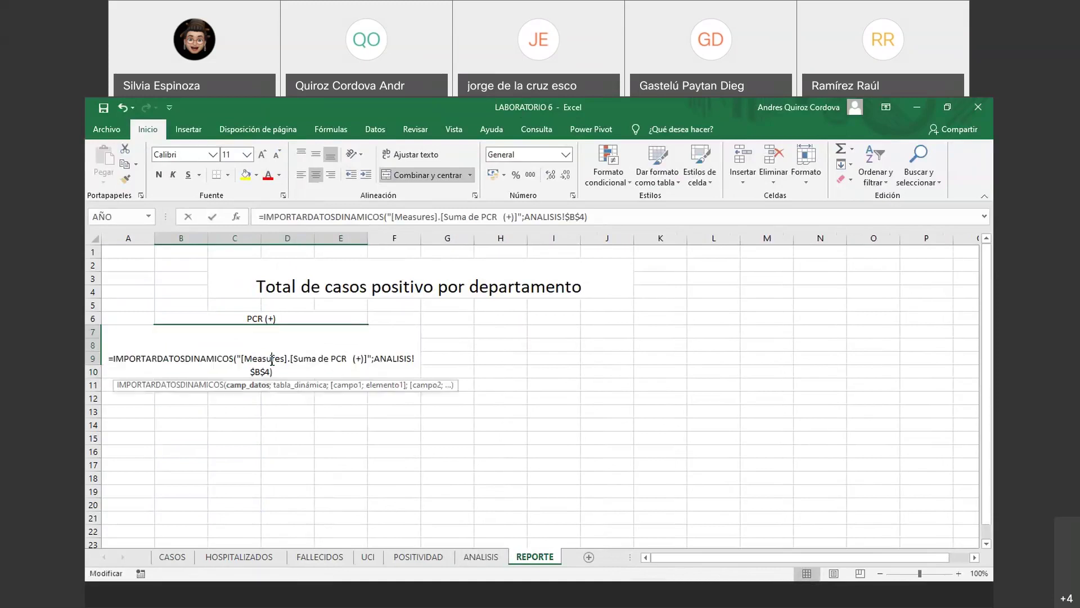
{"action": "key", "text": "Home"}
{"action": "type", "text": "="}
{"action": "left_click", "coordinate": [287, 412]}
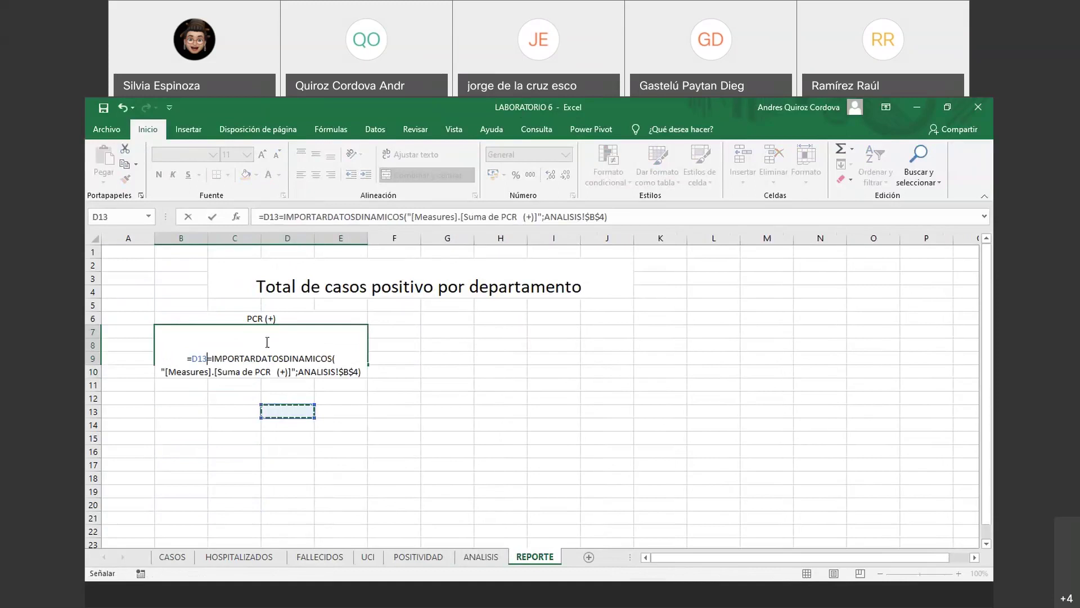
{"action": "left_click", "coordinate": [121, 107]}
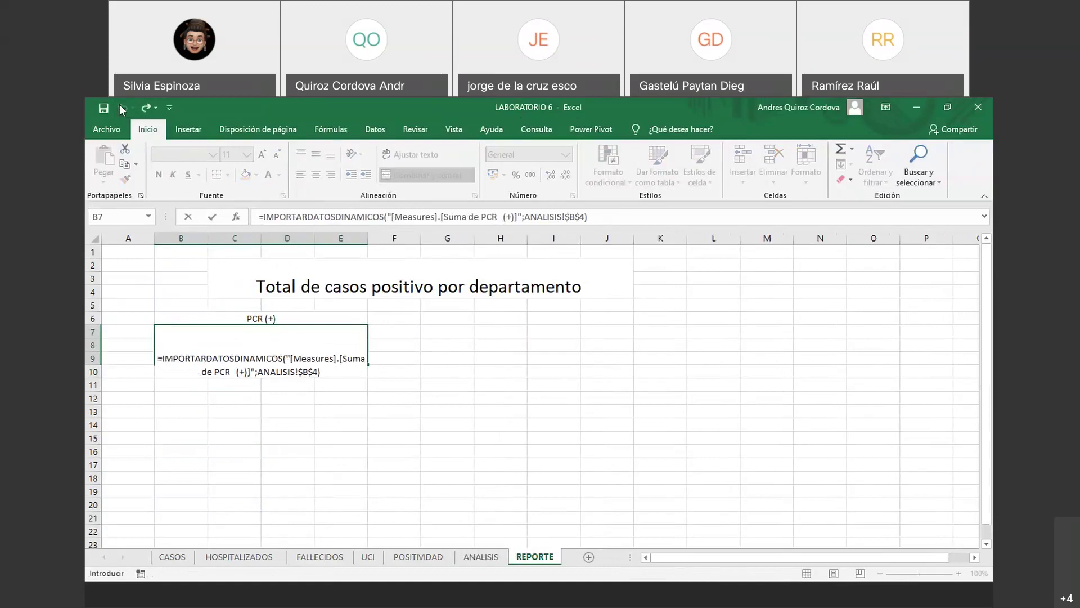
{"action": "type", "text": "="}
{"action": "left_click", "coordinate": [289, 397]}
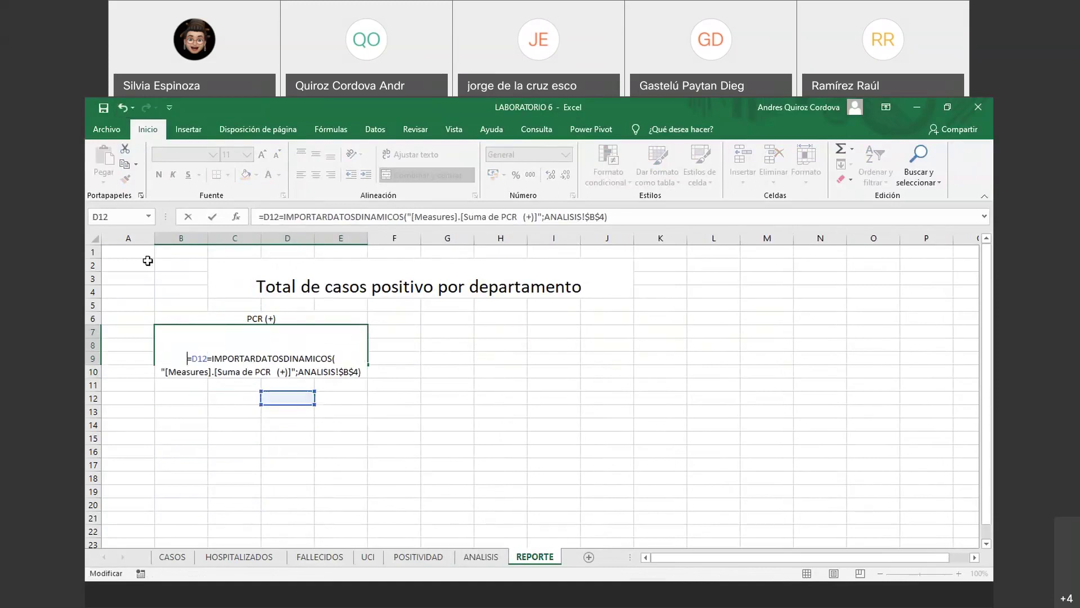
{"action": "left_click", "coordinate": [120, 107]}
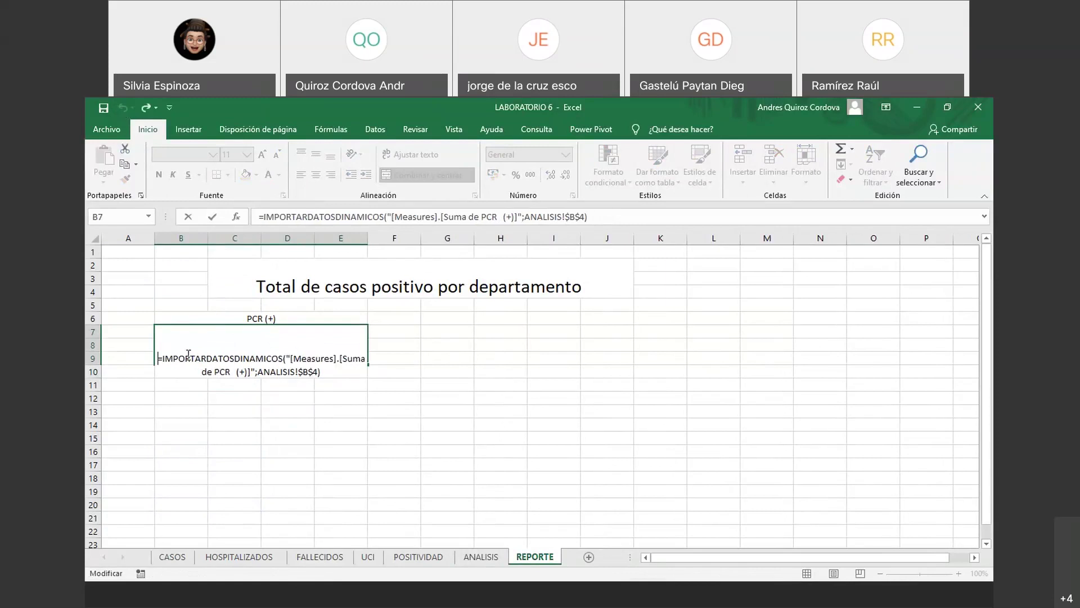
{"action": "left_click_drag", "start_coordinate": [322, 372], "coordinate": [179, 357]}
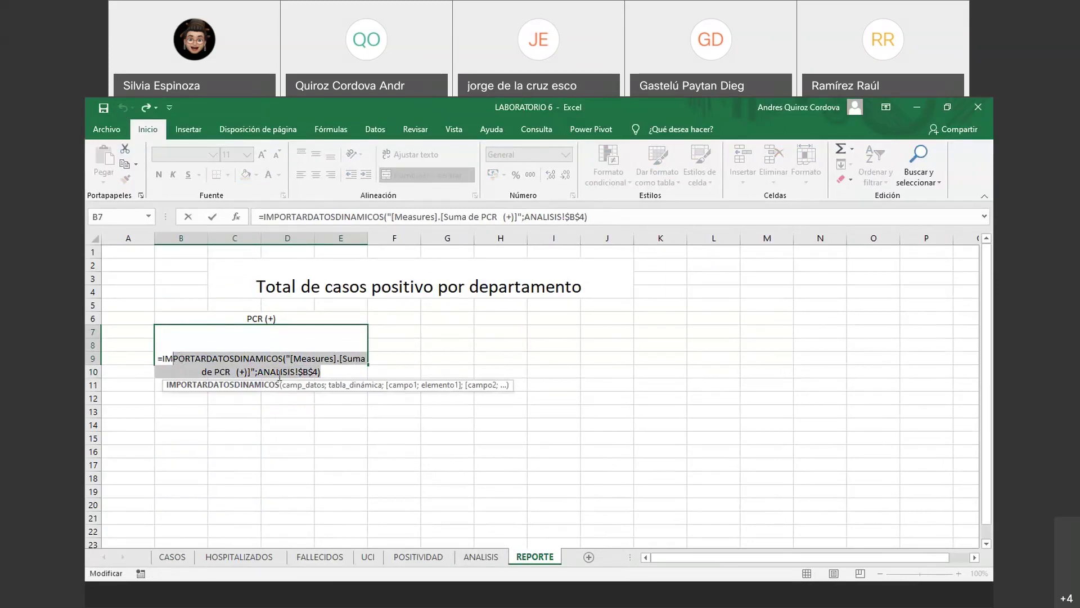
{"action": "left_click", "coordinate": [336, 370]}
{"action": "key", "text": "Return"}
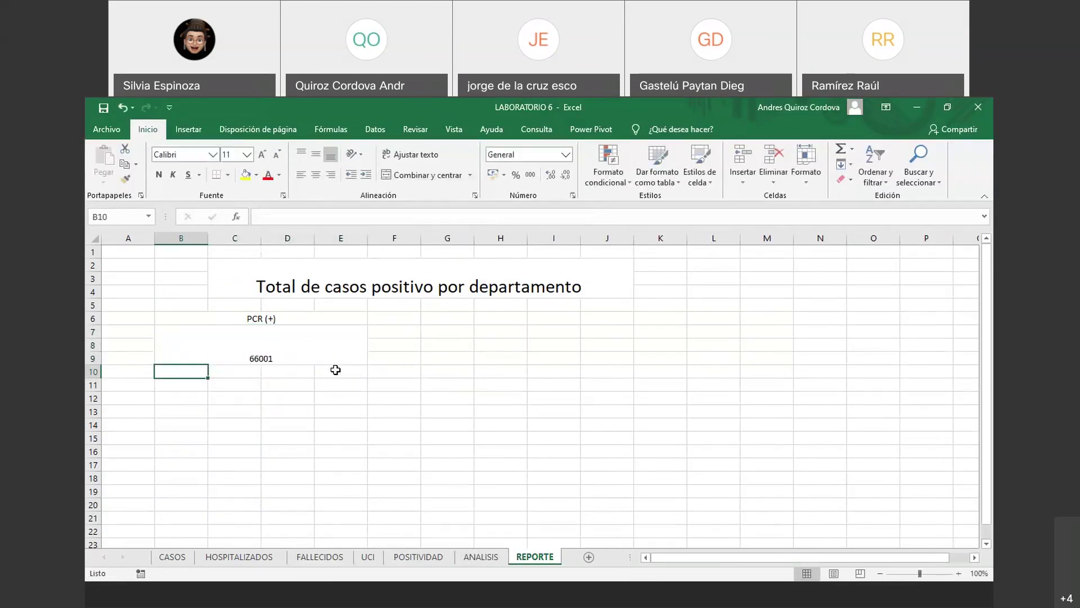
{"action": "left_click", "coordinate": [262, 355]}
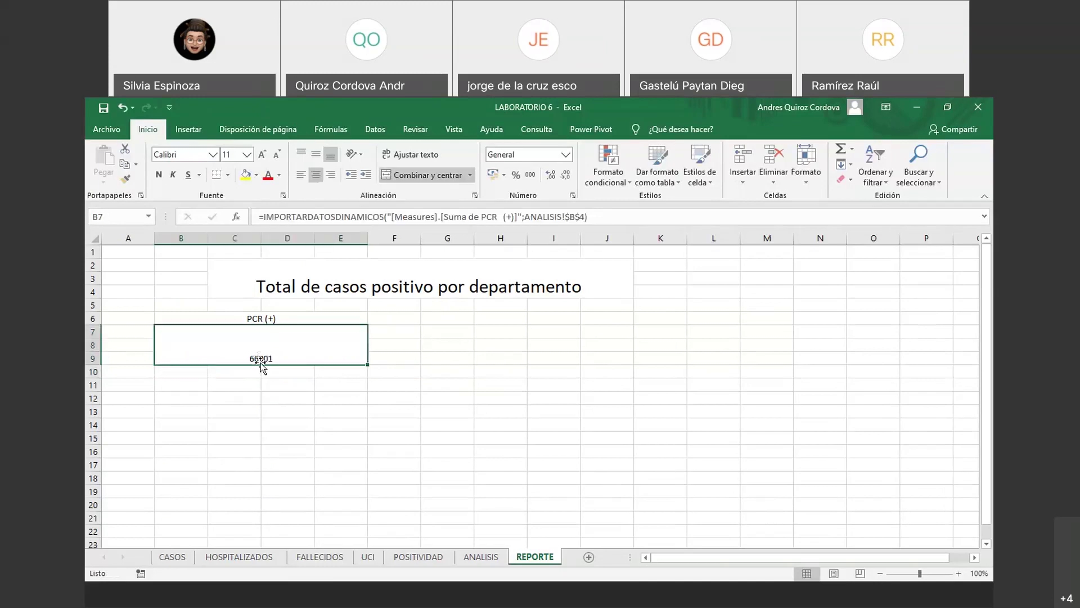
{"action": "double_click", "coordinate": [261, 355]}
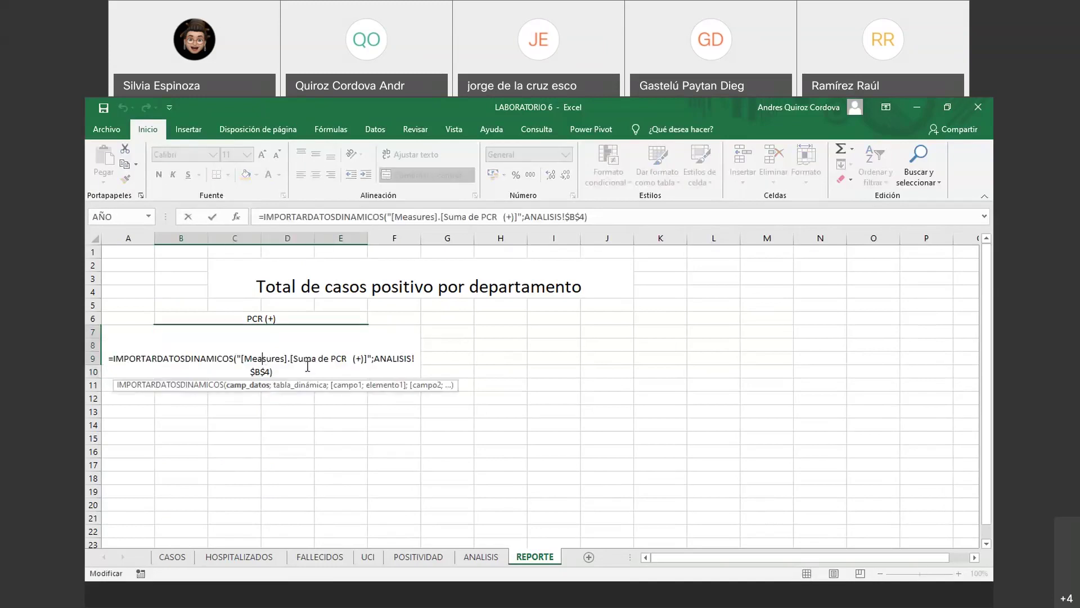
{"action": "key", "text": "Return"}
- Change the font of the linked PCR (+) figure in B7:E9 to Calibri Light
{"action": "left_click", "coordinate": [265, 357]}
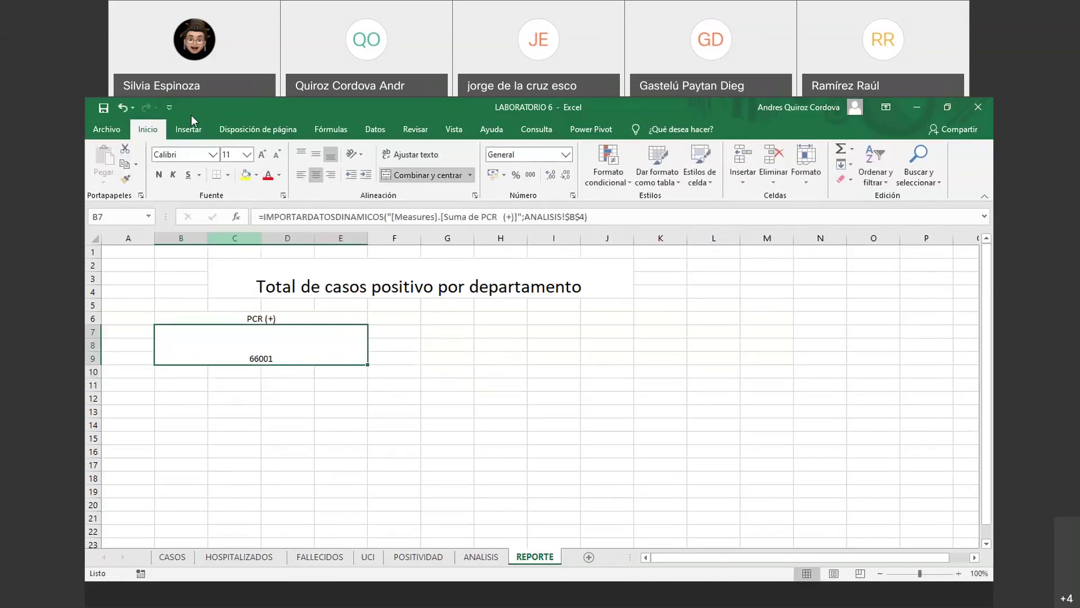
{"action": "left_click", "coordinate": [213, 155]}
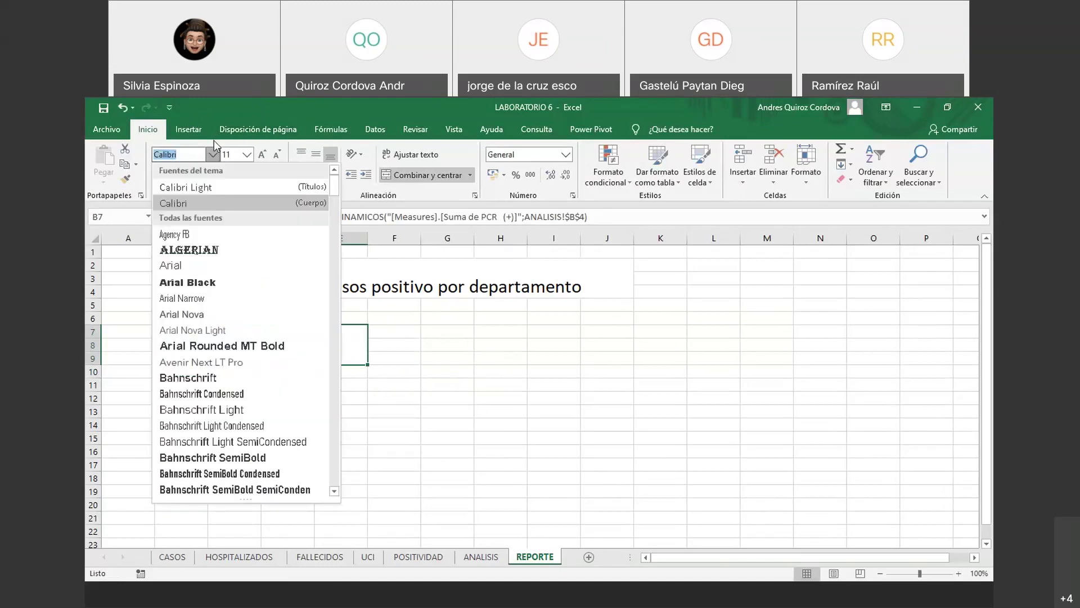
{"action": "left_click", "coordinate": [185, 204]}
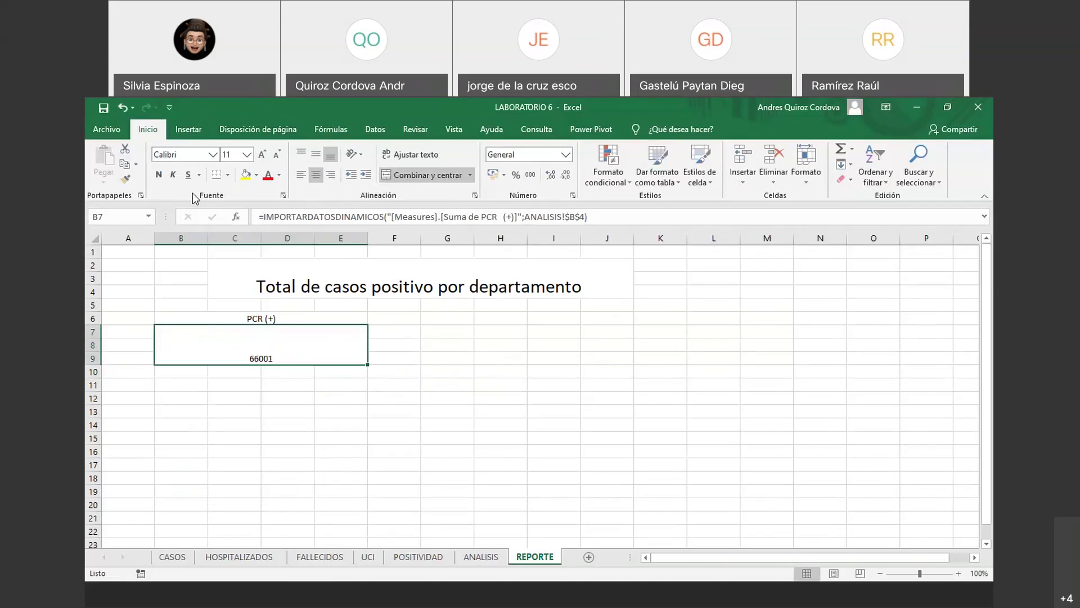
{"action": "left_click", "coordinate": [213, 154]}
{"action": "left_click", "coordinate": [213, 154]}
{"action": "left_click", "coordinate": [213, 154]}
{"action": "left_click", "coordinate": [185, 187]}
- Set the font size of the PCR (+) figure in B7:E9 to 18
{"action": "left_click", "coordinate": [263, 154]}
{"action": "left_click", "coordinate": [263, 155]}
{"action": "left_click", "coordinate": [263, 155]}
{"action": "left_click", "coordinate": [262, 154]}
{"action": "left_click", "coordinate": [262, 155]}
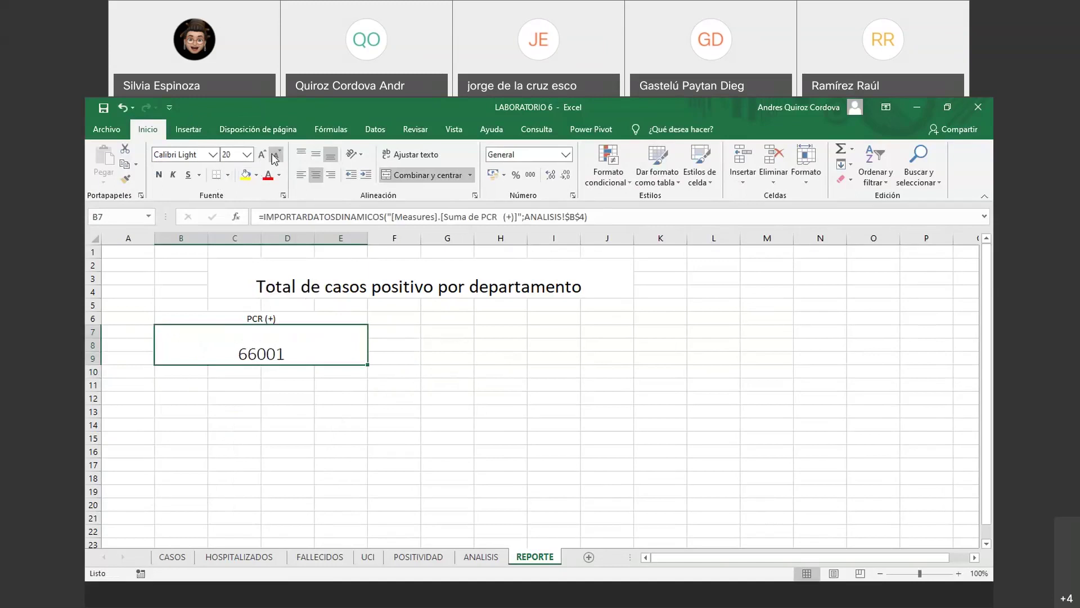
{"action": "left_click", "coordinate": [275, 156]}
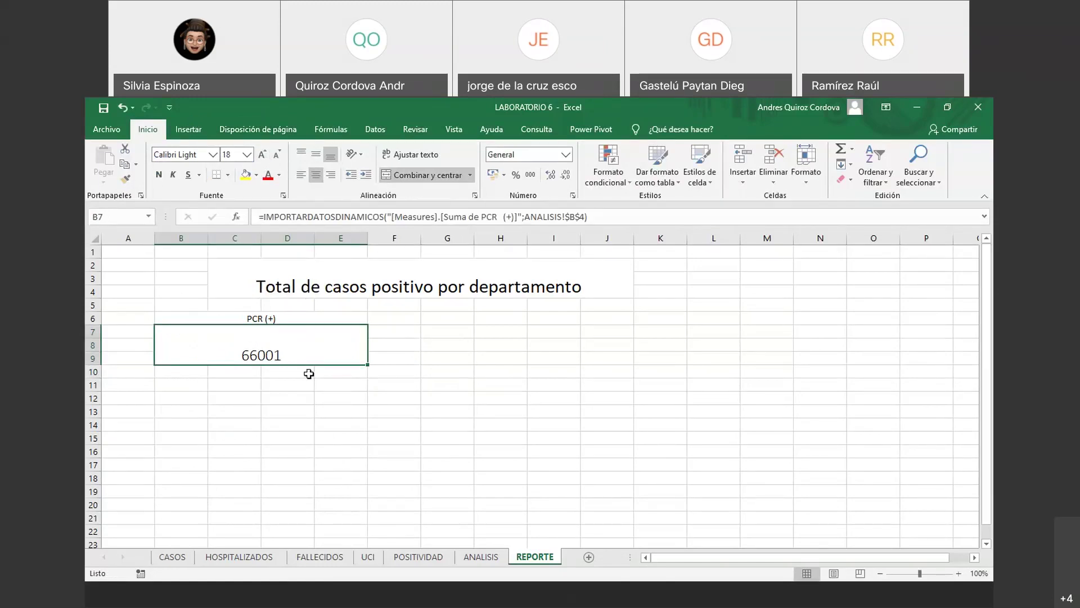
{"action": "left_click", "coordinate": [480, 556]}
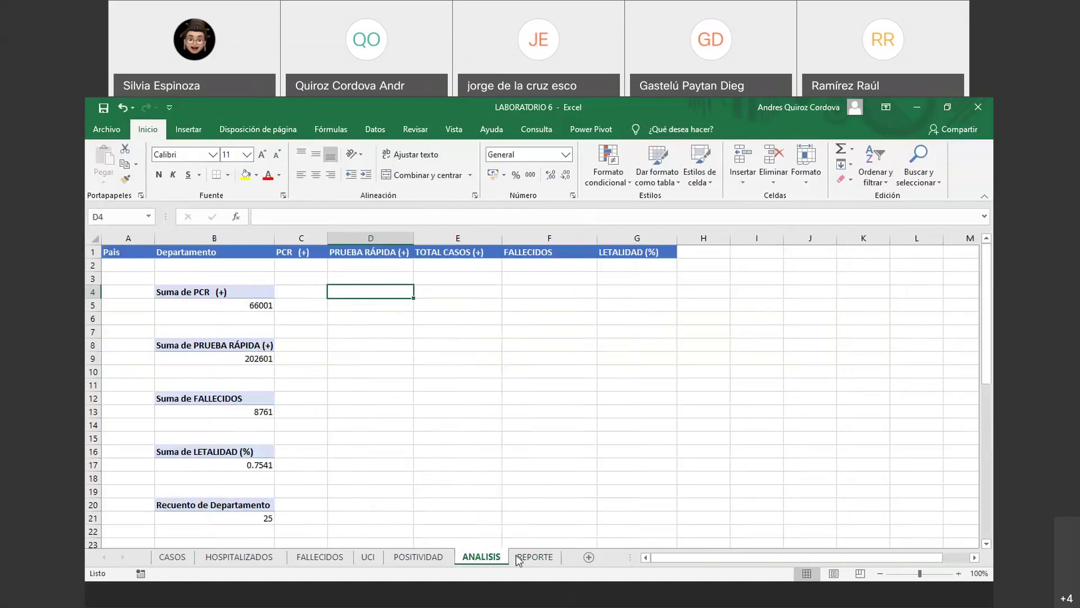
{"action": "left_click", "coordinate": [534, 556]}
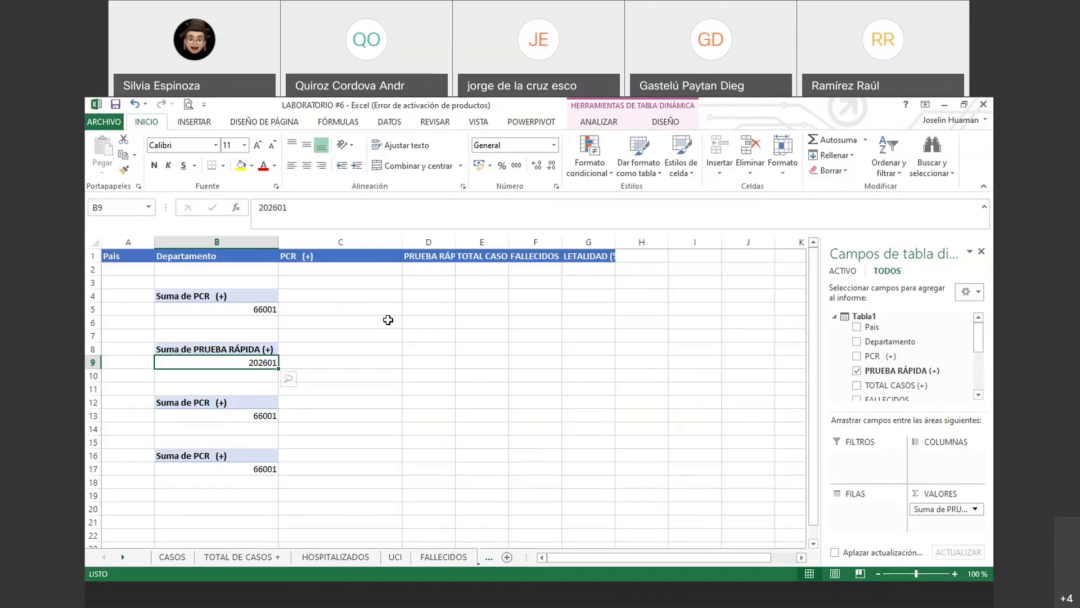
- In the LABORATORIO #6 workbook, try to remove the Tabla1 field PCR (+) from the pivot table at B12
{"action": "left_click", "coordinate": [205, 403]}
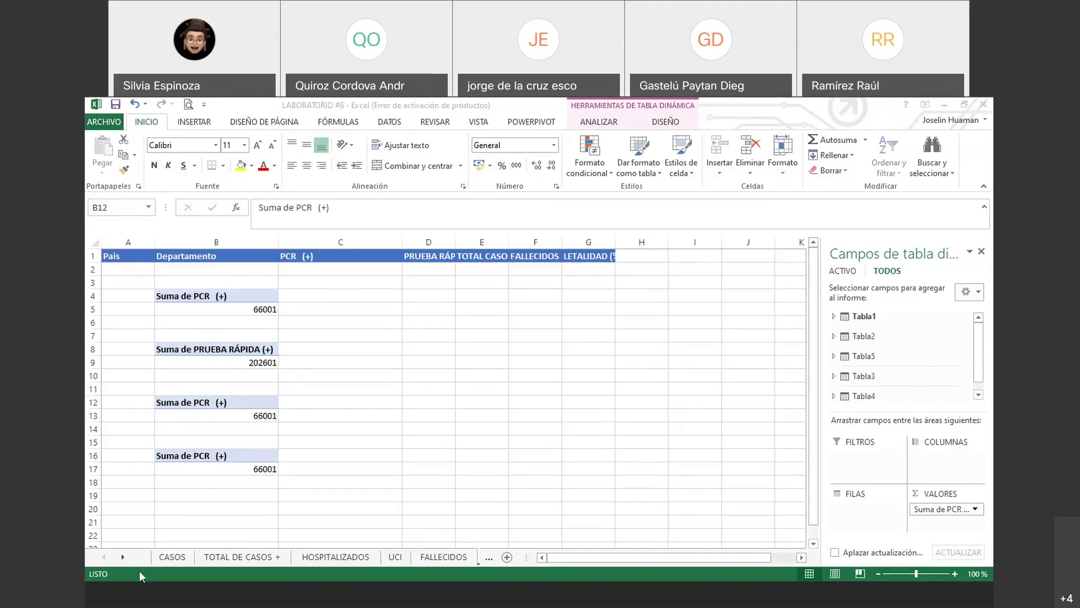
{"action": "left_click", "coordinate": [833, 317]}
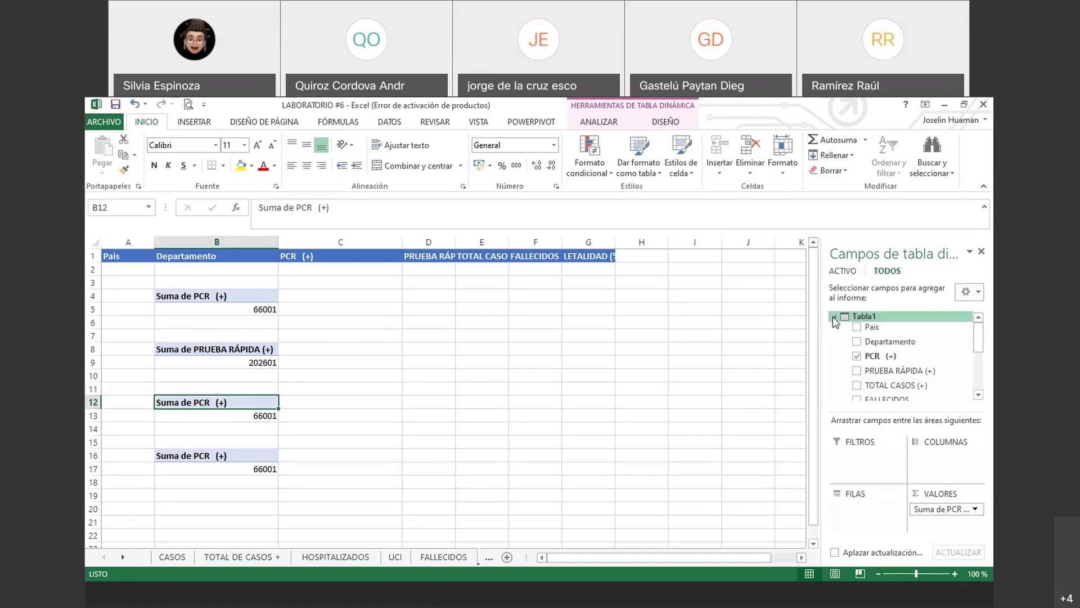
{"action": "left_click", "coordinate": [857, 357]}
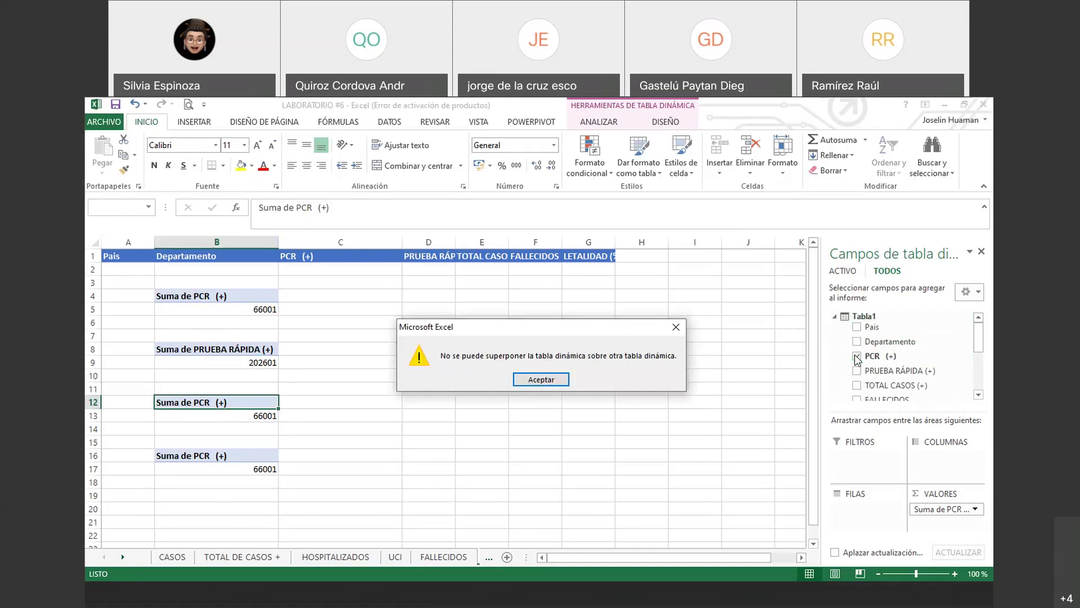
{"action": "left_click", "coordinate": [676, 326]}
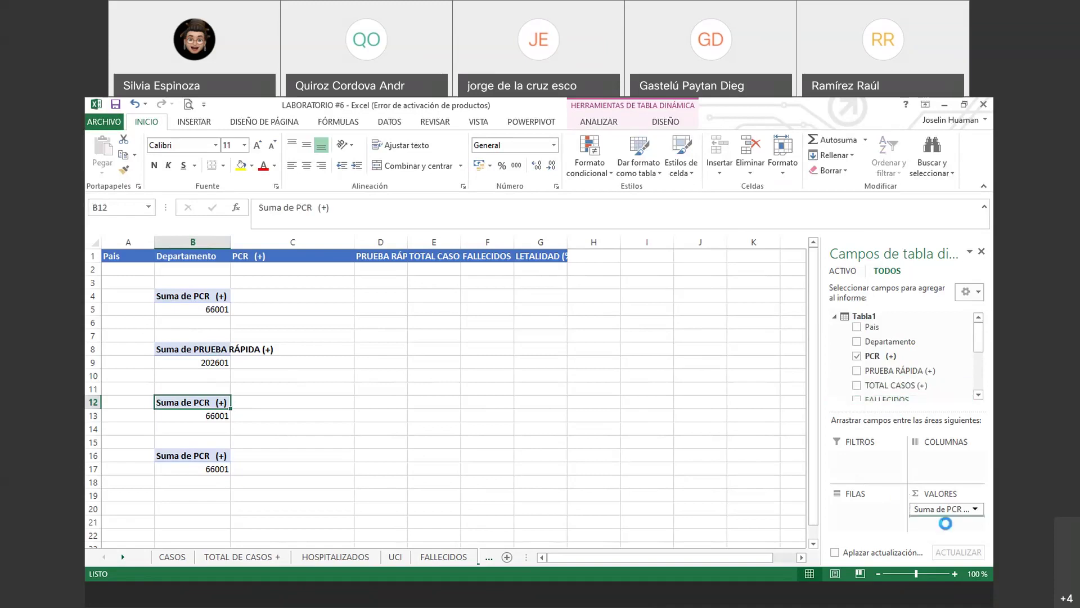
- Replace PCR (+) with Tabla1's FALLECIDOS in the pivot table at B12 and with LETALIDAD (%) in the one at B16
{"action": "left_click_drag", "start_coordinate": [949, 528], "coordinate": [949, 526]}
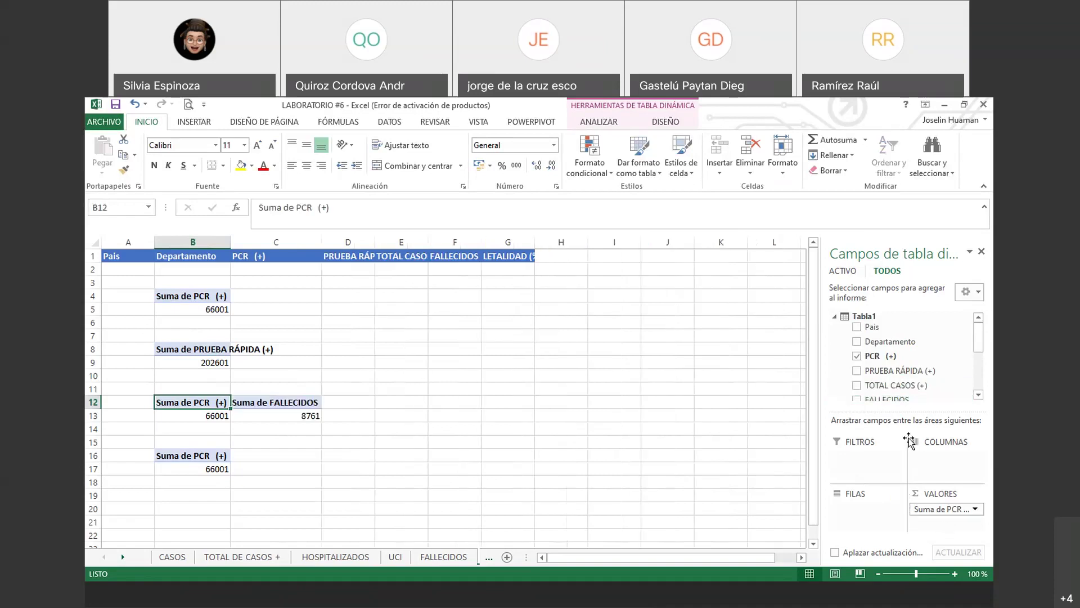
{"action": "left_click", "coordinate": [855, 356]}
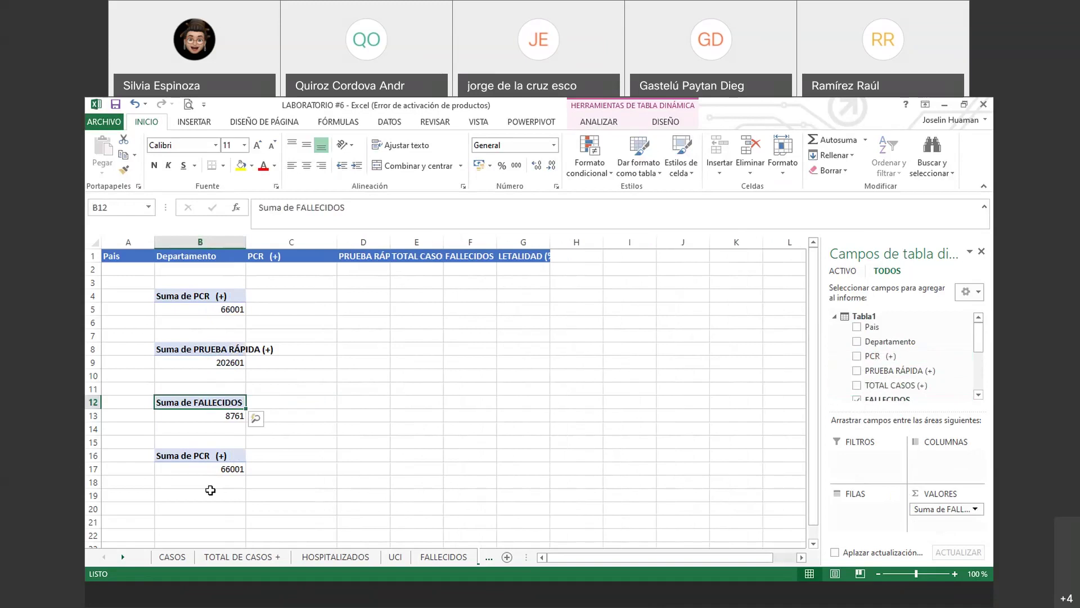
{"action": "left_click", "coordinate": [207, 469]}
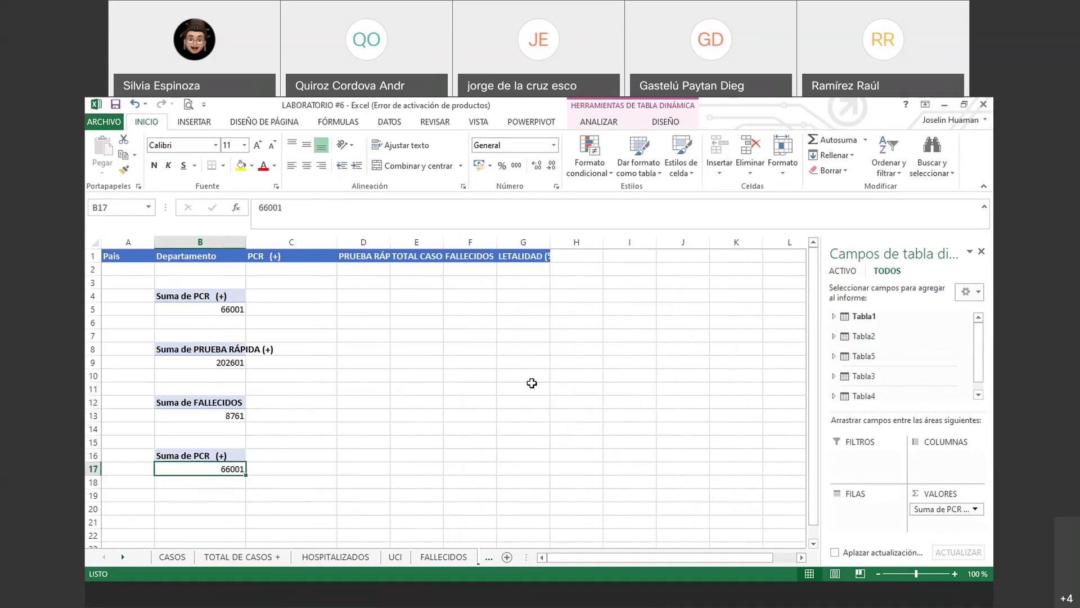
{"action": "left_click", "coordinate": [835, 317]}
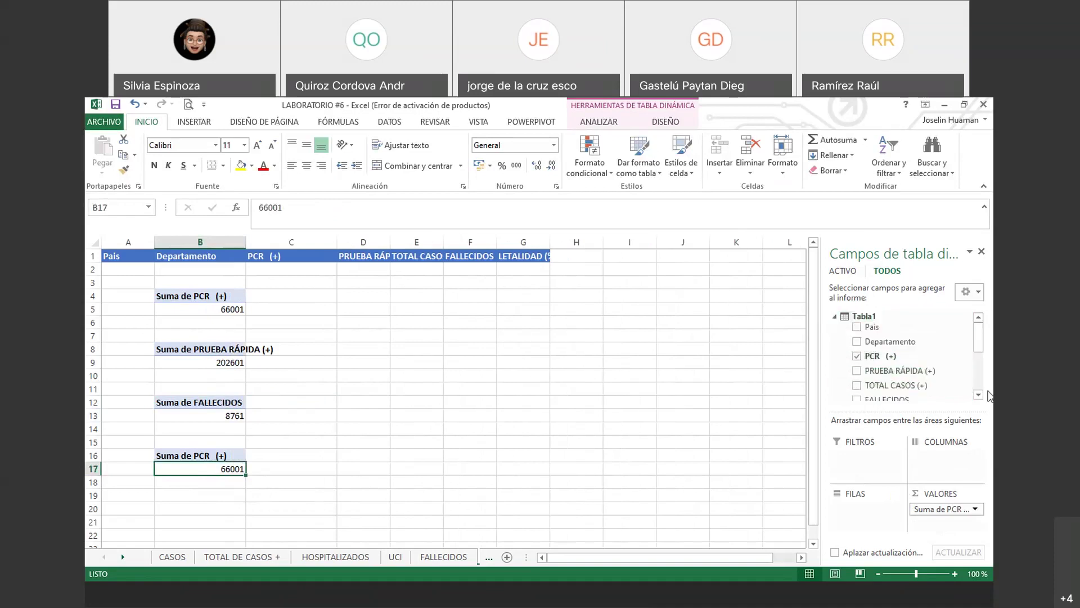
{"action": "scroll", "coordinate": [979, 394], "scroll_direction": "down", "scroll_amount": 2}
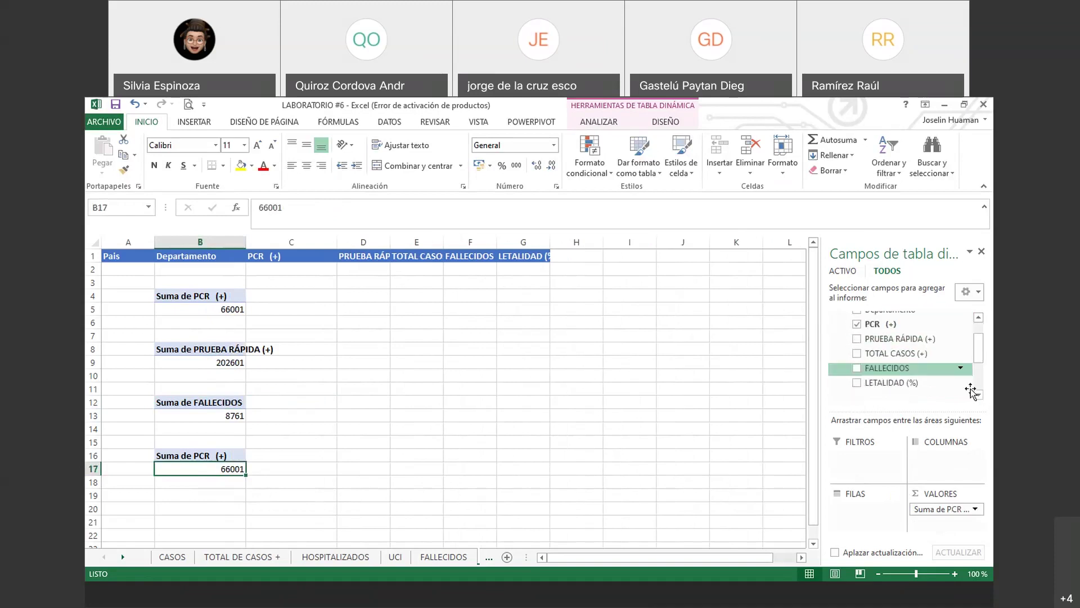
{"action": "left_click_drag", "start_coordinate": [883, 383], "coordinate": [928, 534]}
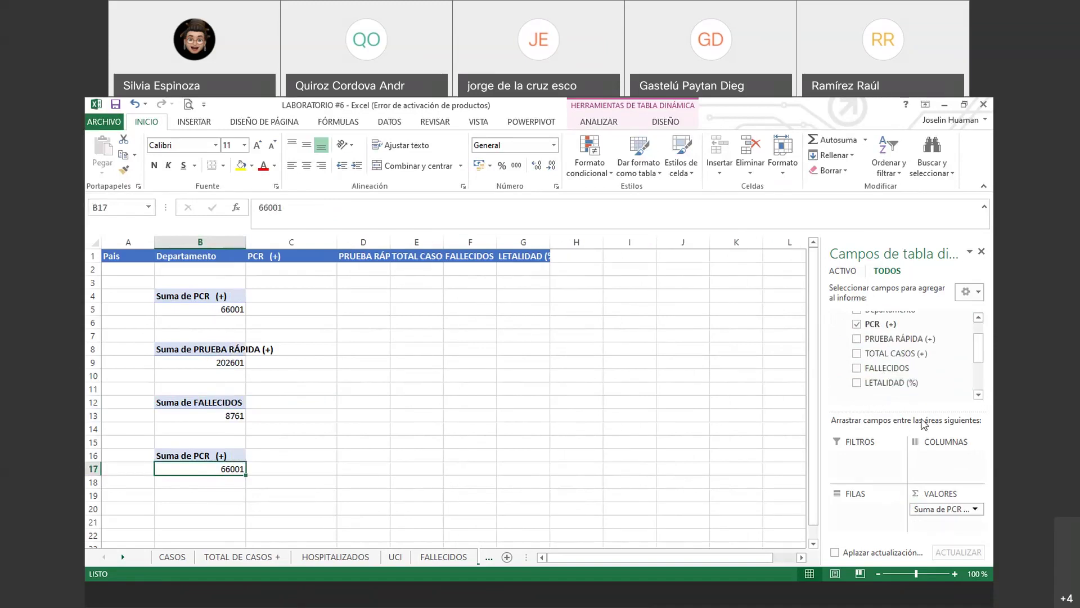
{"action": "left_click", "coordinate": [858, 325]}
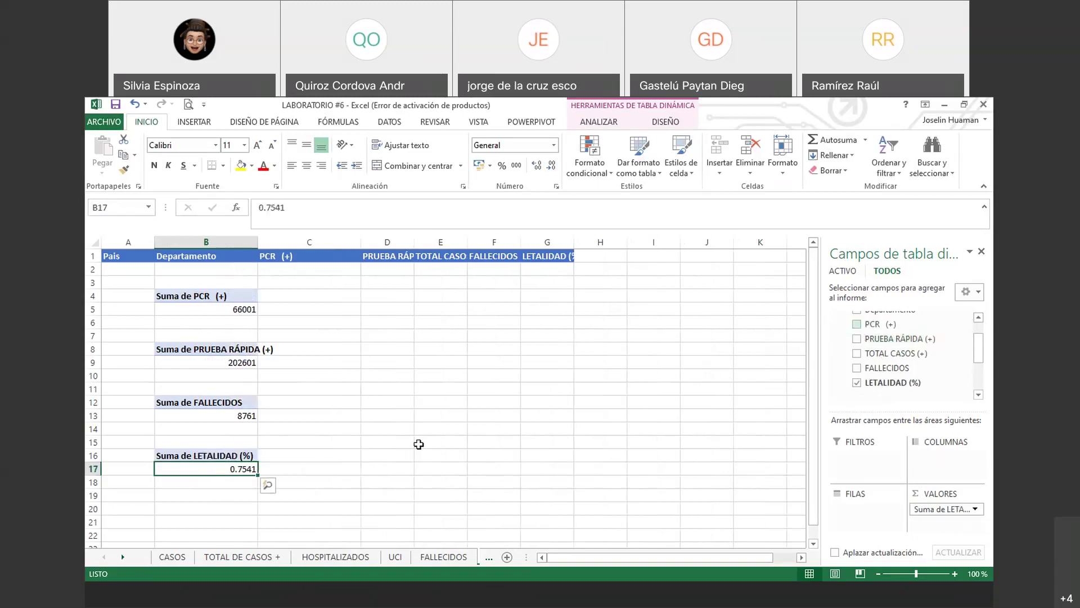
- Copy the Suma de LETALIDAD (%) pivot table in B16:B17 and place the duplicate at B20
{"action": "left_click", "coordinate": [323, 487]}
{"action": "left_click_drag", "start_coordinate": [323, 487], "coordinate": [211, 450]}
{"action": "left_click", "coordinate": [309, 429]}
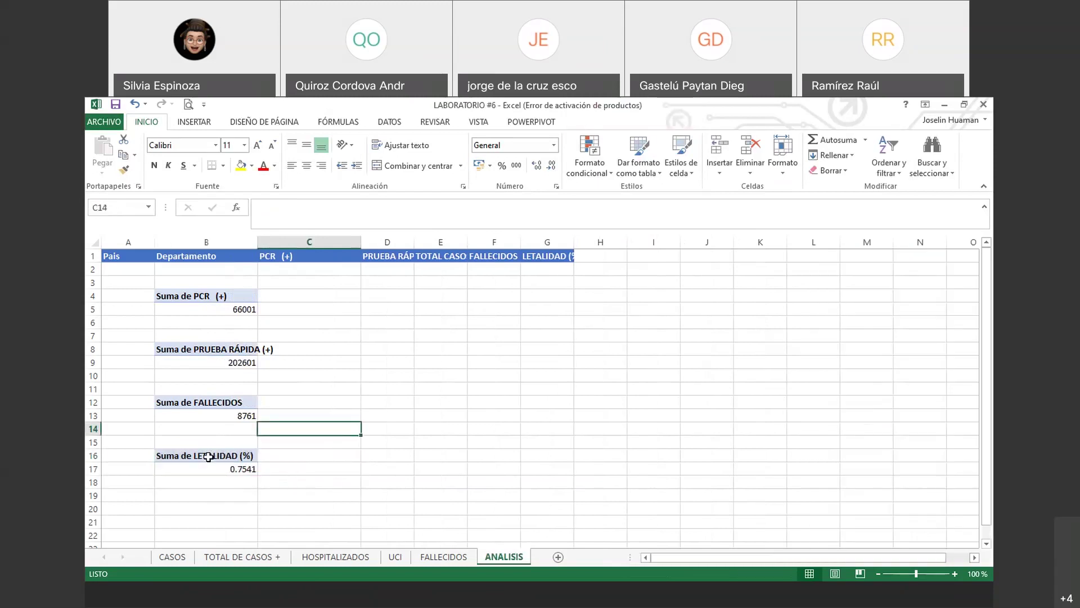
{"action": "left_click_drag", "start_coordinate": [208, 457], "coordinate": [208, 468]}
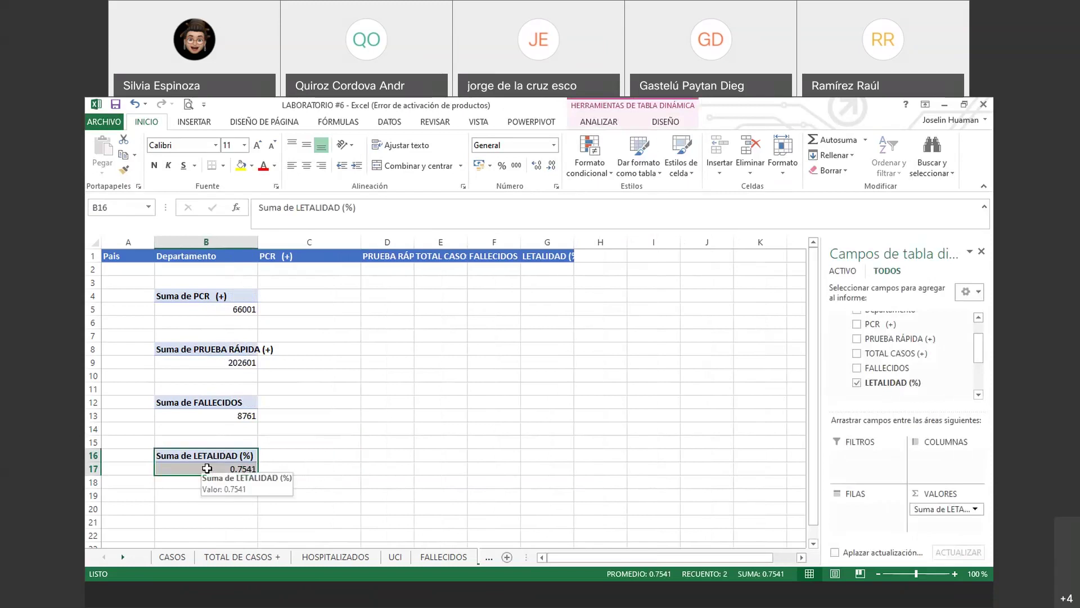
{"action": "left_click_drag", "start_coordinate": [201, 475], "coordinate": [199, 519]}
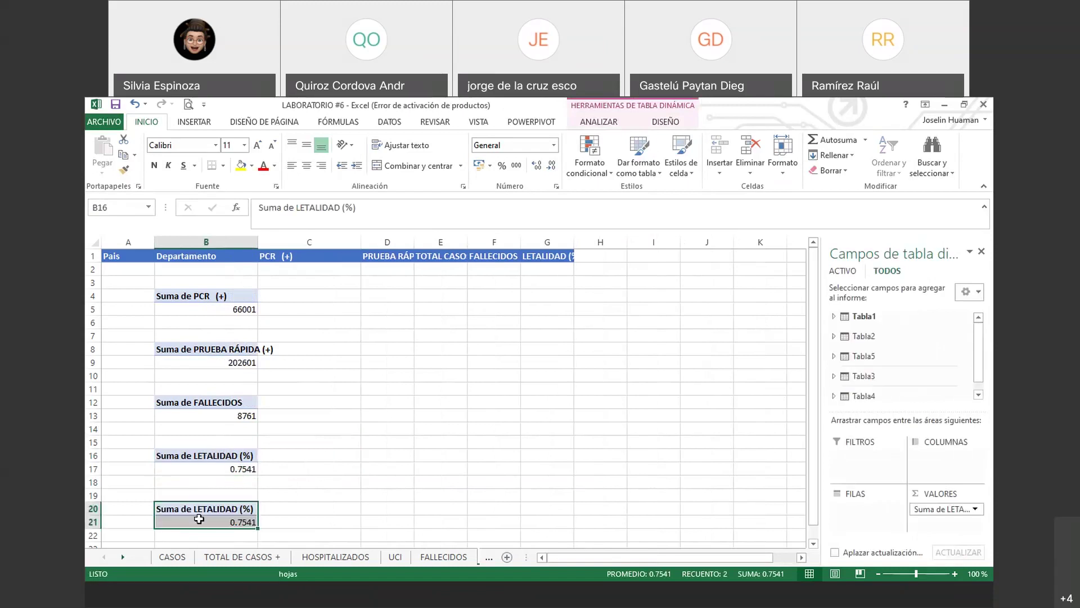
- Make the pivot table at B20 count Tabla2's Departamento field and remove its LETALIDAD (%) value
{"action": "left_click", "coordinate": [836, 318]}
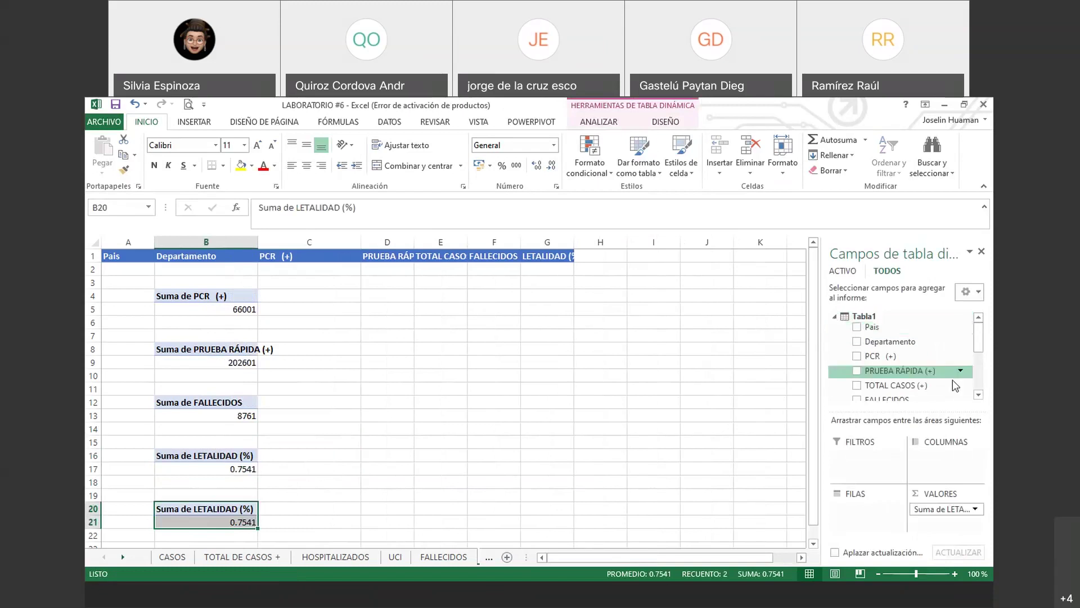
{"action": "left_click", "coordinate": [979, 395]}
{"action": "left_click", "coordinate": [979, 395]}
{"action": "left_click", "coordinate": [979, 395]}
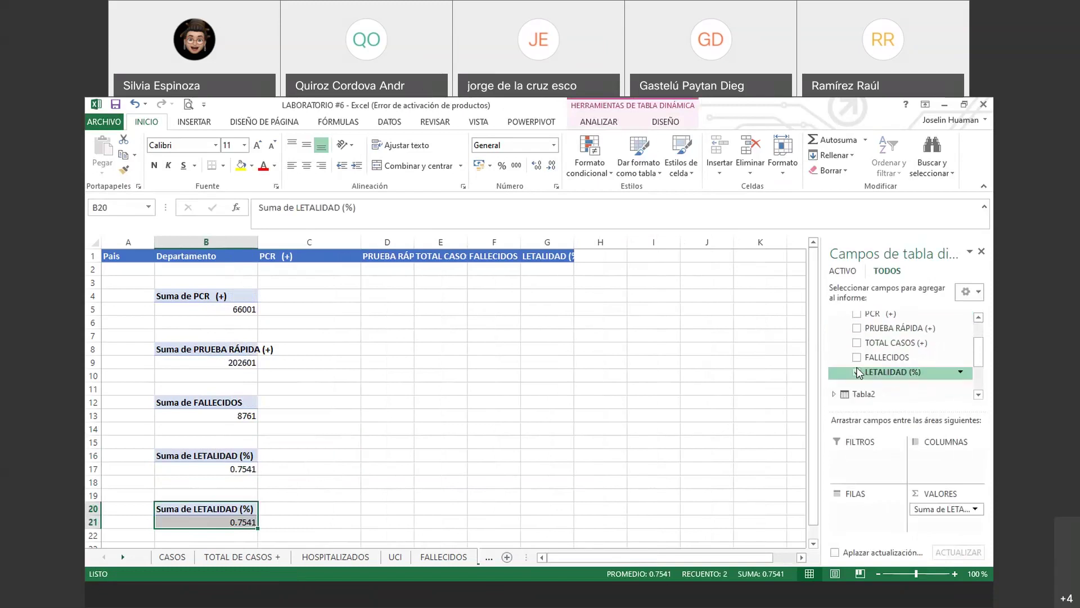
{"action": "left_click", "coordinate": [834, 395]}
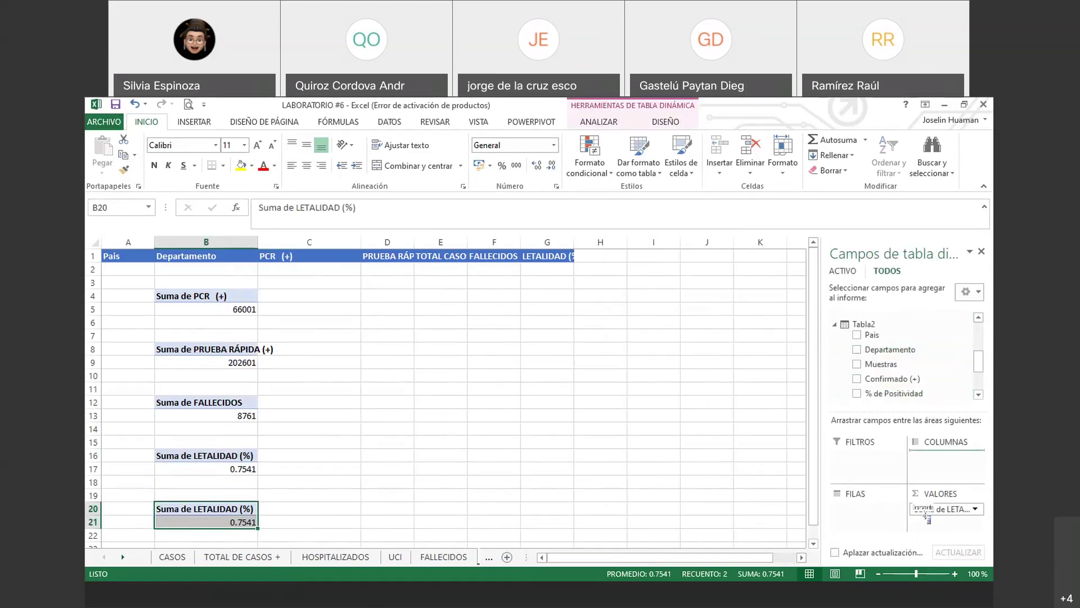
{"action": "left_click_drag", "start_coordinate": [945, 524], "coordinate": [943, 522]}
{"action": "left_click", "coordinate": [834, 324]}
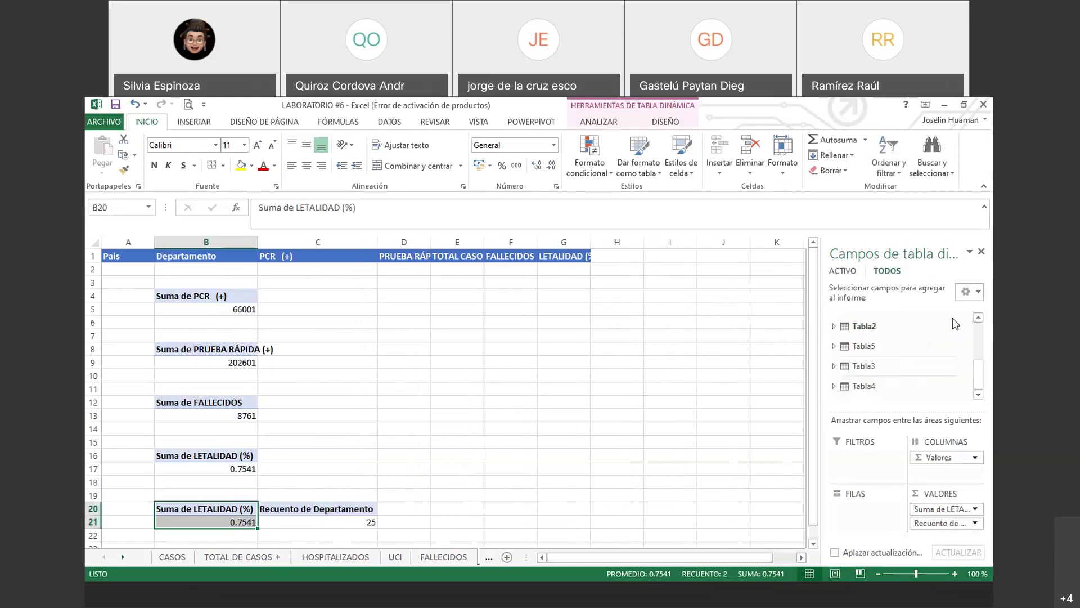
{"action": "left_click", "coordinate": [978, 319]}
{"action": "left_click", "coordinate": [979, 318]}
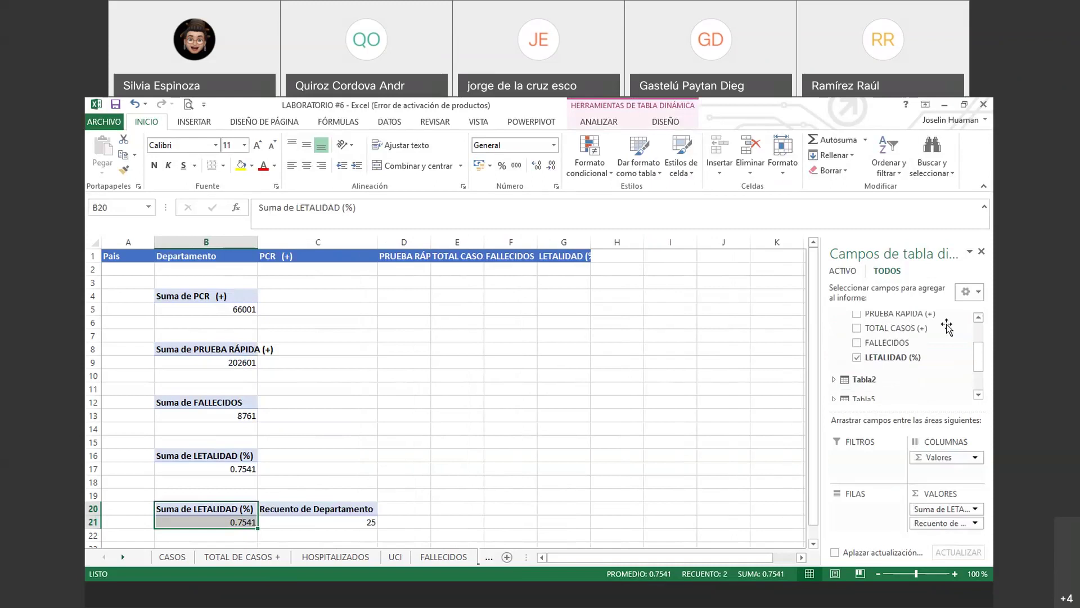
{"action": "left_click", "coordinate": [857, 358]}
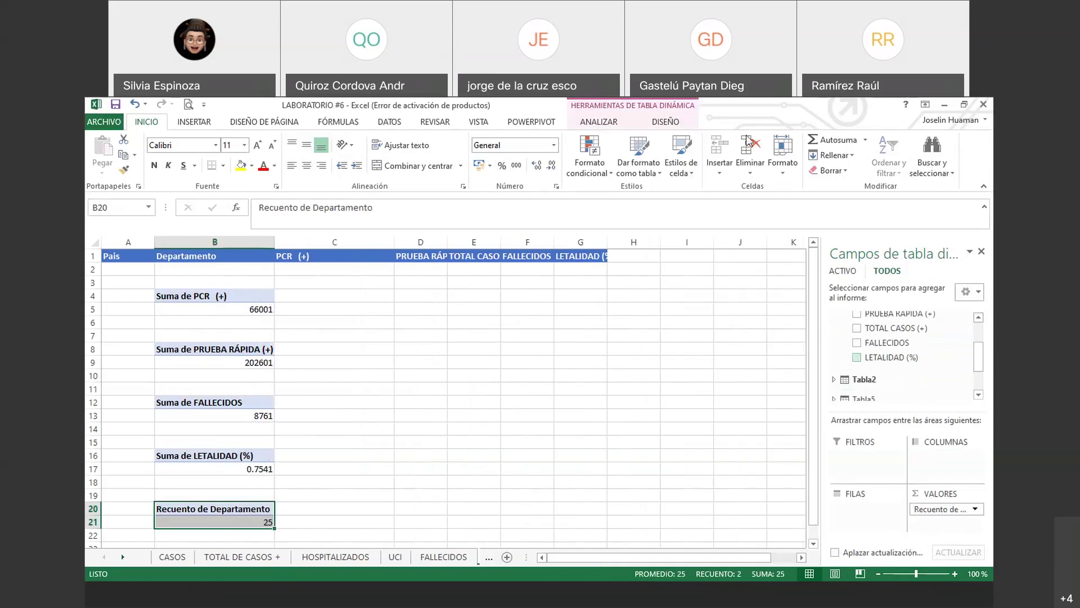
- Add a new sheet after ANALISIS and name it REPORTE
{"action": "left_click", "coordinate": [488, 558]}
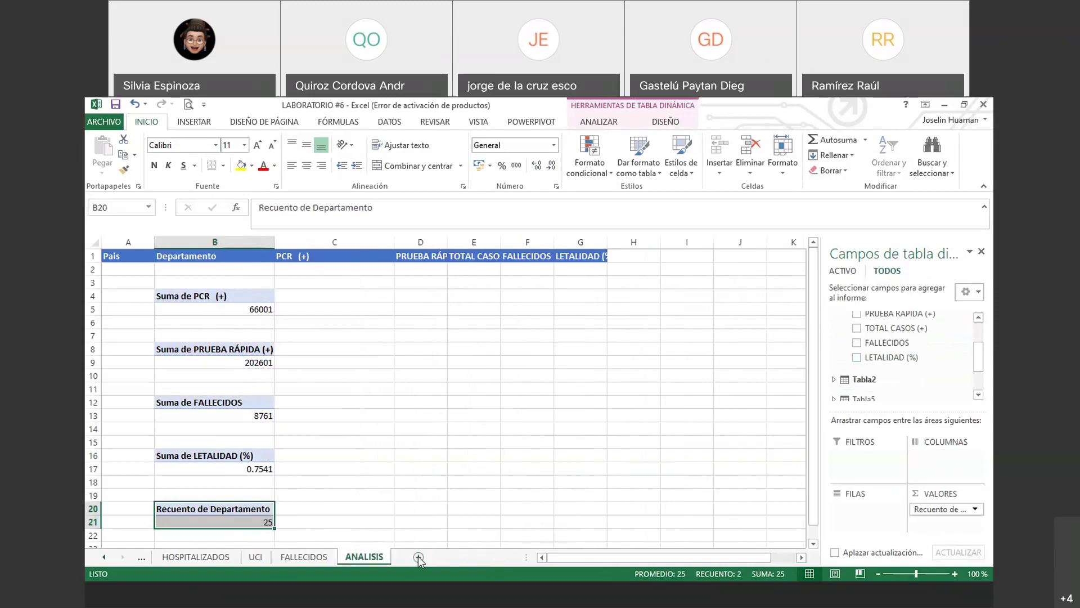
{"action": "left_click", "coordinate": [418, 559]}
{"action": "double_click", "coordinate": [412, 557]}
{"action": "type", "text": "reporte"}
{"action": "key", "text": "BackSpace"}
{"action": "key", "text": "BackSpace"}
{"action": "key", "text": "BackSpace"}
{"action": "key", "text": "BackSpace"}
{"action": "key", "text": "BackSpace"}
{"action": "key", "text": "BackSpace"}
{"action": "key", "text": "BackSpace"}
{"action": "type", "text": "REPORTE"}
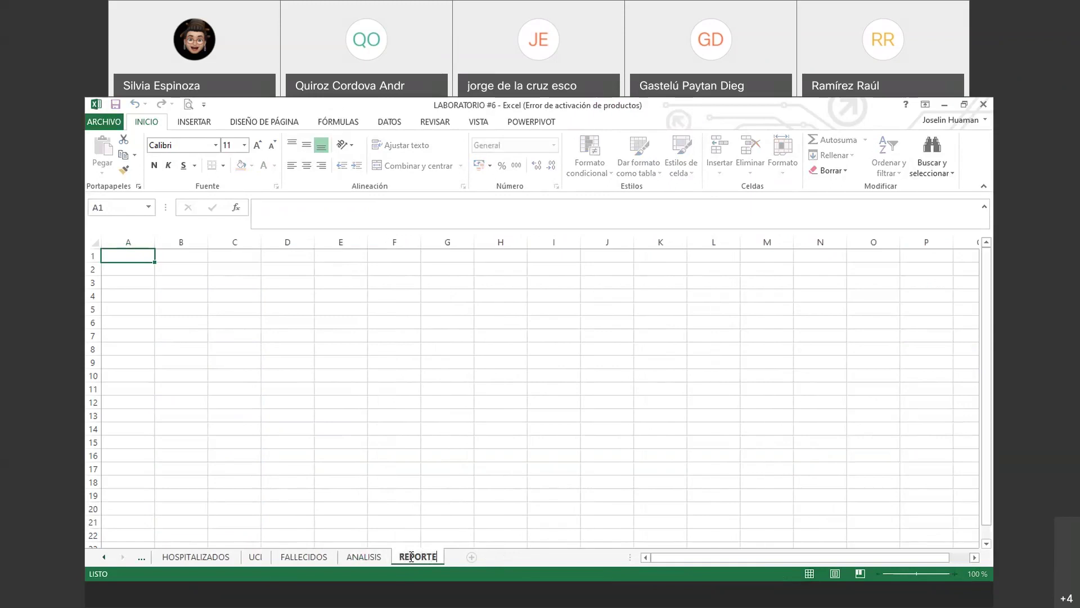
{"action": "left_click", "coordinate": [304, 431]}
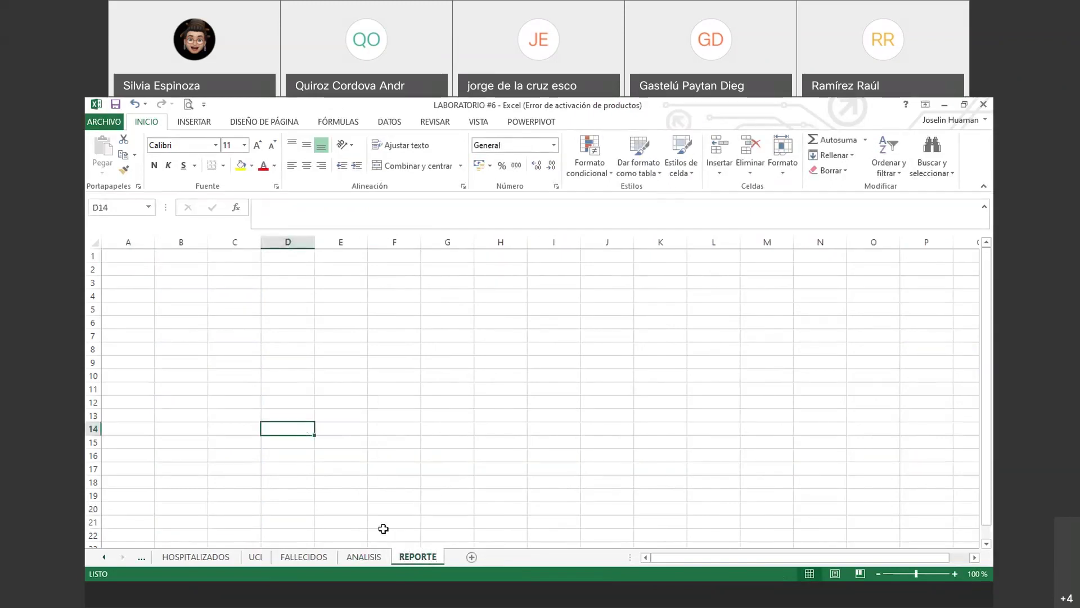
- Rename the REPORTE sheet as CASOS POSITIVOS POR DEPARTAMENT
{"action": "double_click", "coordinate": [419, 557]}
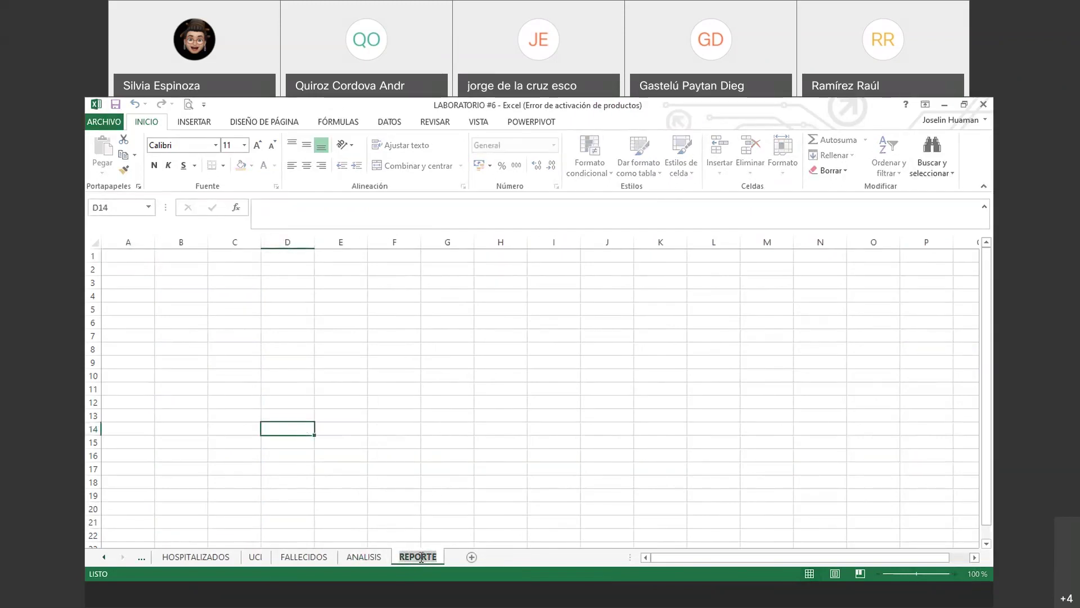
{"action": "type", "text": "C"}
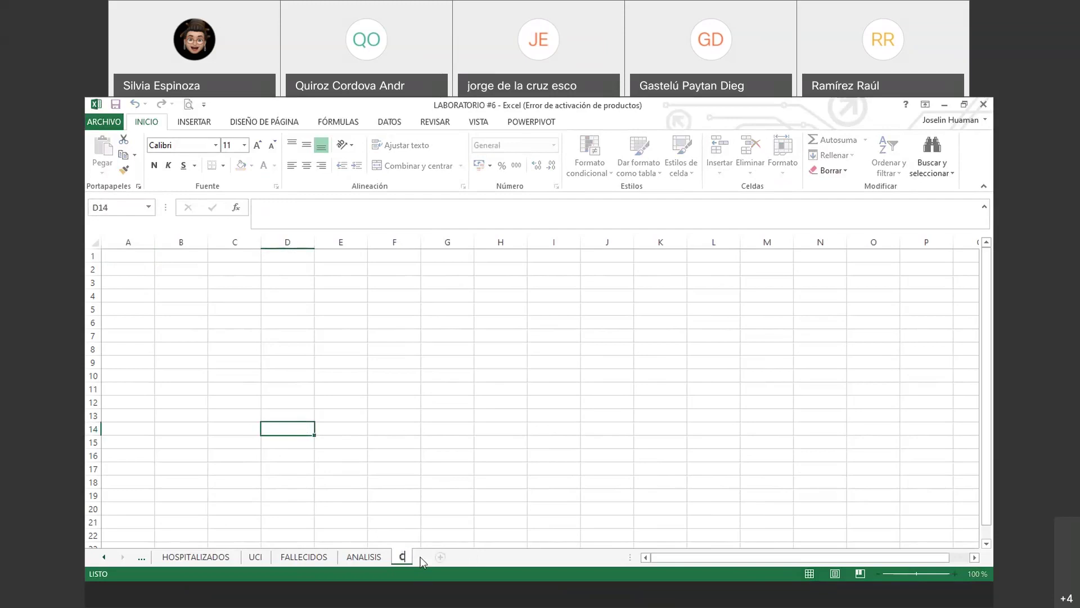
{"action": "type", "text": "ASOS POS"}
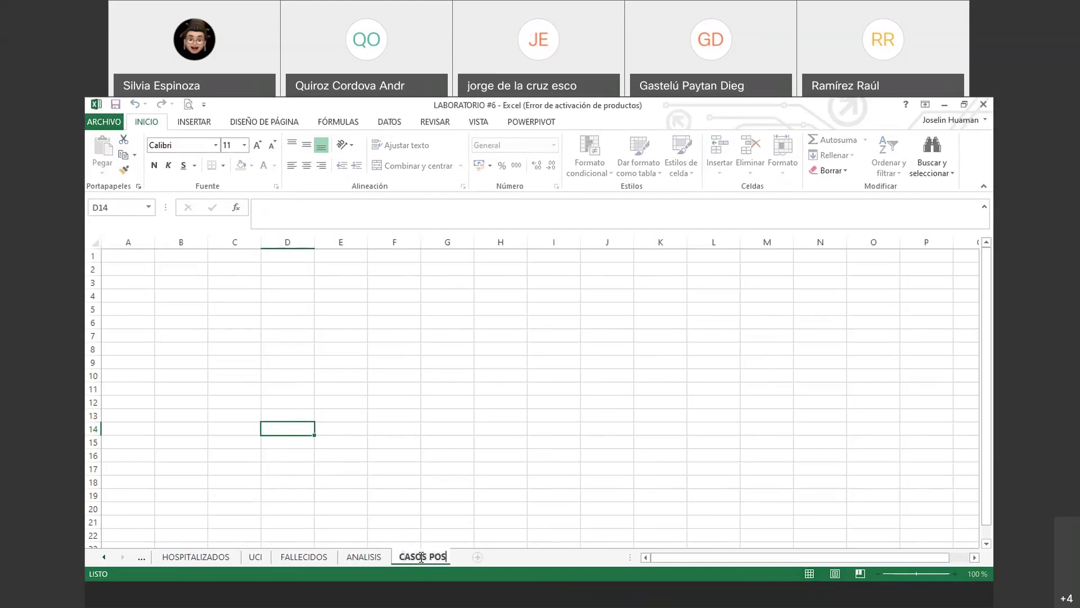
{"action": "type", "text": "ITIVOS POR "}
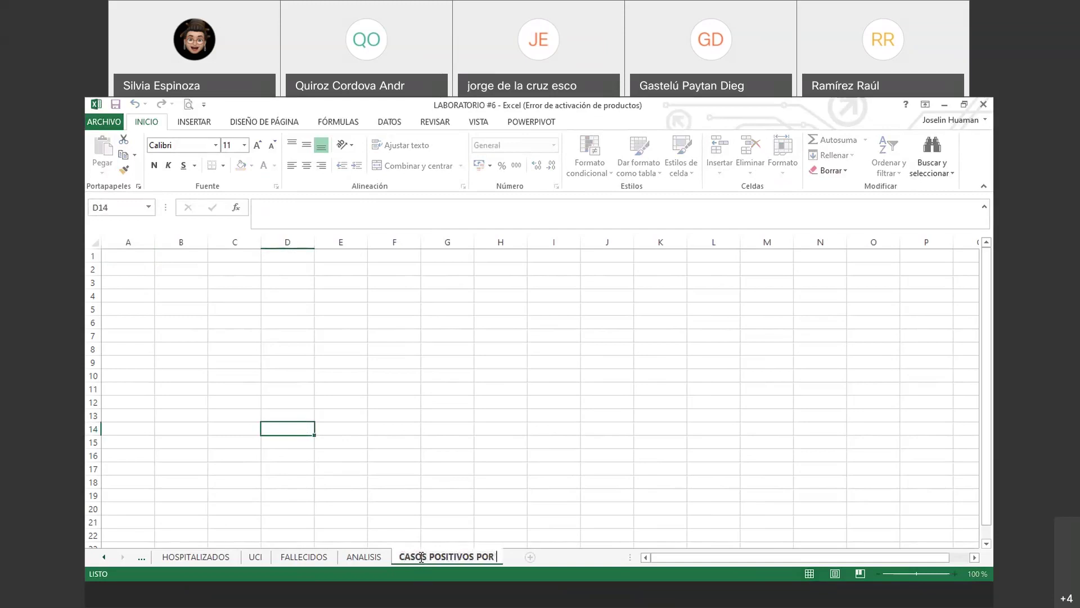
{"action": "type", "text": "DEPARTAMENT"}
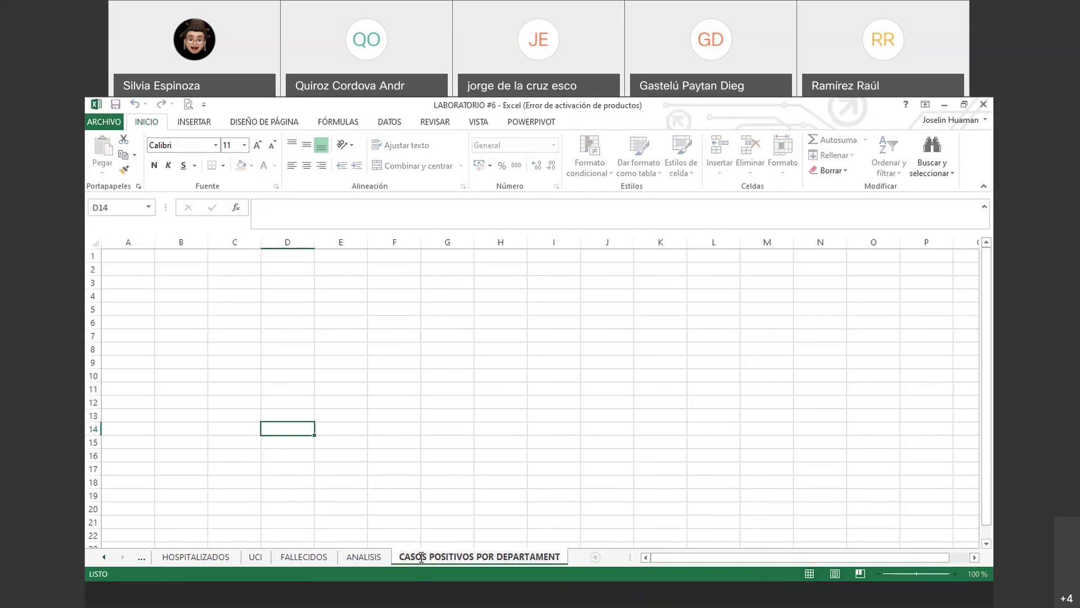
{"action": "left_click", "coordinate": [439, 464]}
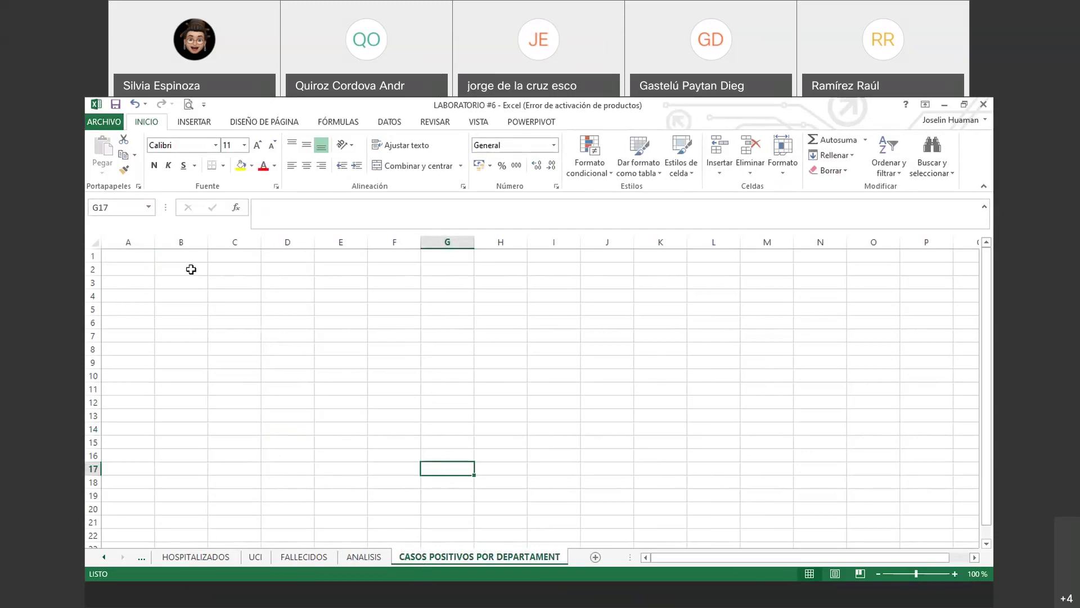
- Merge and center a title block starting at B1 across rows 1 and 2 of the new sheet
{"action": "left_click", "coordinate": [198, 321]}
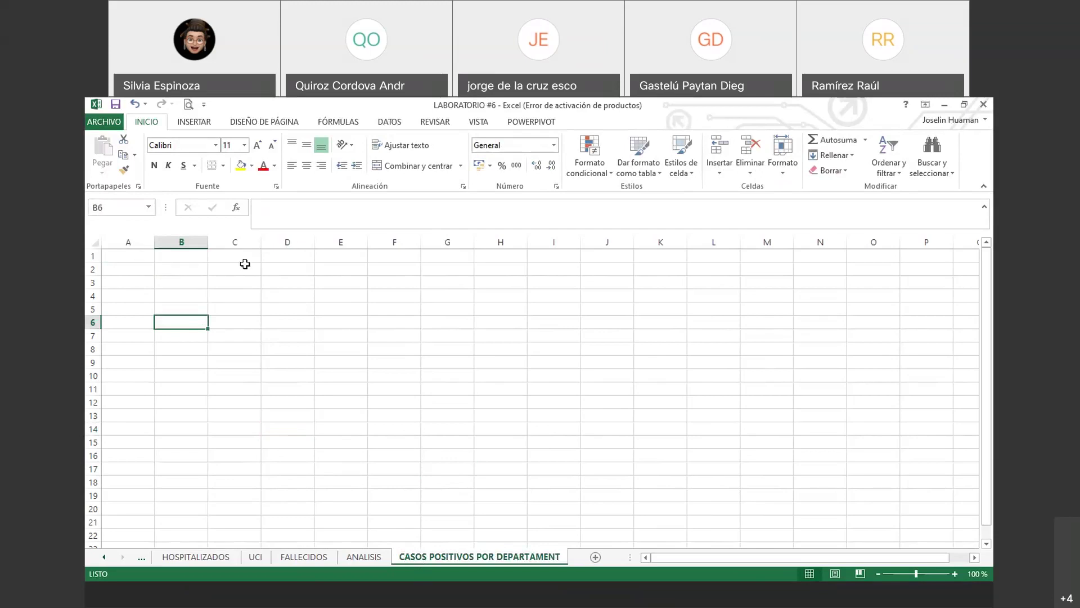
{"action": "left_click_drag", "start_coordinate": [183, 255], "coordinate": [528, 268]}
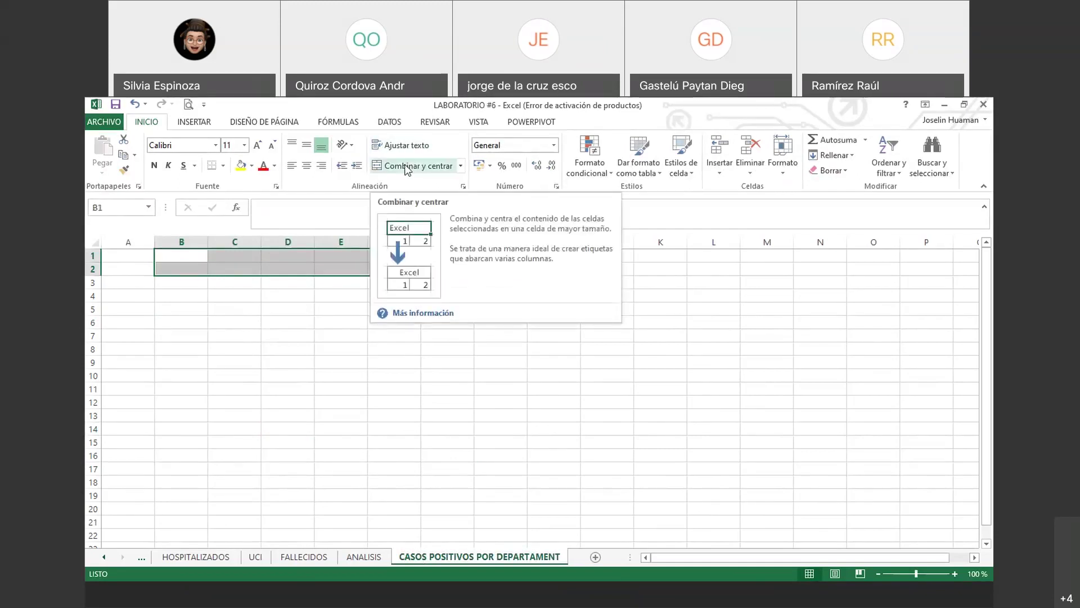
{"action": "left_click", "coordinate": [376, 166]}
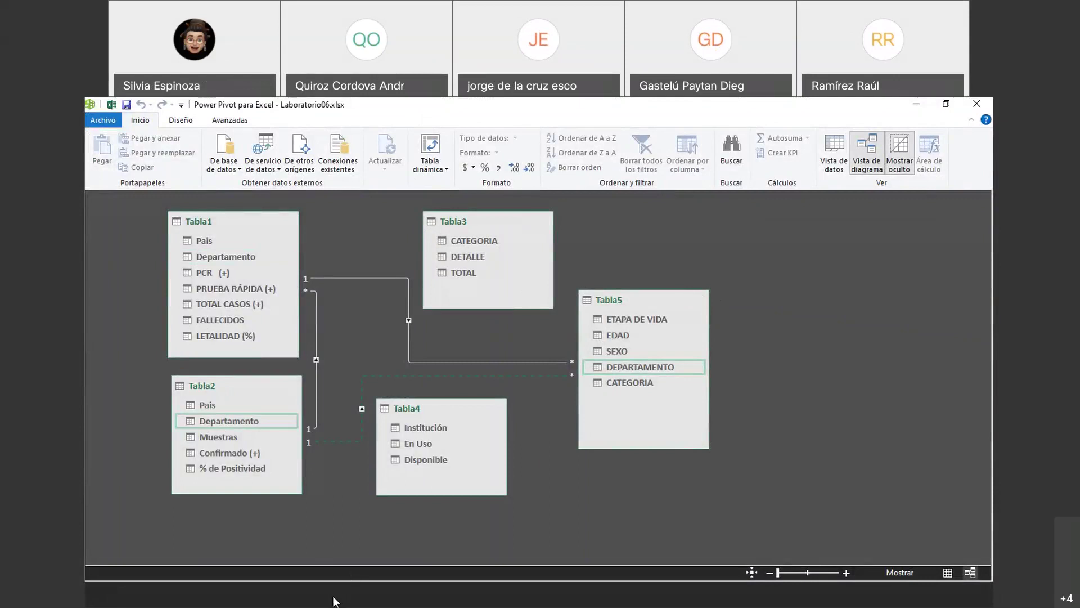
- Switch to the Laboratorio06 workbook, insert a pivot table from the data model at B2 of Analisis, and count Tabla1's Departamento field
{"action": "key", "text": "alt+Tab"}
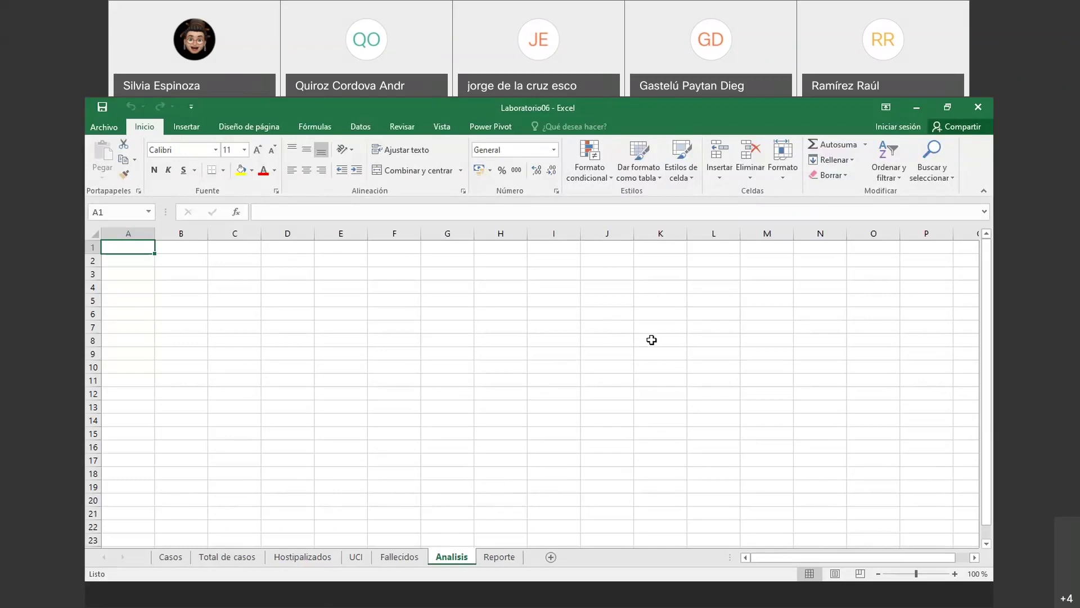
{"action": "left_click", "coordinate": [189, 266]}
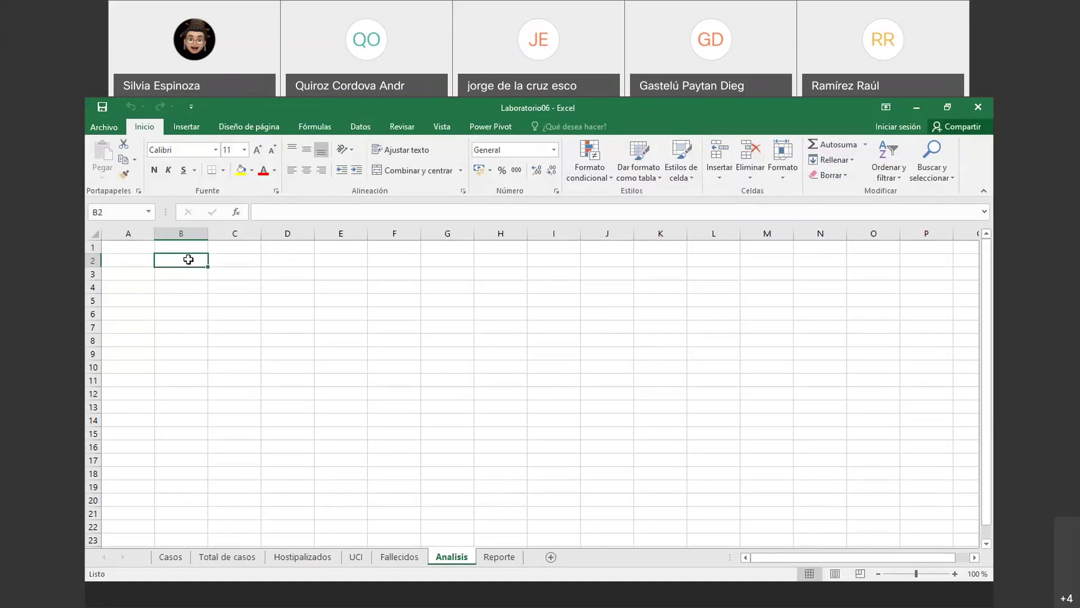
{"action": "left_click", "coordinate": [190, 125]}
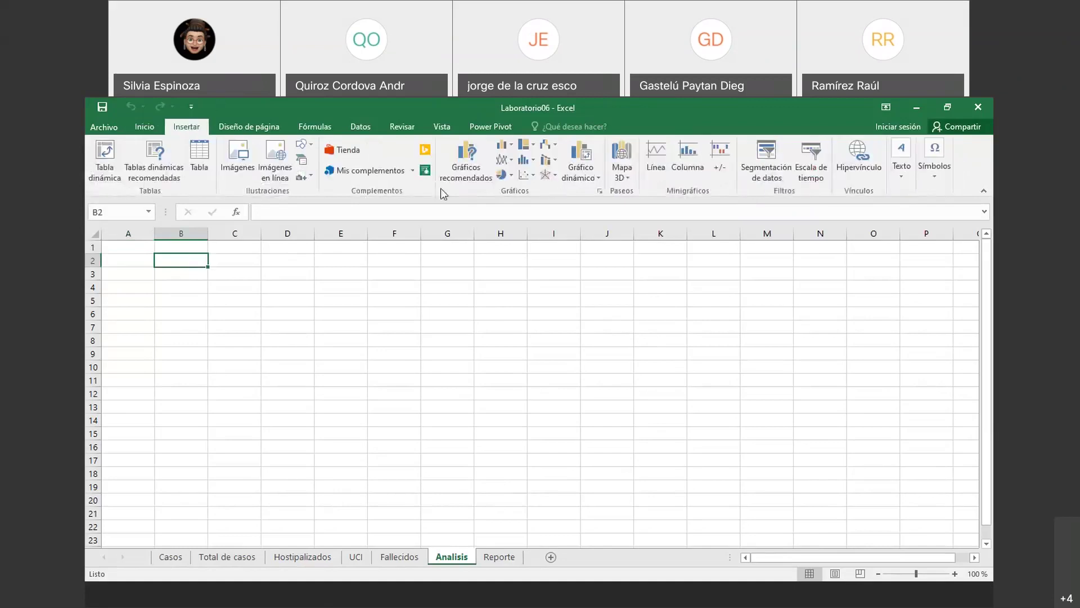
{"action": "left_click", "coordinate": [90, 163]}
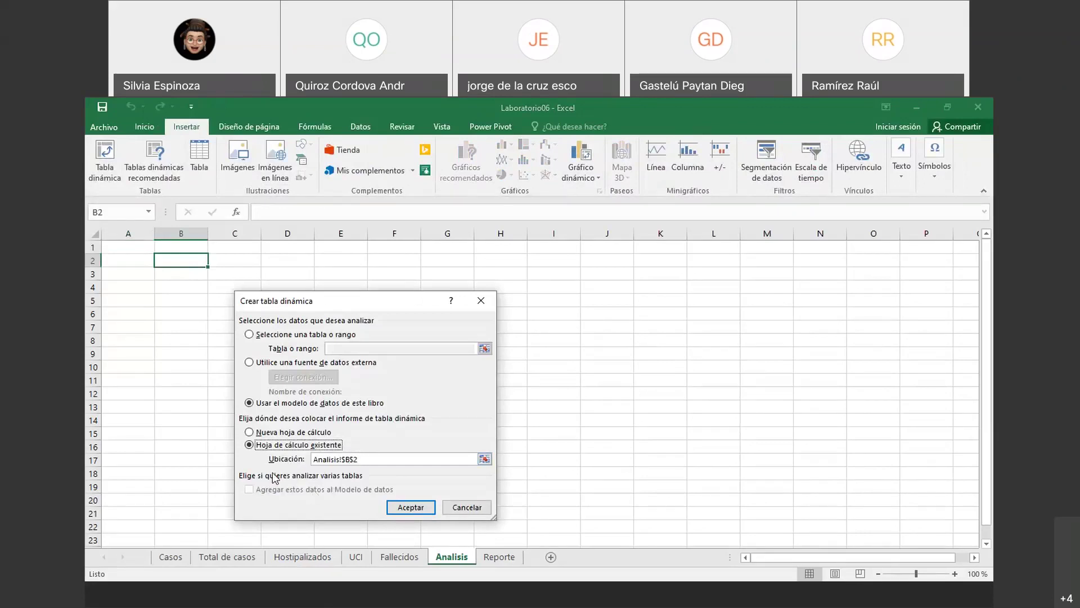
{"action": "left_click", "coordinate": [249, 362]}
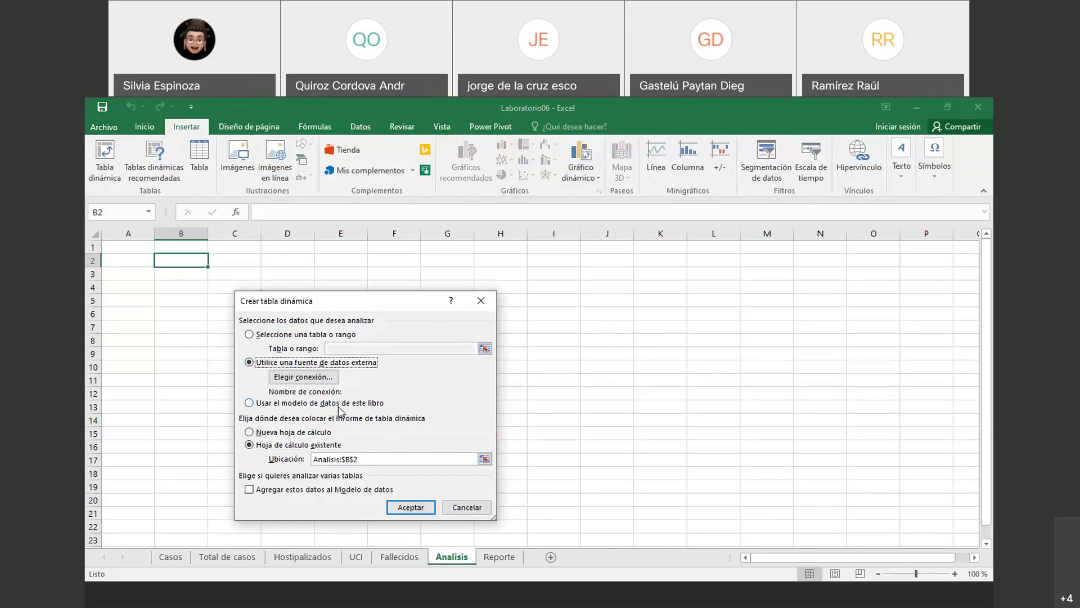
{"action": "left_click", "coordinate": [303, 377]}
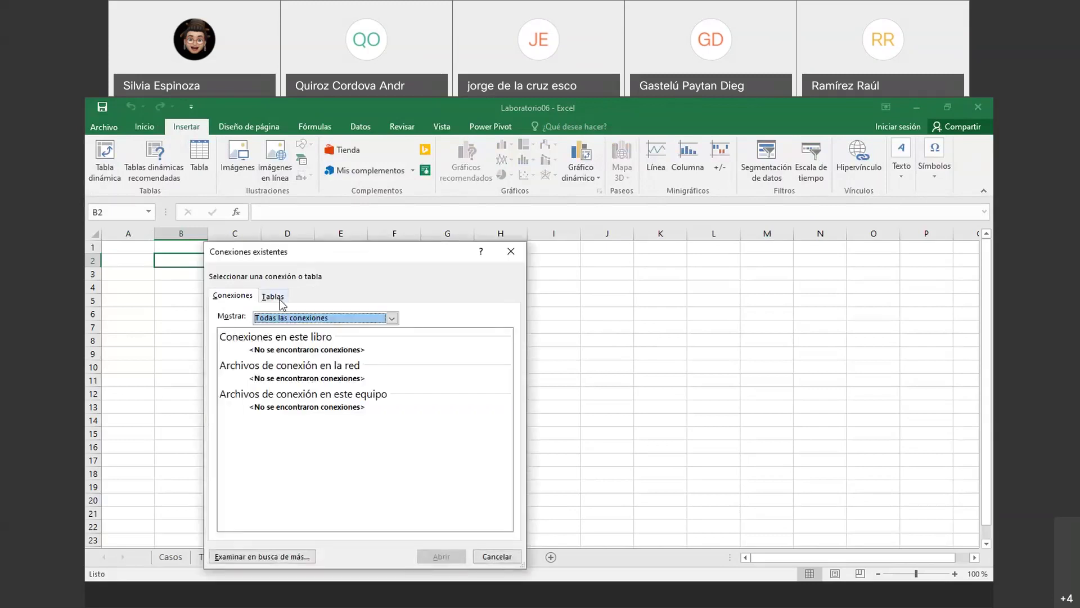
{"action": "left_click", "coordinate": [273, 296]}
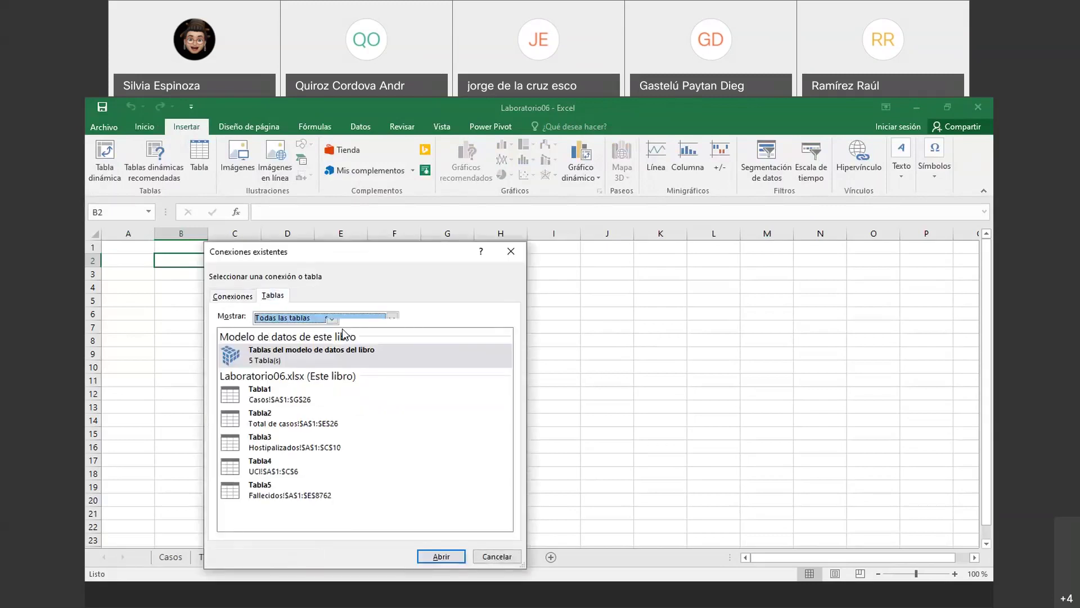
{"action": "left_click", "coordinate": [293, 362]}
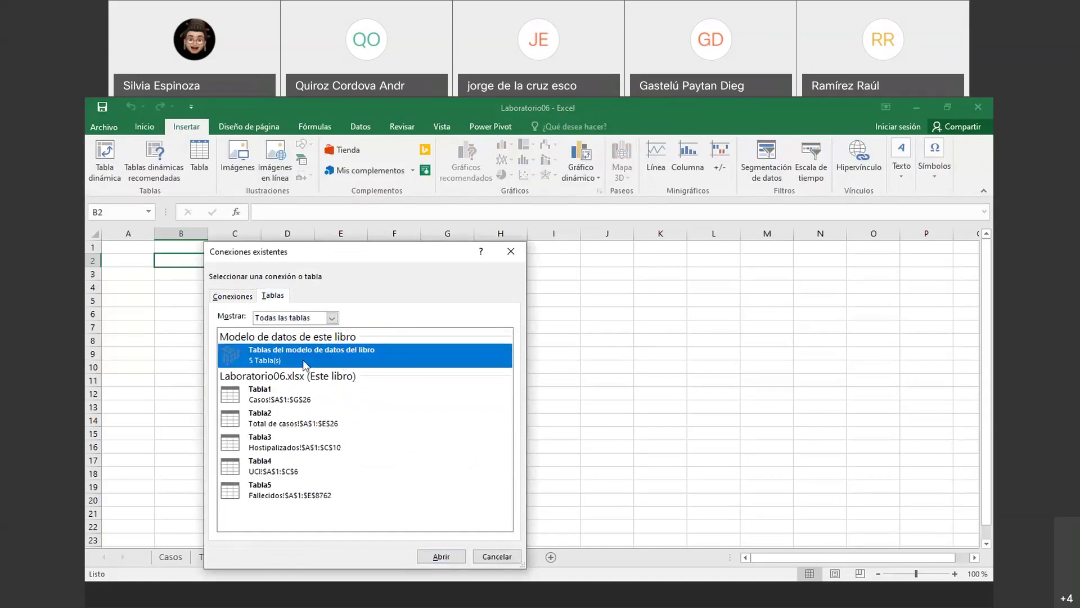
{"action": "left_click", "coordinate": [441, 557]}
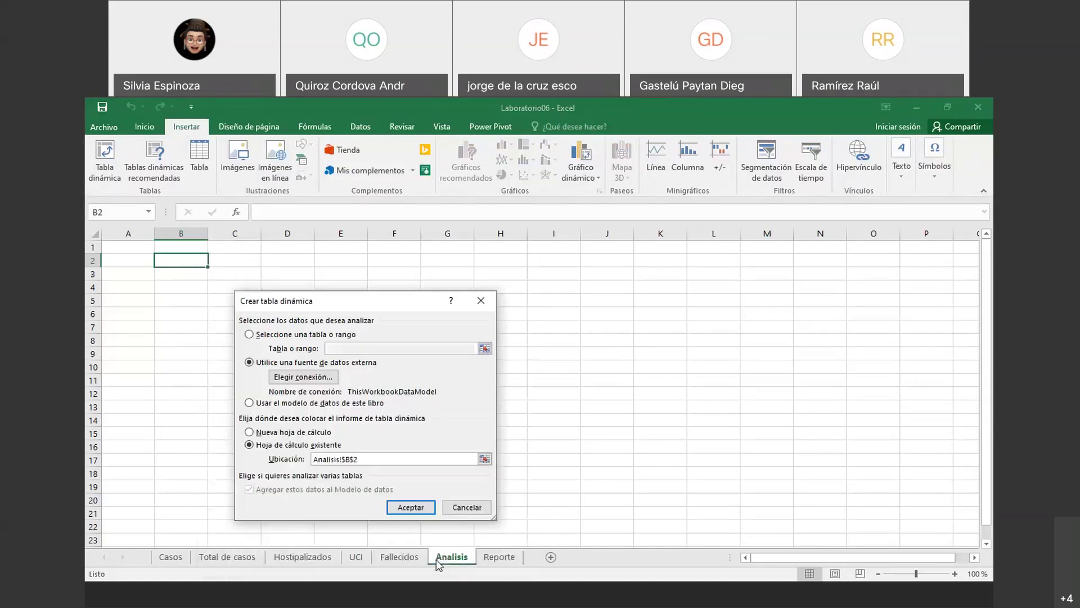
{"action": "left_click", "coordinate": [419, 508]}
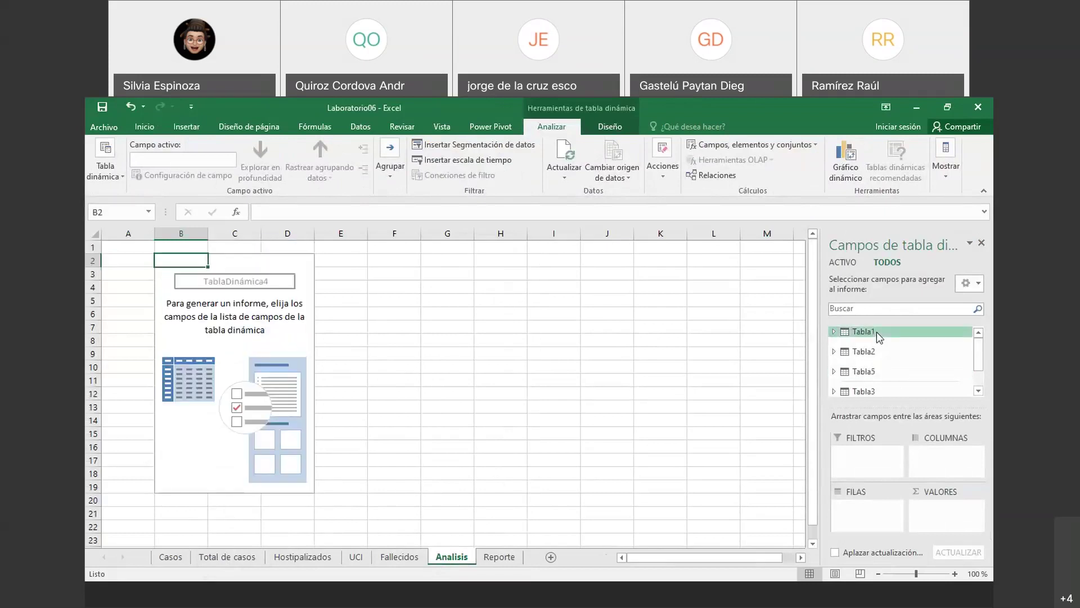
{"action": "left_click", "coordinate": [836, 332]}
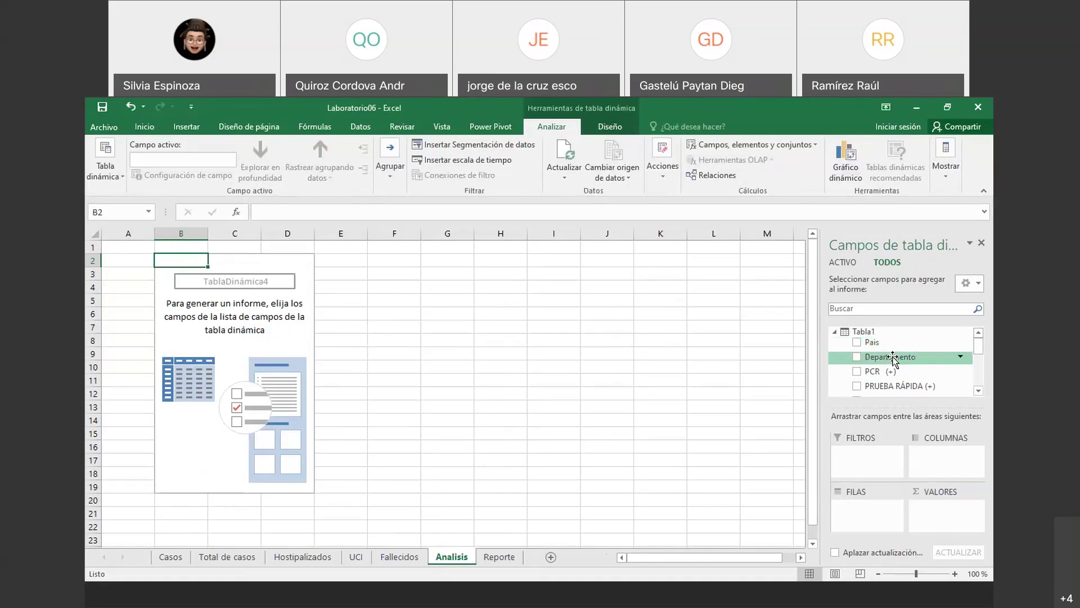
{"action": "left_click_drag", "start_coordinate": [893, 357], "coordinate": [923, 513]}
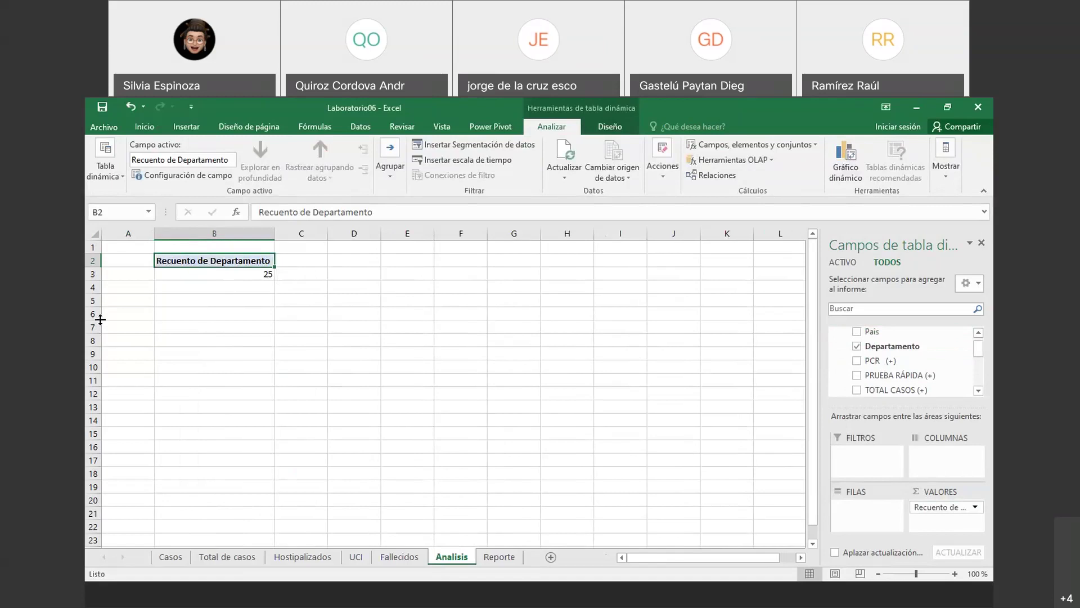
- Insert a second pivot table at B5 of the Analisis sheet, using the workbook's data model tables as the connection
{"action": "left_click", "coordinate": [209, 304]}
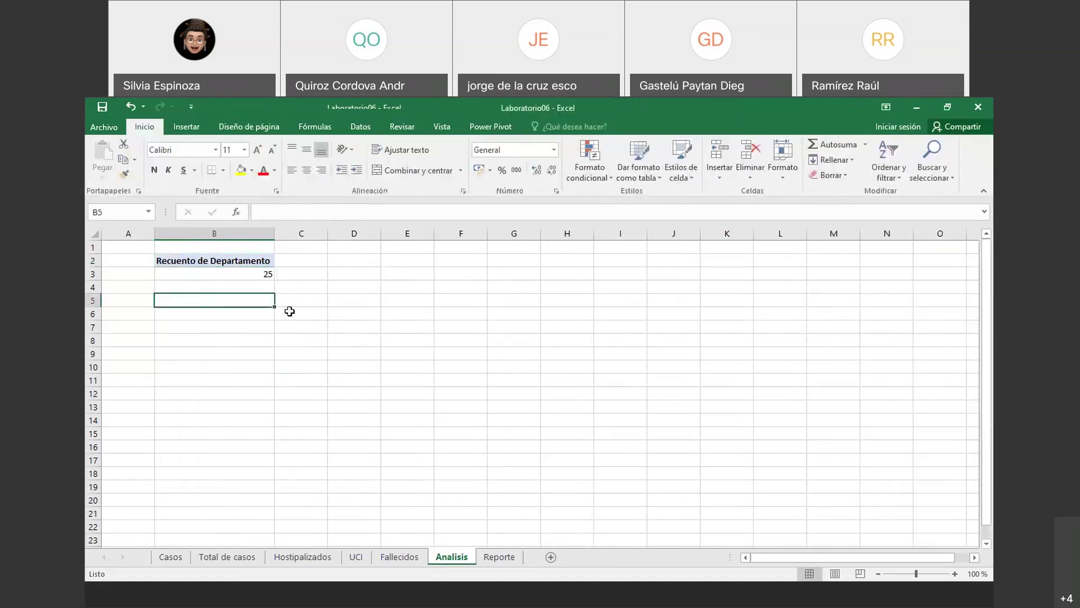
{"action": "left_click", "coordinate": [192, 130]}
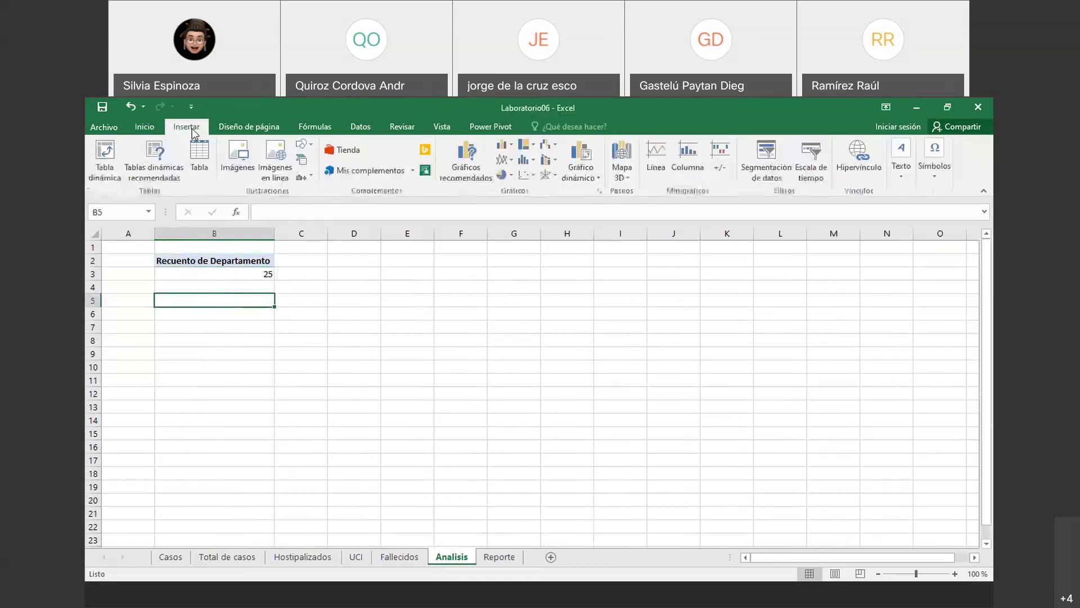
{"action": "left_click", "coordinate": [99, 165]}
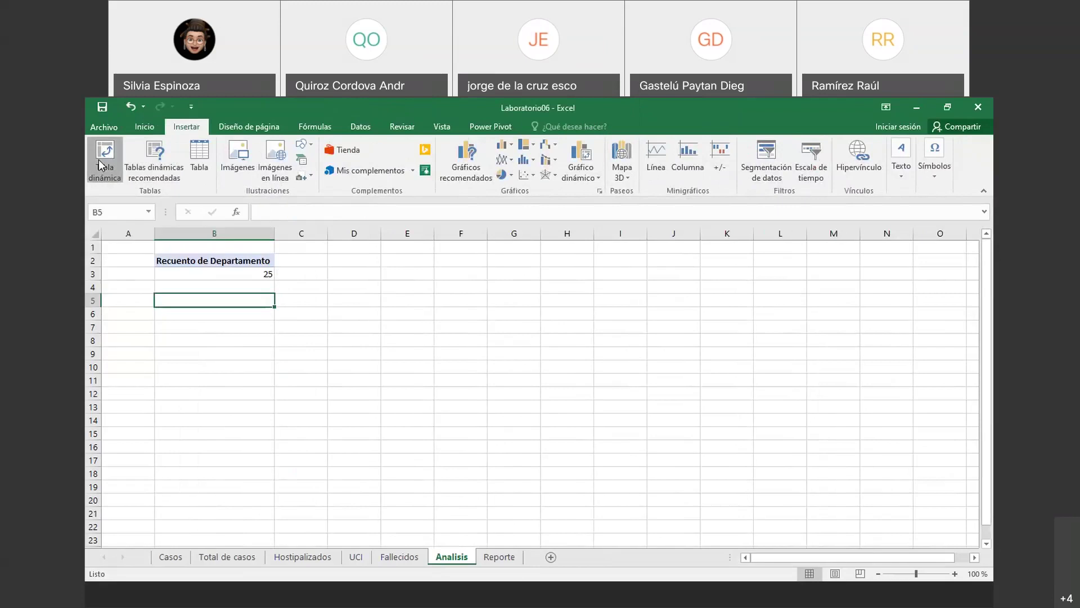
{"action": "left_click", "coordinate": [279, 369]}
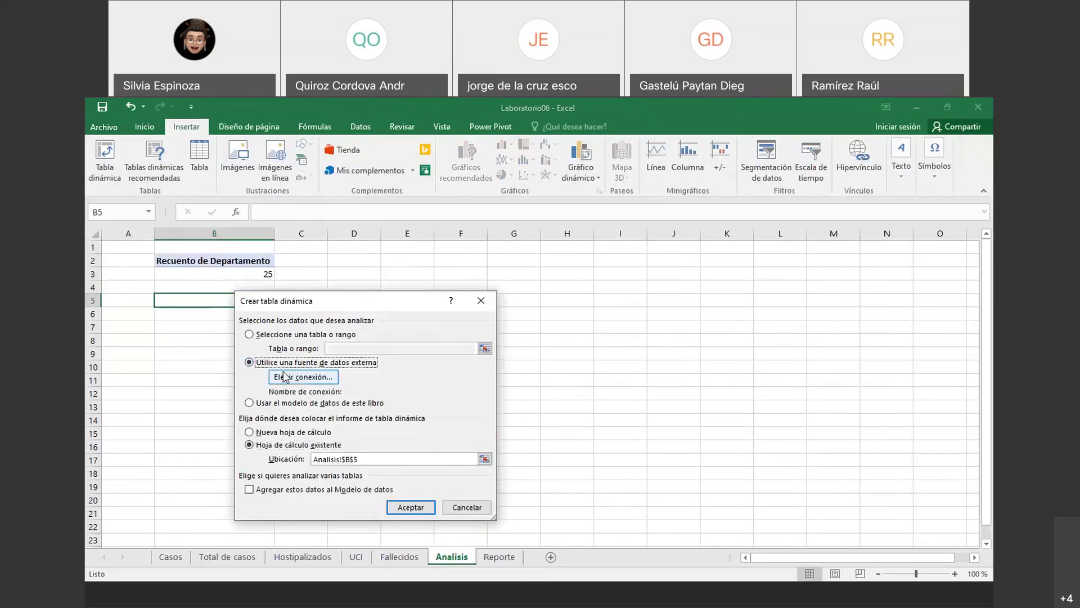
{"action": "left_click", "coordinate": [298, 377]}
{"action": "left_click", "coordinate": [272, 296]}
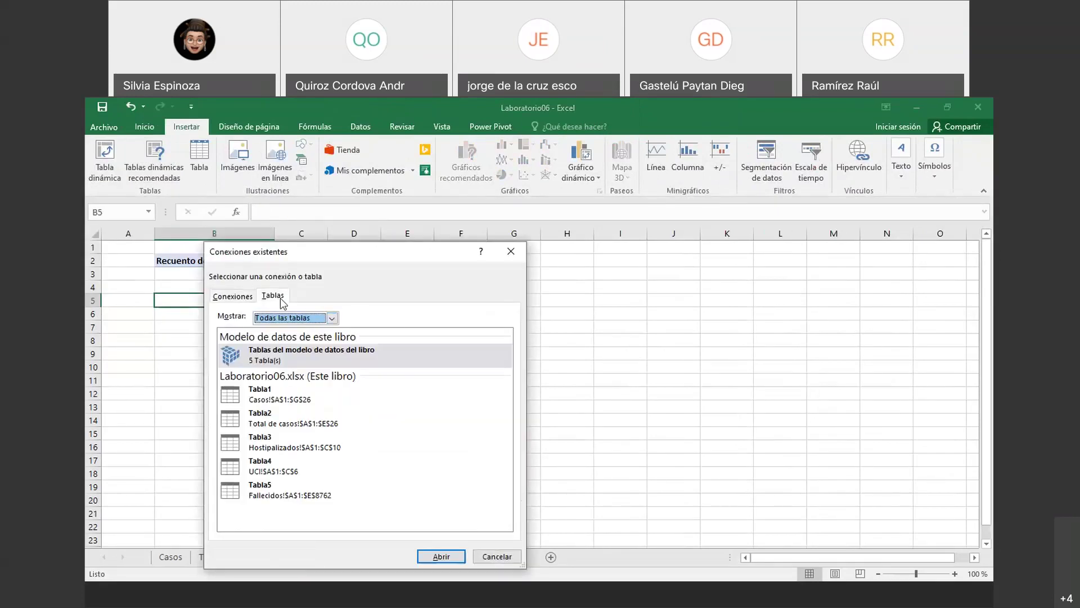
{"action": "left_click", "coordinate": [277, 360]}
{"action": "left_click", "coordinate": [454, 560]}
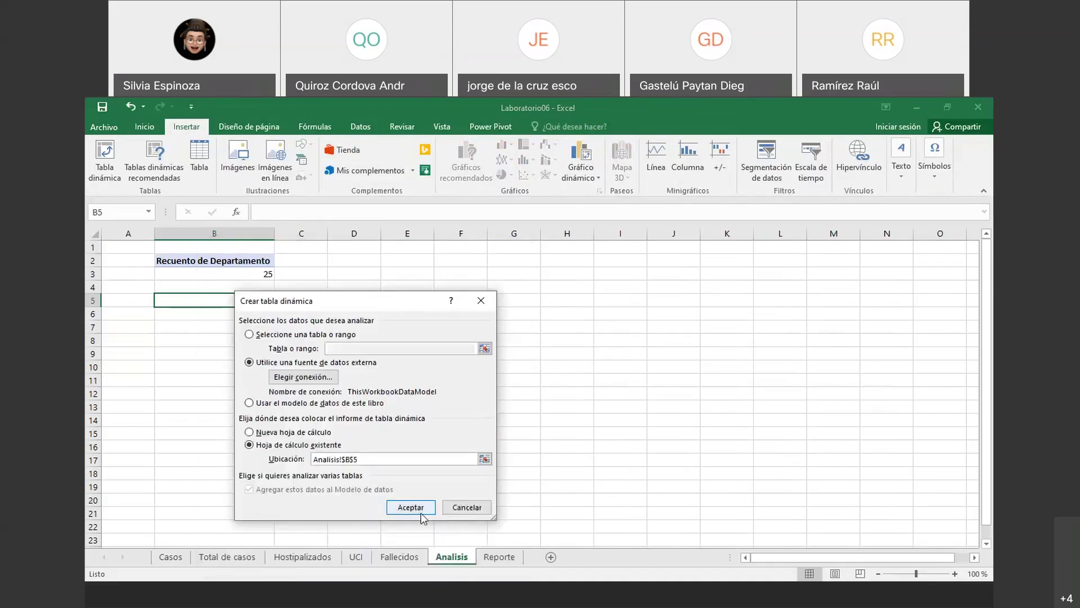
{"action": "left_click", "coordinate": [412, 513]}
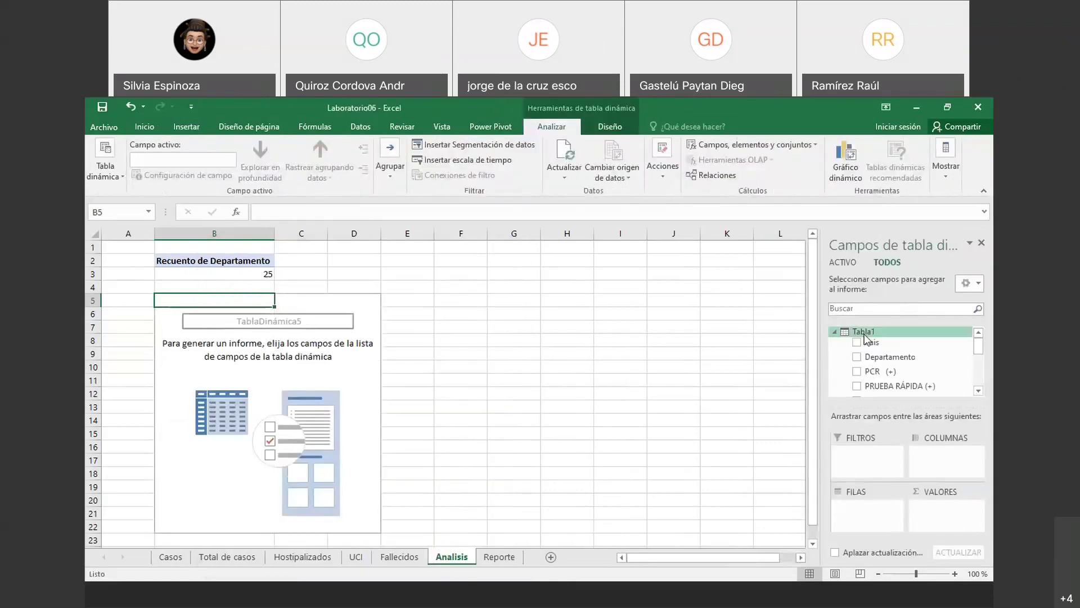
- Sum Tabla1's PCR (+) field as the value of the pivot table at B5
{"action": "scroll", "coordinate": [938, 364], "scroll_direction": "down", "scroll_amount": 2}
{"action": "scroll", "coordinate": [937, 364], "scroll_direction": "up", "scroll_amount": 2}
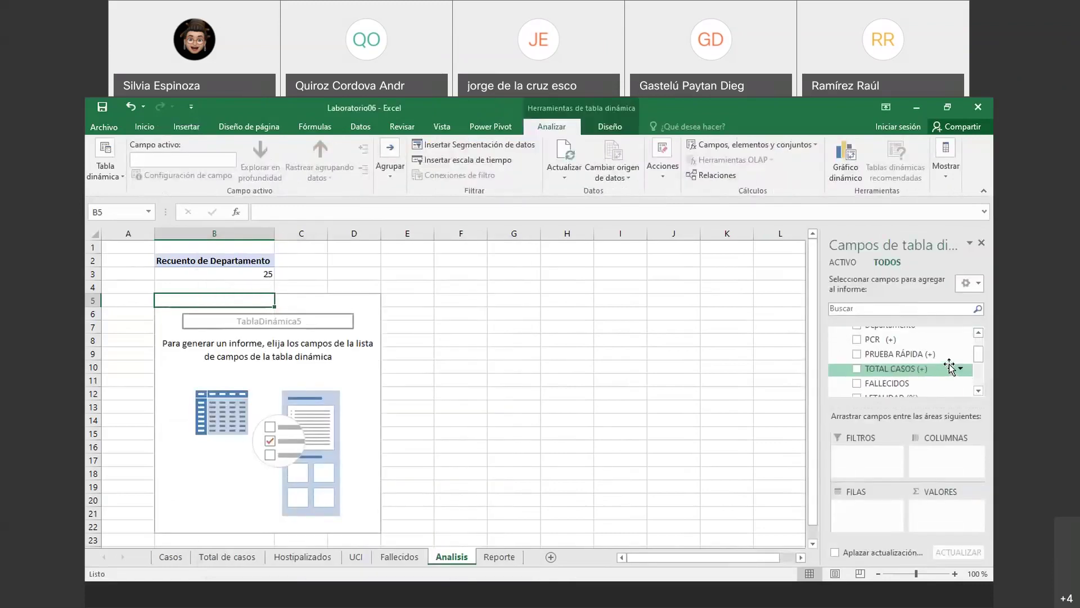
{"action": "scroll", "coordinate": [934, 364], "scroll_direction": "up", "scroll_amount": 1}
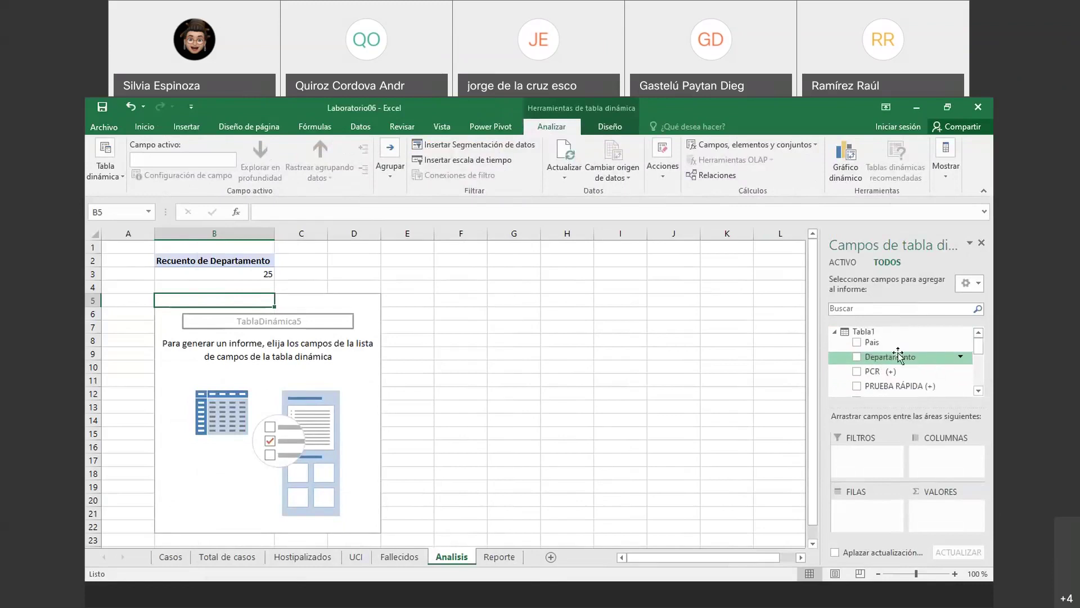
{"action": "left_click_drag", "start_coordinate": [874, 374], "coordinate": [917, 510]}
{"action": "key", "text": "alt+Tab"}
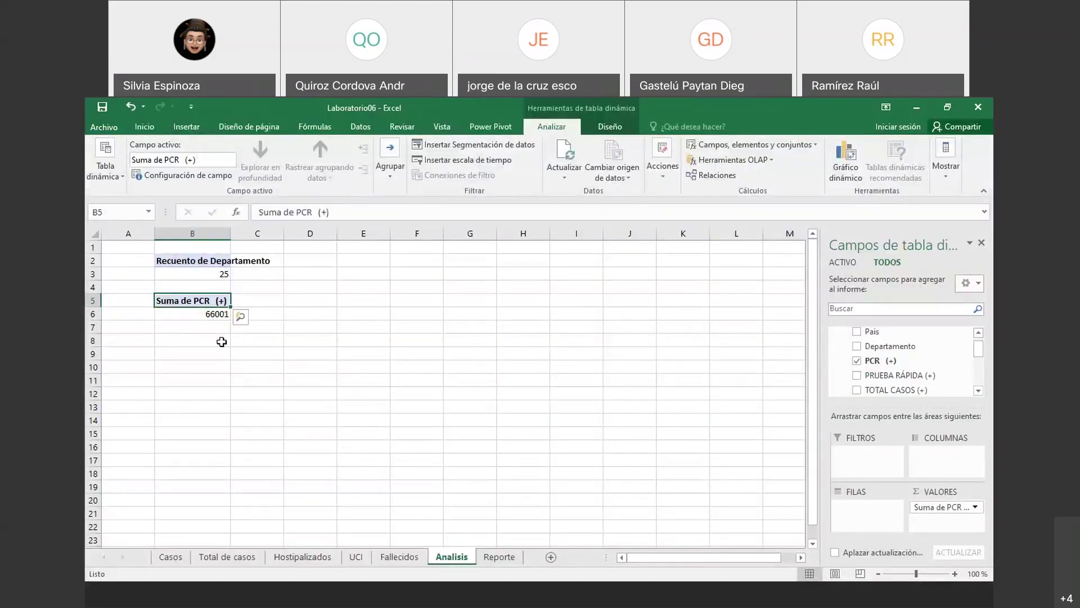
- Insert a third pivot table at B8 of the Analisis sheet, connected to the workbook's data model tables
{"action": "left_click", "coordinate": [220, 342]}
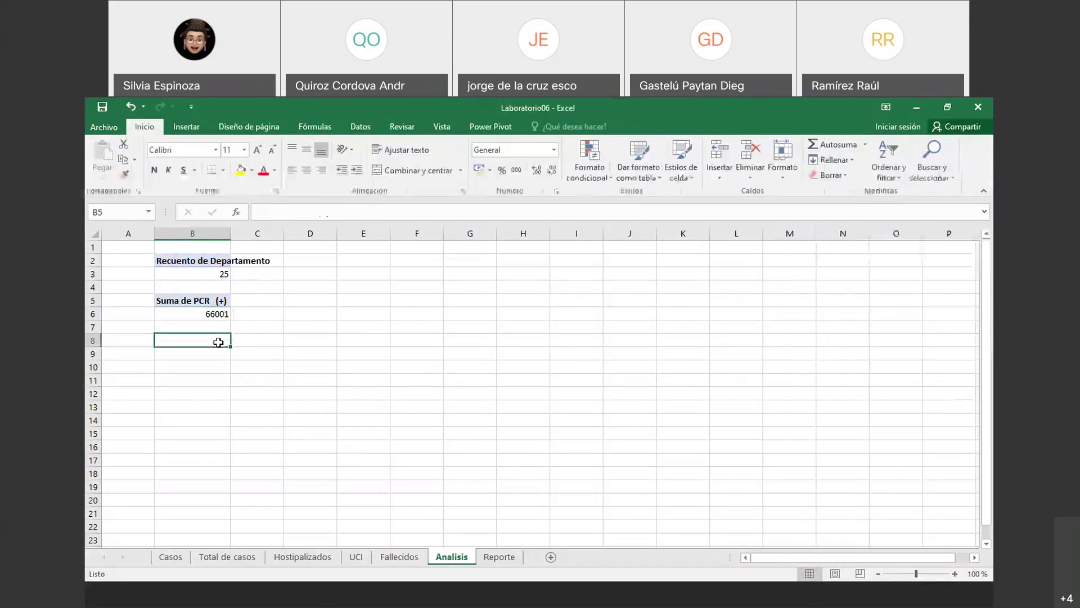
{"action": "left_click", "coordinate": [188, 129]}
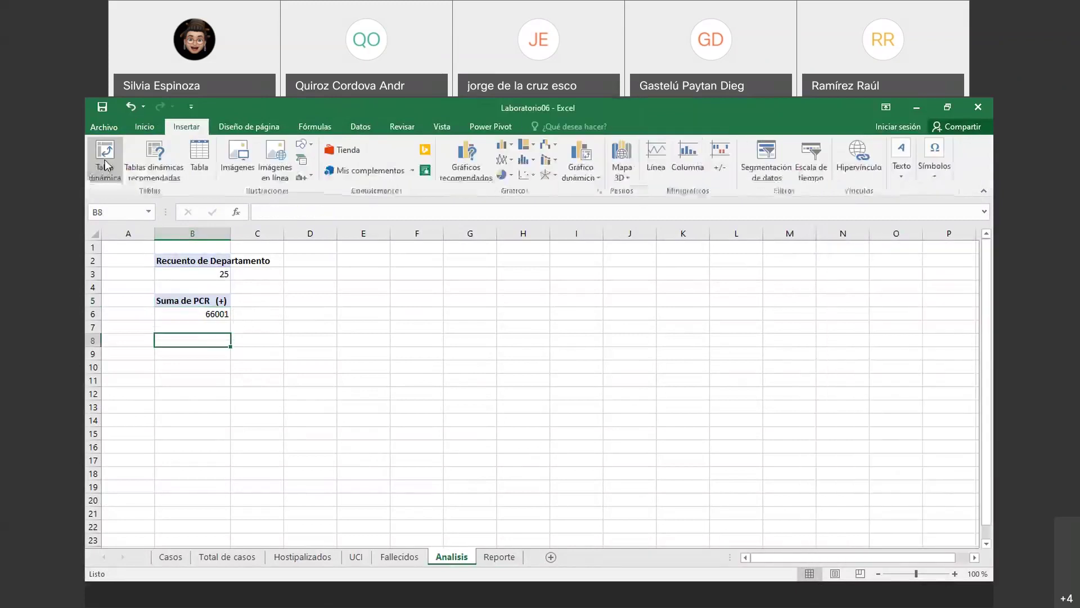
{"action": "left_click", "coordinate": [106, 164]}
{"action": "left_click", "coordinate": [249, 362]}
{"action": "left_click", "coordinate": [303, 376]}
{"action": "left_click", "coordinate": [273, 295]}
{"action": "left_click", "coordinate": [286, 360]}
{"action": "left_click", "coordinate": [441, 556]}
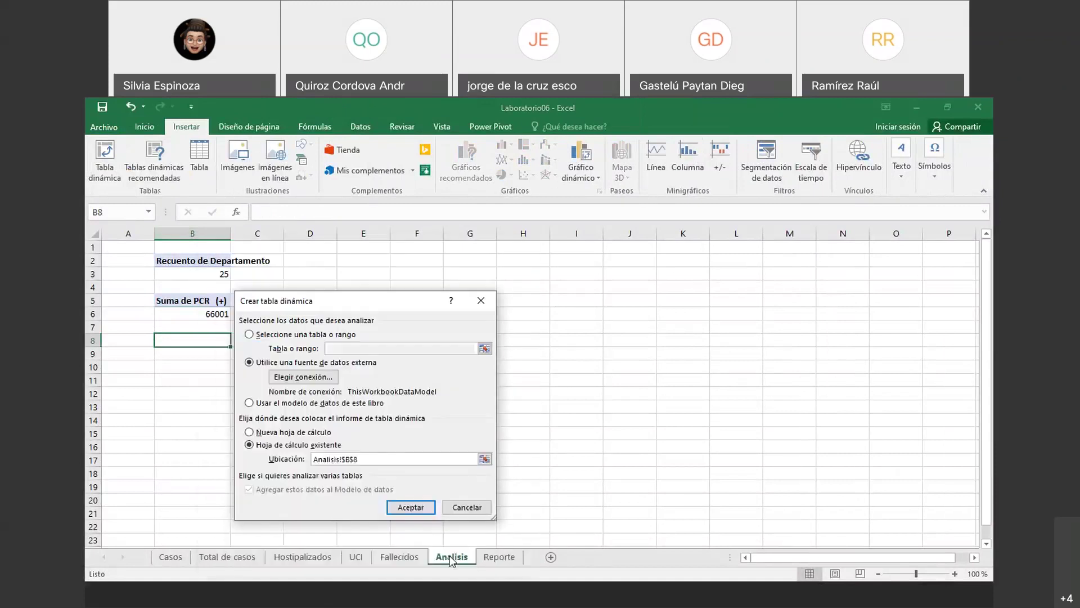
{"action": "left_click", "coordinate": [417, 509]}
- Sum Tabla1's PRUEBA RÁPIDA (+) field as the value of the pivot table at B8
{"action": "left_click", "coordinate": [833, 332]}
{"action": "scroll", "coordinate": [900, 349], "scroll_direction": "down", "scroll_amount": 1}
{"action": "mouse_move", "coordinate": [980, 366]}
{"action": "left_mouse_down"}
{"action": "mouse_move", "coordinate": [981, 344]}
{"action": "mouse_move", "coordinate": [982, 363]}
{"action": "left_mouse_up"}
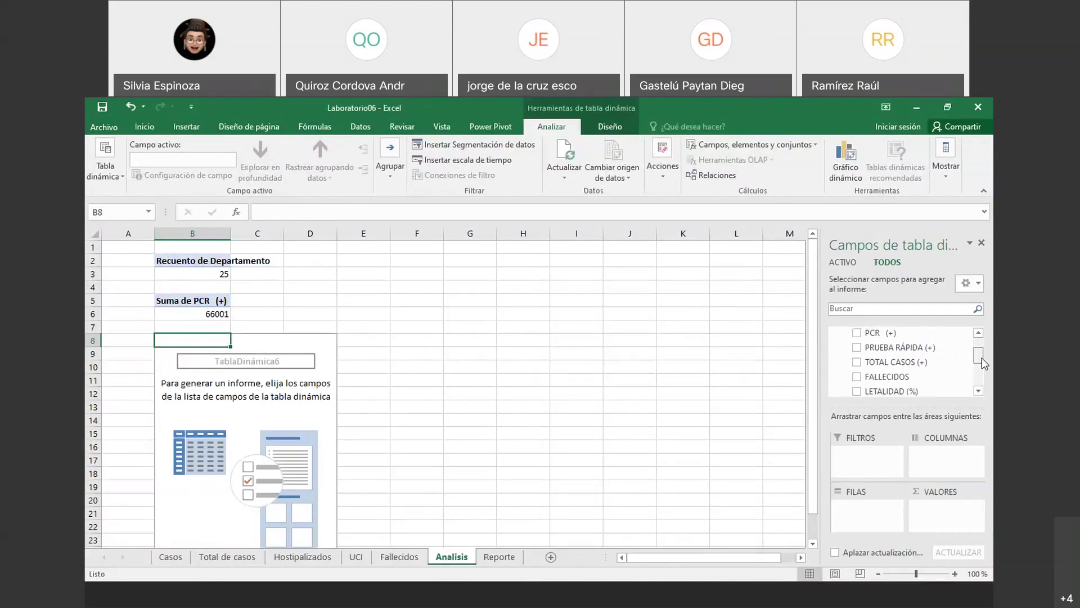
{"action": "left_click_drag", "start_coordinate": [981, 358], "coordinate": [981, 352]}
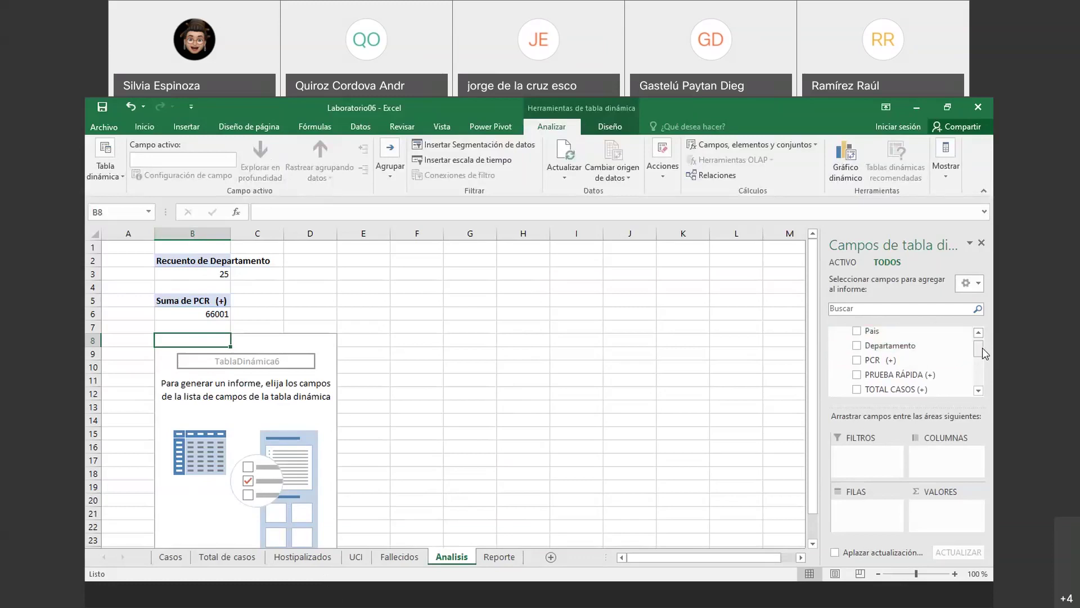
{"action": "left_click_drag", "start_coordinate": [983, 347], "coordinate": [982, 360]}
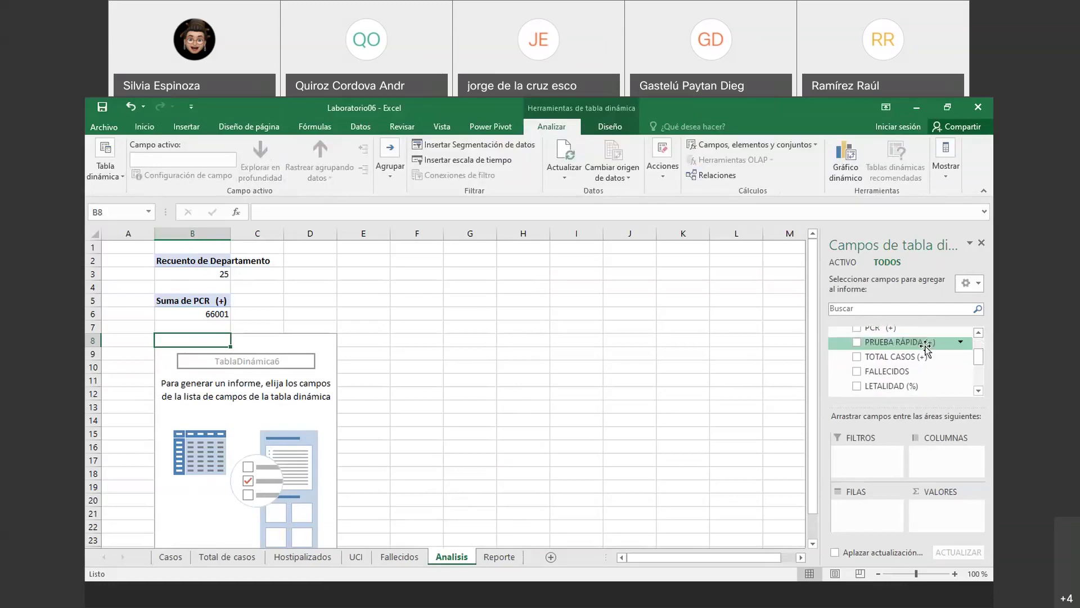
{"action": "left_click_drag", "start_coordinate": [901, 343], "coordinate": [951, 503]}
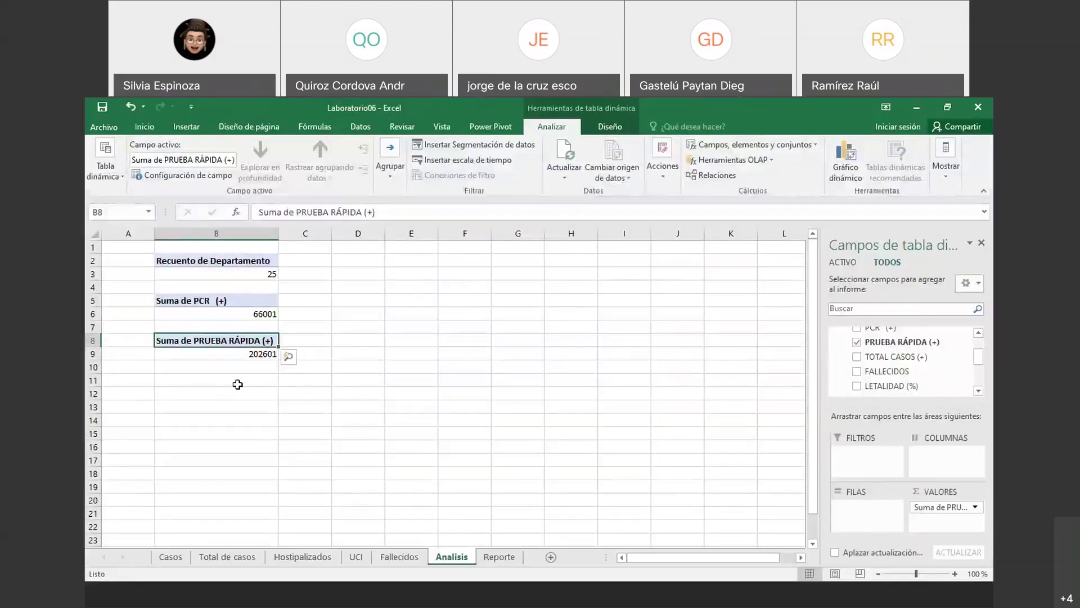
- Insert a fourth pivot table at B11 of the Analisis sheet from the workbook's data model tables
{"action": "left_click", "coordinate": [236, 381]}
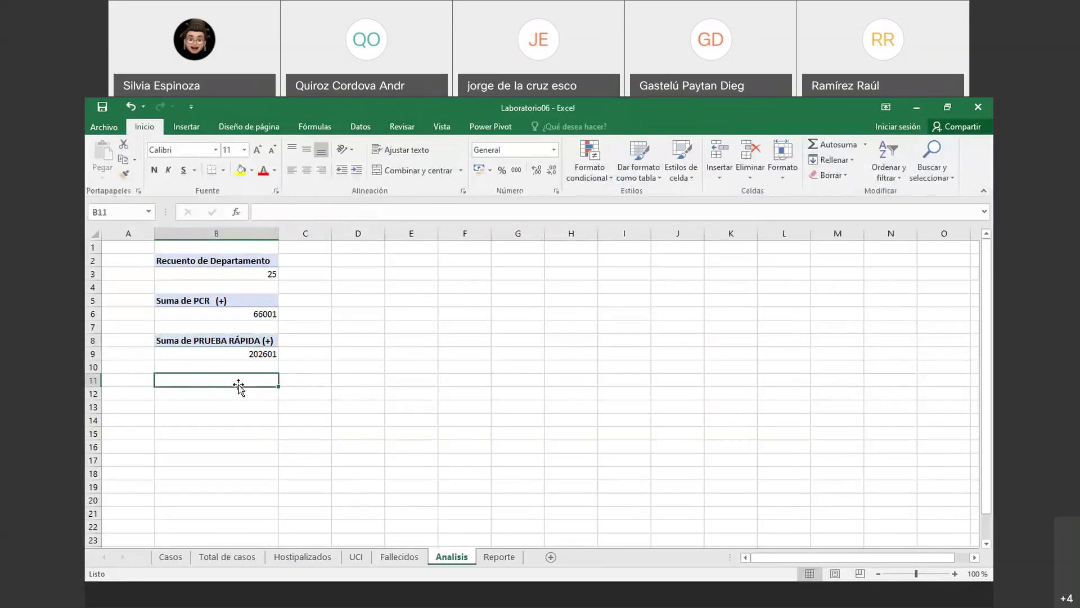
{"action": "left_click", "coordinate": [179, 129]}
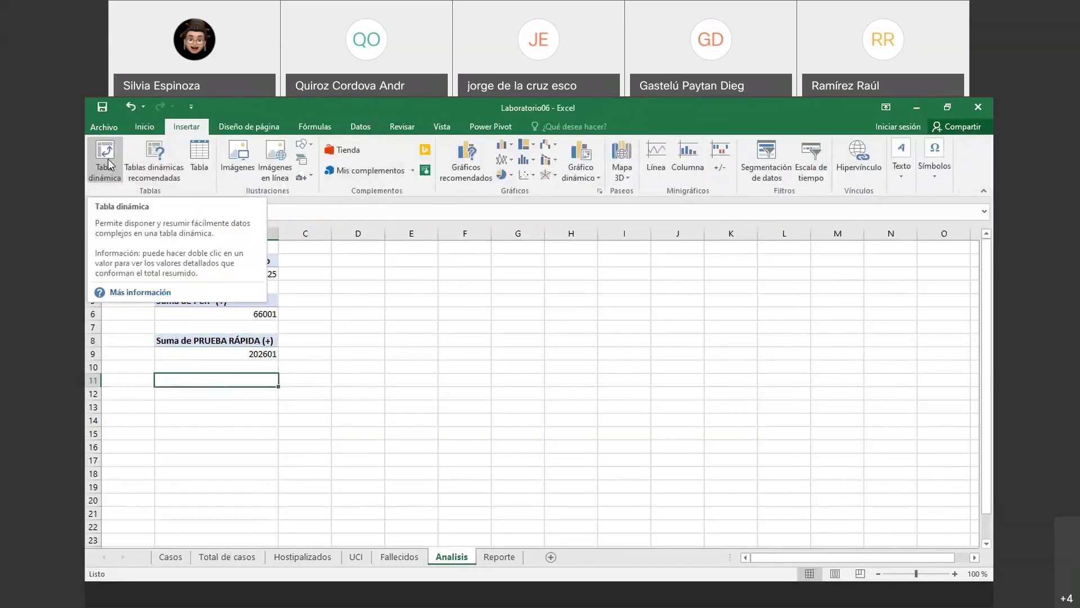
{"action": "left_click", "coordinate": [111, 165]}
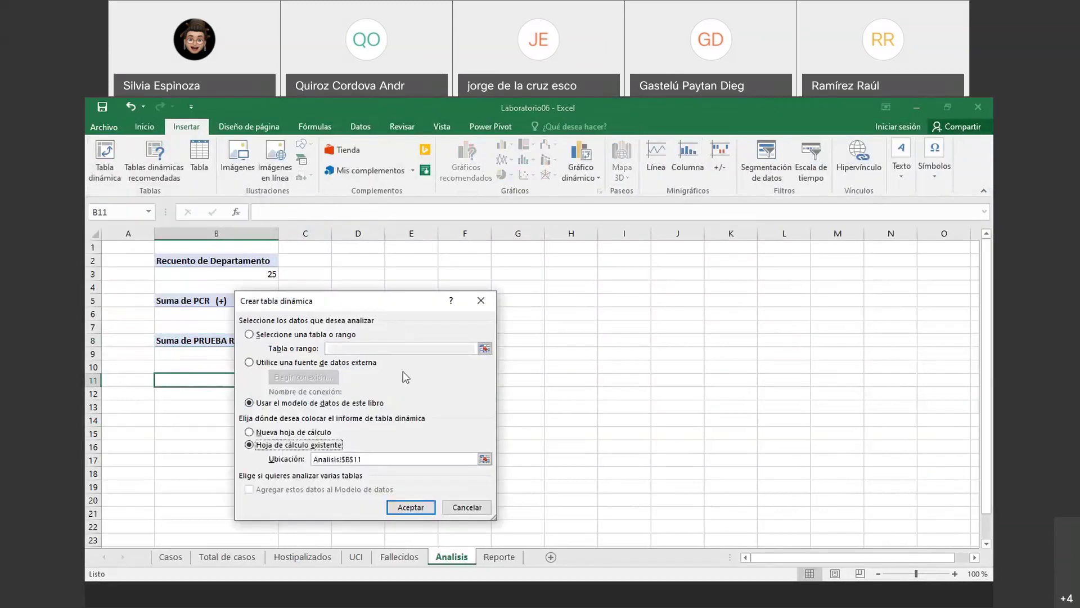
{"action": "left_click", "coordinate": [276, 362]}
{"action": "left_click", "coordinate": [288, 378]}
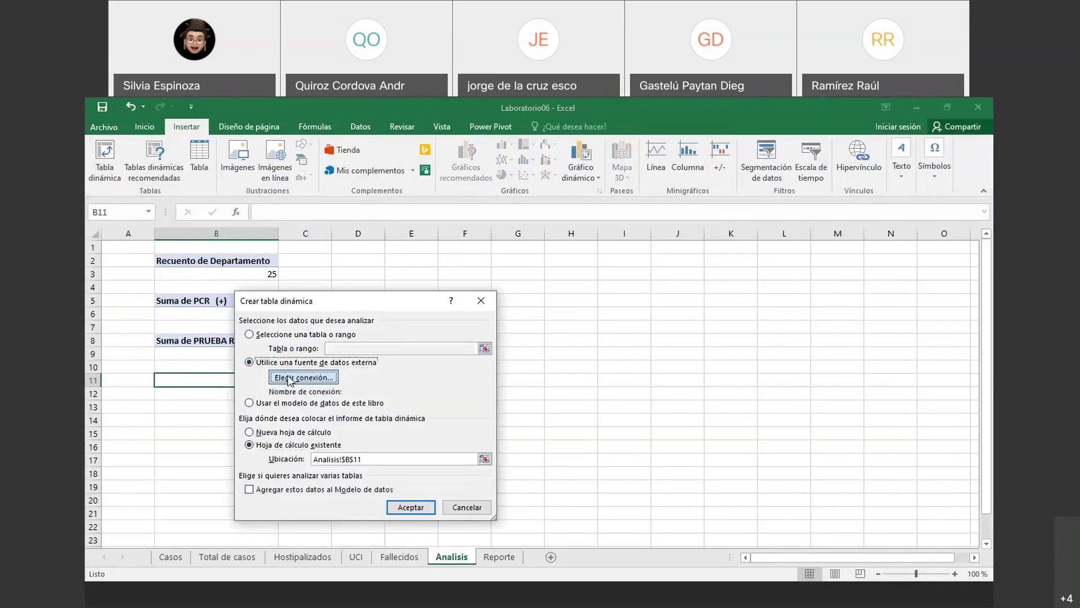
{"action": "left_click", "coordinate": [274, 296]}
{"action": "left_click", "coordinate": [337, 354]}
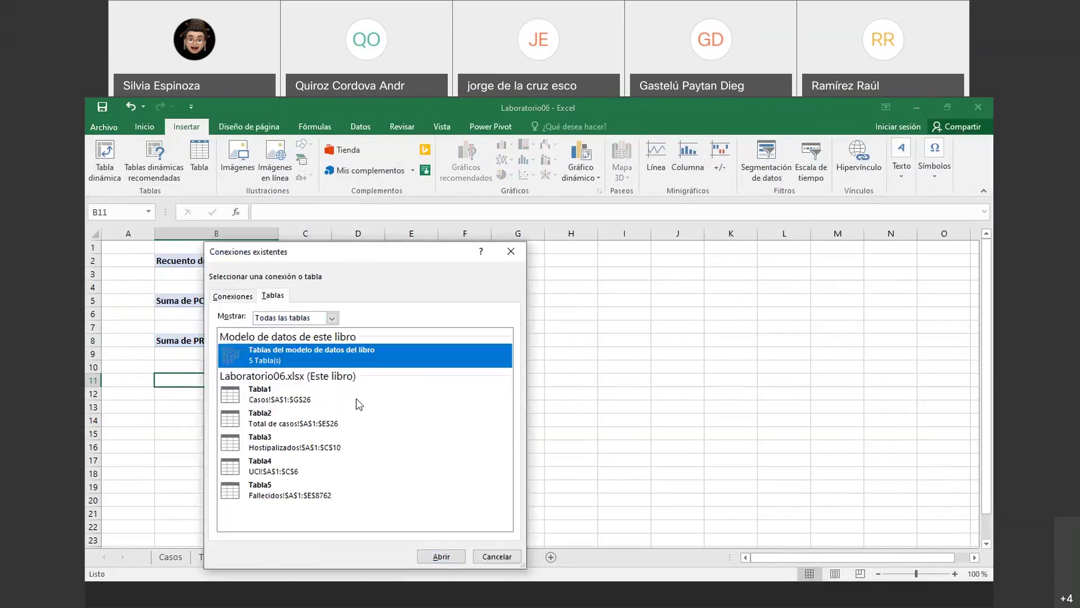
{"action": "left_click", "coordinate": [442, 556]}
{"action": "left_click", "coordinate": [406, 497]}
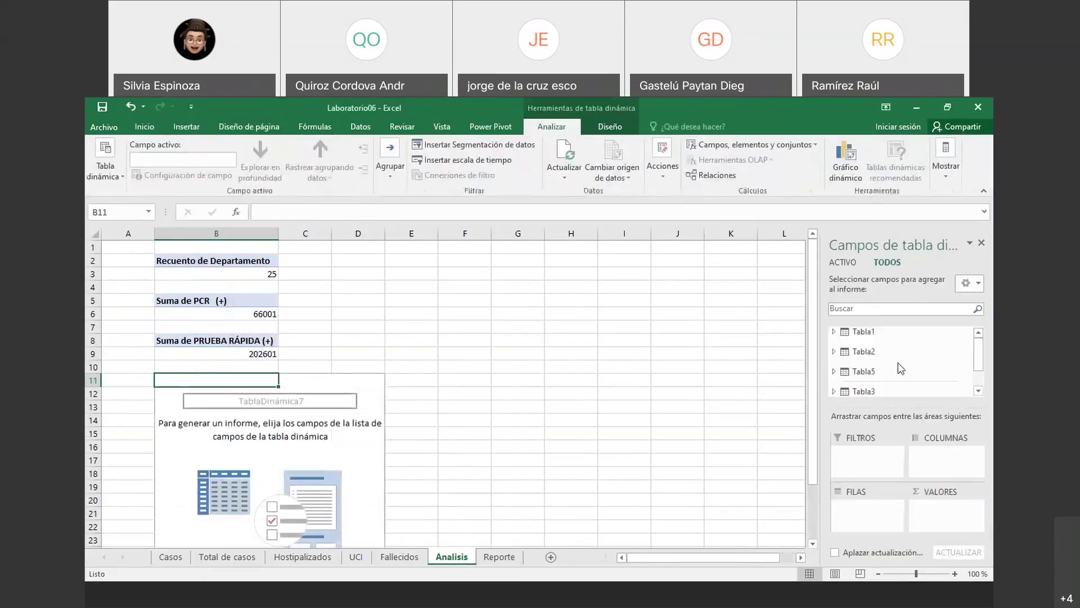
- Sum Tabla1's TOTAL CASOS (+) field as the value of the pivot table at B11
{"action": "left_click", "coordinate": [877, 332]}
{"action": "left_click_drag", "start_coordinate": [983, 350], "coordinate": [985, 360]}
{"action": "left_click_drag", "start_coordinate": [892, 364], "coordinate": [946, 510]}
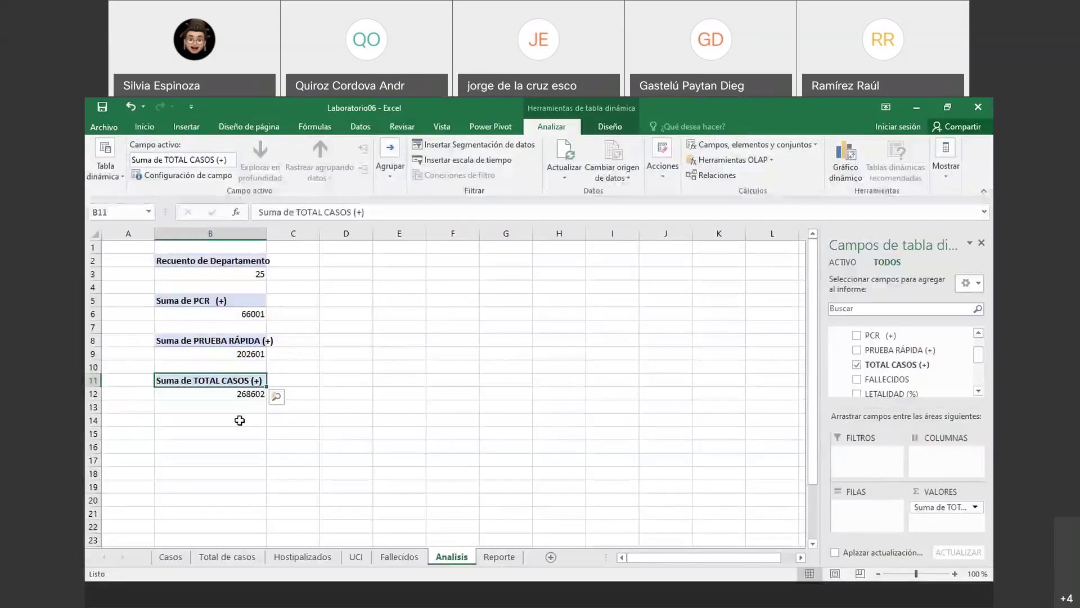
- Insert a fifth pivot table at B14 of the Analisis sheet, connected to the workbook's data model tables
{"action": "left_click", "coordinate": [238, 419]}
{"action": "left_click", "coordinate": [186, 126]}
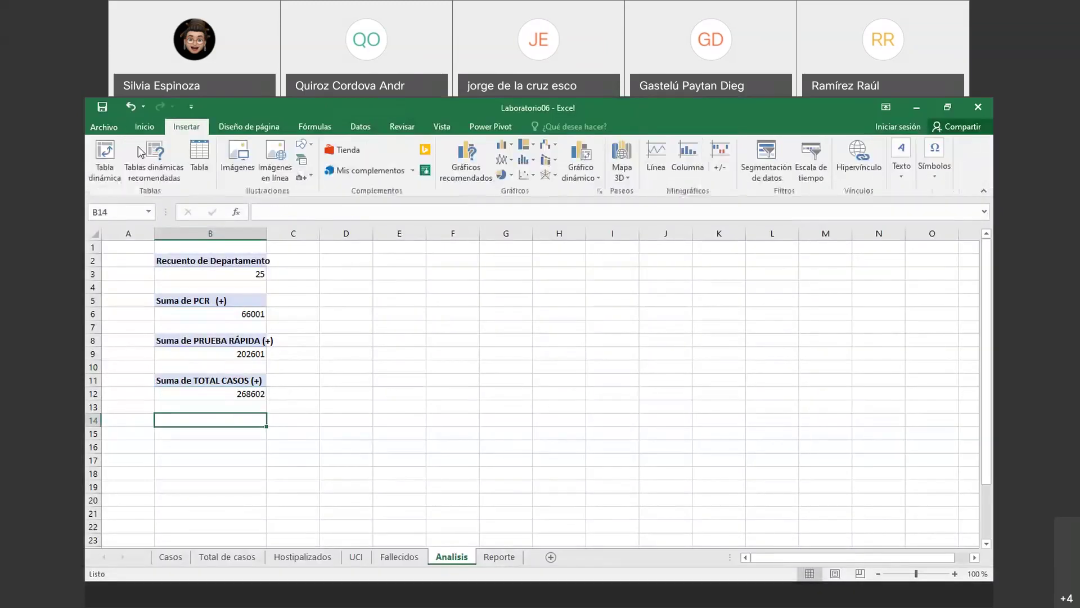
{"action": "left_click", "coordinate": [104, 160]}
{"action": "left_click", "coordinate": [301, 362]}
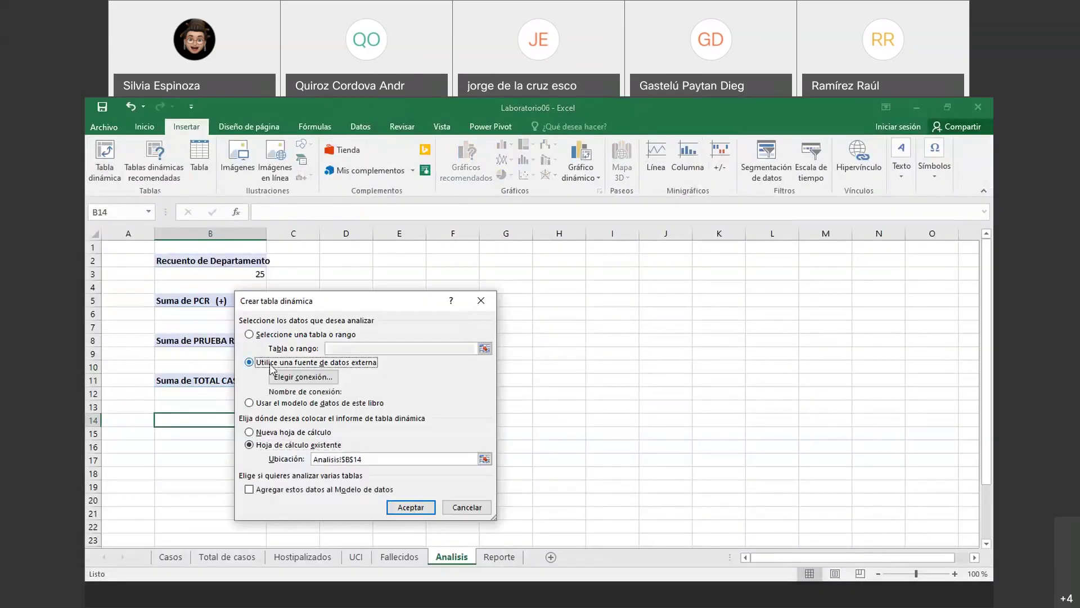
{"action": "left_click", "coordinate": [303, 377]}
{"action": "left_click", "coordinate": [273, 295]}
{"action": "left_click", "coordinate": [312, 355]}
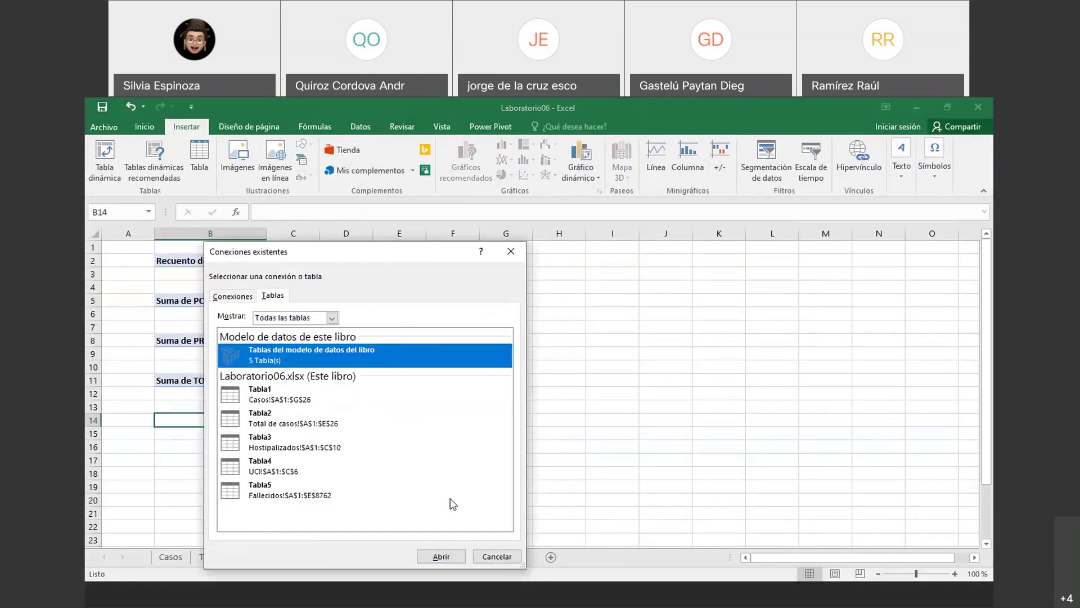
{"action": "left_click", "coordinate": [443, 556]}
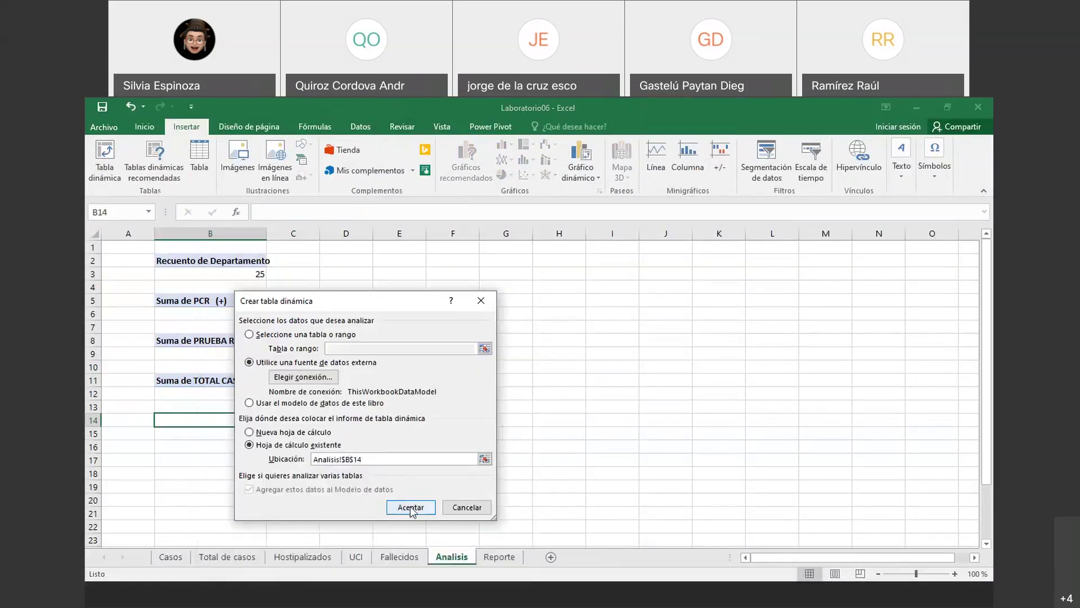
{"action": "left_click", "coordinate": [410, 507]}
- Sum Tabla1's FALLECIDOS field as the value of the pivot table at B14
{"action": "left_click", "coordinate": [894, 331]}
{"action": "left_click_drag", "start_coordinate": [979, 345], "coordinate": [935, 508]}
{"action": "key", "text": "alt+Tab"}
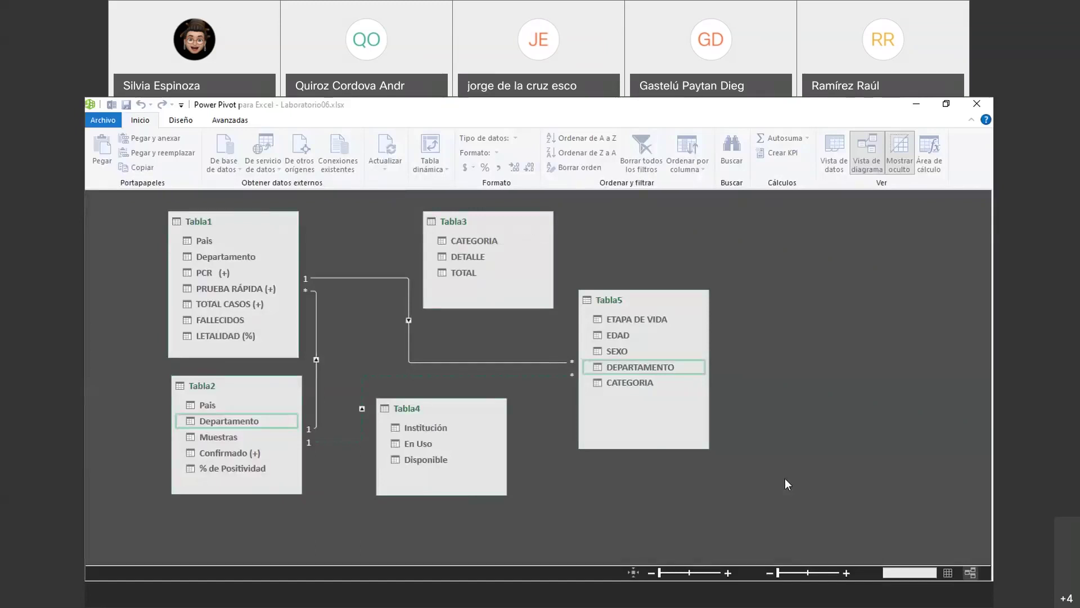
{"action": "left_click", "coordinate": [338, 598]}
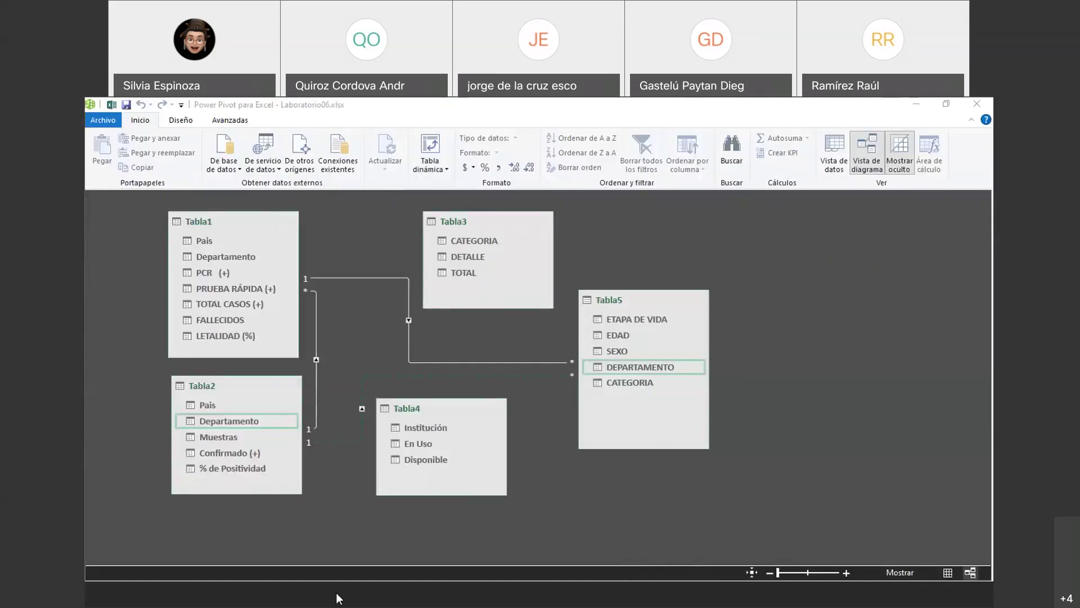
- Insert a sixth data model pivot table at B17 of the Analisis sheet and sum Tabla1's LETALIDAD (%) field in it
{"action": "left_click", "coordinate": [200, 460]}
{"action": "left_click", "coordinate": [186, 126]}
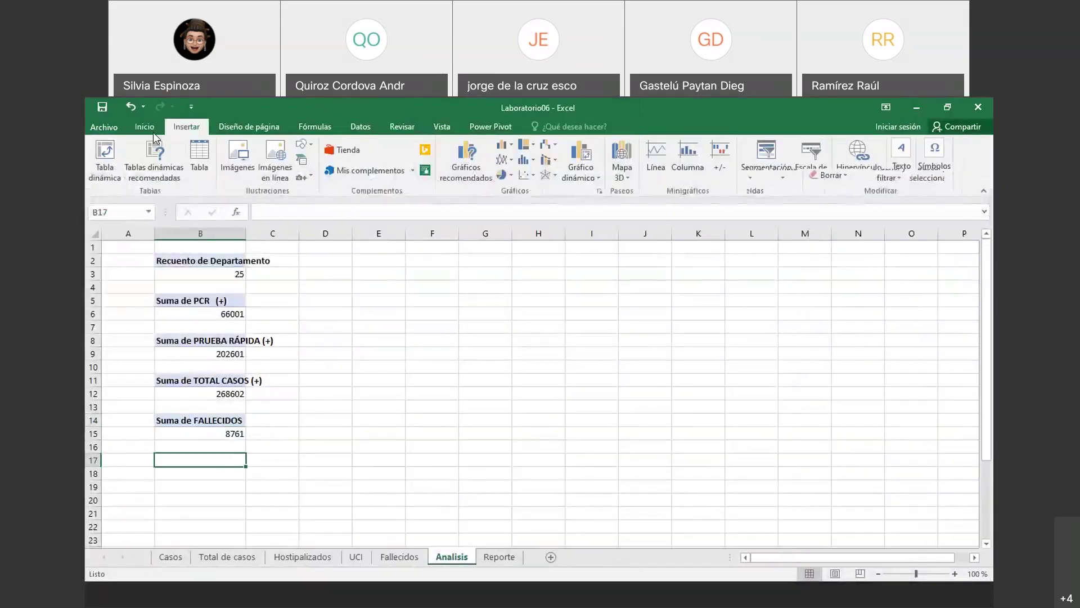
{"action": "left_click", "coordinate": [108, 168]}
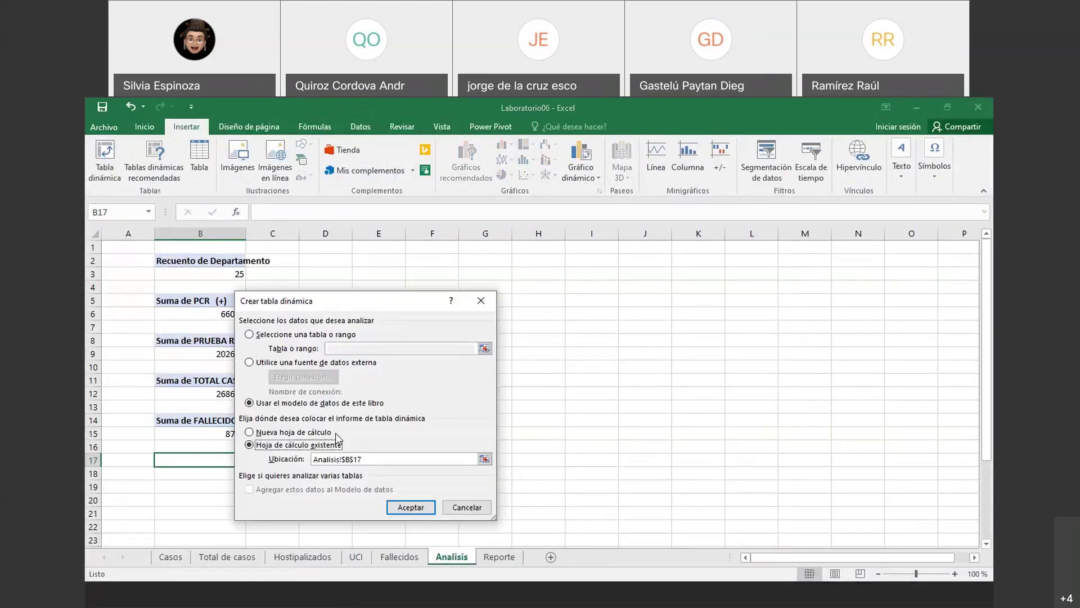
{"action": "left_click", "coordinate": [293, 362]}
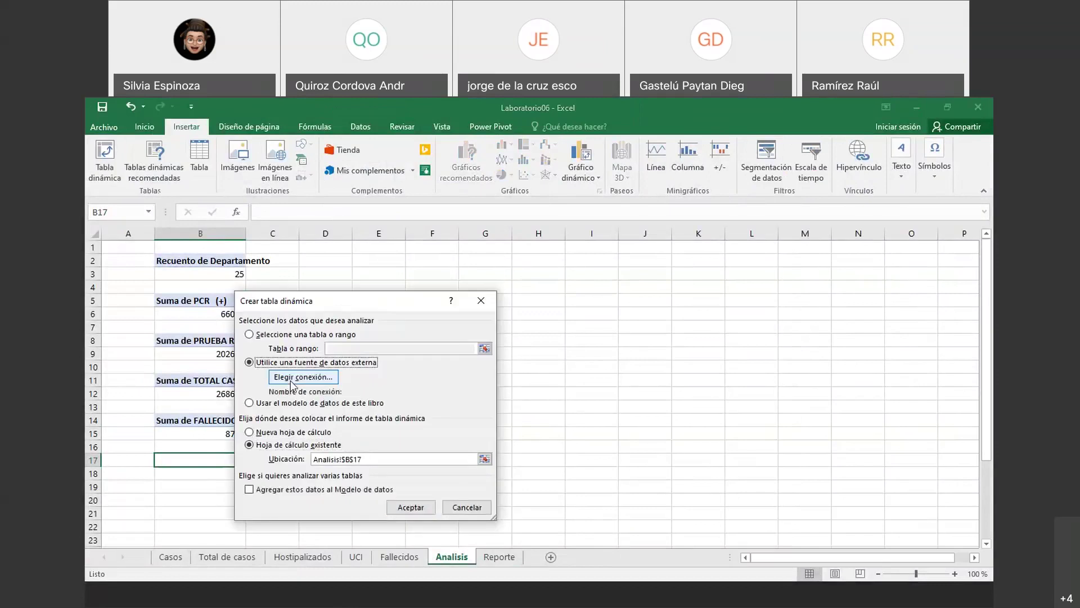
{"action": "left_click", "coordinate": [291, 378]}
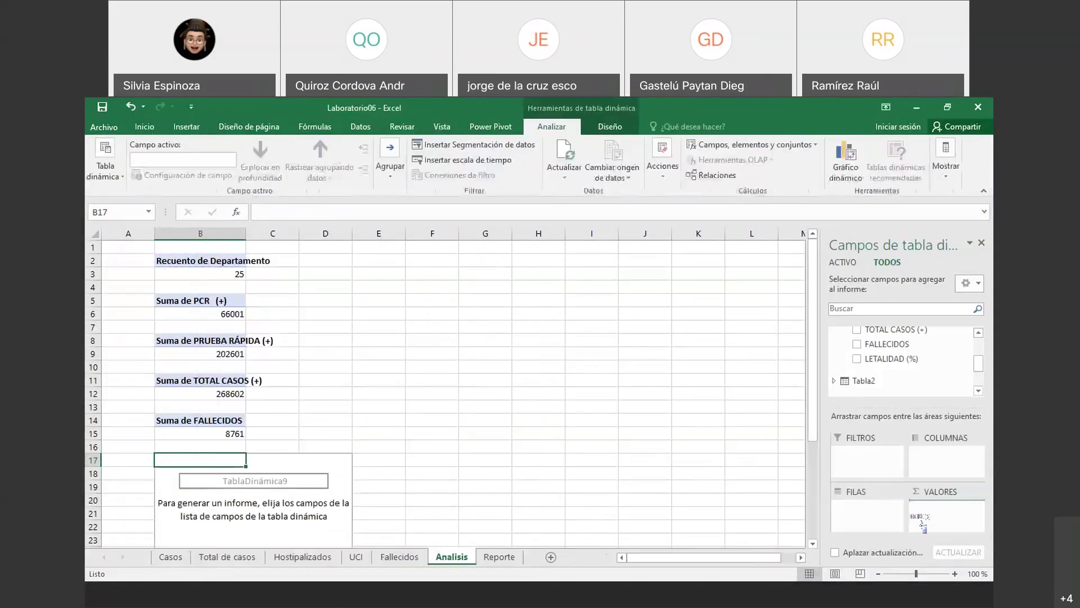
{"action": "left_click", "coordinate": [857, 358]}
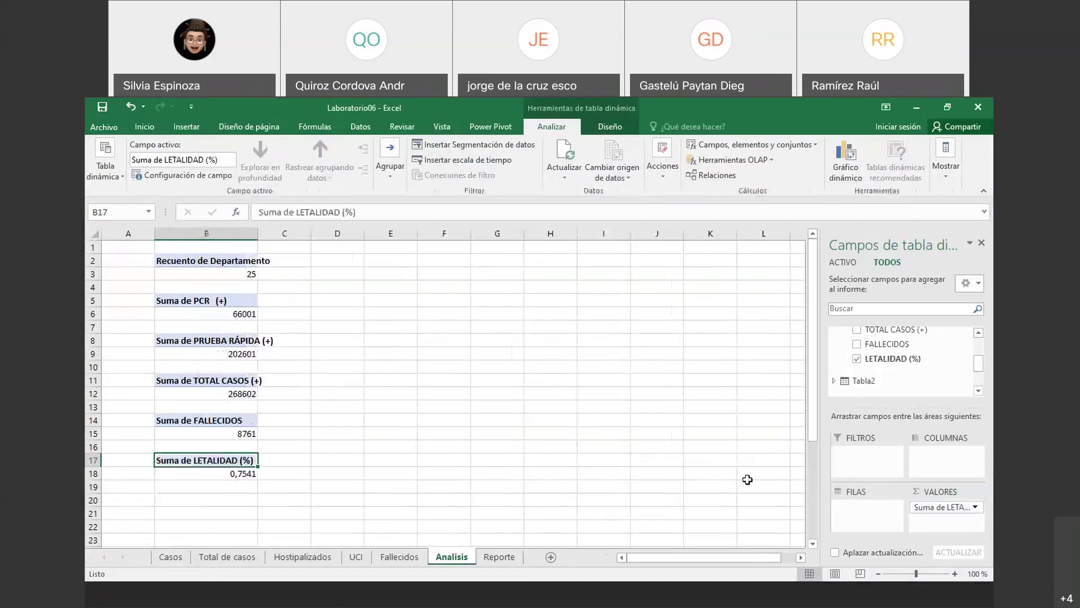
{"action": "left_click", "coordinate": [326, 271]}
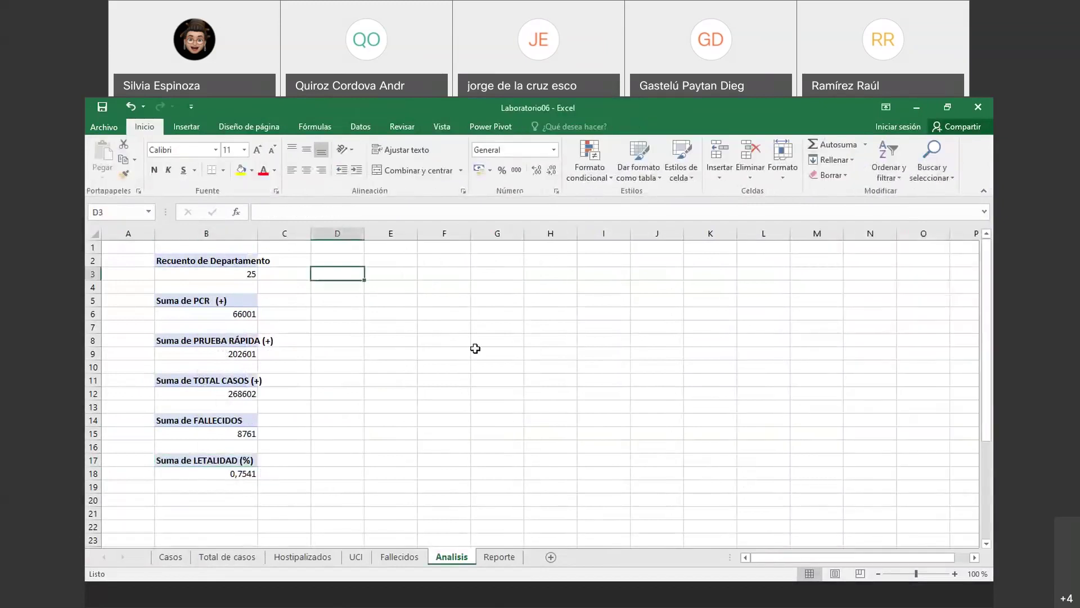
{"action": "left_click", "coordinate": [356, 260]}
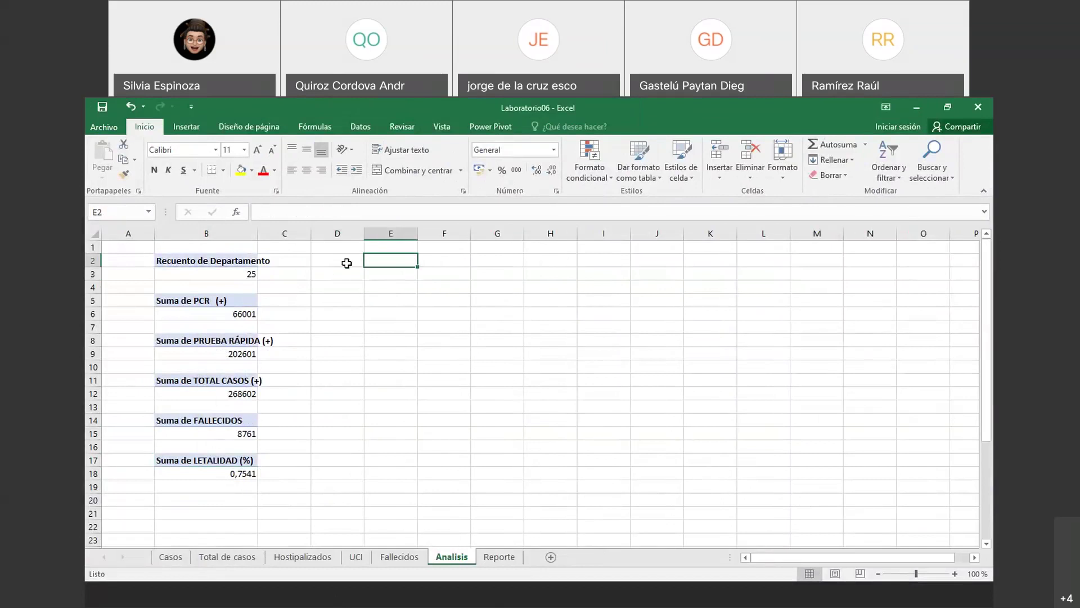
{"action": "left_click", "coordinate": [345, 286]}
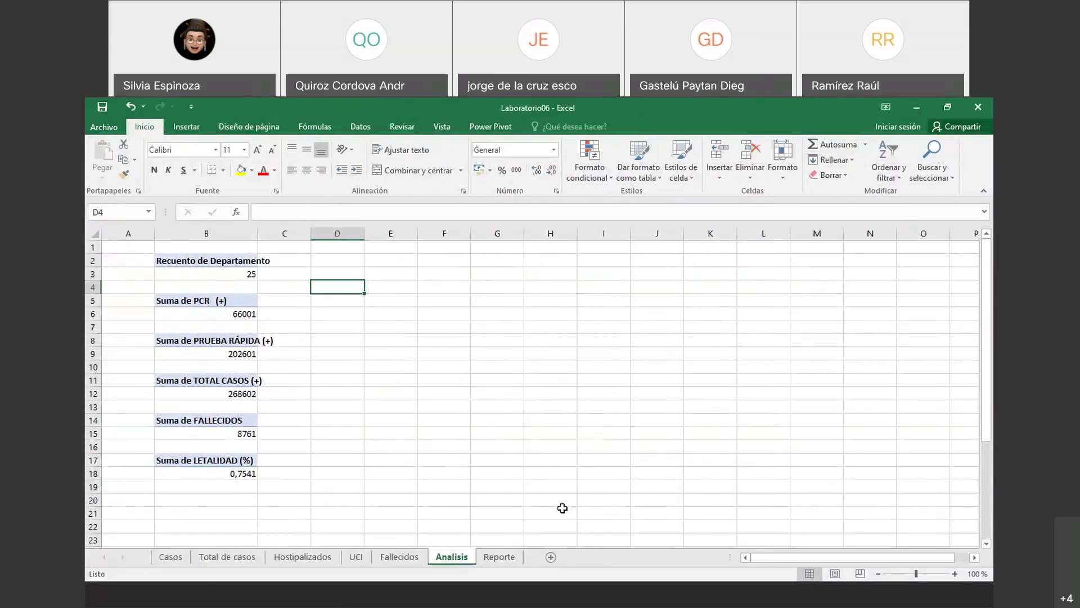
{"action": "scroll", "coordinate": [562, 508], "scroll_direction": "down", "scroll_amount": 2}
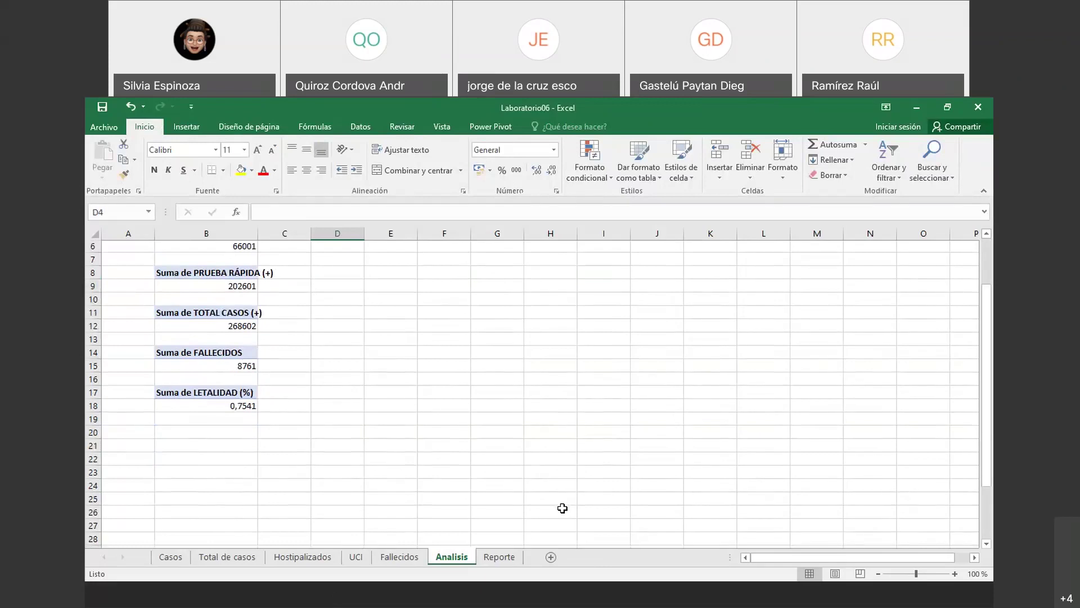
{"action": "scroll", "coordinate": [562, 508], "scroll_direction": "up", "scroll_amount": 2}
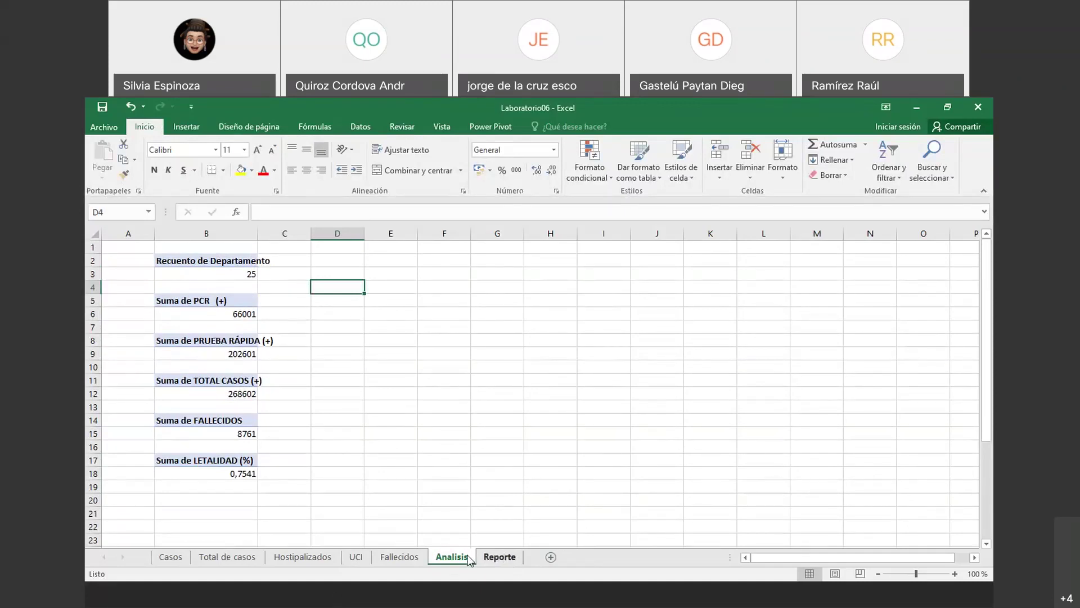
{"action": "left_click", "coordinate": [500, 557]}
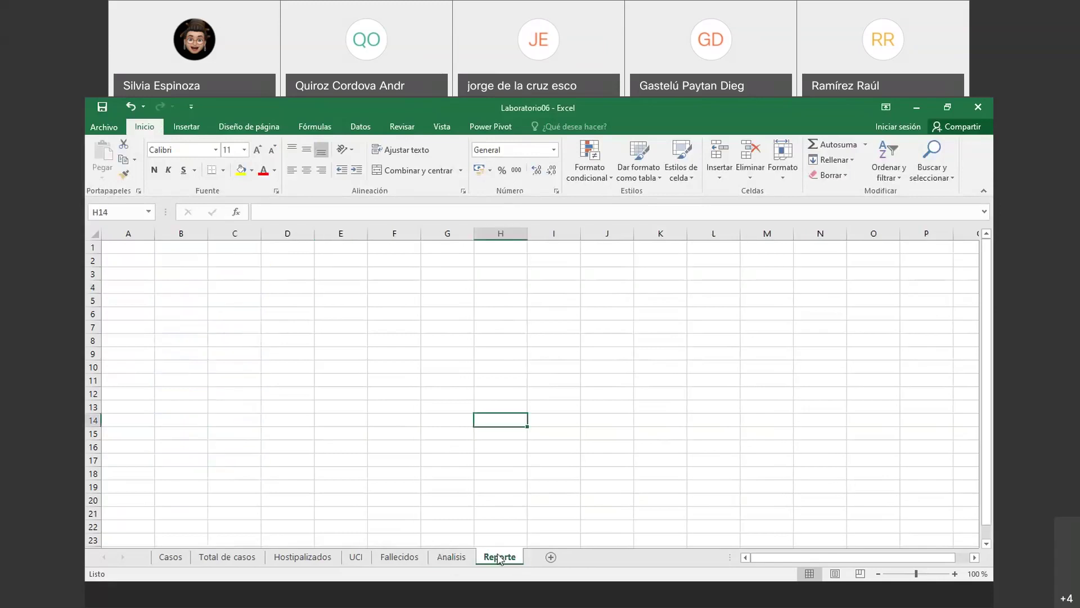
{"action": "left_click", "coordinate": [453, 557]}
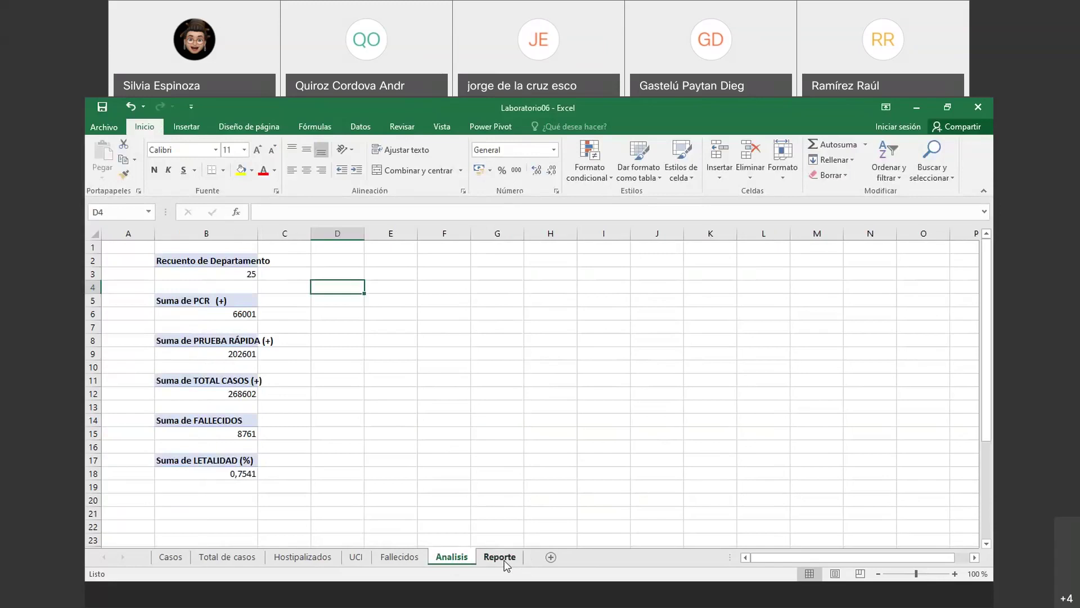
- Merge and center cells B2:J4 on the Reporte sheet and enter the title "Total de casos positivos" in them
{"action": "left_click", "coordinate": [500, 557]}
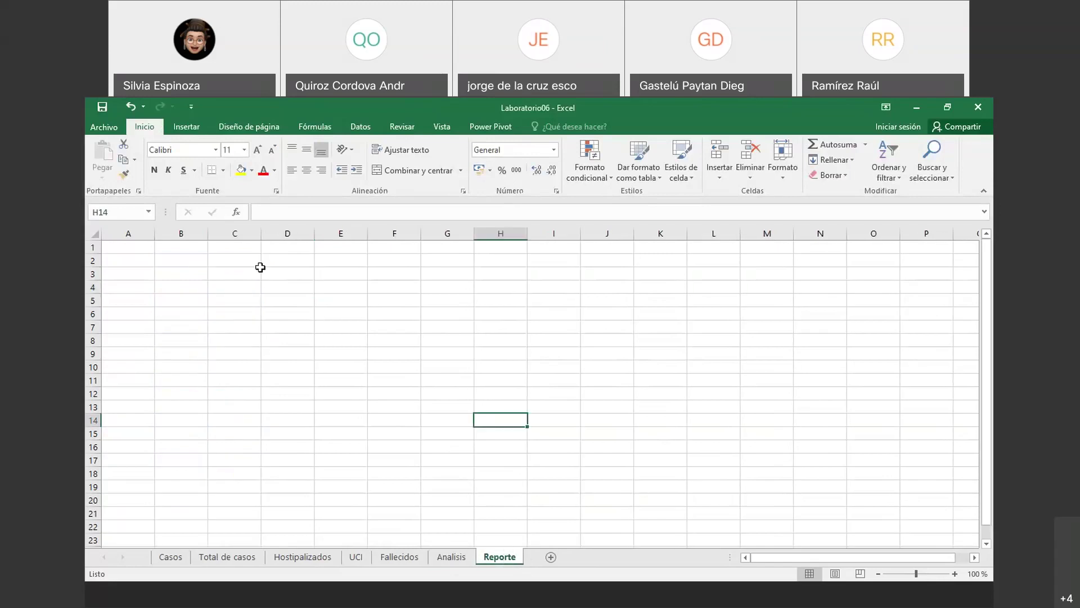
{"action": "left_click_drag", "start_coordinate": [187, 261], "coordinate": [616, 281]}
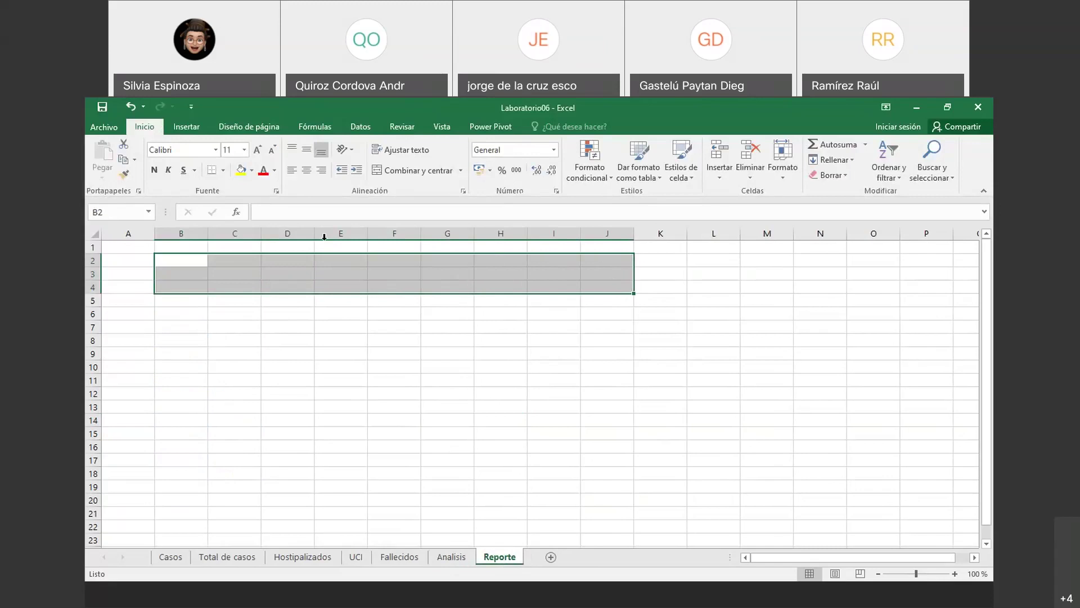
{"action": "left_click", "coordinate": [411, 169]}
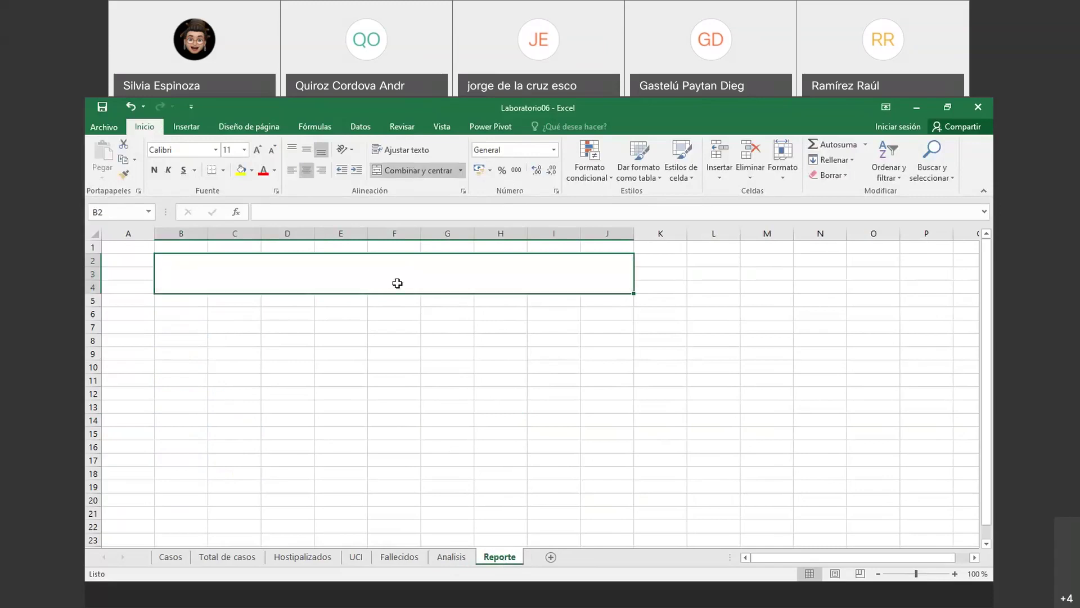
{"action": "type", "text": "C"}
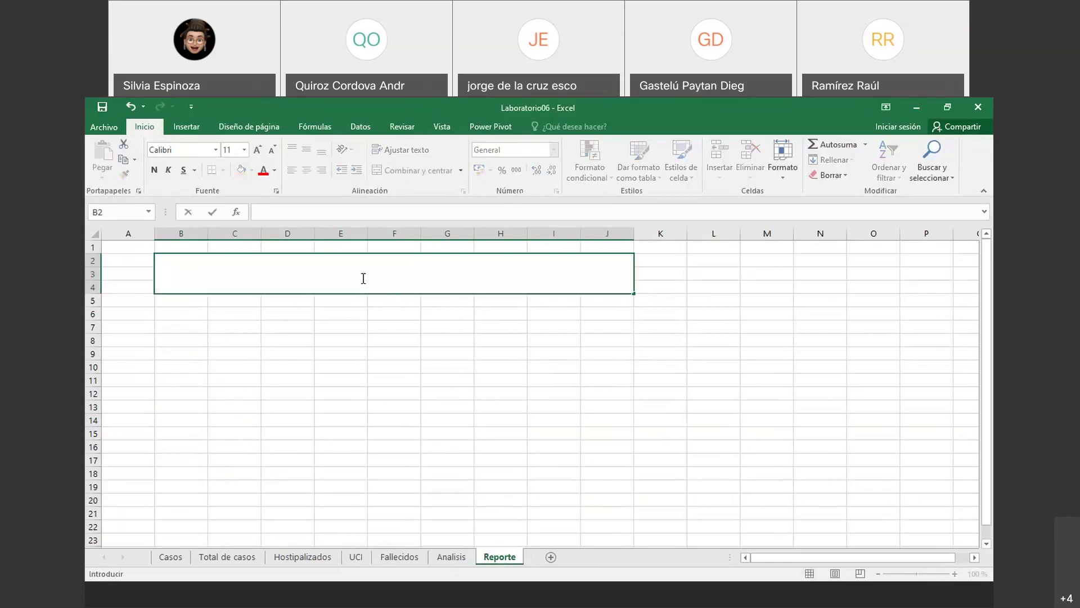
{"action": "key", "text": "BackSpace"}
{"action": "type", "text": "Total de casos "}
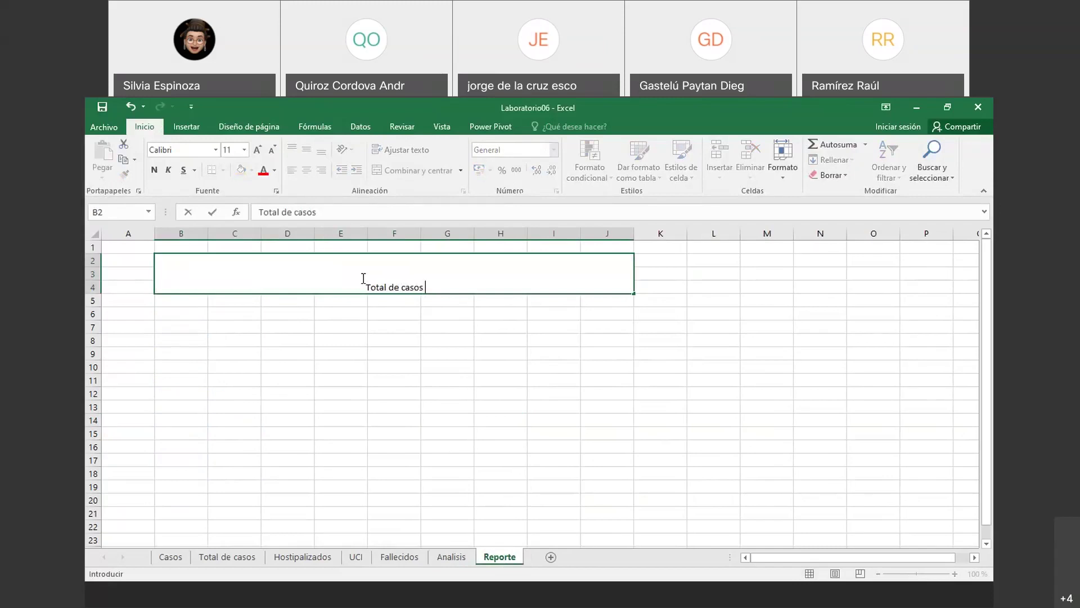
{"action": "type", "text": "positivos"}
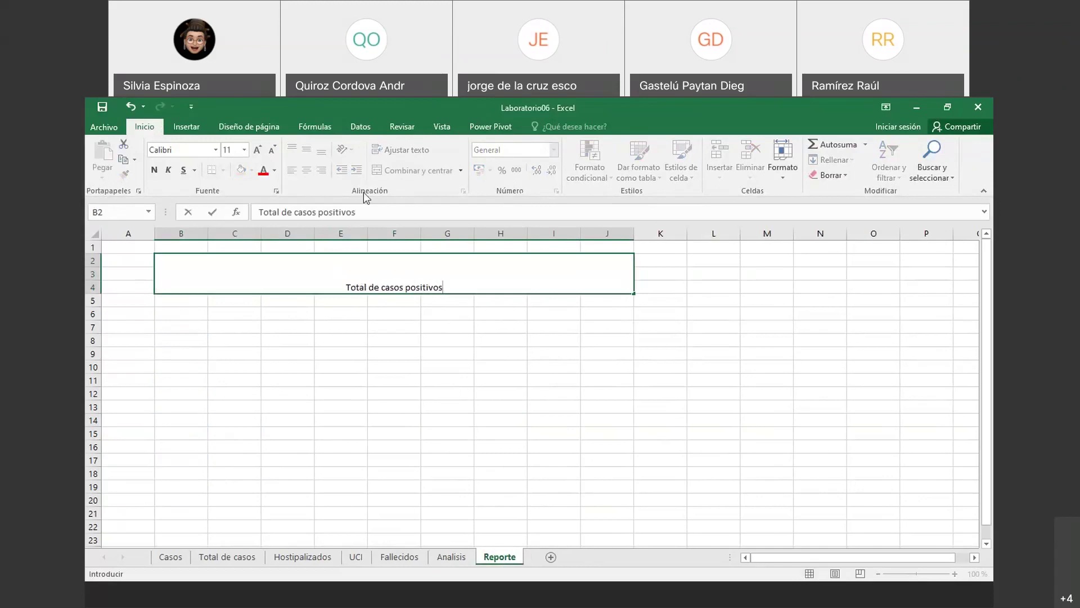
{"action": "left_click", "coordinate": [342, 317]}
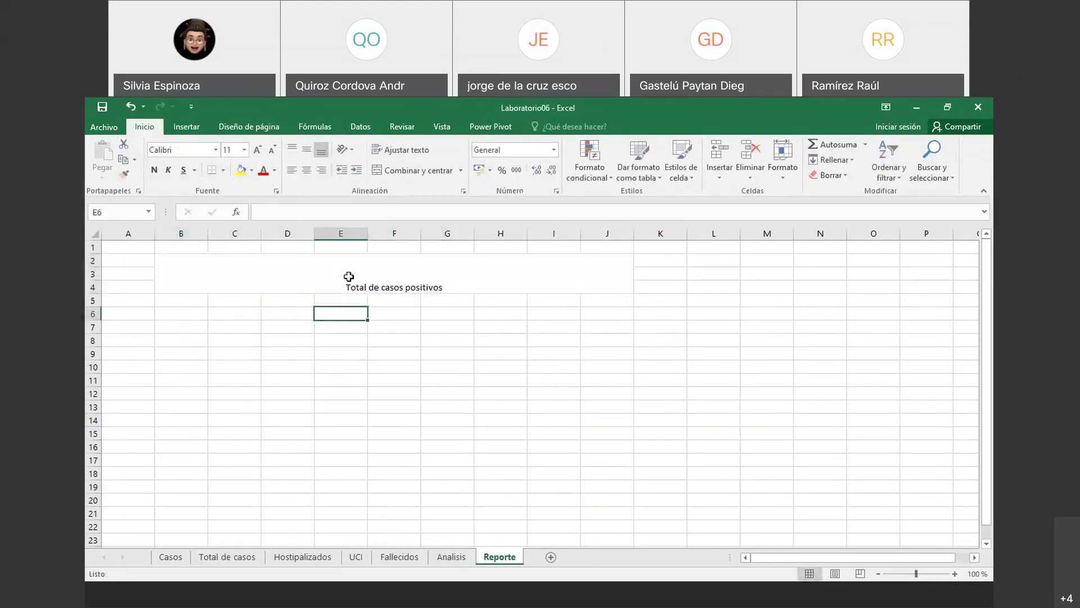
- Format the report title in B2 with middle vertical alignment and the Algerian font at size 28
{"action": "left_click", "coordinate": [349, 276]}
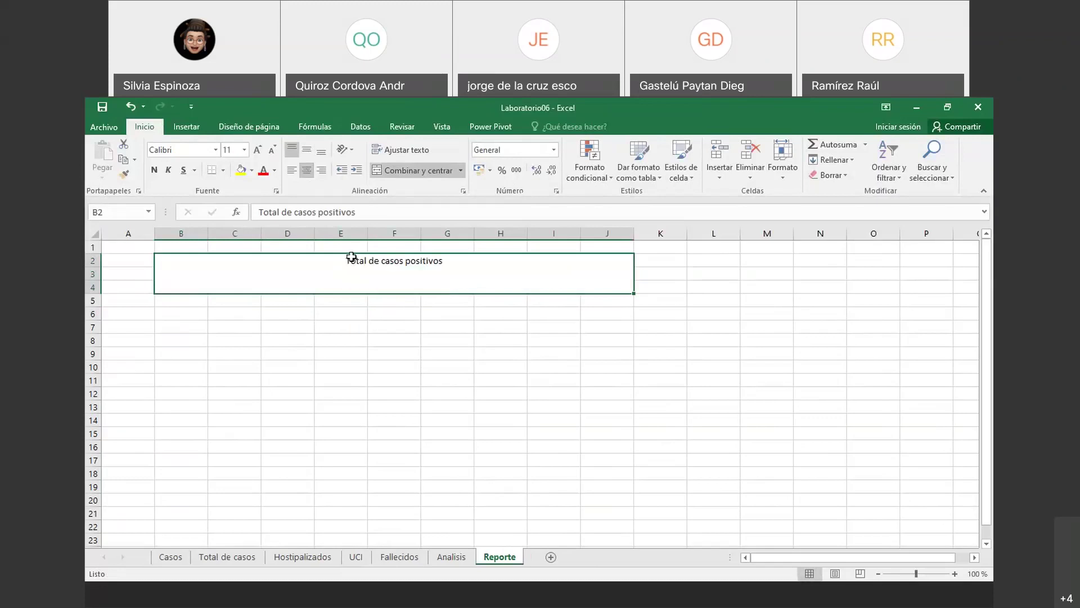
{"action": "left_click", "coordinate": [307, 150]}
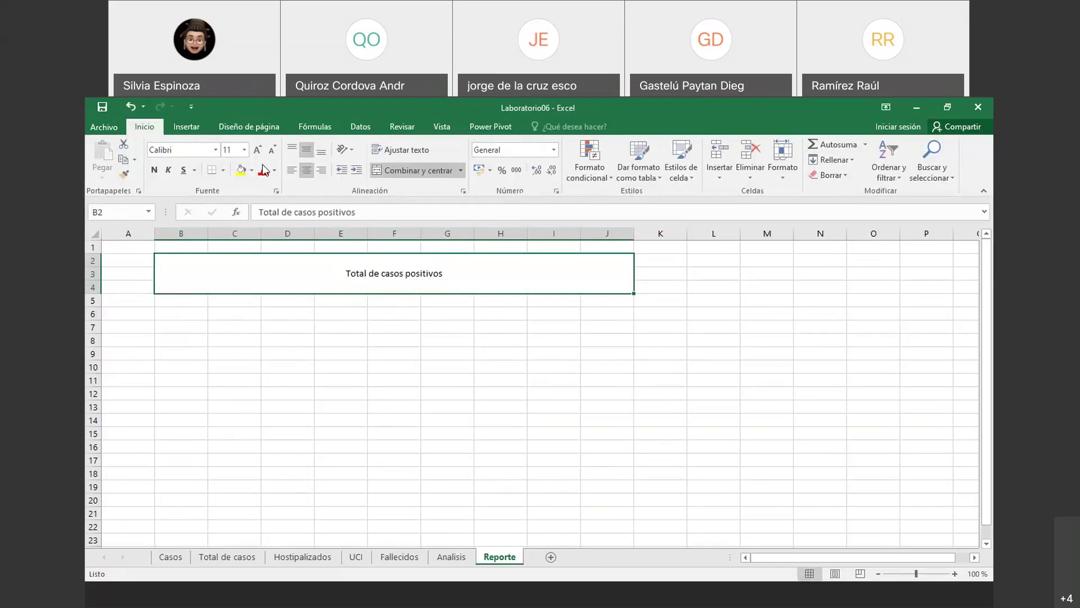
{"action": "left_click", "coordinate": [244, 149]}
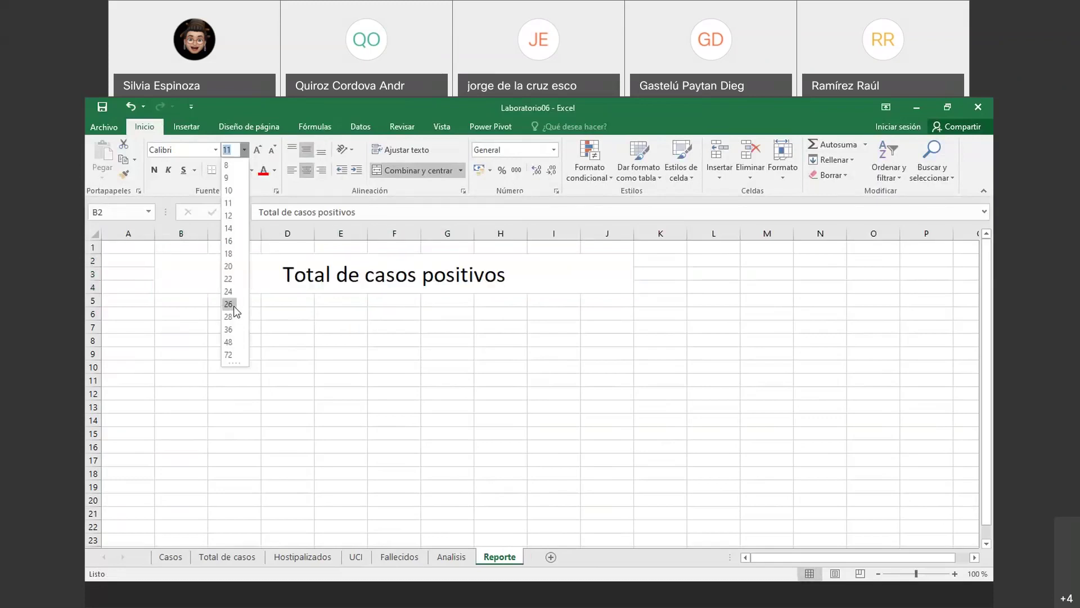
{"action": "left_click", "coordinate": [230, 316]}
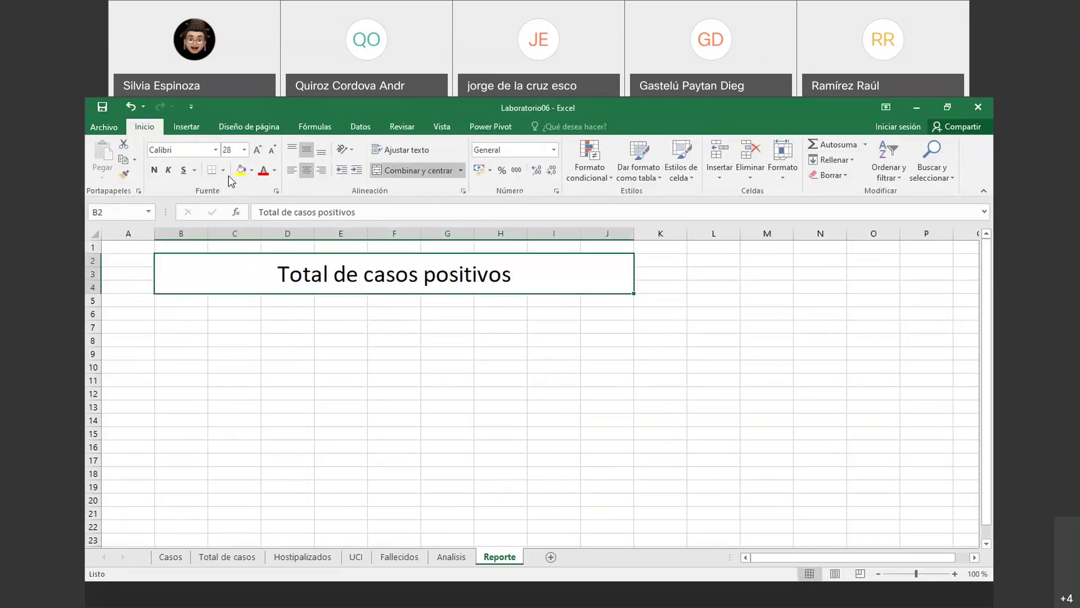
{"action": "left_click", "coordinate": [215, 150]}
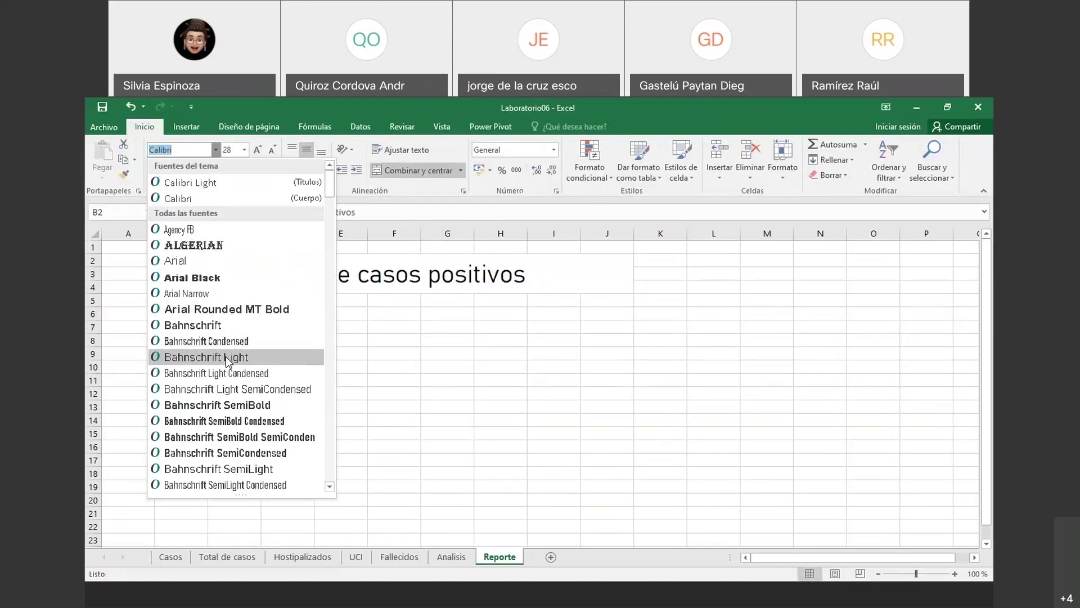
{"action": "left_click", "coordinate": [204, 242]}
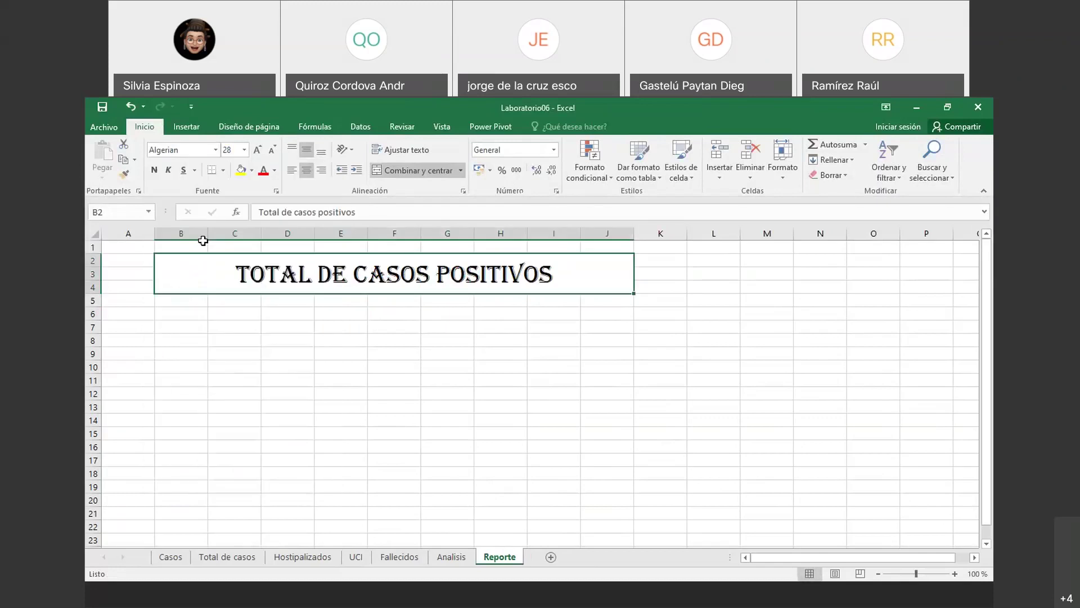
{"action": "left_click", "coordinate": [241, 170]}
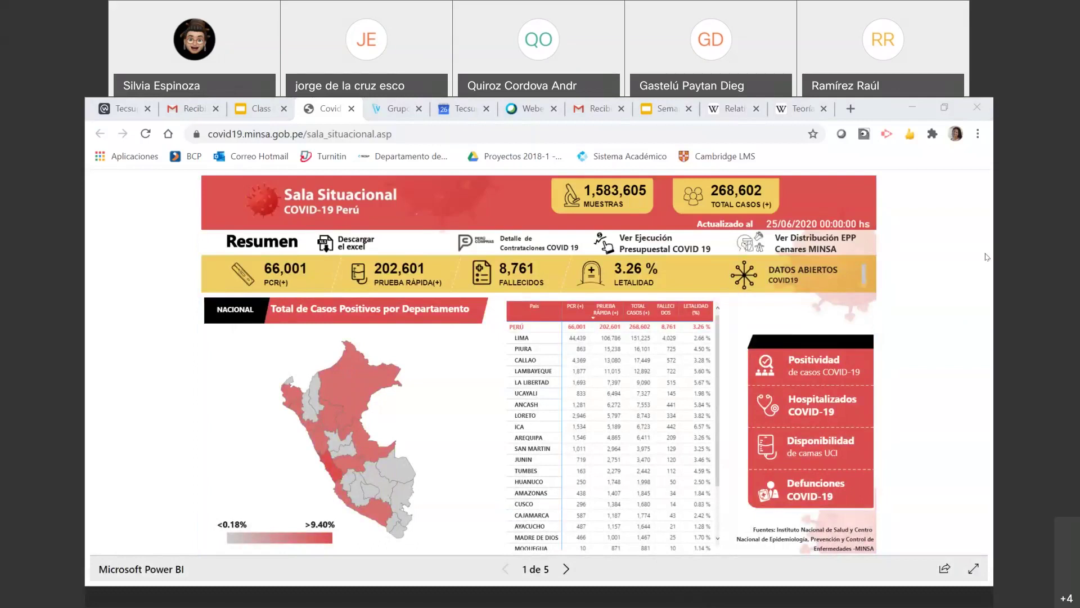
- View the Positividad page of the MINSA COVID-19 Sala Situacional dashboard
{"action": "left_click", "coordinate": [567, 572]}
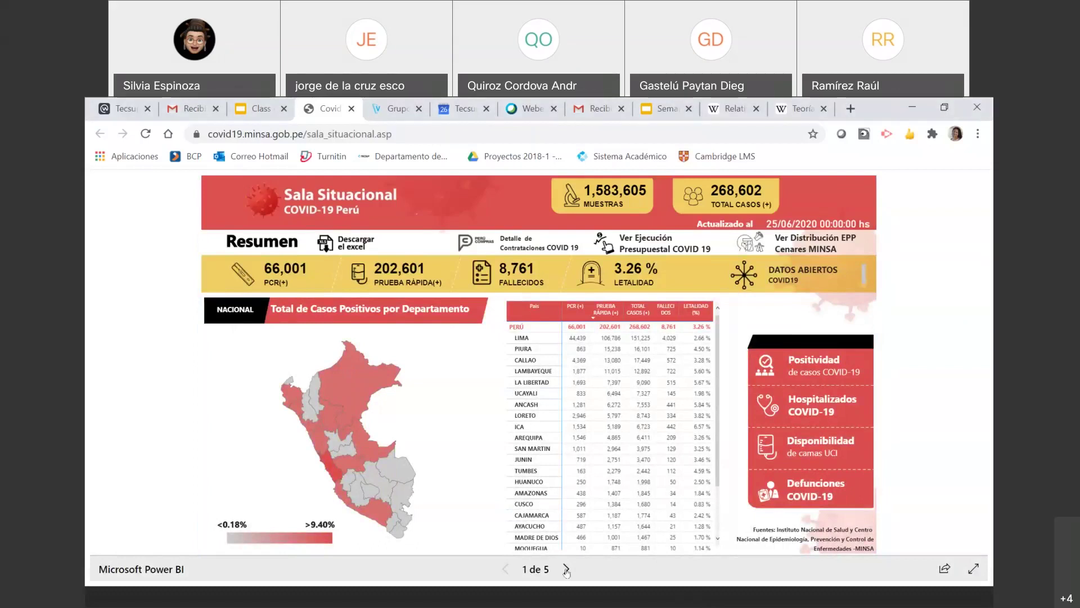
{"action": "left_click", "coordinate": [567, 569]}
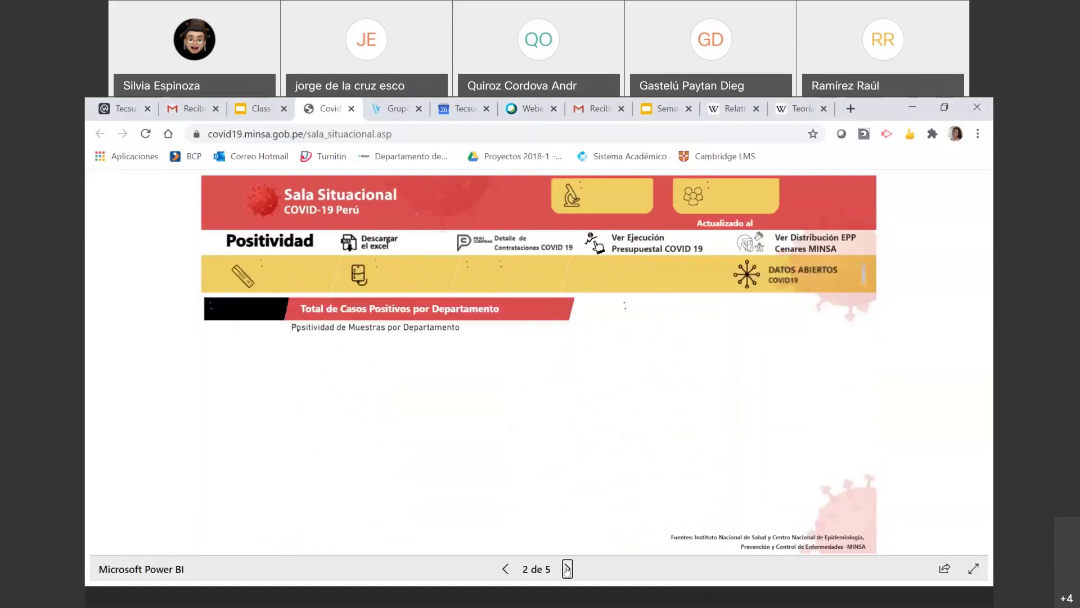
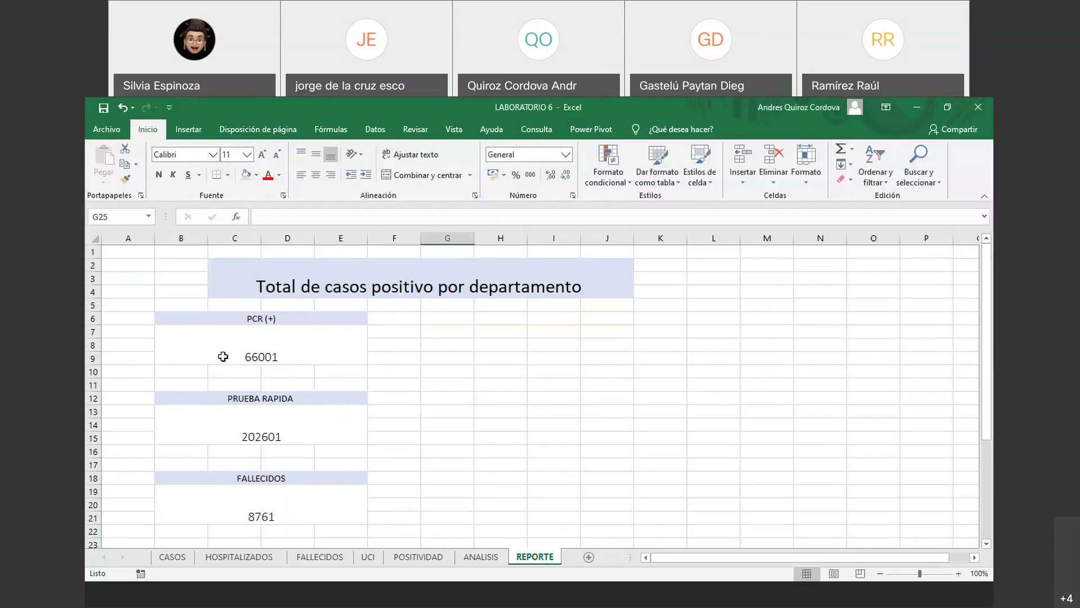
- Move the PRUEBA RAPIDA heading and its value on the REPORTE sheet from B12:E15 to G6:J9, beside the PCR (+) card
{"action": "left_click", "coordinate": [165, 401]}
{"action": "mouse_move", "coordinate": [185, 399]}
{"action": "left_mouse_down"}
{"action": "mouse_move", "coordinate": [296, 386]}
{"action": "mouse_move", "coordinate": [298, 400]}
{"action": "mouse_move", "coordinate": [164, 405]}
{"action": "mouse_move", "coordinate": [430, 319]}
{"action": "left_mouse_up"}
{"action": "left_click", "coordinate": [174, 411]}
{"action": "left_click_drag", "start_coordinate": [161, 407], "coordinate": [457, 333]}
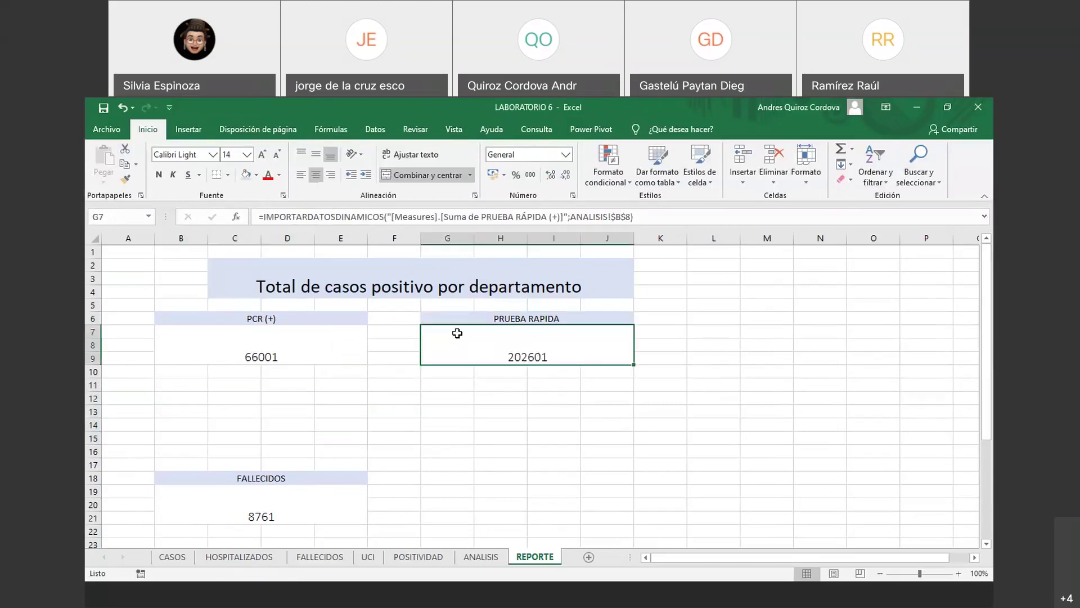
- Try to move only the PRUEBA RAPIDA heading from G6:J6 to J6:M6
{"action": "left_click", "coordinate": [462, 318]}
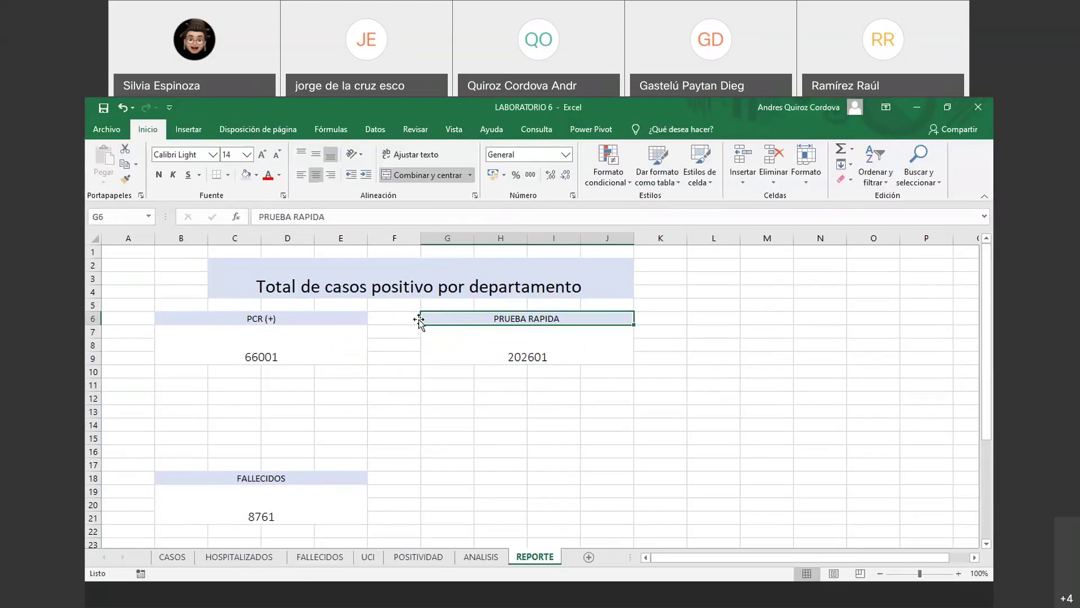
{"action": "left_click_drag", "start_coordinate": [422, 321], "coordinate": [595, 319]}
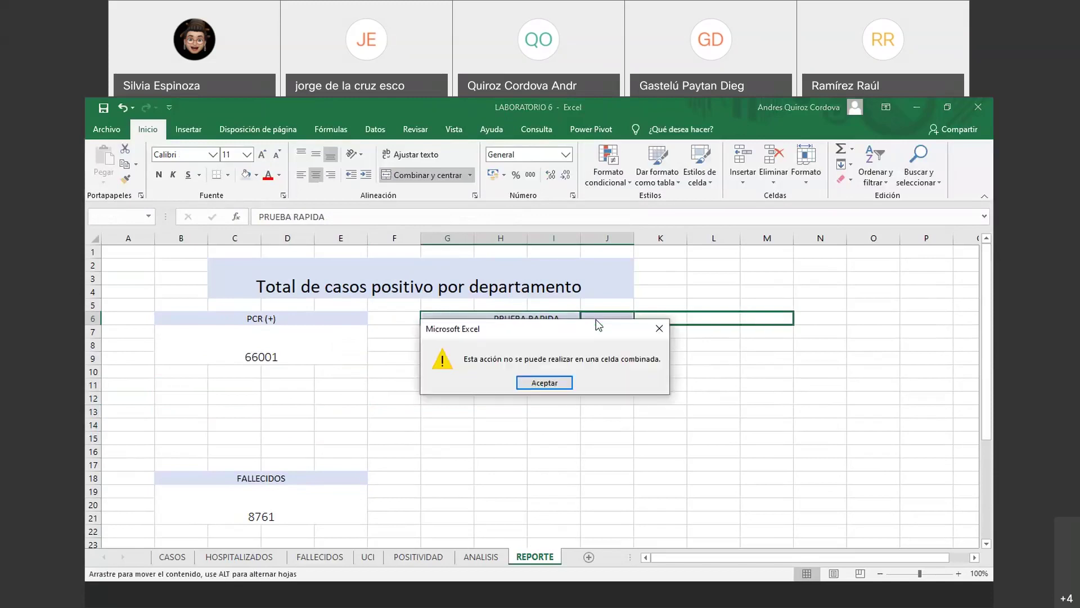
{"action": "left_click", "coordinate": [659, 332]}
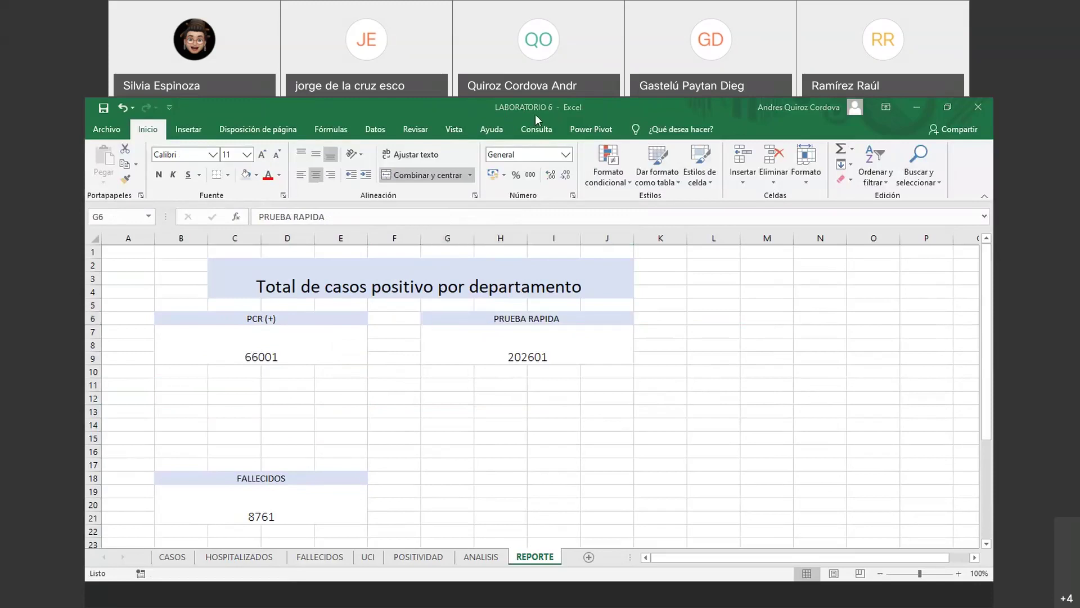
{"action": "left_click", "coordinate": [605, 317]}
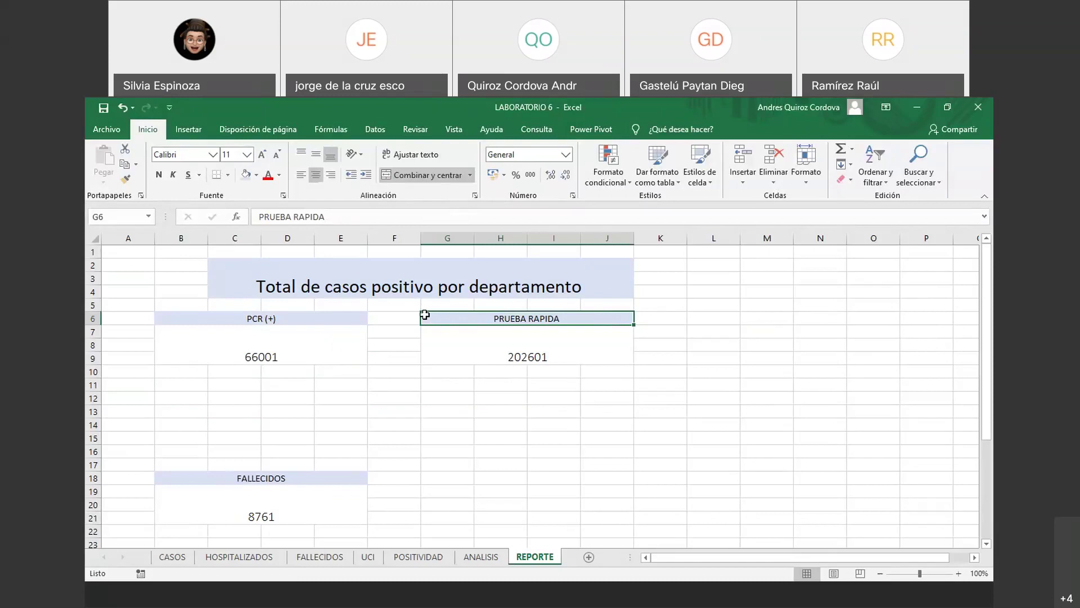
{"action": "left_click", "coordinate": [404, 336]}
{"action": "left_click", "coordinate": [424, 315]}
- Move the FALLECIDOS heading and its value from B18:E21 to L6:O9, in line with the PRUEBA RAPIDA card
{"action": "scroll", "coordinate": [477, 389], "scroll_direction": "down", "scroll_amount": 2}
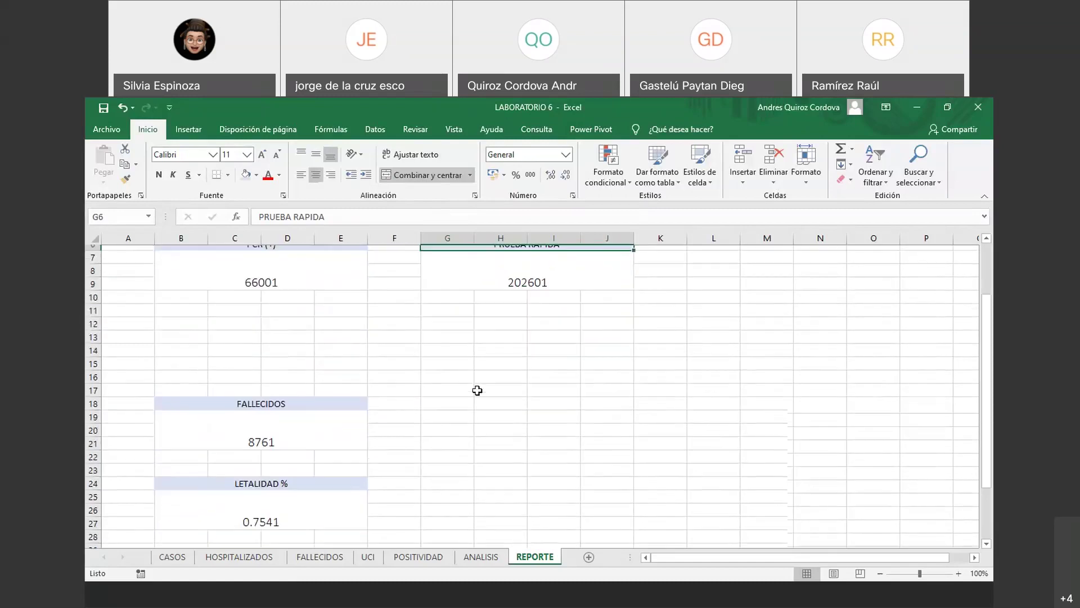
{"action": "left_click_drag", "start_coordinate": [263, 400], "coordinate": [721, 305]}
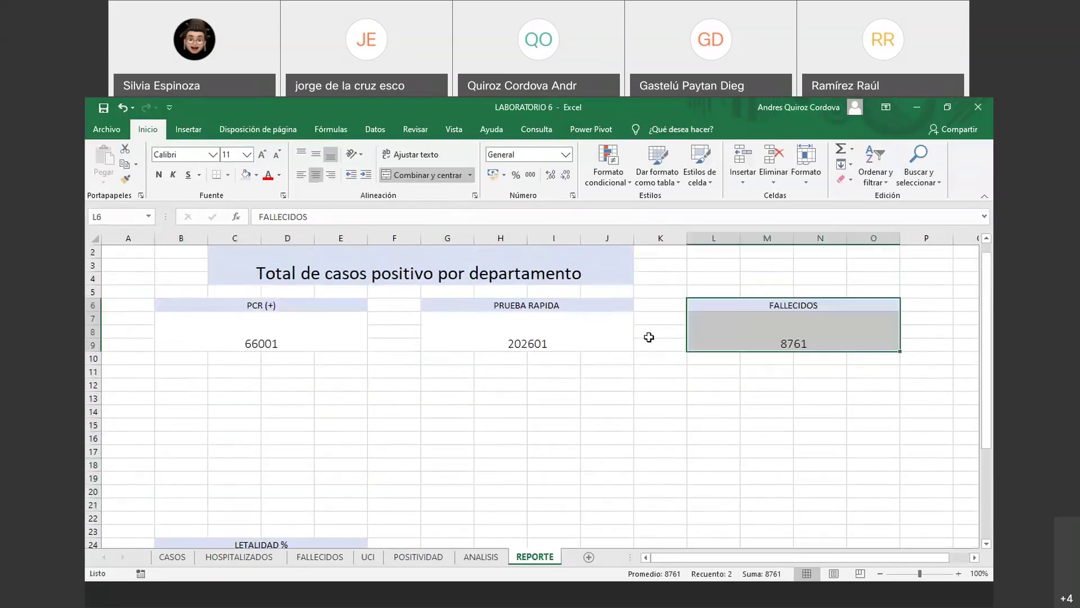
{"action": "left_click", "coordinate": [647, 382]}
- Move the LETALIDAD % heading and its value from B24:E27 to L13:O16, below the FALLECIDOS card
{"action": "scroll", "coordinate": [464, 366], "scroll_direction": "down", "scroll_amount": 4}
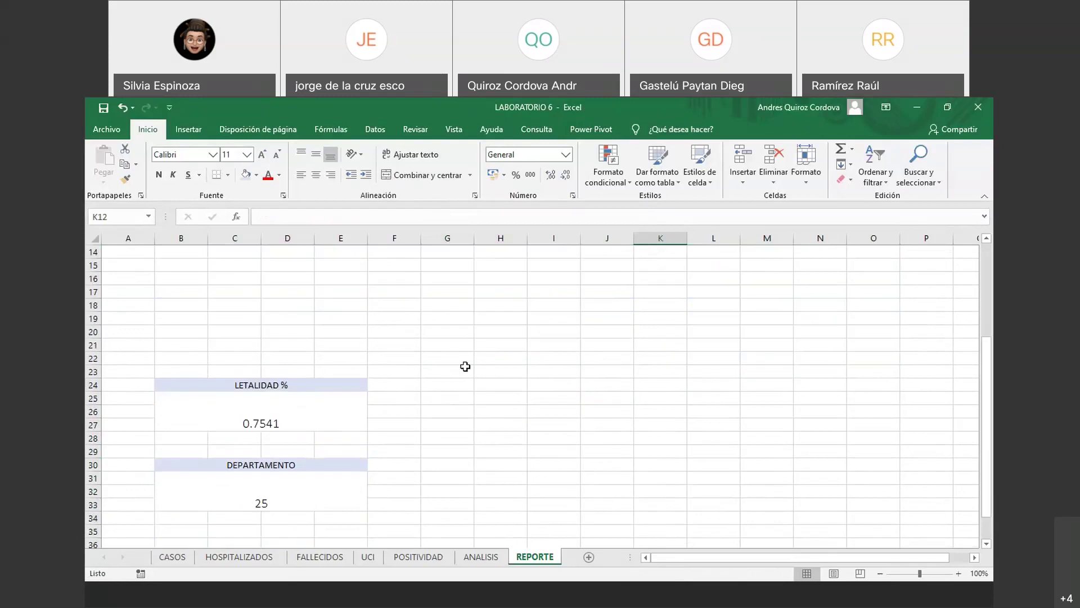
{"action": "left_click", "coordinate": [161, 385]}
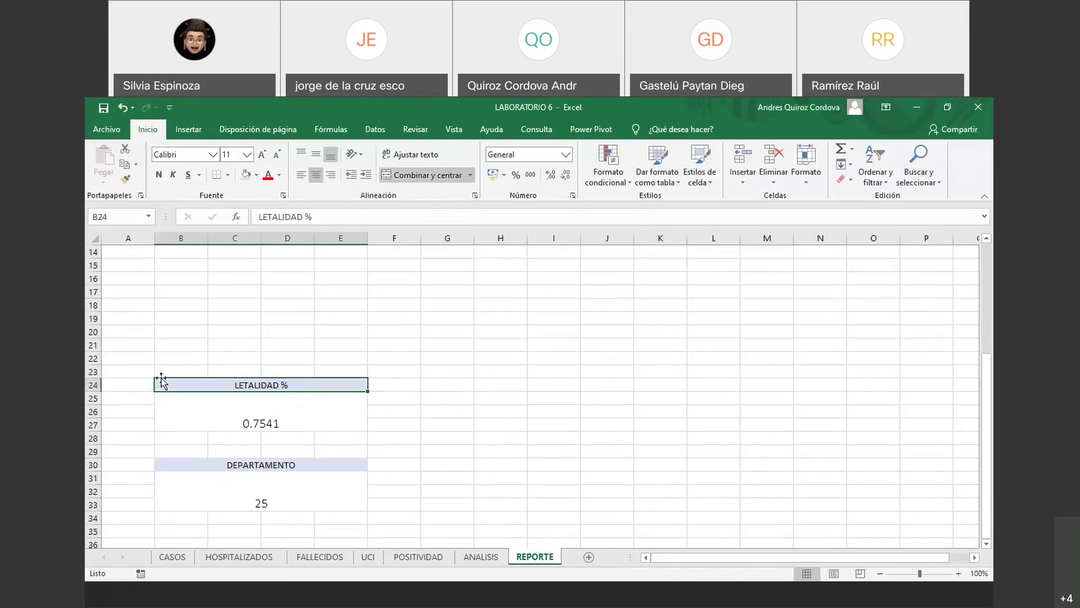
{"action": "double_click", "coordinate": [161, 385]}
{"action": "left_click", "coordinate": [167, 384]}
{"action": "left_click", "coordinate": [161, 401]}
{"action": "left_click_drag", "start_coordinate": [163, 385], "coordinate": [189, 409]}
{"action": "left_click_drag", "start_coordinate": [157, 371], "coordinate": [726, 354]}
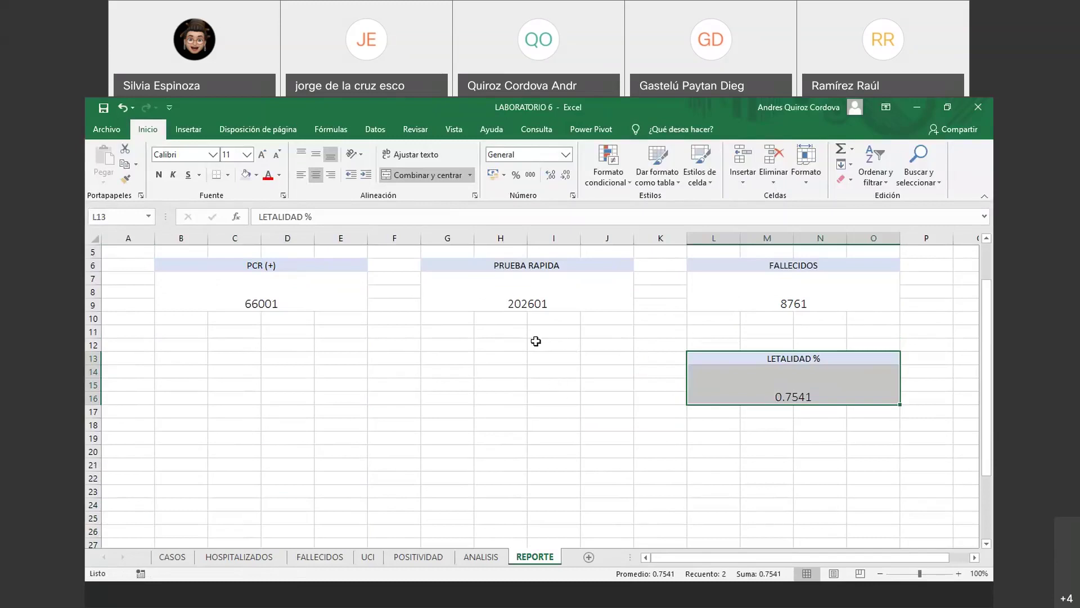
{"action": "scroll", "coordinate": [541, 340], "scroll_direction": "up", "scroll_amount": 2}
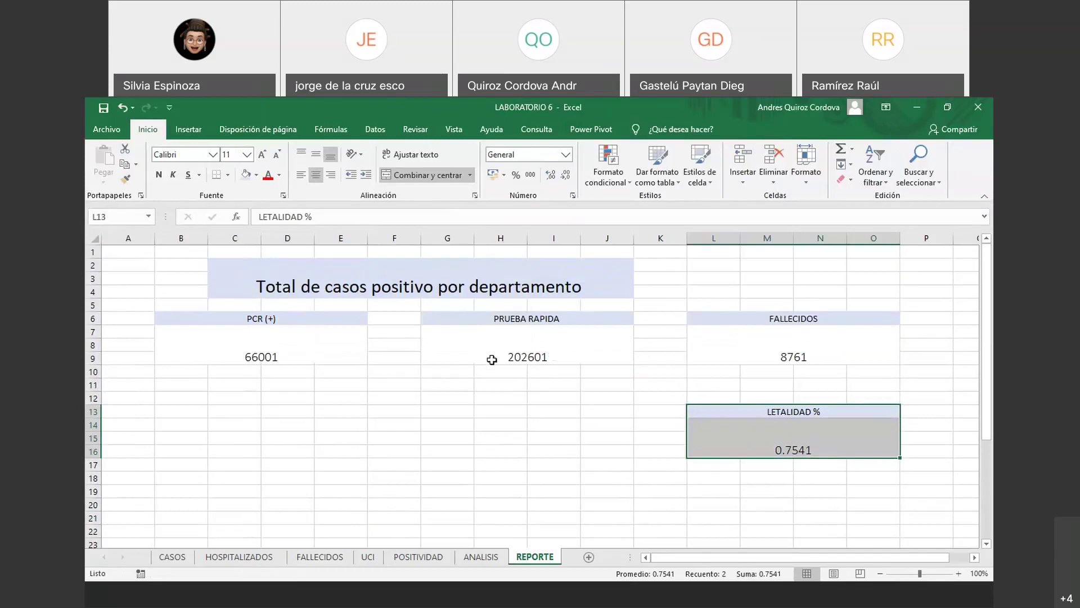
- Try to move the FALLECIDOS card a few columns further along row 6
{"action": "left_click", "coordinate": [844, 318]}
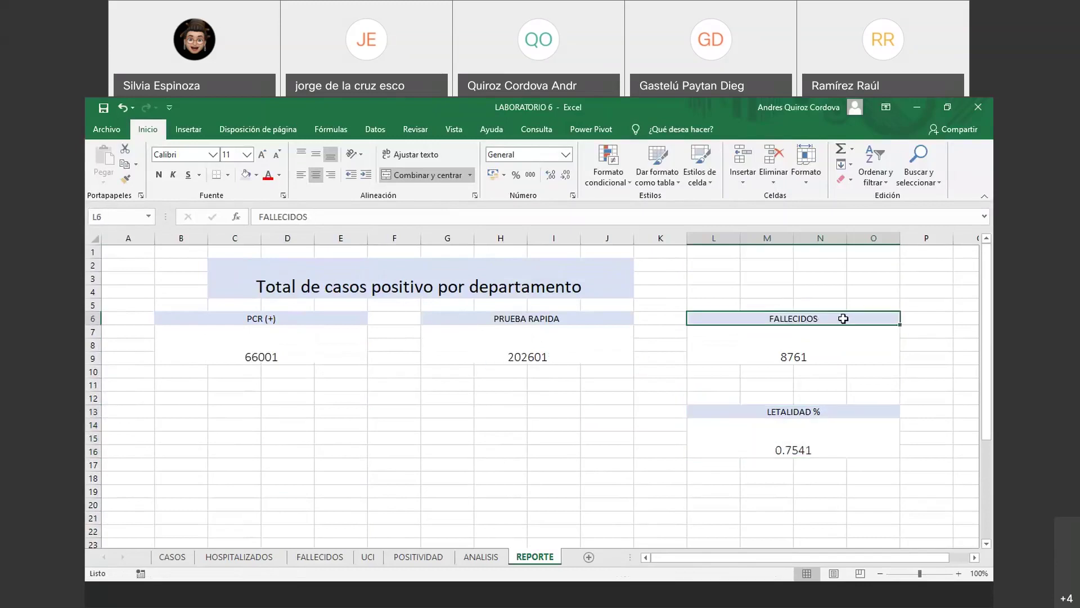
{"action": "left_click", "coordinate": [687, 315]}
{"action": "left_click_drag", "start_coordinate": [690, 315], "coordinate": [793, 353]}
{"action": "left_click_drag", "start_coordinate": [712, 316], "coordinate": [852, 316]}
{"action": "left_click", "coordinate": [660, 328]}
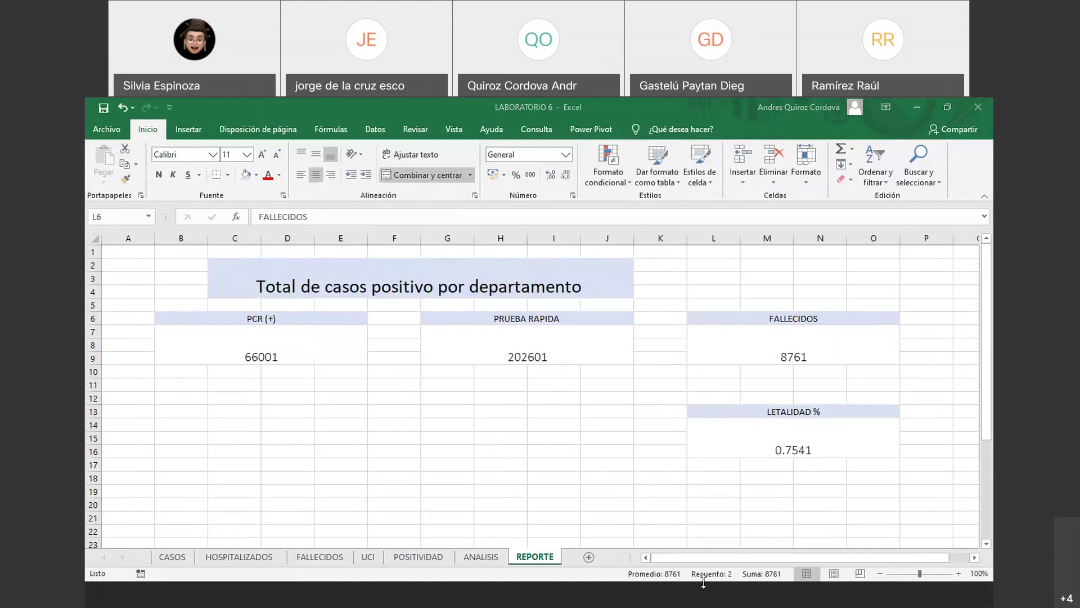
{"action": "left_click", "coordinate": [681, 328]}
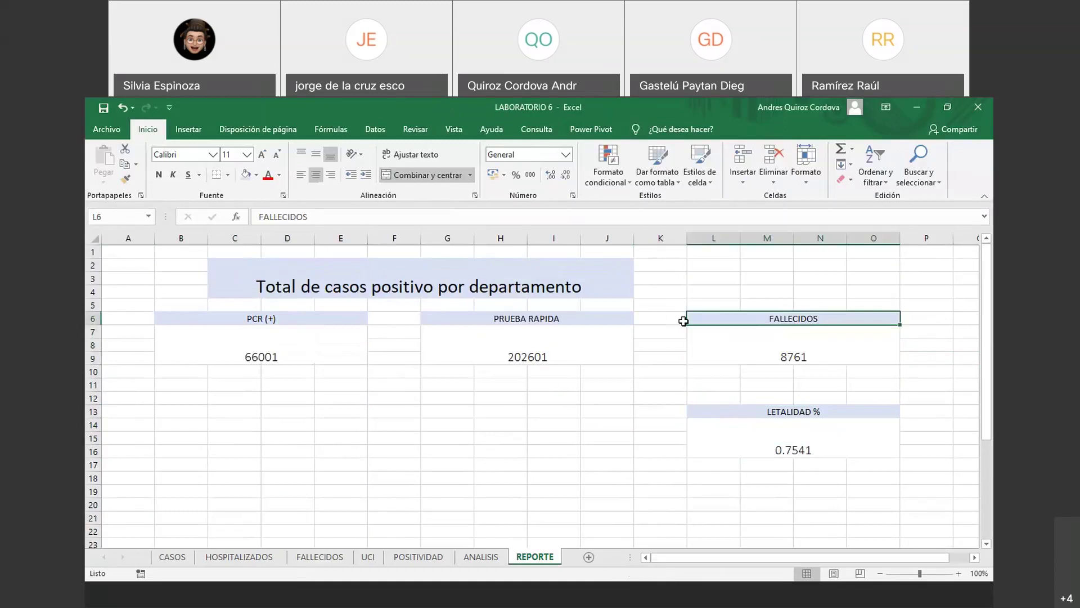
{"action": "left_click", "coordinate": [696, 320]}
{"action": "left_click", "coordinate": [678, 320]}
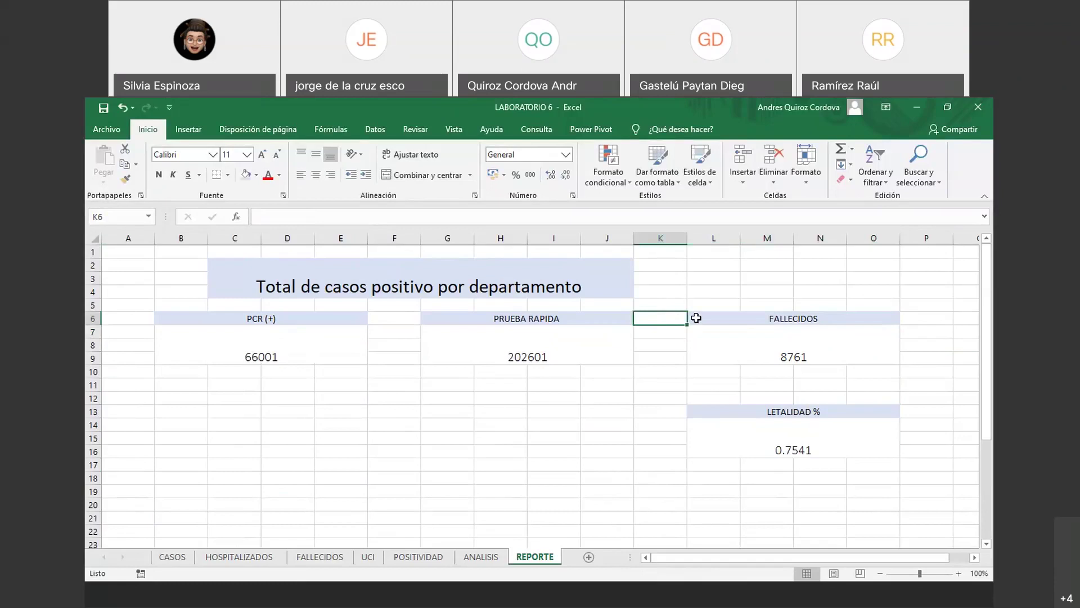
{"action": "left_click", "coordinate": [697, 318]}
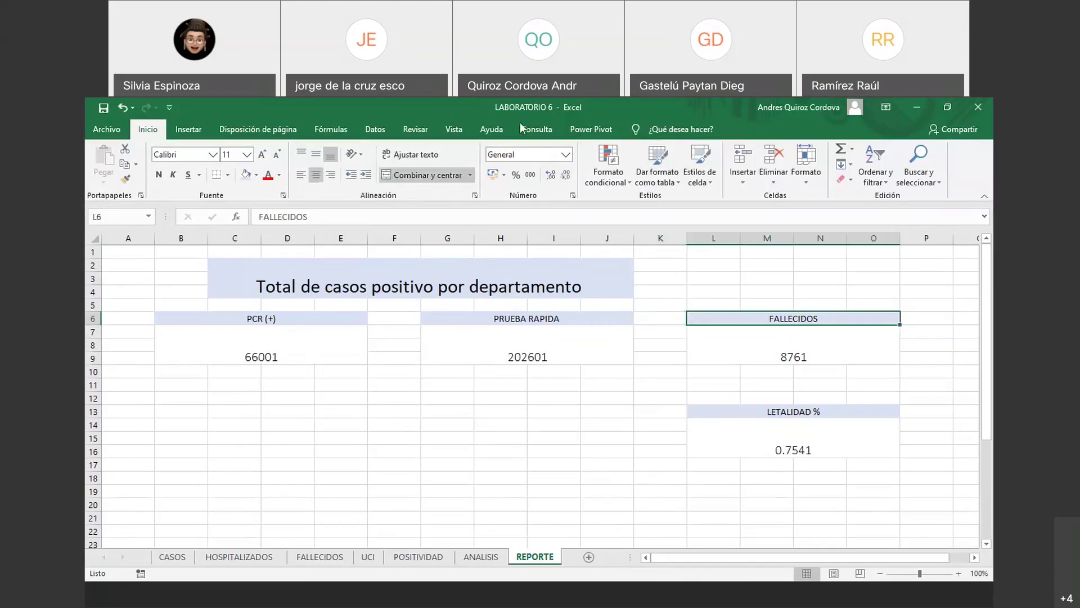
- Undo the recent moves of the LETALIDAD %, FALLECIDOS and PRUEBA RAPIDA blocks on the REPORTE sheet
{"action": "left_click", "coordinate": [705, 329]}
{"action": "left_click", "coordinate": [694, 316]}
{"action": "key", "text": "ctrl+z"}
{"action": "left_click", "coordinate": [122, 107]}
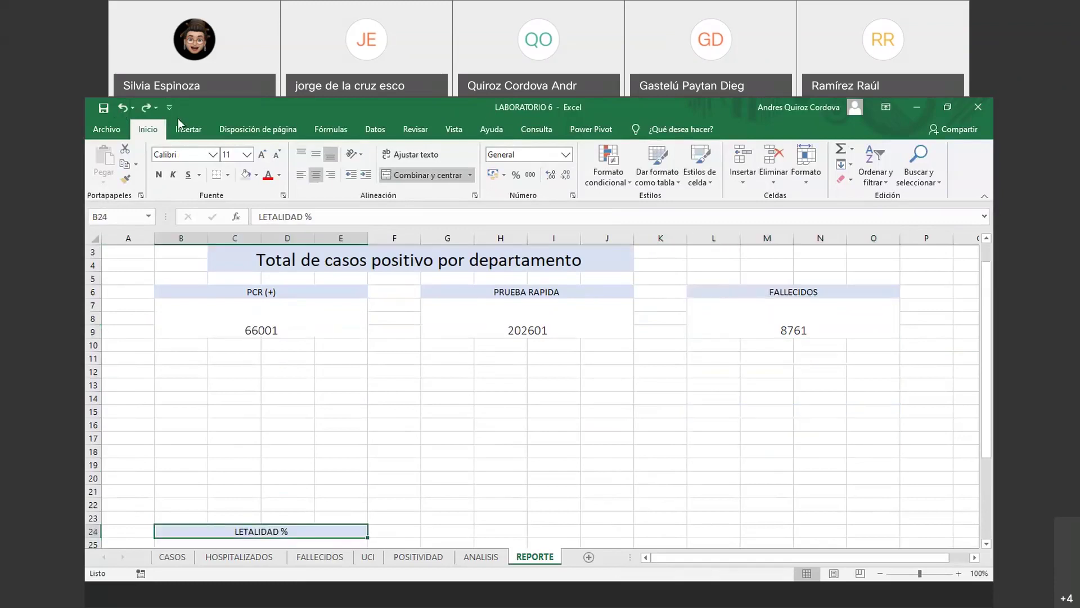
{"action": "key", "text": "ctrl+z"}
{"action": "key", "text": "ctrl+z"}
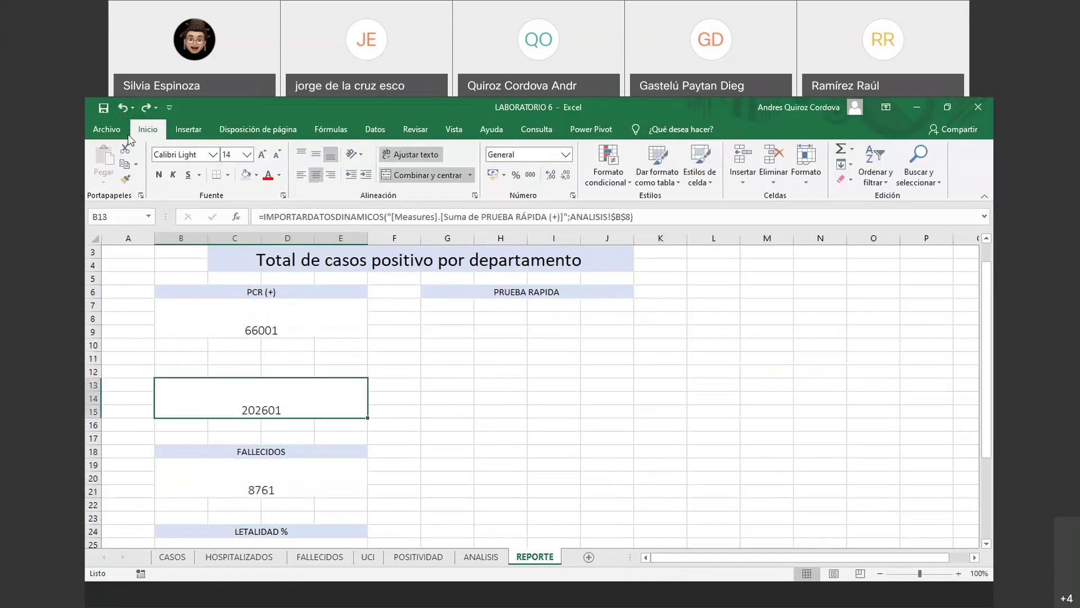
{"action": "key", "text": "ctrl+z"}
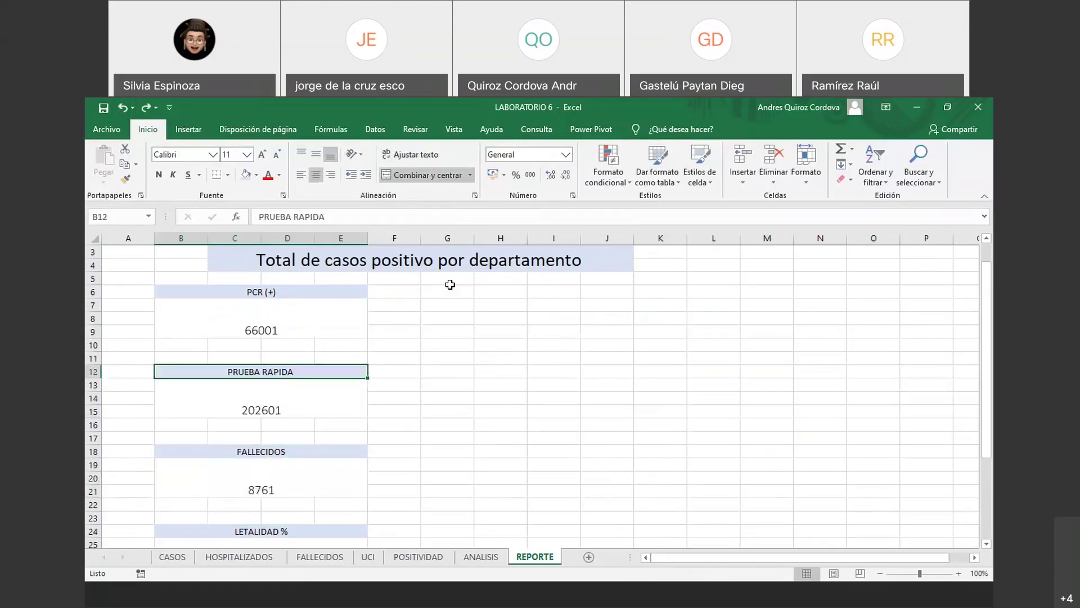
- Move the PRUEBA RAPIDA block, heading and value together, to I6:L9, level with the PCR (+) block
{"action": "left_click", "coordinate": [188, 129]}
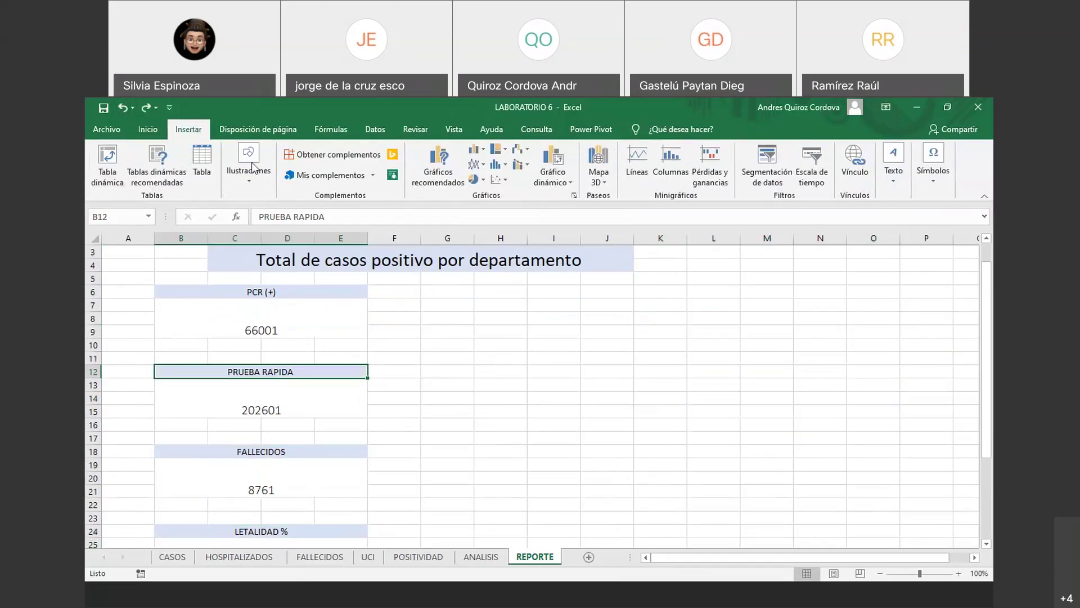
{"action": "left_click", "coordinate": [558, 292]}
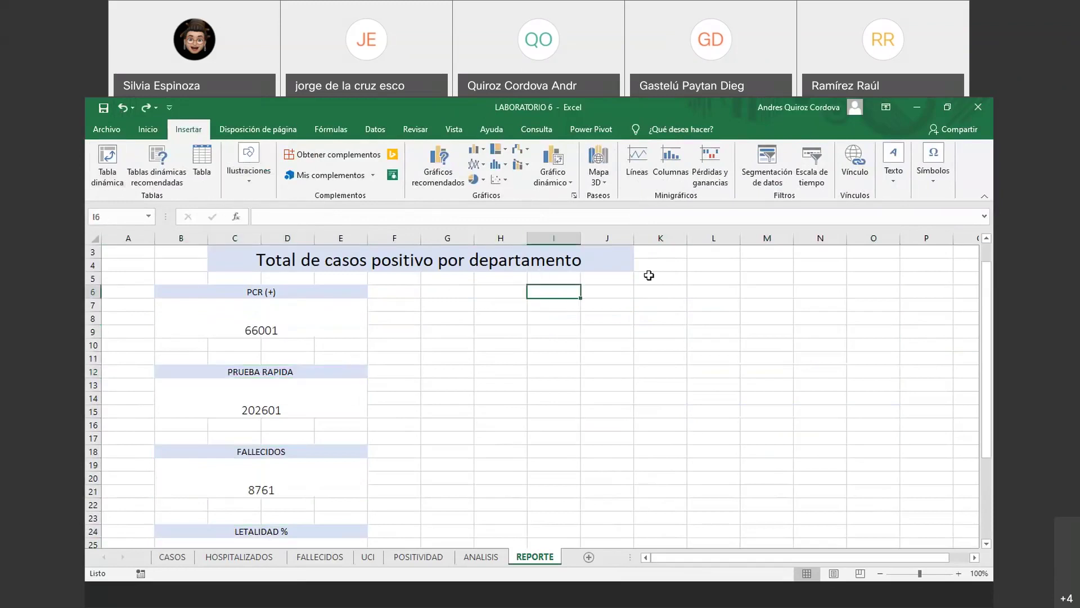
{"action": "left_click", "coordinate": [651, 294]}
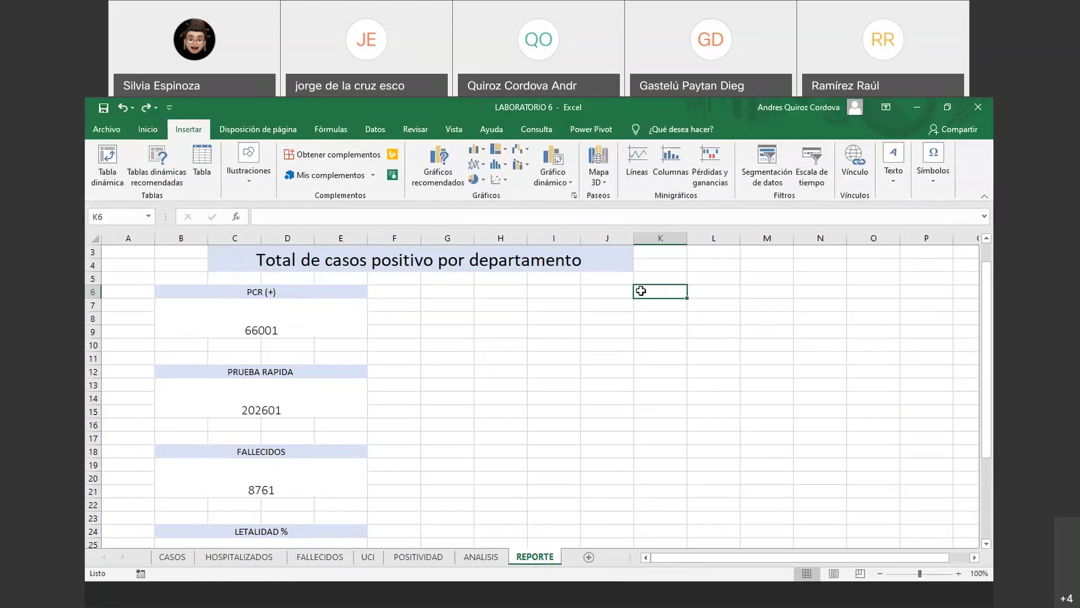
{"action": "left_click", "coordinate": [302, 370]}
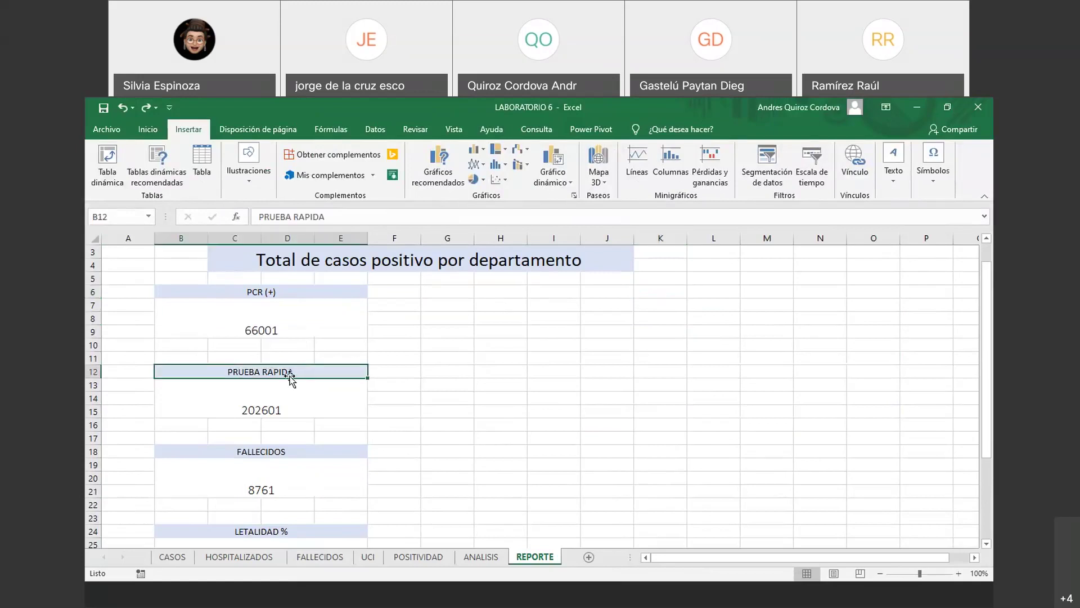
{"action": "left_click", "coordinate": [127, 371]}
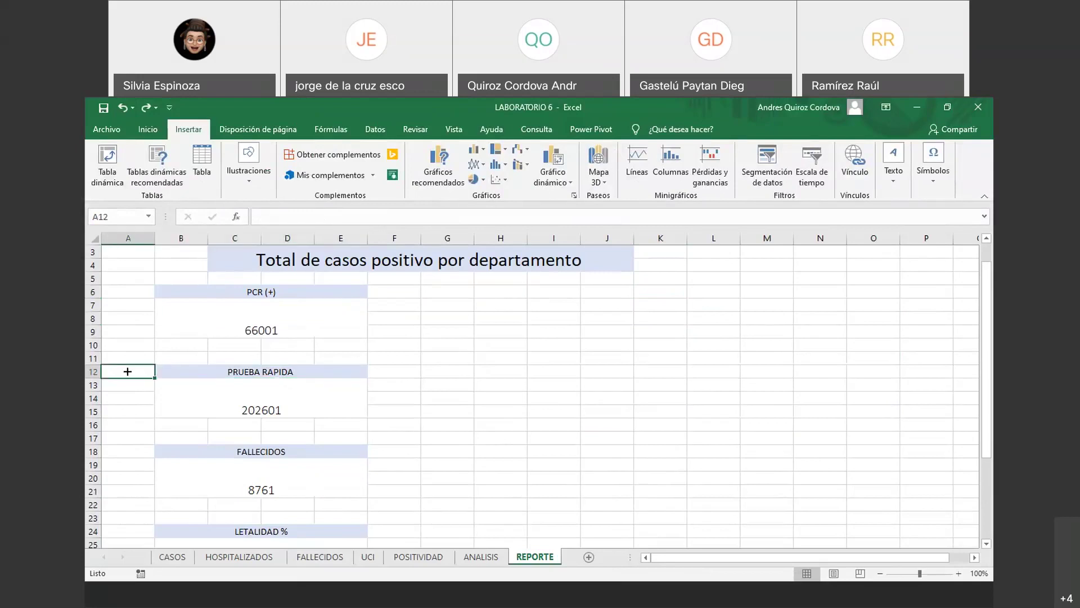
{"action": "left_click_drag", "start_coordinate": [214, 372], "coordinate": [212, 405]}
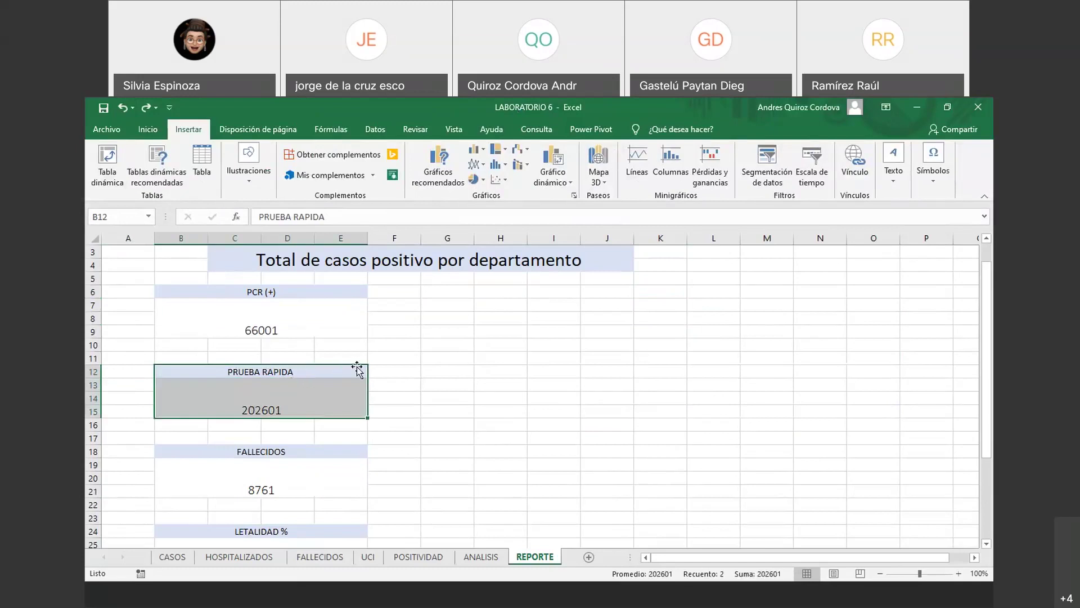
{"action": "left_click_drag", "start_coordinate": [357, 368], "coordinate": [714, 293]}
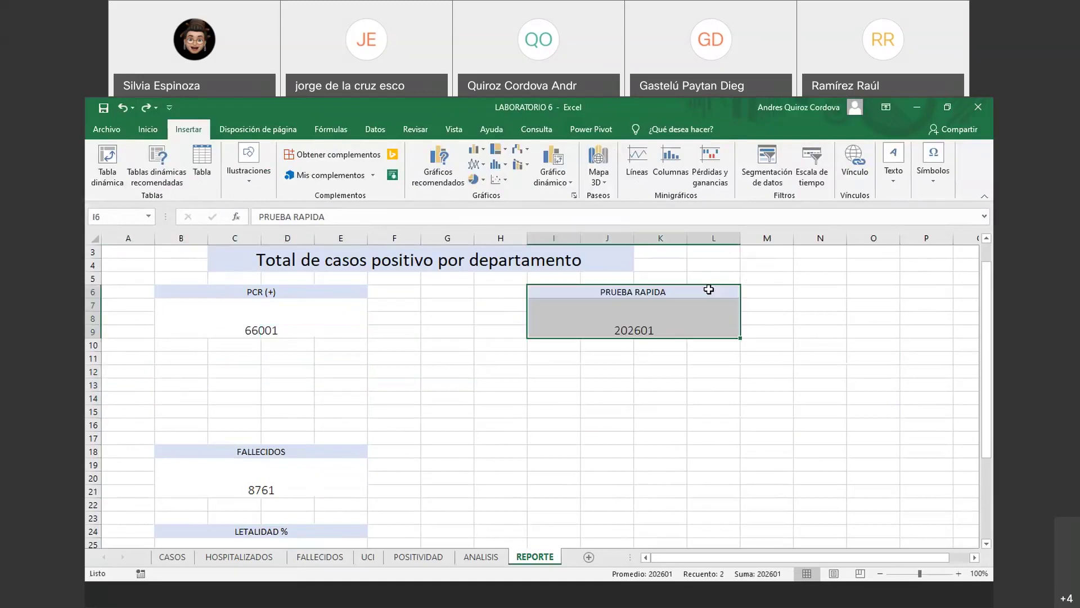
{"action": "left_click", "coordinate": [507, 385]}
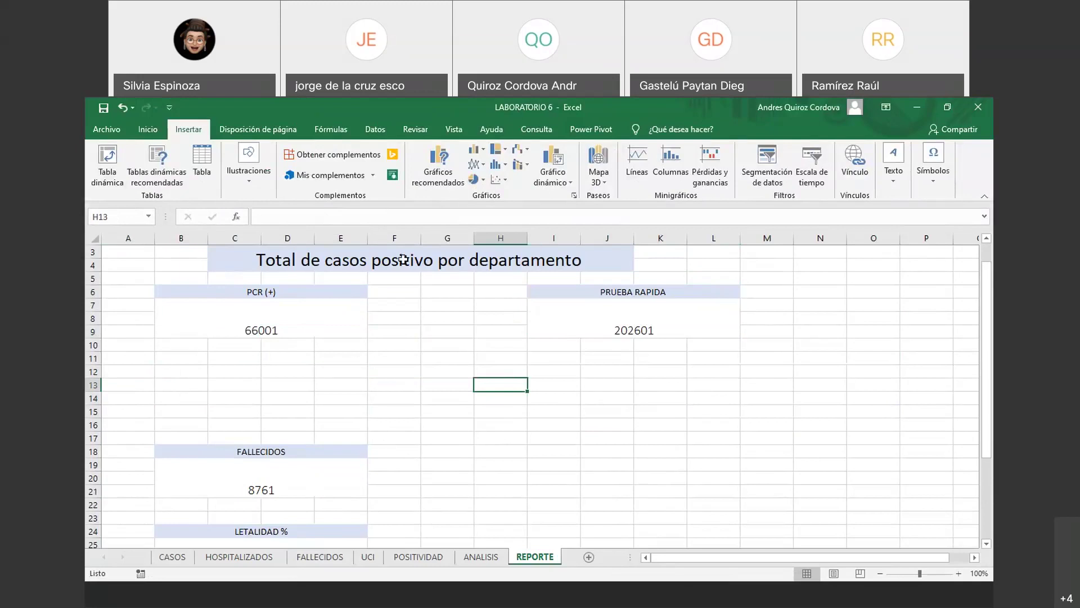
- Move the FALLECIDOS heading and its value to I13:L16, below the PRUEBA RAPIDA block
{"action": "left_click", "coordinate": [316, 449]}
{"action": "left_click", "coordinate": [135, 451]}
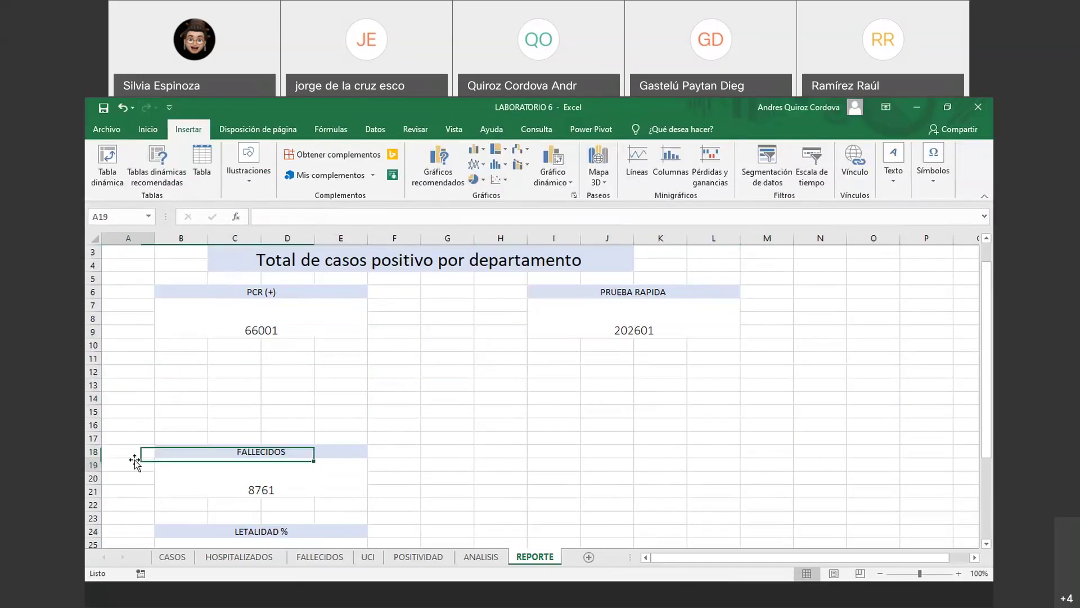
{"action": "left_click_drag", "start_coordinate": [161, 451], "coordinate": [272, 484]}
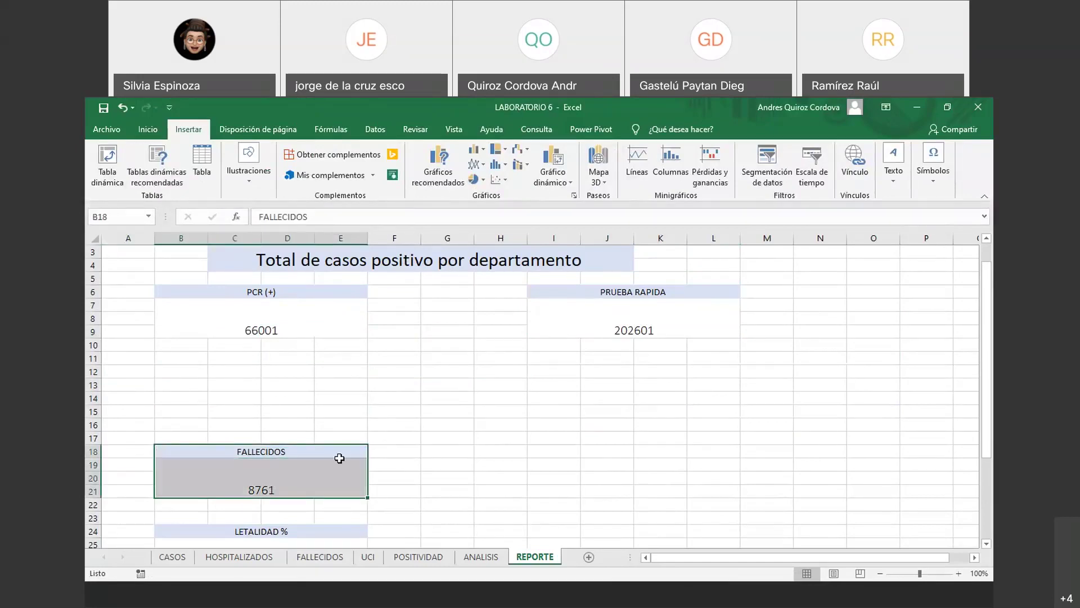
{"action": "left_click_drag", "start_coordinate": [357, 444], "coordinate": [437, 383]}
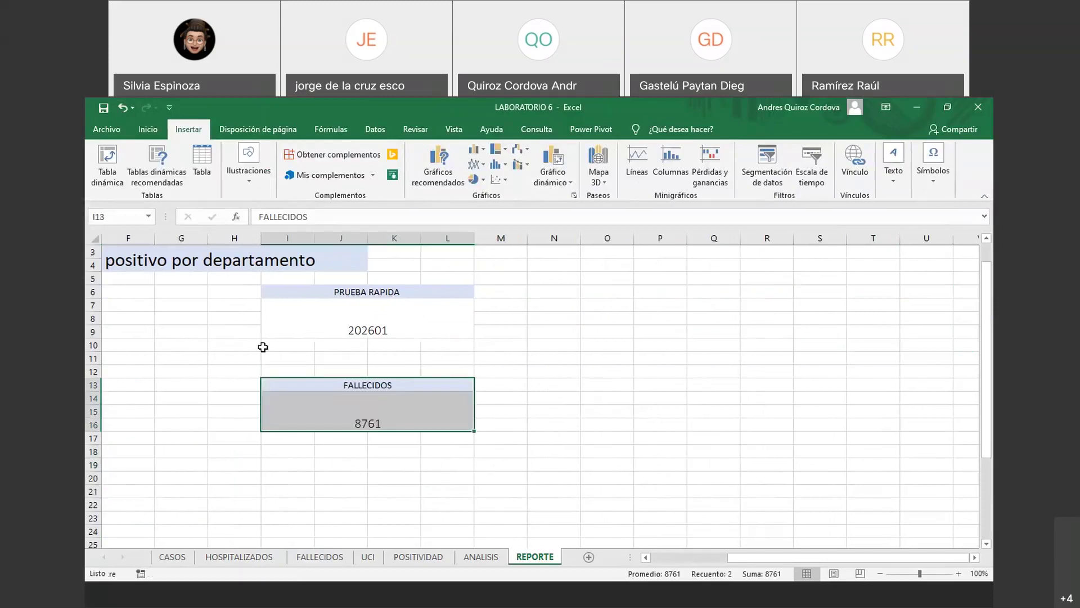
{"action": "left_click", "coordinate": [239, 360]}
- Move the LETALIDAD % heading and its value to B13:E16, below the PCR (+) block
{"action": "scroll", "coordinate": [225, 363], "scroll_direction": "down", "scroll_amount": 1}
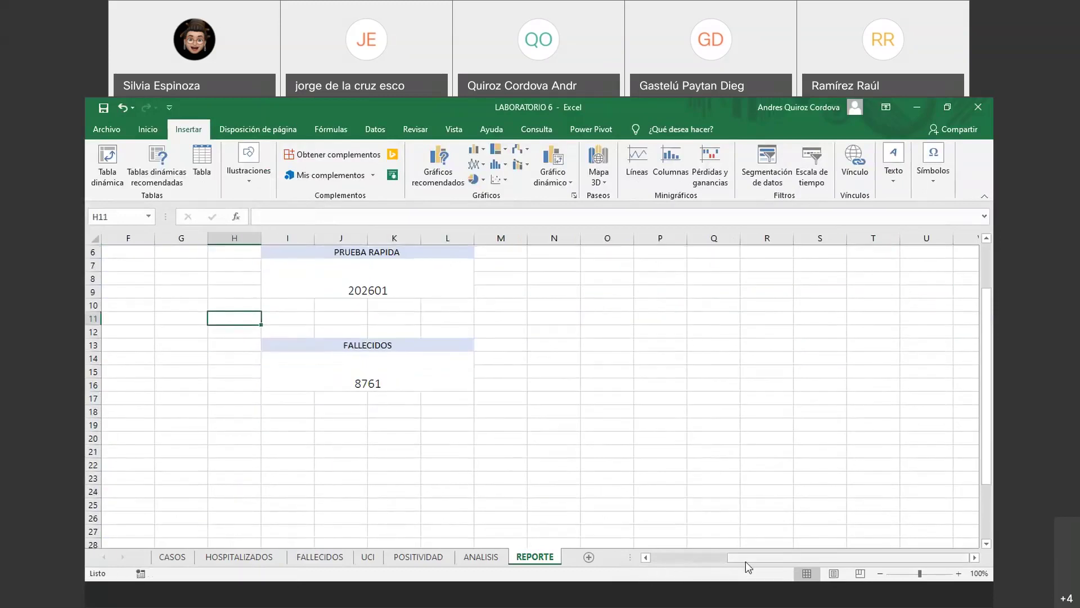
{"action": "left_click_drag", "start_coordinate": [745, 561], "coordinate": [659, 558]}
{"action": "left_click", "coordinate": [306, 490]}
{"action": "scroll", "coordinate": [355, 438], "scroll_direction": "down", "scroll_amount": 2}
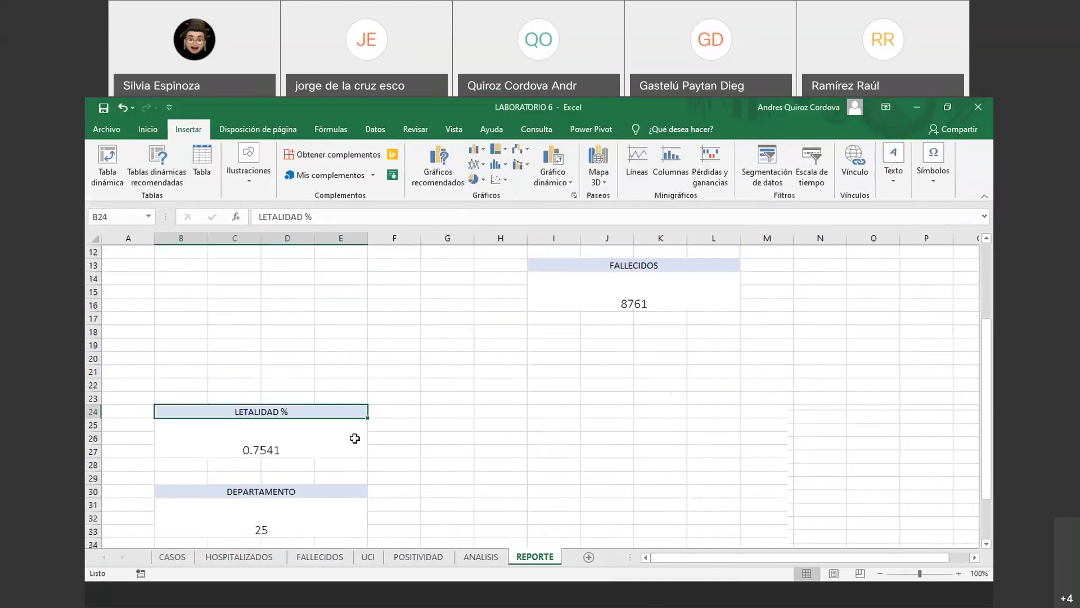
{"action": "left_click", "coordinate": [146, 410]}
{"action": "left_click", "coordinate": [157, 411]}
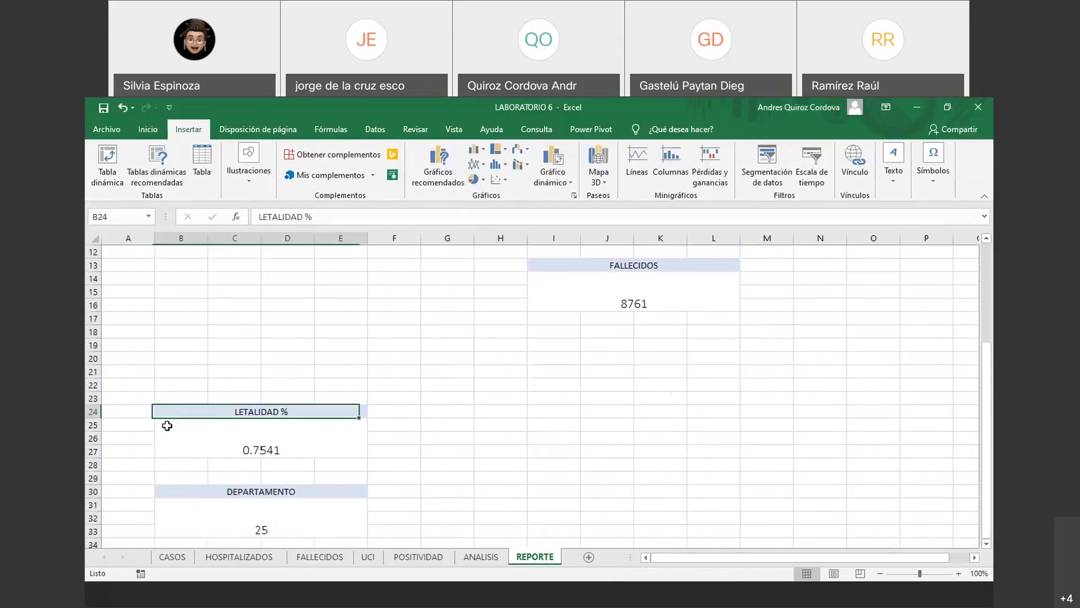
{"action": "left_click", "coordinate": [167, 425], "text": "shift"}
{"action": "left_click_drag", "start_coordinate": [327, 408], "coordinate": [360, 275]}
{"action": "left_click", "coordinate": [400, 345]}
{"action": "scroll", "coordinate": [400, 345], "scroll_direction": "up", "scroll_amount": 3}
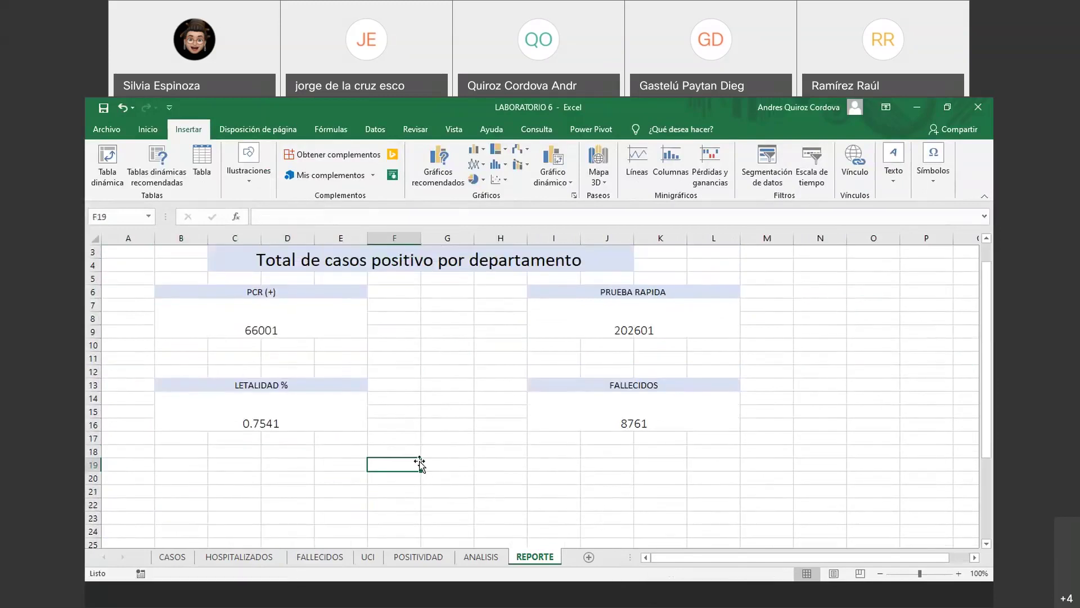
- Move the DEPARTAMENTO heading and its value up to B24:E27
{"action": "scroll", "coordinate": [420, 455], "scroll_direction": "down", "scroll_amount": 4}
{"action": "left_click", "coordinate": [165, 452]}
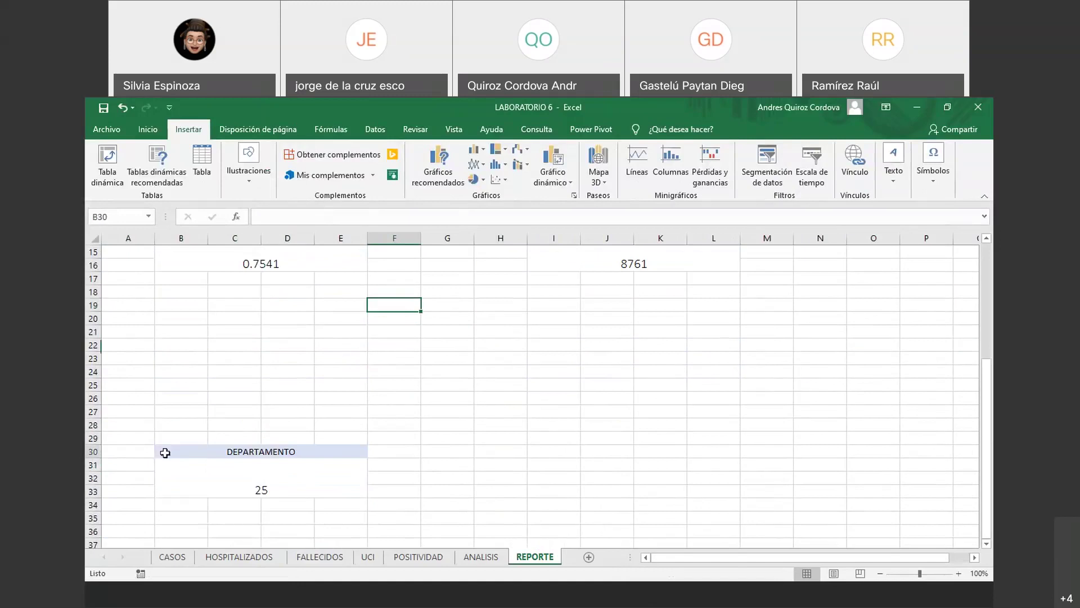
{"action": "left_click_drag", "start_coordinate": [165, 452], "coordinate": [258, 487]}
{"action": "left_click_drag", "start_coordinate": [329, 446], "coordinate": [327, 375]}
{"action": "left_click_drag", "start_coordinate": [327, 344], "coordinate": [328, 330]}
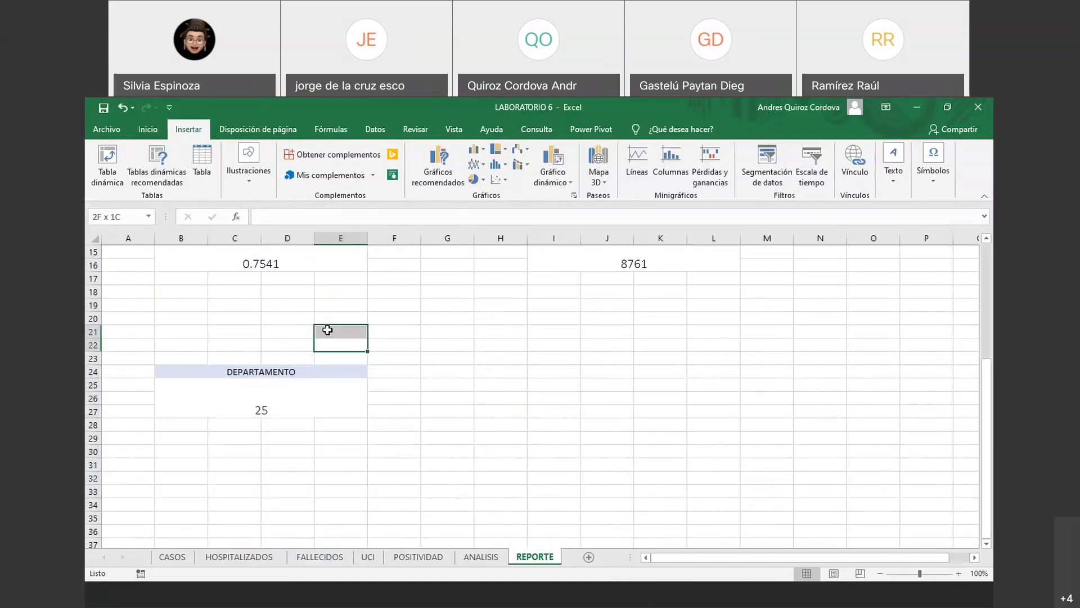
{"action": "left_click", "coordinate": [186, 350]}
{"action": "scroll", "coordinate": [306, 381], "scroll_direction": "up", "scroll_amount": 4}
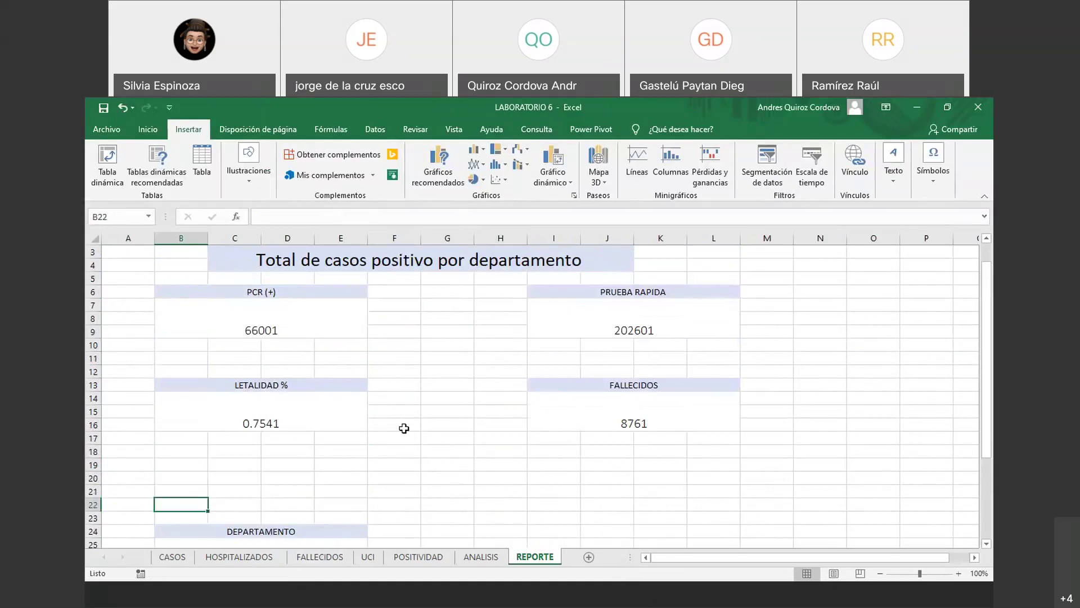
- Start inserting a slicer at the PCR (+) heading, using the workbook's data model tables as the source
{"action": "left_click", "coordinate": [454, 463]}
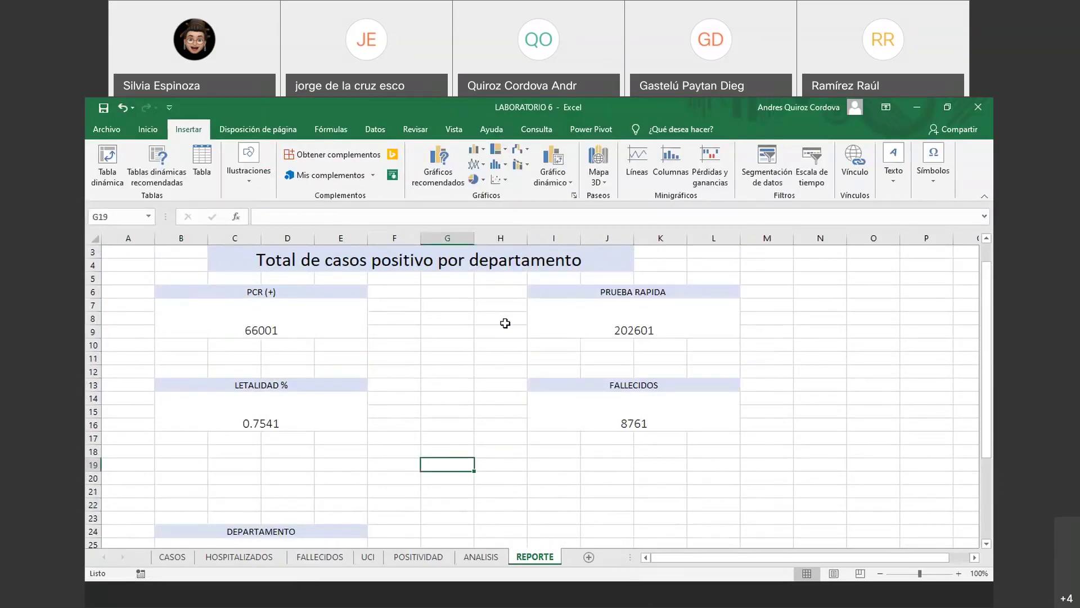
{"action": "left_click", "coordinate": [360, 293]}
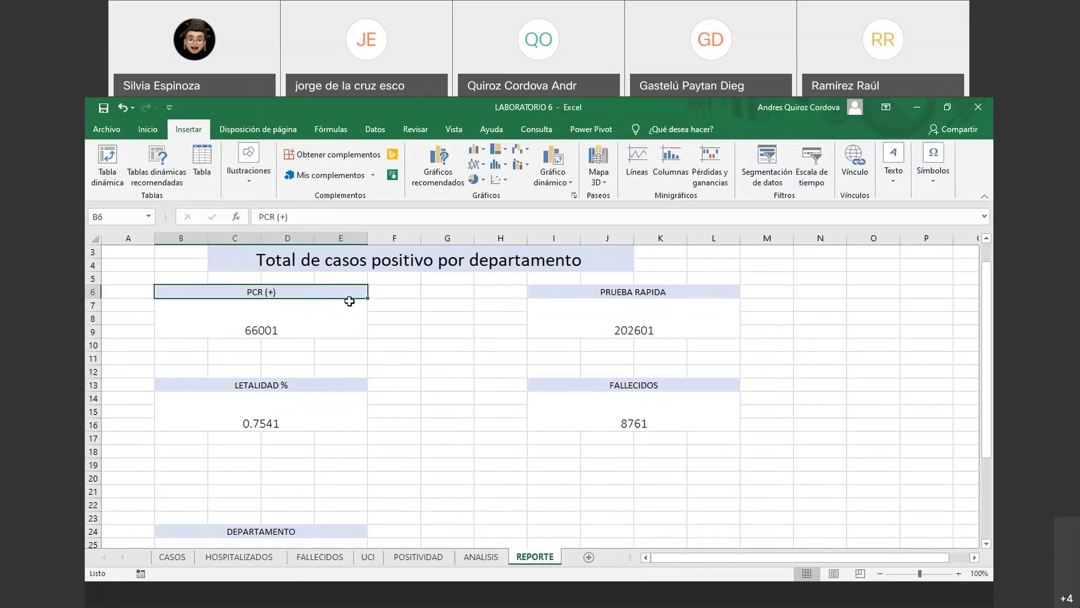
{"action": "left_click", "coordinate": [140, 292]}
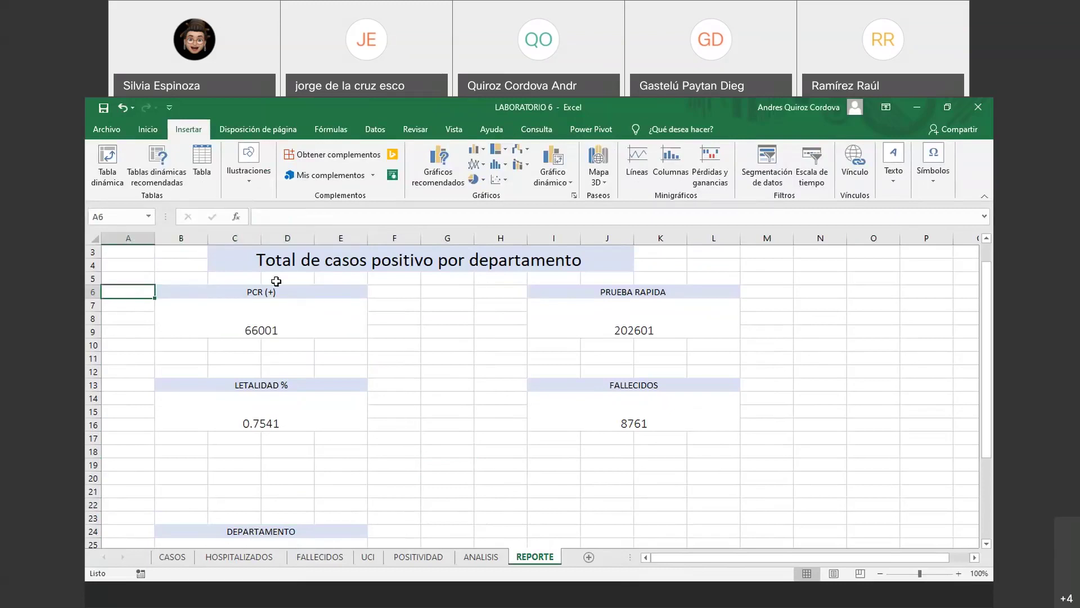
{"action": "left_click", "coordinate": [180, 293]}
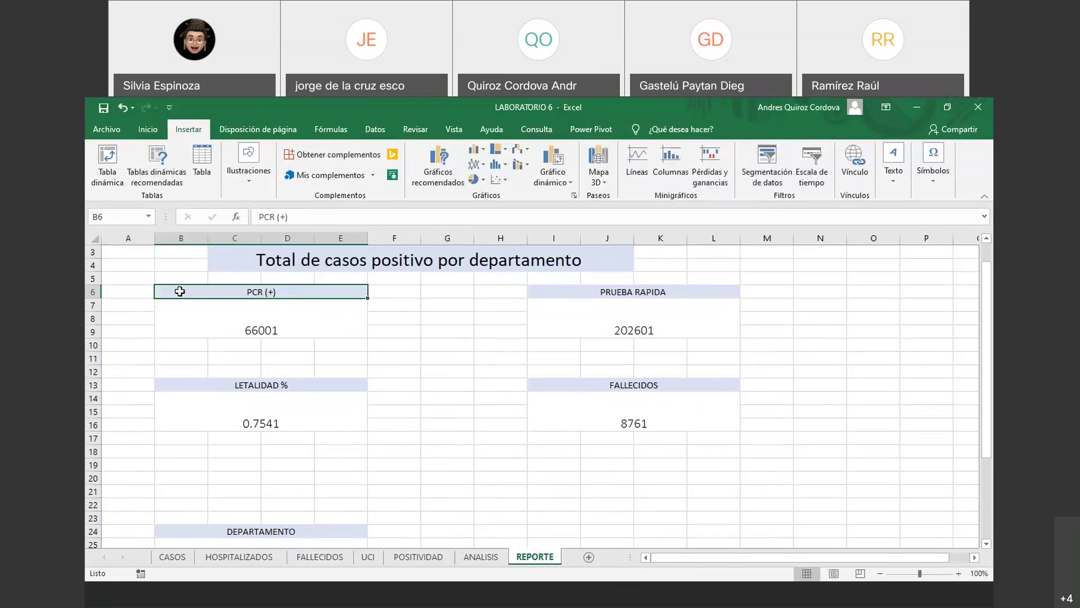
{"action": "left_click", "coordinate": [770, 170]}
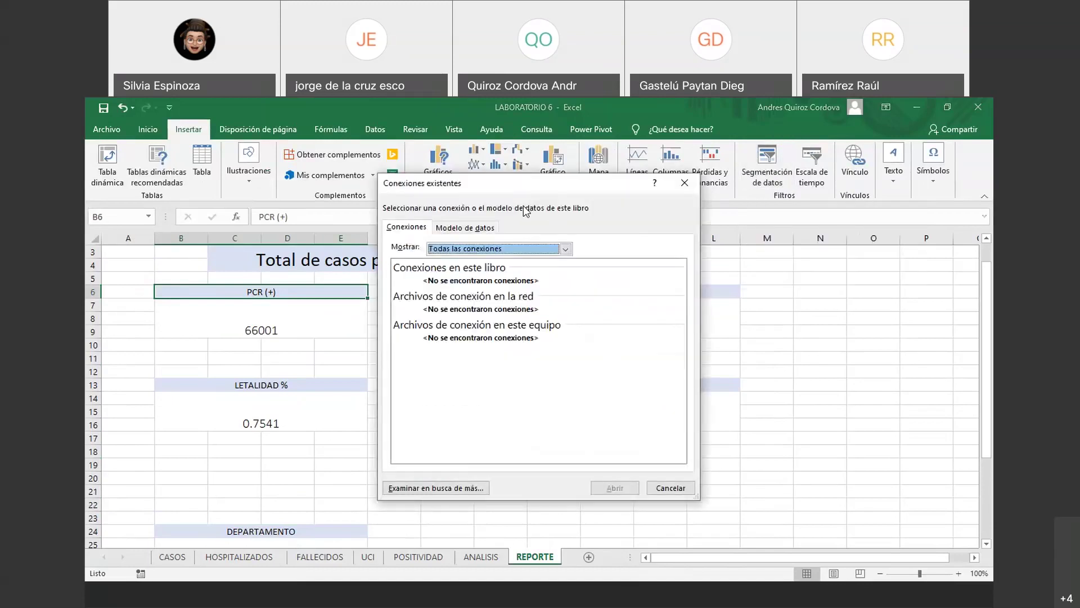
{"action": "left_click", "coordinate": [465, 227]}
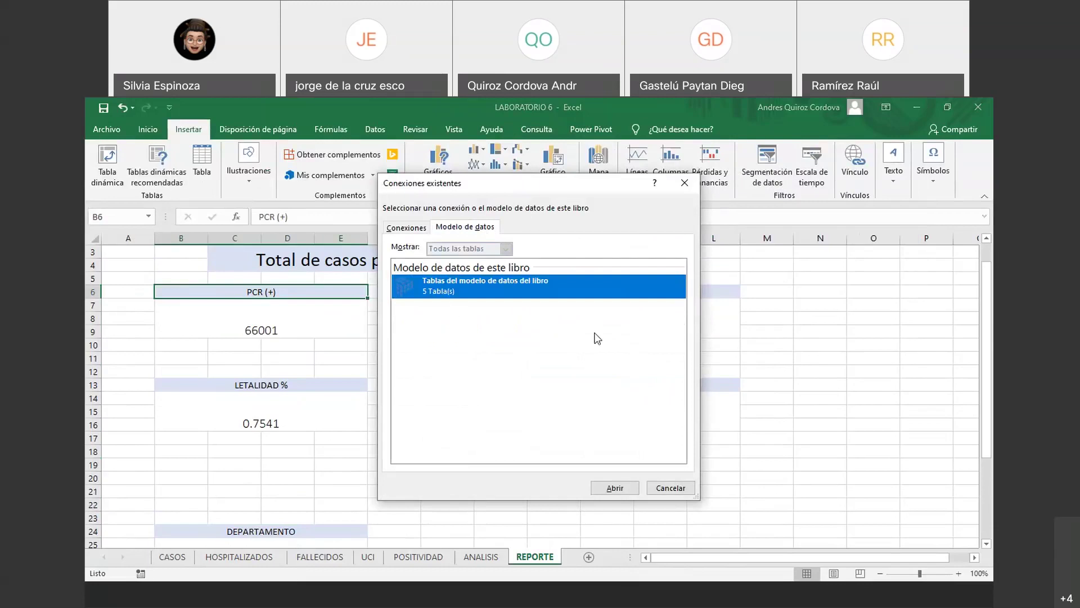
{"action": "double_click", "coordinate": [596, 286]}
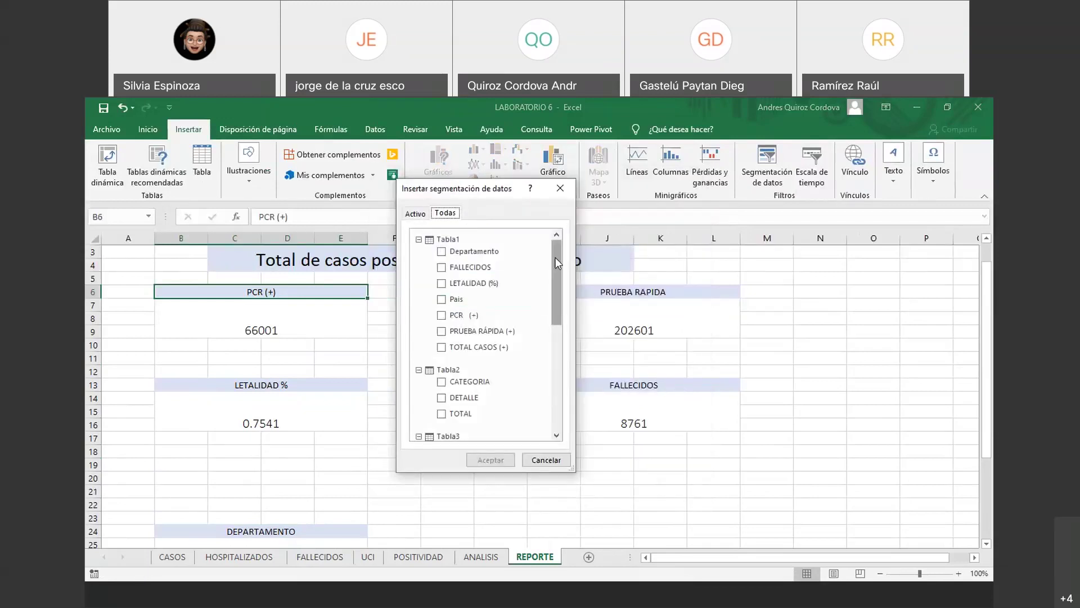
- Insert a slicer for only the Departamento field of Tabla1
{"action": "left_click", "coordinate": [440, 316]}
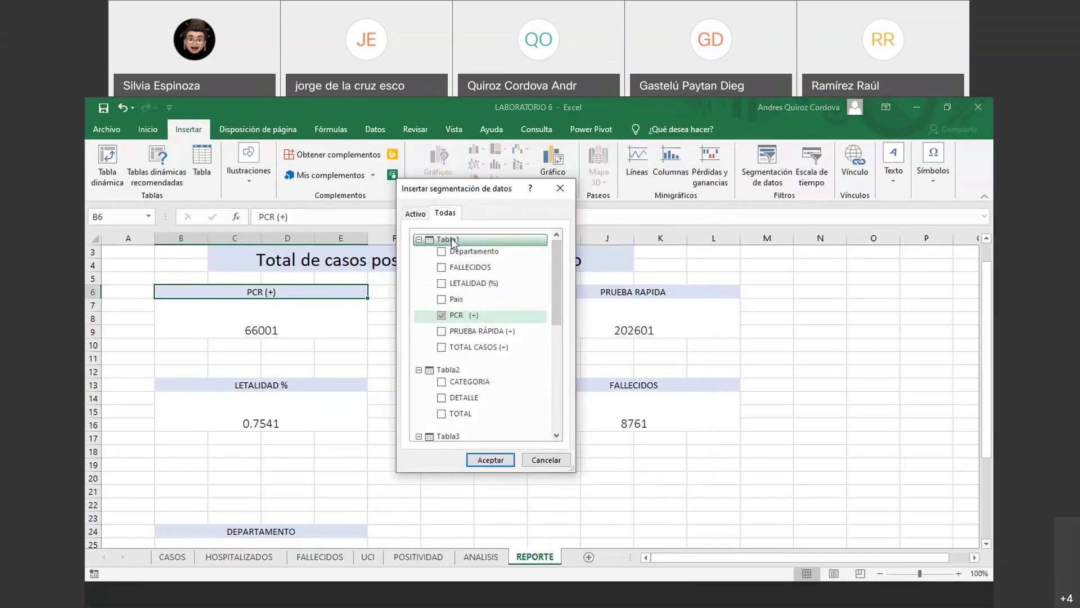
{"action": "left_click", "coordinate": [442, 253]}
{"action": "left_click", "coordinate": [442, 316]}
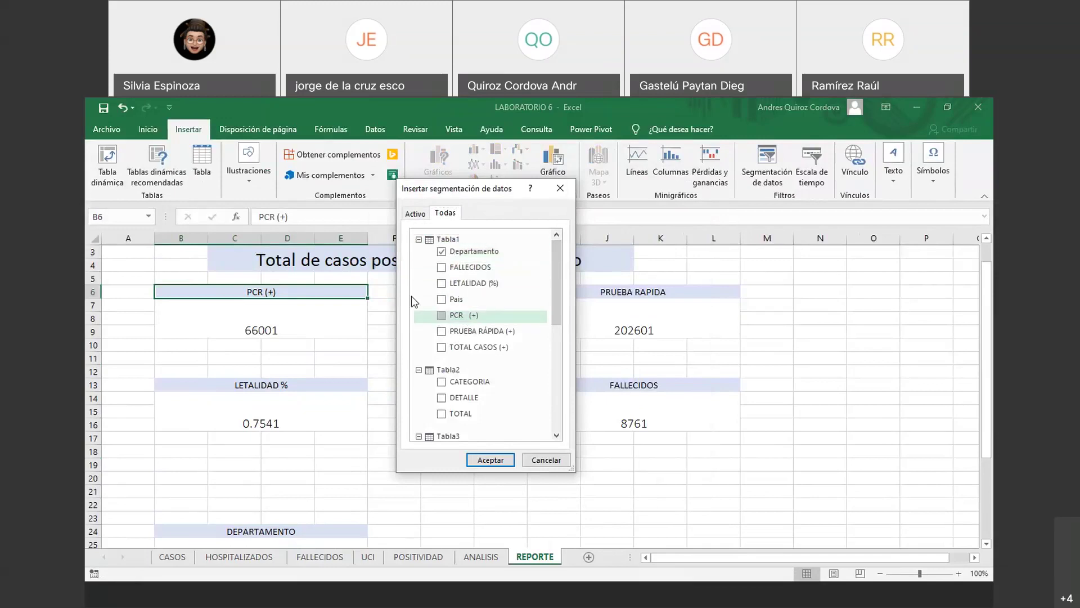
{"action": "scroll", "coordinate": [451, 334], "scroll_direction": "down", "scroll_amount": 2}
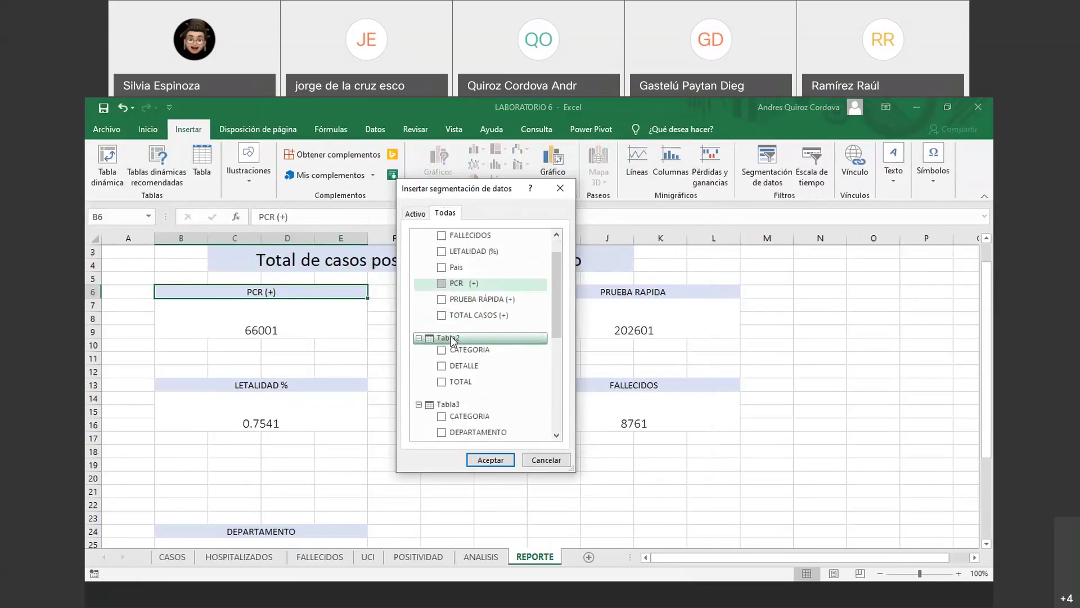
{"action": "scroll", "coordinate": [455, 348], "scroll_direction": "up", "scroll_amount": 2}
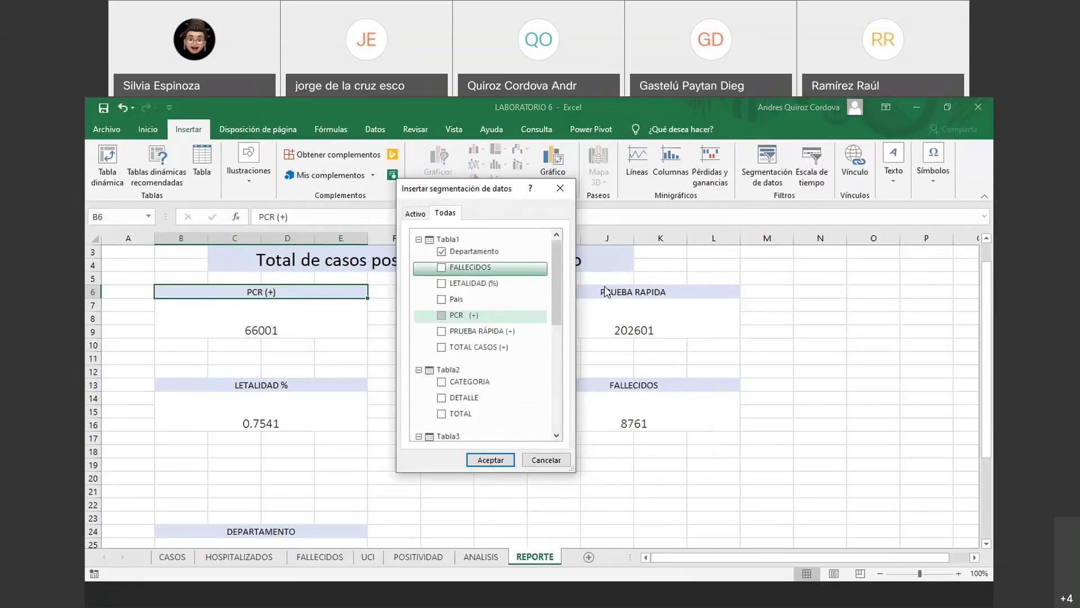
{"action": "left_click", "coordinate": [489, 460]}
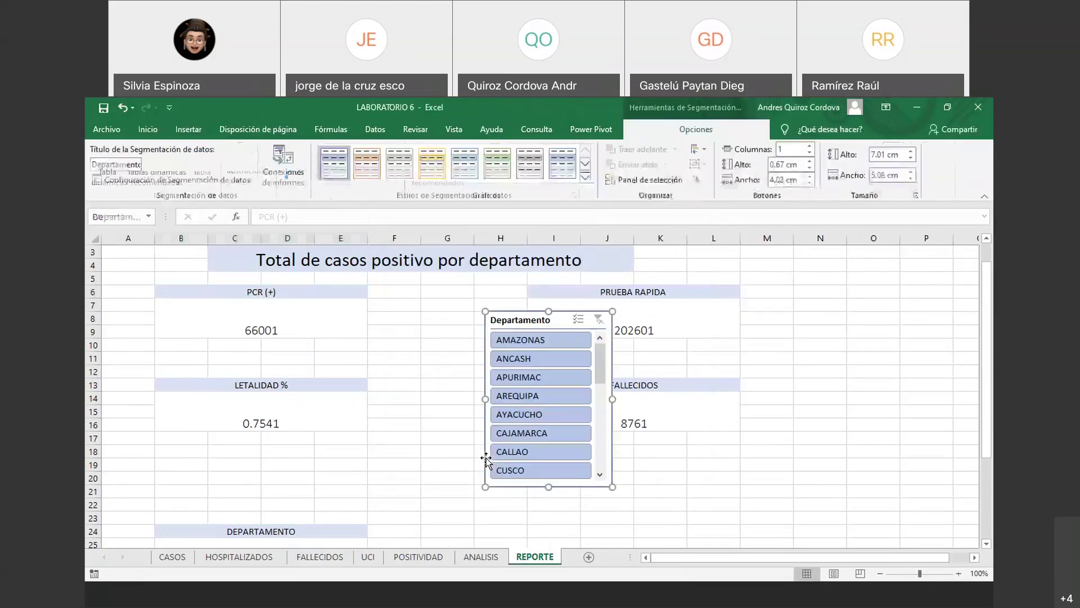
- Place the Departamento slicer between the PCR (+) and PRUEBA RAPIDA blocks and filter it to AREQUIPA
{"action": "left_click_drag", "start_coordinate": [564, 320], "coordinate": [466, 304]}
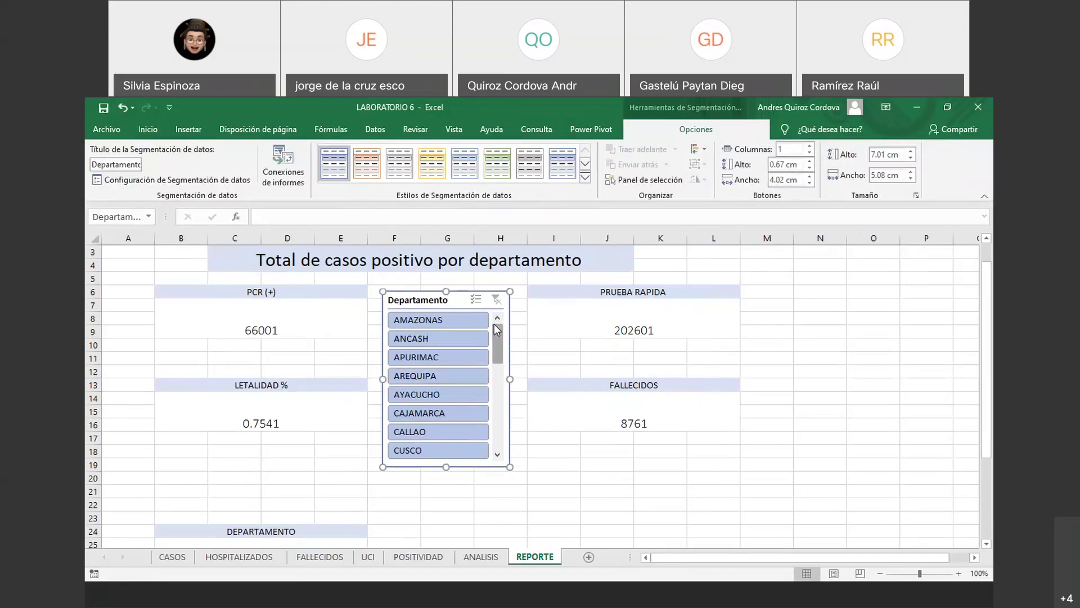
{"action": "left_click", "coordinate": [425, 376]}
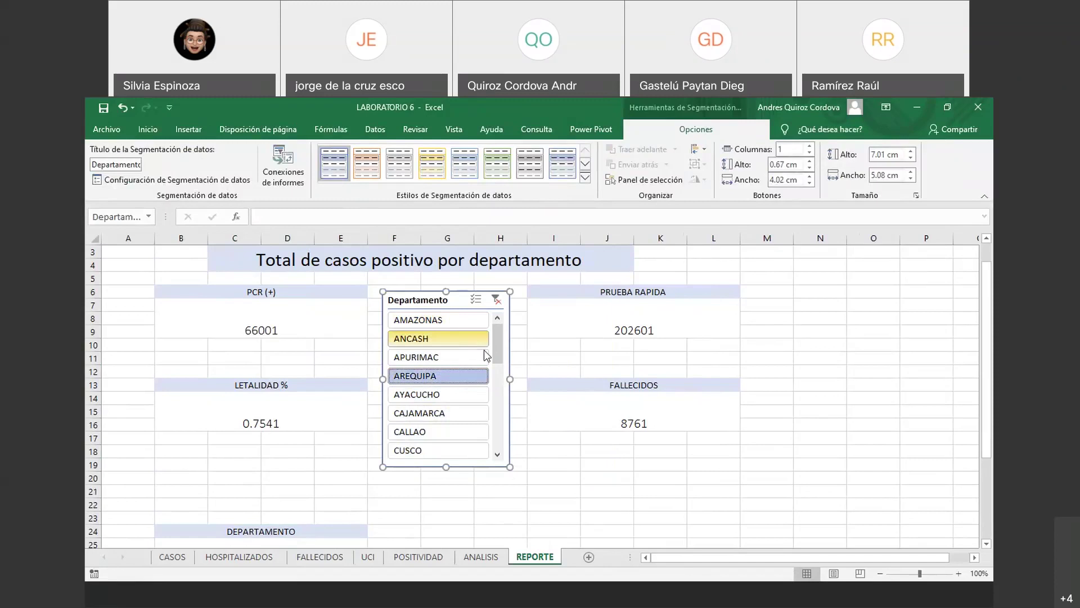
- Filter the Departamento slicer to ANCASH as a test and delete the slicer from the REPORTE sheet
{"action": "left_click", "coordinate": [429, 339]}
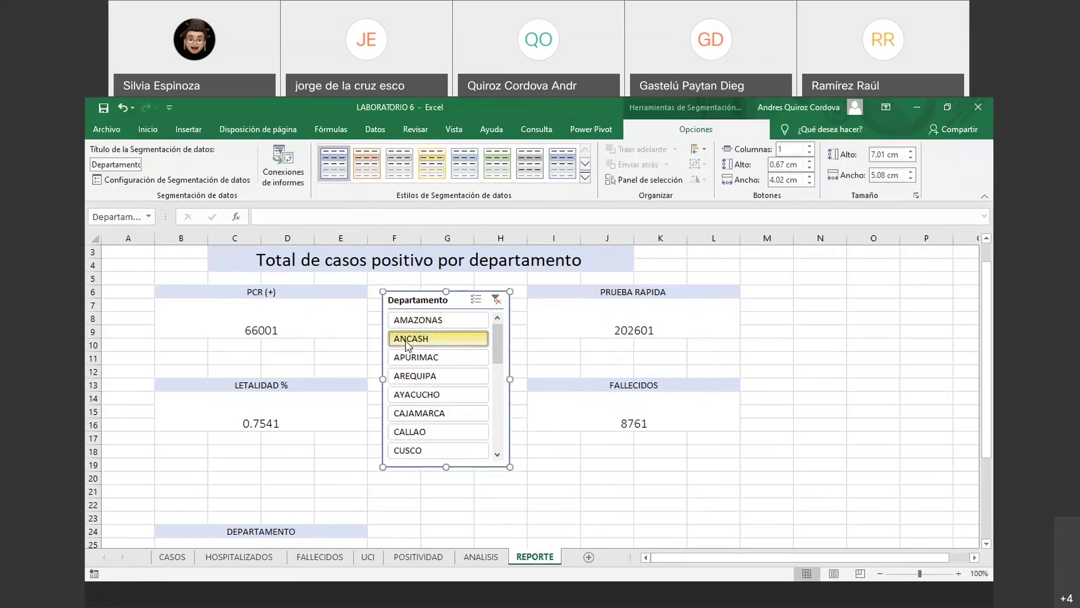
{"action": "right_click", "coordinate": [403, 343]}
{"action": "key", "text": "Escape"}
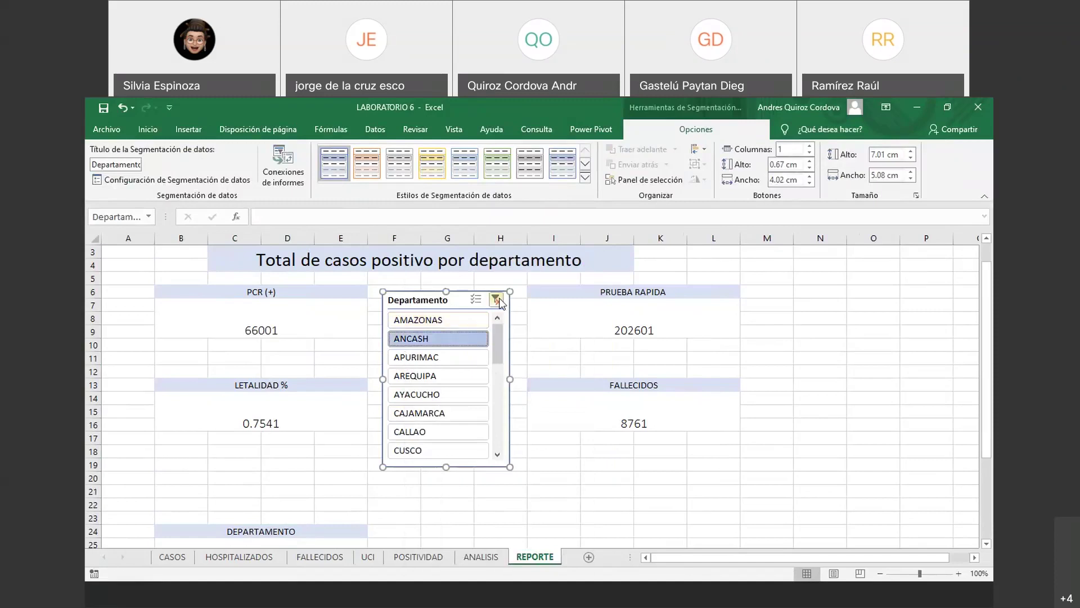
{"action": "right_click", "coordinate": [457, 293]}
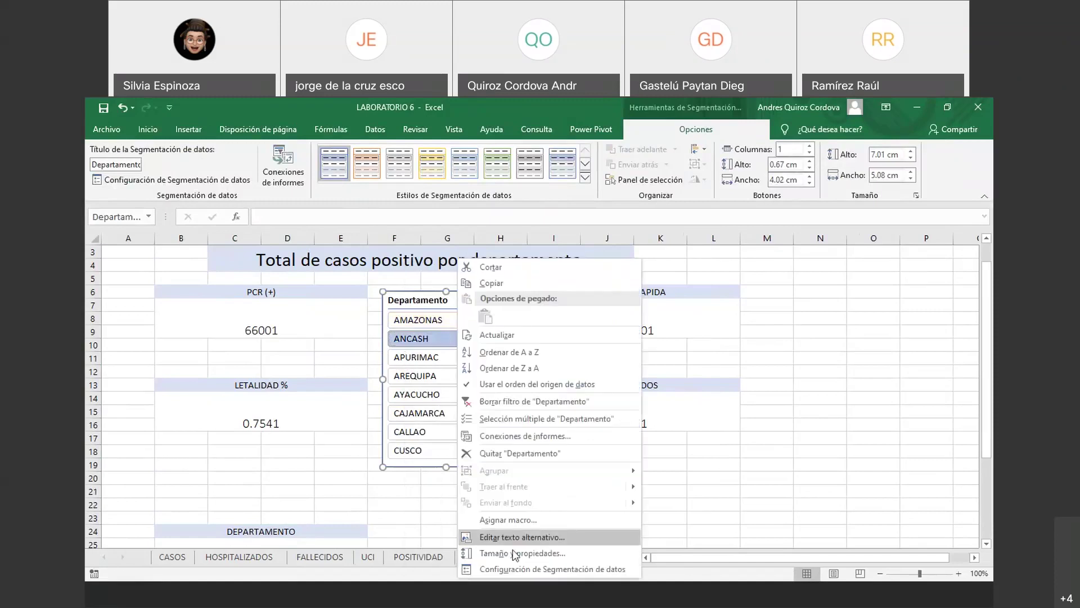
{"action": "left_click", "coordinate": [454, 305]}
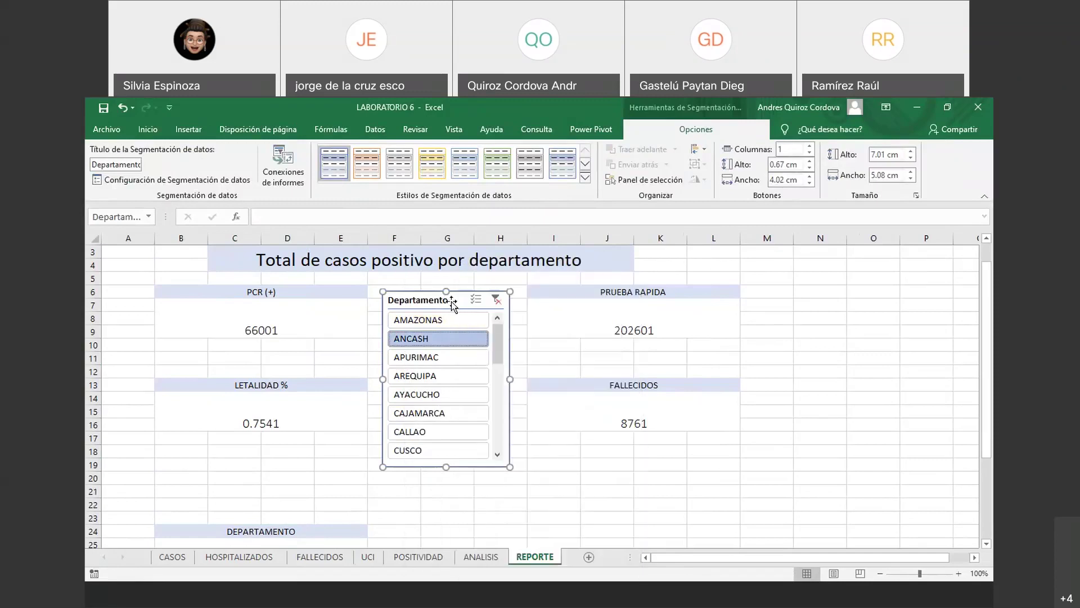
{"action": "key", "text": "Delete"}
{"action": "left_click", "coordinate": [439, 321]}
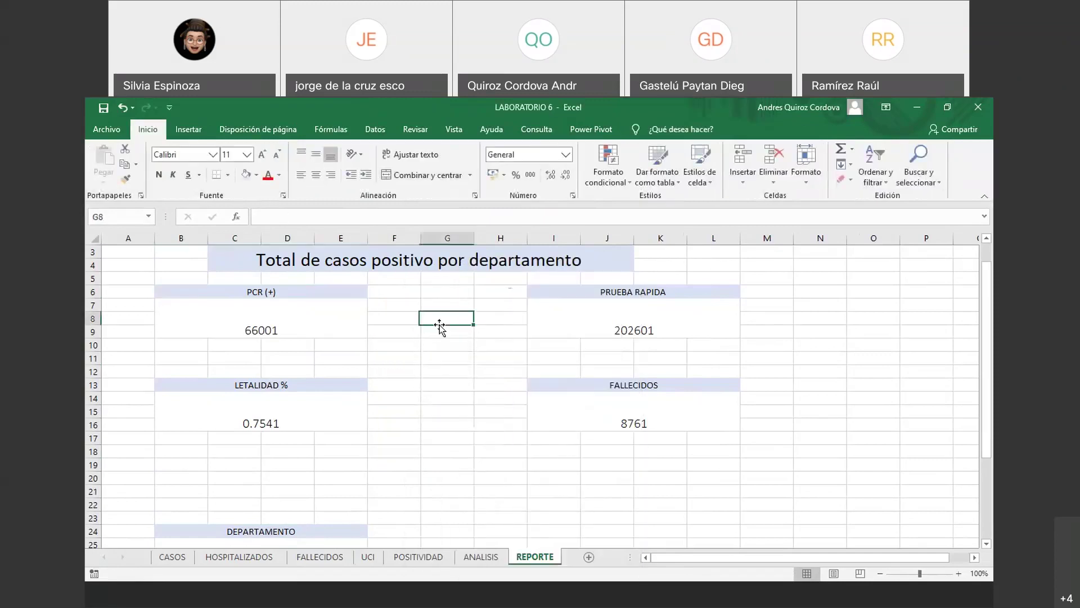
{"action": "left_click", "coordinate": [380, 304]}
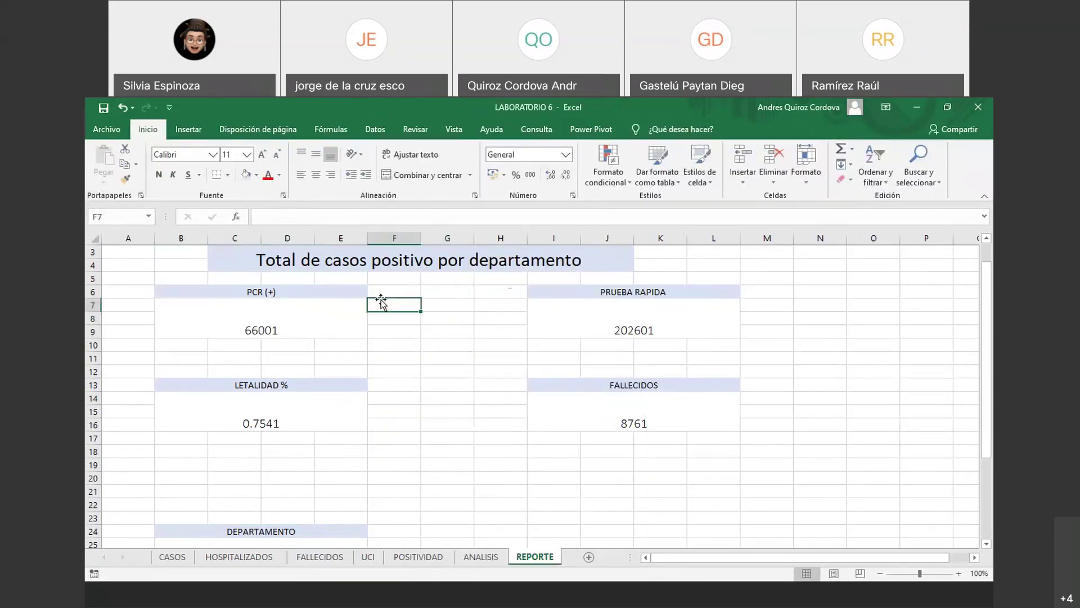
- On the ANALISIS sheet, insert a Departamento slicer for the Suma de PCR (+) pivot table and place it beside the pivot tables
{"action": "left_click", "coordinate": [474, 557]}
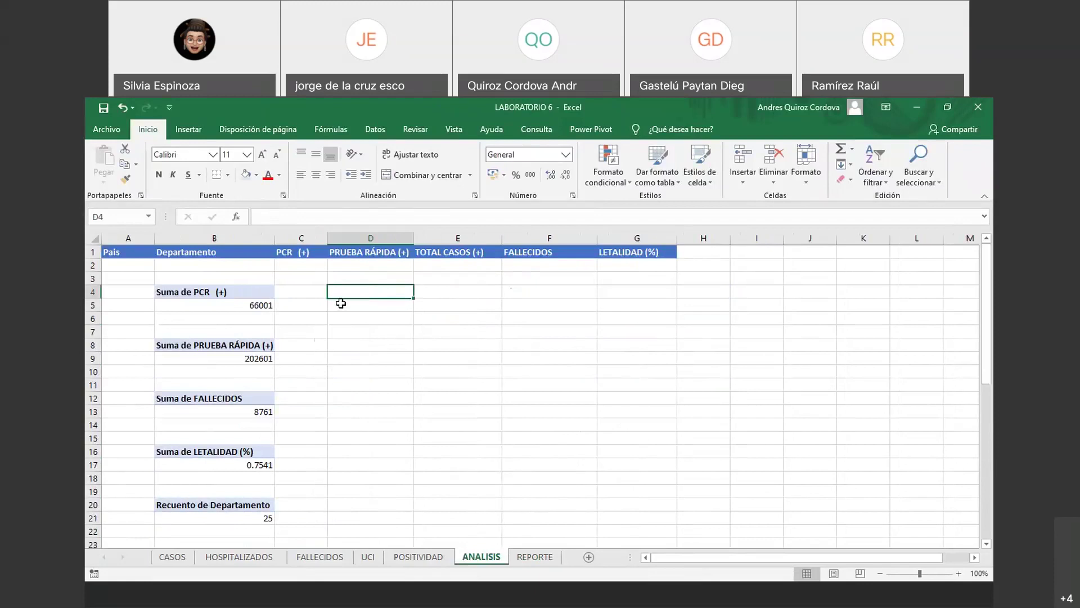
{"action": "left_click", "coordinate": [190, 294]}
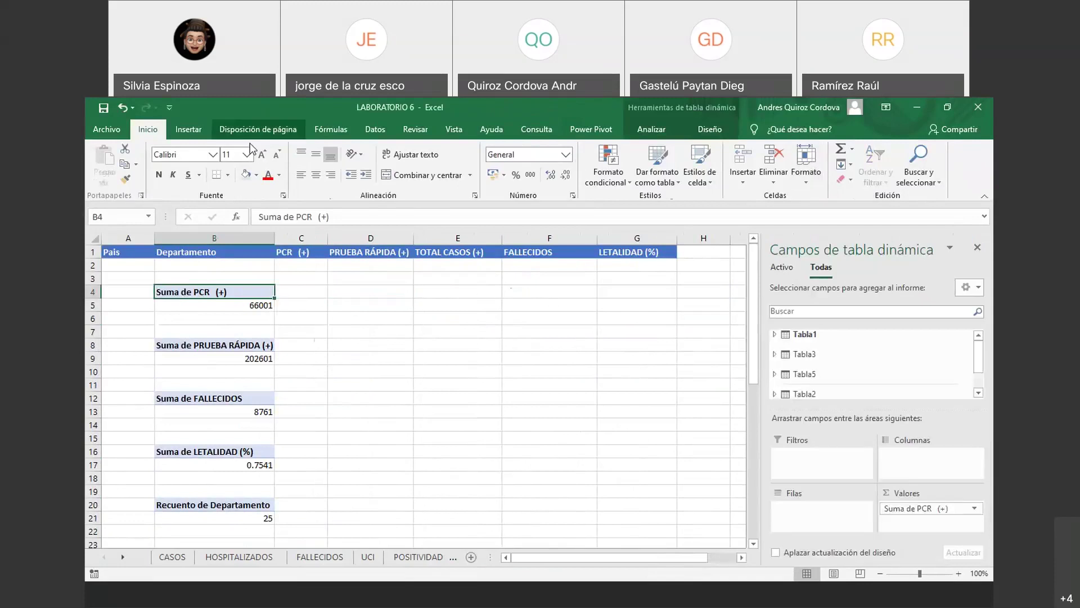
{"action": "left_click", "coordinate": [188, 129]}
{"action": "left_click", "coordinate": [785, 166]}
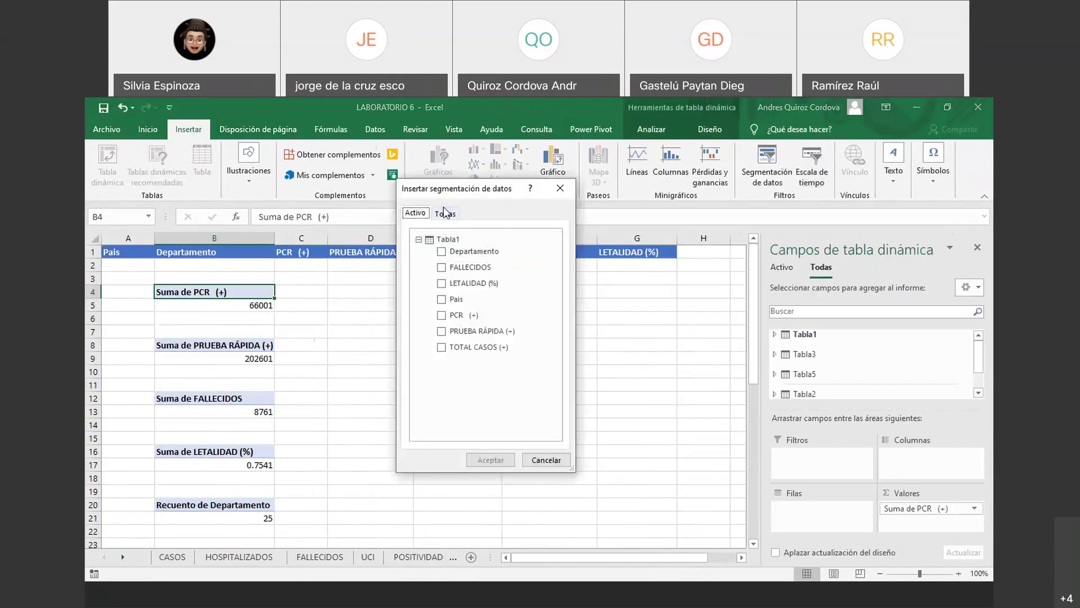
{"action": "left_click", "coordinate": [441, 253]}
{"action": "left_click", "coordinate": [490, 460]}
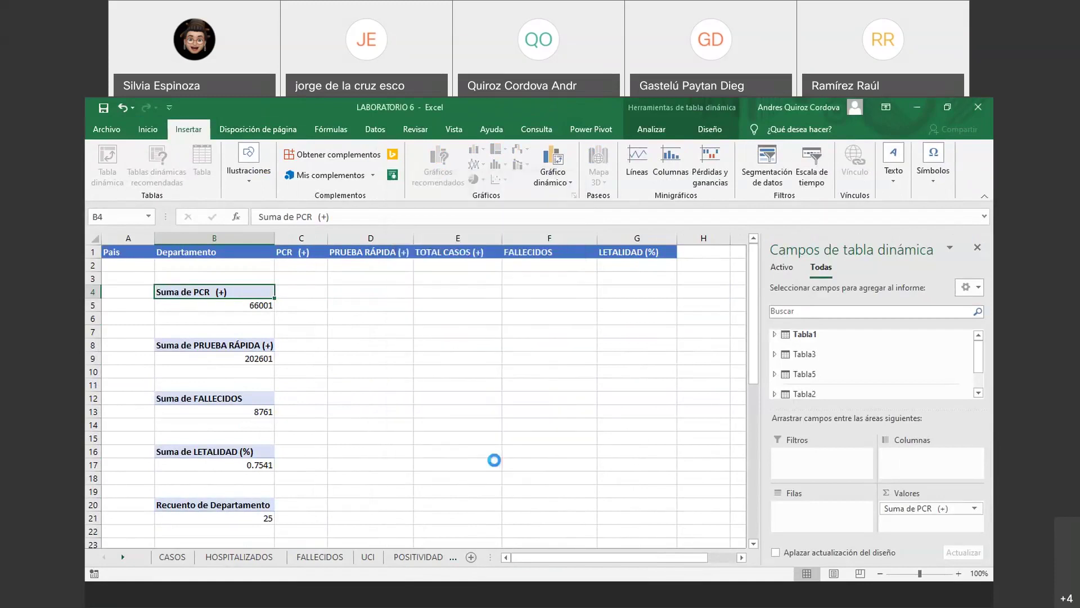
{"action": "left_click_drag", "start_coordinate": [404, 292], "coordinate": [405, 285]}
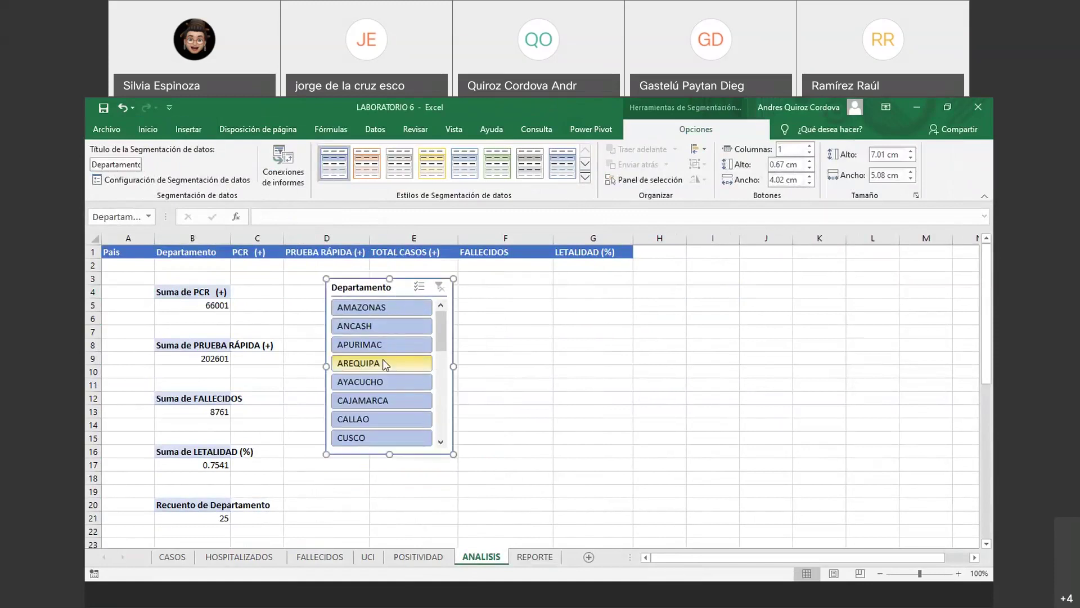
- Try the Departamento slicer on several departments, including AMAZONAS, APURIMAC and AREQUIPA, and leave it filtered to ANCASH
{"action": "left_click", "coordinate": [387, 308]}
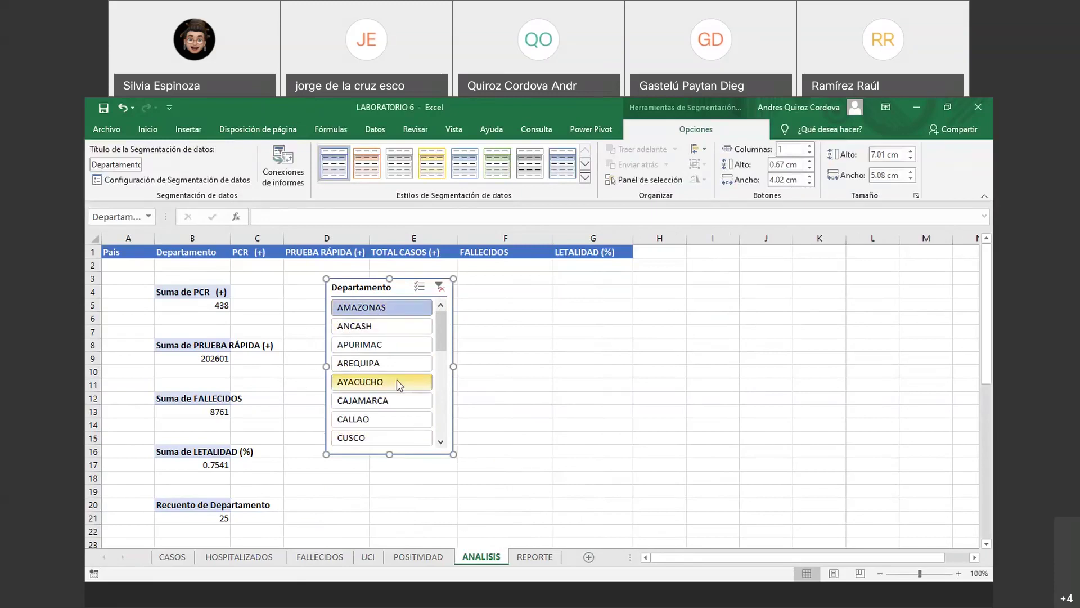
{"action": "left_click", "coordinate": [395, 356]}
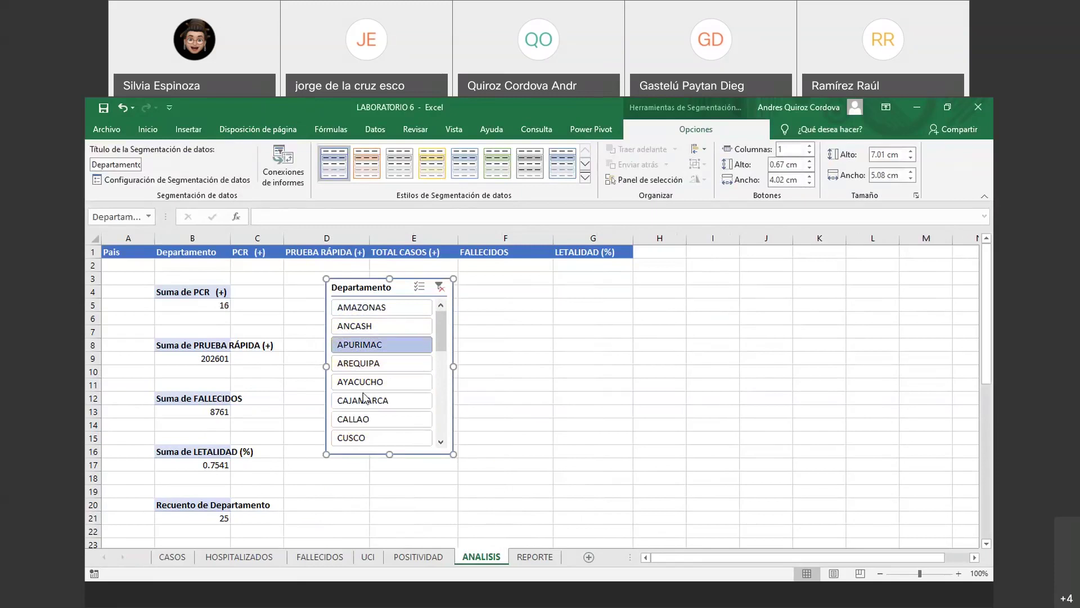
{"action": "left_click", "coordinate": [377, 364]}
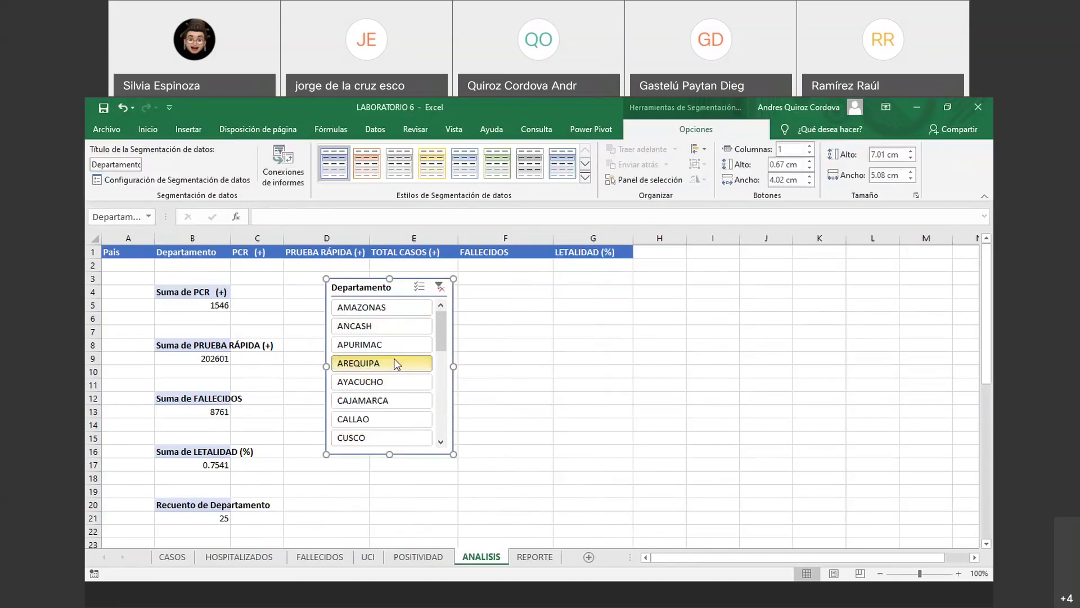
{"action": "left_click", "coordinate": [390, 401]}
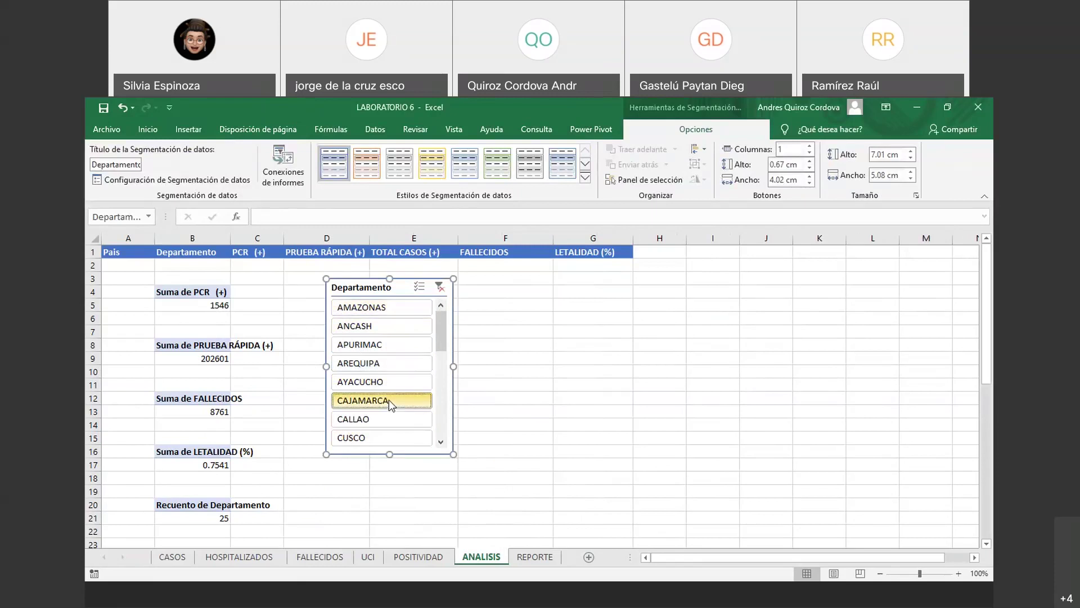
{"action": "left_click", "coordinate": [381, 326]}
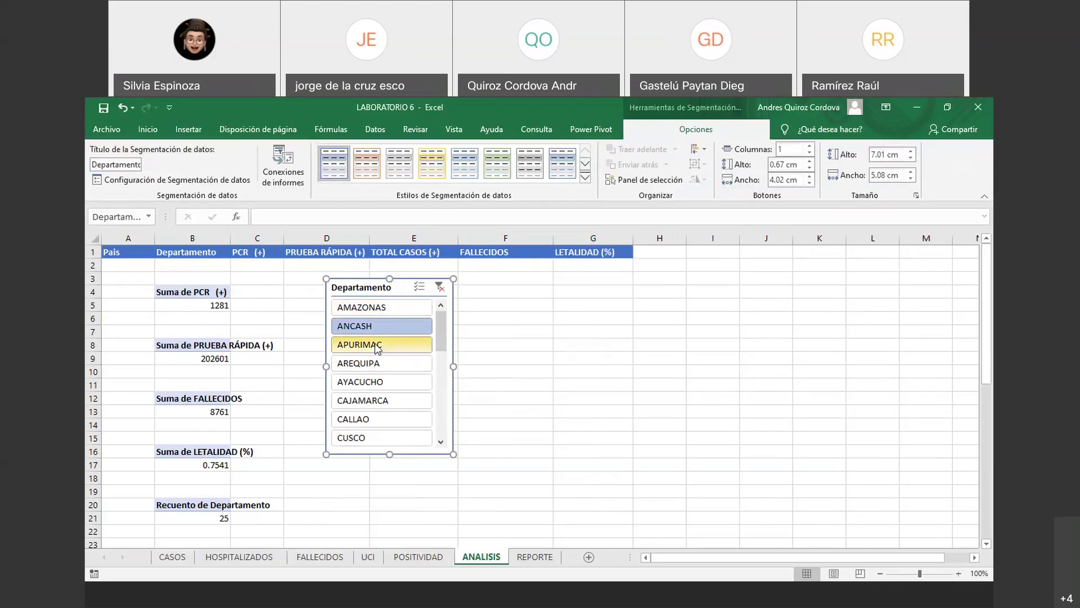
- Cut the Departamento slicer from ANALISIS and paste it into REPORTE between the PCR (+) and PRUEBA RAPIDA blocks
{"action": "right_click", "coordinate": [398, 289]}
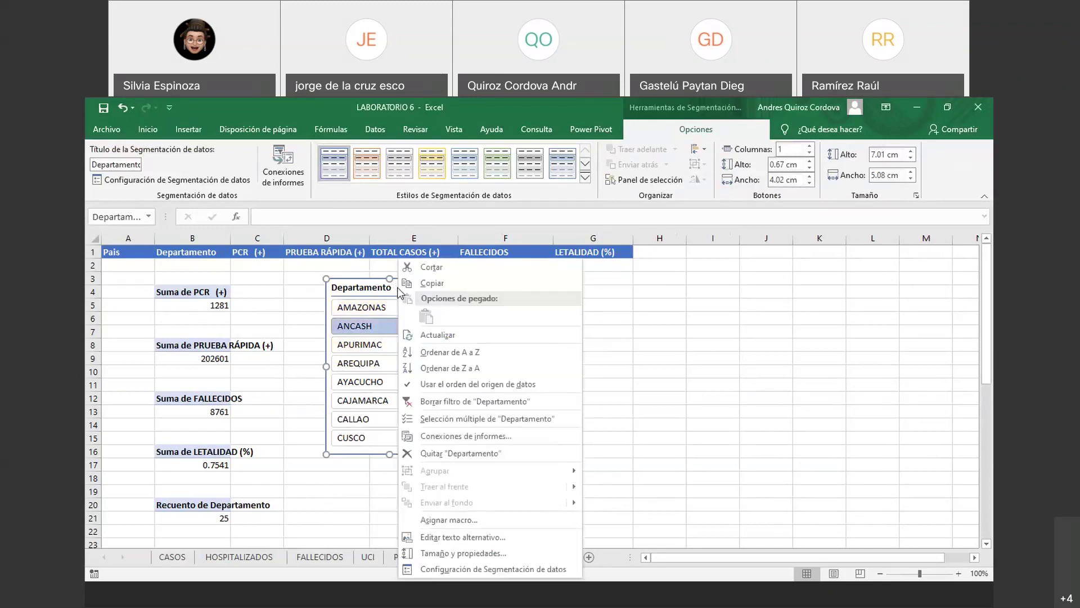
{"action": "left_click", "coordinate": [442, 269]}
{"action": "left_click", "coordinate": [453, 557]}
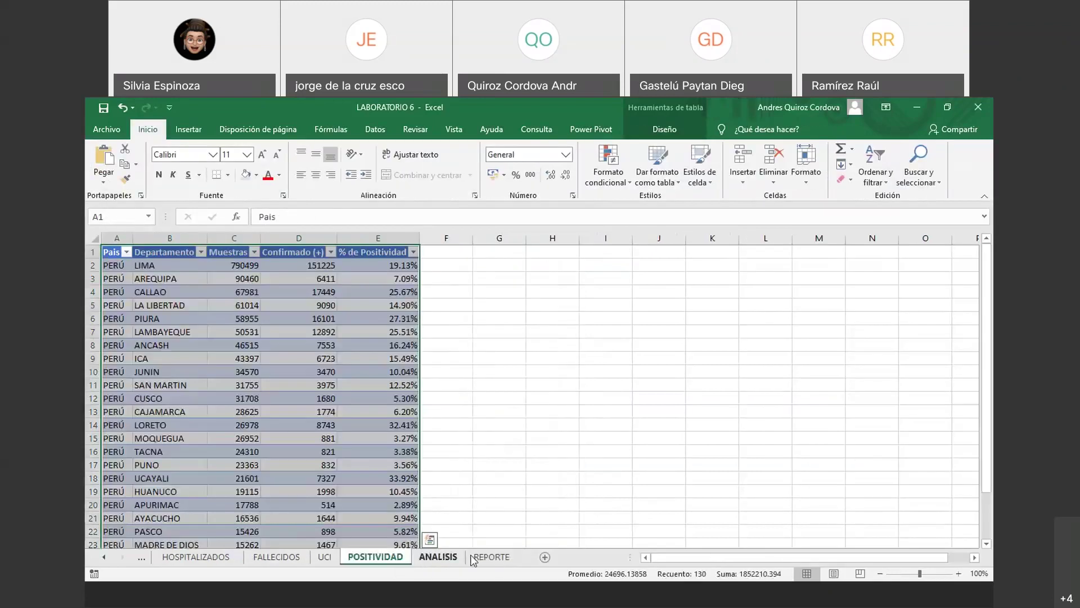
{"action": "left_click", "coordinate": [492, 556]}
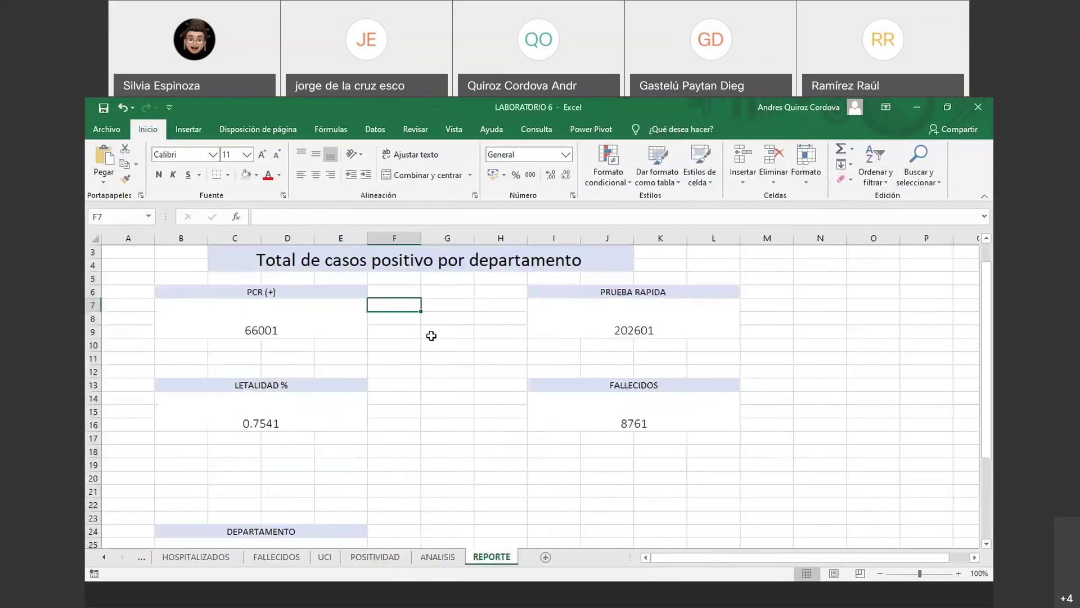
{"action": "right_click", "coordinate": [438, 307]}
{"action": "left_click", "coordinate": [486, 336]}
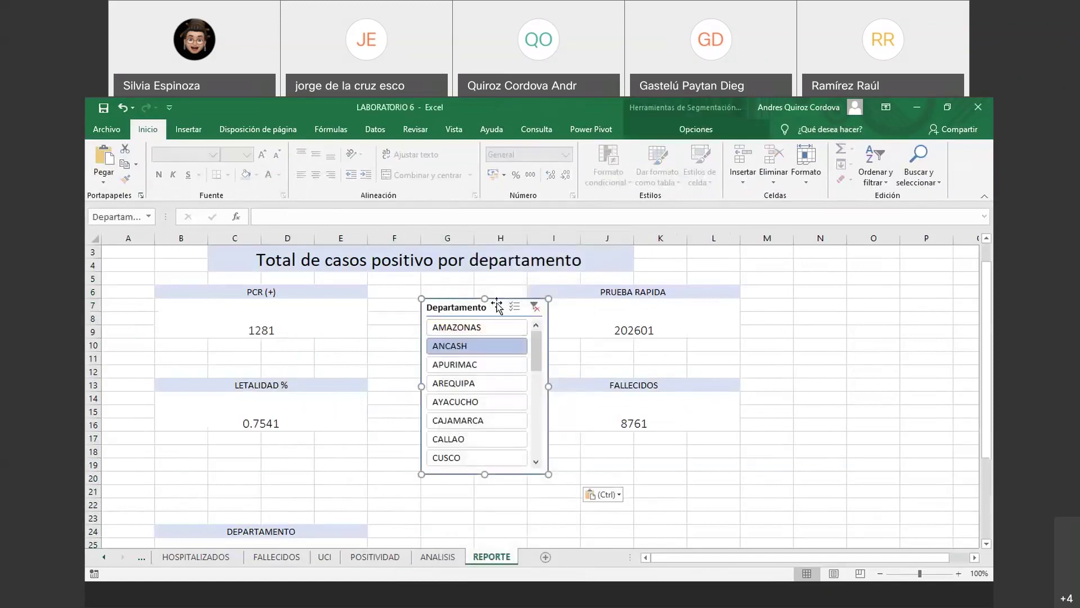
{"action": "left_click_drag", "start_coordinate": [482, 314], "coordinate": [453, 298]}
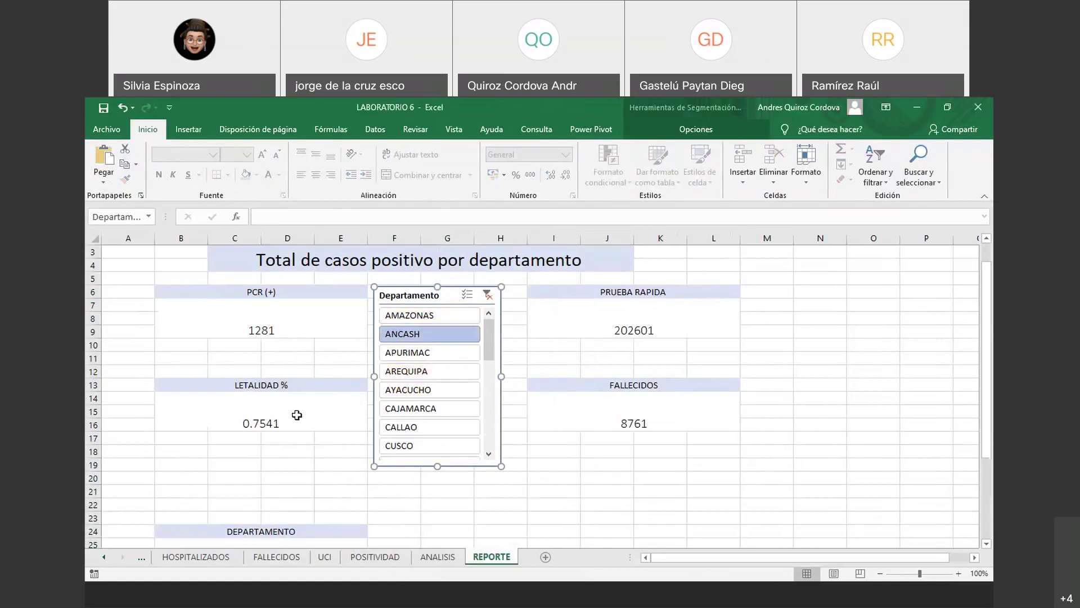
- Shorten the Departamento slicer so its lower edge is level with the LETALIDAD % and FALLECIDOS blocks at row 16
{"action": "scroll", "coordinate": [307, 481], "scroll_direction": "down", "scroll_amount": 1}
{"action": "scroll", "coordinate": [297, 473], "scroll_direction": "up", "scroll_amount": 1}
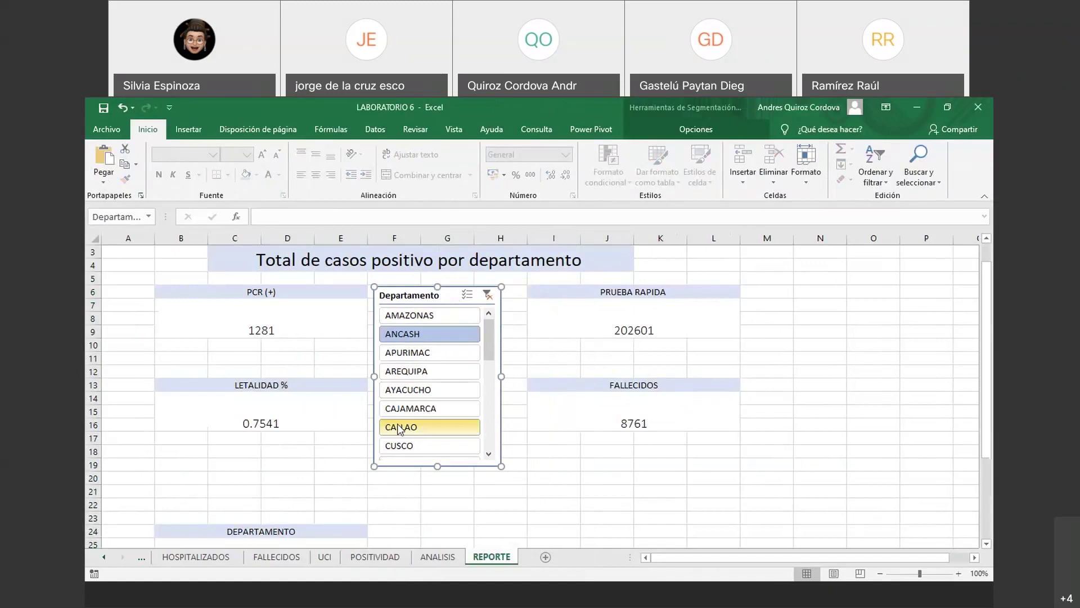
{"action": "left_click", "coordinate": [472, 490]}
{"action": "scroll", "coordinate": [472, 490], "scroll_direction": "down", "scroll_amount": 2}
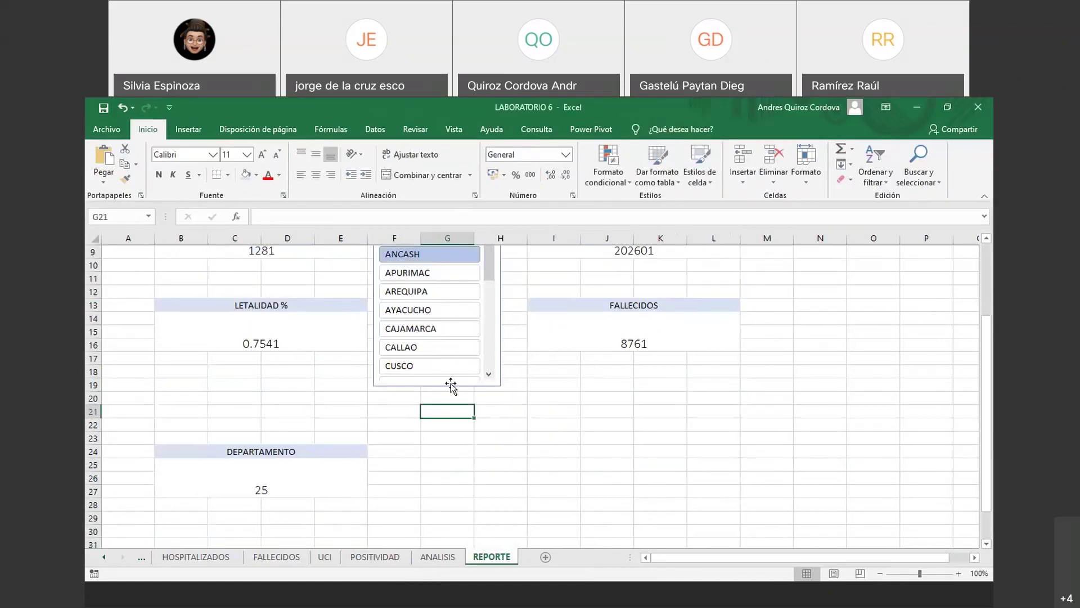
{"action": "scroll", "coordinate": [451, 383], "scroll_direction": "up", "scroll_amount": 2}
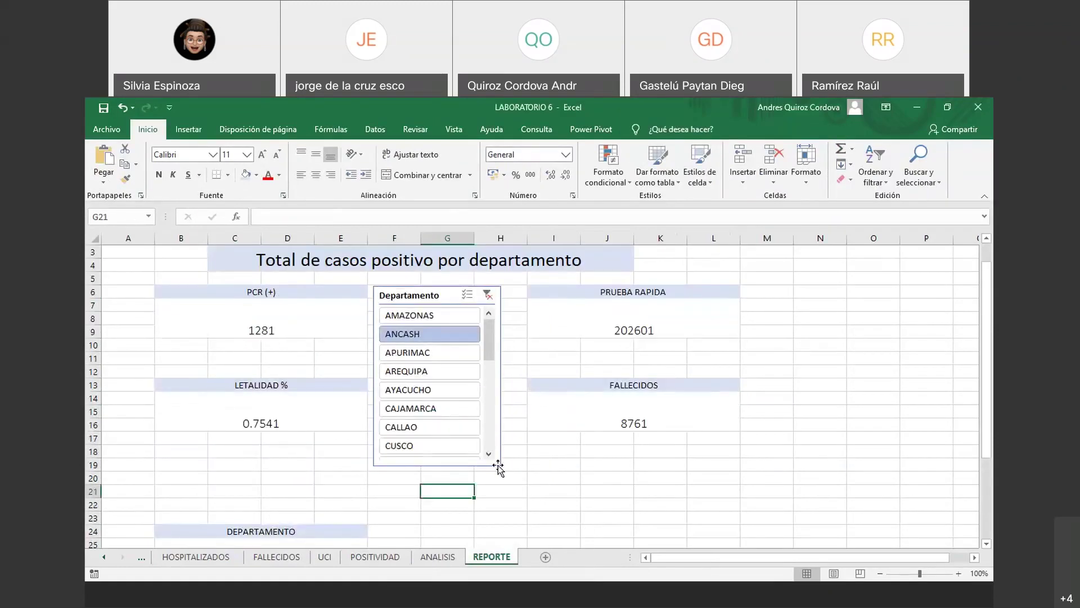
{"action": "left_click", "coordinate": [498, 466]}
{"action": "left_click", "coordinate": [485, 460]}
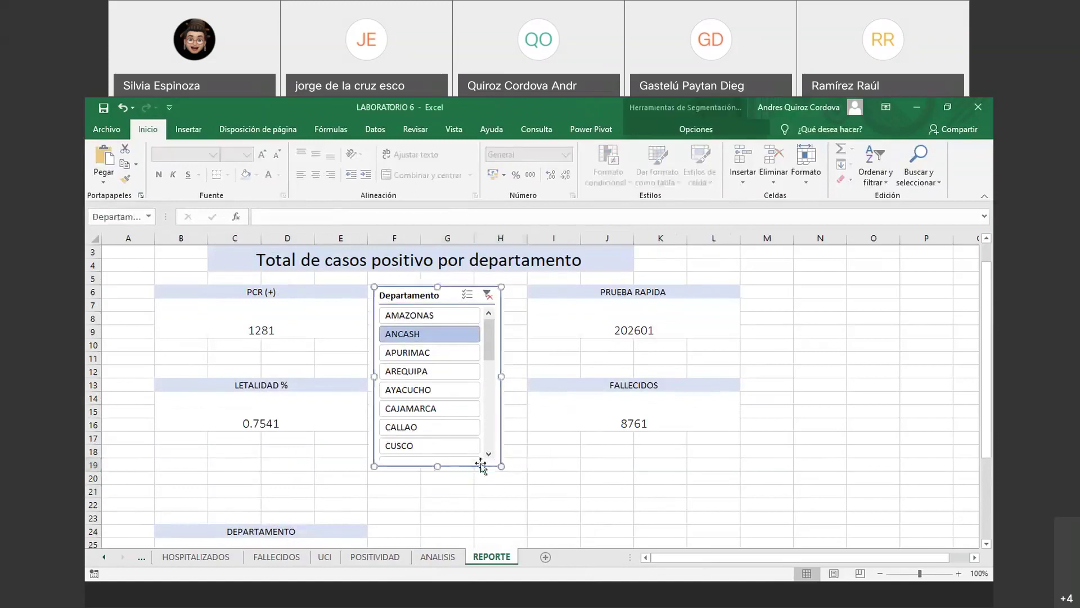
{"action": "left_click_drag", "start_coordinate": [441, 450], "coordinate": [441, 427]}
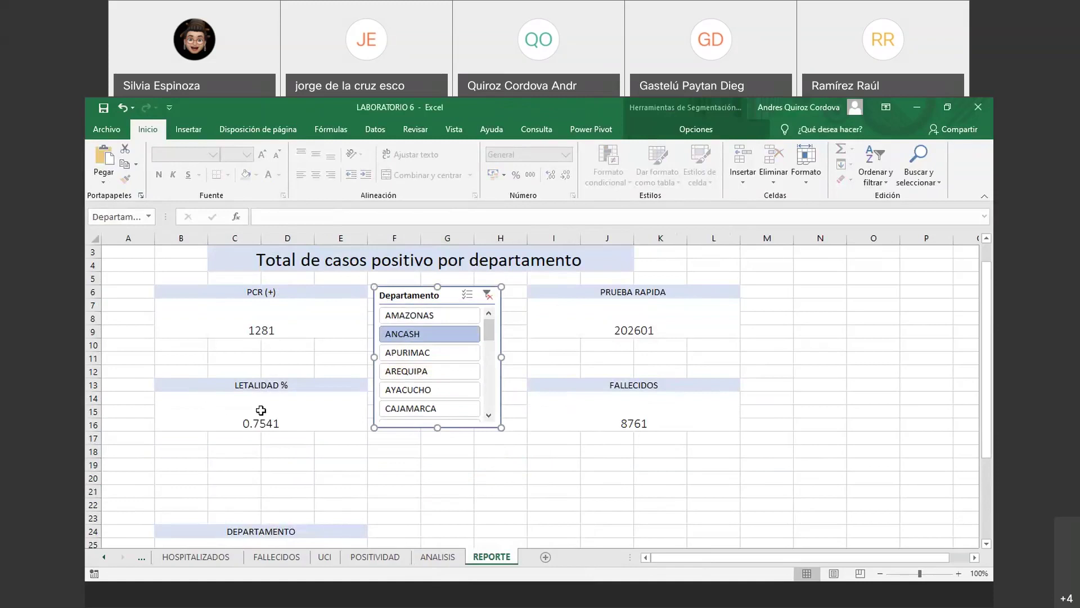
- Look through the slicer's list of departments and review the REPORTE layout down to the DEPARTAMENTO block
{"action": "scroll", "coordinate": [346, 398], "scroll_direction": "down", "scroll_amount": 1}
{"action": "scroll", "coordinate": [439, 446], "scroll_direction": "down", "scroll_amount": 1}
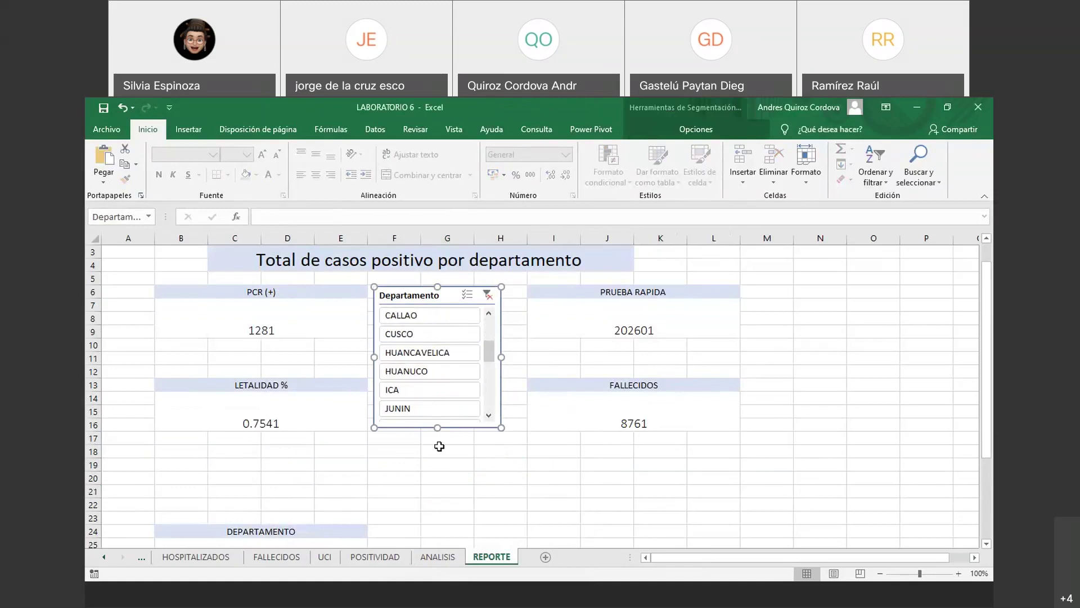
{"action": "scroll", "coordinate": [395, 493], "scroll_direction": "down", "scroll_amount": 3}
{"action": "scroll", "coordinate": [395, 493], "scroll_direction": "up", "scroll_amount": 4}
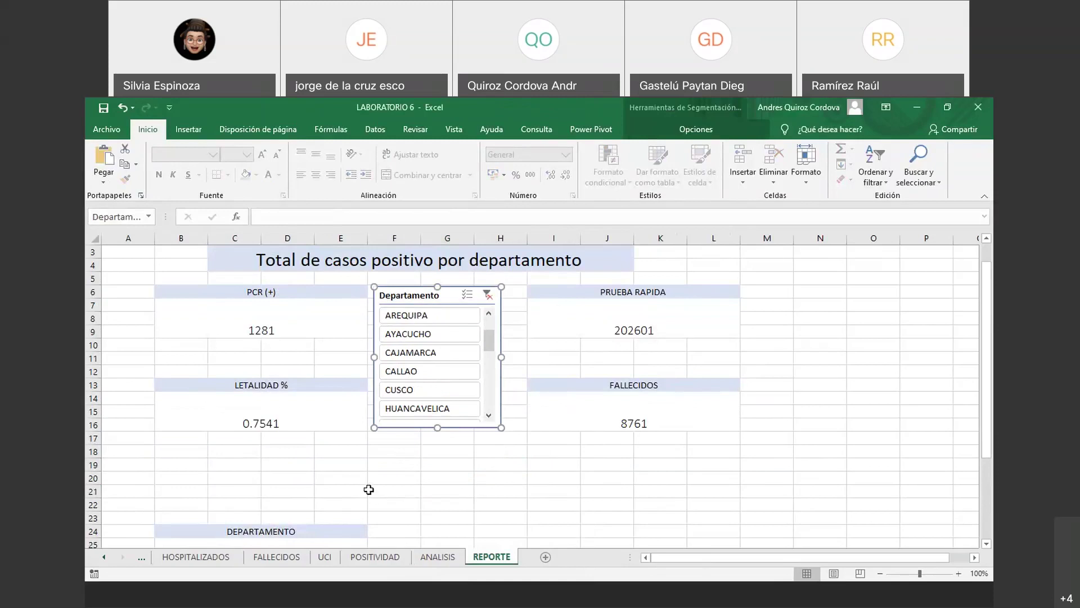
{"action": "left_click", "coordinate": [446, 460]}
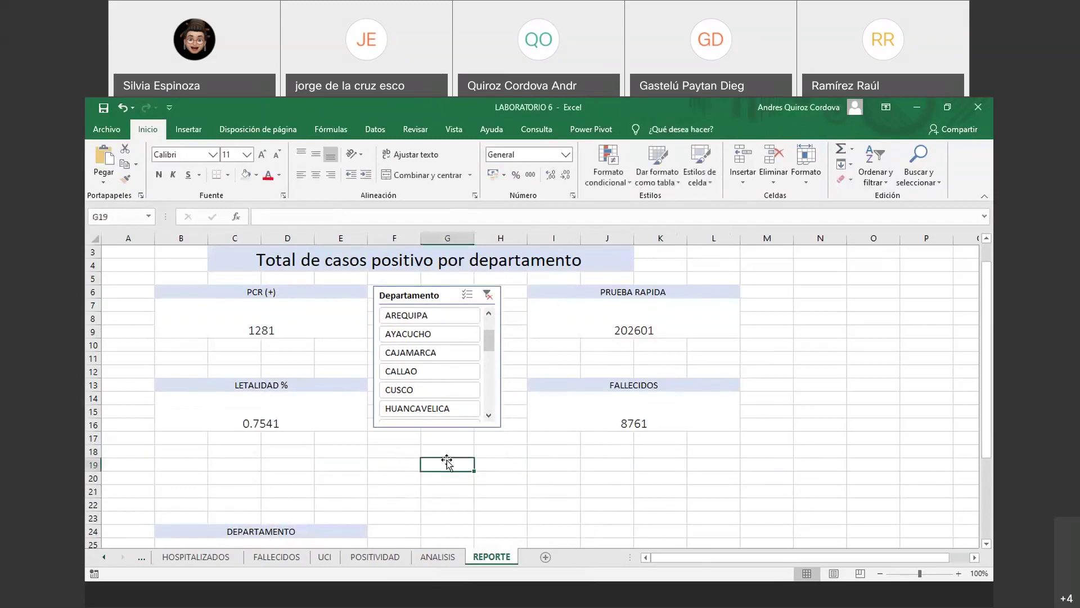
{"action": "scroll", "coordinate": [366, 443], "scroll_direction": "down", "scroll_amount": 2}
{"action": "scroll", "coordinate": [343, 477], "scroll_direction": "up", "scroll_amount": 2}
{"action": "scroll", "coordinate": [451, 473], "scroll_direction": "down", "scroll_amount": 2}
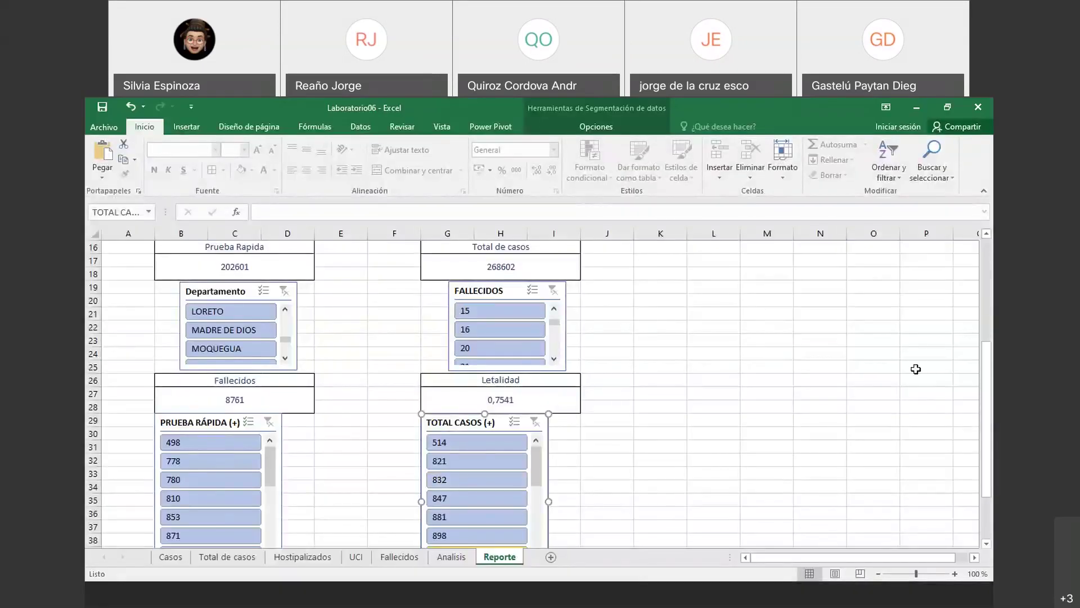
- Review the Reporte sheet of the Laboratorio06 workbook, examining its title, indicator blocks and the slicer placed under each one
{"action": "left_click", "coordinate": [820, 353]}
{"action": "scroll", "coordinate": [695, 367], "scroll_direction": "up", "scroll_amount": 5}
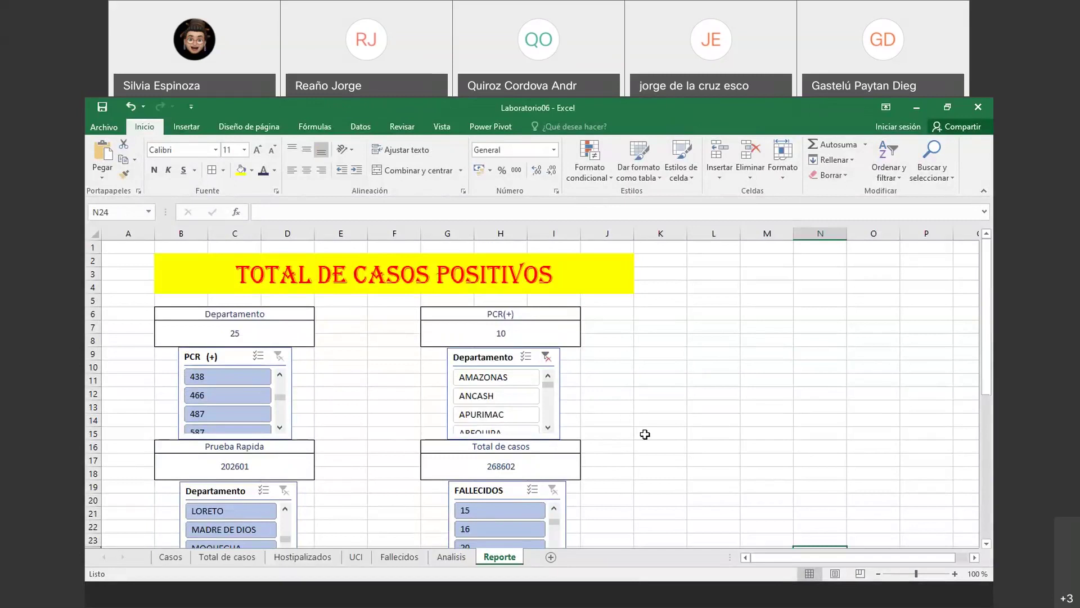
{"action": "scroll", "coordinate": [645, 434], "scroll_direction": "down", "scroll_amount": 1}
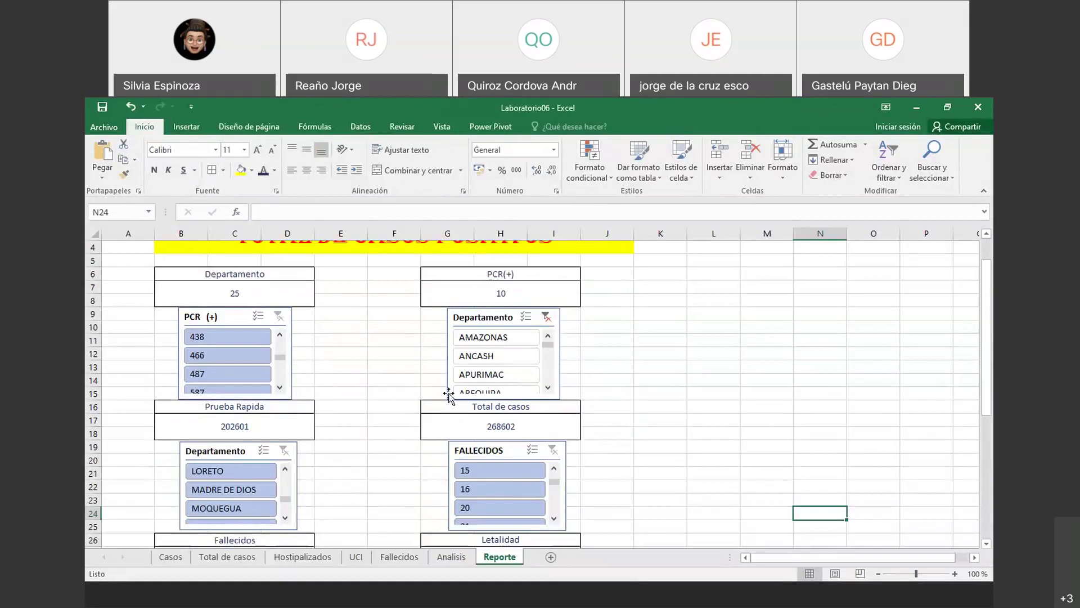
{"action": "scroll", "coordinate": [523, 419], "scroll_direction": "down", "scroll_amount": 3}
{"action": "scroll", "coordinate": [526, 422], "scroll_direction": "up", "scroll_amount": 4}
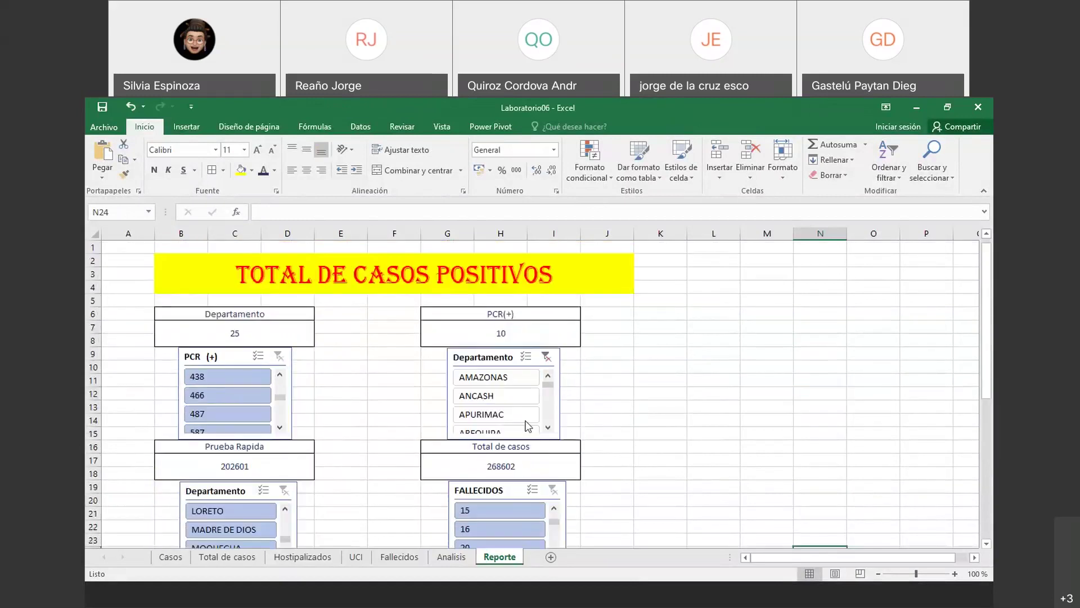
{"action": "scroll", "coordinate": [527, 426], "scroll_direction": "down", "scroll_amount": 1}
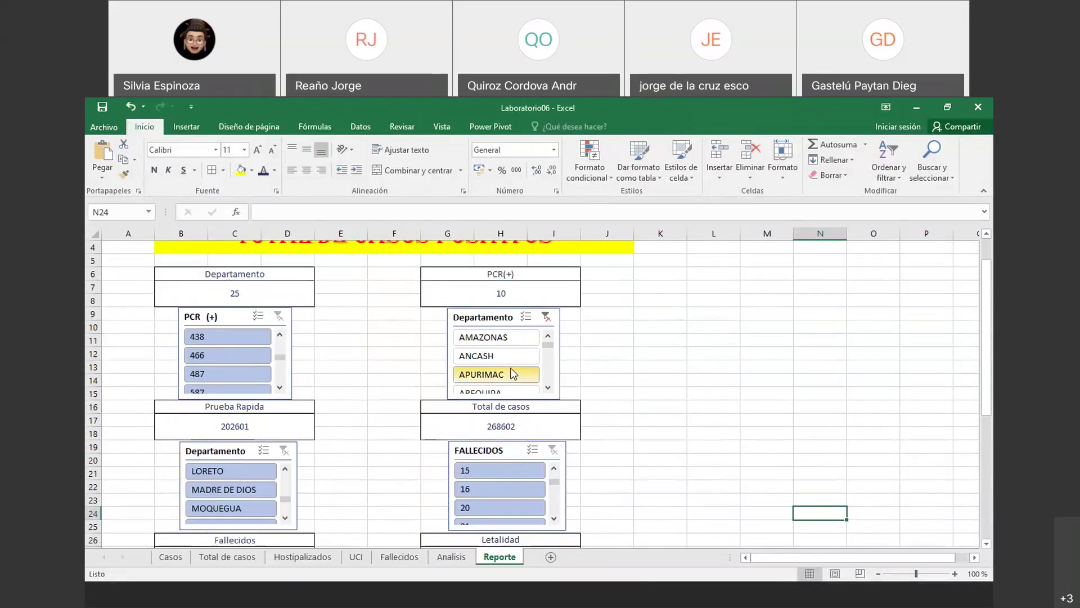
{"action": "scroll", "coordinate": [575, 390], "scroll_direction": "down", "scroll_amount": 2}
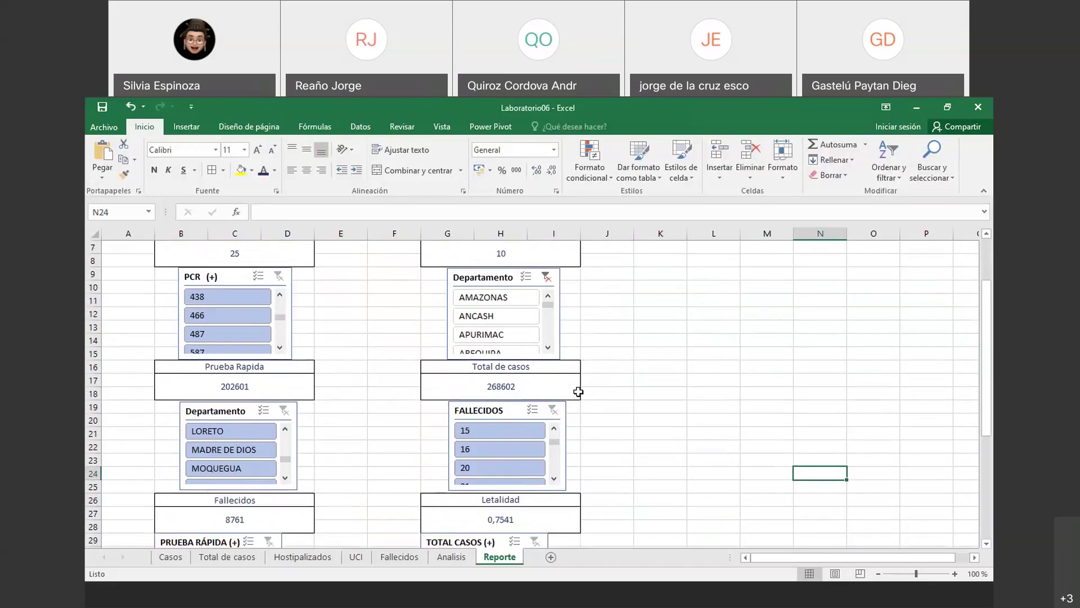
- Cut the PRUEBA RÁPIDA (+) and TOTAL CASOS (+) slicers from beneath the Fallecidos and Letalidad blocks in Reporte
{"action": "scroll", "coordinate": [578, 392], "scroll_direction": "up", "scroll_amount": 2}
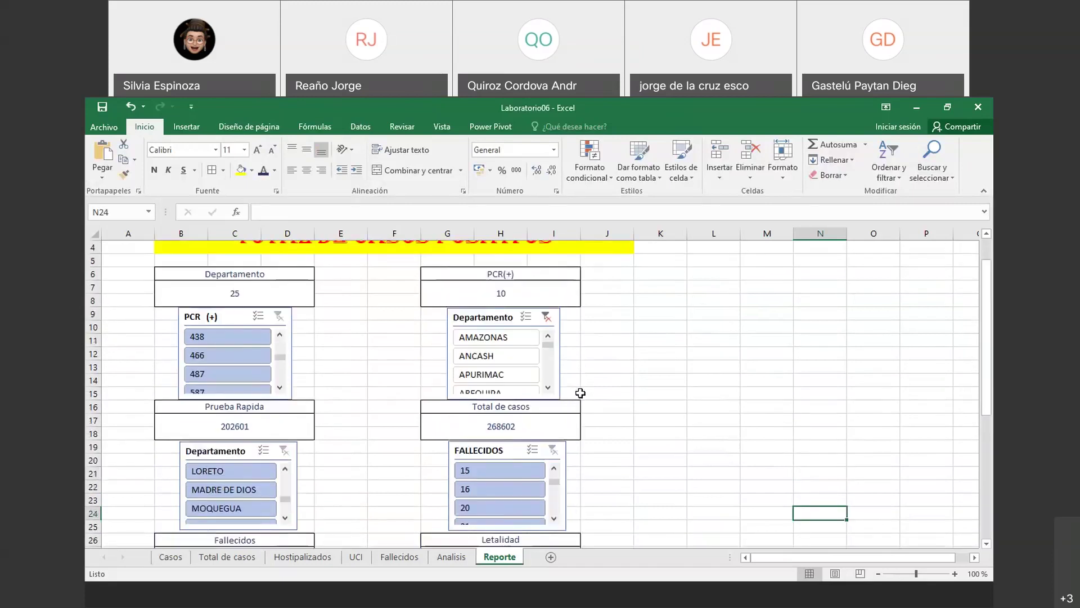
{"action": "scroll", "coordinate": [581, 393], "scroll_direction": "down", "scroll_amount": 1}
{"action": "scroll", "coordinate": [580, 393], "scroll_direction": "down", "scroll_amount": 3}
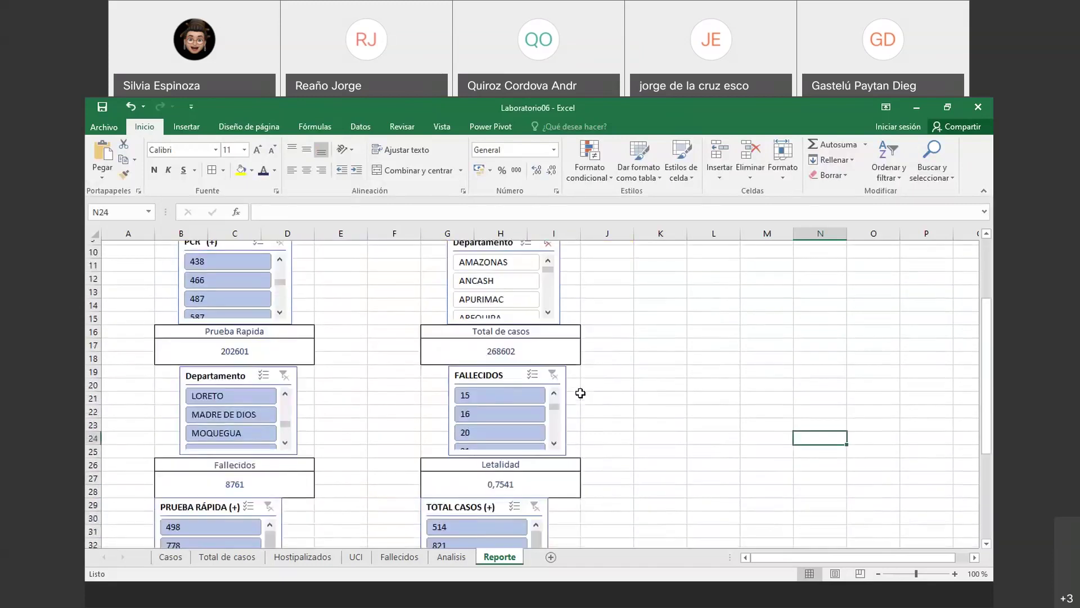
{"action": "left_click", "coordinate": [230, 426]}
{"action": "right_click", "coordinate": [230, 426]}
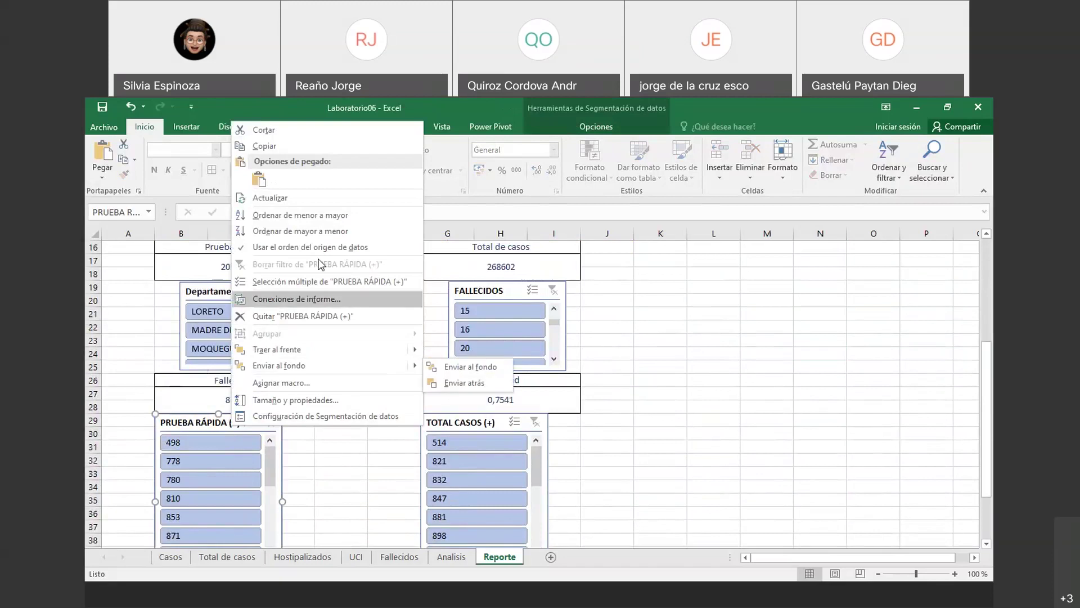
{"action": "left_click", "coordinate": [618, 265]}
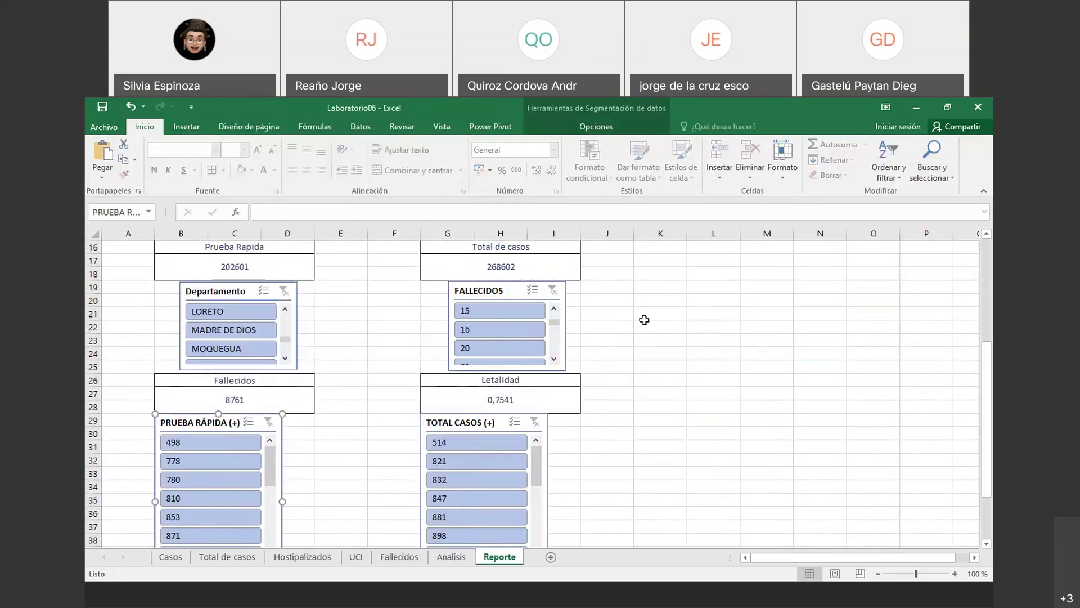
{"action": "right_click", "coordinate": [258, 423]}
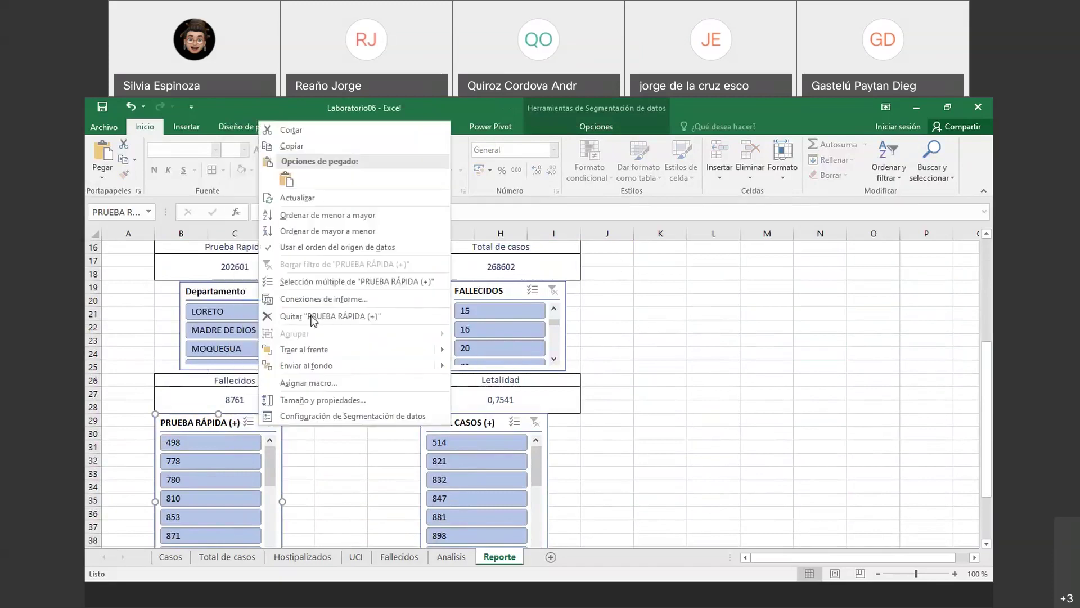
{"action": "left_click", "coordinate": [353, 132]}
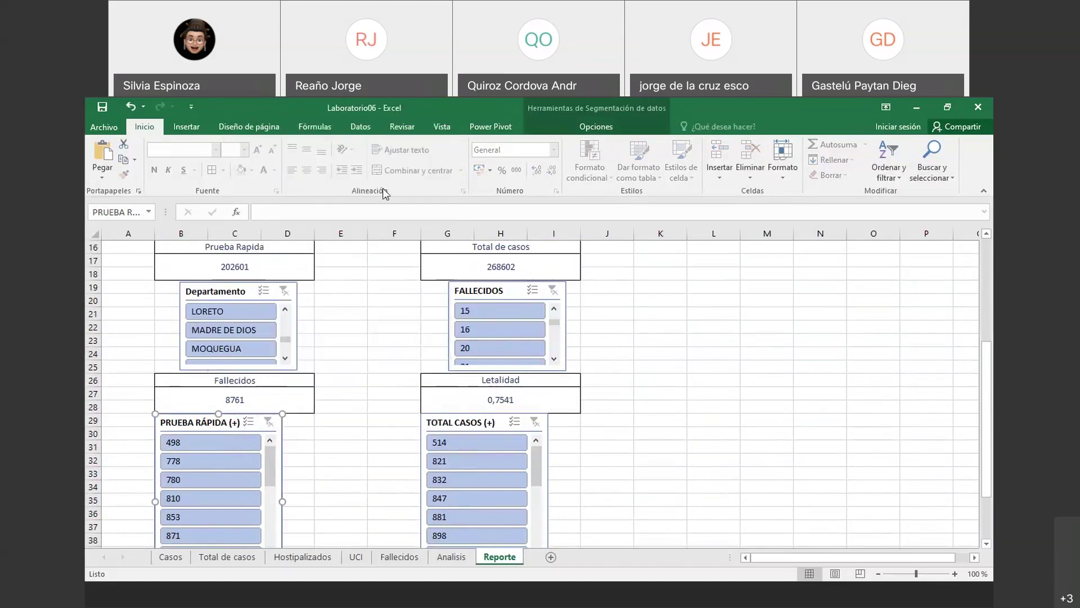
{"action": "left_click", "coordinate": [502, 426]}
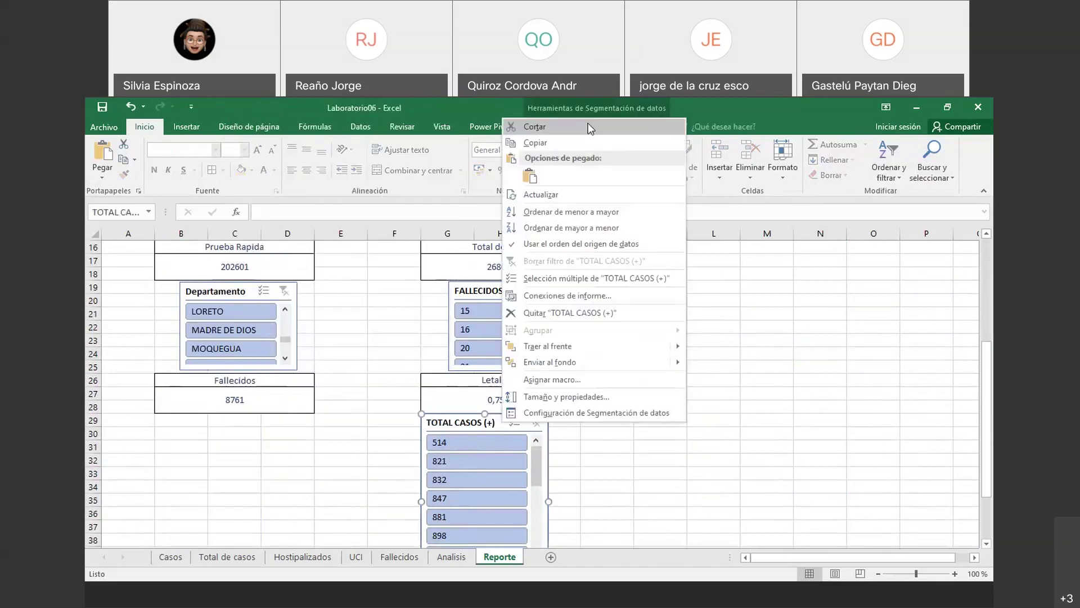
{"action": "left_click", "coordinate": [534, 126]}
- Cut the PCR (+) slicer under the Departamento block and the FALLECIDOS slicer under the Total de casos block
{"action": "scroll", "coordinate": [434, 350], "scroll_direction": "up", "scroll_amount": 2}
{"action": "scroll", "coordinate": [416, 333], "scroll_direction": "up", "scroll_amount": 3}
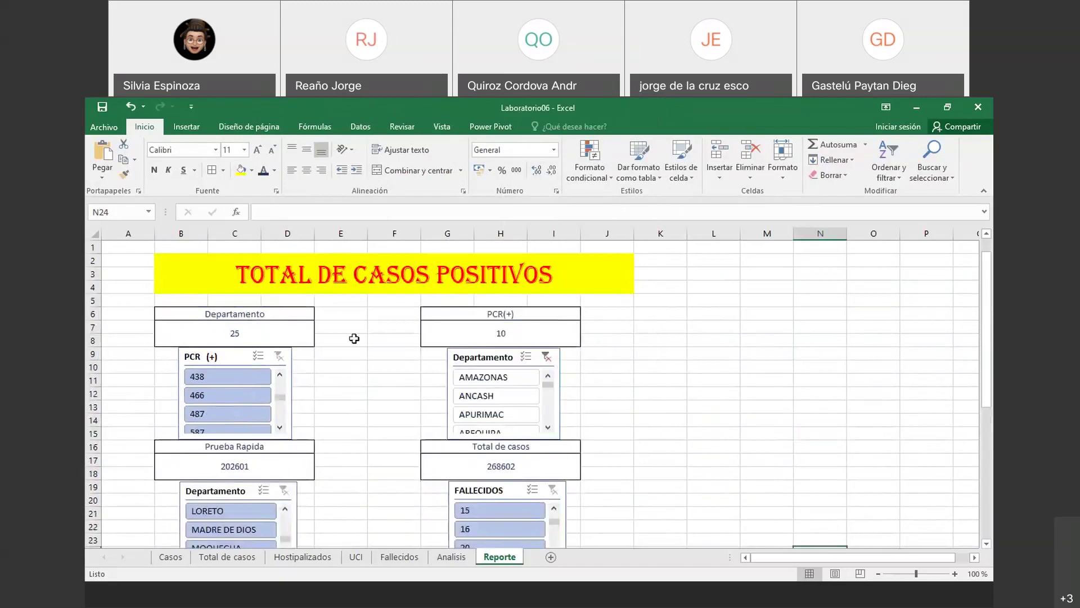
{"action": "scroll", "coordinate": [450, 382], "scroll_direction": "down", "scroll_amount": 1}
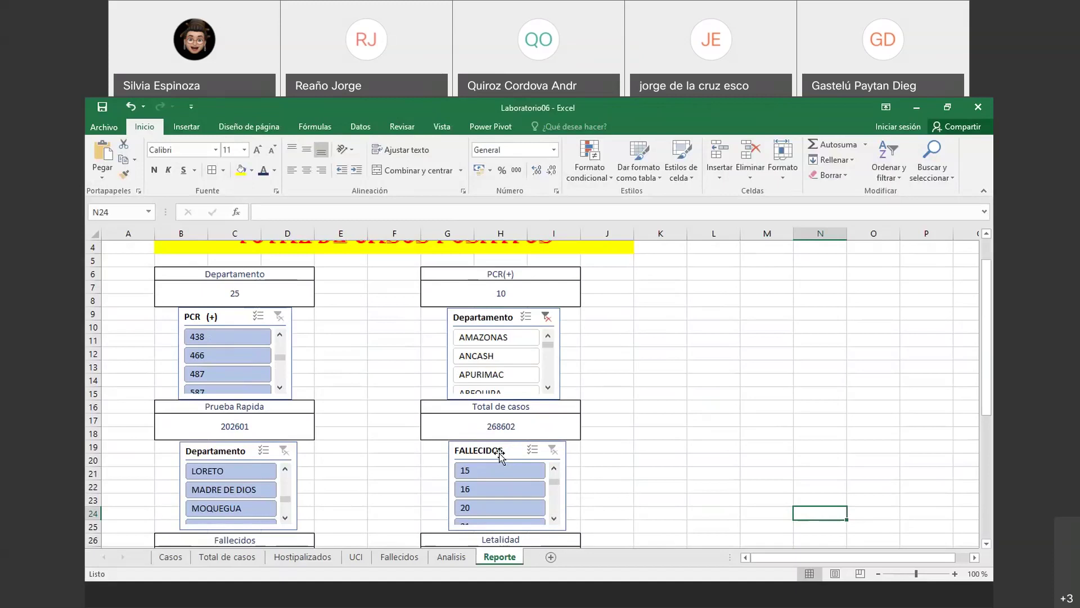
{"action": "scroll", "coordinate": [501, 457], "scroll_direction": "down", "scroll_amount": 2}
{"action": "scroll", "coordinate": [506, 457], "scroll_direction": "up", "scroll_amount": 2}
{"action": "right_click", "coordinate": [229, 319]}
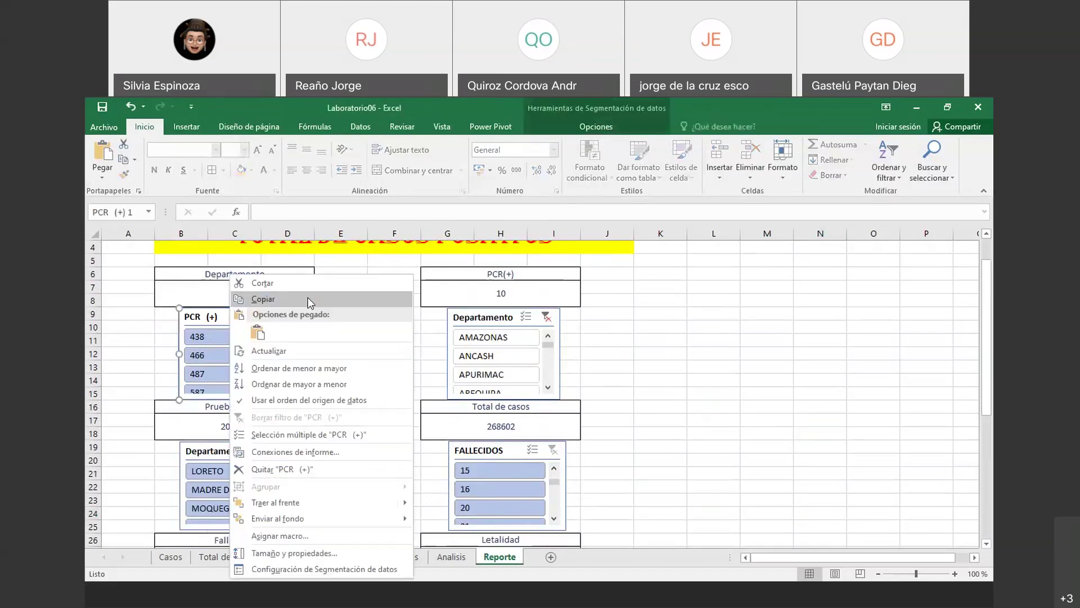
{"action": "left_click", "coordinate": [275, 282]}
{"action": "right_click", "coordinate": [513, 460]}
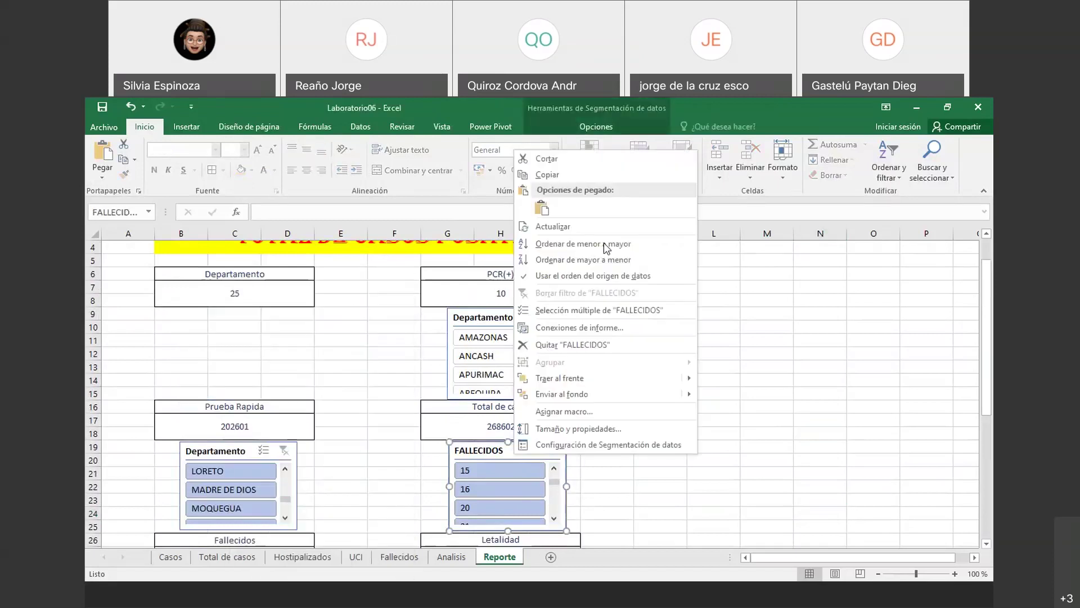
{"action": "left_click", "coordinate": [542, 154]}
{"action": "left_click", "coordinate": [188, 314]}
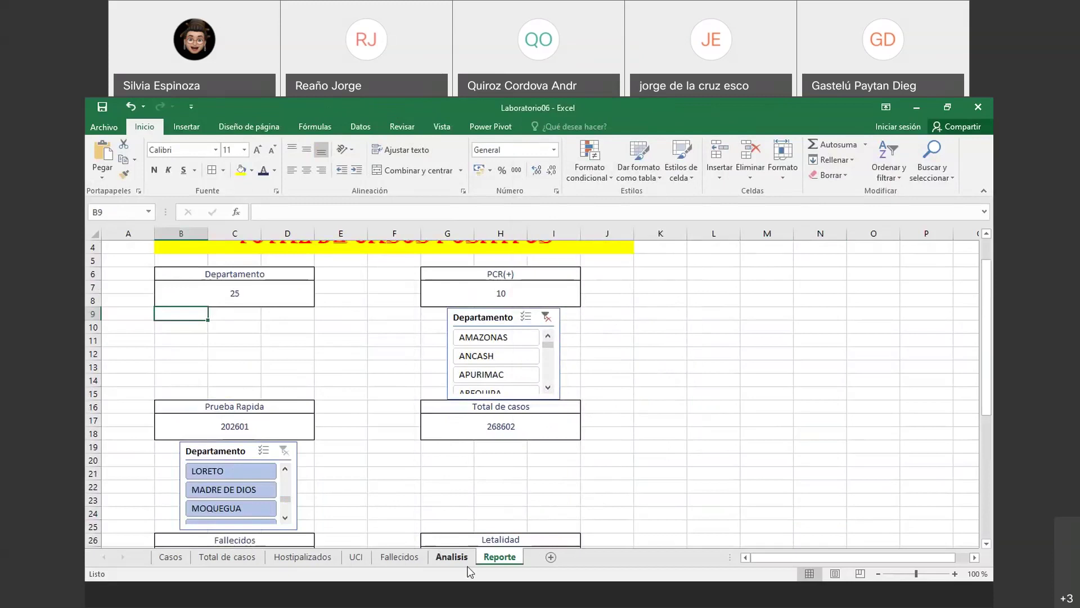
{"action": "scroll", "coordinate": [563, 450], "scroll_direction": "down", "scroll_amount": 7}
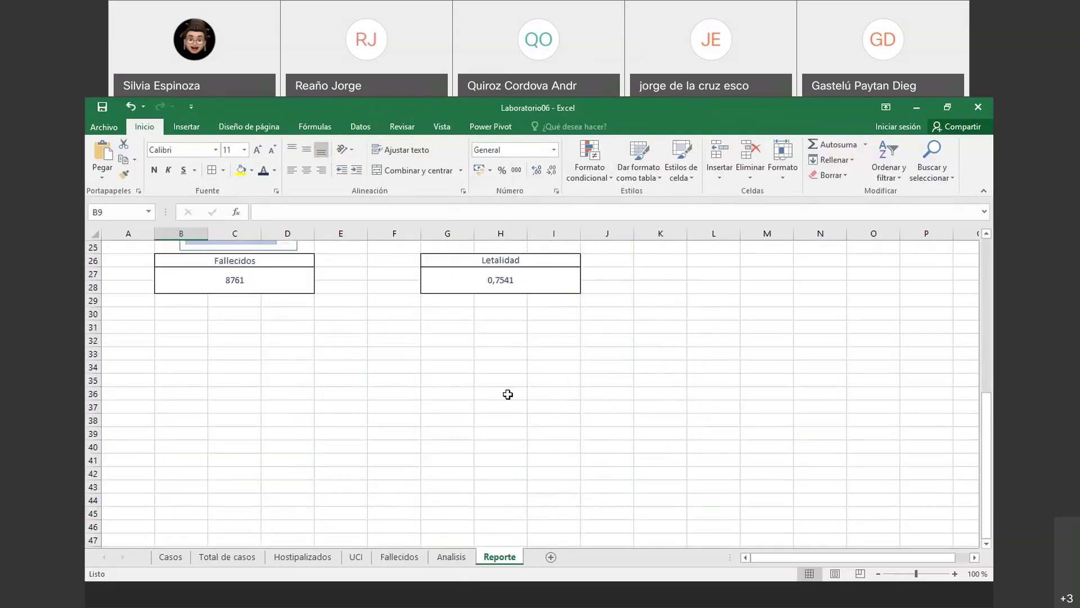
{"action": "scroll", "coordinate": [515, 346], "scroll_direction": "up", "scroll_amount": 6}
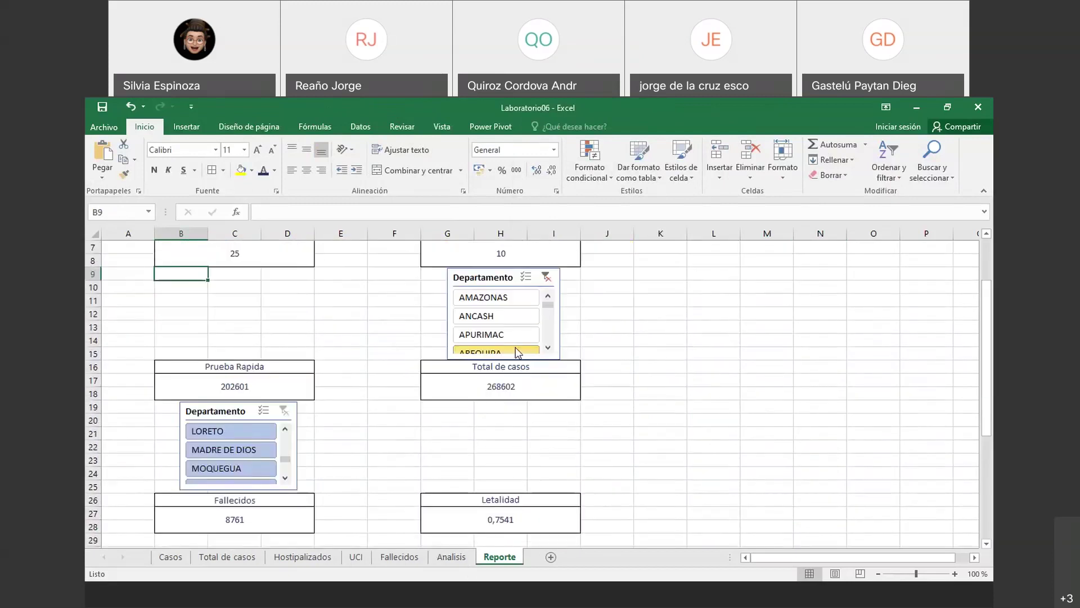
{"action": "scroll", "coordinate": [515, 352], "scroll_direction": "up", "scroll_amount": 1}
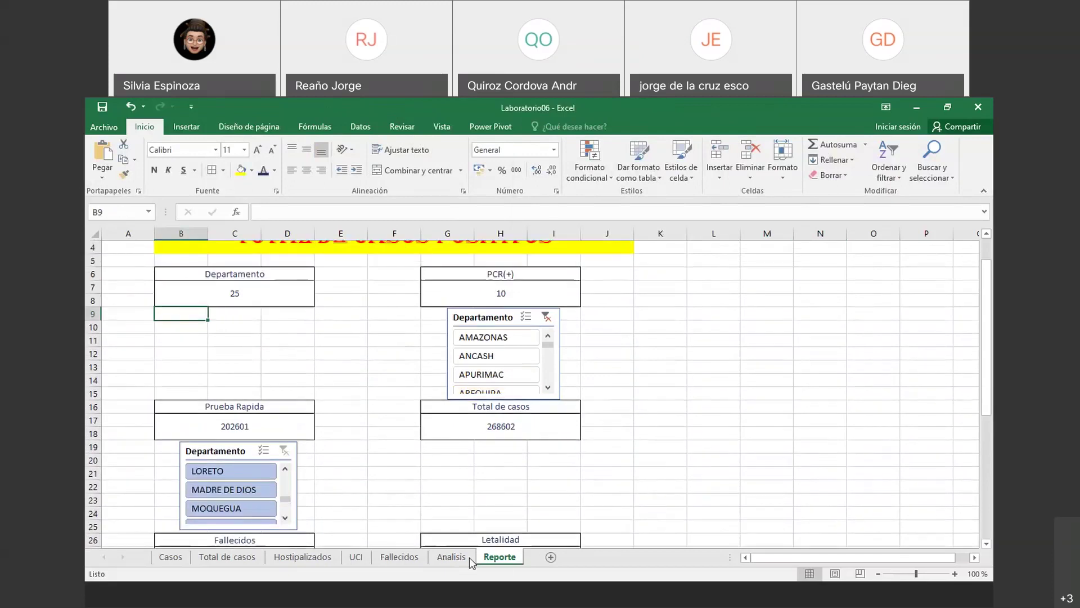
- Examine the slicer fields available in all tables for the Recuento de Departamento pivot on the Analisis sheet
{"action": "left_click", "coordinate": [470, 559]}
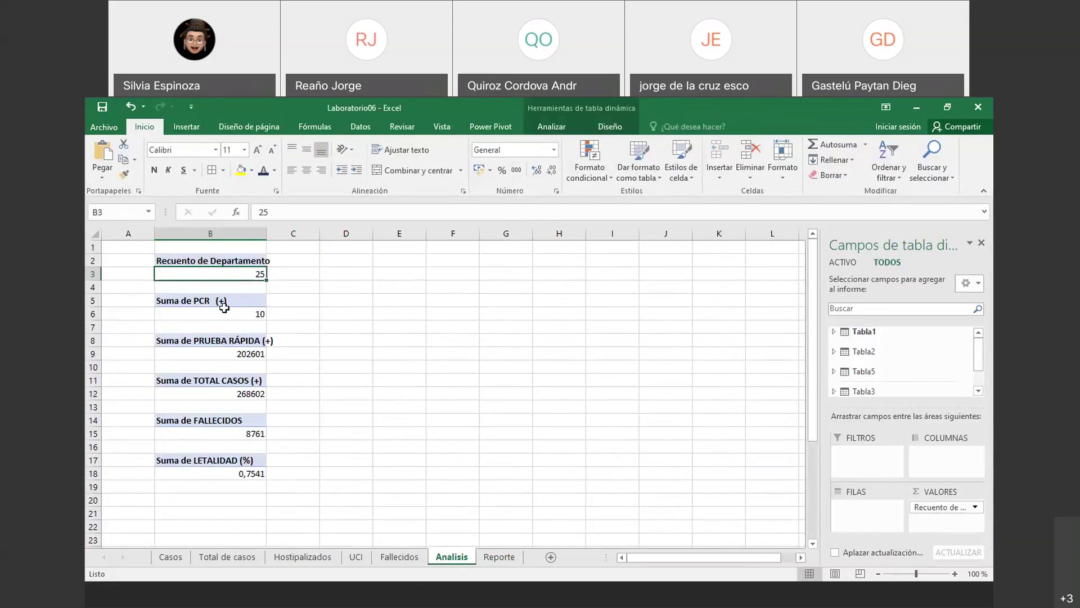
{"action": "left_click", "coordinate": [231, 261]}
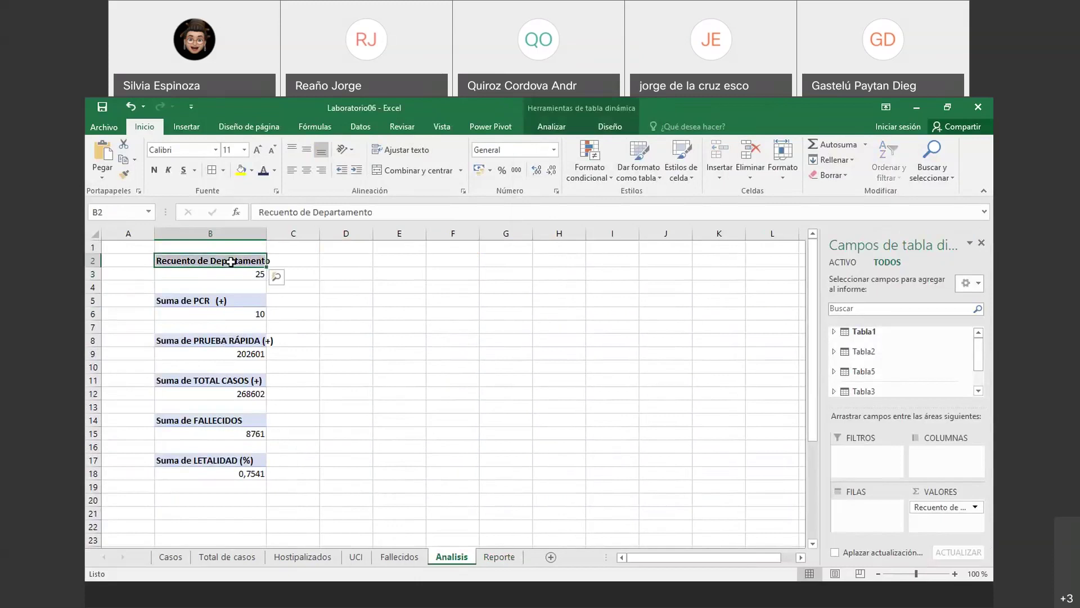
{"action": "left_click", "coordinate": [187, 126]}
{"action": "left_click", "coordinate": [756, 160]}
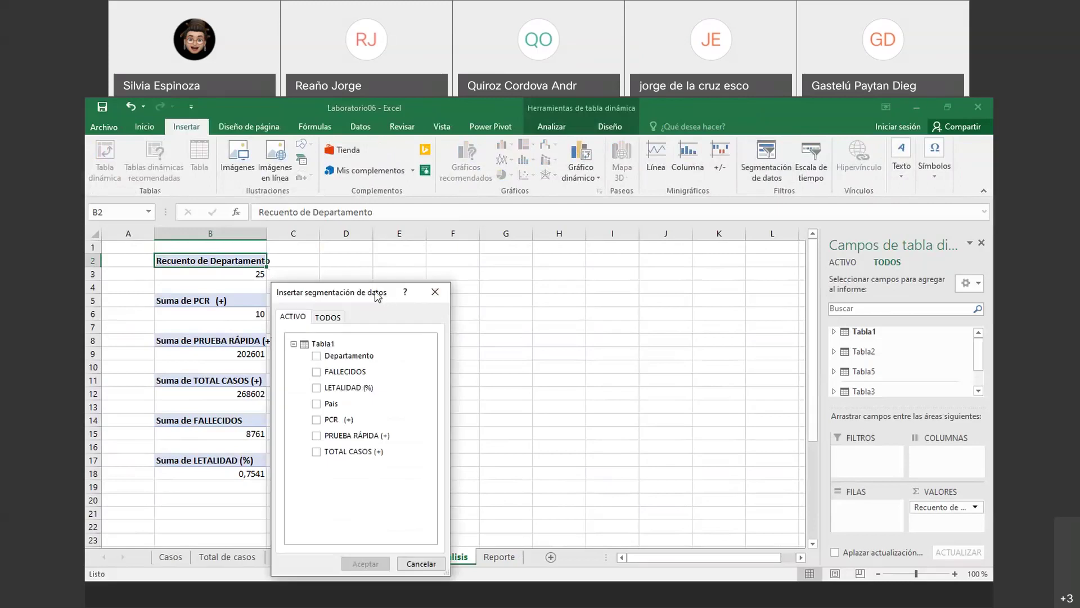
{"action": "left_click", "coordinate": [328, 319]}
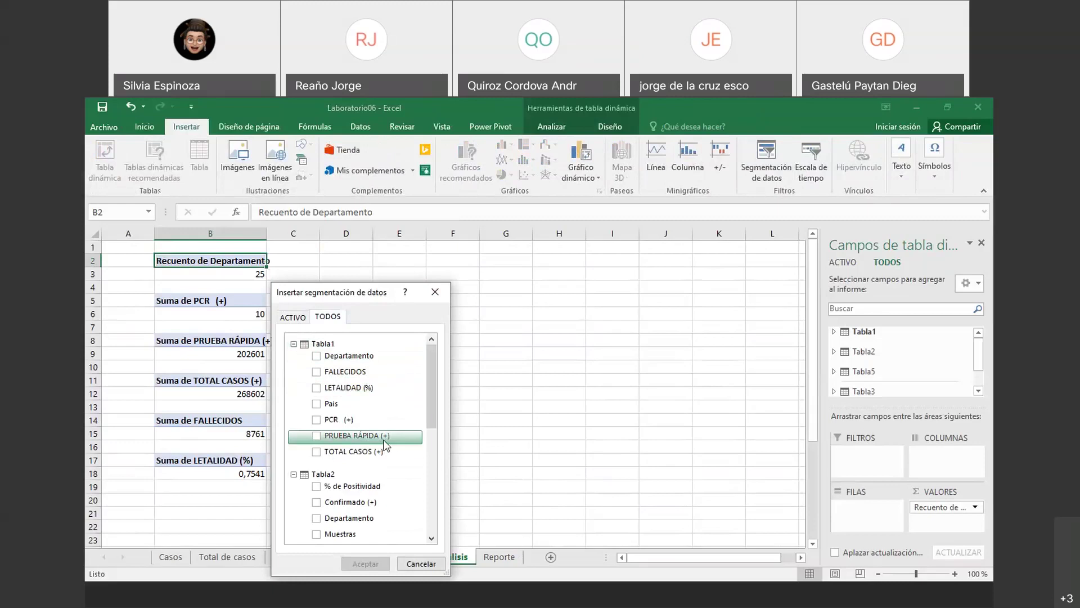
{"action": "scroll", "coordinate": [385, 444], "scroll_direction": "down", "scroll_amount": 1}
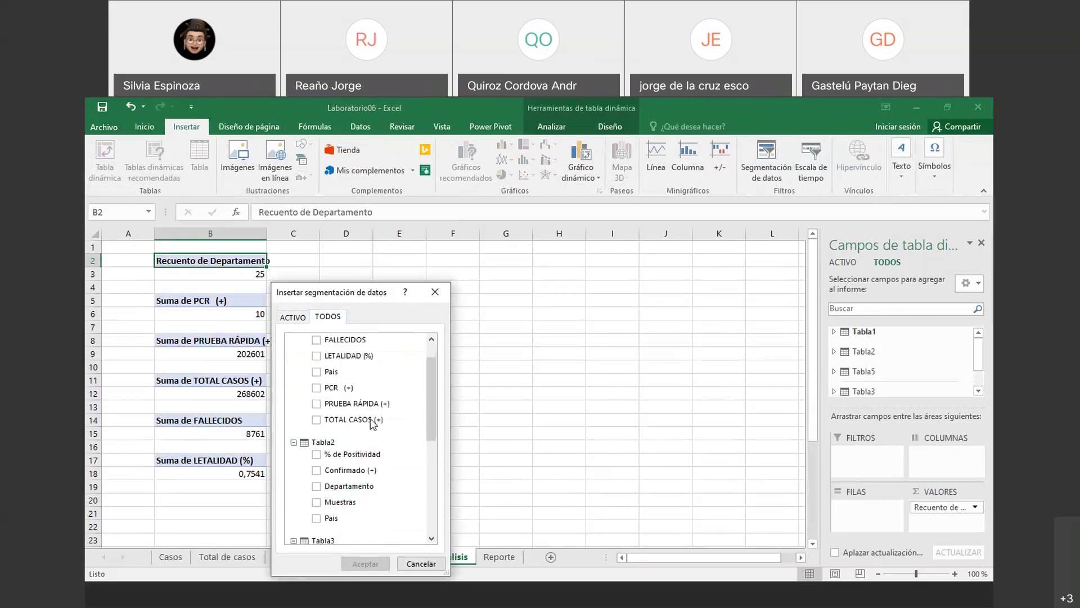
{"action": "scroll", "coordinate": [370, 420], "scroll_direction": "up", "scroll_amount": 1}
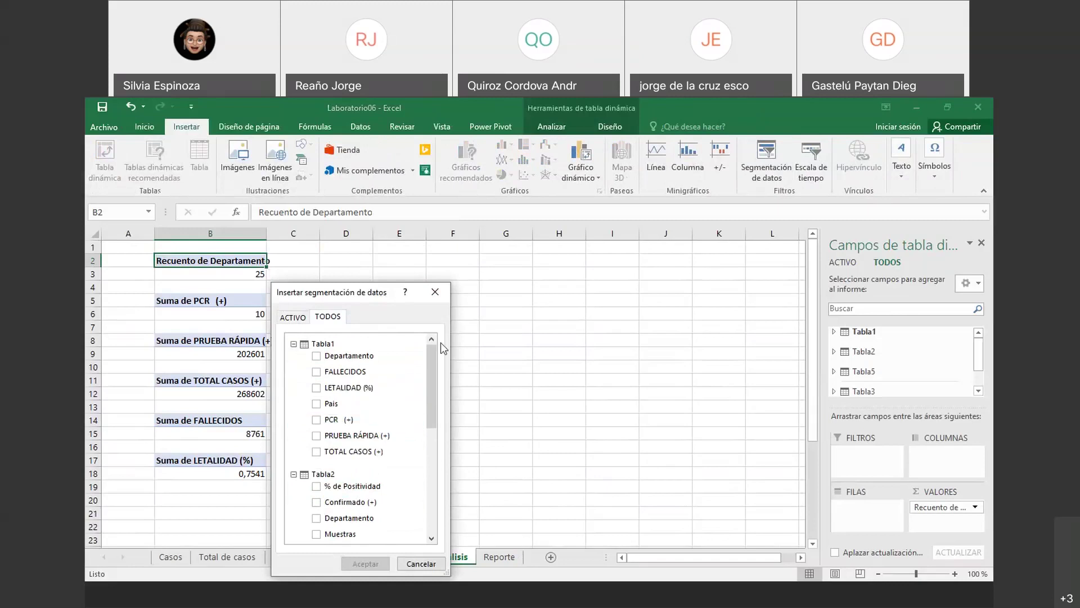
{"action": "left_click", "coordinate": [434, 292]}
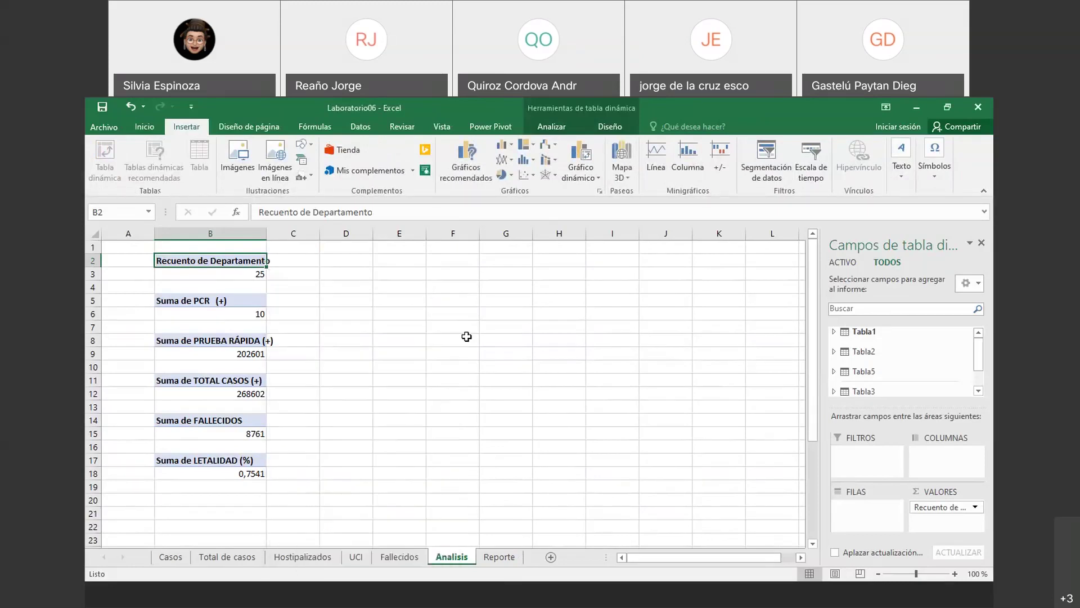
- Open a 3D map from the Analisis sheet and assign Departamento as the location field of Capa 1
{"action": "left_click", "coordinate": [623, 174]}
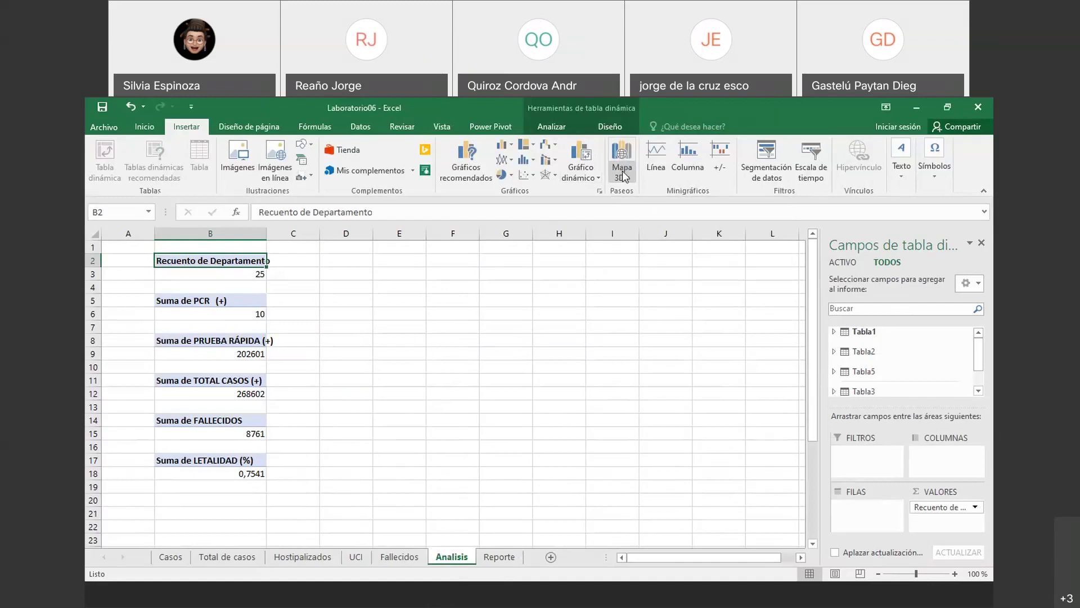
{"action": "left_click", "coordinate": [624, 176]}
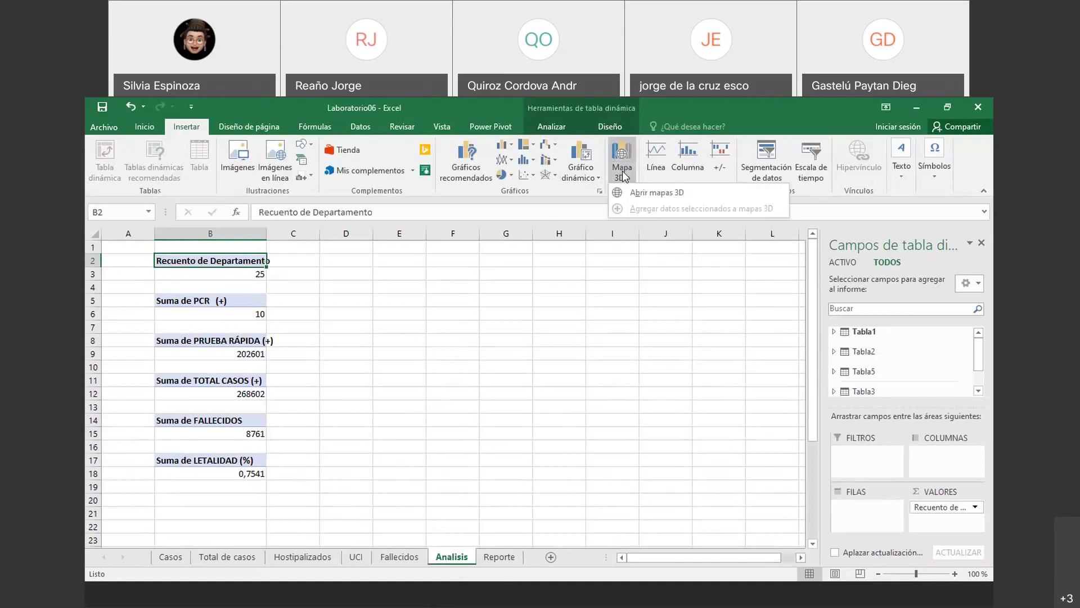
{"action": "left_click", "coordinate": [652, 195]}
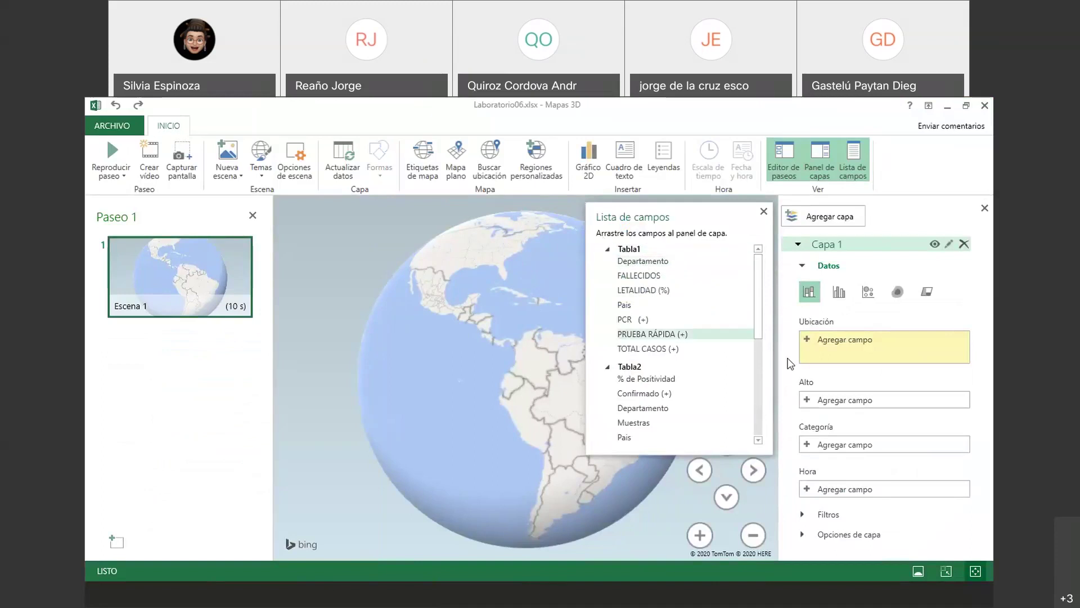
{"action": "left_click", "coordinate": [823, 340]}
{"action": "left_click", "coordinate": [847, 372]}
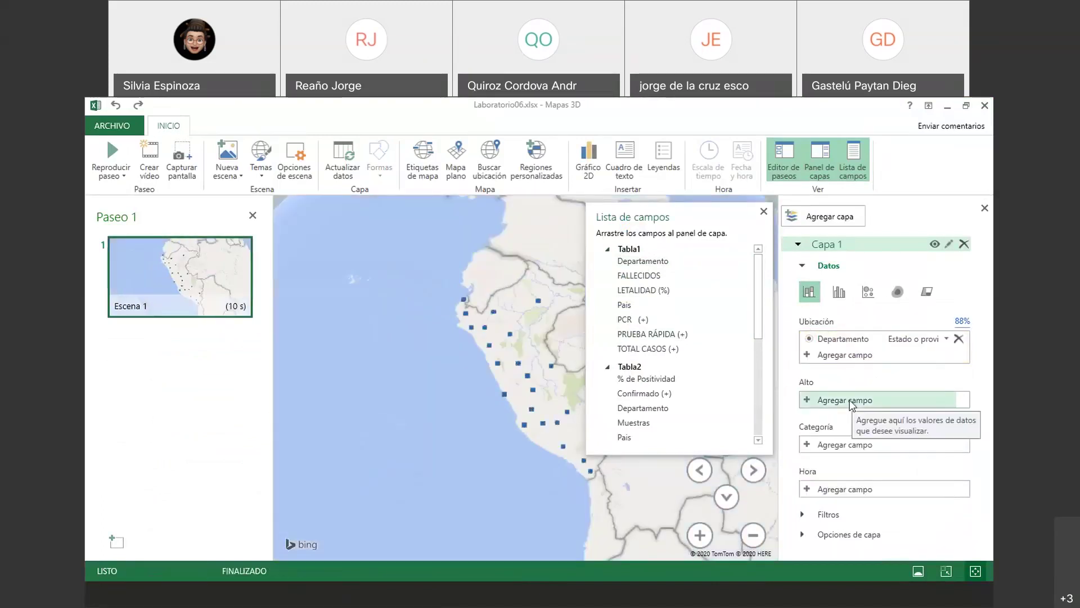
- Try FALLECIDOS and LETALIDAD (%) in turn as the height values of Capa 1, removing each field again
{"action": "left_click", "coordinate": [885, 402]}
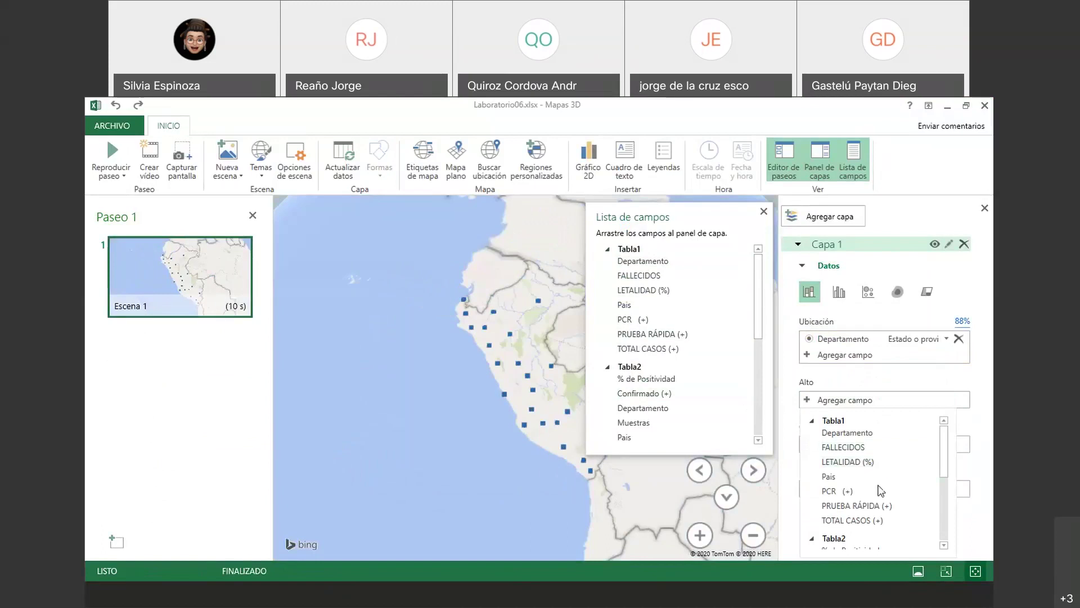
{"action": "left_click", "coordinate": [867, 446]}
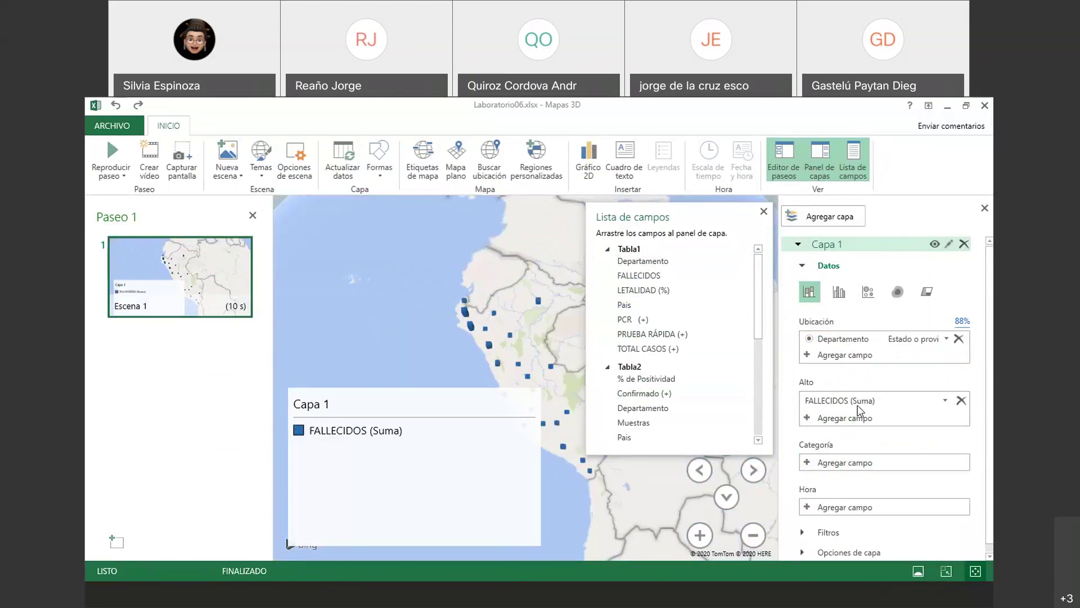
{"action": "left_click", "coordinate": [961, 400]}
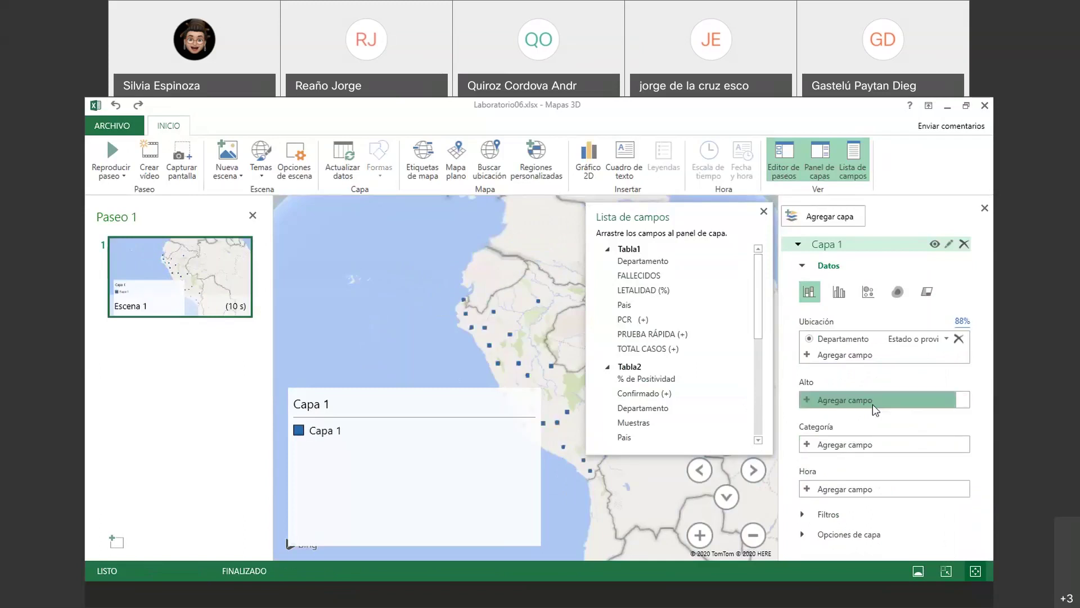
{"action": "left_click", "coordinate": [873, 401]}
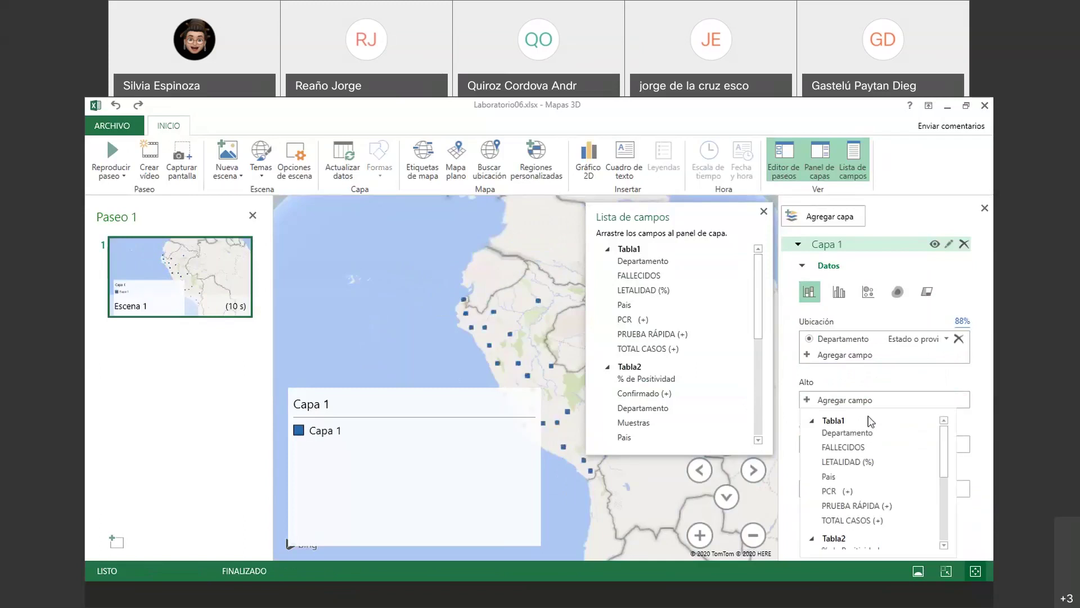
{"action": "left_click", "coordinate": [851, 462]}
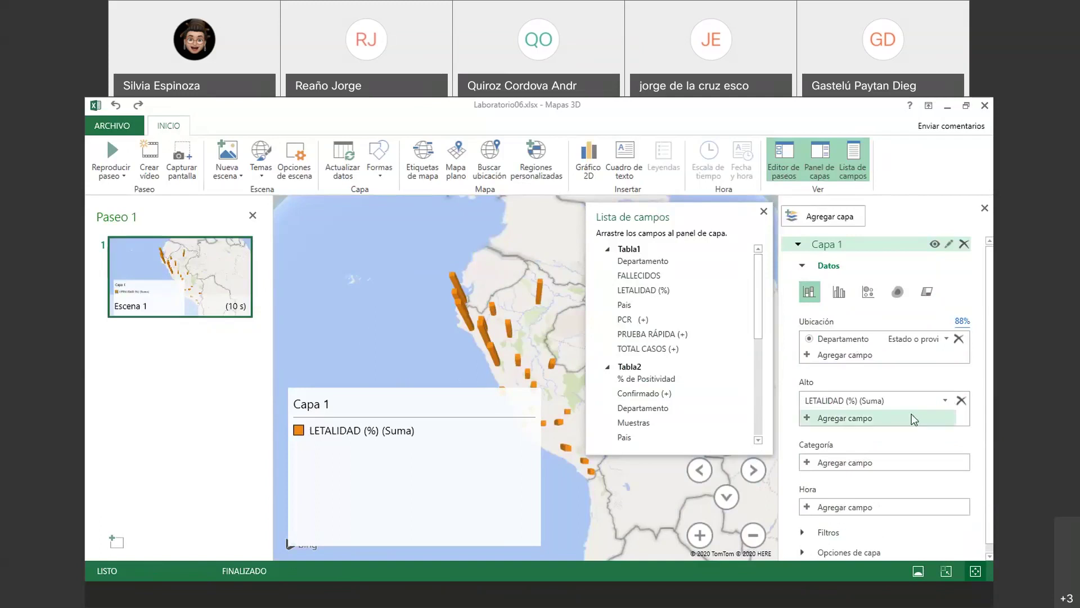
{"action": "left_click", "coordinate": [962, 401]}
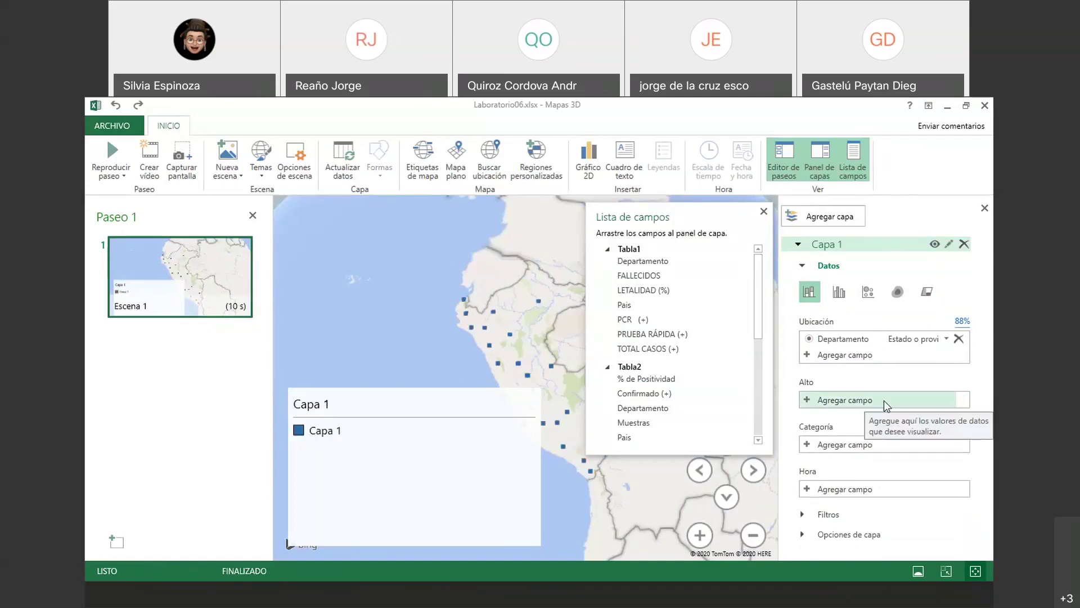
- Add LETALIDAD (%) as the height value of Capa 1 and change the layer's visualization to a heat map
{"action": "left_click", "coordinate": [861, 401]}
{"action": "left_click", "coordinate": [864, 461]}
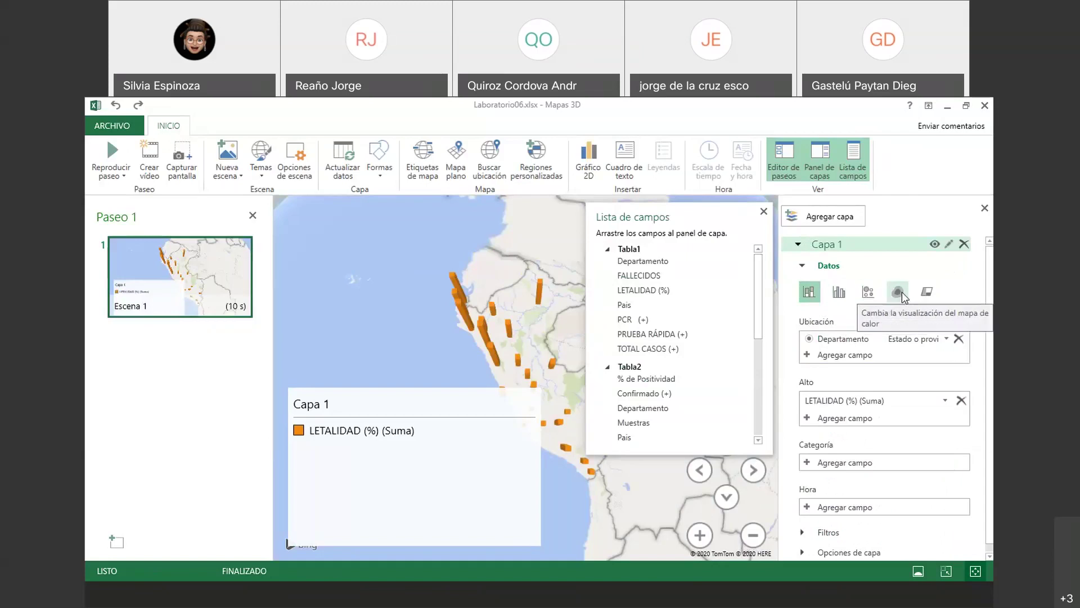
{"action": "left_click", "coordinate": [869, 292]}
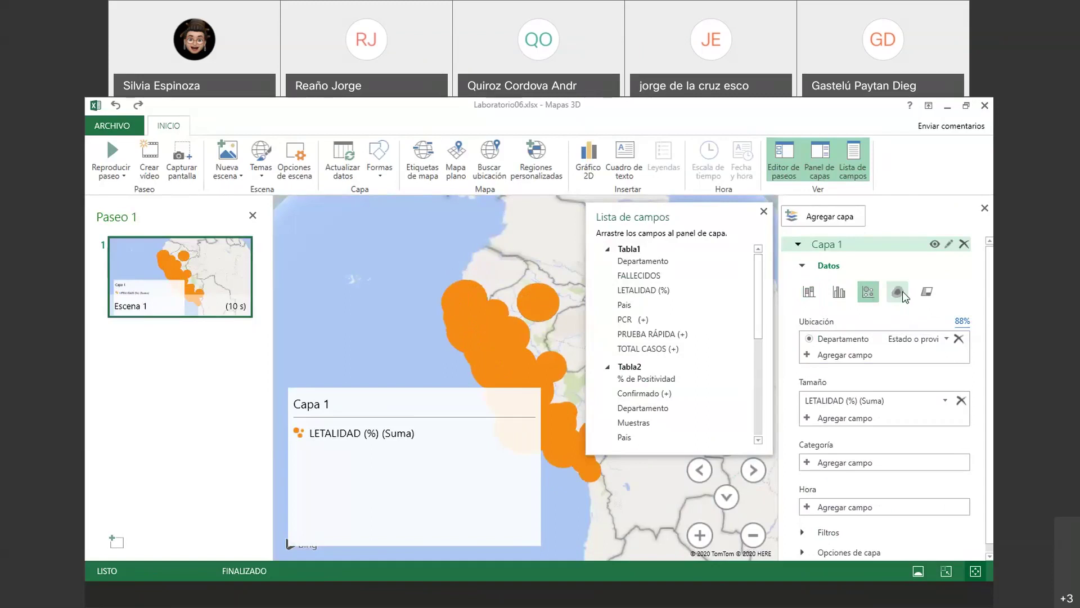
{"action": "left_click", "coordinate": [899, 291]}
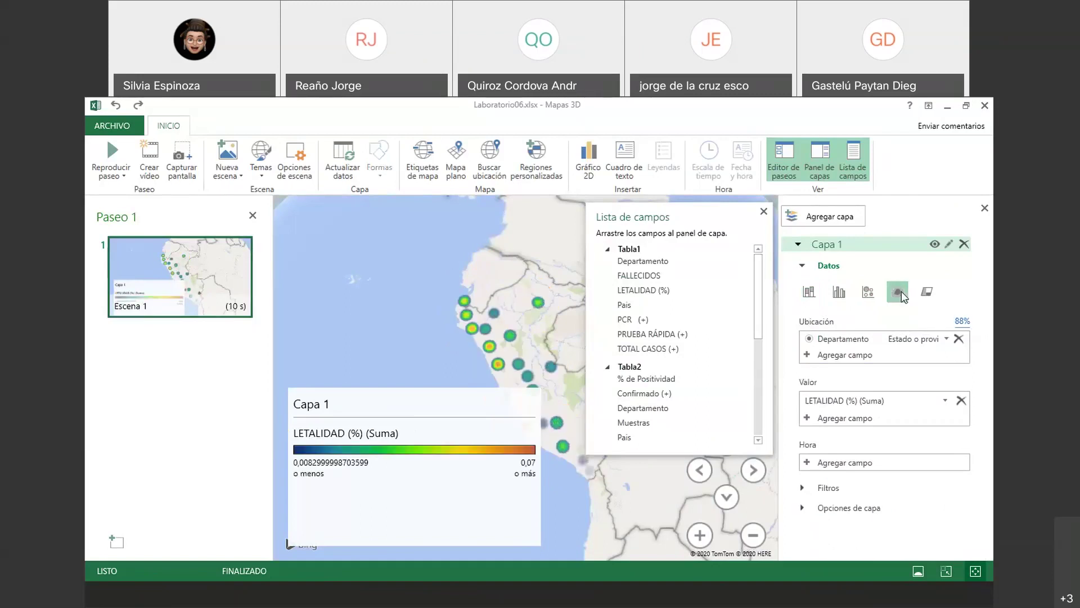
- Shrink the Capa 1 legend and move the field list off the map so the departments are unobstructed
{"action": "left_click", "coordinate": [450, 417]}
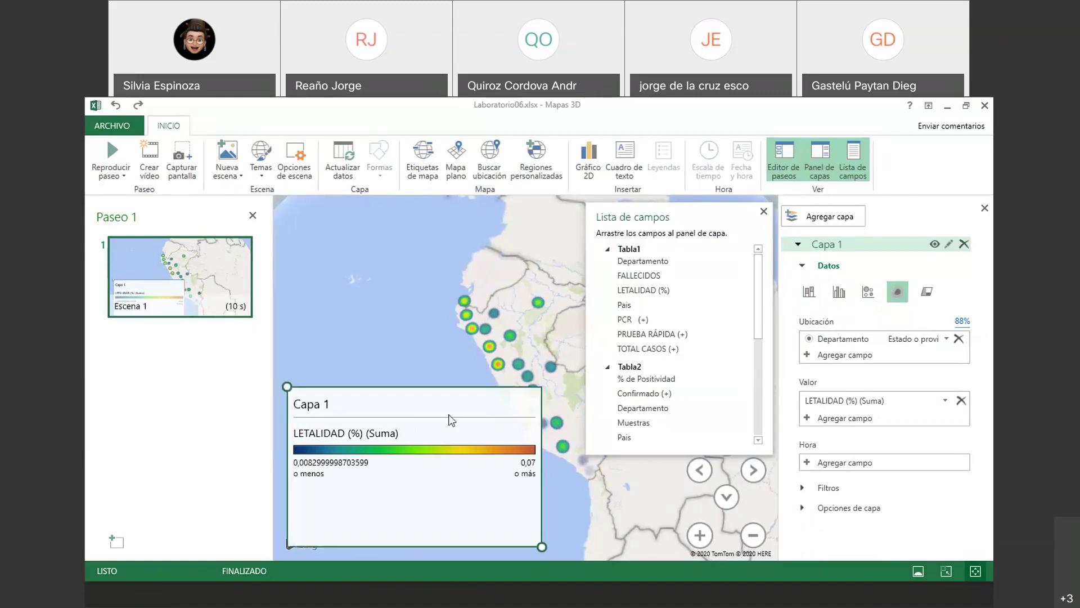
{"action": "left_click_drag", "start_coordinate": [542, 545], "coordinate": [401, 506]}
{"action": "left_click", "coordinate": [404, 505]}
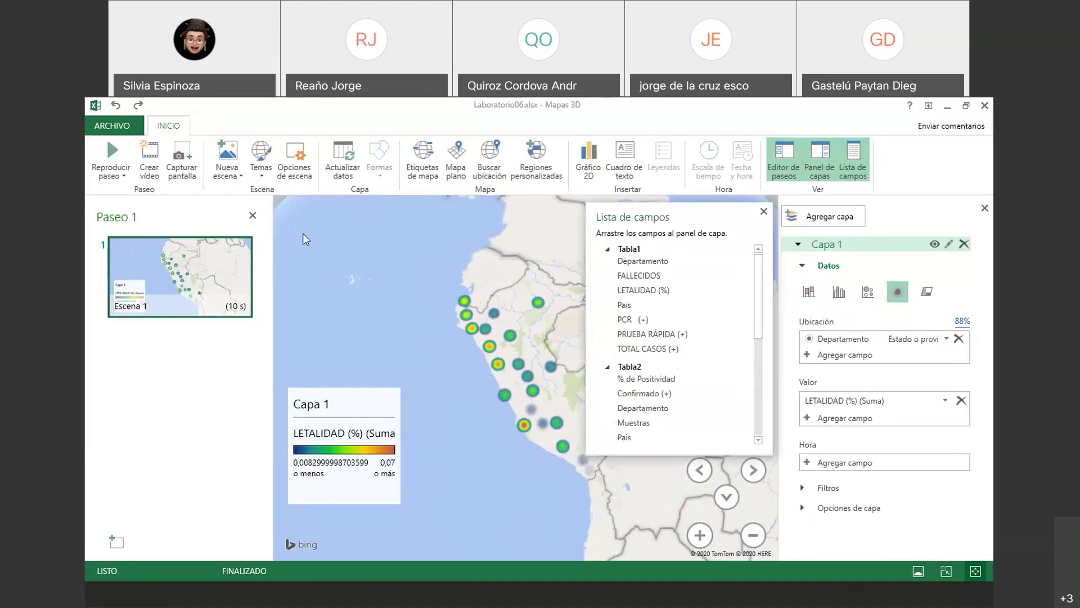
{"action": "left_click_drag", "start_coordinate": [169, 344], "coordinate": [162, 338]}
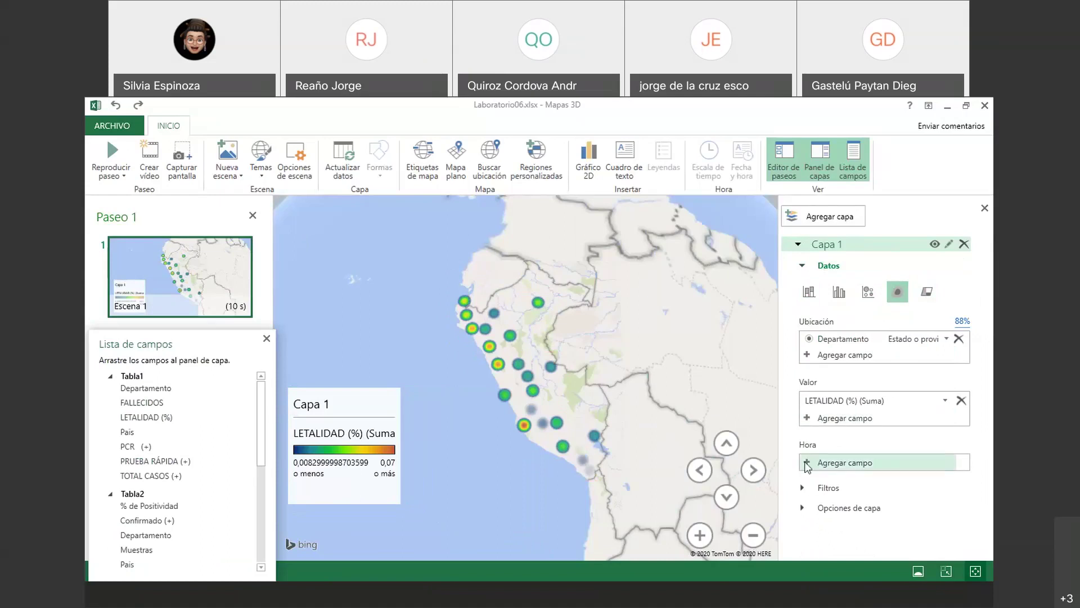
{"action": "left_click", "coordinate": [700, 535]}
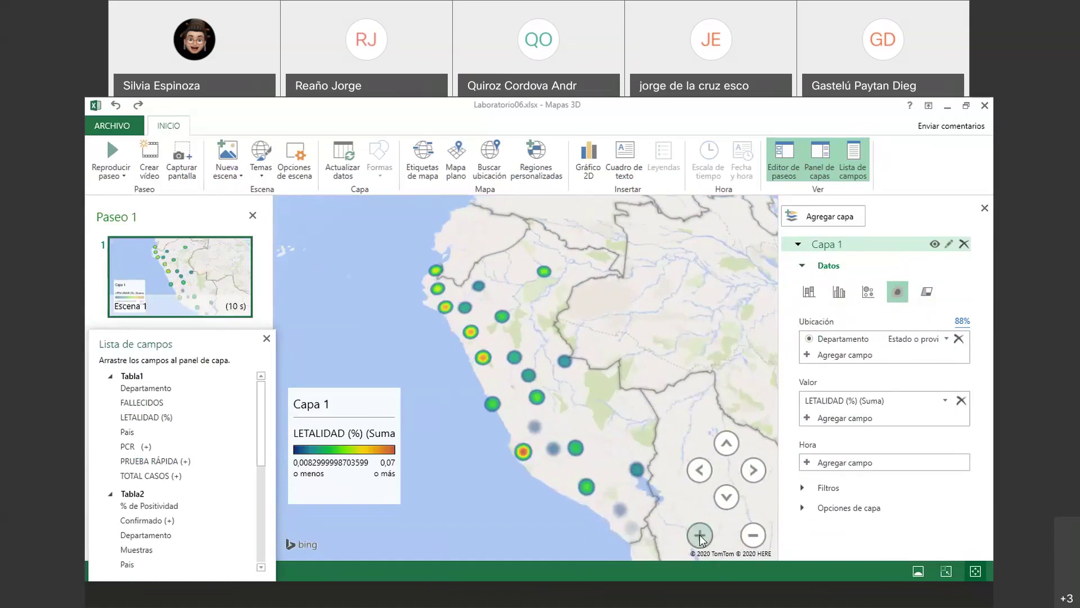
{"action": "left_click", "coordinate": [699, 535]}
{"action": "left_click", "coordinate": [746, 525]}
{"action": "mouse_move", "coordinate": [245, 307]}
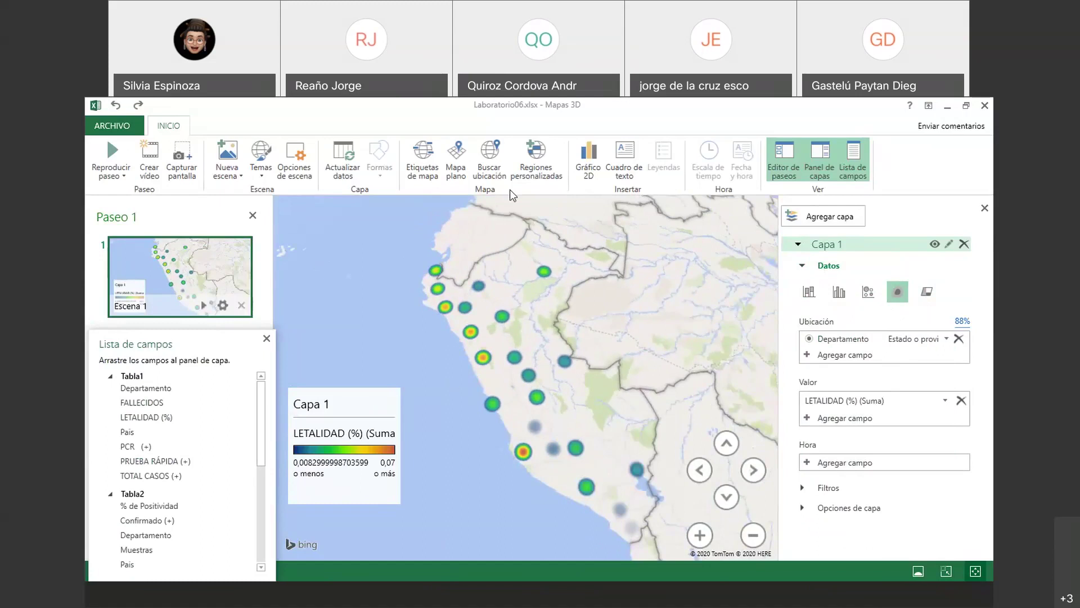
- Browse the map themes and try the region visualization for Capa 1, returning to the heat map
{"action": "left_click", "coordinate": [268, 175]}
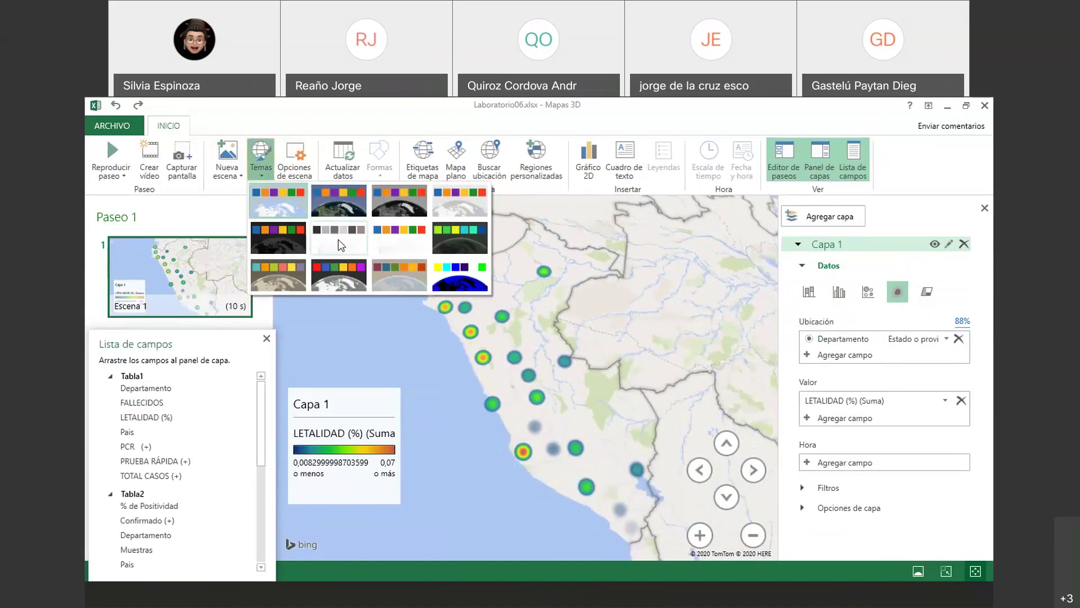
{"action": "left_click", "coordinate": [269, 210]}
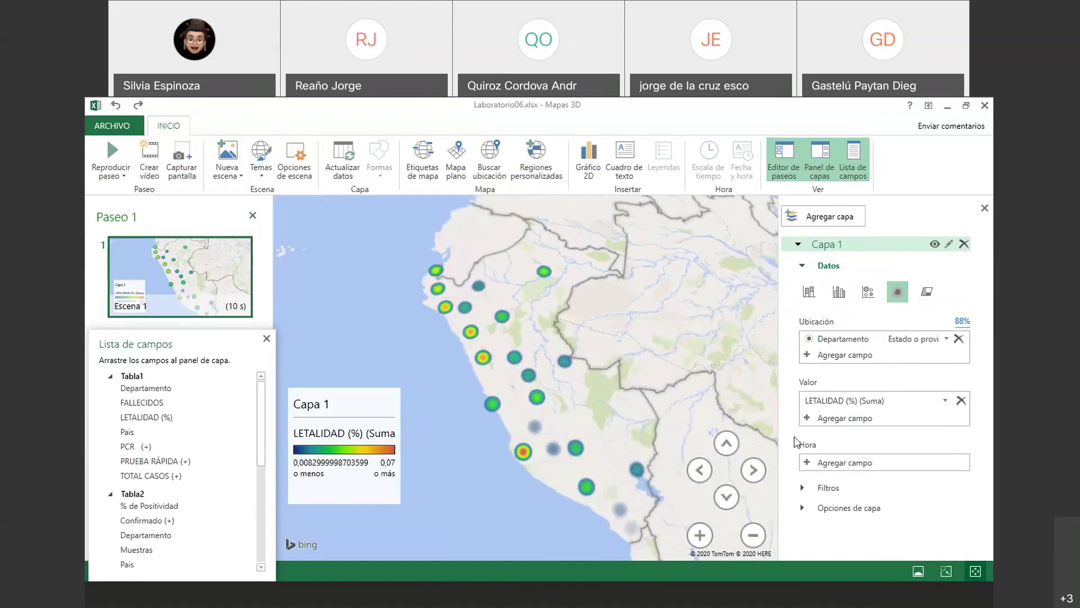
{"action": "left_click", "coordinate": [925, 292]}
{"action": "left_click", "coordinate": [896, 292]}
- Close the field list and minimize the 3D map window to return to the workbook
{"action": "left_click_drag", "start_coordinate": [267, 346], "coordinate": [432, 298]}
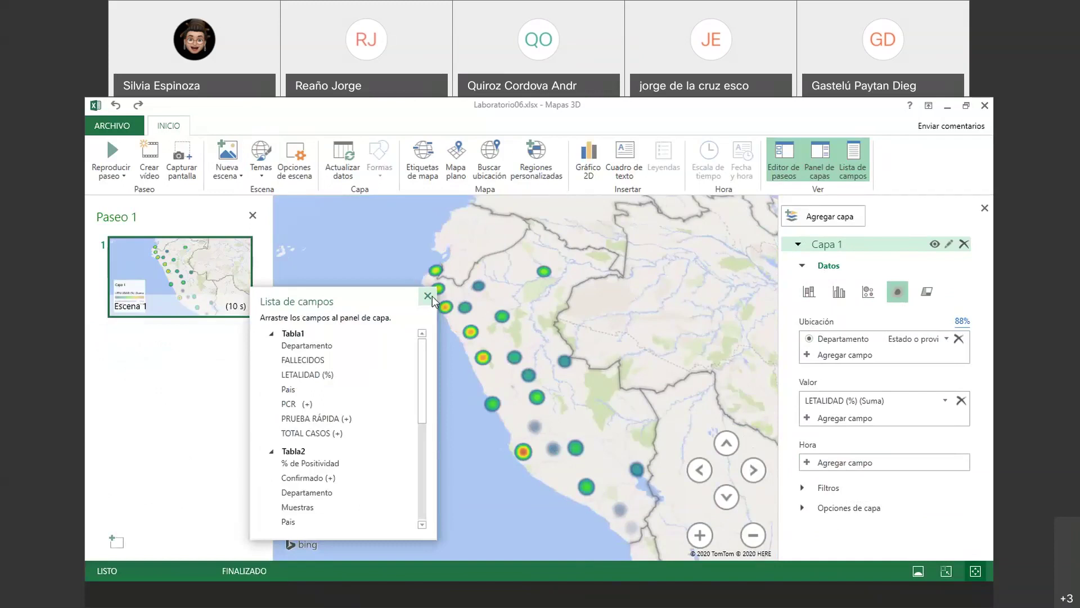
{"action": "left_click", "coordinate": [431, 296]}
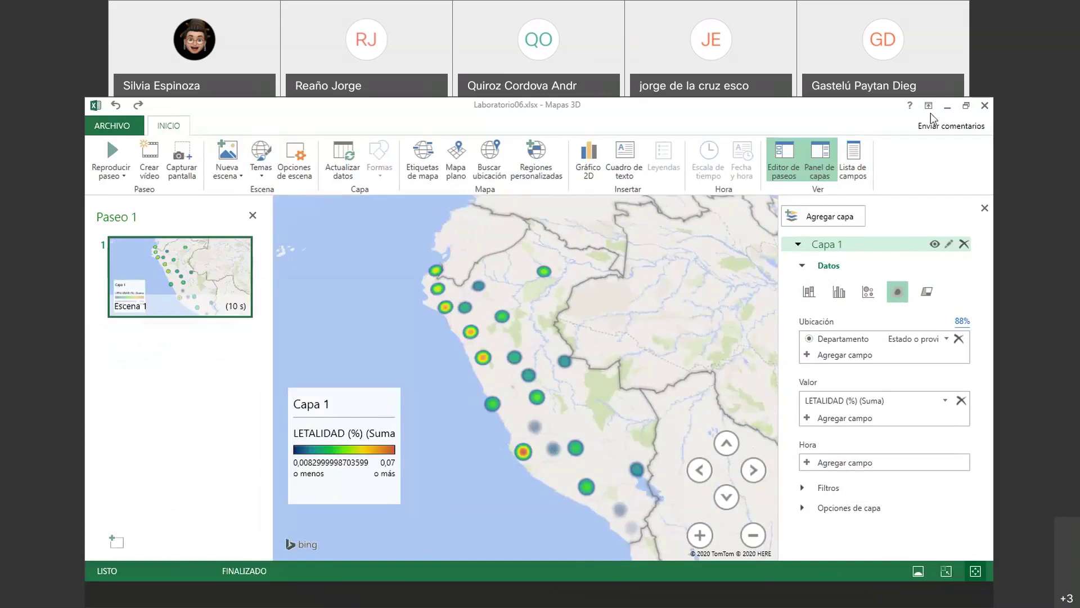
{"action": "left_click", "coordinate": [947, 107]}
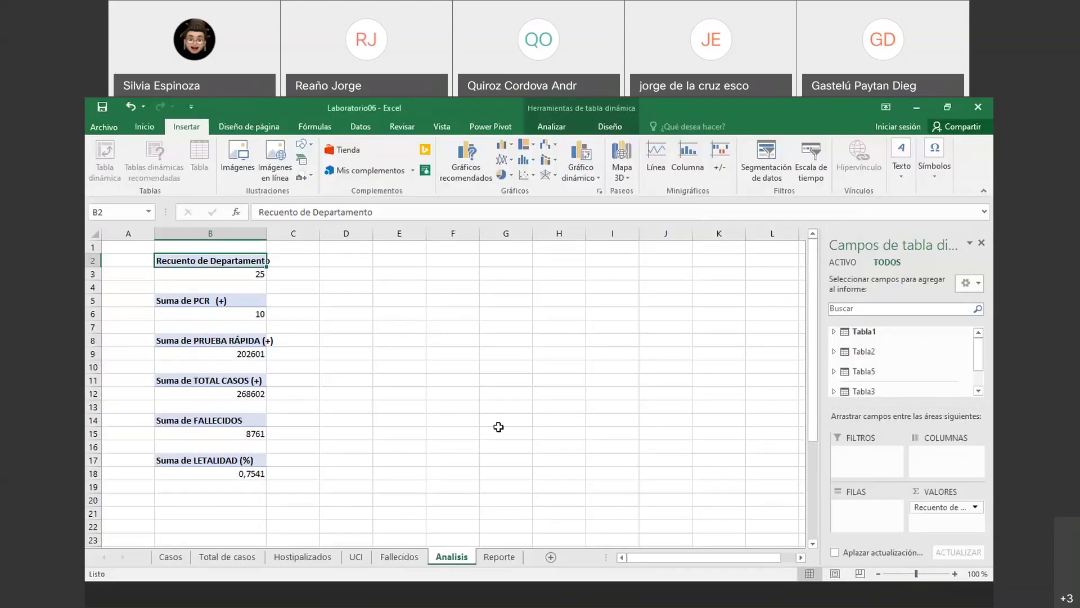
- Review the indicators and the Departamento slicers placed on the Reporte sheet
{"action": "left_click", "coordinate": [500, 556]}
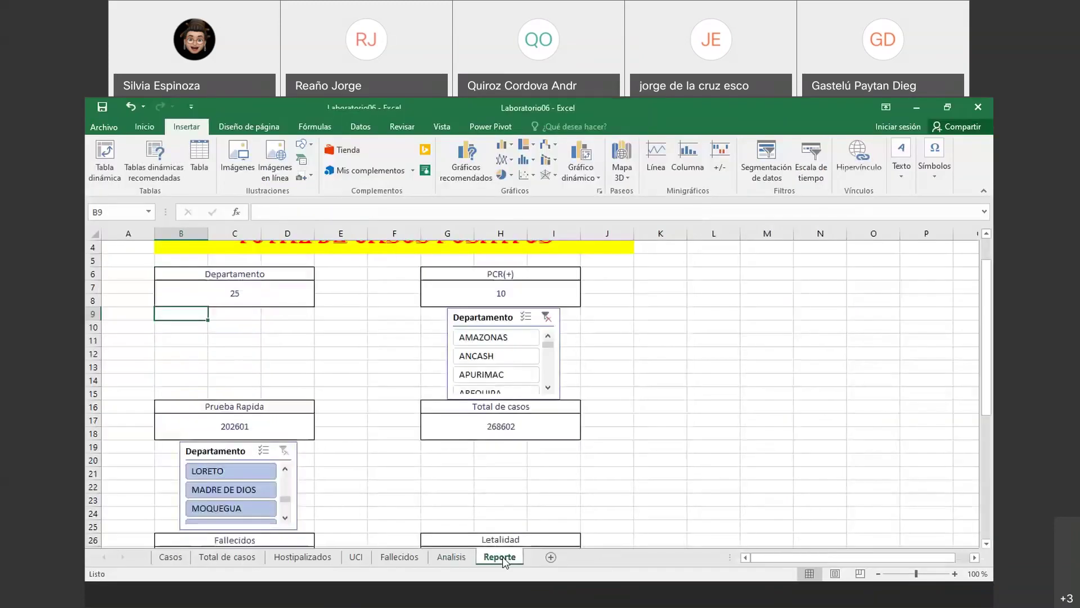
{"action": "scroll", "coordinate": [448, 514], "scroll_direction": "down", "scroll_amount": 1}
{"action": "scroll", "coordinate": [368, 337], "scroll_direction": "up", "scroll_amount": 1}
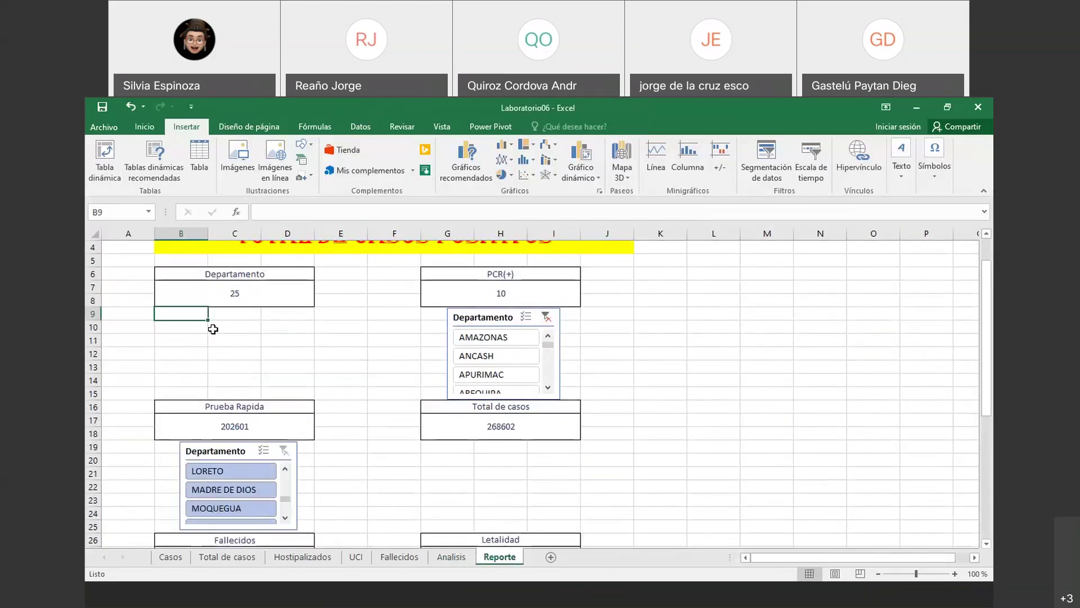
{"action": "scroll", "coordinate": [529, 437], "scroll_direction": "down", "scroll_amount": 2}
{"action": "scroll", "coordinate": [413, 356], "scroll_direction": "up", "scroll_amount": 2}
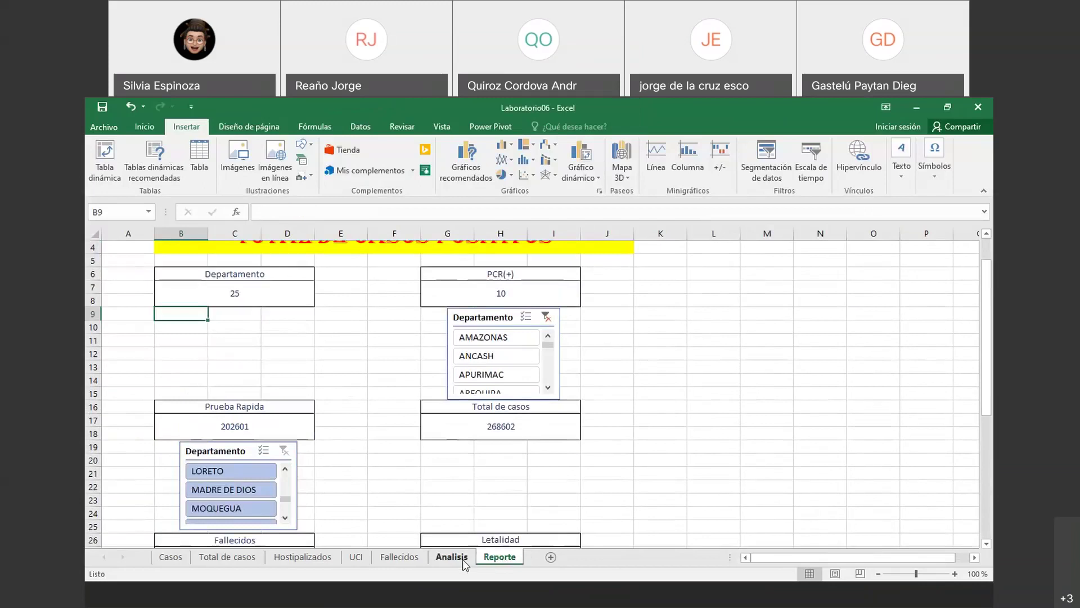
{"action": "left_click", "coordinate": [447, 450]}
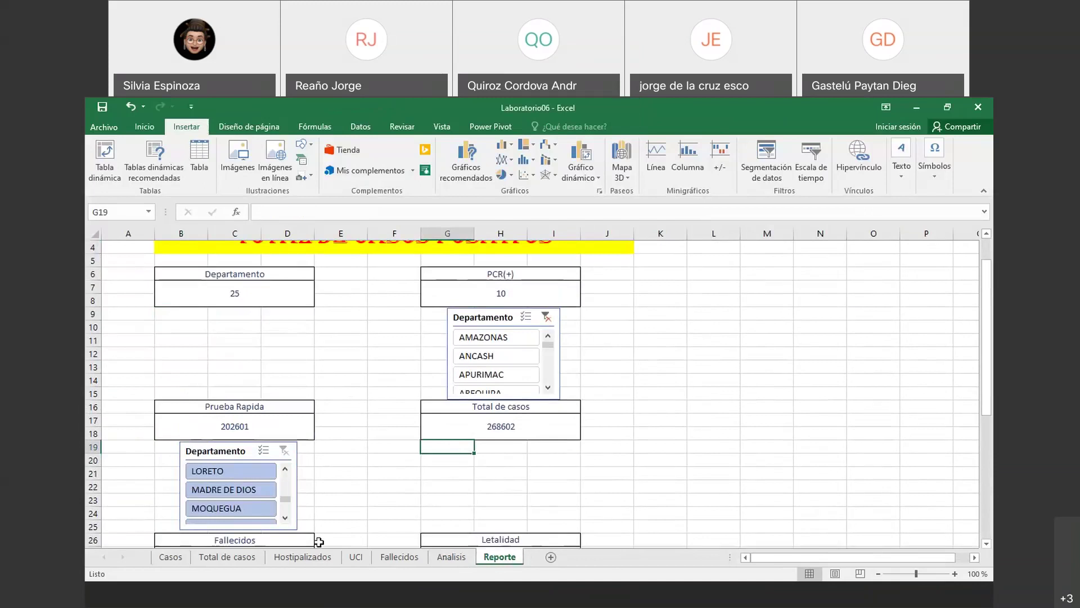
- Insert a Departamento slicer from Tabla1 for the Suma de TOTAL CASOS (+) pivot on the Analisis sheet
{"action": "left_click", "coordinate": [465, 559]}
{"action": "left_click", "coordinate": [241, 378]}
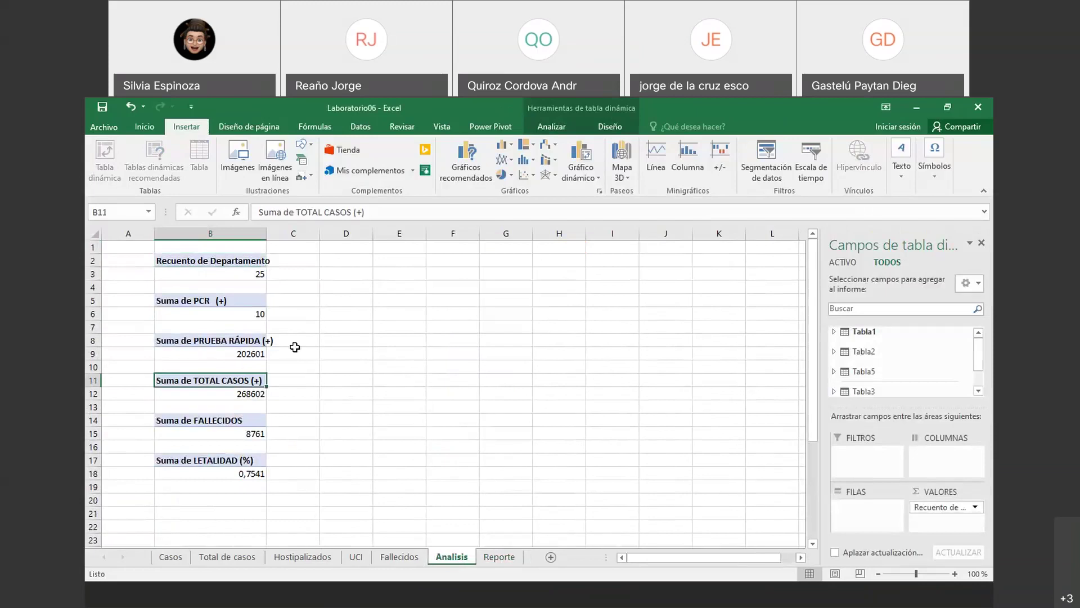
{"action": "left_click", "coordinate": [776, 152]}
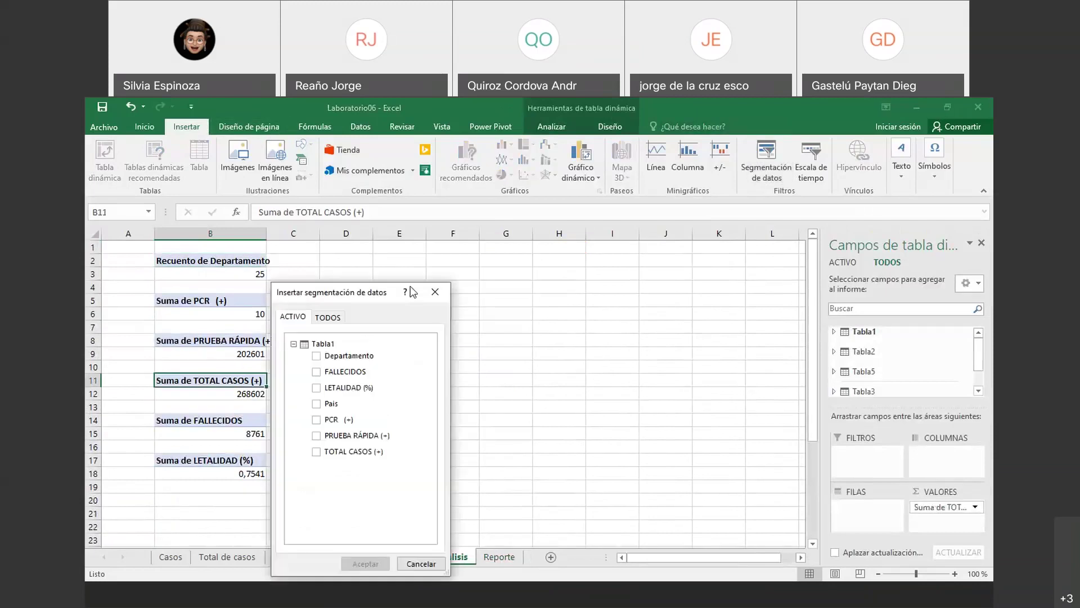
{"action": "left_click", "coordinate": [328, 317]}
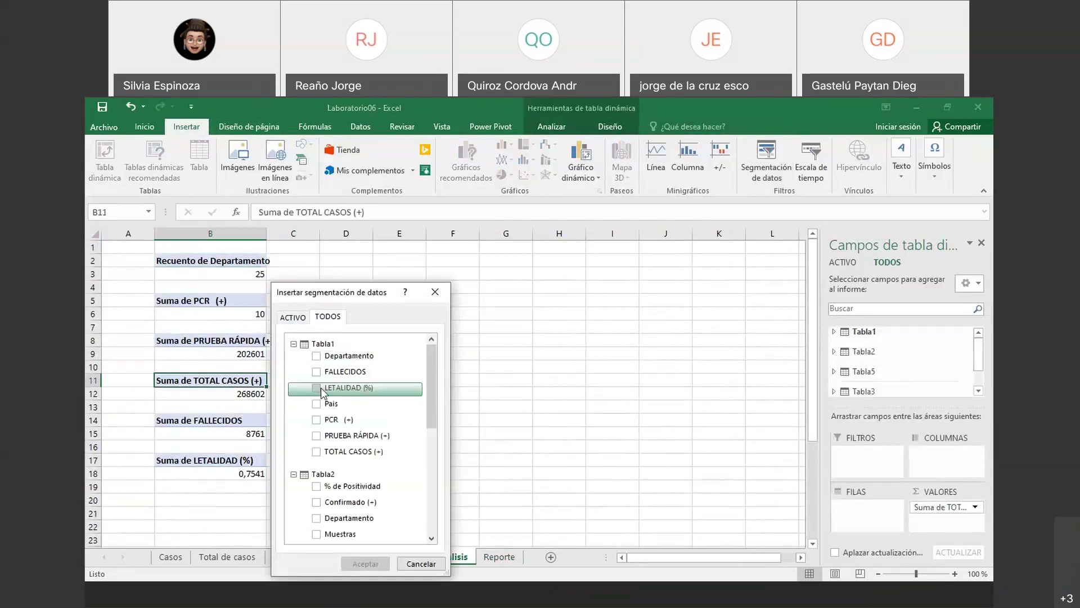
{"action": "left_click", "coordinate": [338, 356]}
{"action": "left_click", "coordinate": [365, 563]}
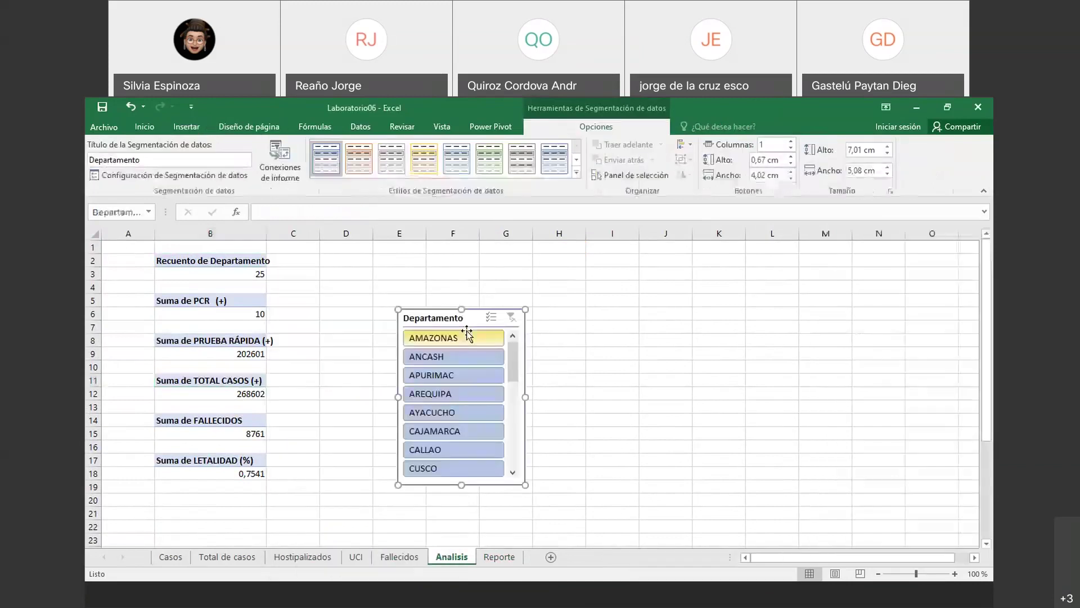
- Copy the new Departamento slicer to the Reporte sheet at cell G19, using the destination theme
{"action": "right_click", "coordinate": [472, 318]}
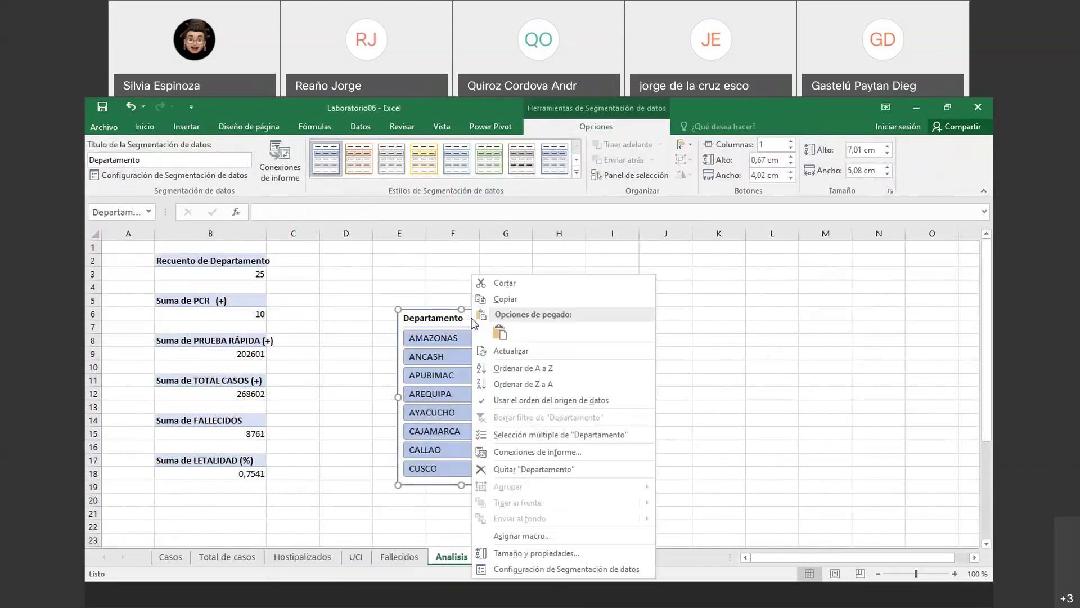
{"action": "left_click", "coordinate": [498, 299]}
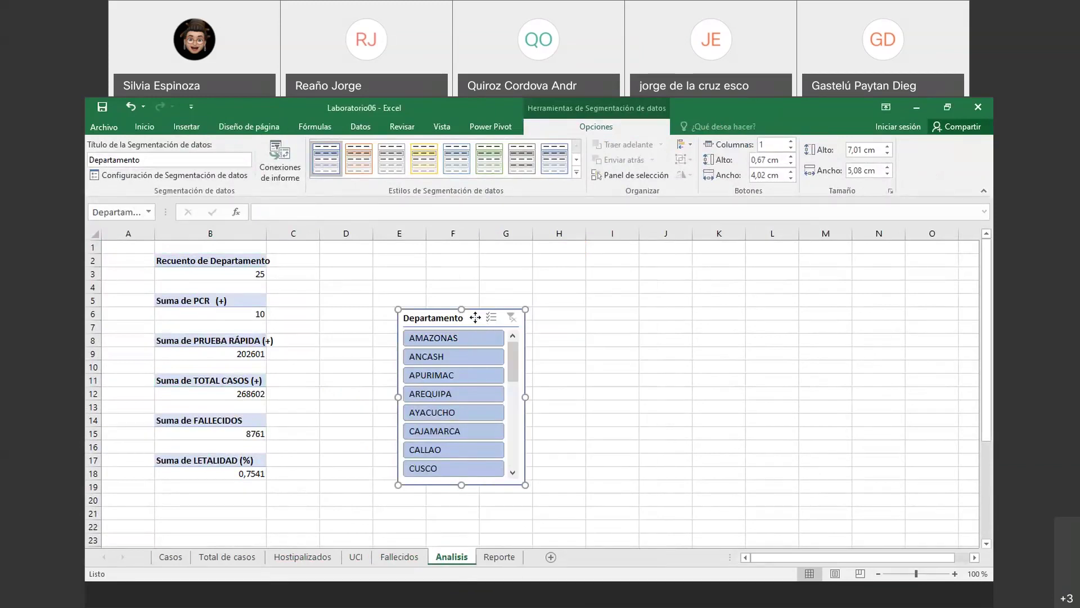
{"action": "right_click", "coordinate": [473, 318]}
{"action": "left_click", "coordinate": [510, 299]}
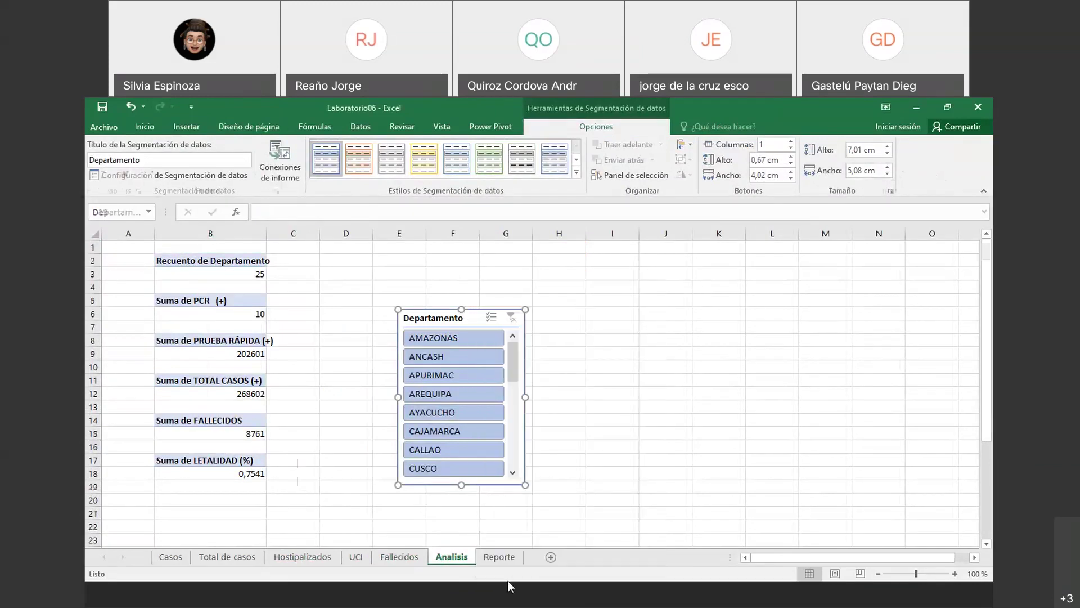
{"action": "left_click", "coordinate": [498, 556]}
{"action": "right_click", "coordinate": [465, 450]}
{"action": "left_click", "coordinate": [491, 224]}
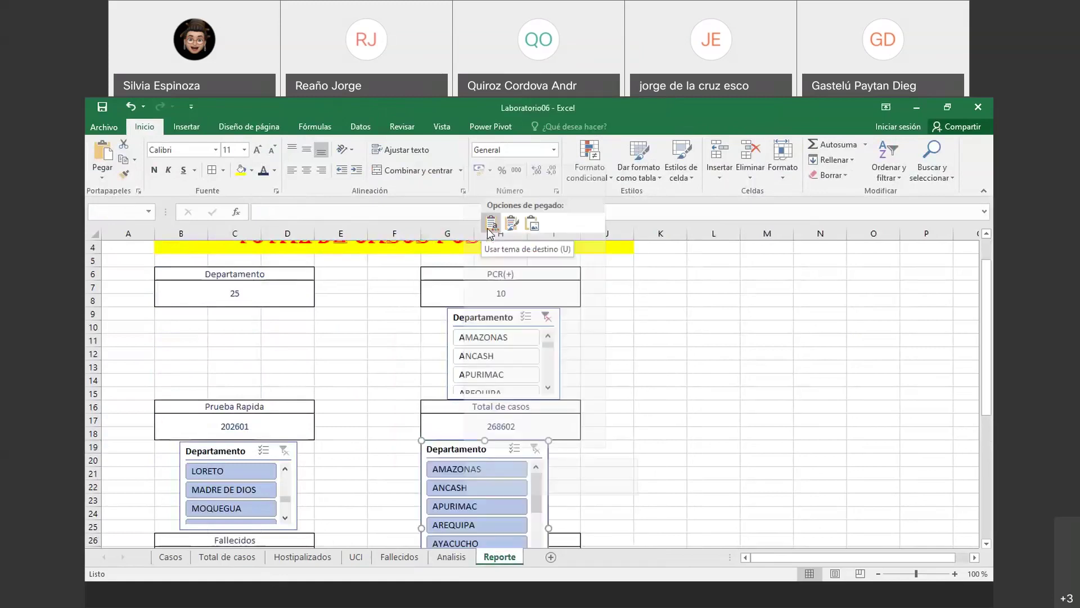
{"action": "left_click", "coordinate": [662, 434]}
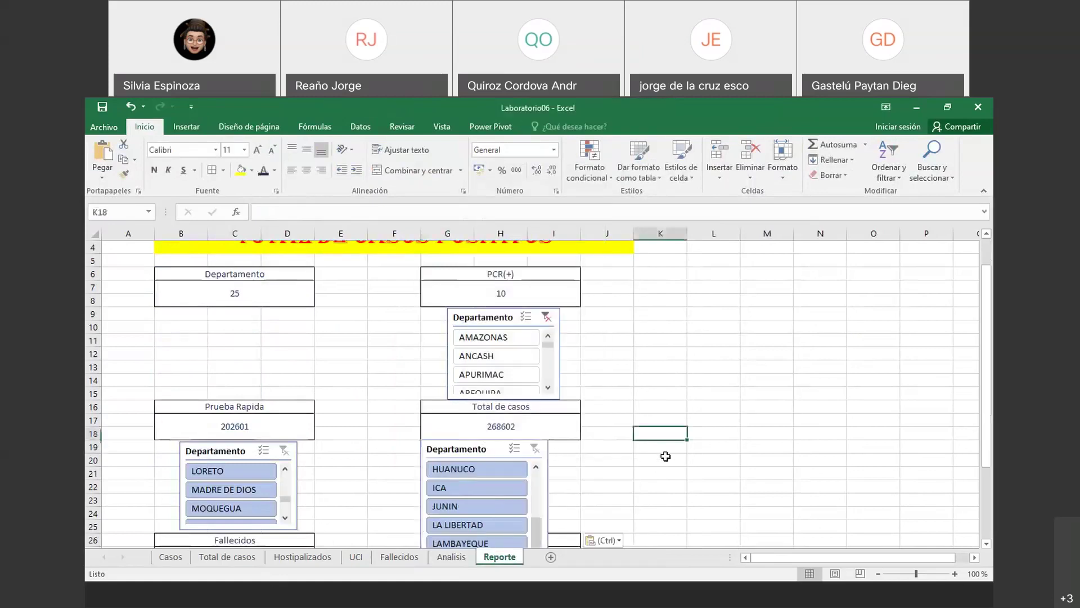
- Filter the Total de casos slicer to MADRE DE DIOS and resize and centre it between the Total de casos and Letalidad boxes
{"action": "scroll", "coordinate": [535, 450], "scroll_direction": "down", "scroll_amount": 3}
{"action": "left_click", "coordinate": [498, 481]}
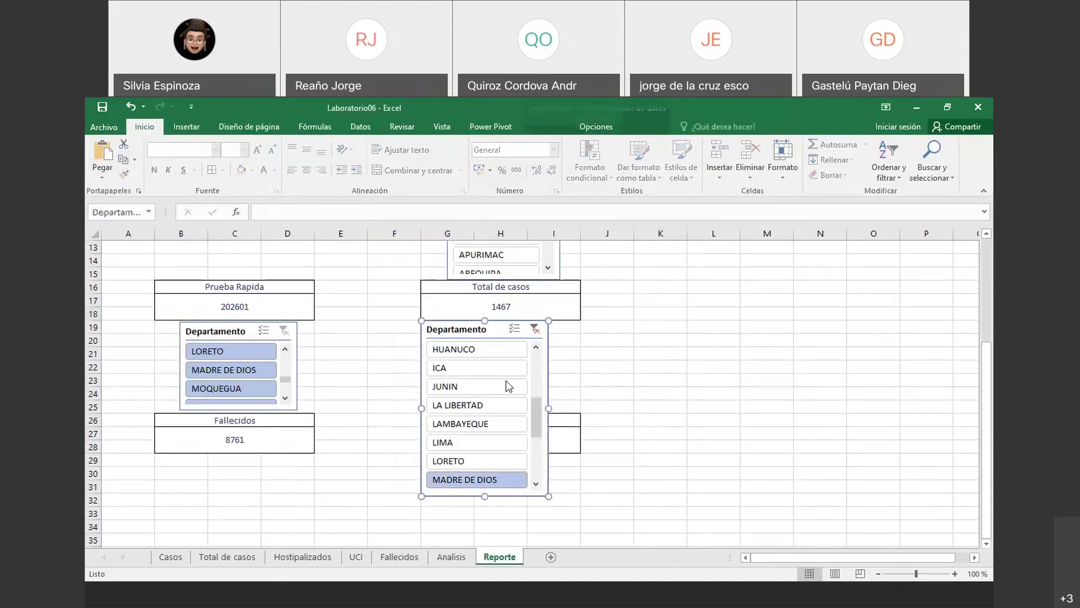
{"action": "left_click_drag", "start_coordinate": [486, 496], "coordinate": [502, 413]}
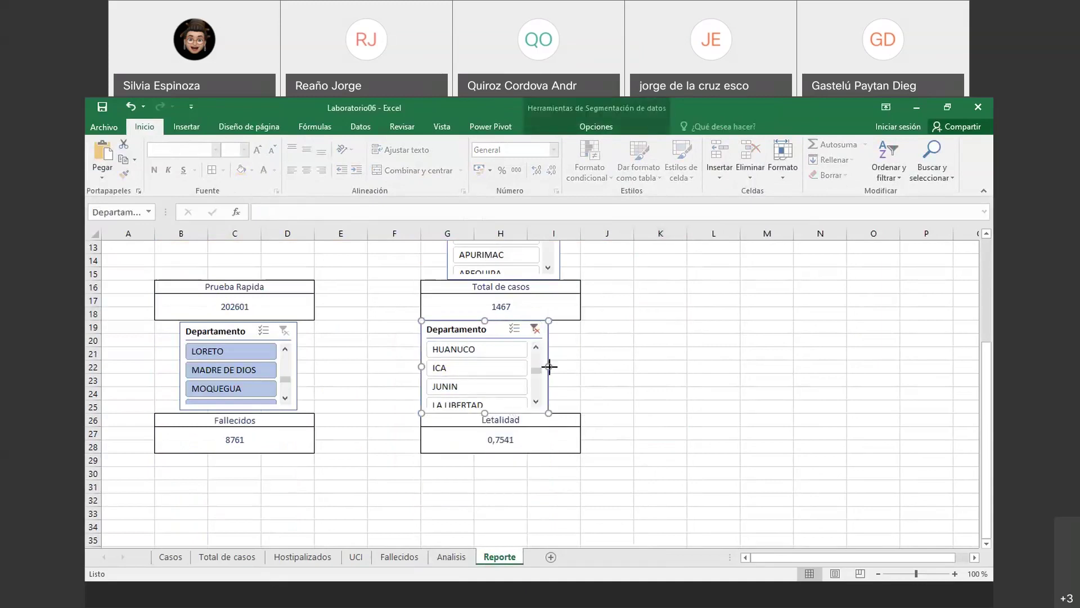
{"action": "left_click_drag", "start_coordinate": [549, 366], "coordinate": [531, 366]}
{"action": "left_click_drag", "start_coordinate": [489, 328], "coordinate": [517, 327]}
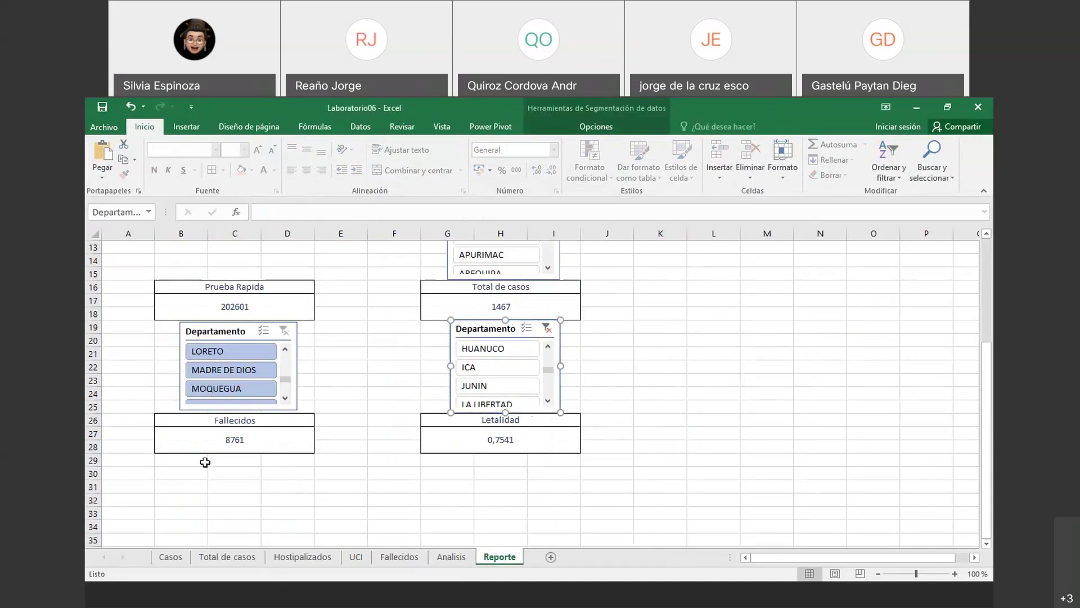
{"action": "left_click", "coordinate": [204, 461]}
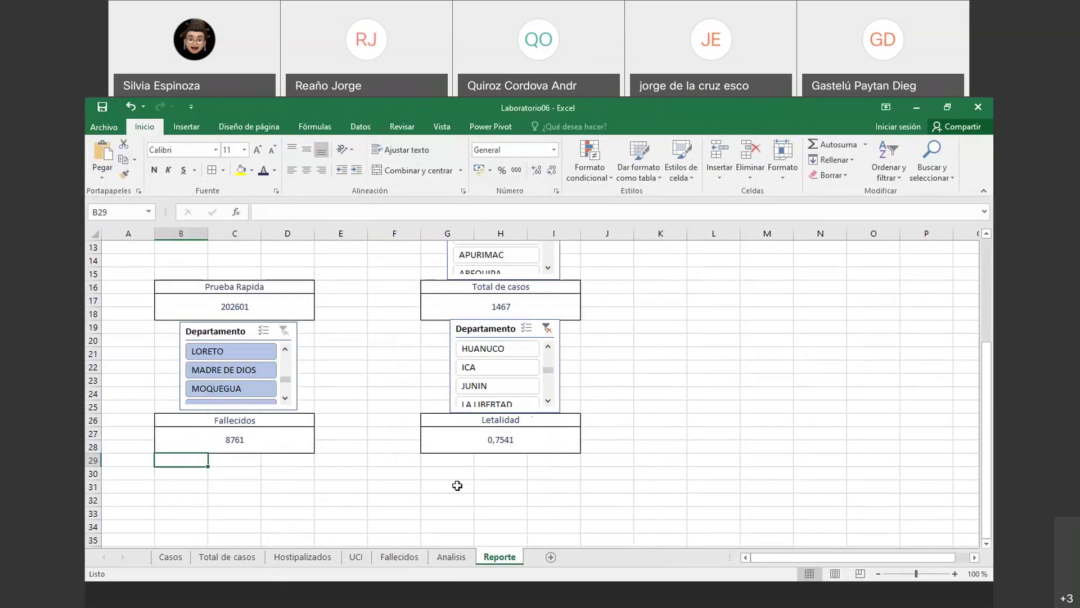
{"action": "right_click", "coordinate": [194, 462]}
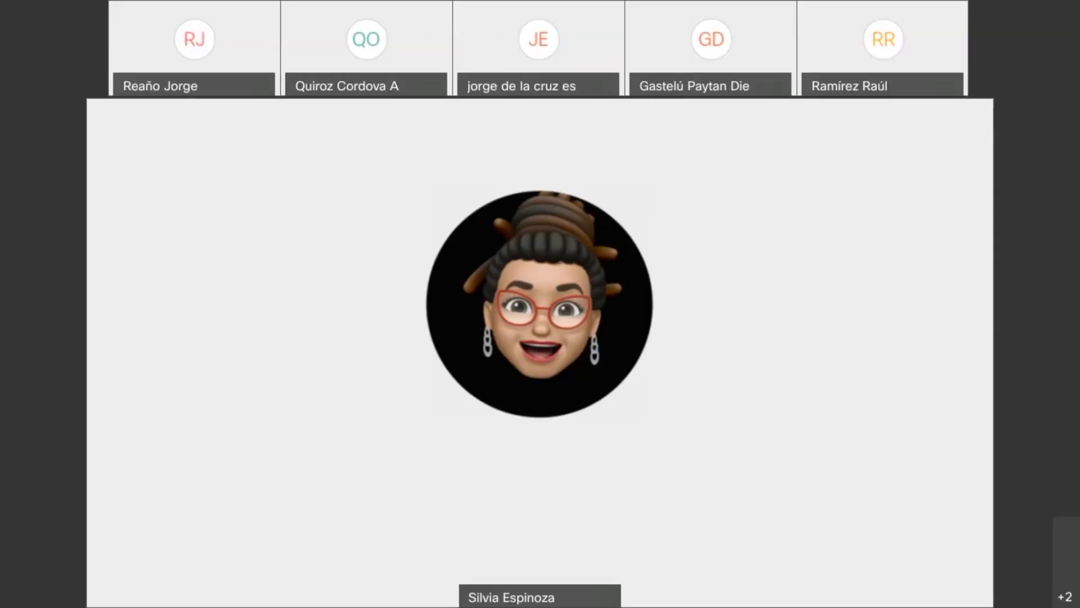
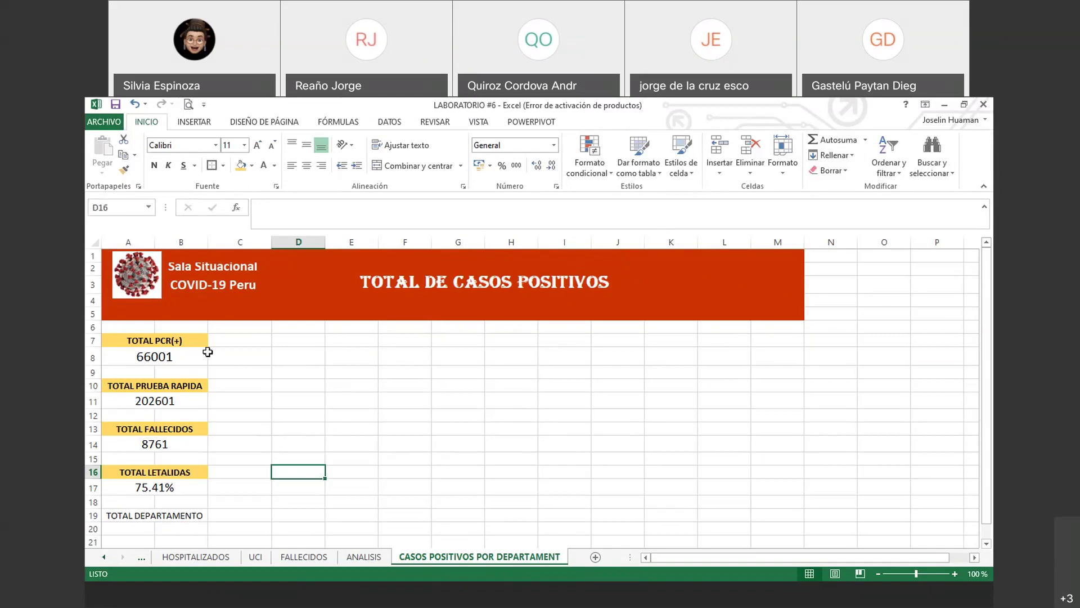
- Insert a Departamento slicer for the Suma de PCR (+) pivot on the ANALISIS sheet and place it near the pivot
{"action": "left_click", "coordinate": [178, 353]}
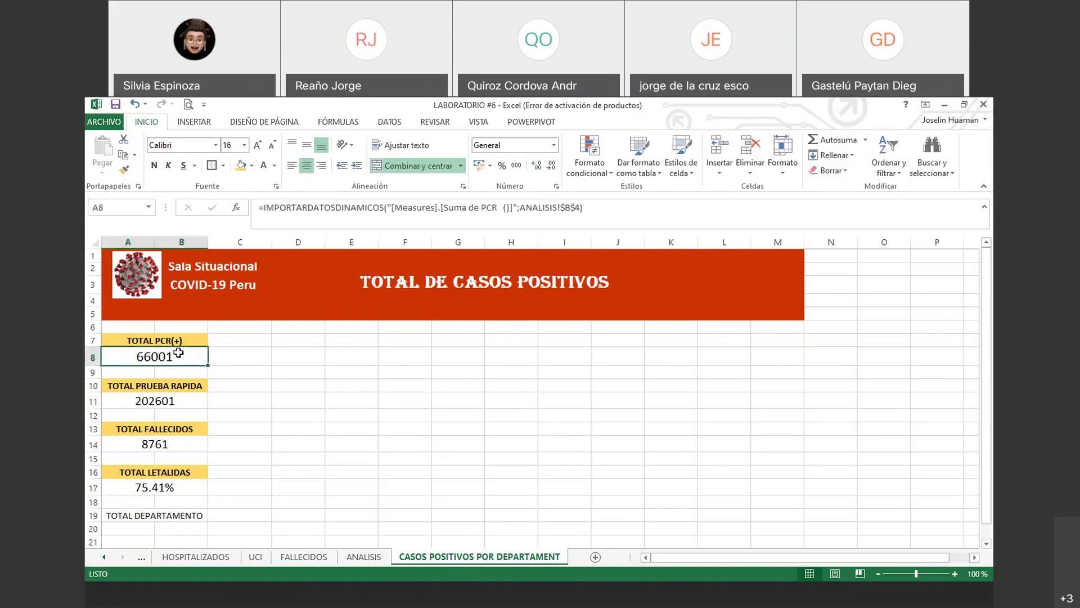
{"action": "left_click", "coordinate": [233, 357]}
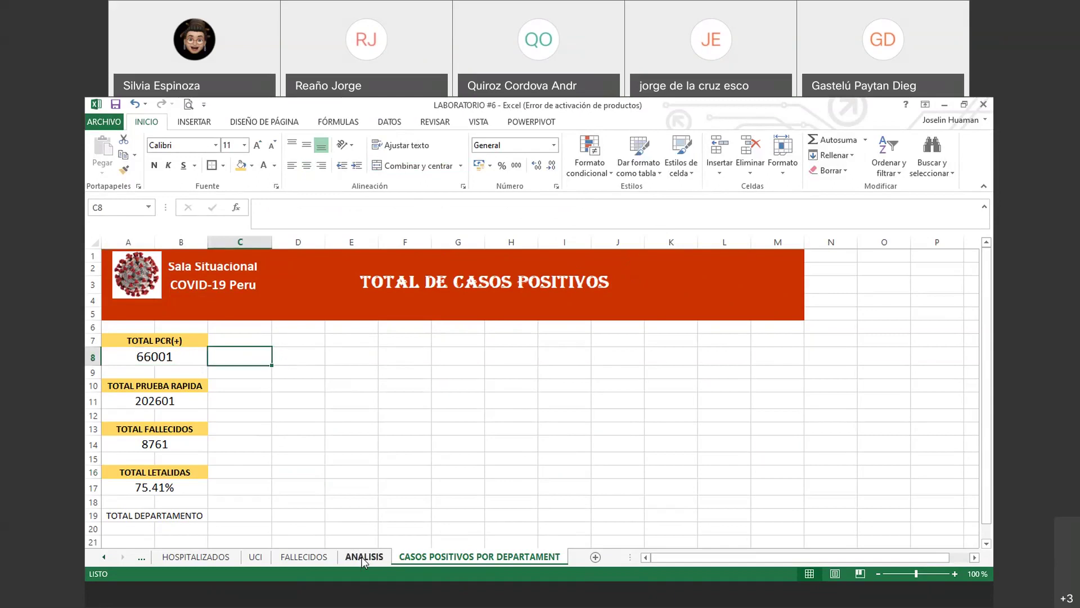
{"action": "left_click", "coordinate": [363, 556]}
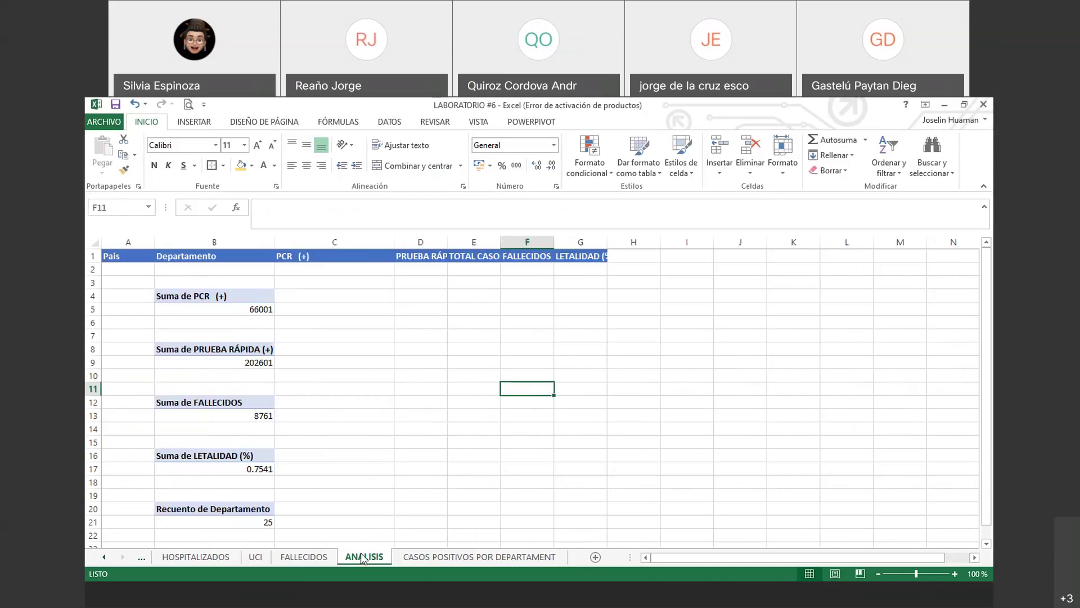
{"action": "left_click", "coordinate": [186, 301]}
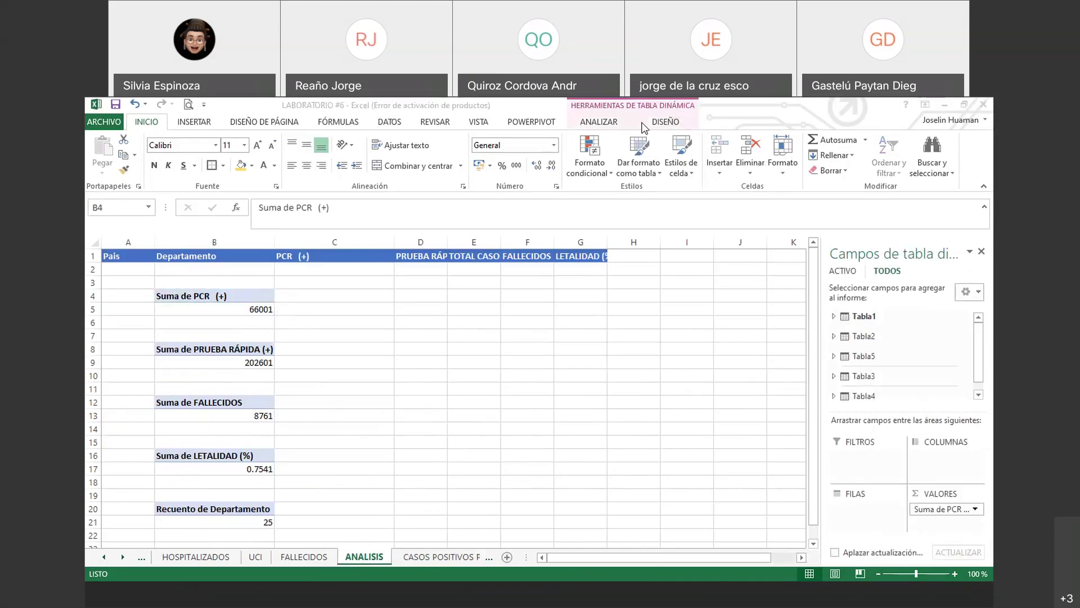
{"action": "left_click", "coordinate": [599, 122]}
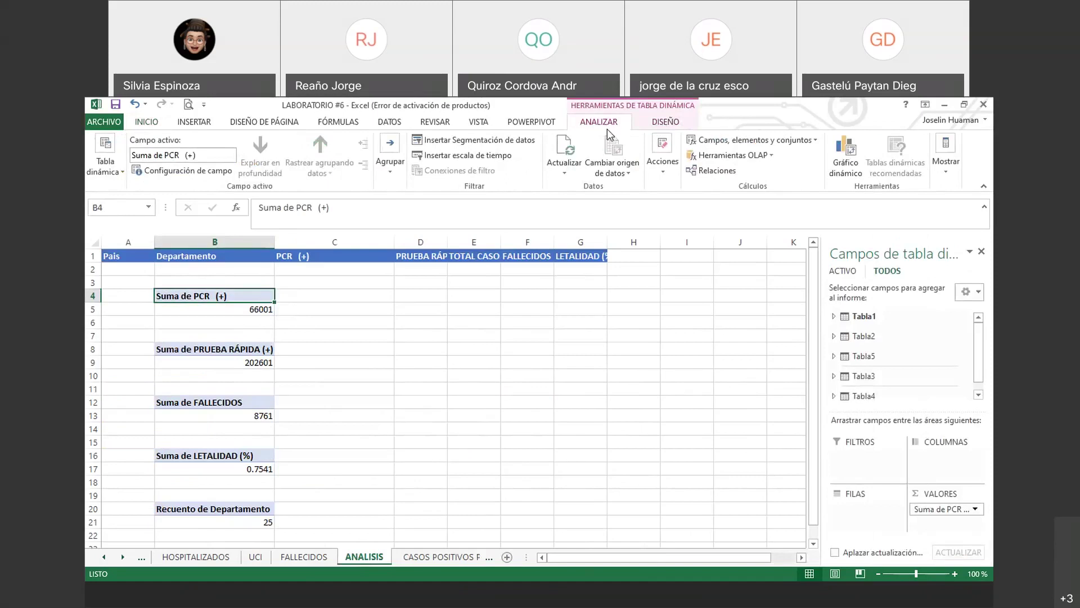
{"action": "left_click", "coordinate": [437, 143]}
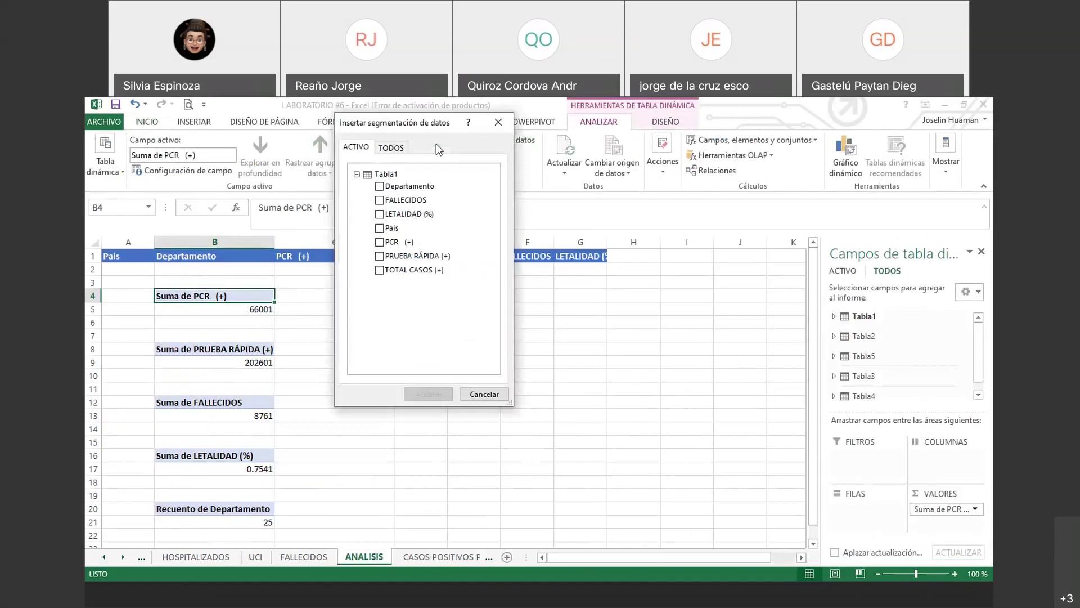
{"action": "left_click", "coordinate": [379, 186]}
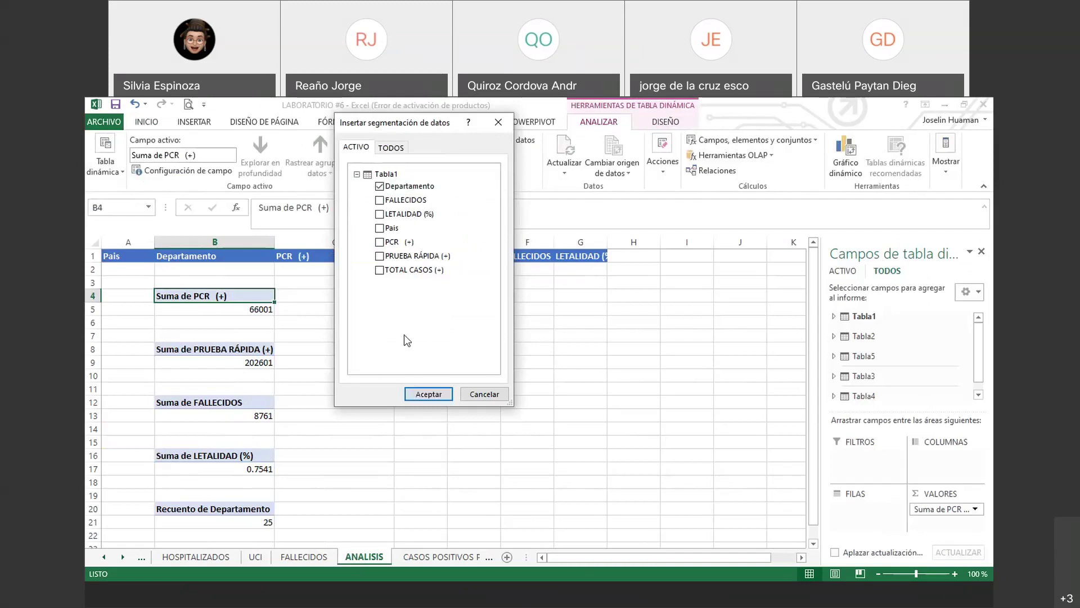
{"action": "left_click", "coordinate": [425, 394]}
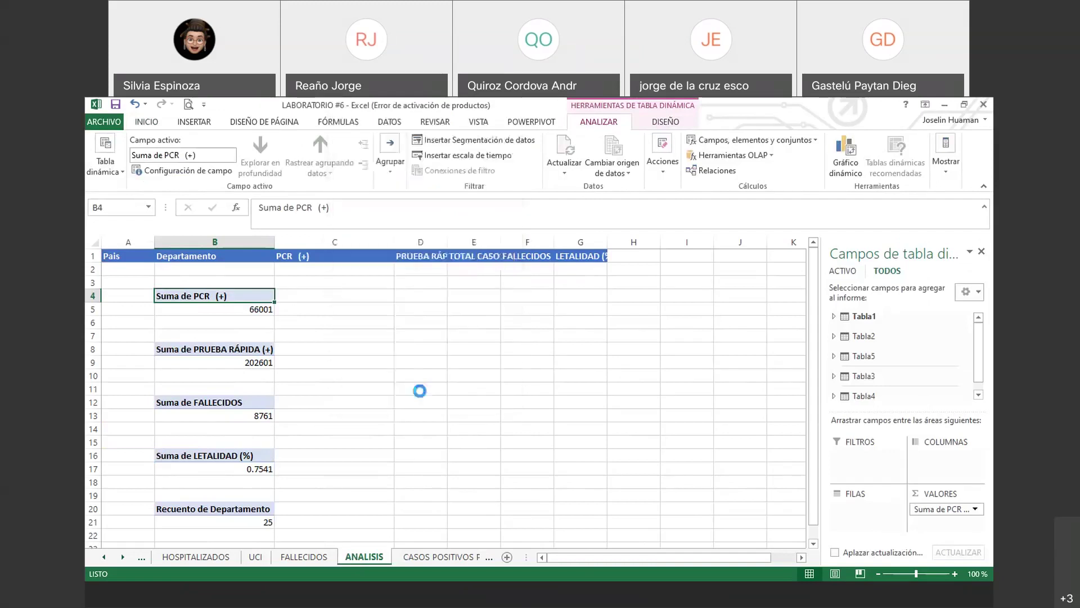
{"action": "left_click_drag", "start_coordinate": [428, 321], "coordinate": [407, 290]}
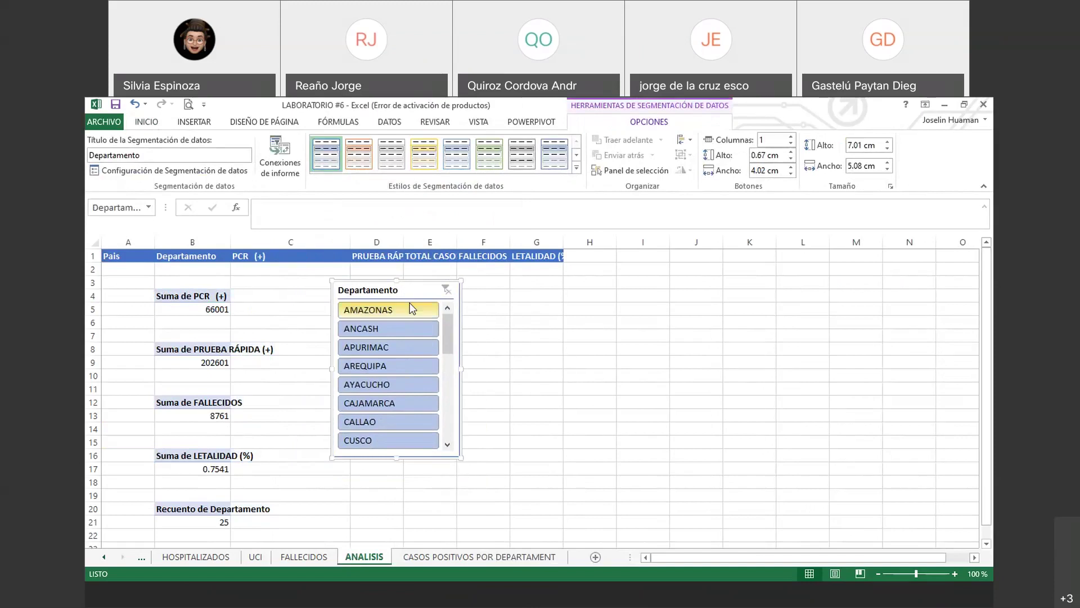
- Test the Departamento slicer by filtering in turn to AMAZONAS, ANCASH, APURIMAC, AREQUIPA and AYACUCHO
{"action": "left_click", "coordinate": [407, 307]}
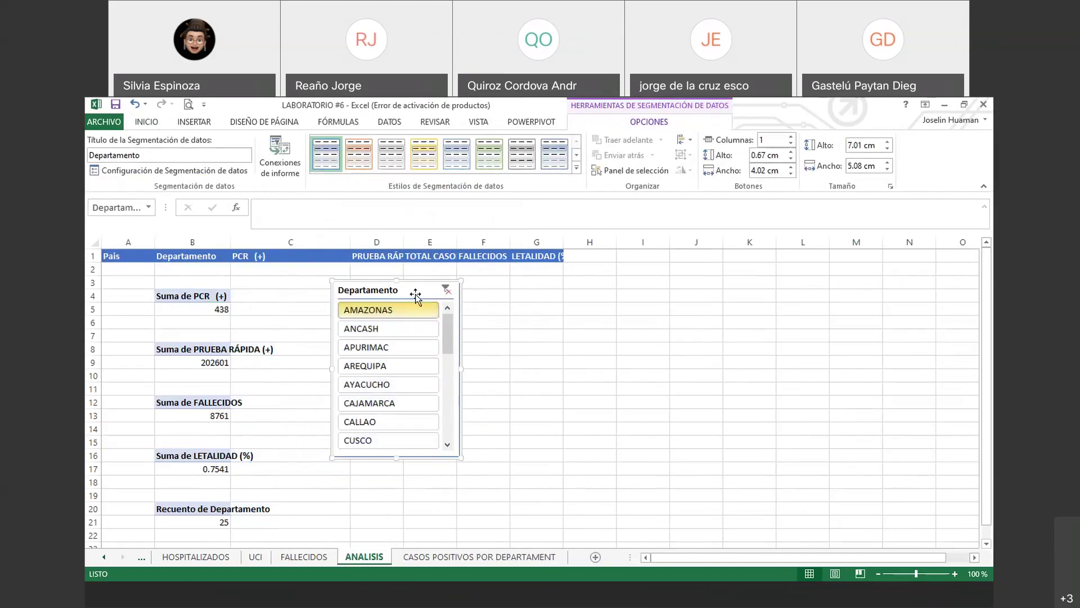
{"action": "left_click", "coordinate": [407, 329]}
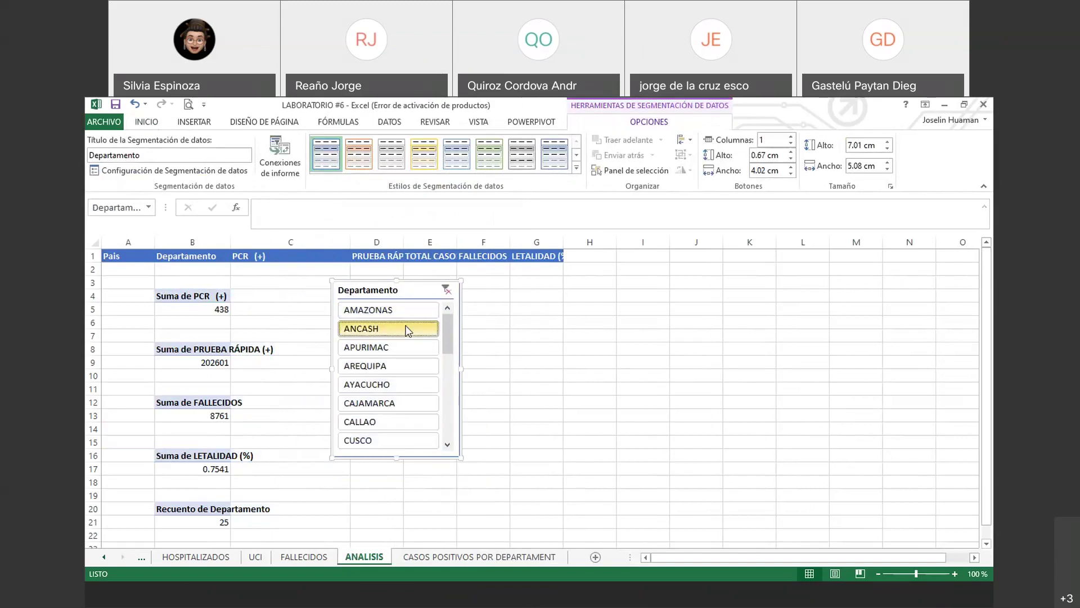
{"action": "left_click", "coordinate": [397, 347]}
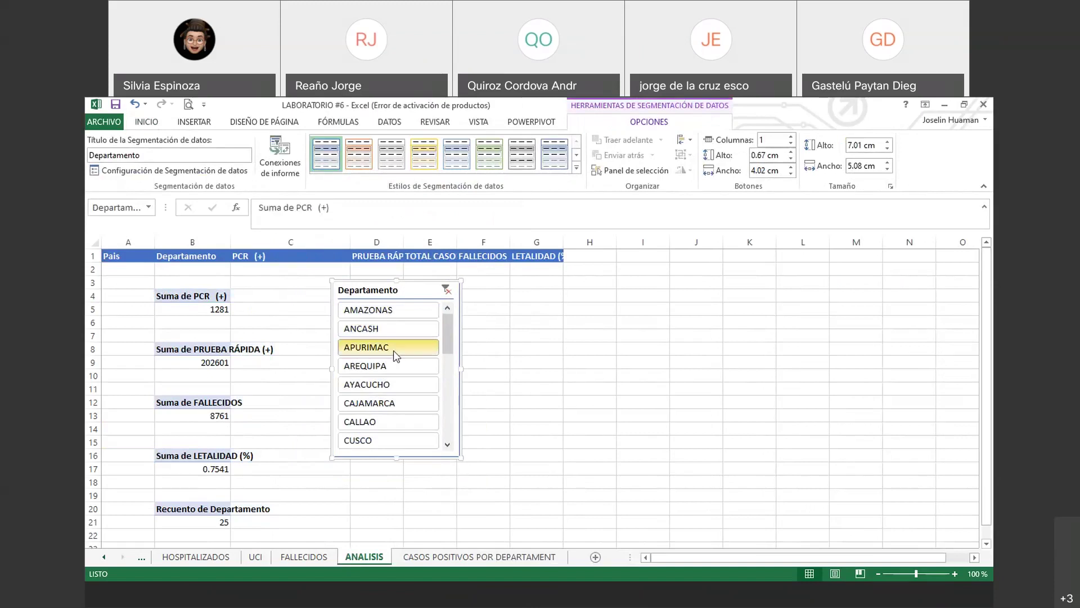
{"action": "left_click", "coordinate": [382, 372]}
{"action": "left_click", "coordinate": [382, 385]}
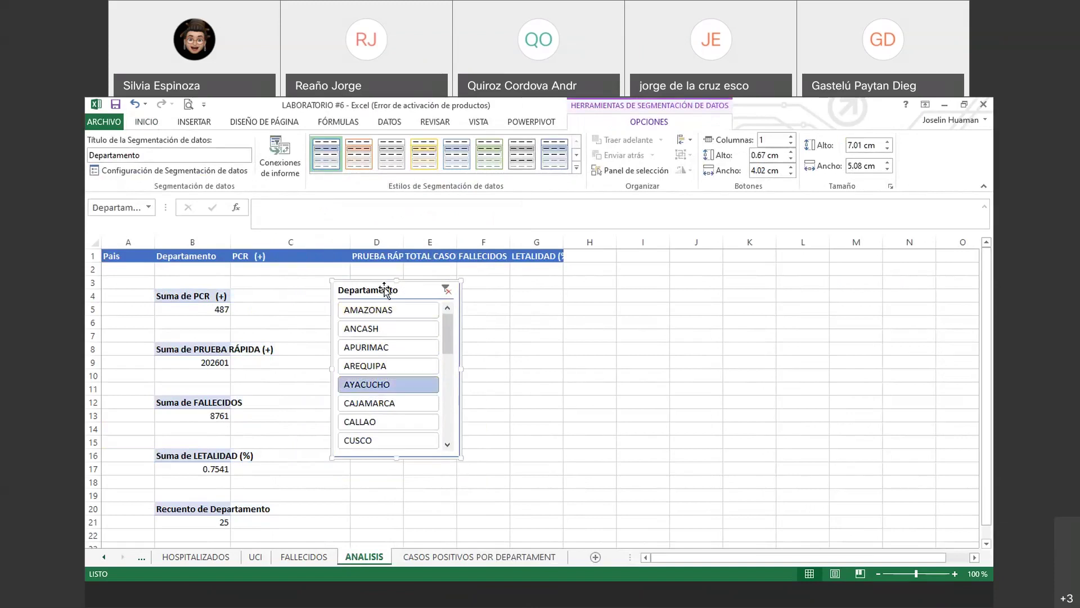
- Apply the light yellow style to the Departamento slicer and filter it to AMAZONAS
{"action": "left_click_drag", "start_coordinate": [382, 285], "coordinate": [372, 262]}
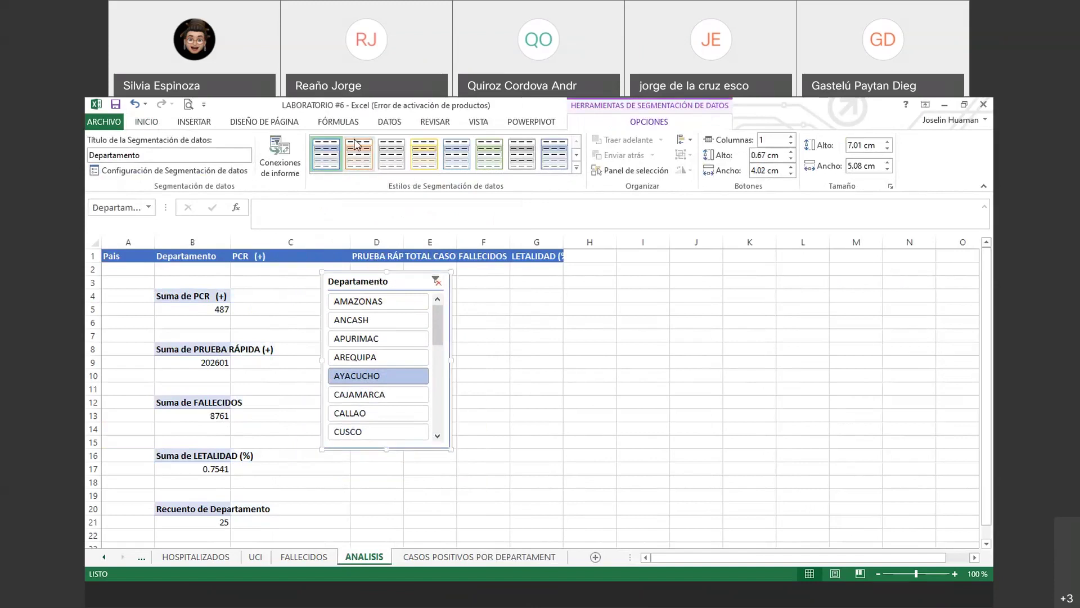
{"action": "left_click", "coordinate": [420, 159]}
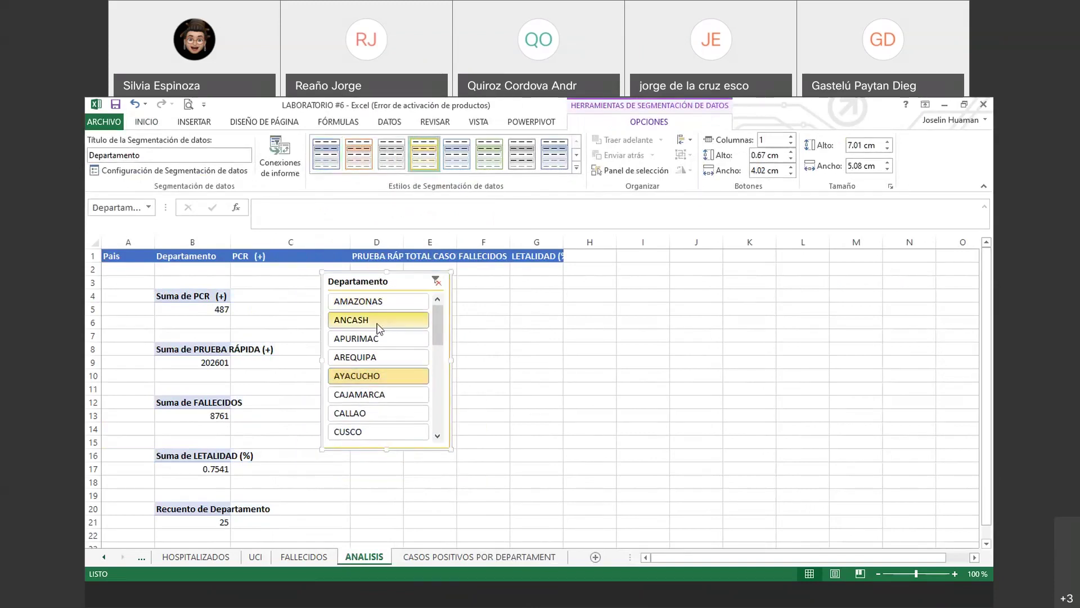
{"action": "left_click", "coordinate": [376, 302]}
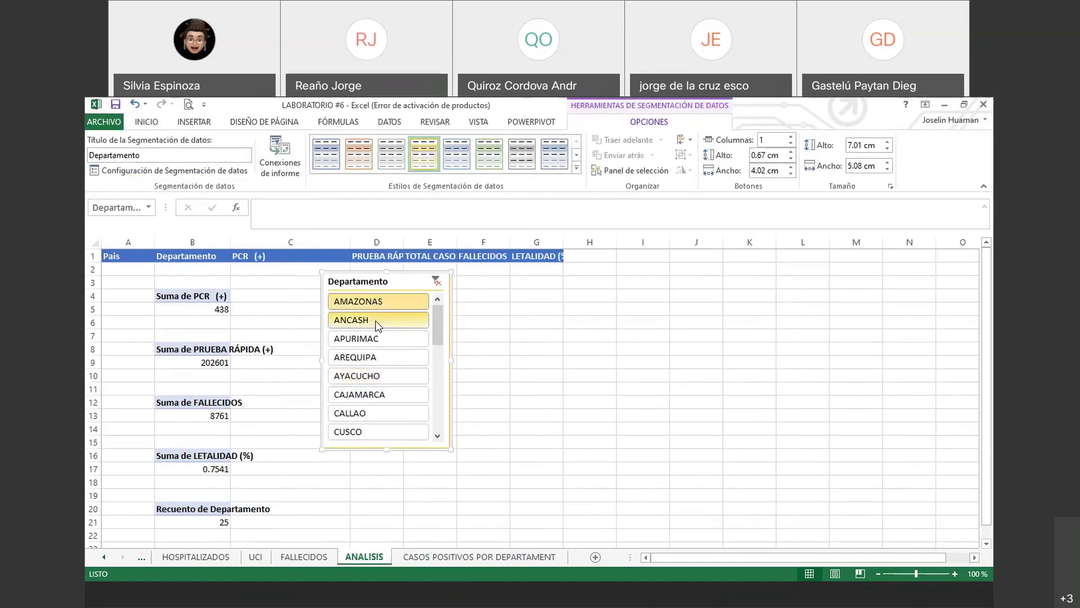
- Cut the Departamento slicer and paste it at D7 of the CASOS POSITIVOS POR DEPARTAMENT sheet, using the destination theme
{"action": "right_click", "coordinate": [404, 282]}
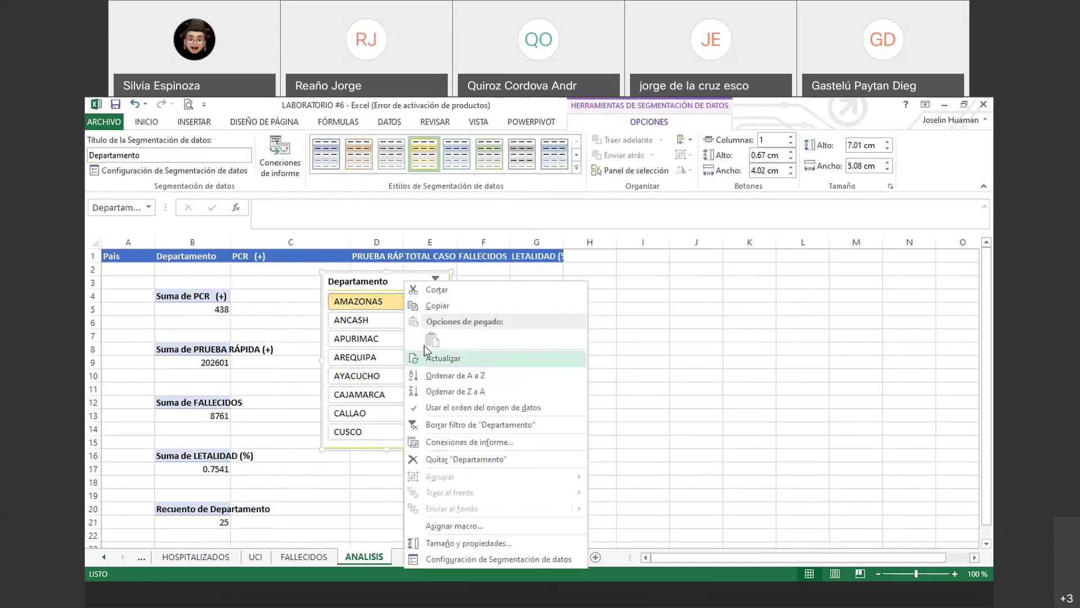
{"action": "left_click", "coordinate": [438, 290]}
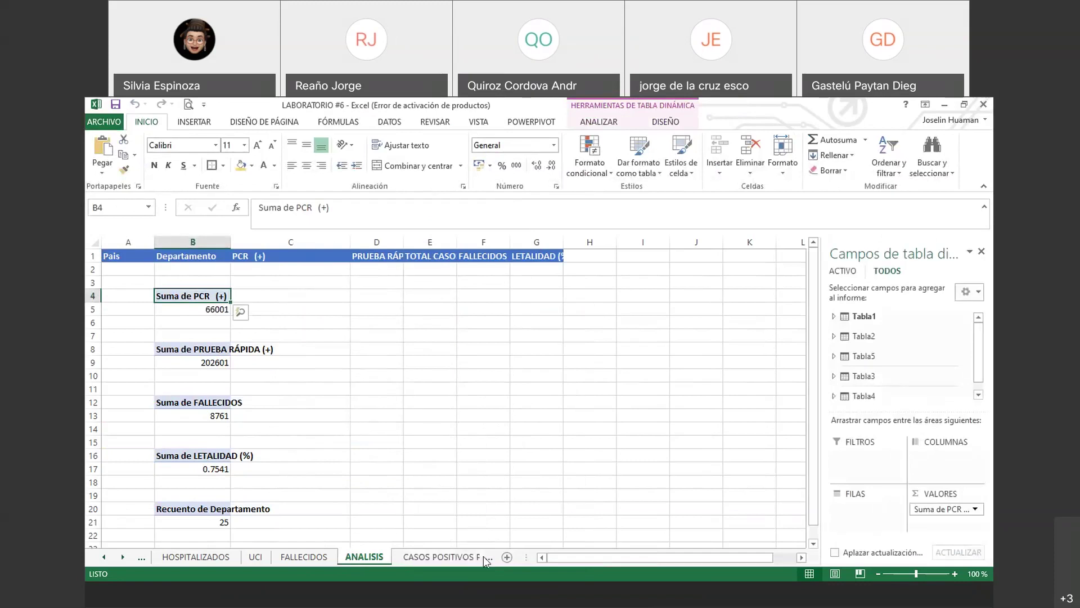
{"action": "left_click", "coordinate": [456, 557]}
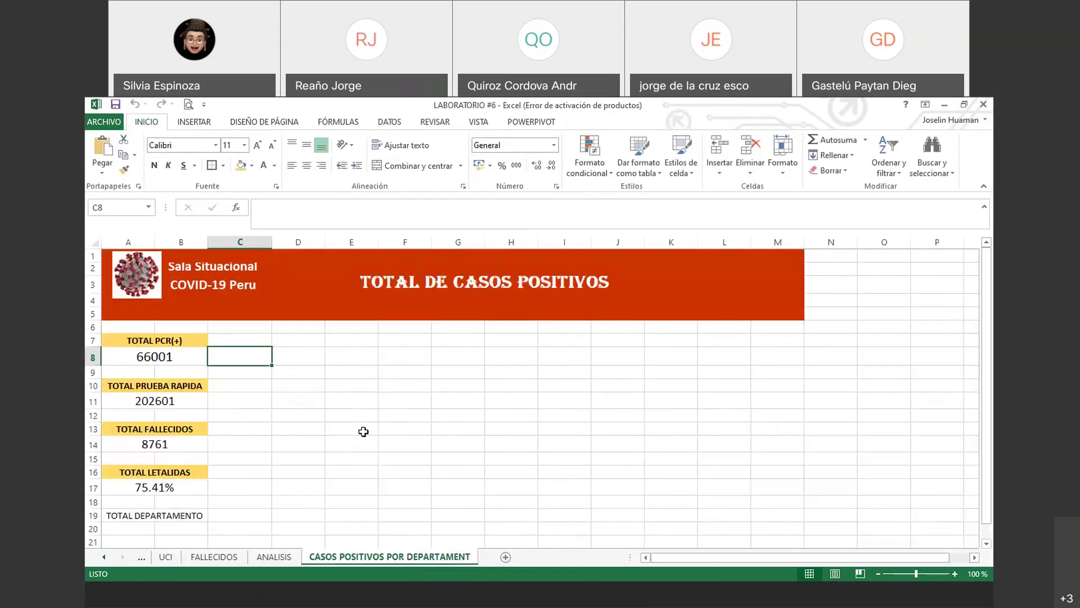
{"action": "left_click", "coordinate": [363, 373]}
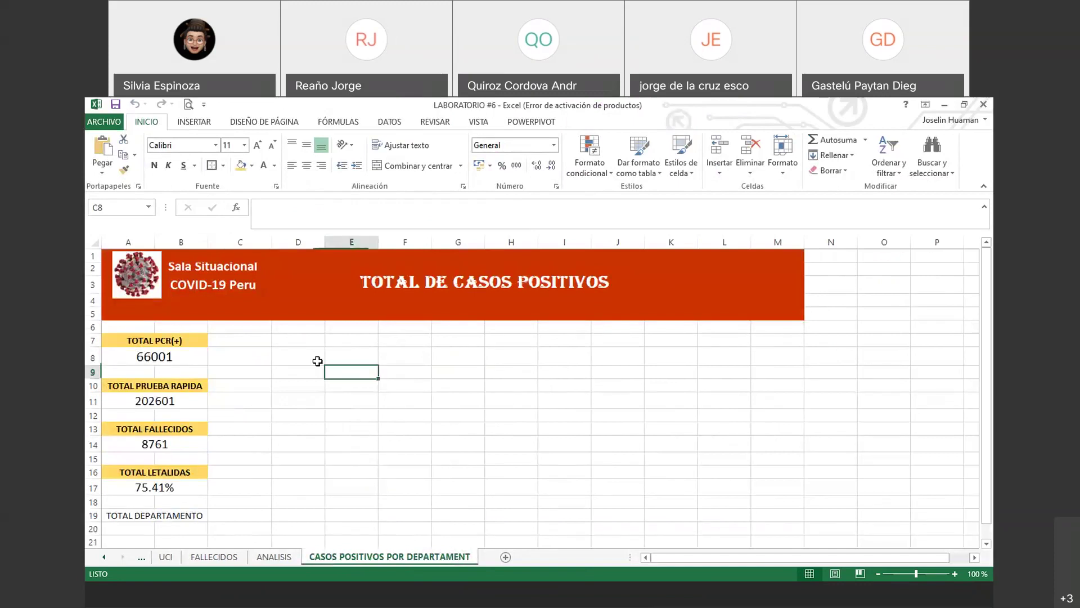
{"action": "left_click", "coordinate": [278, 339]}
{"action": "right_click", "coordinate": [278, 339]}
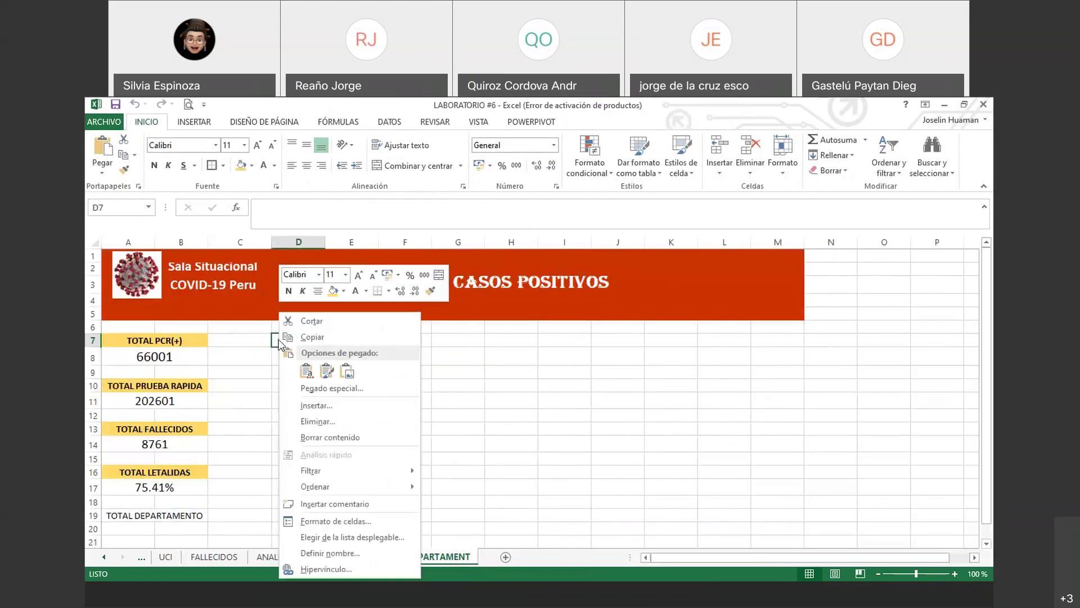
{"action": "left_click", "coordinate": [306, 372]}
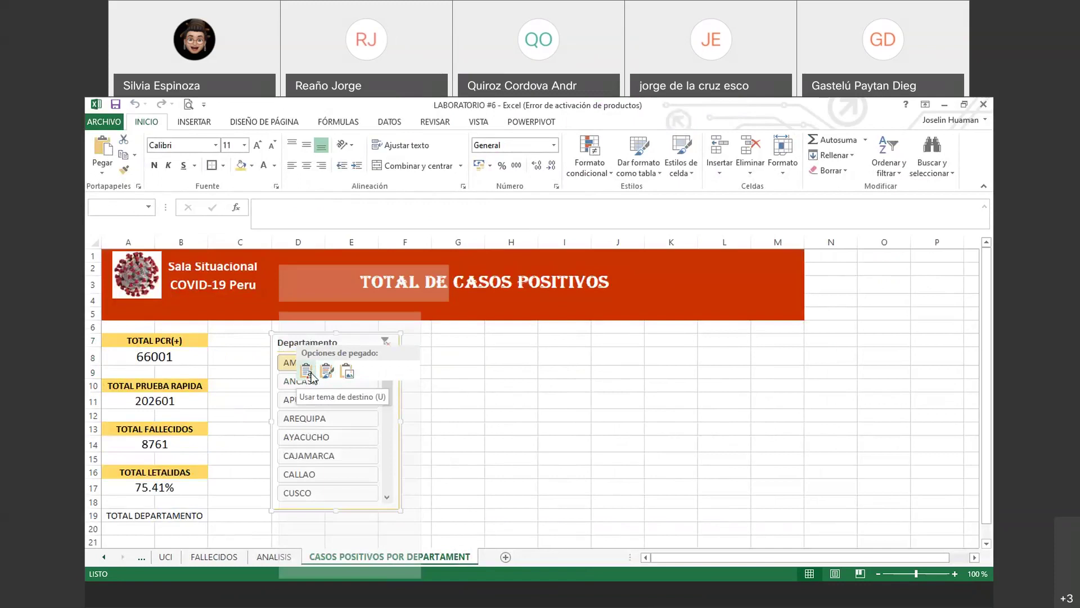
- Relocate the indicators below TOTAL PCR(+) to start at G9 and place the Departamento slicer directly under TOTAL PCR(+)
{"action": "left_click", "coordinate": [442, 392]}
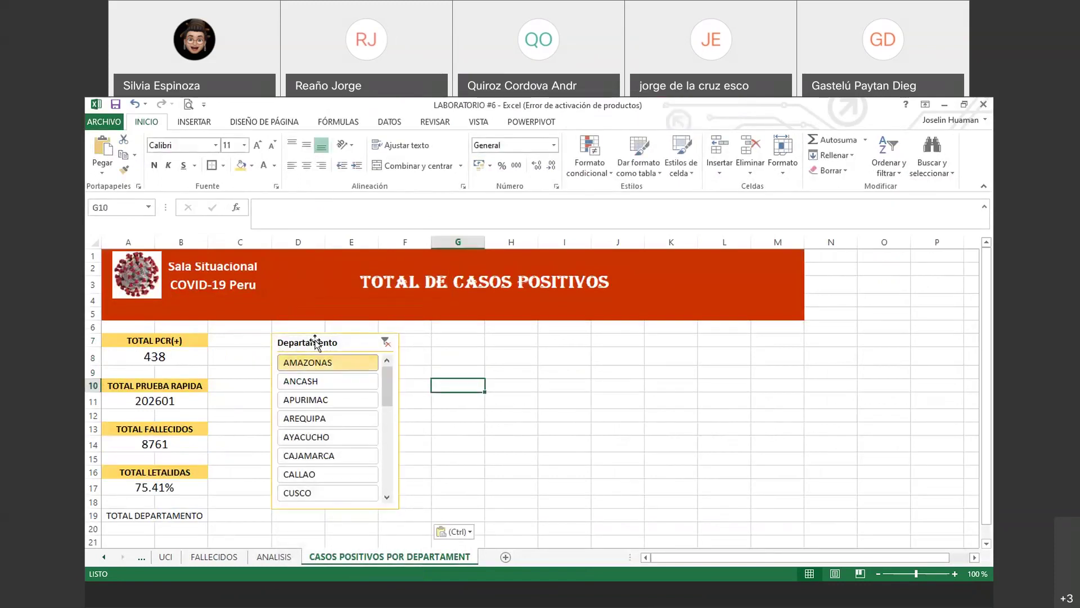
{"action": "left_click_drag", "start_coordinate": [317, 341], "coordinate": [323, 332]}
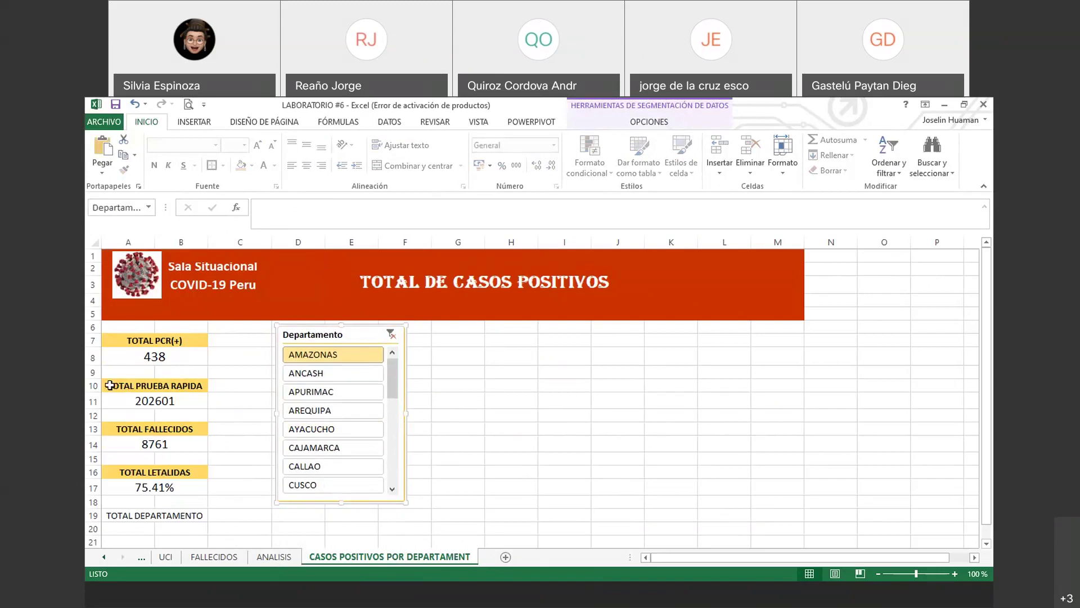
{"action": "left_click_drag", "start_coordinate": [111, 386], "coordinate": [506, 467]}
{"action": "left_click", "coordinate": [354, 335]}
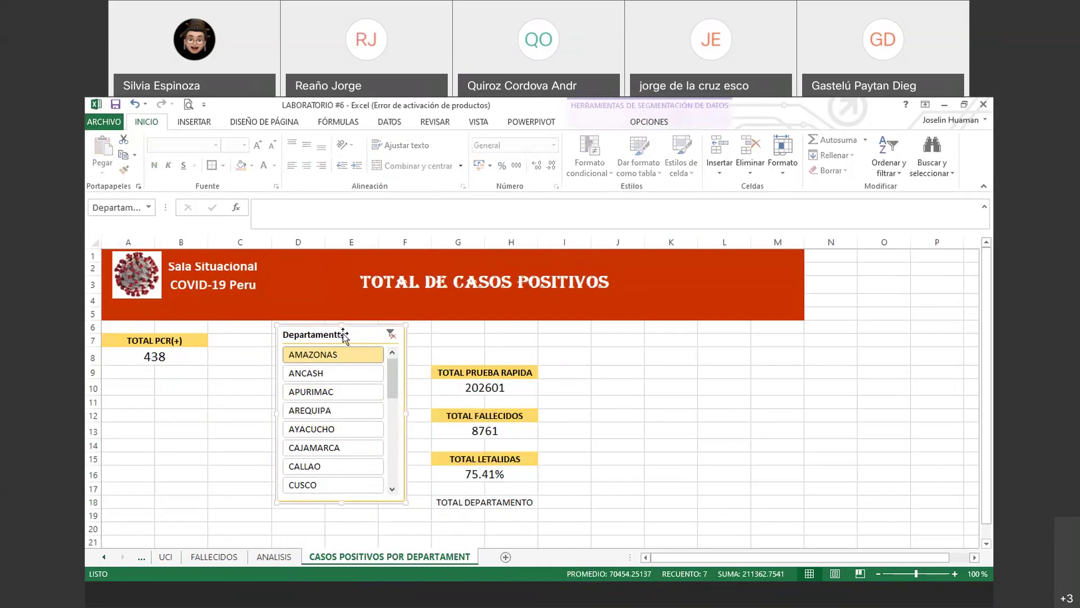
{"action": "left_click_drag", "start_coordinate": [351, 327], "coordinate": [177, 372]}
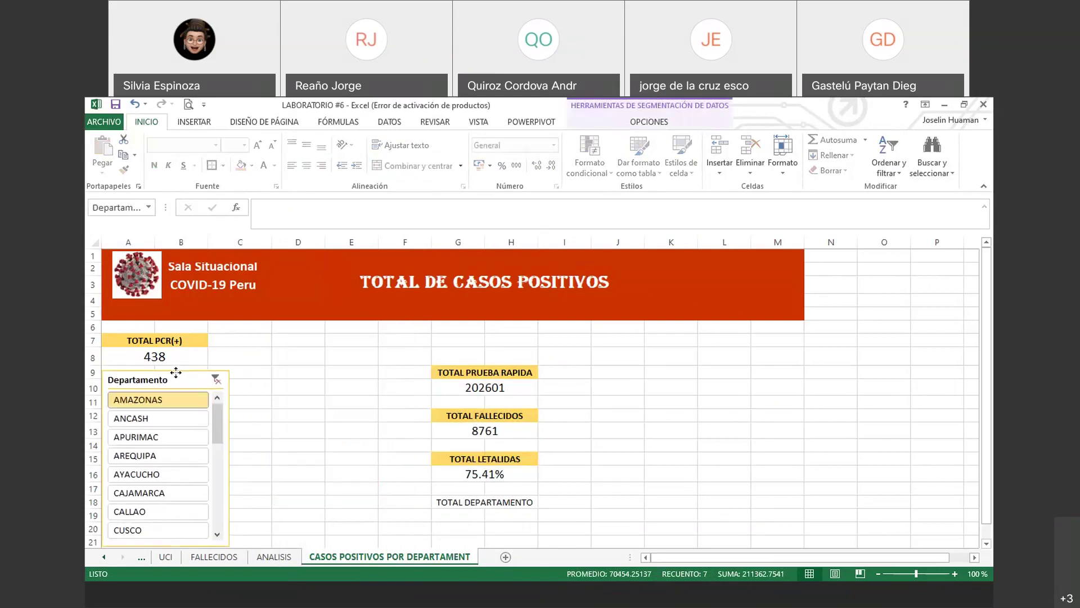
- Line up TOTAL PRUEBA RAPIDA, TOTAL FALLECIDOS, TOTAL LETALIDAS and TOTAL DEPARTAMENTO along row 7 at D7, G7, J7 and M7
{"action": "left_click_drag", "start_coordinate": [462, 372], "coordinate": [319, 341]}
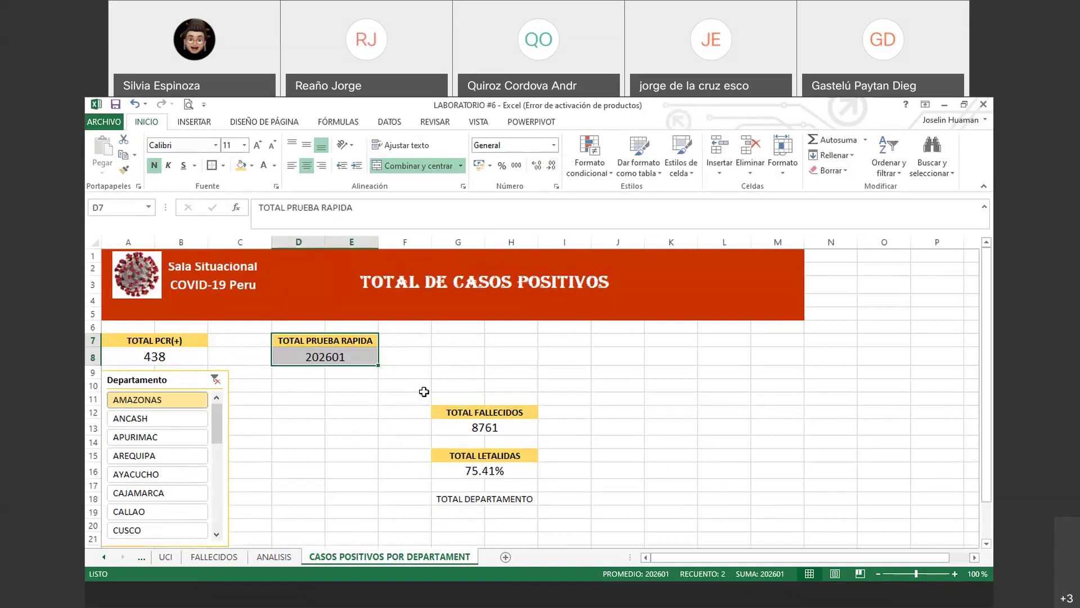
{"action": "left_click", "coordinate": [407, 402]}
{"action": "left_click_drag", "start_coordinate": [484, 415], "coordinate": [472, 345]}
{"action": "left_click_drag", "start_coordinate": [458, 450], "coordinate": [465, 469]}
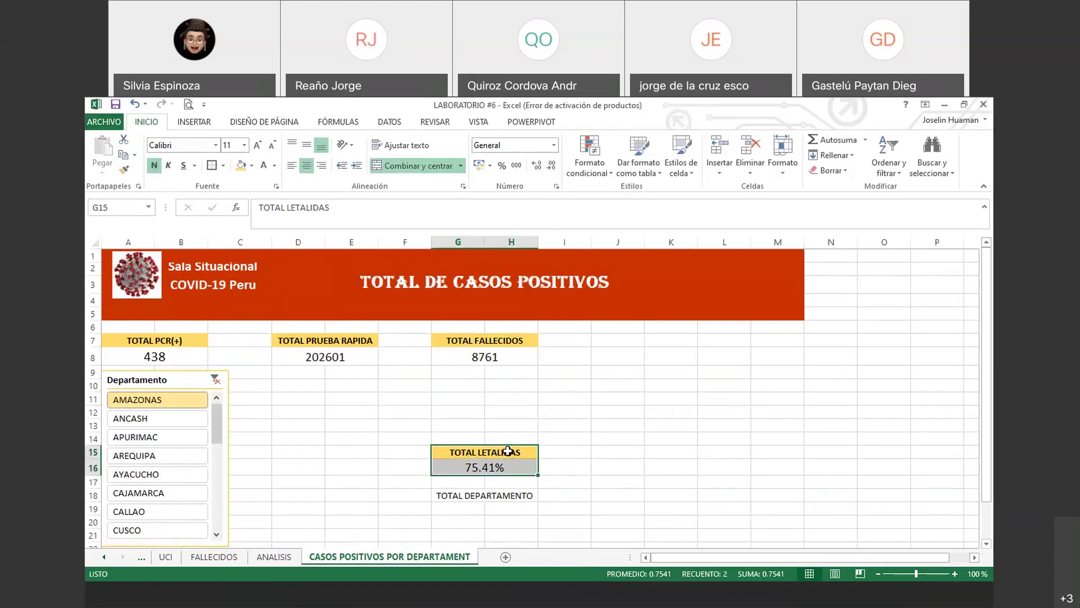
{"action": "left_click_drag", "start_coordinate": [509, 446], "coordinate": [670, 341]}
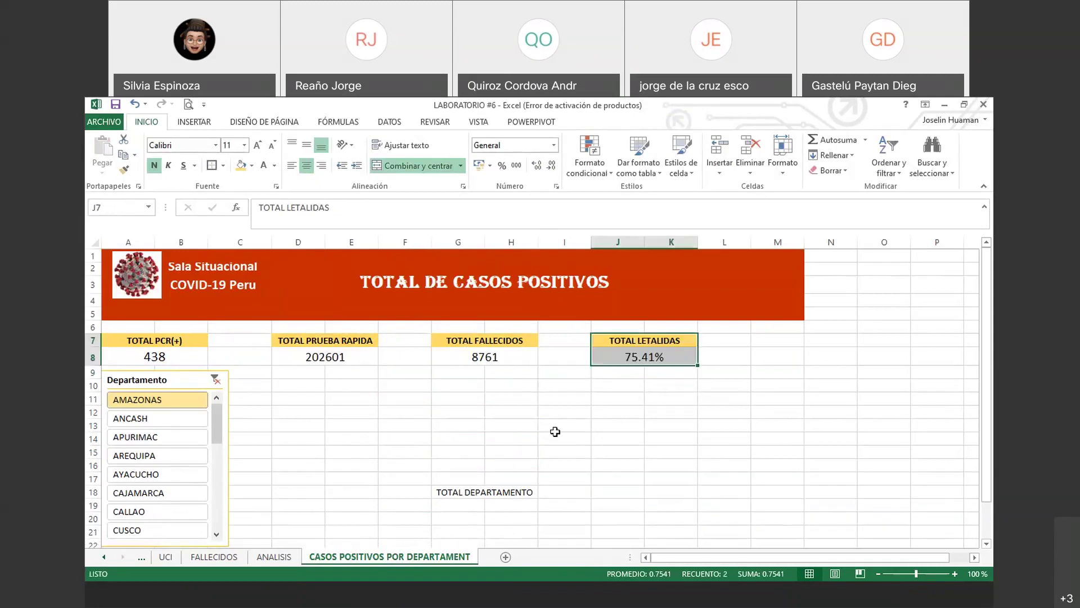
{"action": "left_click", "coordinate": [486, 493]}
{"action": "left_click_drag", "start_coordinate": [486, 495], "coordinate": [811, 338]}
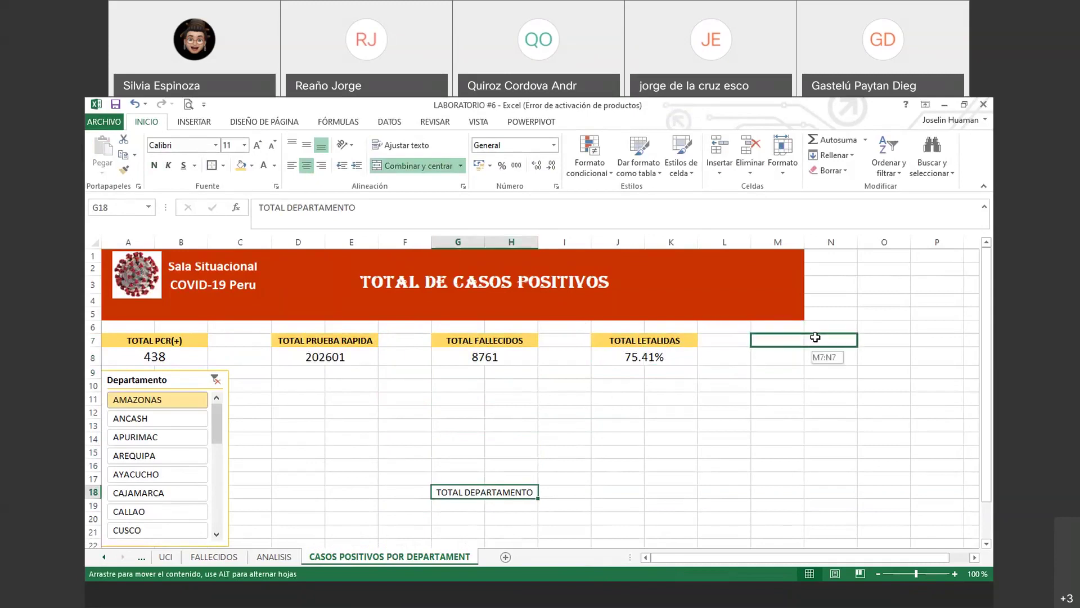
{"action": "left_click", "coordinate": [712, 392]}
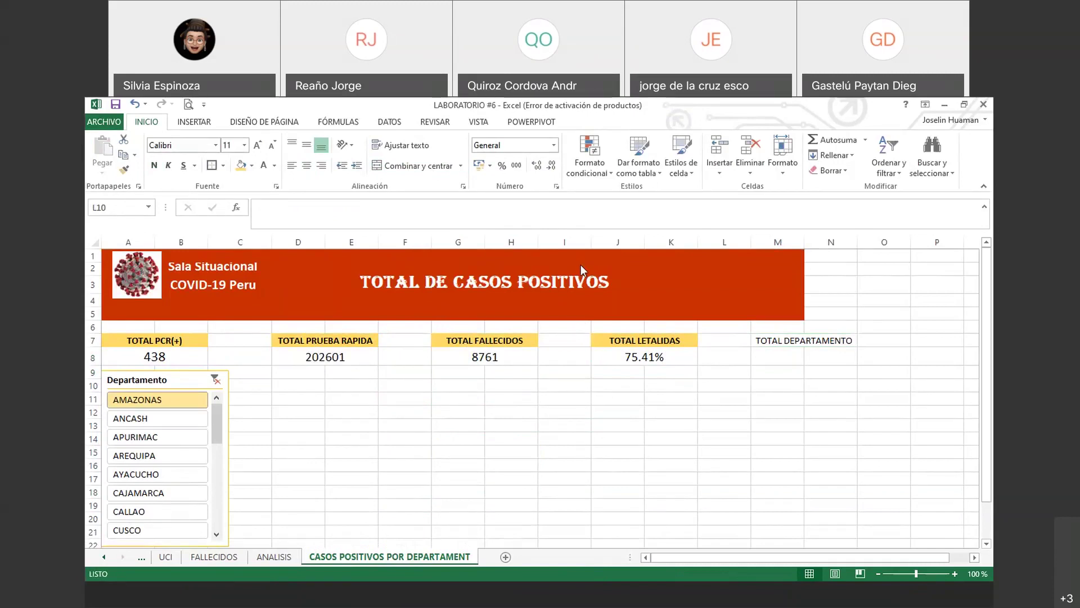
- Change the banner title in E3 to TOTAL DE CASOS POR DEPARTAMENTO
{"action": "left_click", "coordinate": [588, 281]}
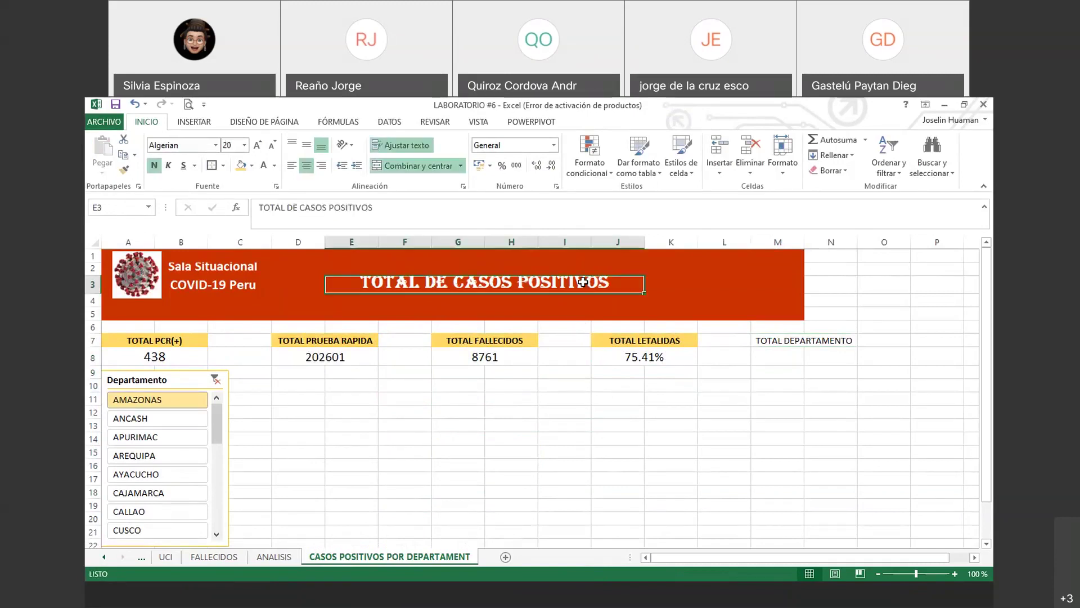
{"action": "left_click", "coordinate": [383, 207]}
{"action": "key", "text": "BackSpace"}
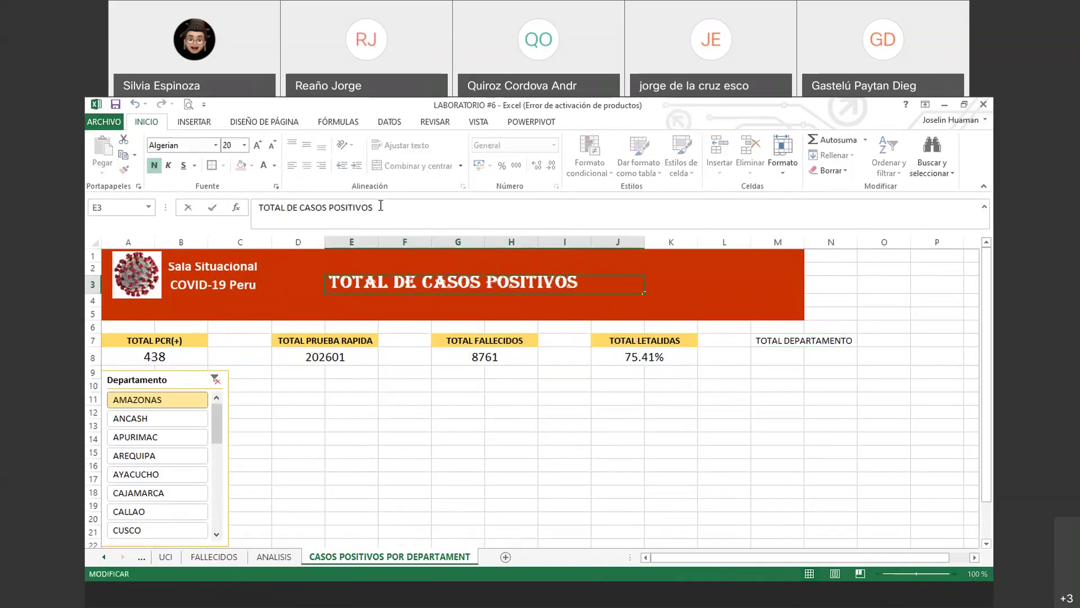
{"action": "key", "text": "BackSpace"}
{"action": "key", "text": "BackSpace"}
{"action": "key", "text": "BackSpace"}
{"action": "key", "text": "BackSpace"}
{"action": "key", "text": "BackSpace"}
{"action": "key", "text": "BackSpace"}
{"action": "type", "text": "R DEPART"}
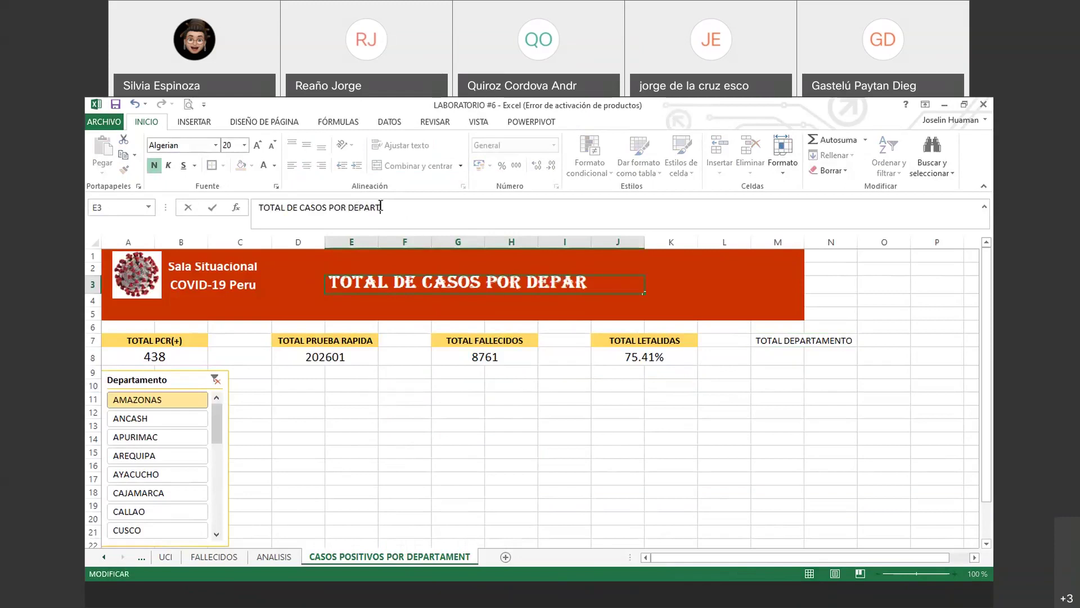
{"action": "type", "text": "AMENTO"}
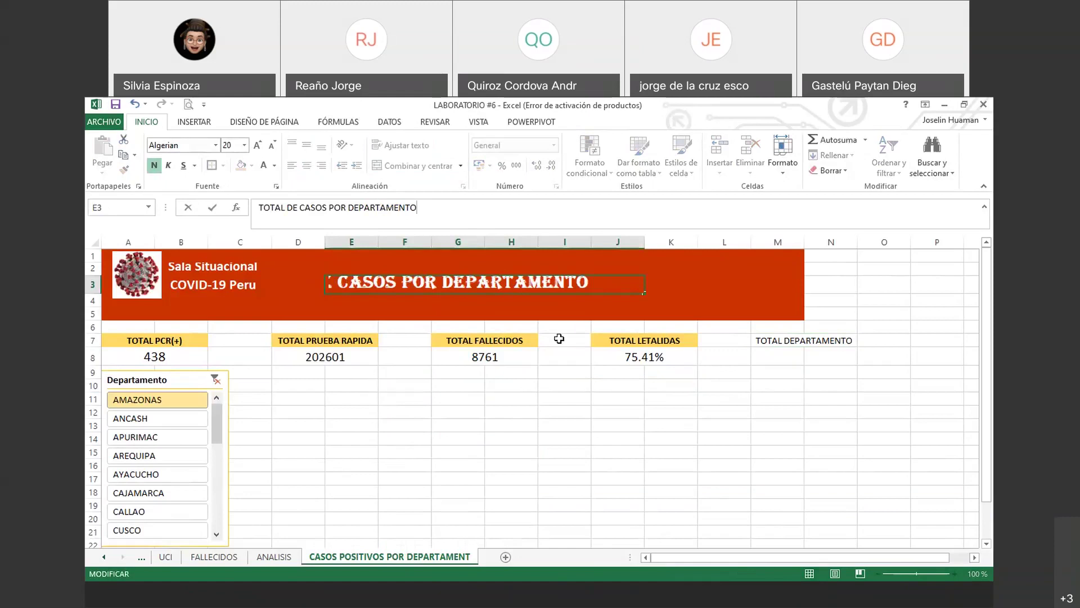
{"action": "left_click", "coordinate": [658, 481]}
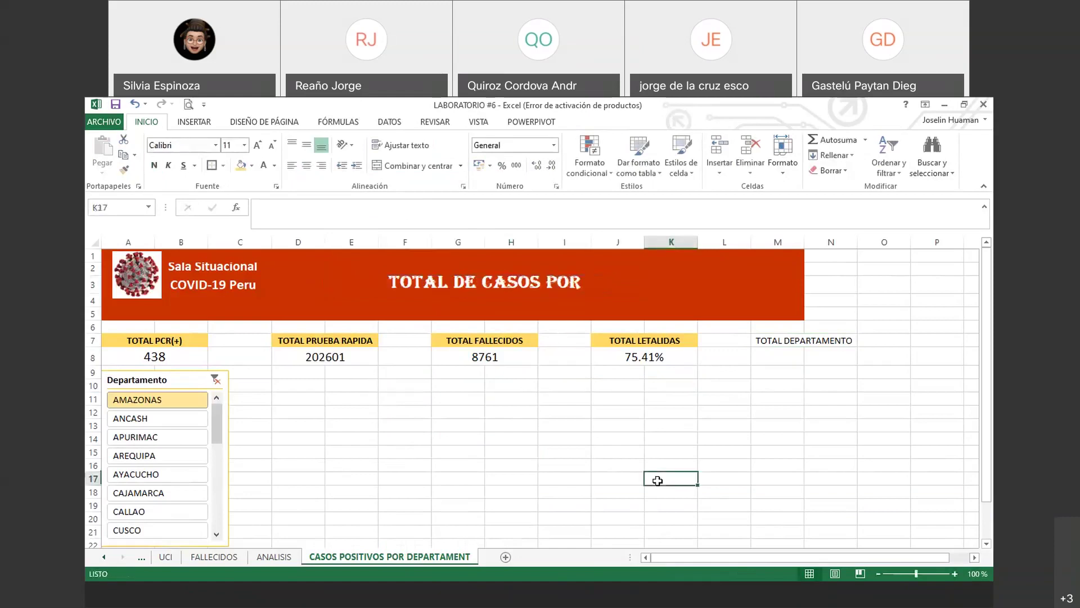
- Widen the banner title's merged cell to E3:L3 so the full title fits on one line
{"action": "left_click", "coordinate": [560, 281]}
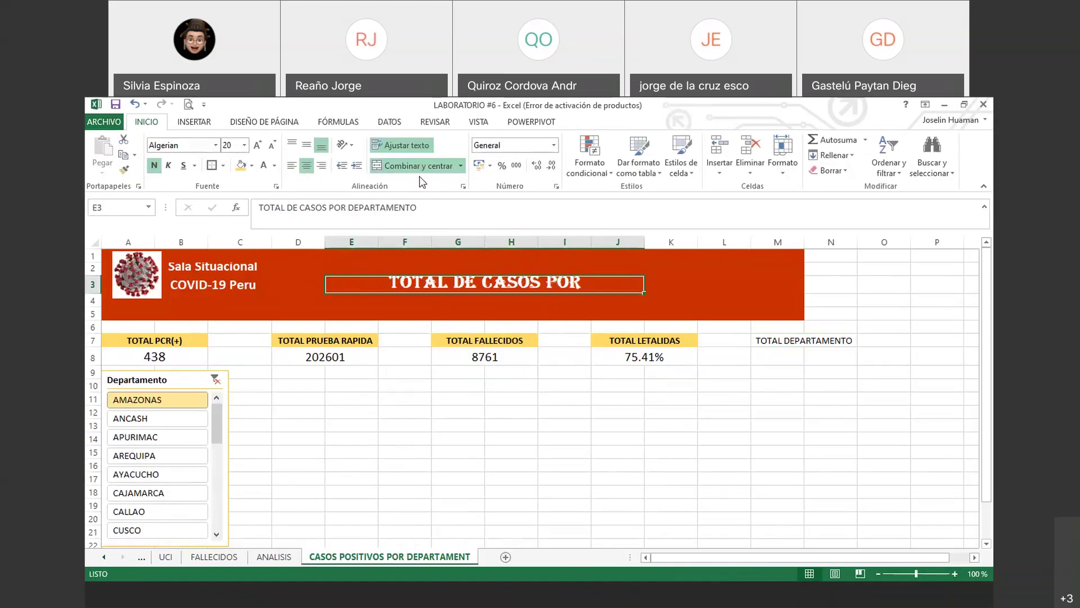
{"action": "left_click", "coordinate": [587, 384]}
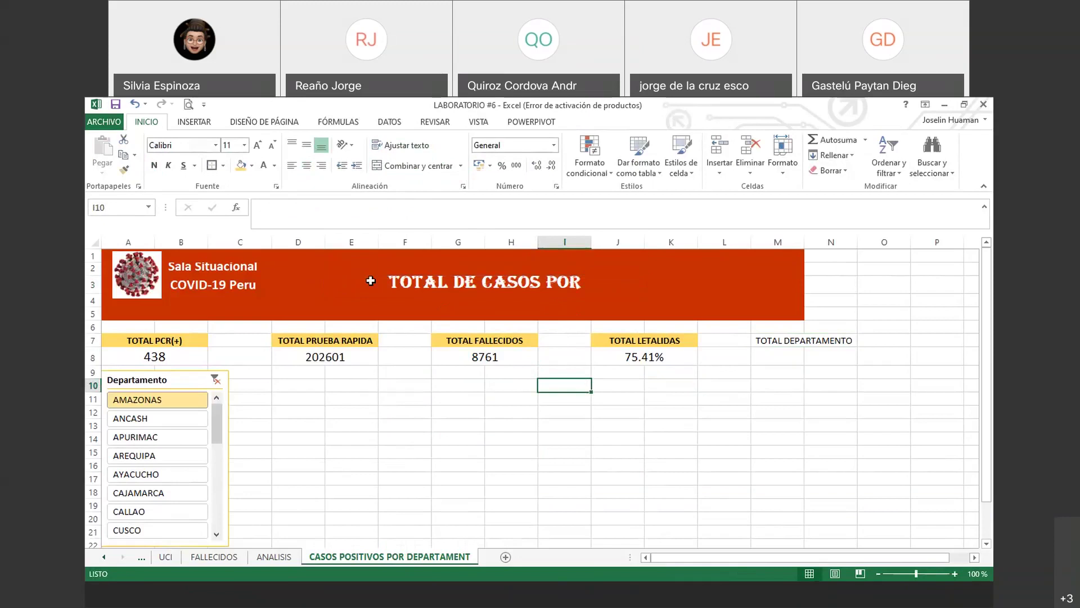
{"action": "left_click", "coordinate": [345, 282]}
{"action": "left_click_drag", "start_coordinate": [663, 308], "coordinate": [726, 284]}
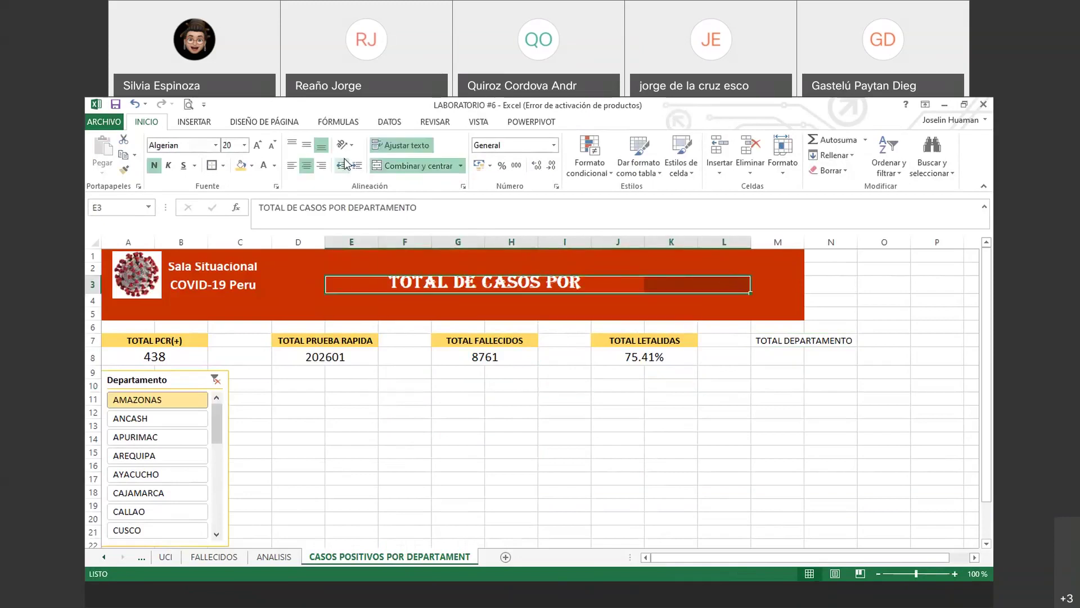
{"action": "left_click", "coordinate": [414, 165]}
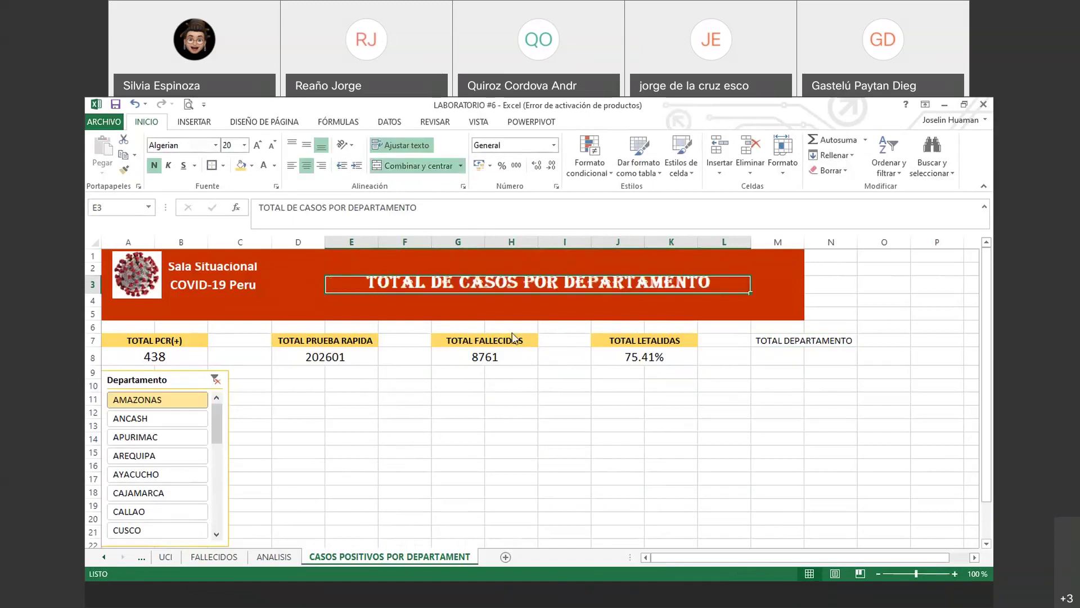
{"action": "left_click", "coordinate": [619, 440]}
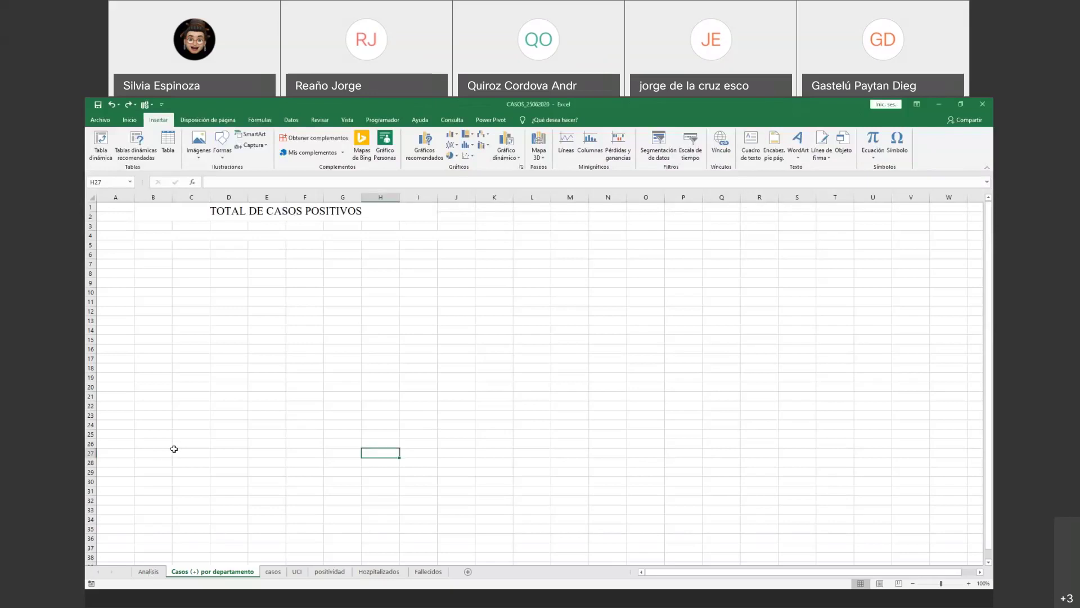
- On the Analisis sheet of CASOS_25062020, move the Paseos de Mapas 3D note off the pivot tables to the empty area around column J
{"action": "left_click", "coordinate": [148, 571]}
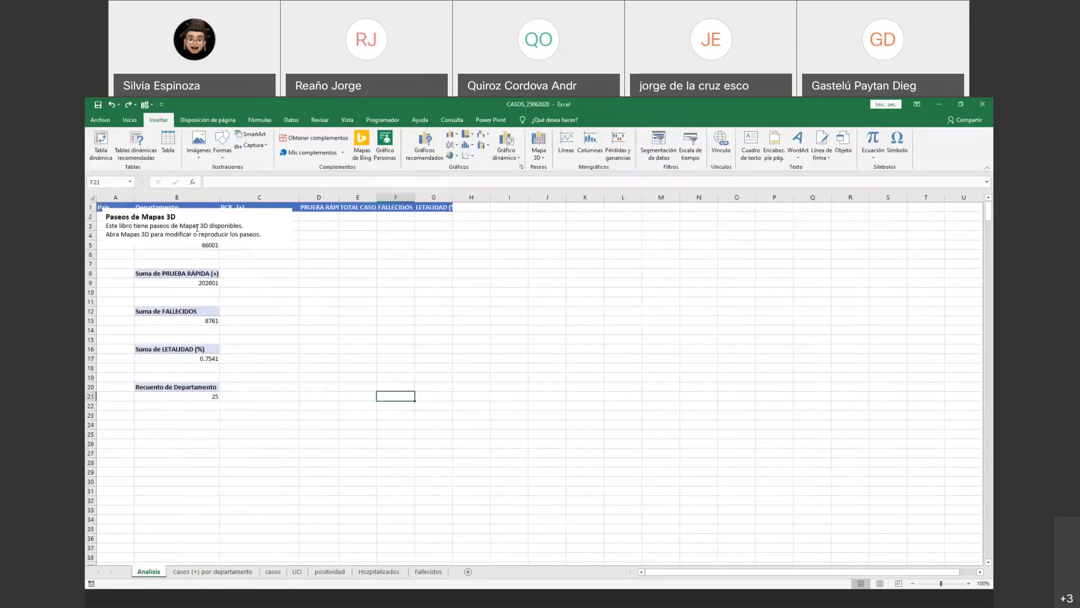
{"action": "triple_click", "coordinate": [244, 220]}
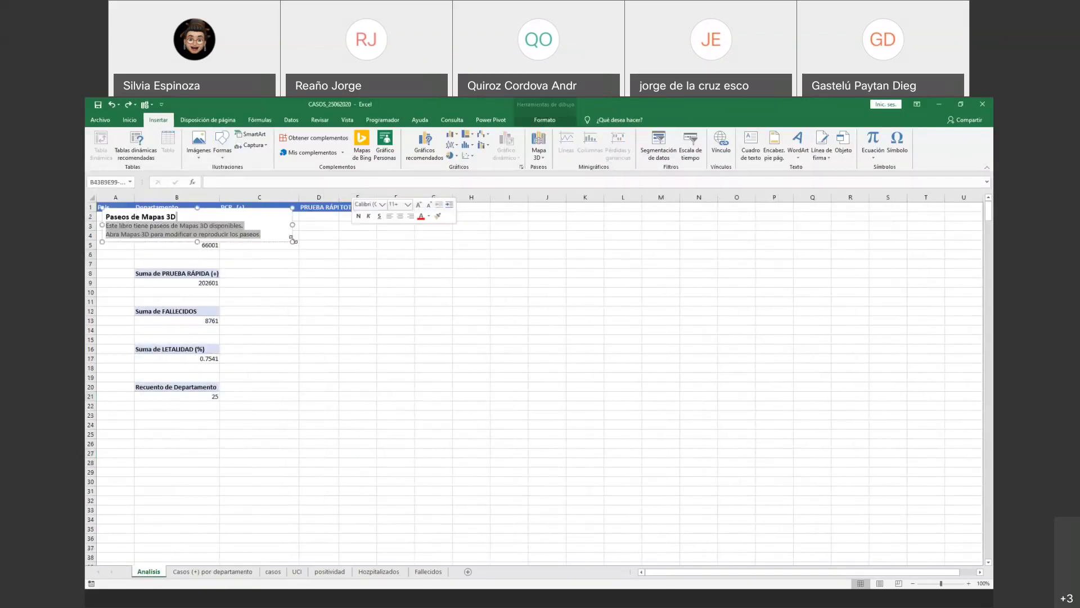
{"action": "left_click_drag", "start_coordinate": [286, 242], "coordinate": [711, 238]}
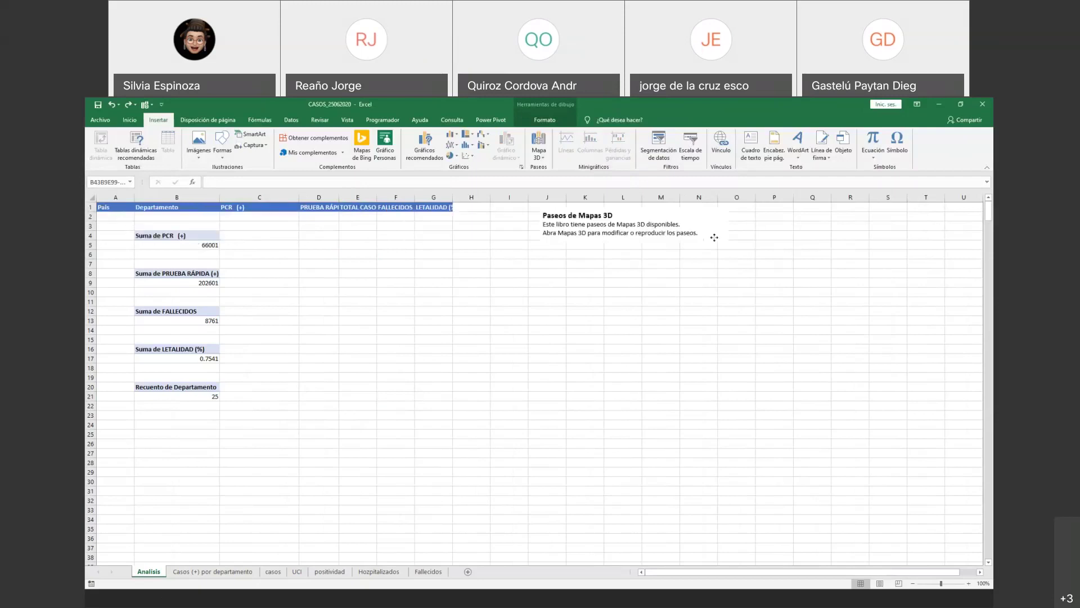
{"action": "left_click", "coordinate": [336, 377]}
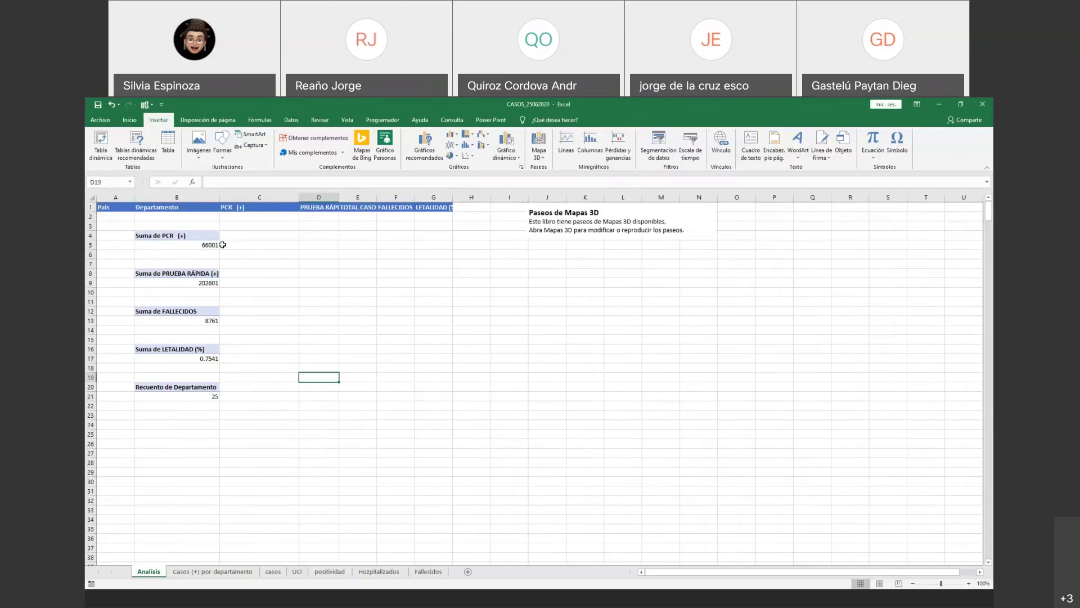
- Switch to the browser and examine the Resumen page of the MINSA Sala Situacional dashboard
{"action": "left_click", "coordinate": [168, 235]}
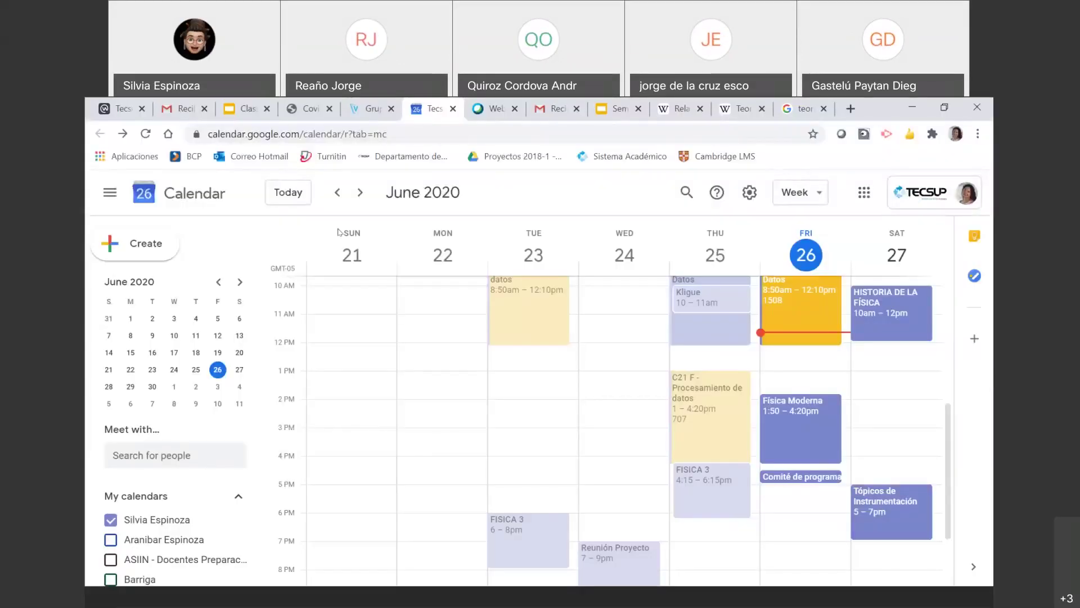
{"action": "left_click", "coordinate": [314, 107]}
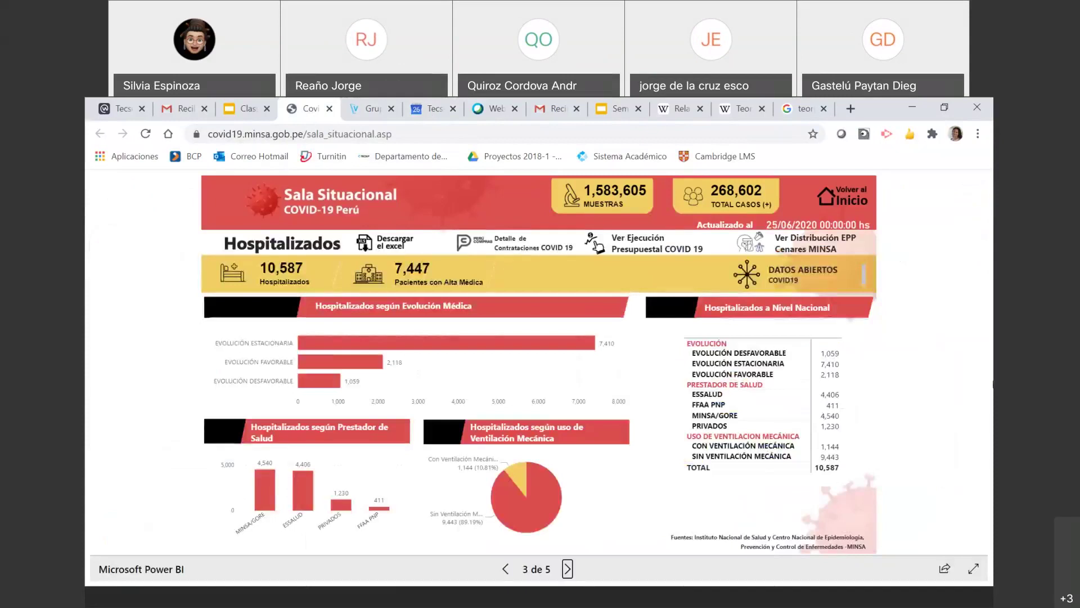
{"action": "double_click", "coordinate": [505, 568]}
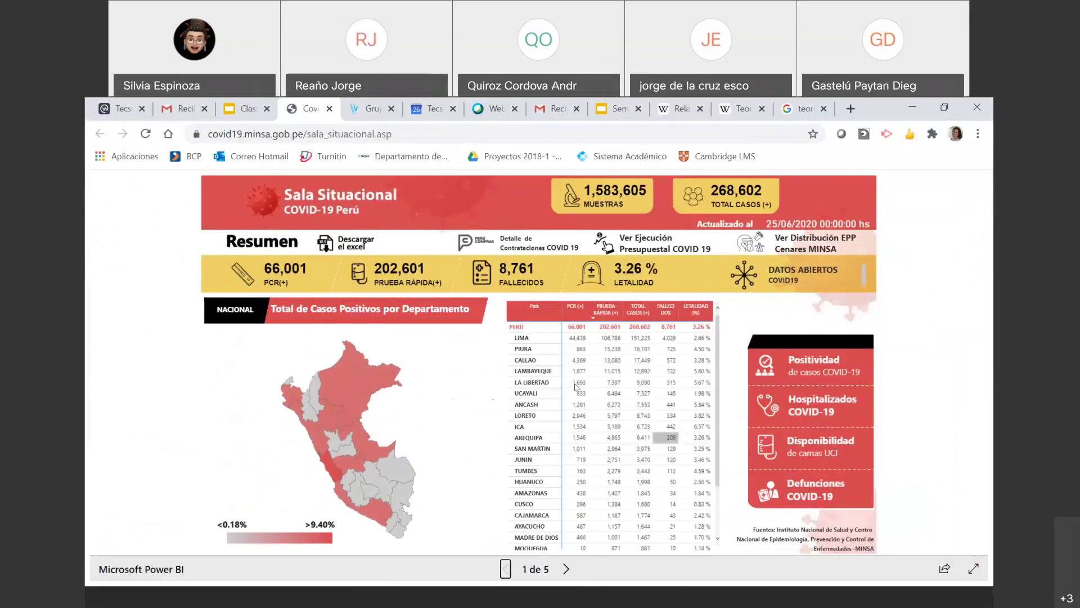
{"action": "left_click", "coordinate": [534, 387]}
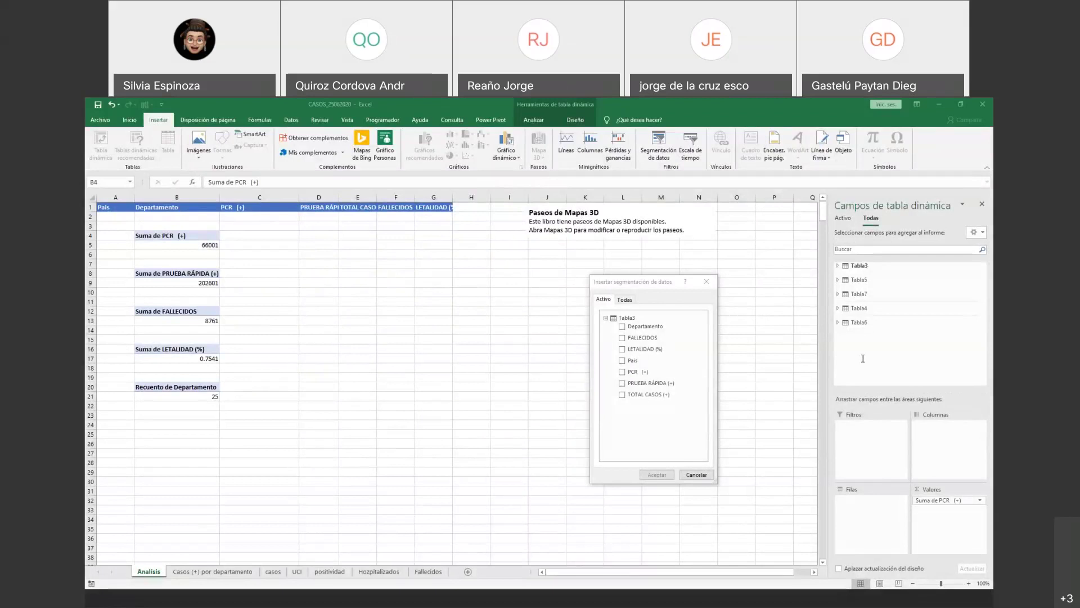
- In Excel, insert a Departamento slicer for the Suma de PCR (+) pivot table
{"action": "left_click_drag", "start_coordinate": [642, 281], "coordinate": [450, 256]}
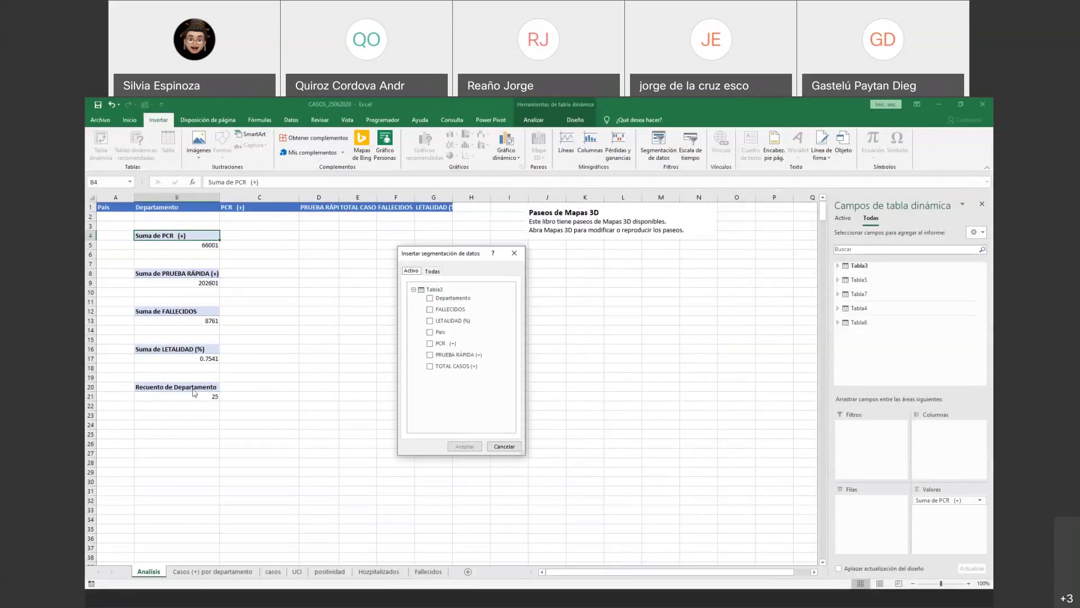
{"action": "left_click", "coordinate": [430, 299]}
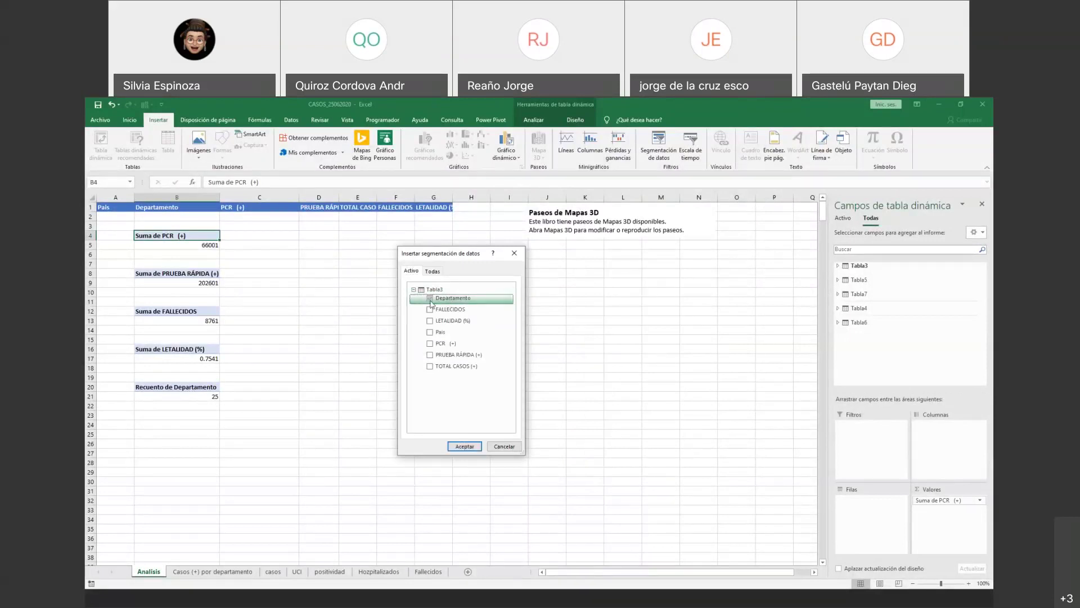
{"action": "left_click", "coordinate": [464, 447]}
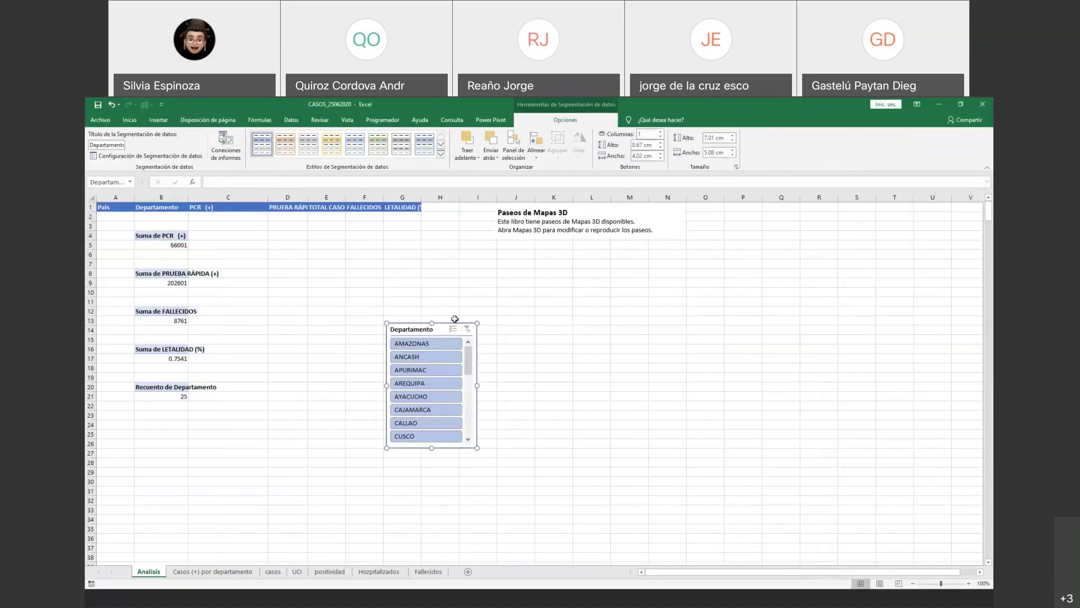
- Test the Departamento slicer with departments from AMAZONAS to CALLAO, leave it on ANCASH, and place it beside the PCR (+) pivot table
{"action": "left_click", "coordinate": [439, 348]}
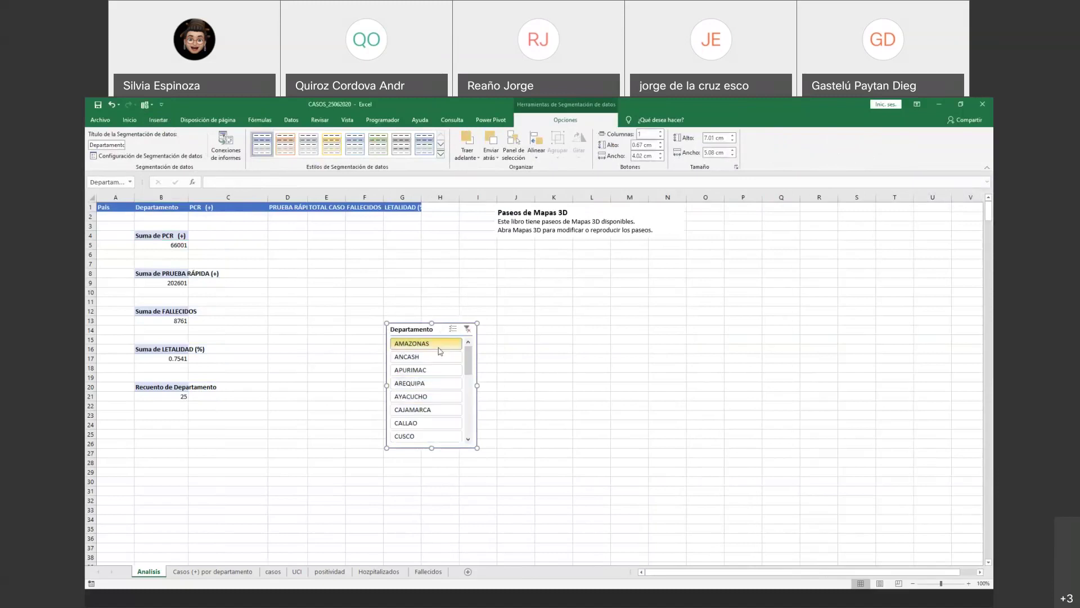
{"action": "left_click", "coordinate": [439, 356]}
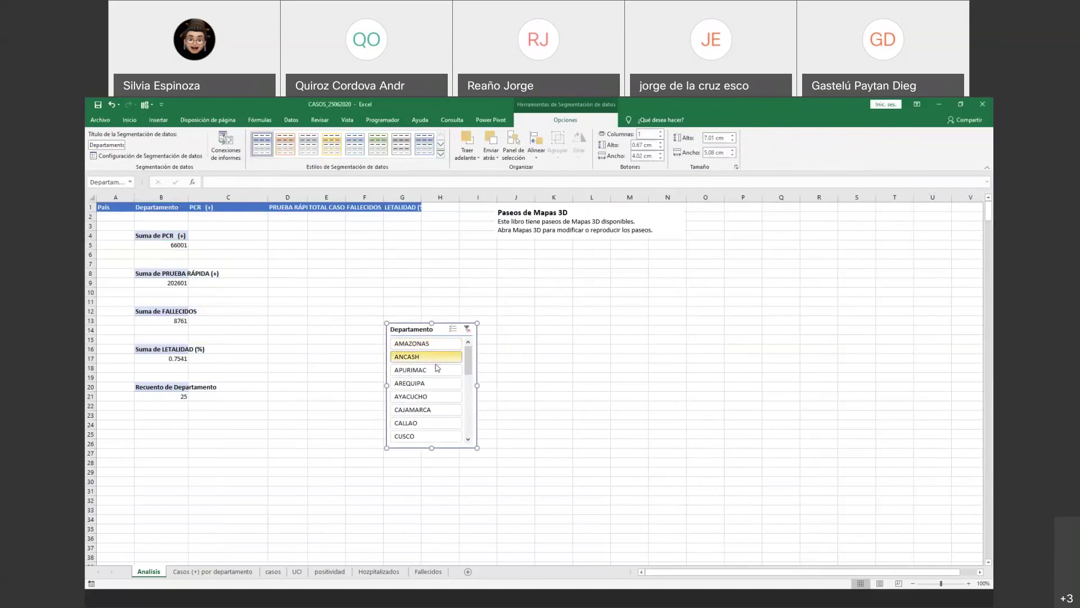
{"action": "left_click", "coordinate": [436, 370]}
{"action": "left_click", "coordinate": [436, 383]}
{"action": "left_click", "coordinate": [434, 396]}
{"action": "left_click", "coordinate": [435, 409]}
{"action": "left_click", "coordinate": [434, 423]}
{"action": "left_click", "coordinate": [436, 383]}
{"action": "left_click", "coordinate": [437, 357]}
{"action": "left_click_drag", "start_coordinate": [443, 331], "coordinate": [365, 238]}
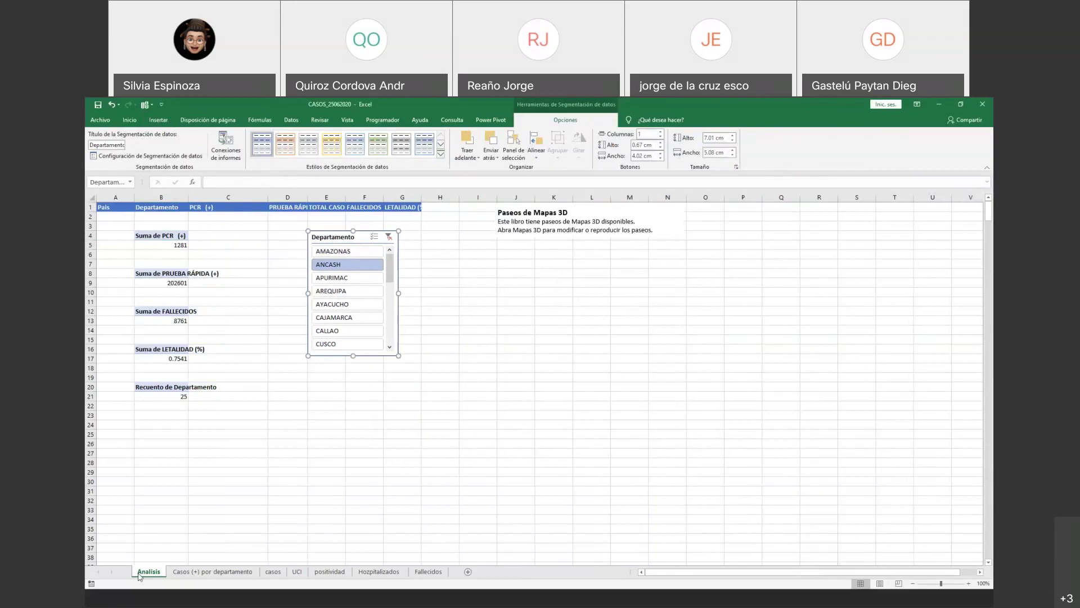
- Move the Departamento slicer on the Analisis sheet down to about row 12
{"action": "key", "text": "ctrl+Page_Down"}
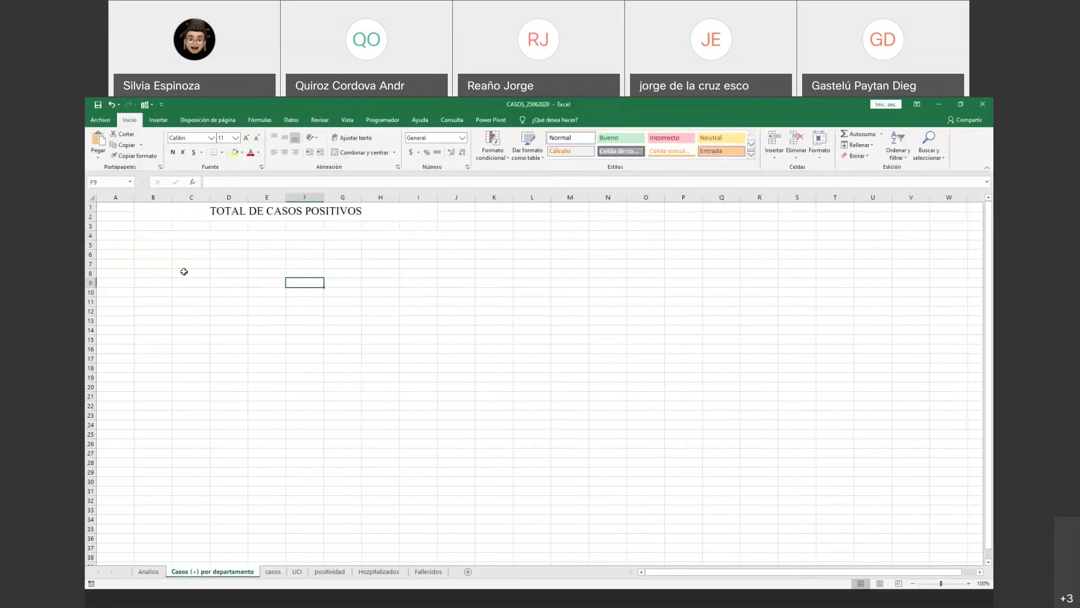
{"action": "left_click", "coordinate": [161, 272]}
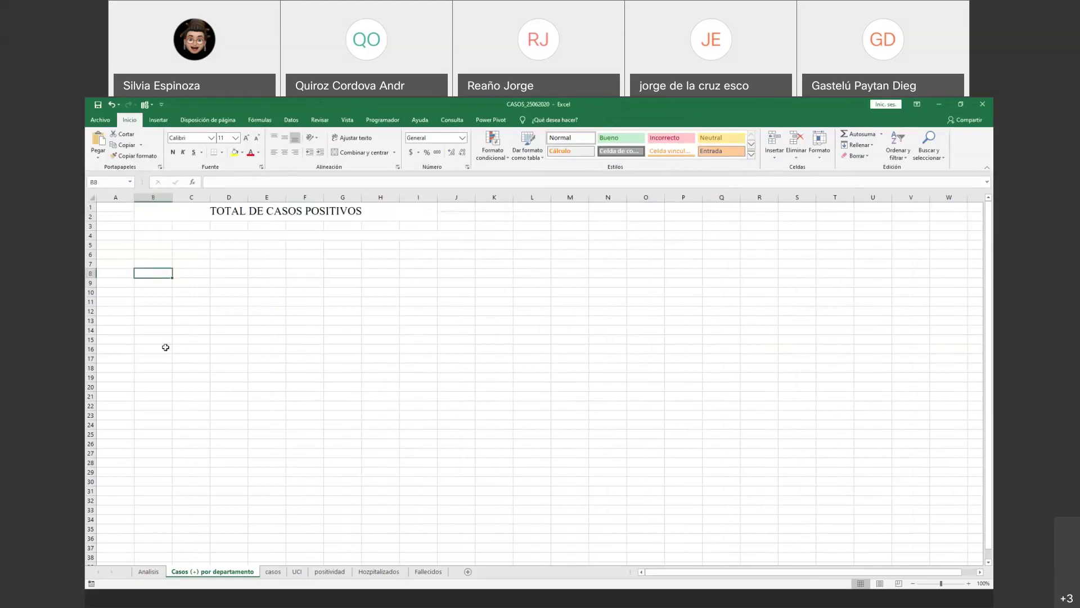
{"action": "left_click", "coordinate": [148, 572]}
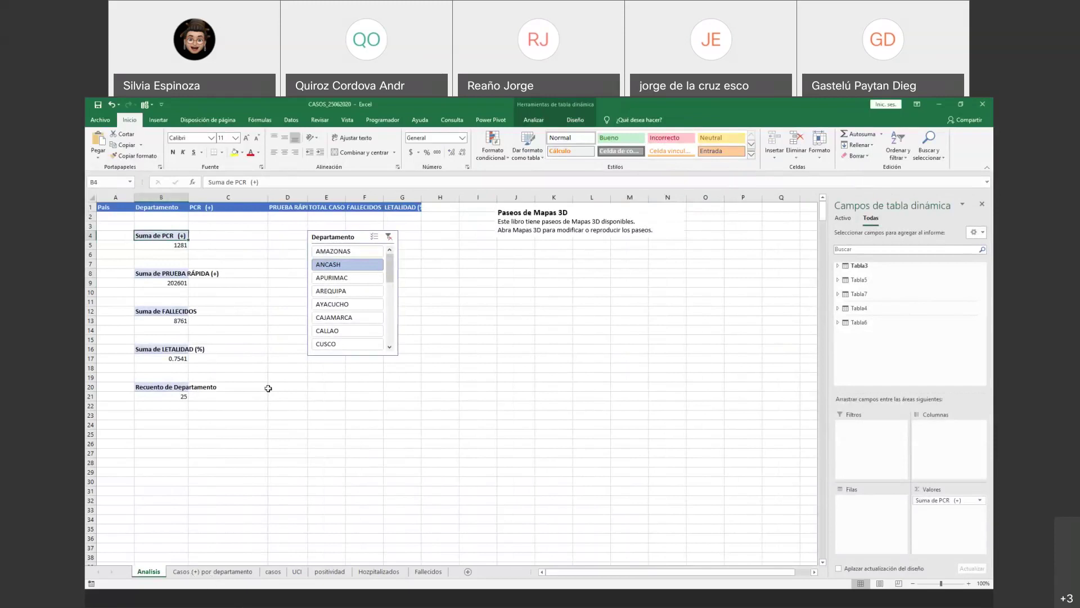
{"action": "left_click", "coordinate": [212, 571]}
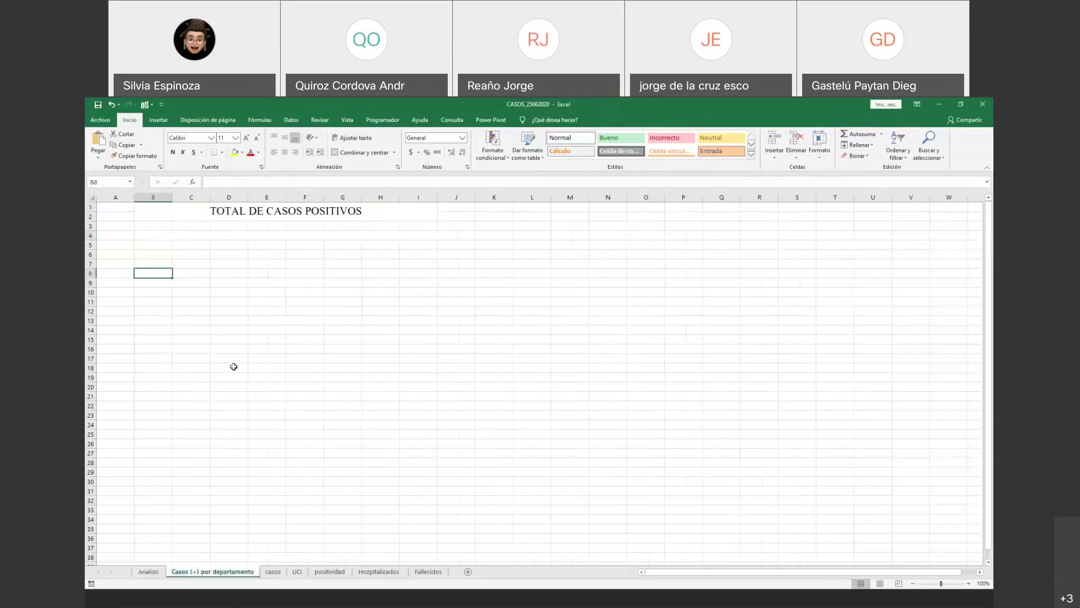
{"action": "left_click", "coordinate": [145, 571]}
{"action": "left_click_drag", "start_coordinate": [333, 235], "coordinate": [339, 323]}
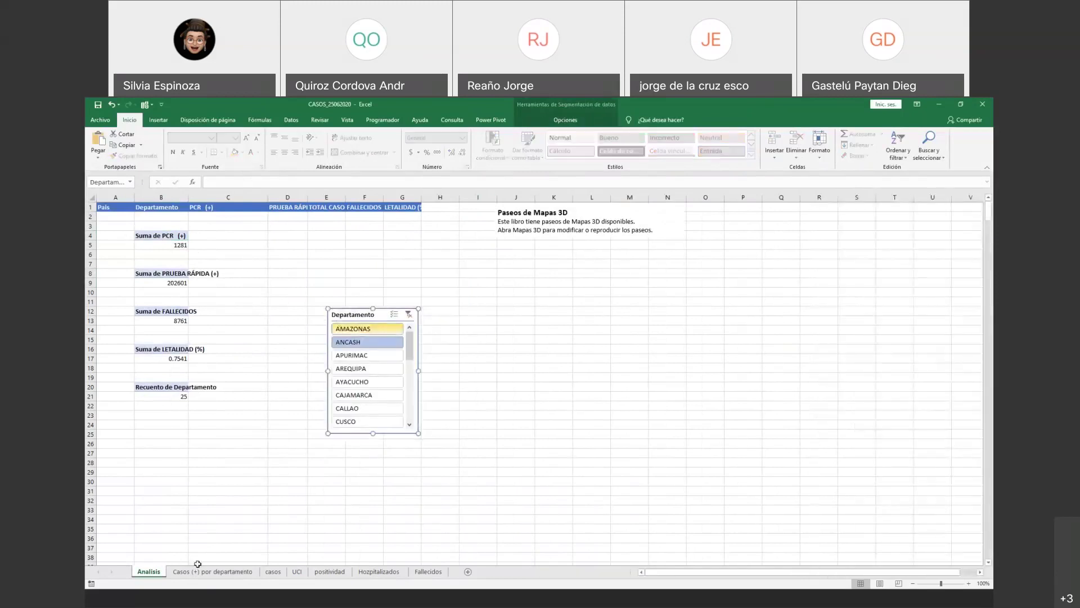
- Add the label PCR(+) at B6 of the Casos (+) por departamento sheet, merged and centred across B6:C6
{"action": "left_click", "coordinate": [212, 571]}
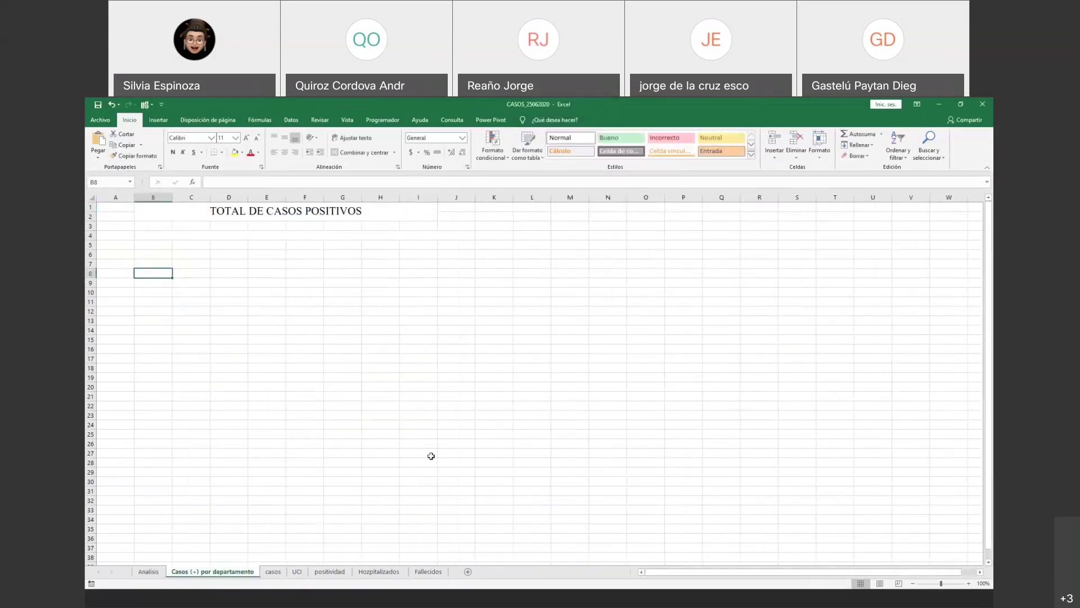
{"action": "left_click", "coordinate": [149, 571]}
{"action": "left_click", "coordinate": [212, 571]}
{"action": "left_click_drag", "start_coordinate": [160, 255], "coordinate": [162, 256]}
{"action": "left_click", "coordinate": [161, 572]}
{"action": "left_click", "coordinate": [212, 571]}
{"action": "left_click_drag", "start_coordinate": [159, 254], "coordinate": [198, 254]}
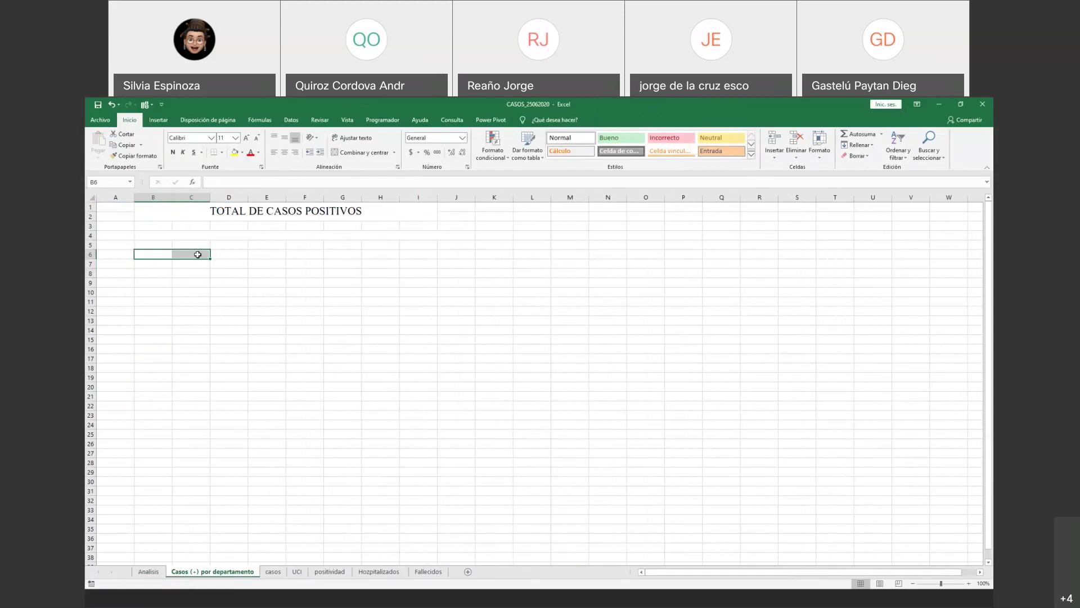
{"action": "type", "text": "PCR"}
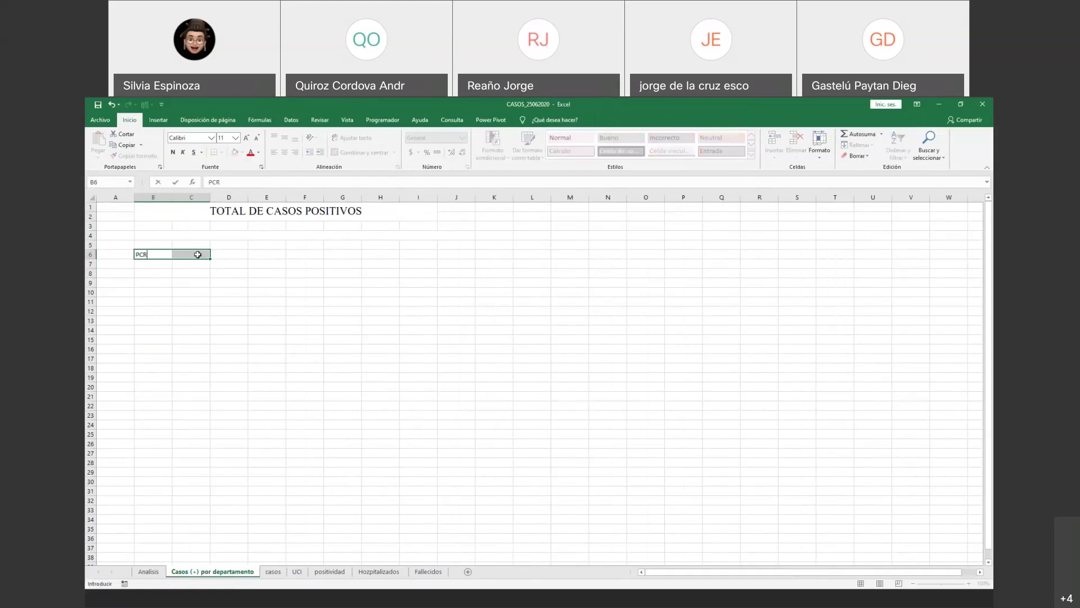
{"action": "type", "text": "(+)"}
{"action": "key", "text": "Return"}
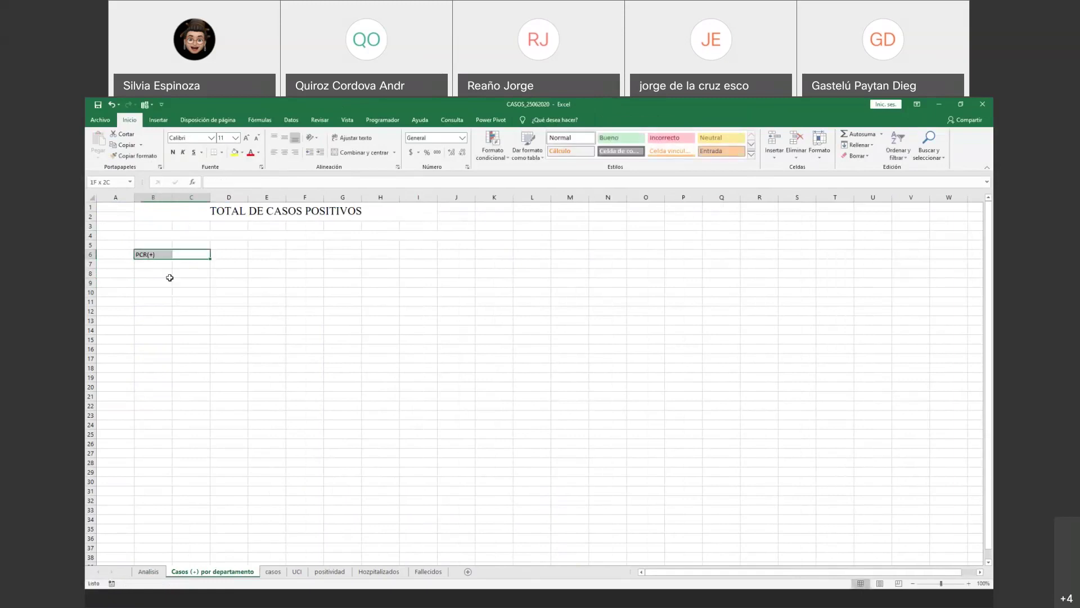
{"action": "left_click", "coordinate": [343, 153]}
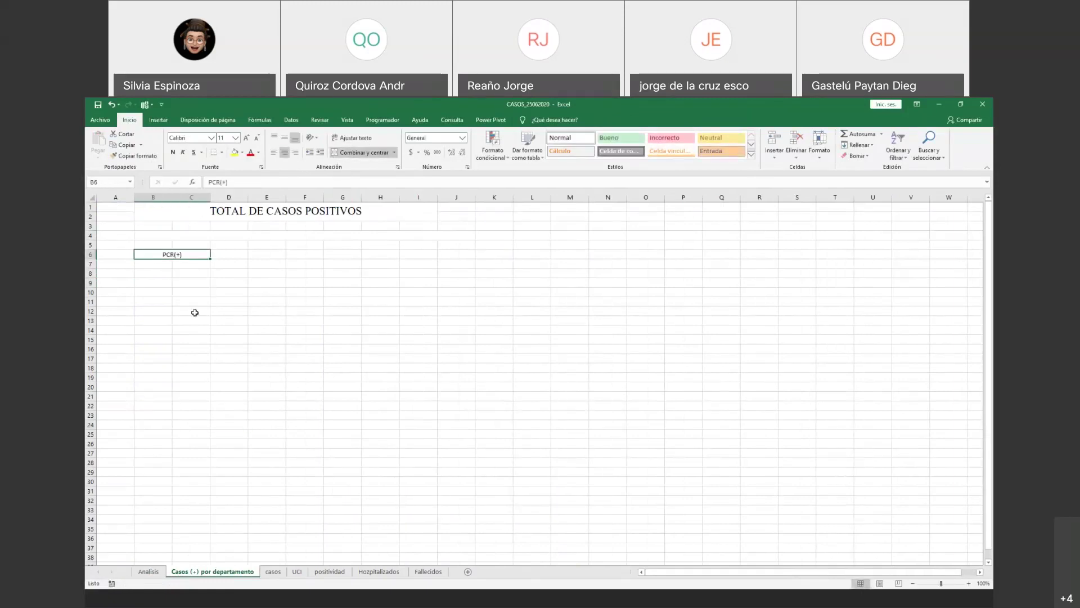
- Merge and centre cells B7:C8 beneath the PCR(+) label on the Casos (+) por departamento sheet
{"action": "key", "text": "Down"}
{"action": "left_click", "coordinate": [192, 264]}
{"action": "left_click", "coordinate": [192, 330]}
{"action": "left_click_drag", "start_coordinate": [191, 264], "coordinate": [159, 264]}
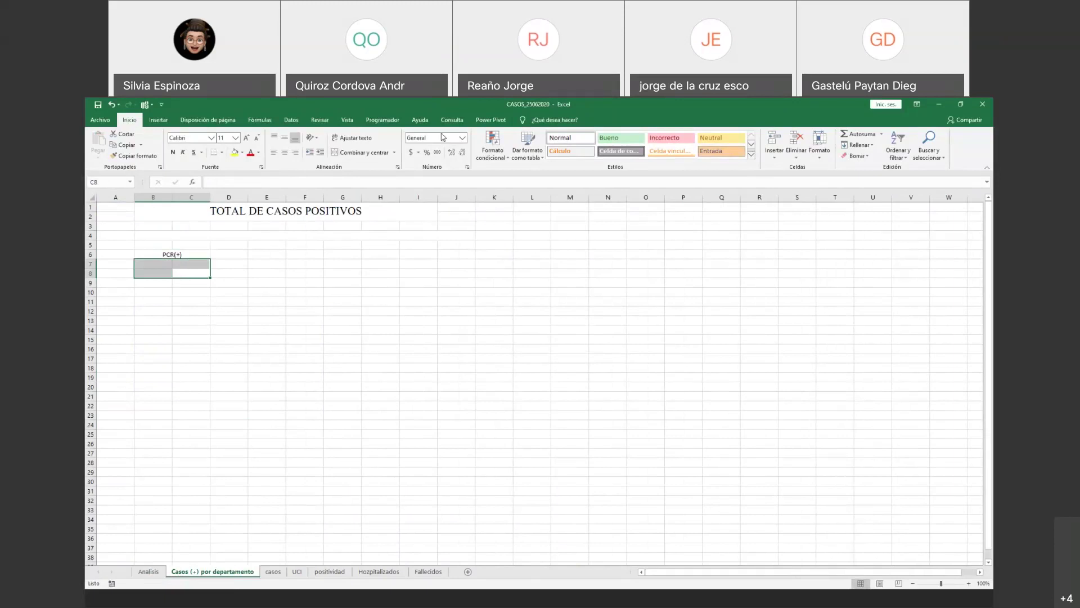
{"action": "left_click", "coordinate": [363, 152]}
{"action": "left_click", "coordinate": [161, 361]}
{"action": "left_click", "coordinate": [191, 272]}
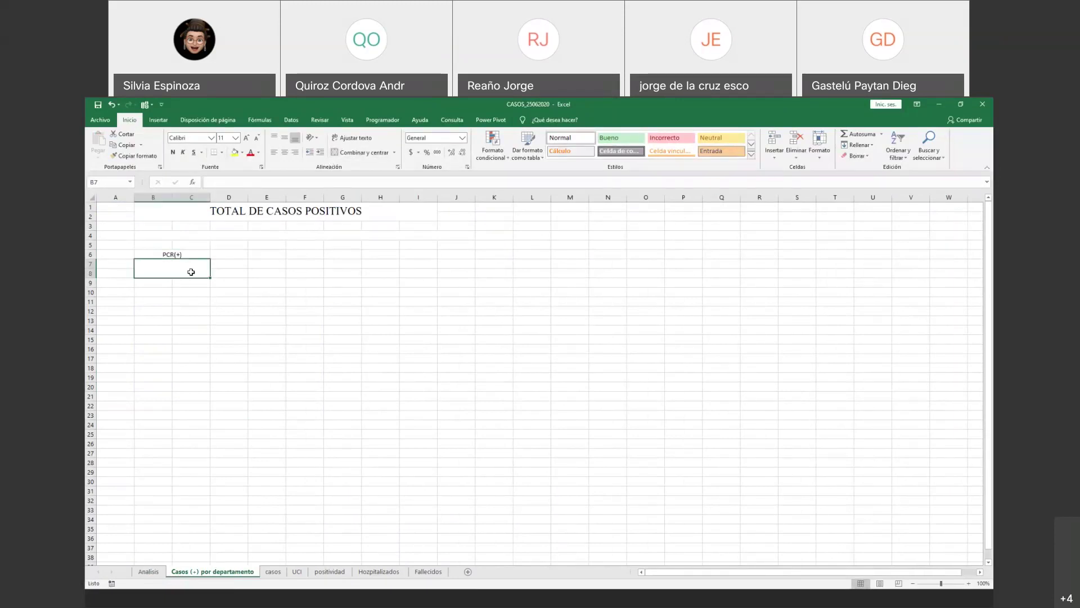
{"action": "left_click", "coordinate": [189, 255]}
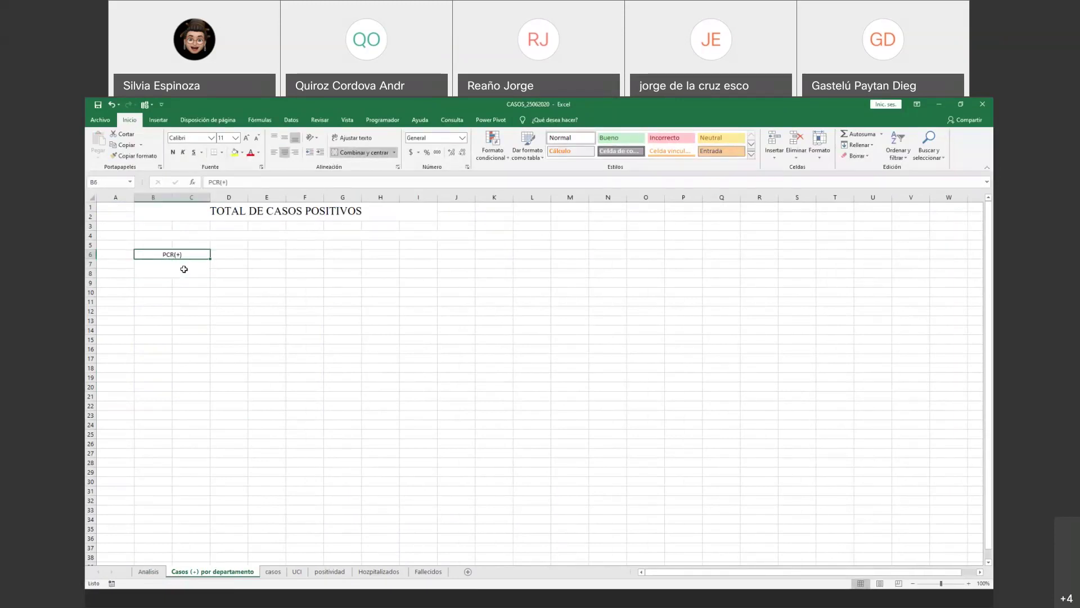
{"action": "key", "text": "Down"}
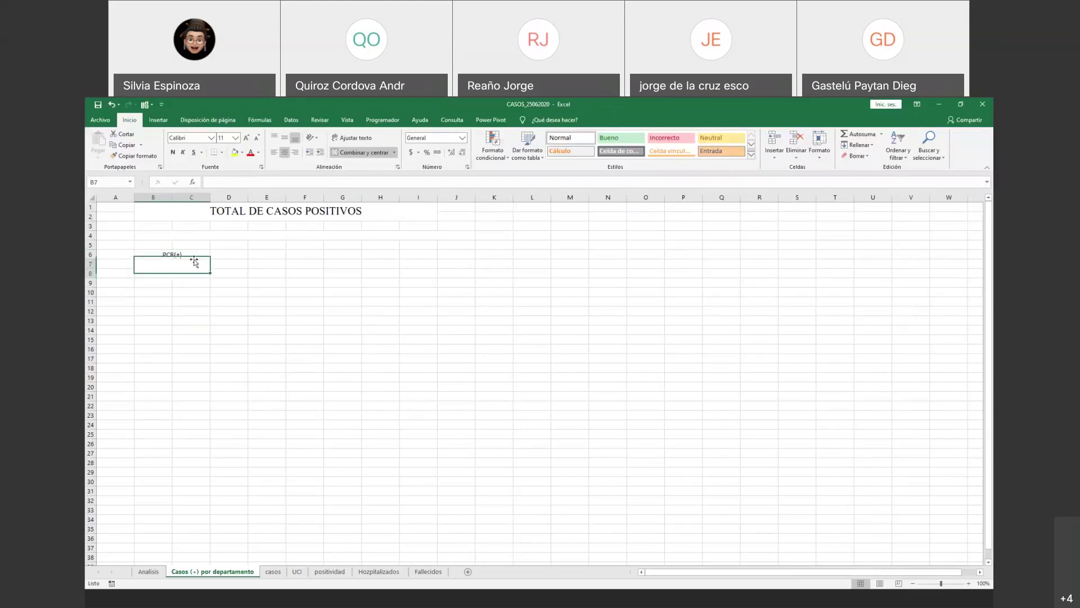
{"action": "left_click_drag", "start_coordinate": [152, 256], "coordinate": [193, 270]}
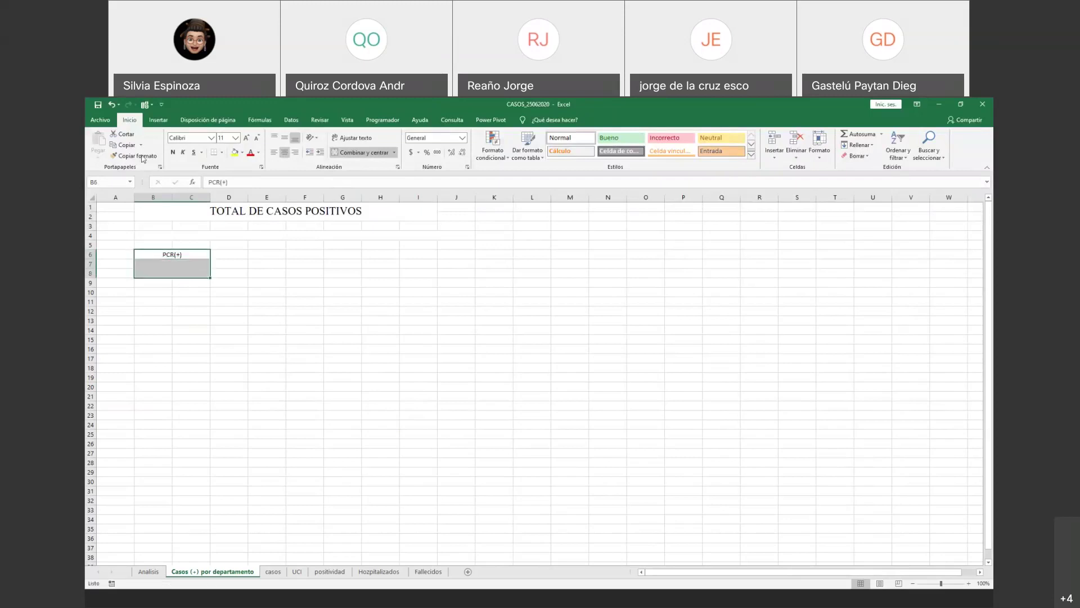
{"action": "left_click", "coordinate": [158, 121]}
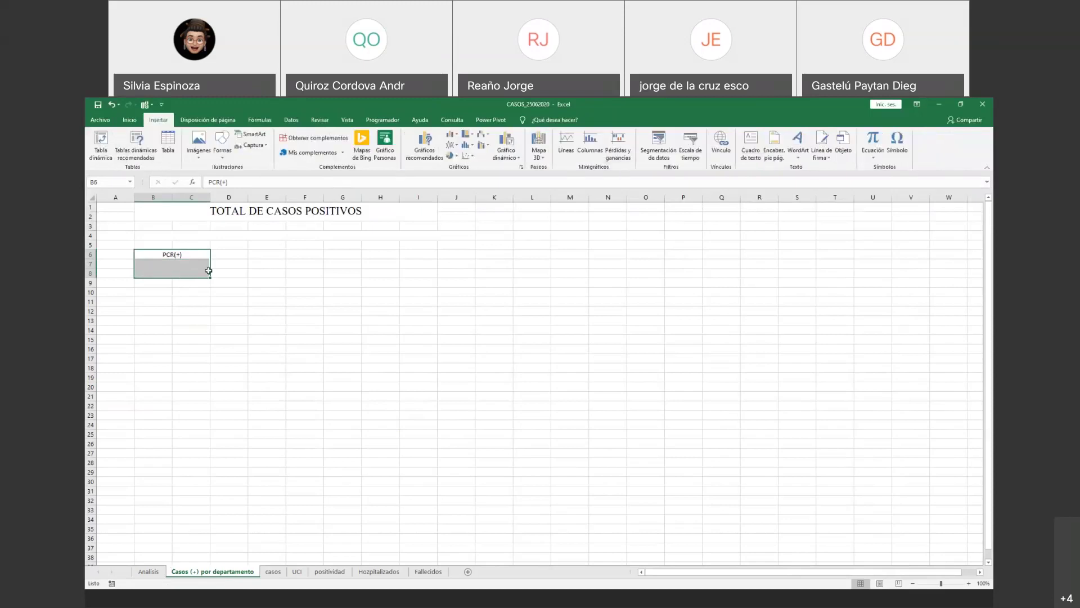
- Link merged cell B7 to the Suma de PCR (+) total in B5 of the Analisis sheet with an IMPORTARDATOSDINAMICOS formula
{"action": "left_click", "coordinate": [180, 270]}
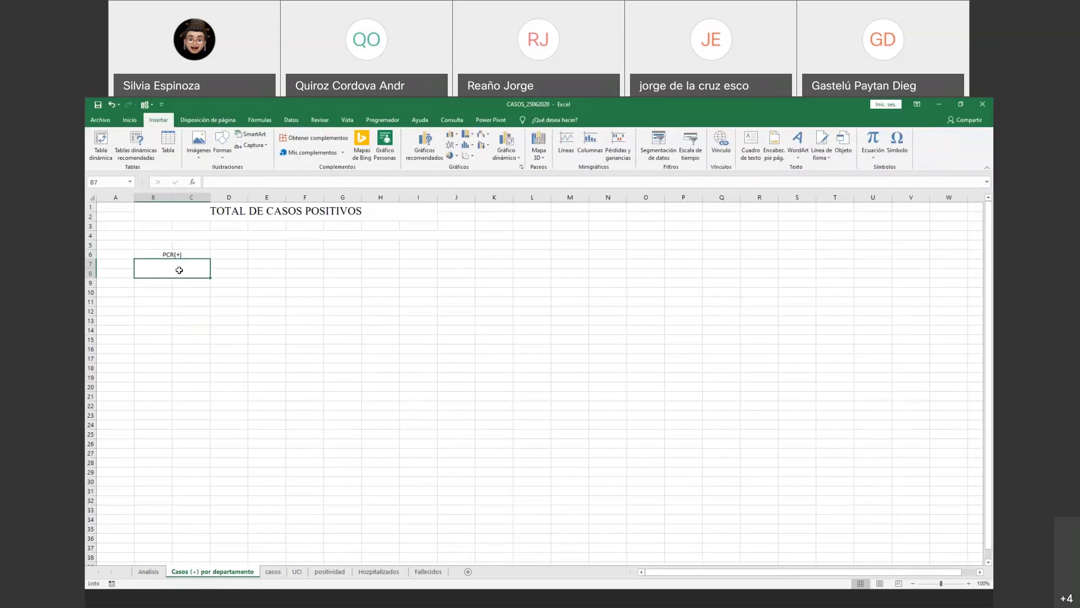
{"action": "right_click", "coordinate": [179, 270]}
{"action": "left_click", "coordinate": [166, 269]}
{"action": "left_click", "coordinate": [226, 181]}
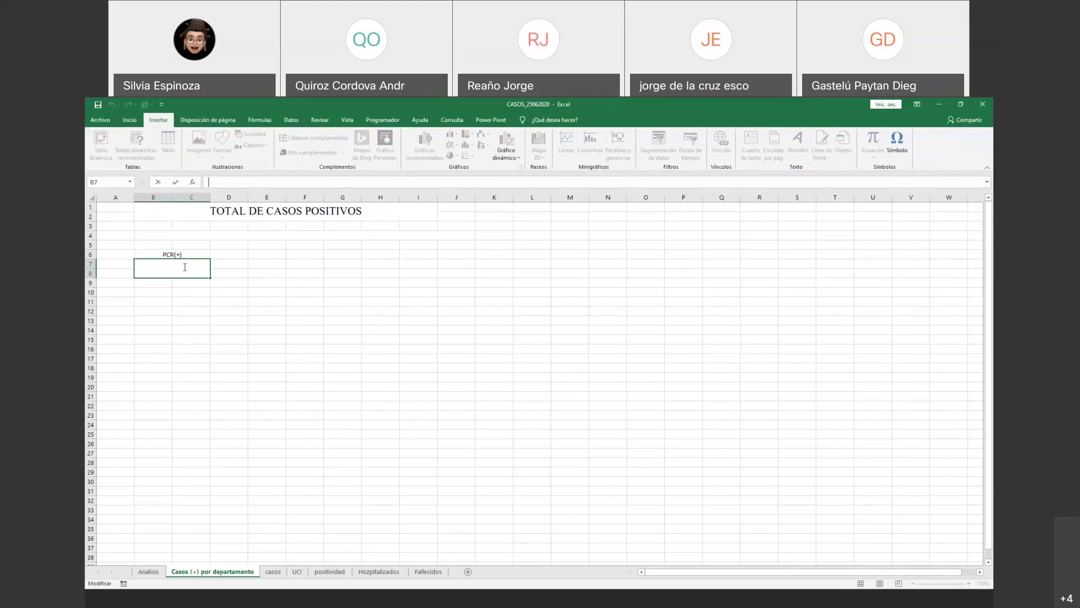
{"action": "type", "text": "="}
{"action": "left_click", "coordinate": [147, 571]}
{"action": "left_click", "coordinate": [171, 244]}
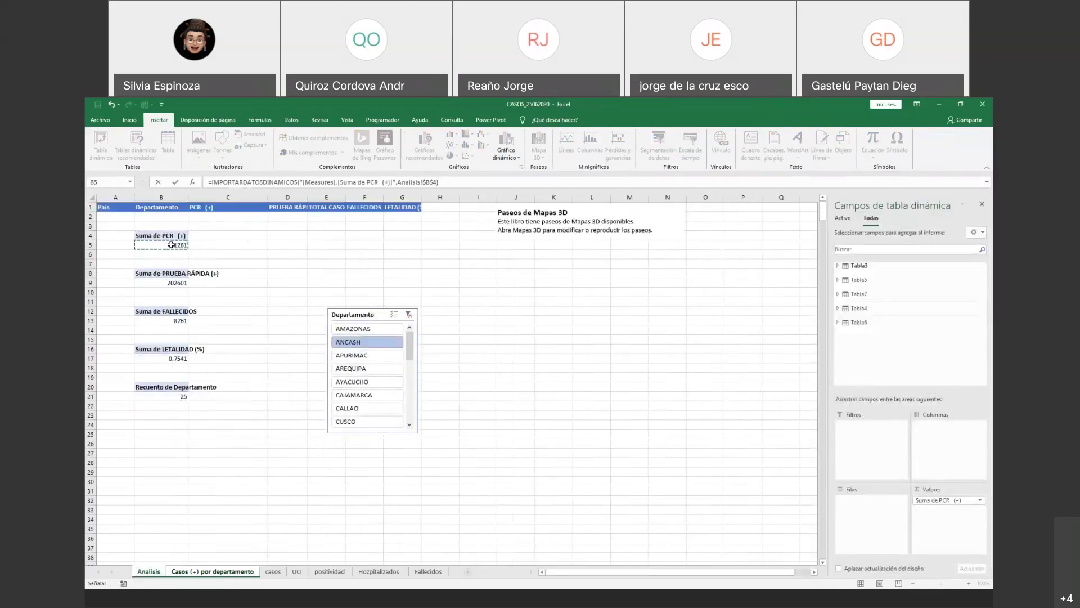
{"action": "key", "text": "Return"}
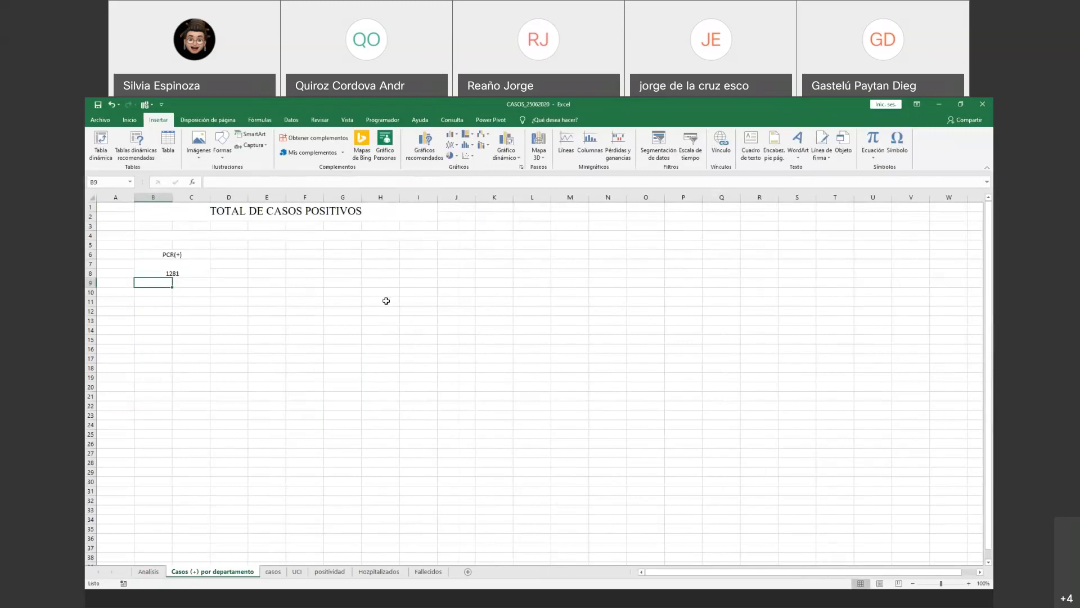
- Cut the Departamento slicer from the Analisis sheet after checking the linked PCR(+) block on the report sheet
{"action": "left_click", "coordinate": [205, 277]}
{"action": "left_click_drag", "start_coordinate": [159, 257], "coordinate": [159, 254]}
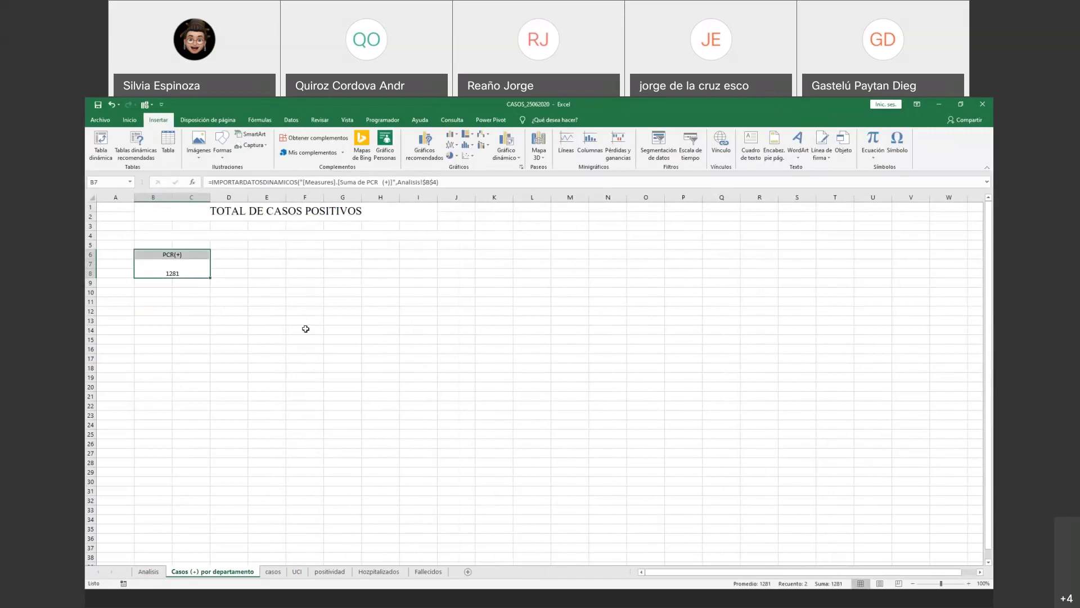
{"action": "left_click", "coordinate": [145, 572]}
{"action": "left_click", "coordinate": [395, 225]}
{"action": "right_click", "coordinate": [400, 230]}
{"action": "left_click", "coordinate": [419, 236]}
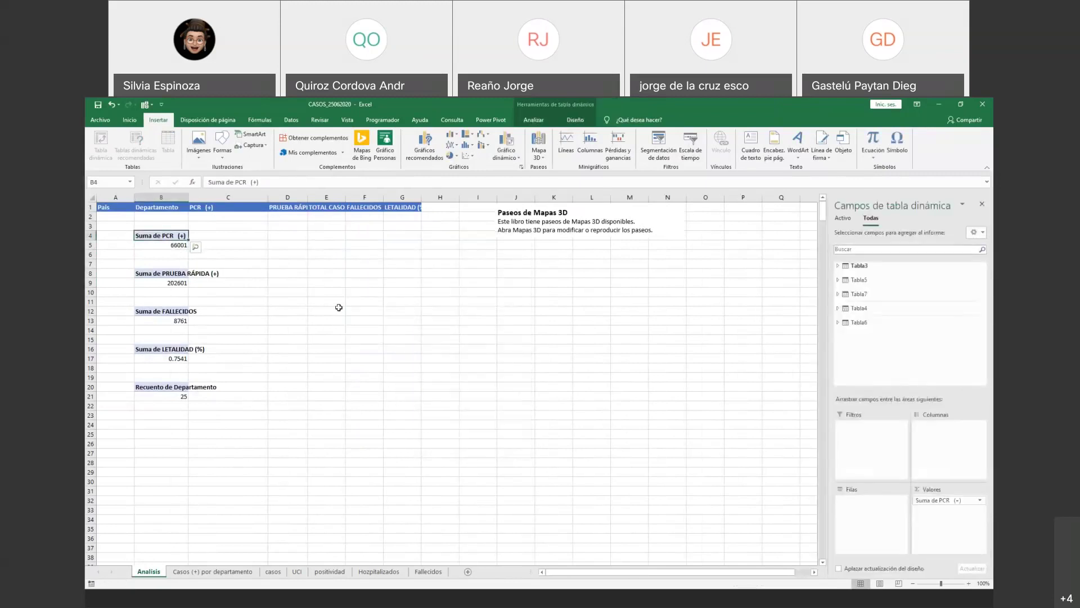
- Widen column B of the Analisis sheet to fit the pivot table headings
{"action": "left_click", "coordinate": [339, 308]}
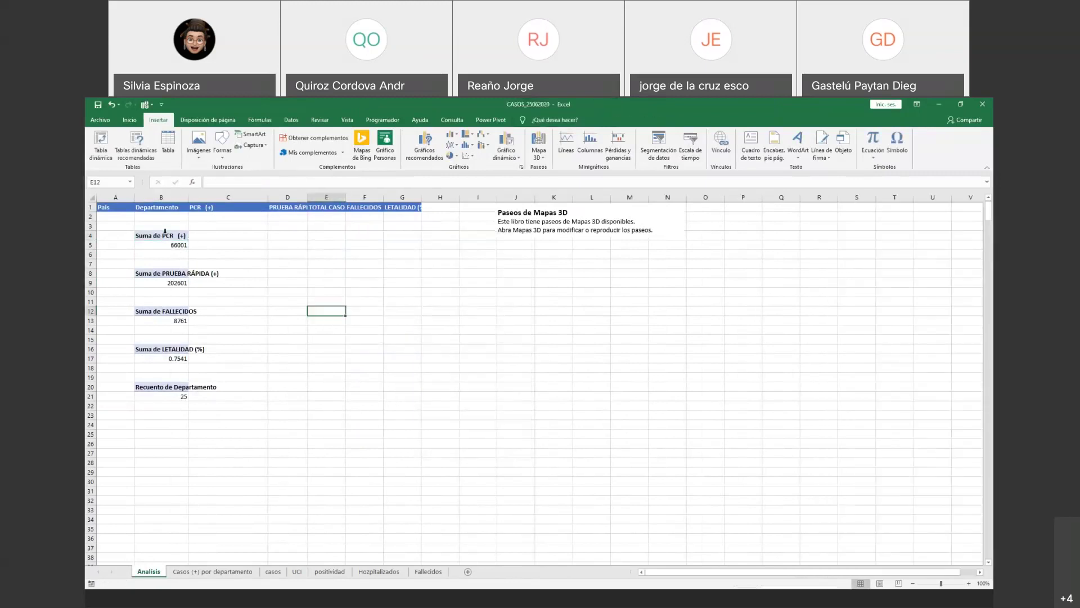
{"action": "left_click_drag", "start_coordinate": [196, 199], "coordinate": [234, 198]}
{"action": "left_click_drag", "start_coordinate": [134, 197], "coordinate": [134, 197]}
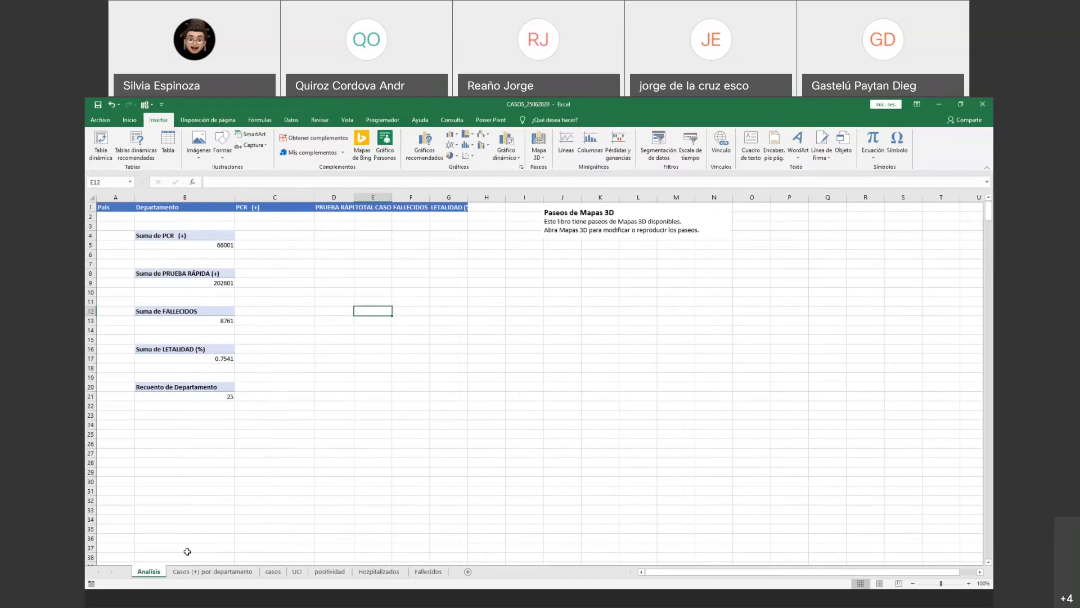
- Paste the cut Departamento slicer at about E6 of the Casos (+) por departamento sheet
{"action": "left_click", "coordinate": [212, 571]}
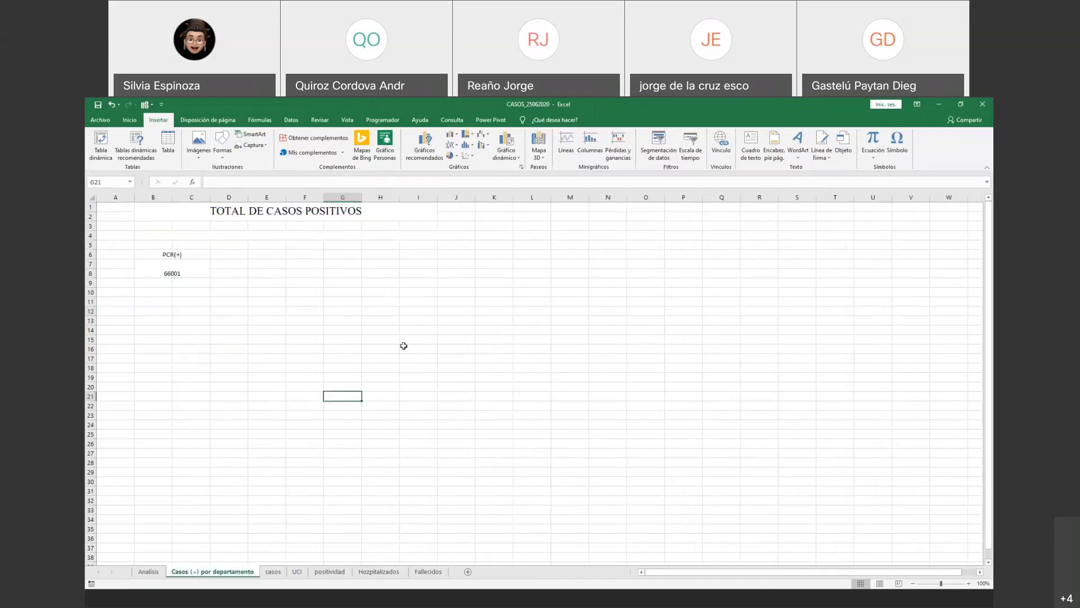
{"action": "left_click", "coordinate": [293, 256]}
{"action": "right_click", "coordinate": [258, 254]}
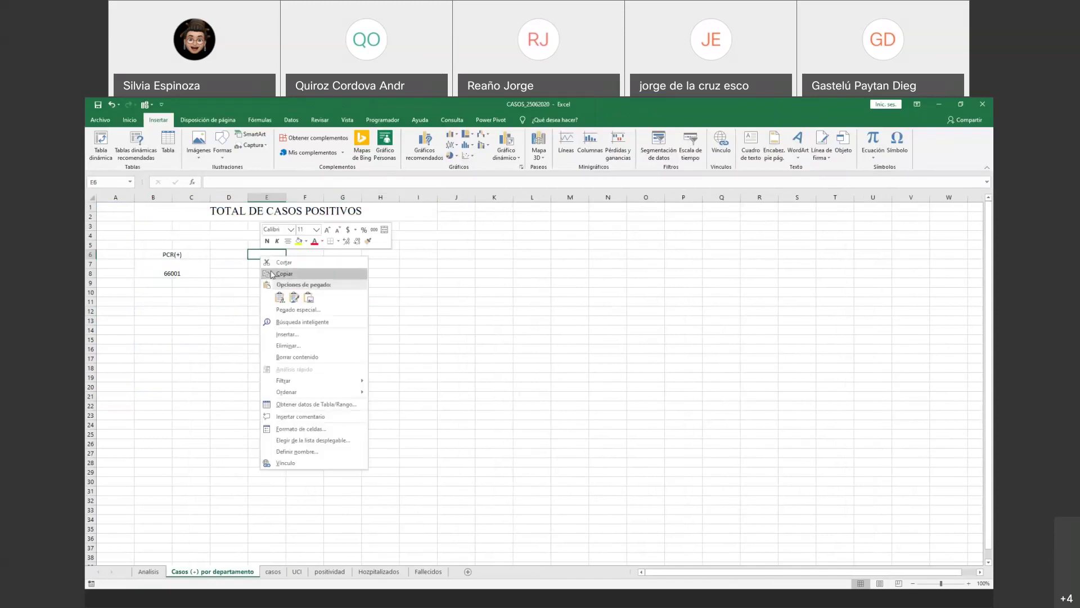
{"action": "left_click", "coordinate": [465, 299]}
{"action": "left_click", "coordinate": [246, 290]}
{"action": "key", "text": "ctrl+v"}
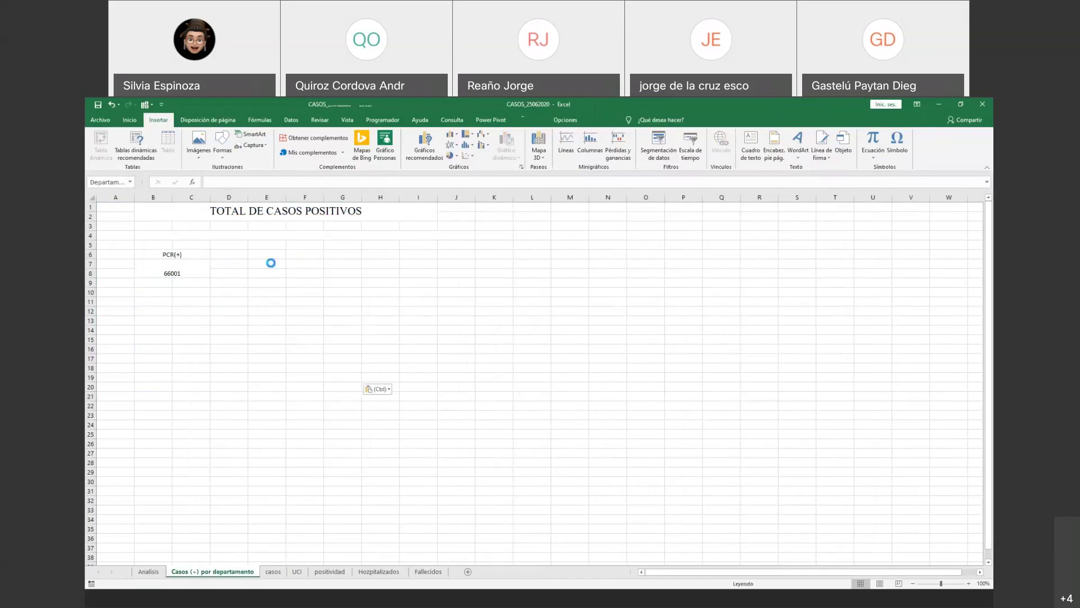
- Filter the pasted Departamento slicer by AMAZONAS and APURIMAC, and enlarge it to list departments down to HUANUCO
{"action": "left_click", "coordinate": [284, 270]}
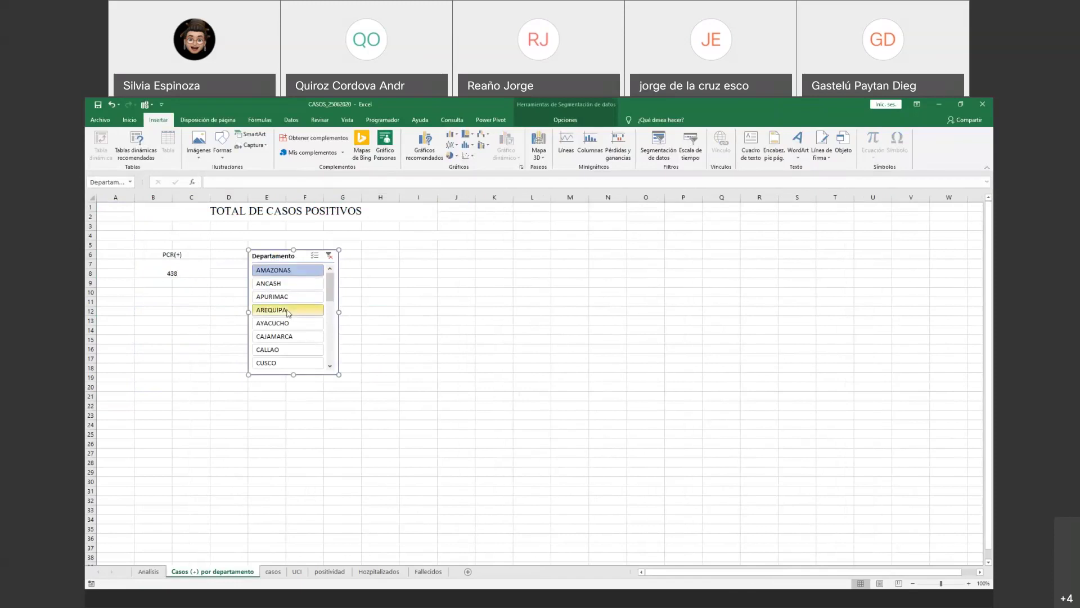
{"action": "left_click", "coordinate": [285, 297]}
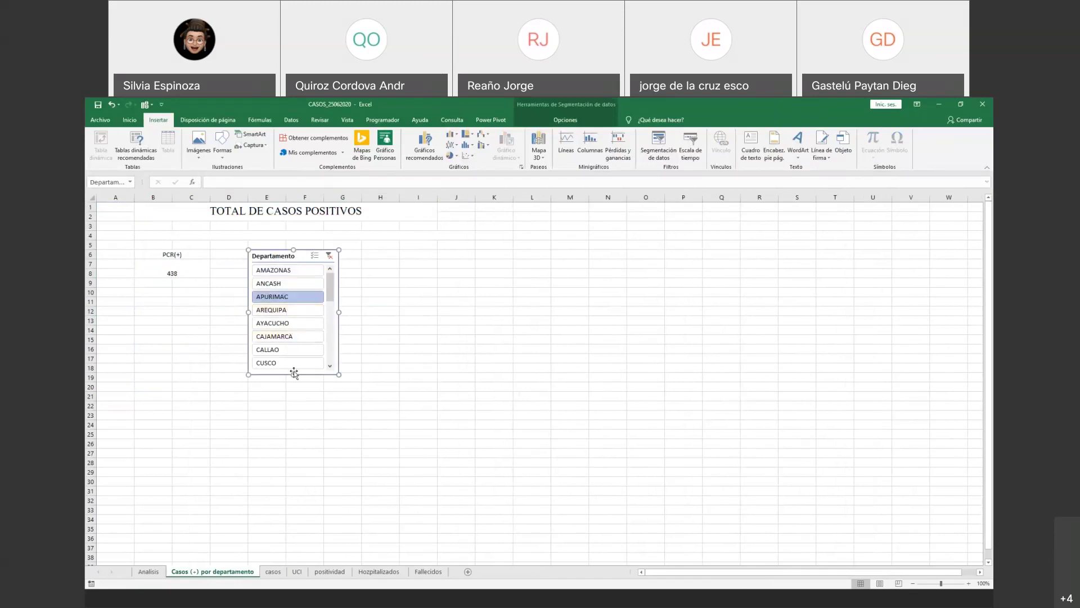
{"action": "left_click_drag", "start_coordinate": [338, 373], "coordinate": [294, 404]}
{"action": "mouse_move", "coordinate": [345, 306]}
{"action": "left_mouse_down"}
{"action": "mouse_move", "coordinate": [341, 360]}
{"action": "mouse_move", "coordinate": [341, 290]}
{"action": "left_mouse_up"}
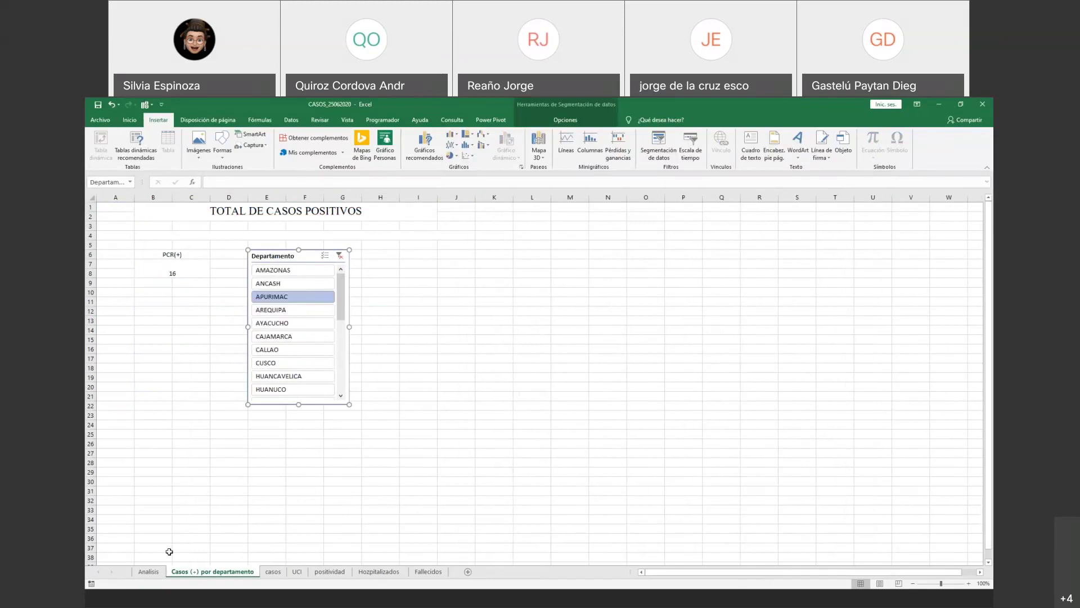
- Drill into the Suma de PRUEBA RÁPIDA (+) total on the Analisis sheet and delete the generated detail sheet
{"action": "left_click", "coordinate": [149, 572]}
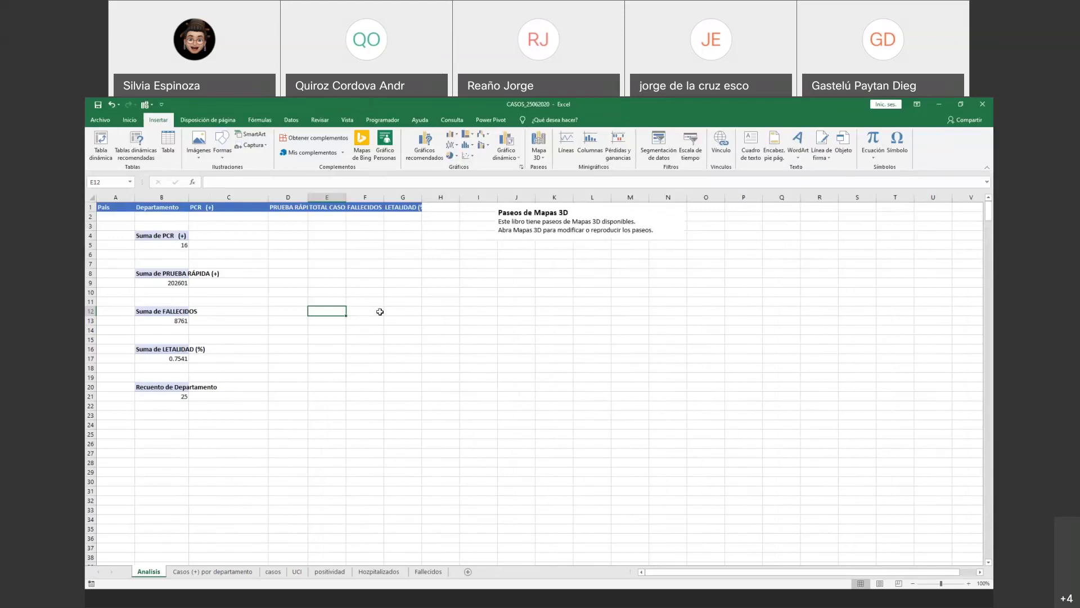
{"action": "left_click", "coordinate": [187, 284]}
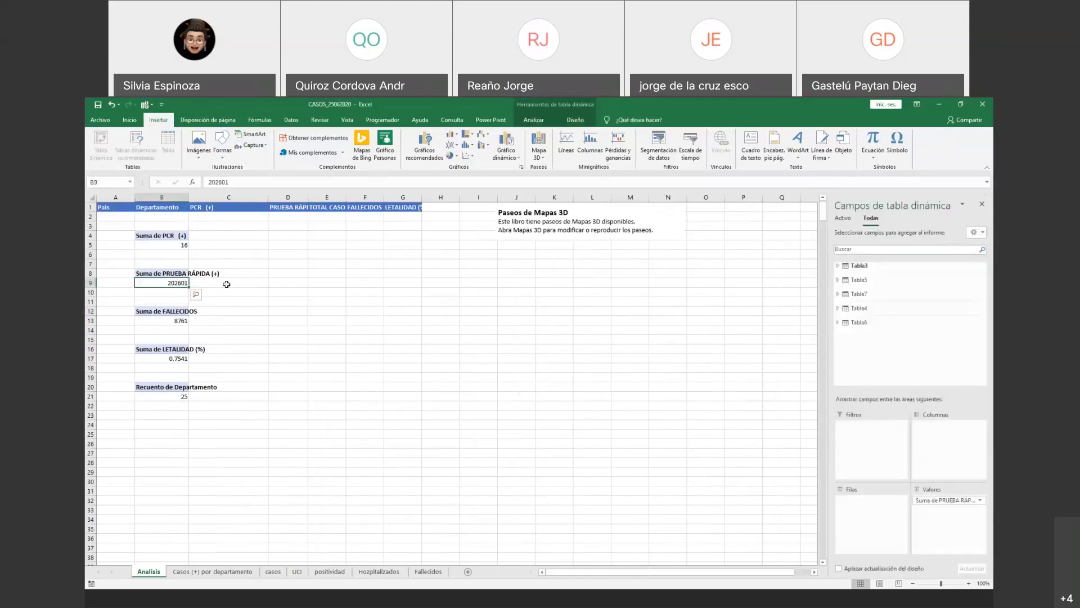
{"action": "double_click", "coordinate": [183, 283]}
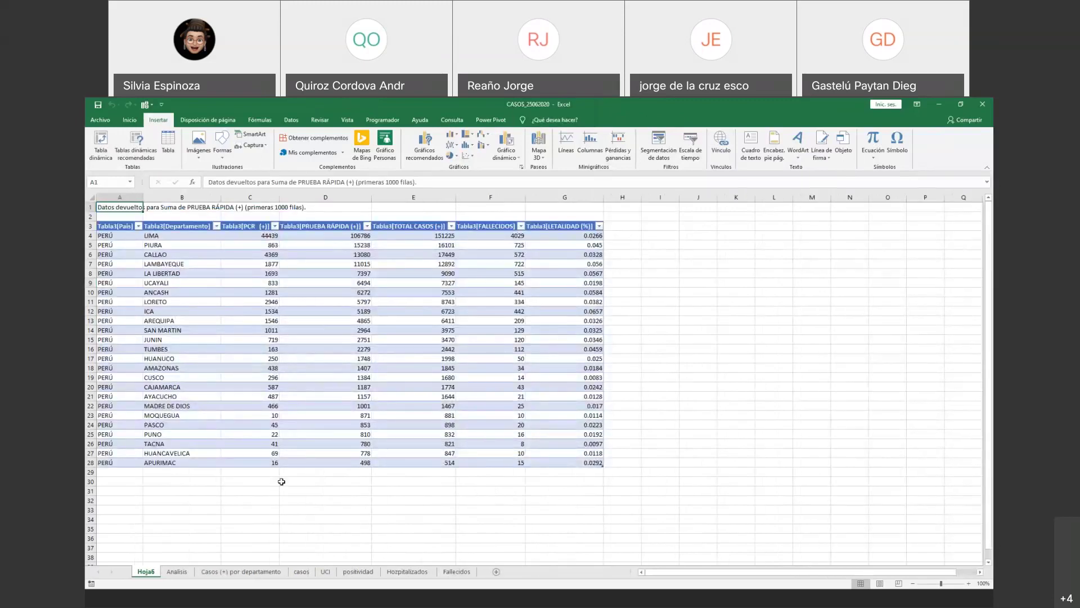
{"action": "left_click", "coordinate": [177, 571]}
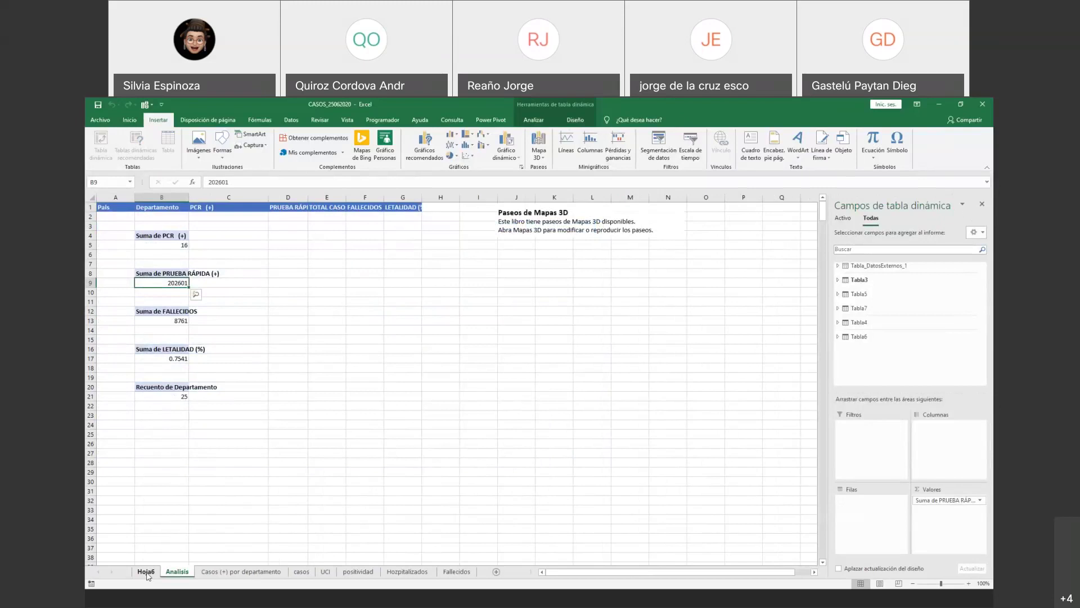
{"action": "right_click", "coordinate": [147, 573]}
{"action": "left_click", "coordinate": [163, 474]}
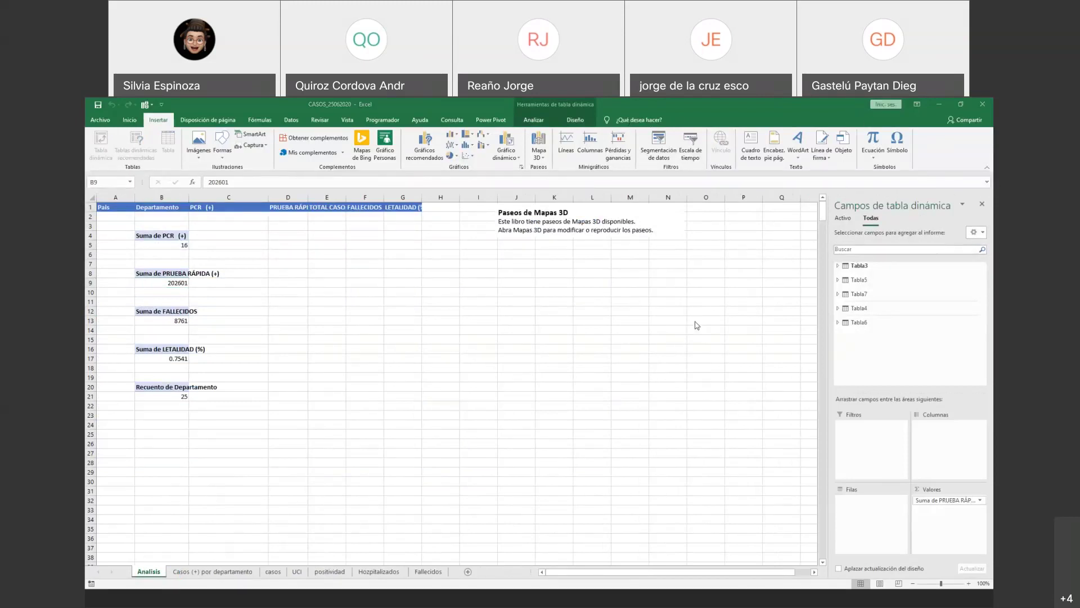
{"action": "left_click", "coordinate": [164, 283]}
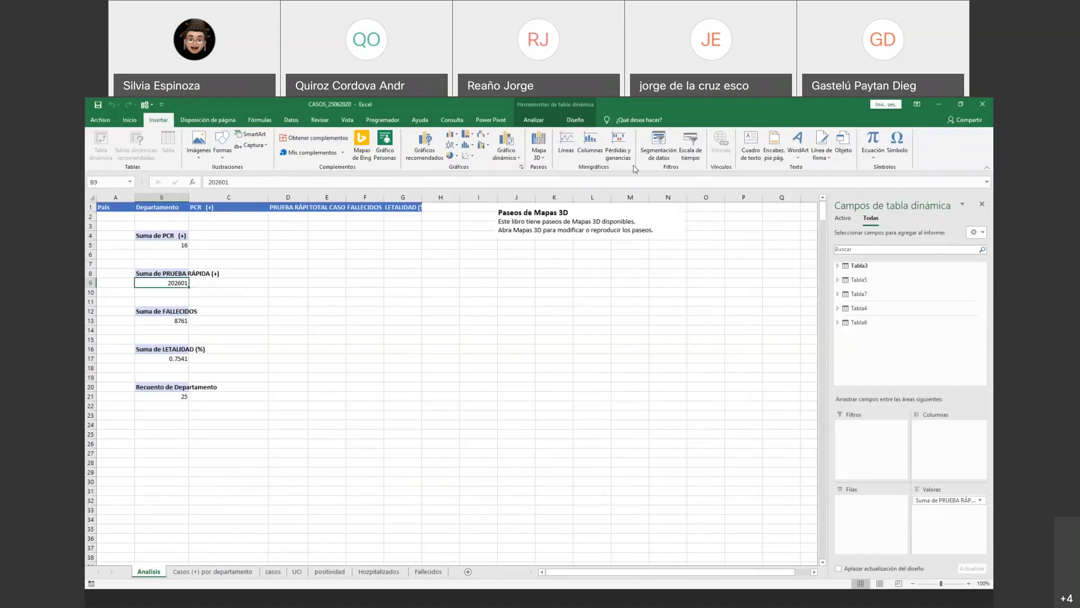
{"action": "left_click", "coordinate": [661, 139]}
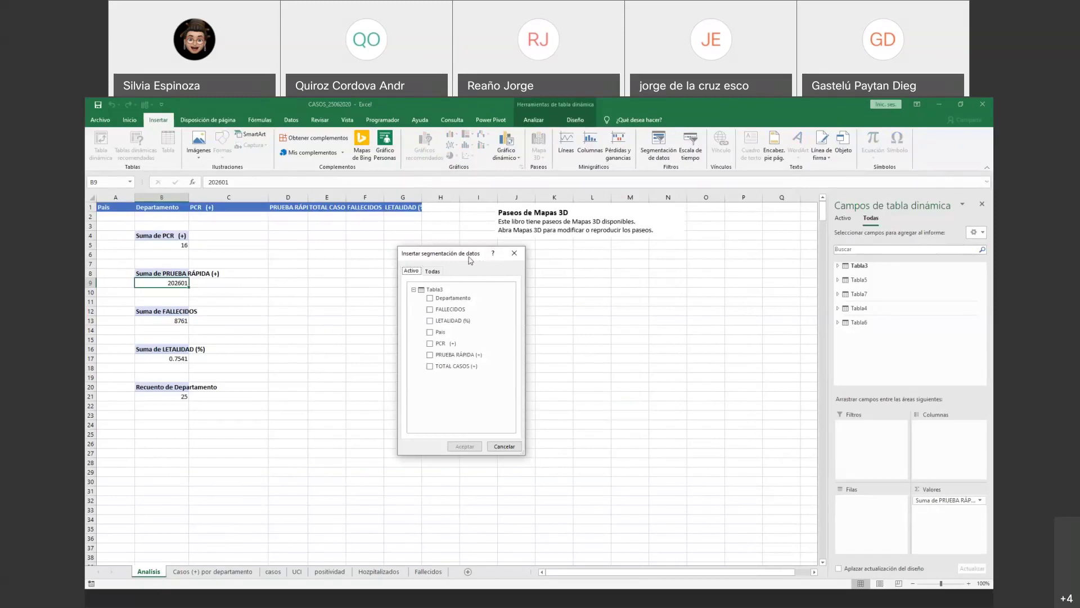
{"action": "left_click", "coordinate": [449, 298]}
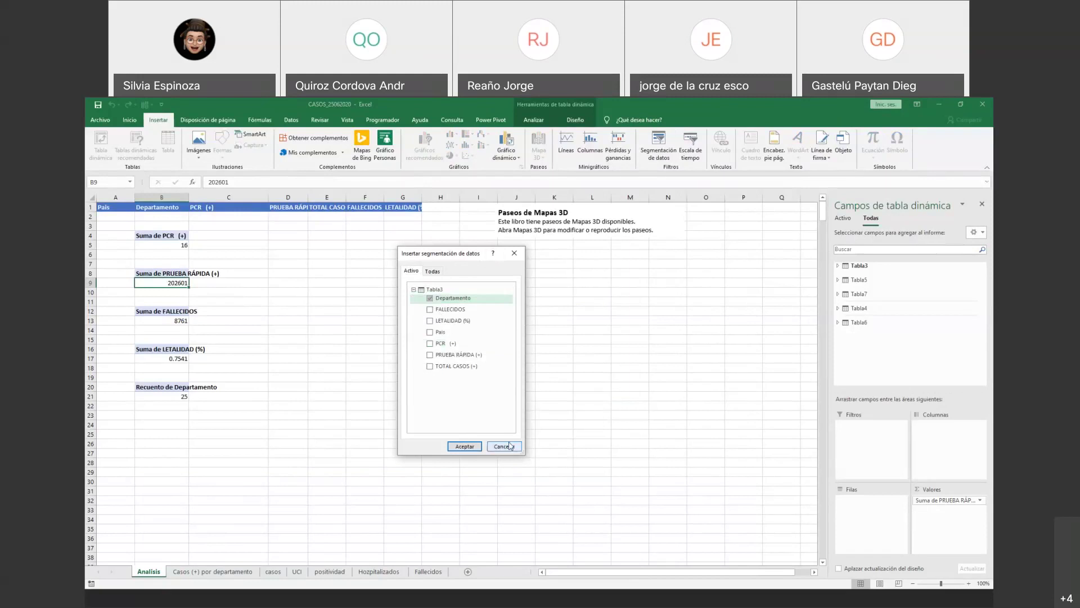
{"action": "left_click", "coordinate": [510, 445]}
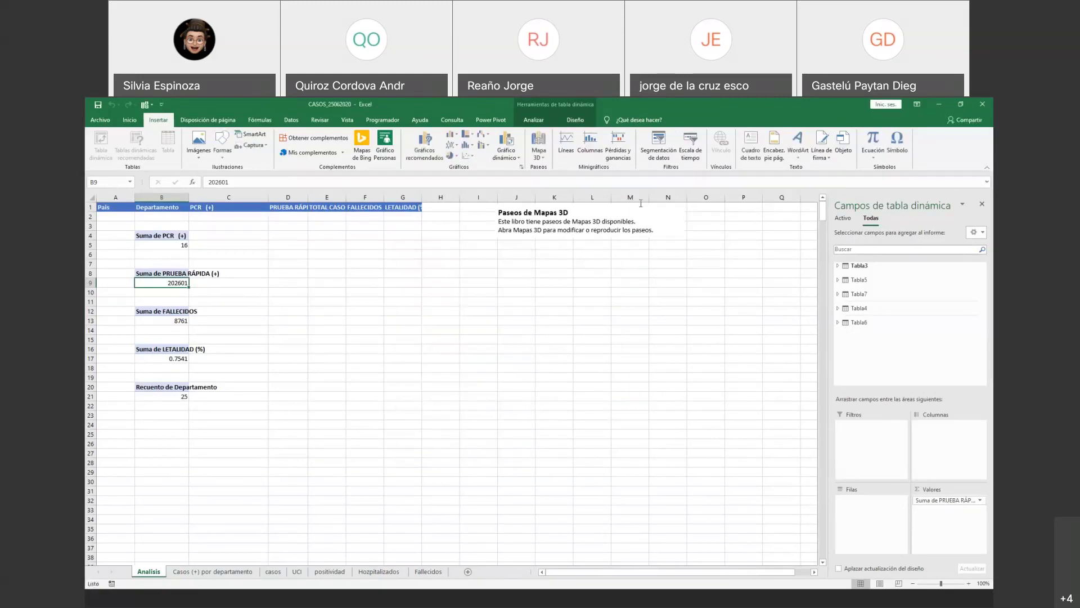
- Insert a Departamento slicer for the Suma de PRUEBA RÁPIDA (+) pivot table and place it beside the pivot tables
{"action": "left_click", "coordinate": [672, 156]}
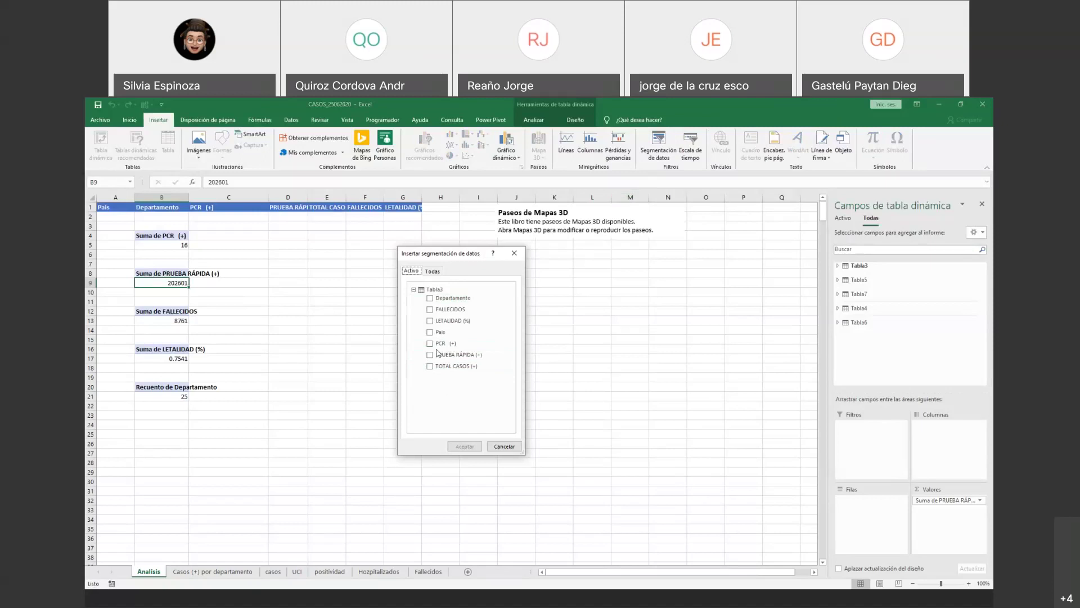
{"action": "left_click", "coordinate": [441, 298]}
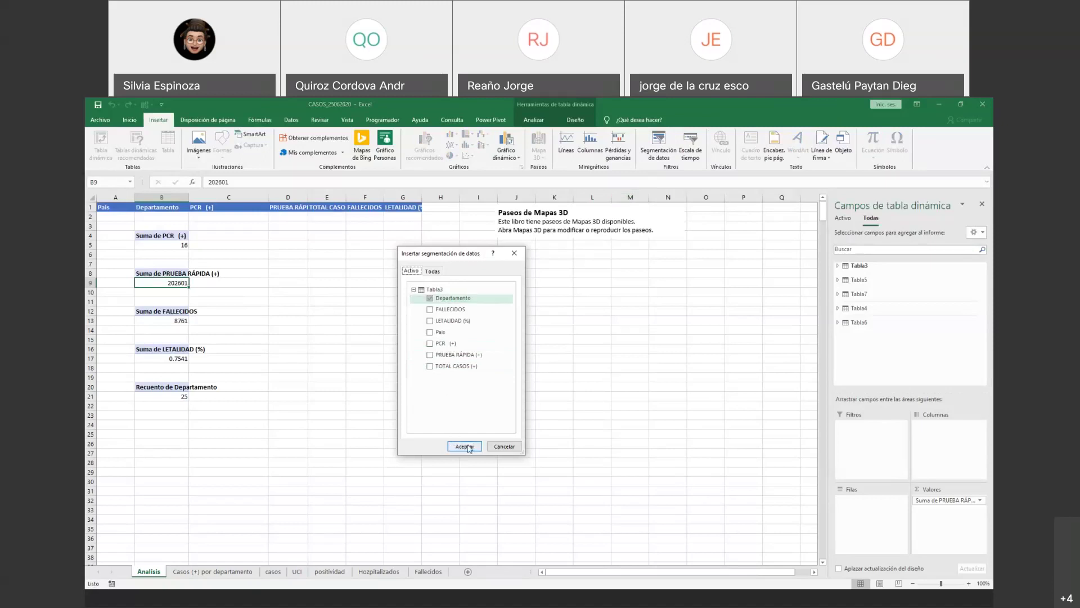
{"action": "left_click", "coordinate": [465, 446]}
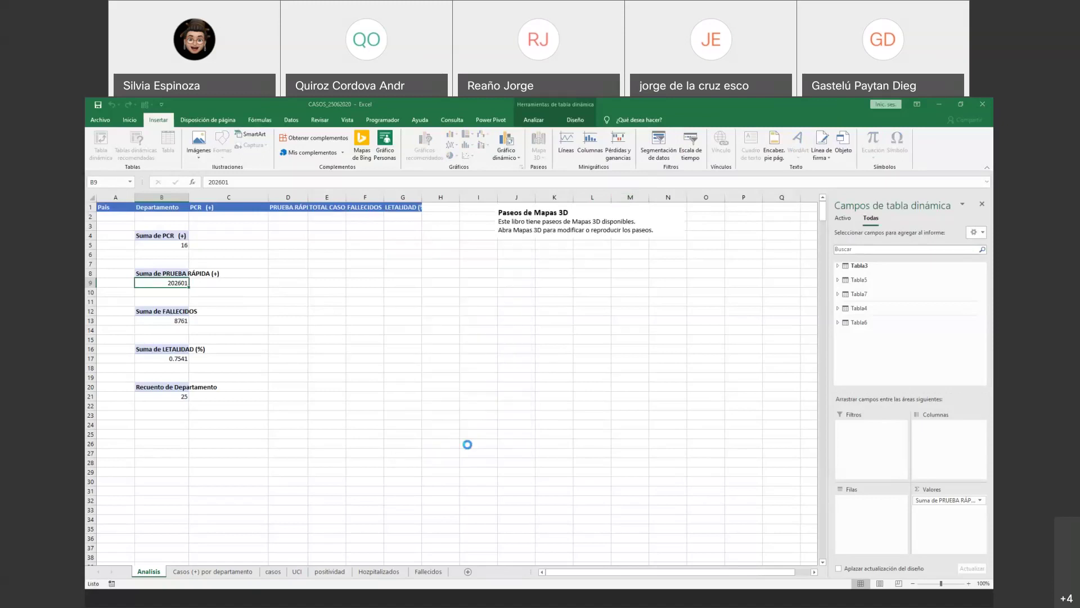
{"action": "left_click_drag", "start_coordinate": [466, 442], "coordinate": [360, 400]}
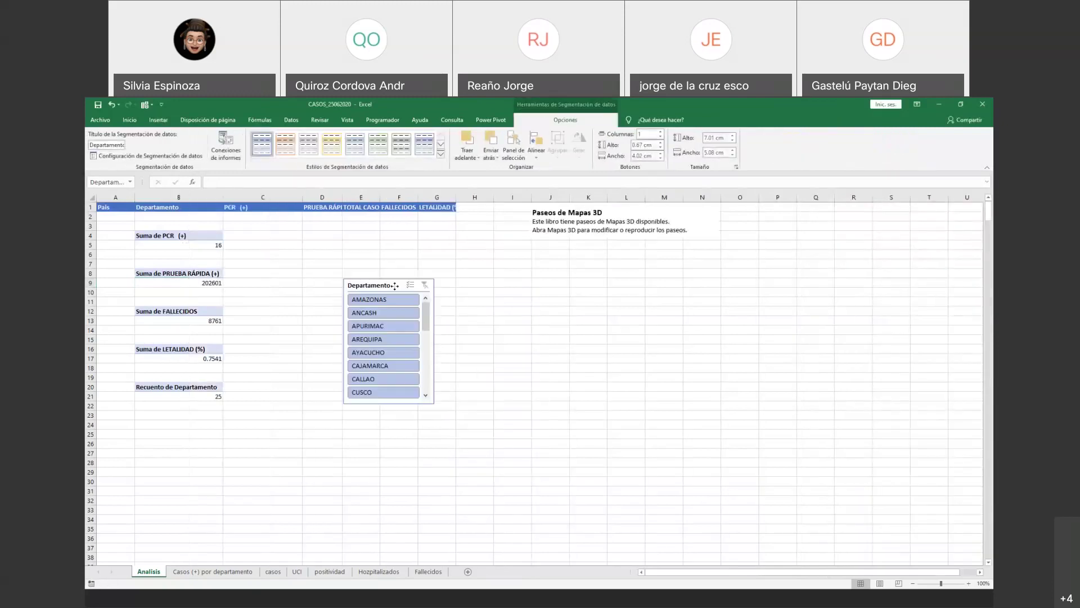
- Test the new Departamento slicer by filtering the PRUEBA RÁPIDA (+) total by LIMA and LORETO
{"action": "scroll", "coordinate": [388, 332], "scroll_direction": "down", "scroll_amount": 4}
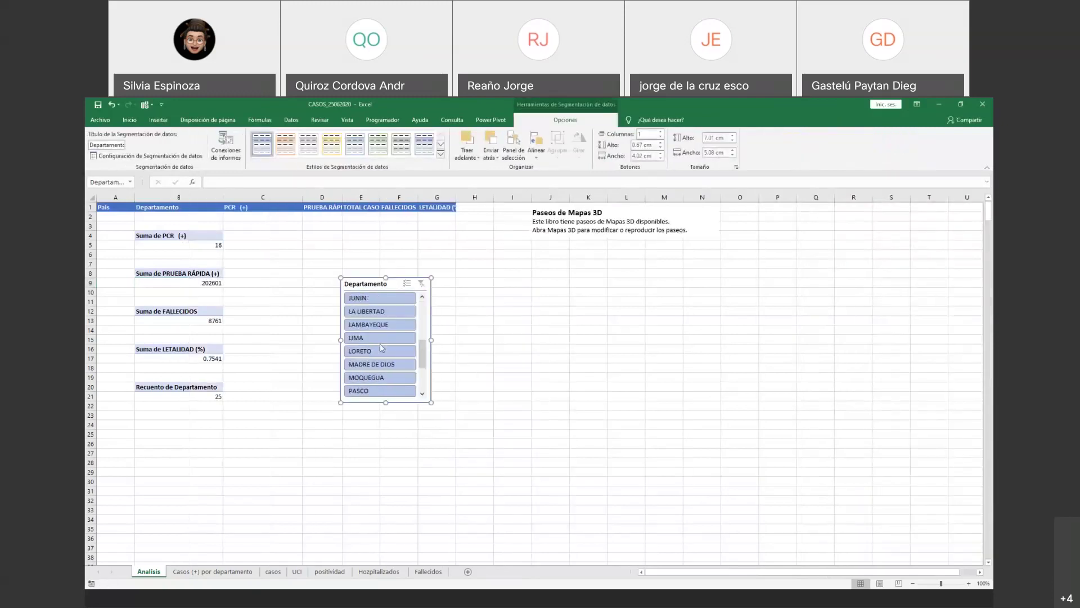
{"action": "left_click", "coordinate": [381, 342]}
{"action": "left_click", "coordinate": [384, 353]}
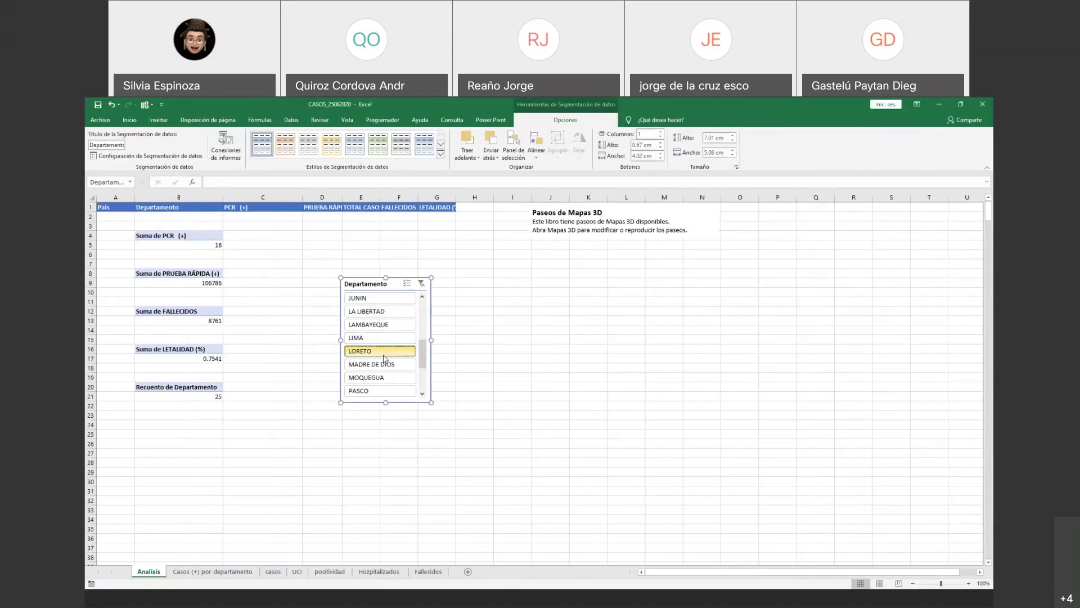
- Test the Departamento slicer on the PRUEBA RÁPIDA (+) total with departments near the end of the list, including UCAYALI and PIURA
{"action": "left_click", "coordinate": [383, 377]}
{"action": "scroll", "coordinate": [382, 383], "scroll_direction": "down", "scroll_amount": 2}
{"action": "left_click", "coordinate": [382, 377]}
{"action": "left_click", "coordinate": [382, 391]}
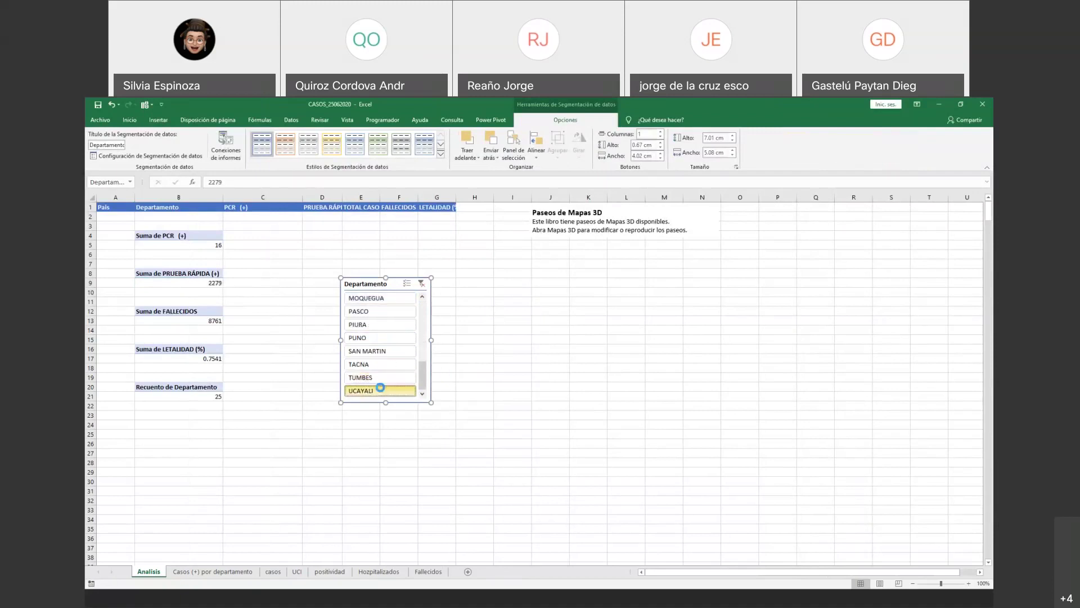
{"action": "left_click", "coordinate": [387, 329]}
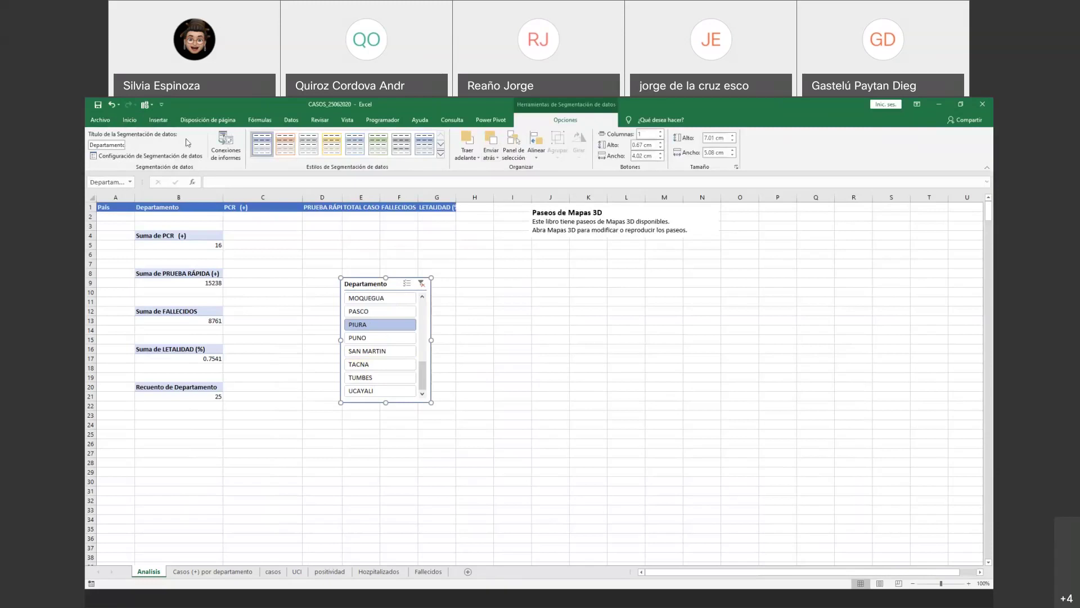
- Review which pivot tables the Departamento slicer is connected to, enlarging the report connections dialog to show the full list
{"action": "left_click", "coordinate": [217, 146]}
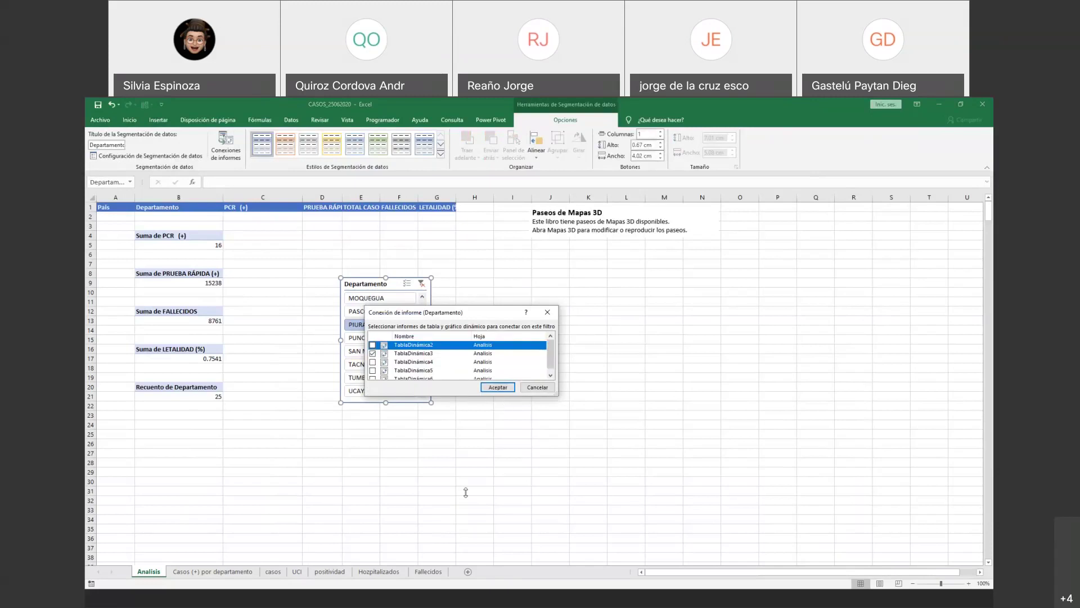
{"action": "left_click_drag", "start_coordinate": [465, 493], "coordinate": [466, 492]}
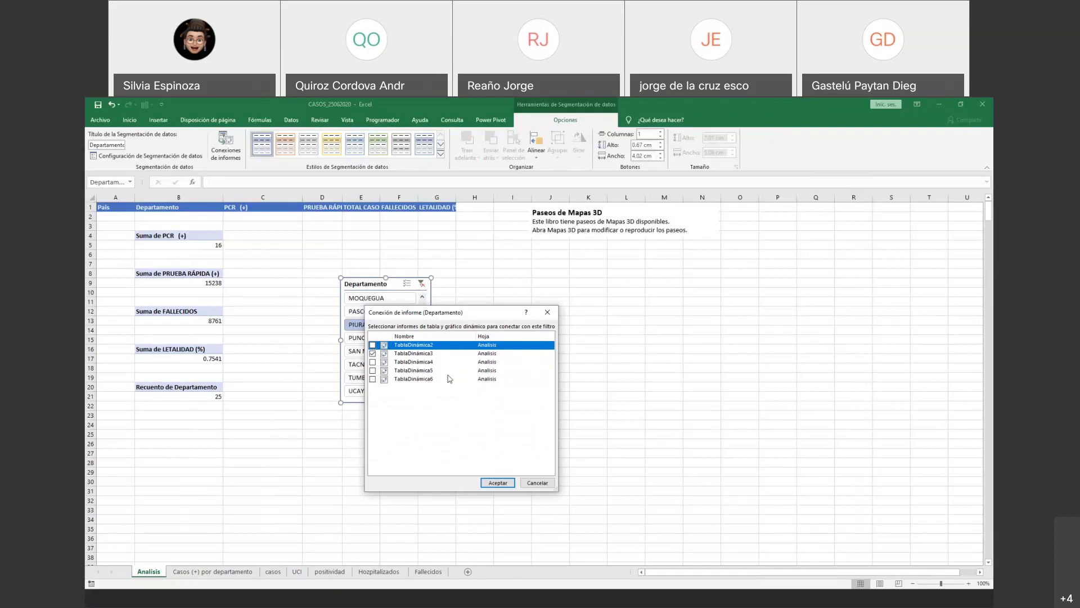
{"action": "left_click", "coordinate": [458, 355]}
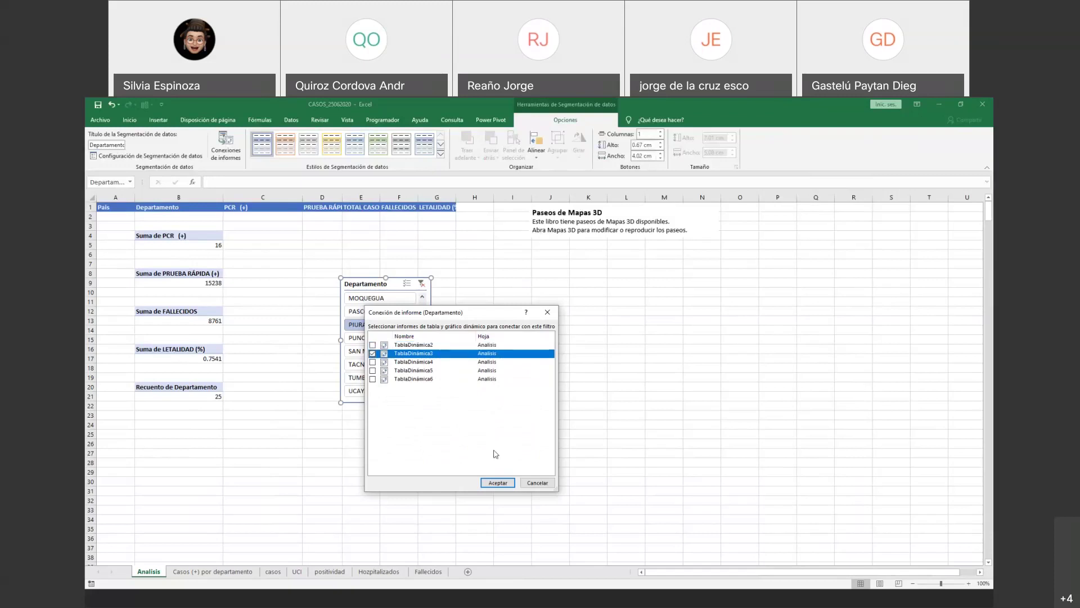
{"action": "left_click", "coordinate": [497, 482]}
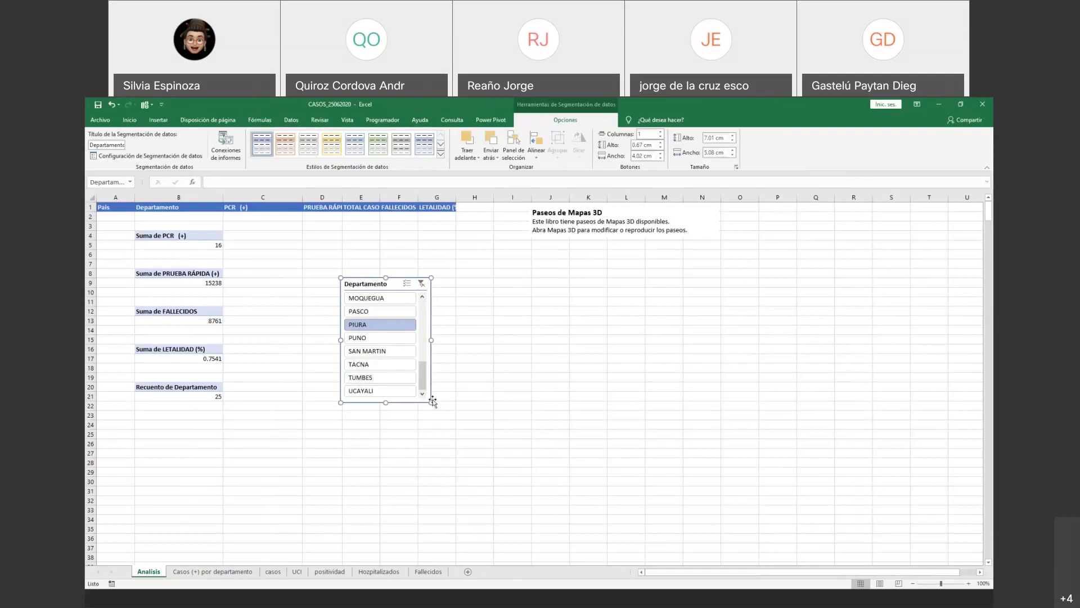
- Filter the PRUEBA RÁPIDA (+) total in turn by MOQUEGUA, TUMBES, AMAZONAS and APURIMAC to compare the pivot tables' reactions
{"action": "left_click", "coordinate": [385, 299]}
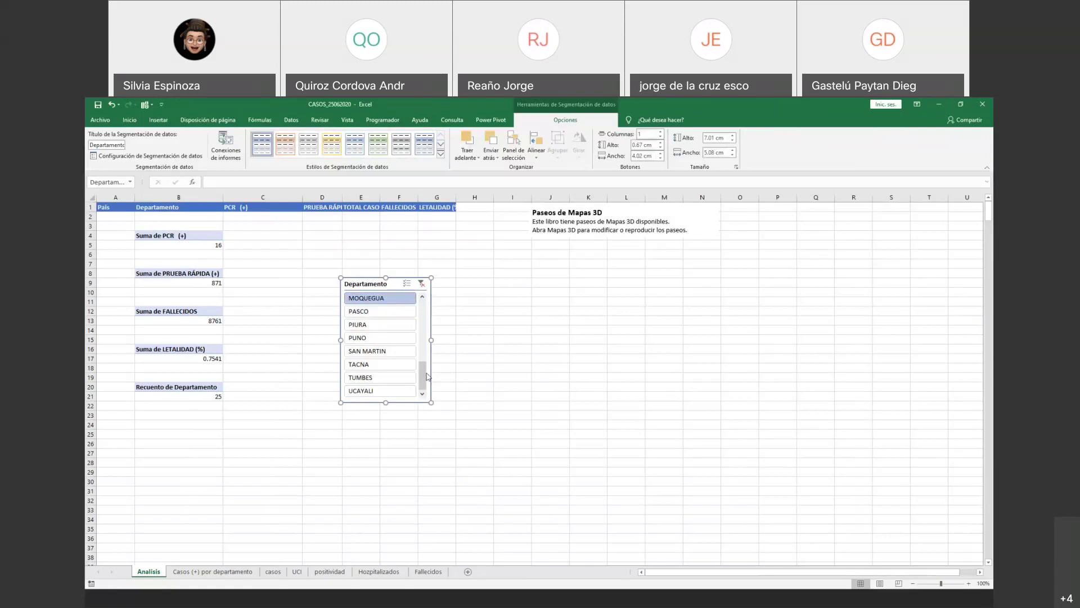
{"action": "left_click", "coordinate": [385, 364]}
{"action": "left_click", "coordinate": [387, 378]}
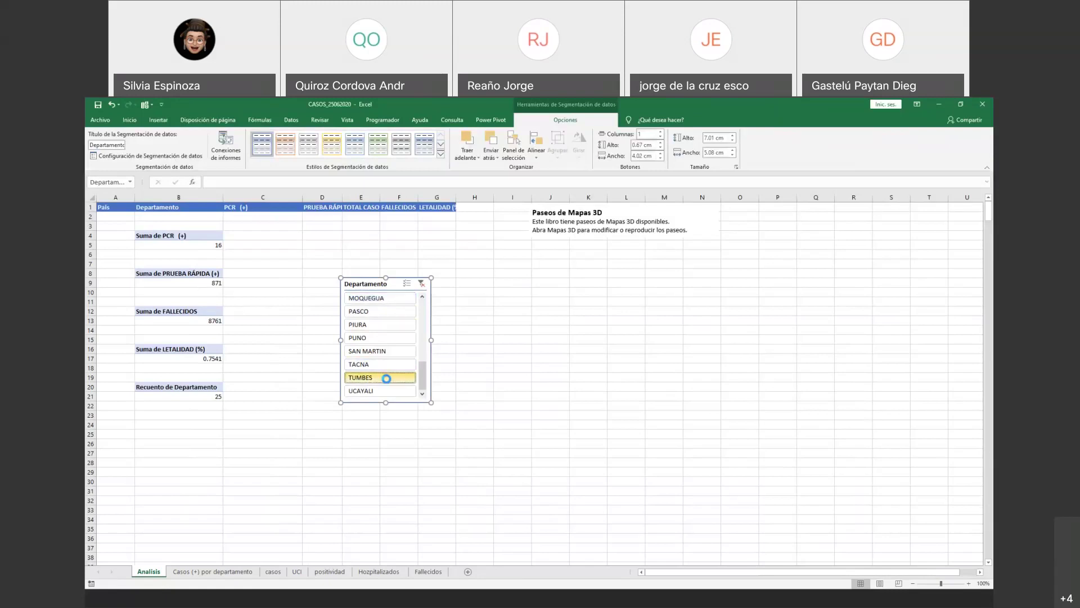
{"action": "left_click_drag", "start_coordinate": [424, 374], "coordinate": [423, 304]}
{"action": "left_click", "coordinate": [380, 298]}
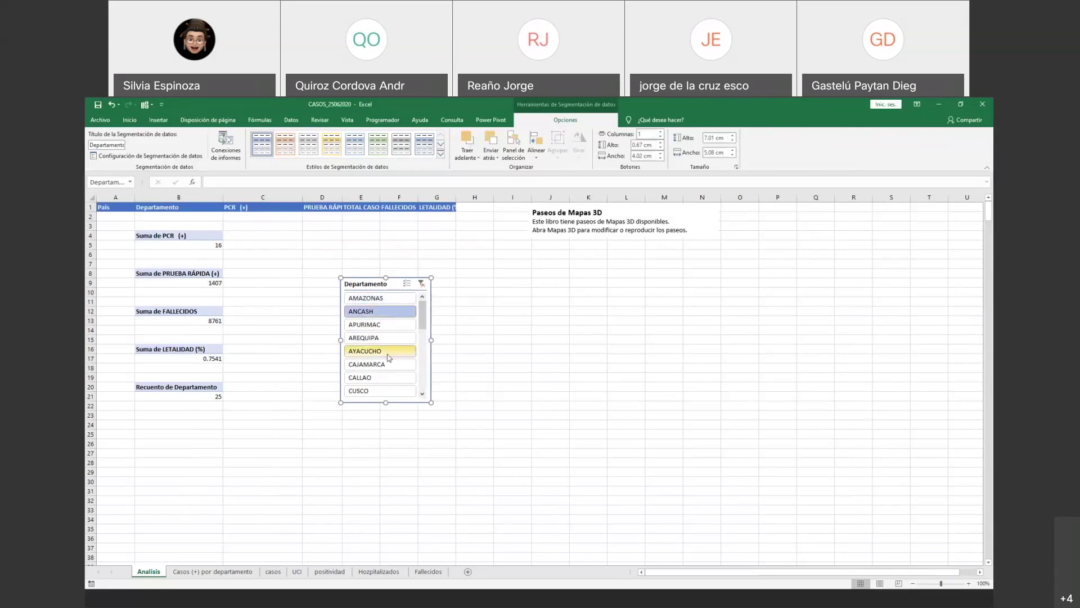
{"action": "left_click", "coordinate": [386, 329]}
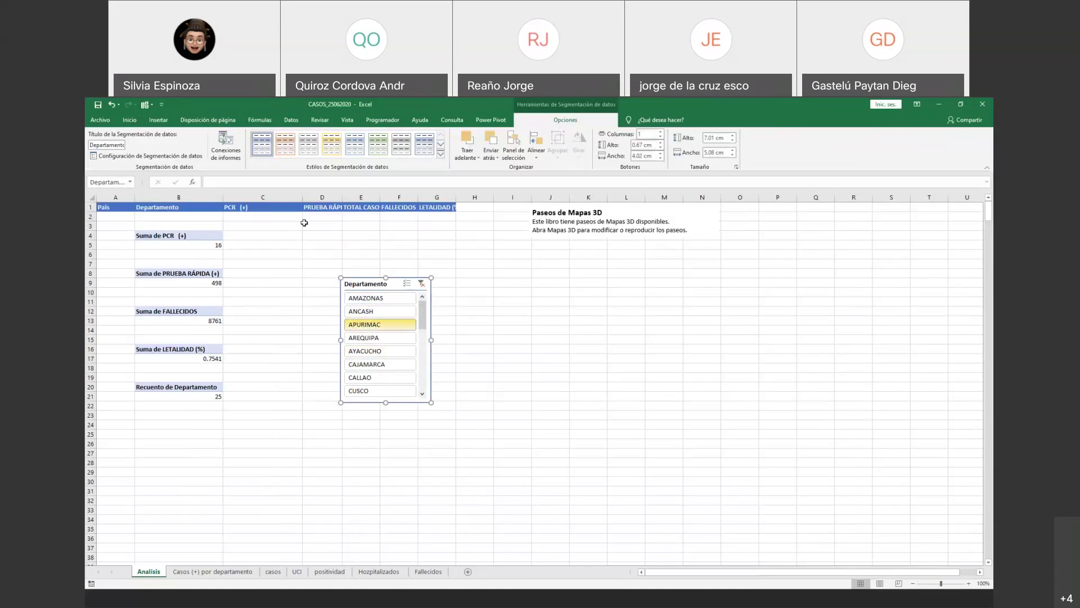
- Connect the Departamento slicer to TablaDinámica2, TablaDinámica4 and TablaDinámica6 in addition to TablaDinámica3
{"action": "left_click", "coordinate": [225, 148]}
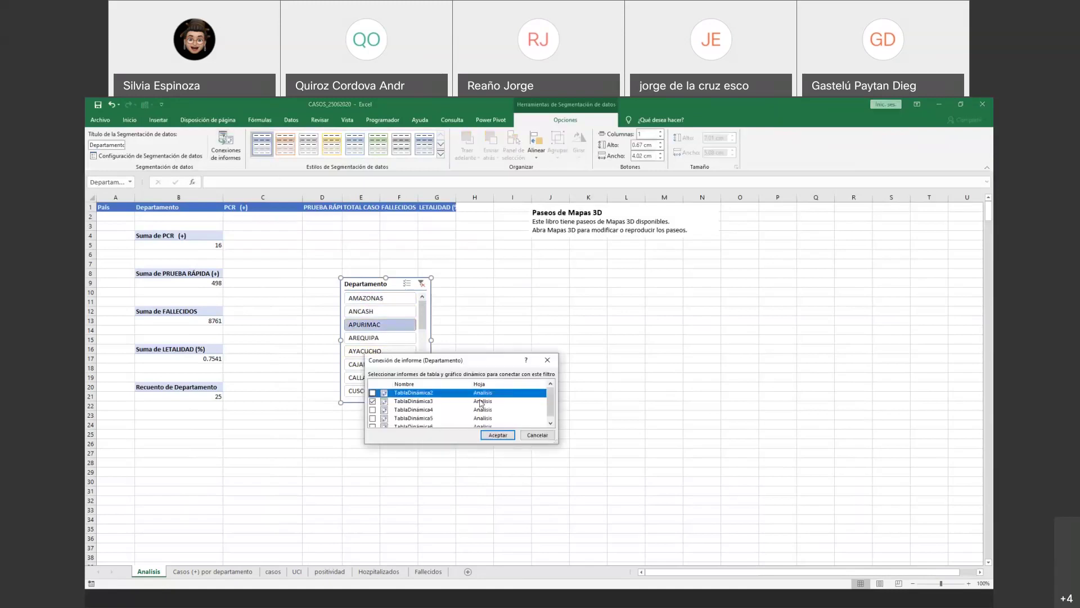
{"action": "left_click_drag", "start_coordinate": [435, 478], "coordinate": [435, 509]}
{"action": "left_click", "coordinate": [372, 427]}
{"action": "left_click", "coordinate": [372, 410]}
{"action": "left_click", "coordinate": [373, 392]}
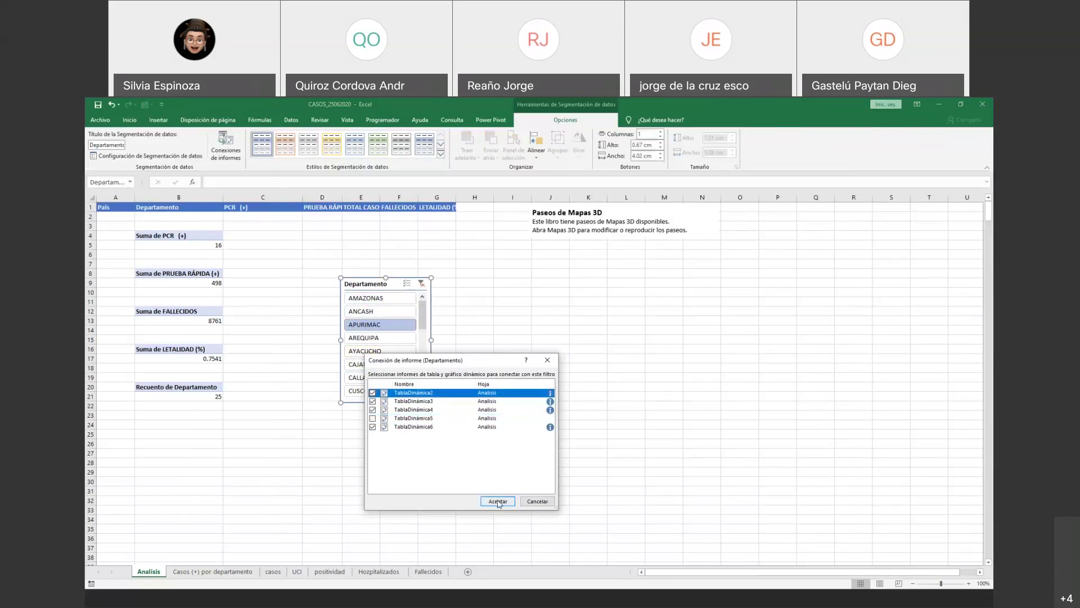
{"action": "left_click", "coordinate": [498, 501]}
- Test the connected slicer by filtering the pivot tables by ANCASH, CUSCO, APURIMAC and AYACUCHO
{"action": "left_click", "coordinate": [400, 349]}
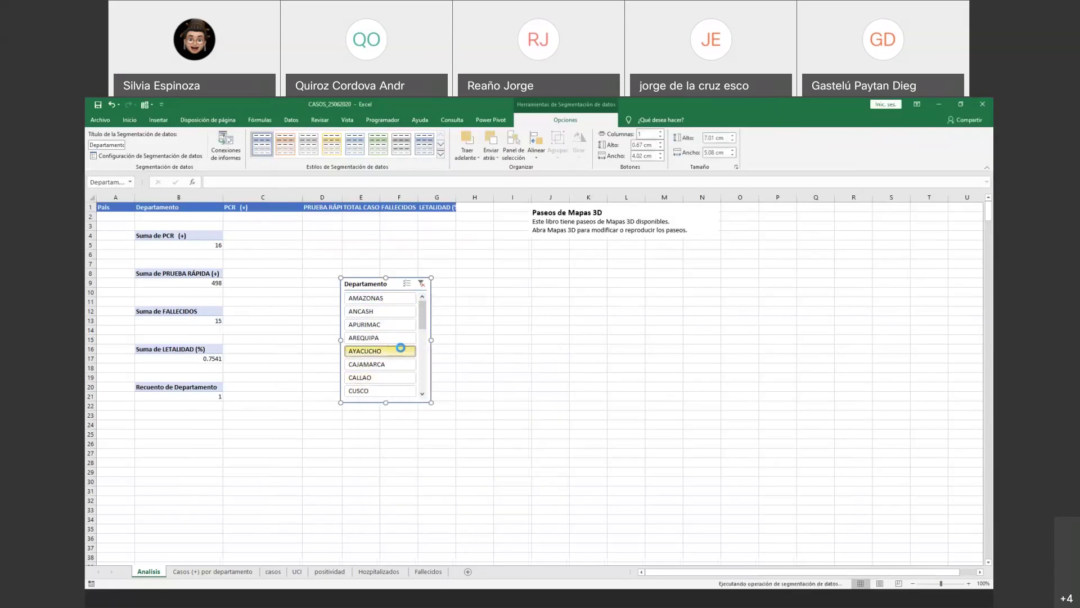
{"action": "left_click", "coordinate": [381, 311]}
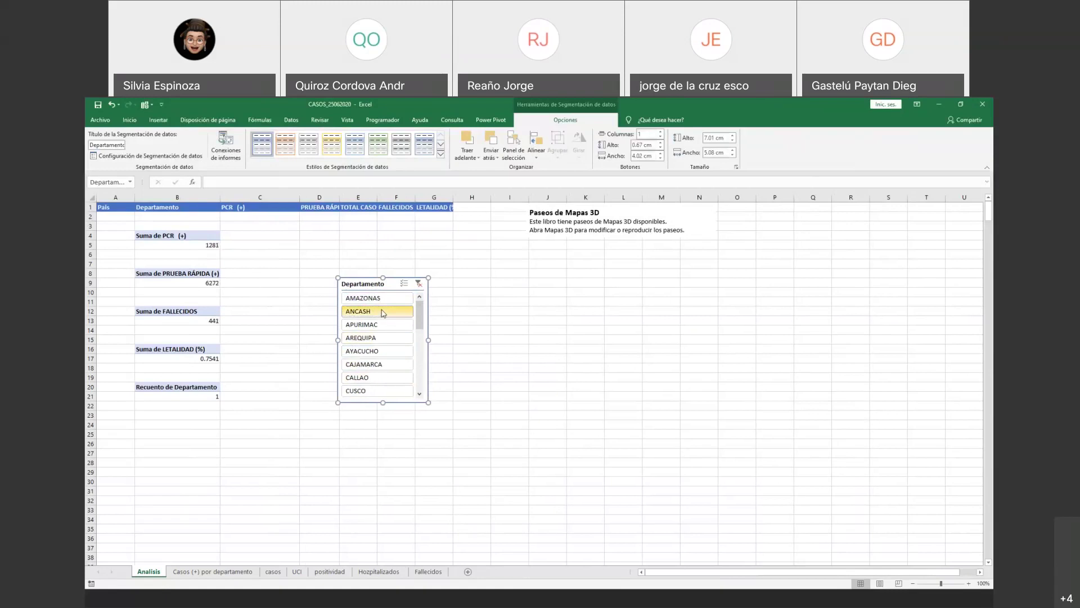
{"action": "left_click", "coordinate": [376, 391]}
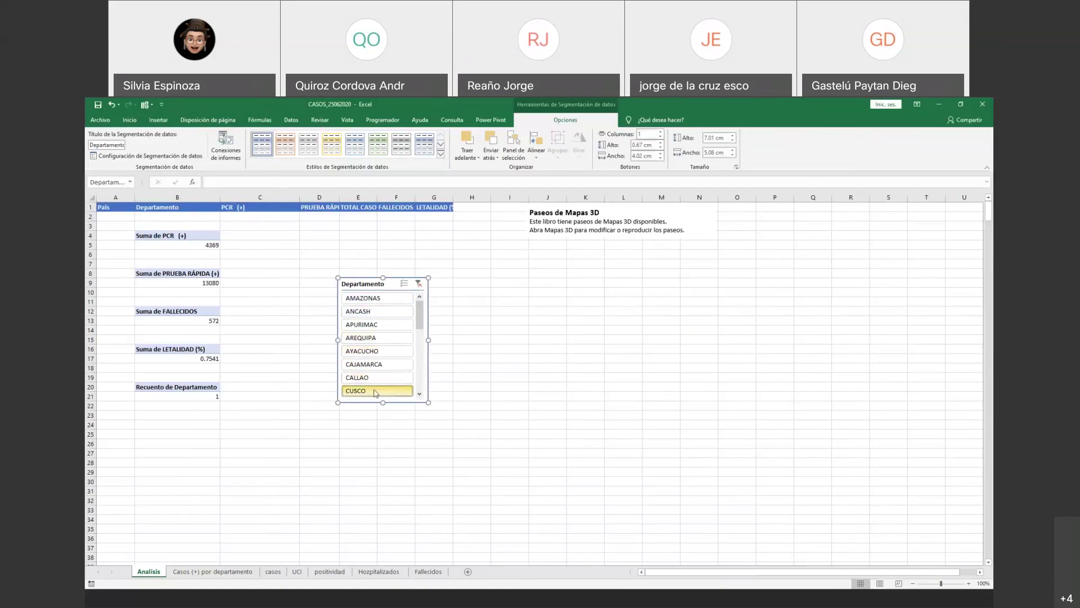
{"action": "left_click", "coordinate": [378, 325]}
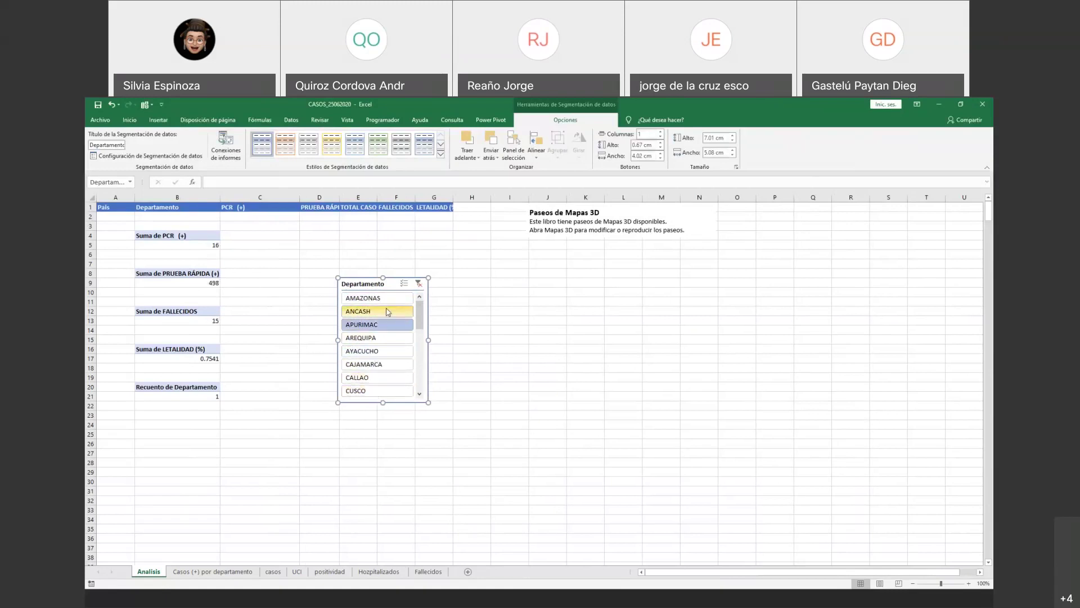
{"action": "left_click", "coordinate": [386, 352]}
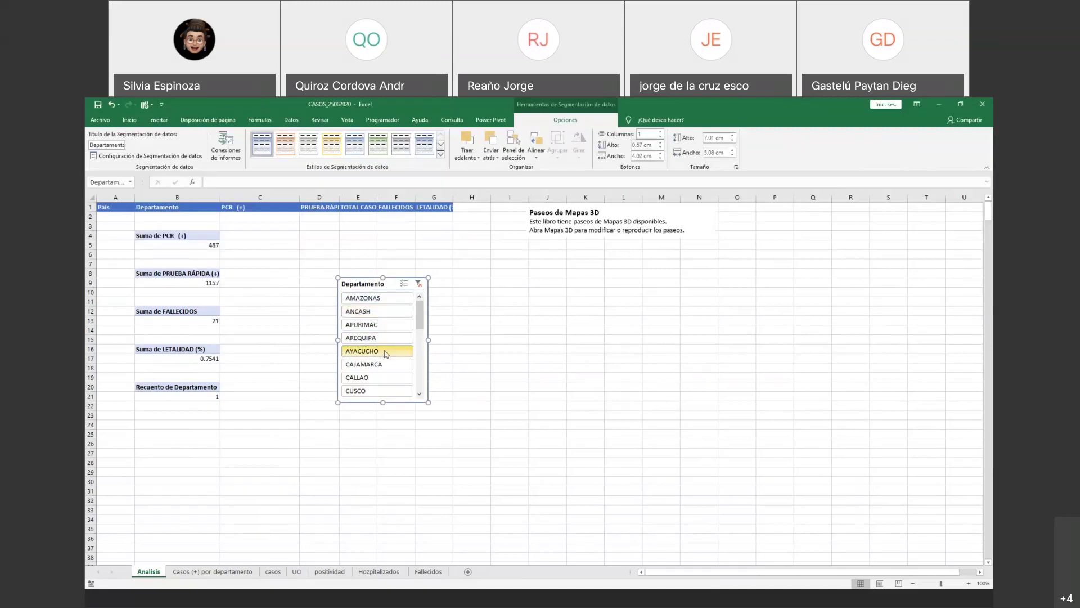
- Add TablaDinámica5 to the Departamento slicer's report connections
{"action": "left_click", "coordinate": [223, 153]}
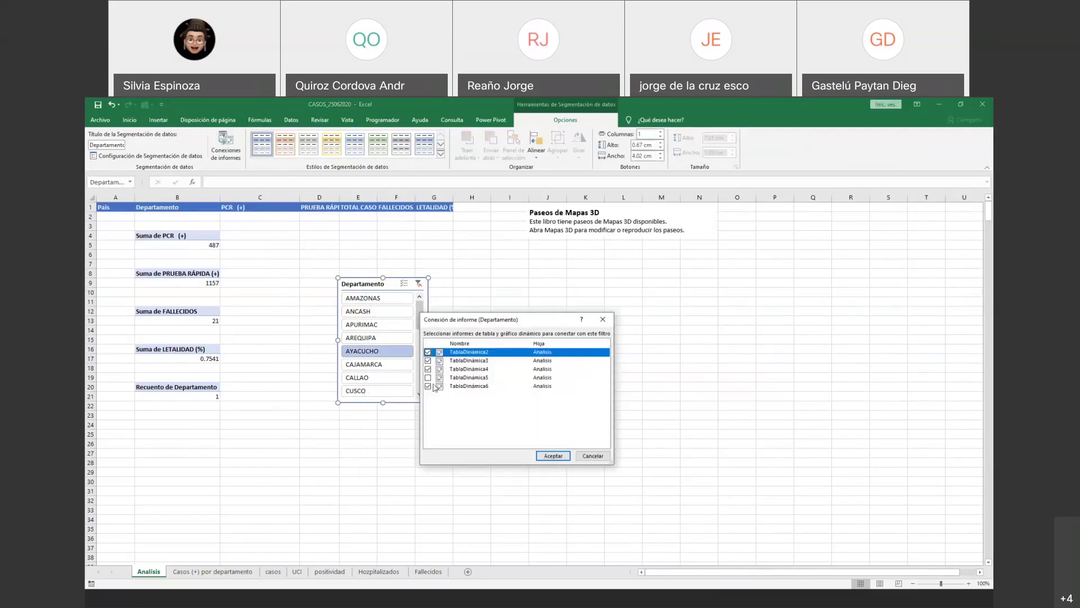
{"action": "left_click", "coordinate": [428, 378]}
{"action": "left_click", "coordinate": [568, 457]}
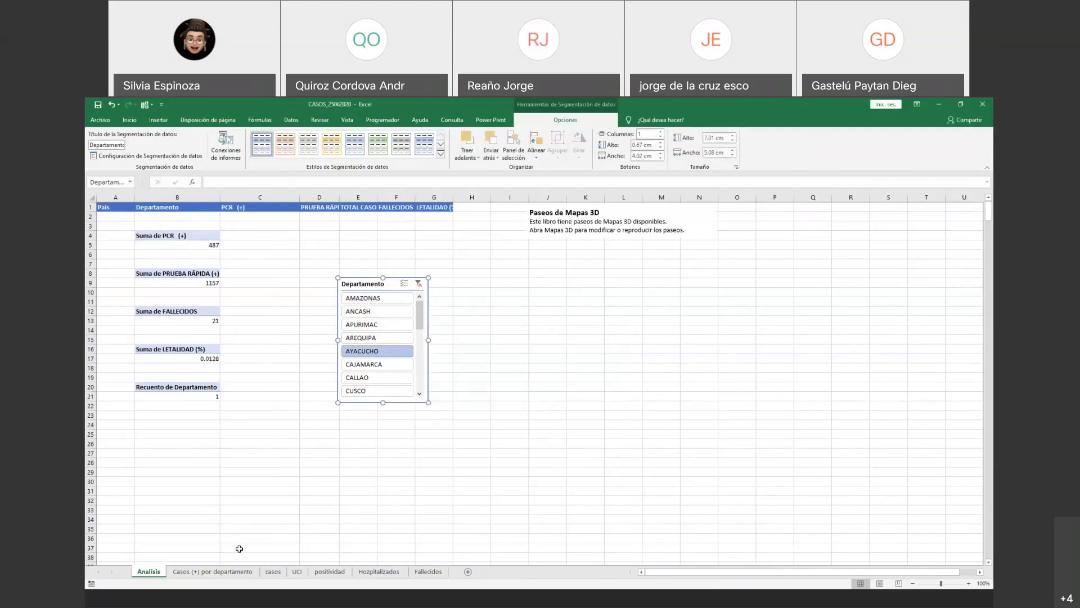
- Check the PCR(+) value and slicer on the Casos (+) por departamento sheet, and return to the Analisis sheet
{"action": "left_click", "coordinate": [243, 572]}
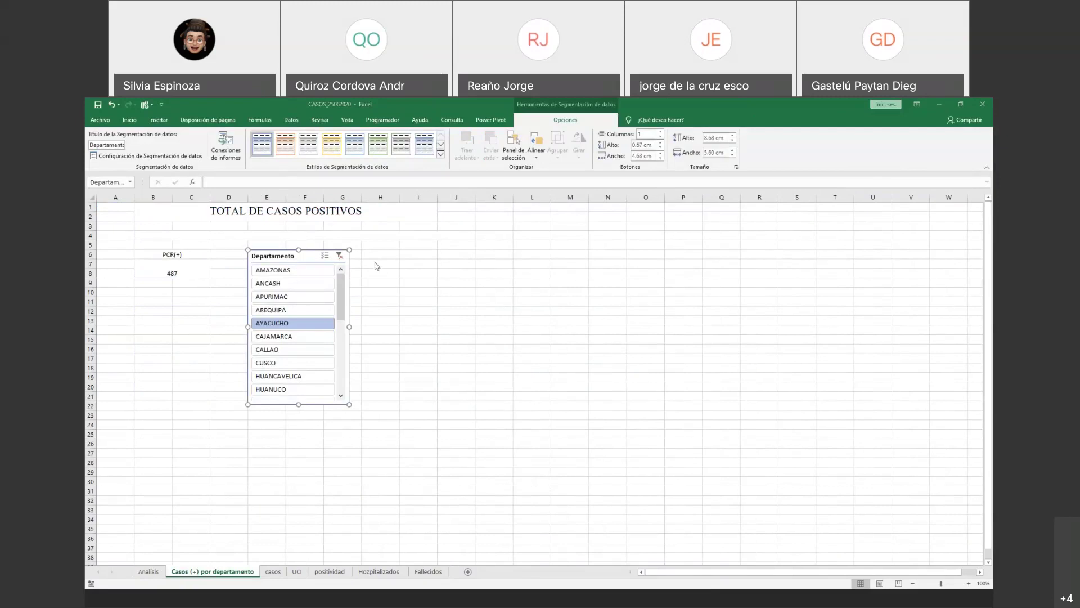
{"action": "left_click", "coordinate": [343, 288]}
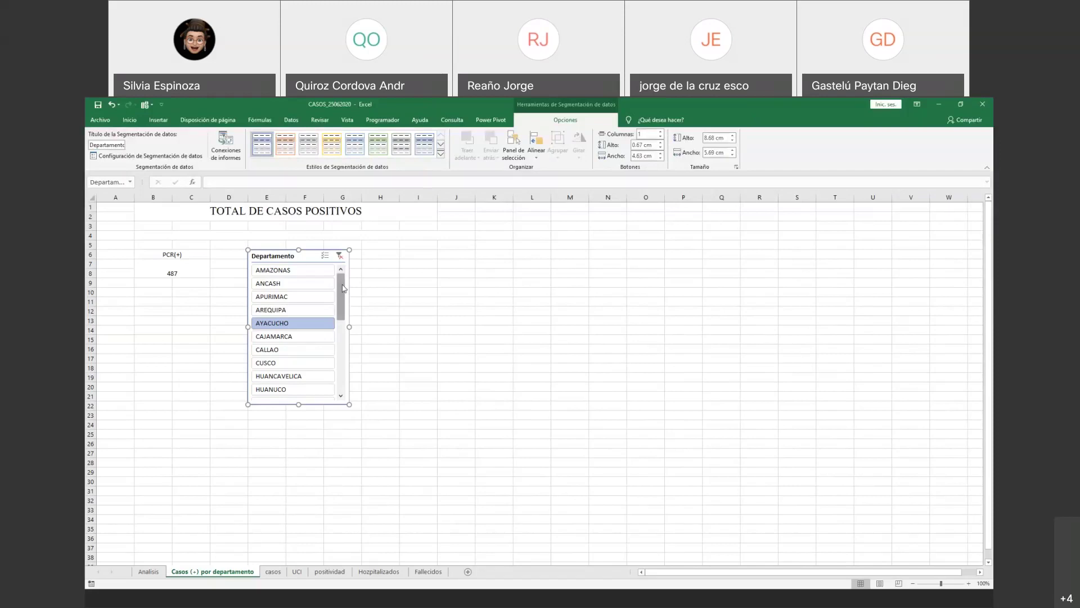
{"action": "left_click", "coordinate": [158, 572]}
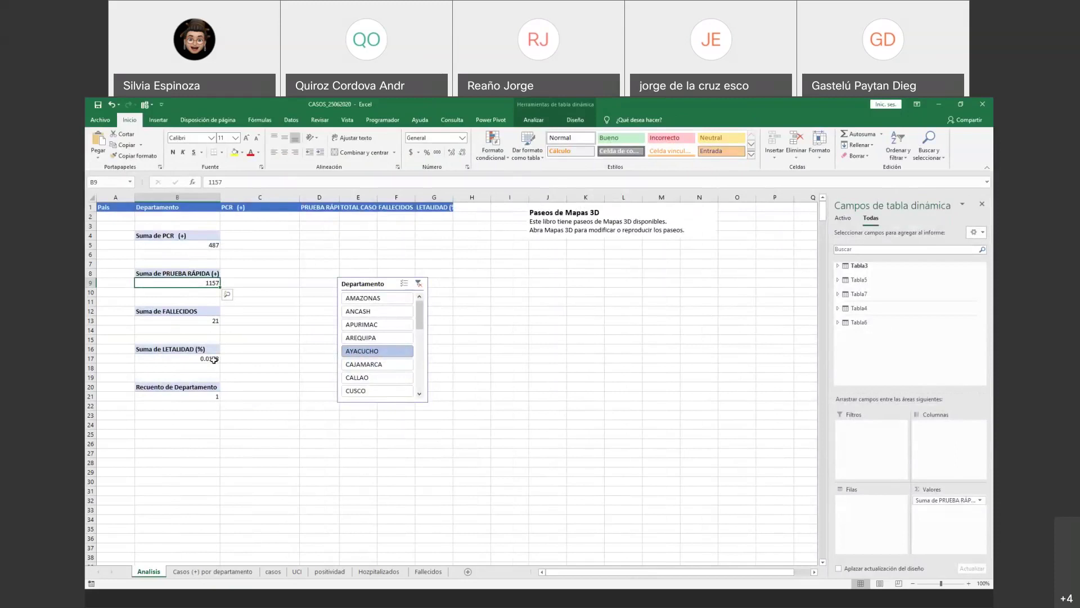
- Check that all five pivot tables respond to the slicer with departments including CALLAO, AMAZONAS and AYACUCHO
{"action": "left_click", "coordinate": [365, 364]}
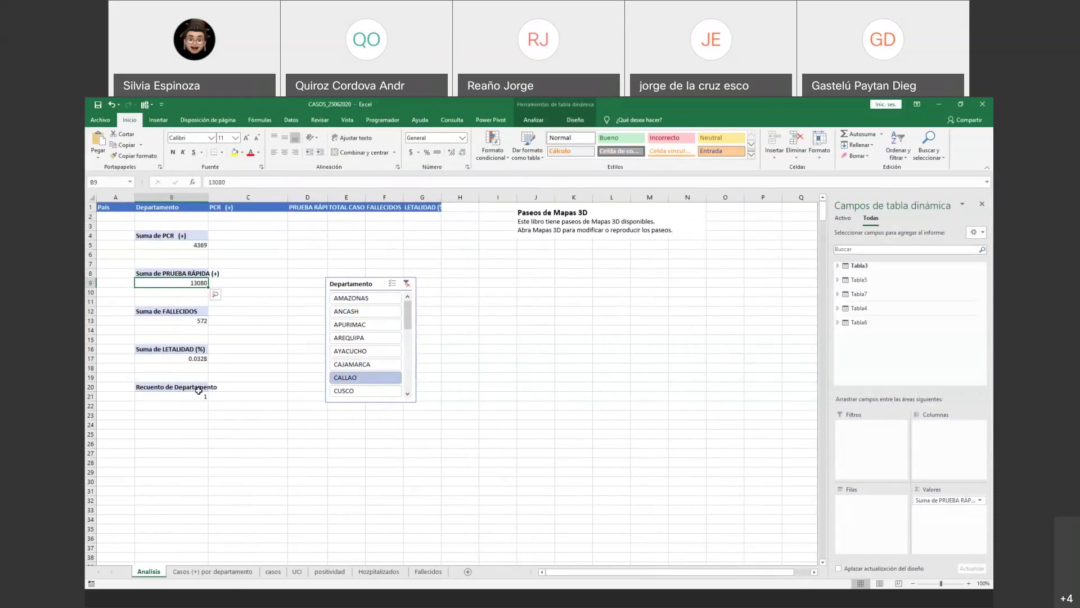
{"action": "scroll", "coordinate": [361, 388], "scroll_direction": "down", "scroll_amount": 3}
{"action": "left_click", "coordinate": [365, 377]}
{"action": "scroll", "coordinate": [402, 342], "scroll_direction": "up", "scroll_amount": 3}
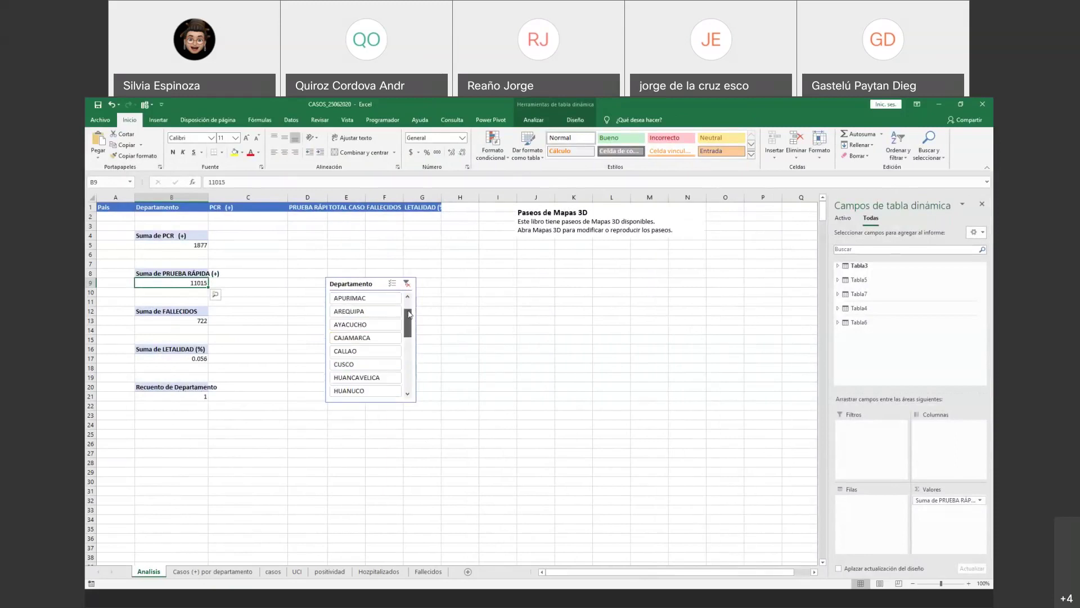
{"action": "left_click", "coordinate": [366, 297]}
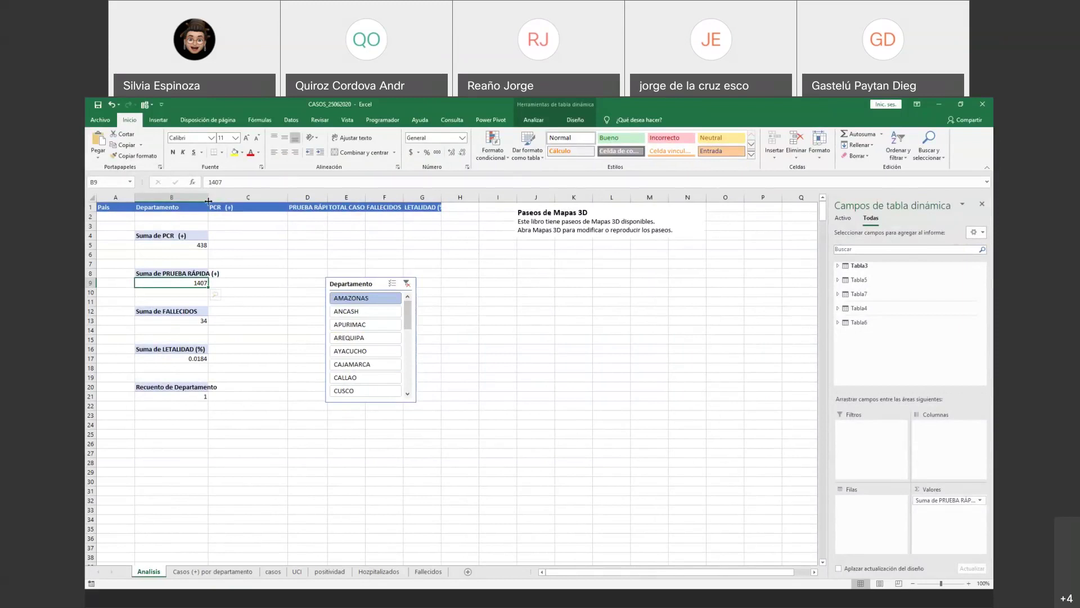
{"action": "left_click_drag", "start_coordinate": [209, 197], "coordinate": [228, 197]}
{"action": "left_click", "coordinate": [386, 349]}
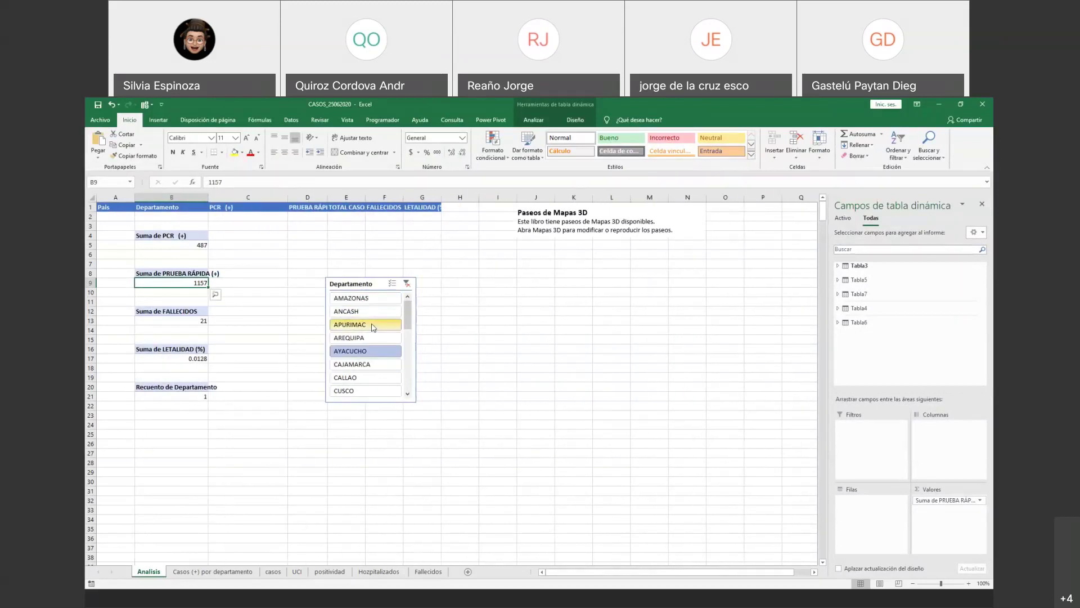
- Remove the Departamento slicer from the Casos (+) por departamento sheet and return to the Analisis sheet
{"action": "left_click", "coordinate": [213, 572]}
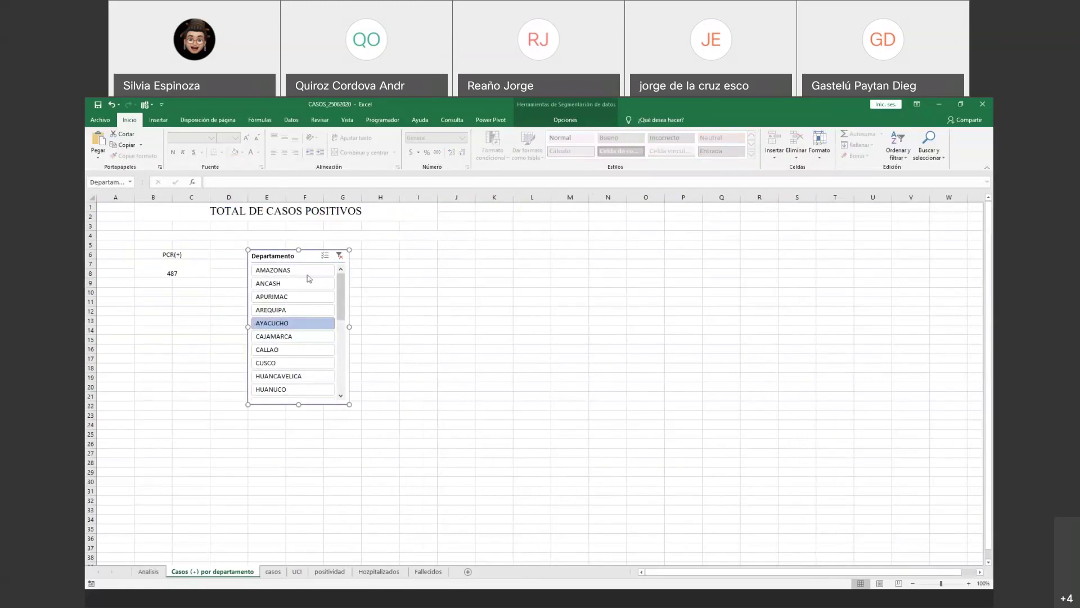
{"action": "right_click", "coordinate": [304, 256]}
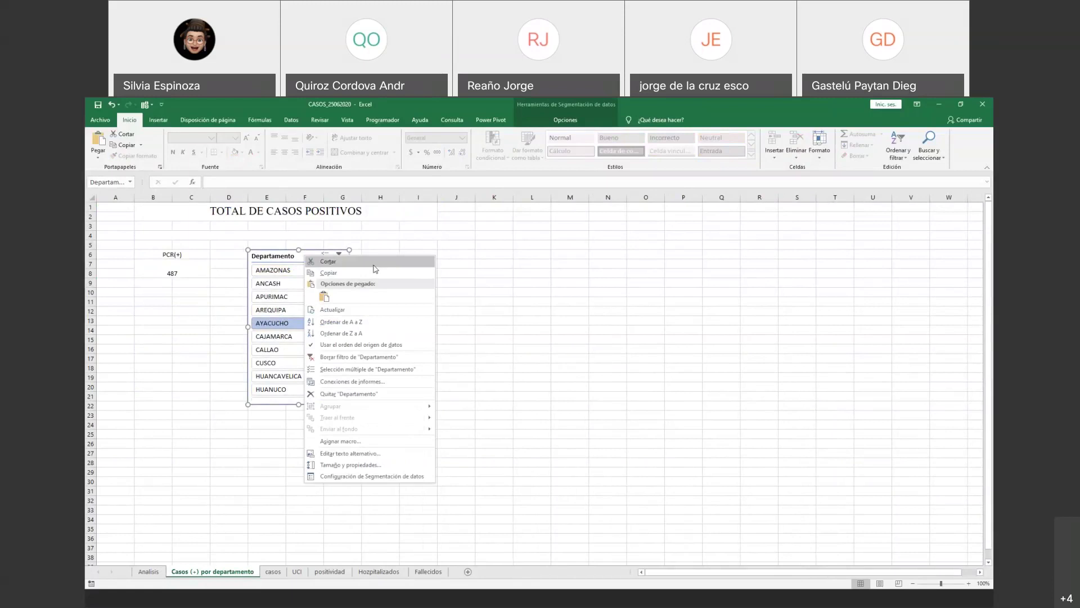
{"action": "left_click", "coordinate": [373, 394]}
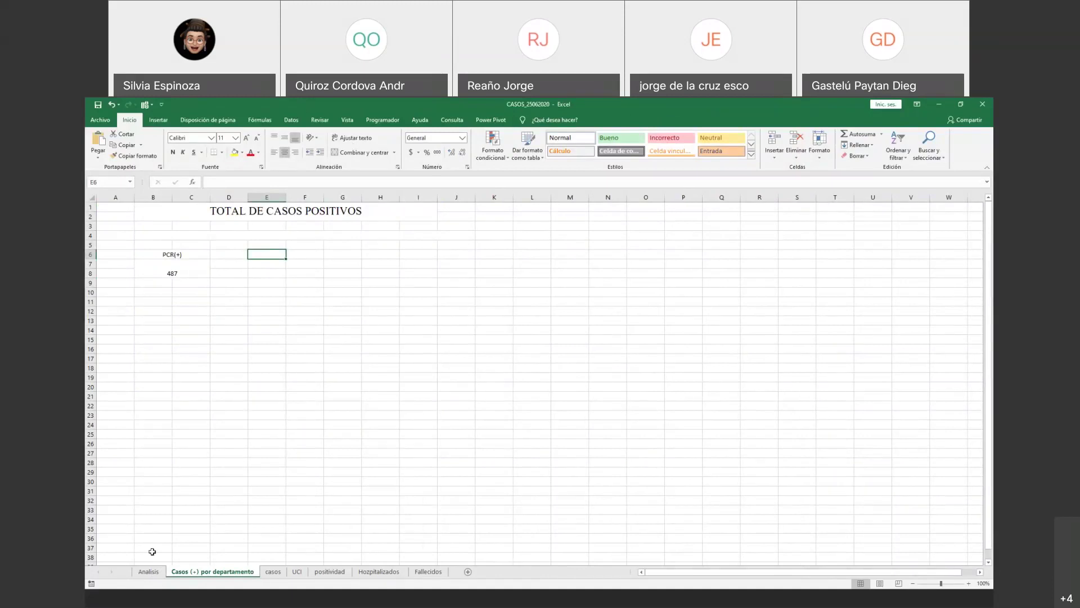
{"action": "left_click", "coordinate": [149, 571]}
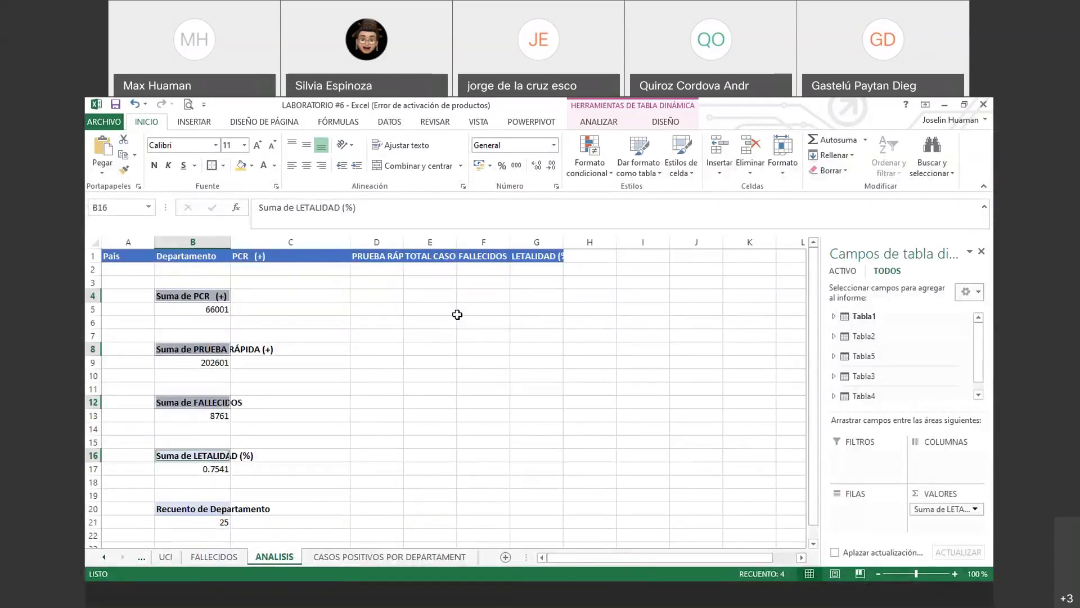
- Review the indicator totals under the banner on the CASOS POSITIVOS POR DEPARTAMENT sheet of the LABORATORIO #6 workbook
{"action": "left_click", "coordinate": [432, 557]}
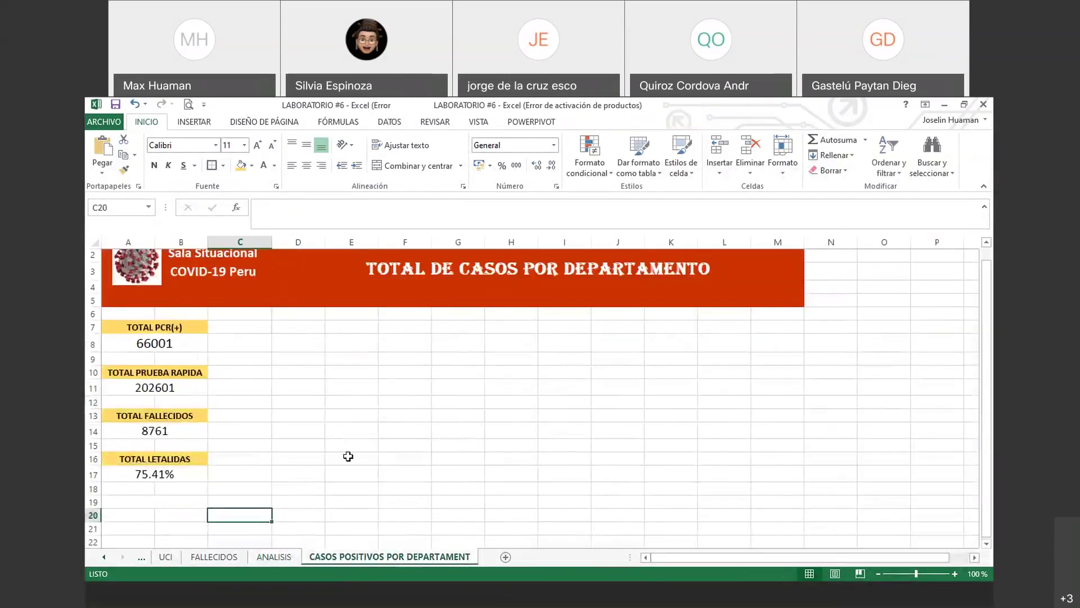
{"action": "left_click", "coordinate": [349, 454]}
{"action": "left_click", "coordinate": [361, 401]}
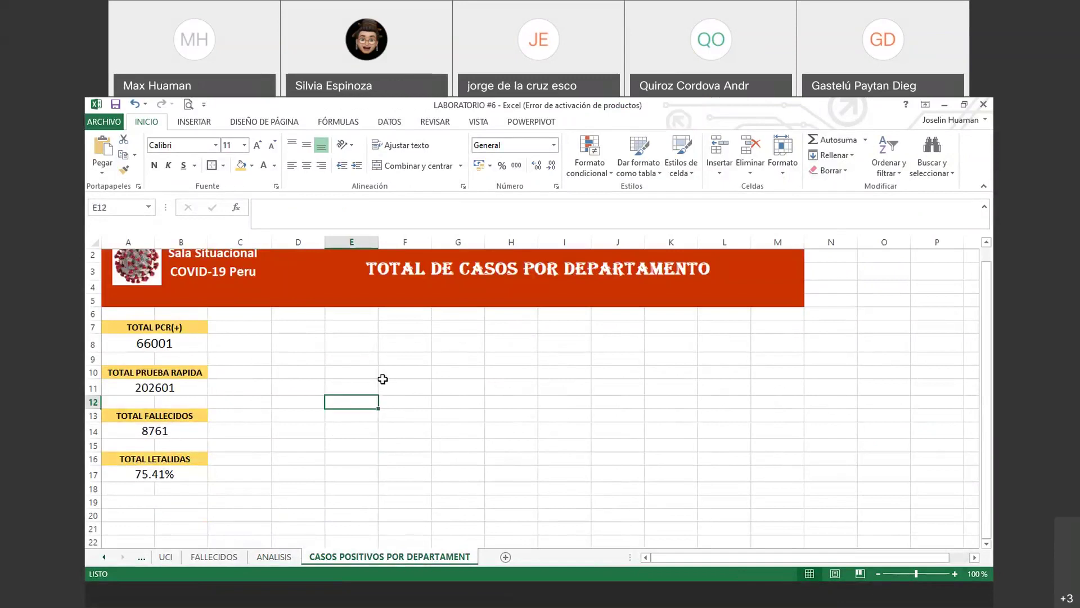
- Switch to the ANALISIS sheet and select the value of the Suma de PCR (+) pivot table
{"action": "left_click", "coordinate": [274, 557]}
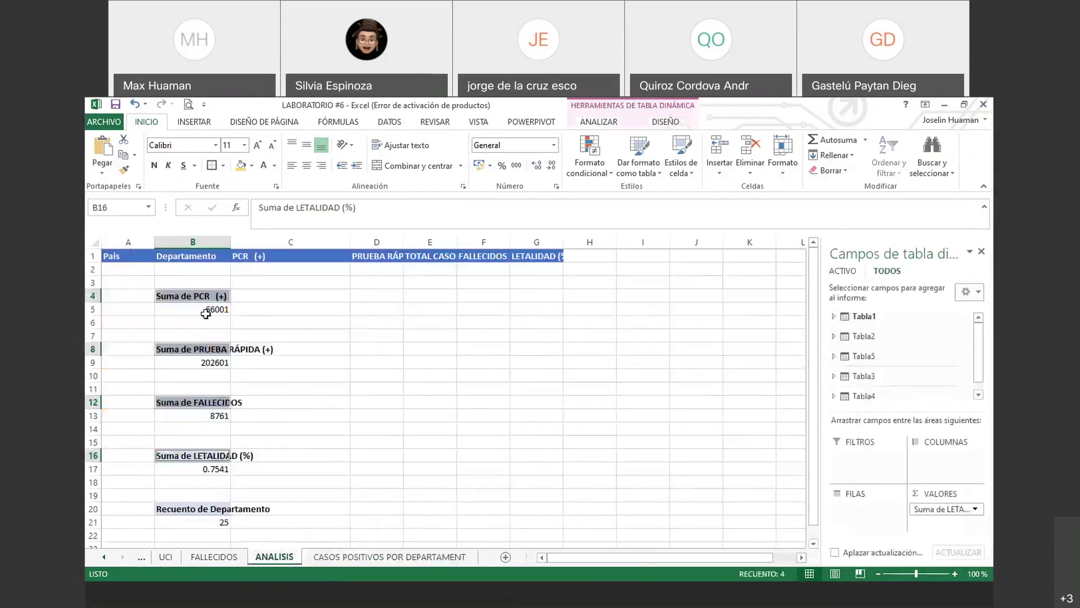
{"action": "left_click", "coordinate": [208, 314]}
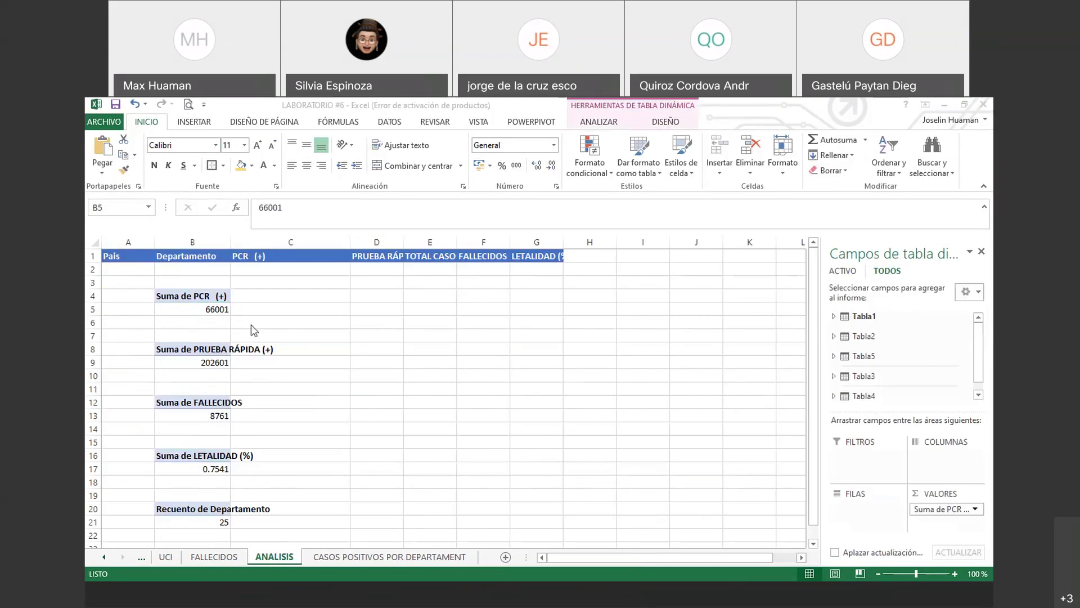
{"action": "left_click", "coordinate": [211, 309]}
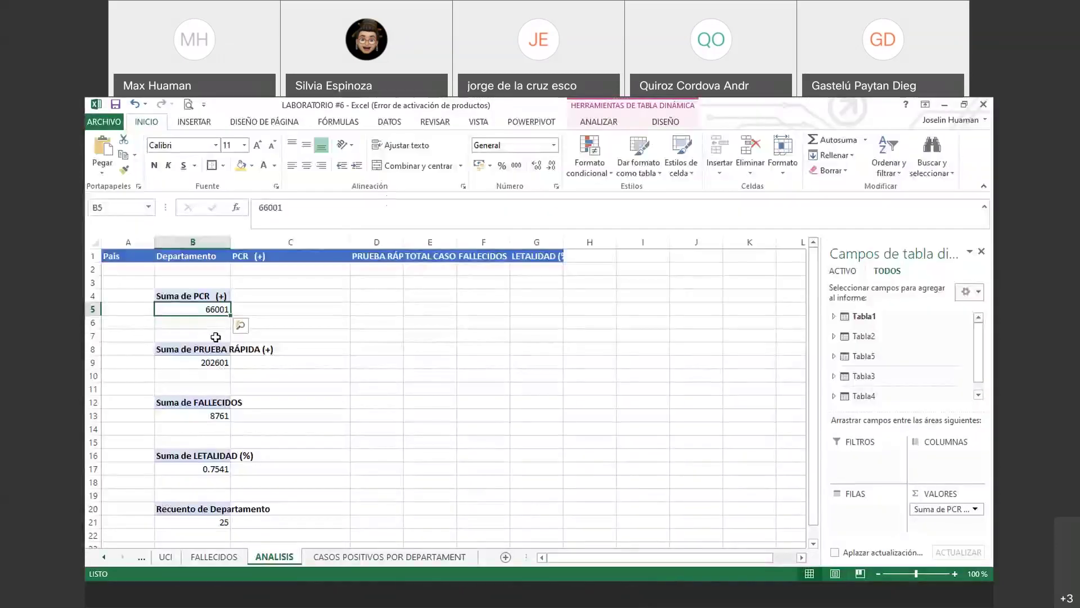
{"action": "left_click", "coordinate": [599, 122]}
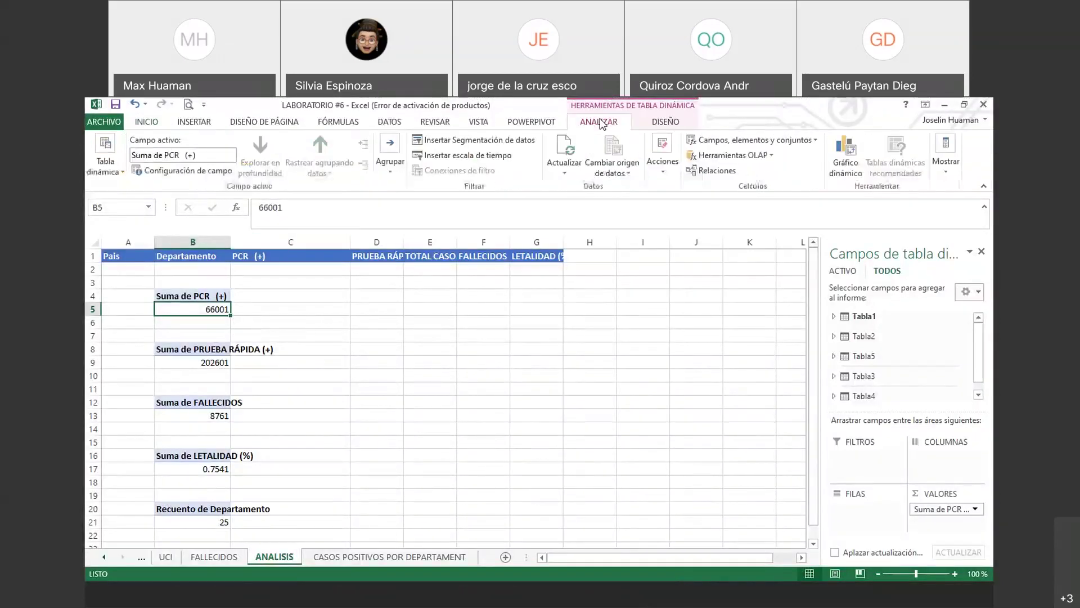
{"action": "left_click", "coordinate": [482, 140]}
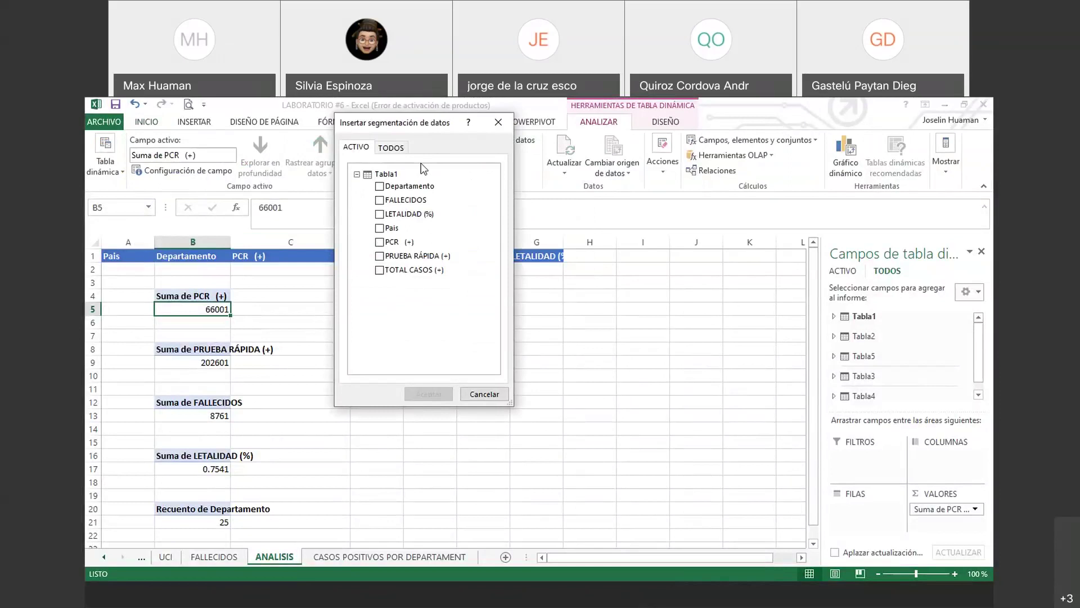
{"action": "left_click", "coordinate": [386, 191]}
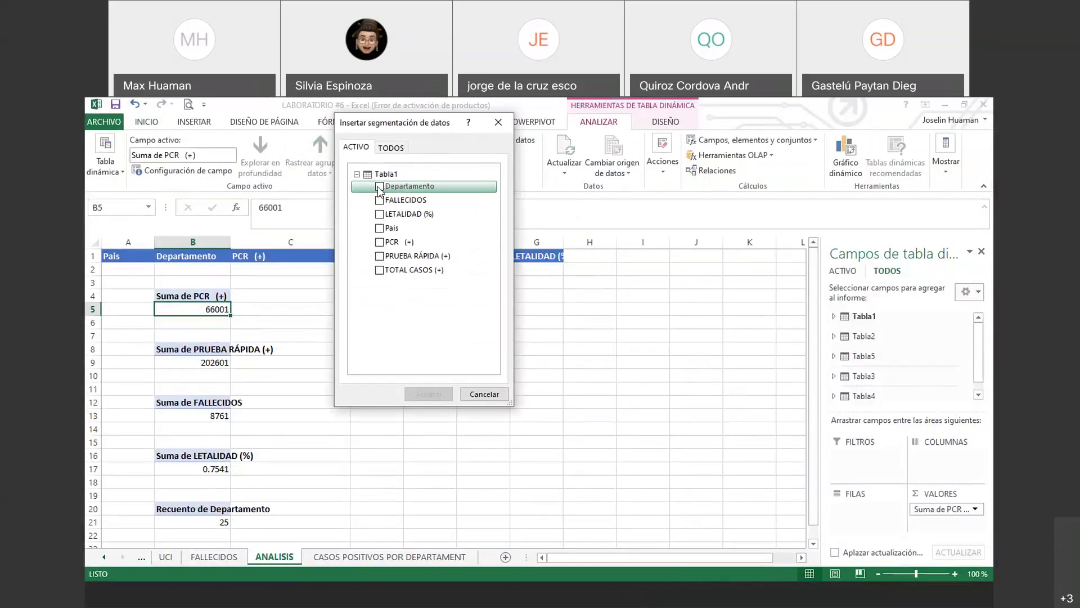
{"action": "left_click", "coordinate": [415, 394]}
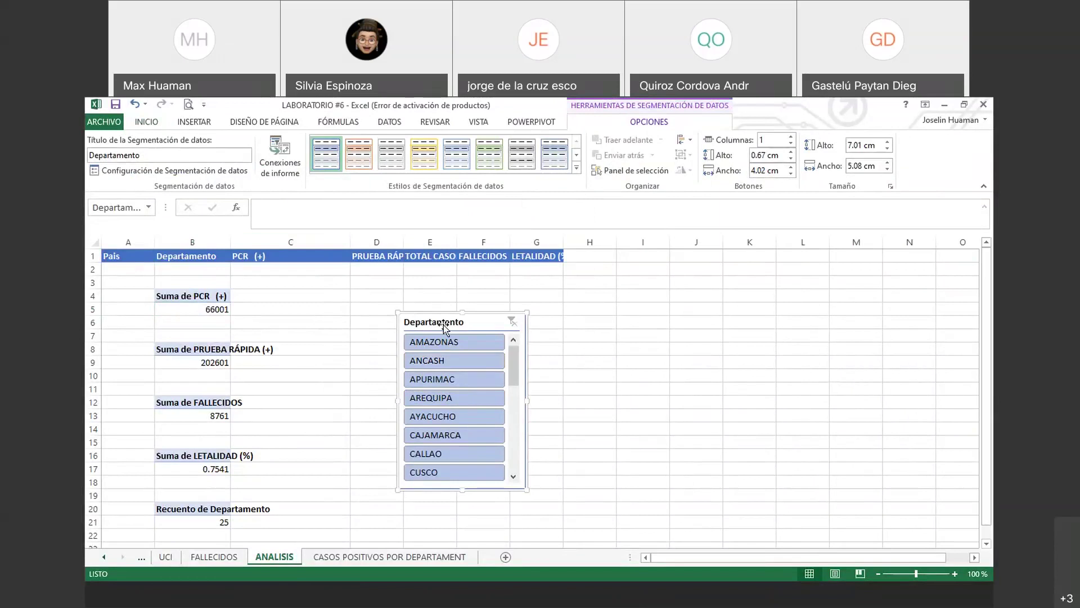
{"action": "key", "text": "Delete"}
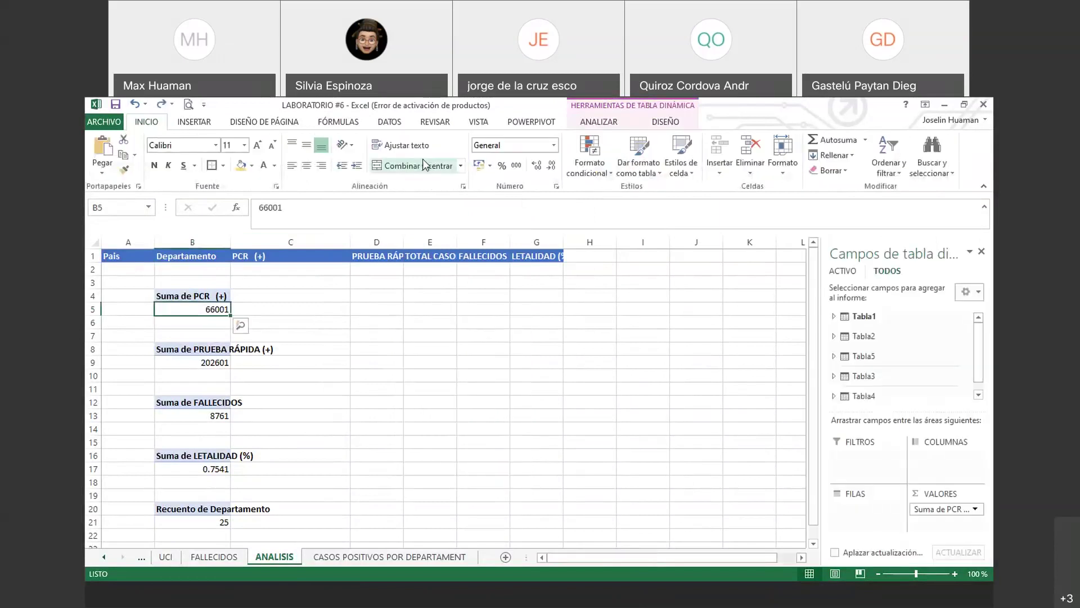
- Insert a slicer on Tabla1's Departamento field for the Suma de PCR (+) pivot table and place it beside the pivot tables
{"action": "left_click", "coordinate": [587, 123]}
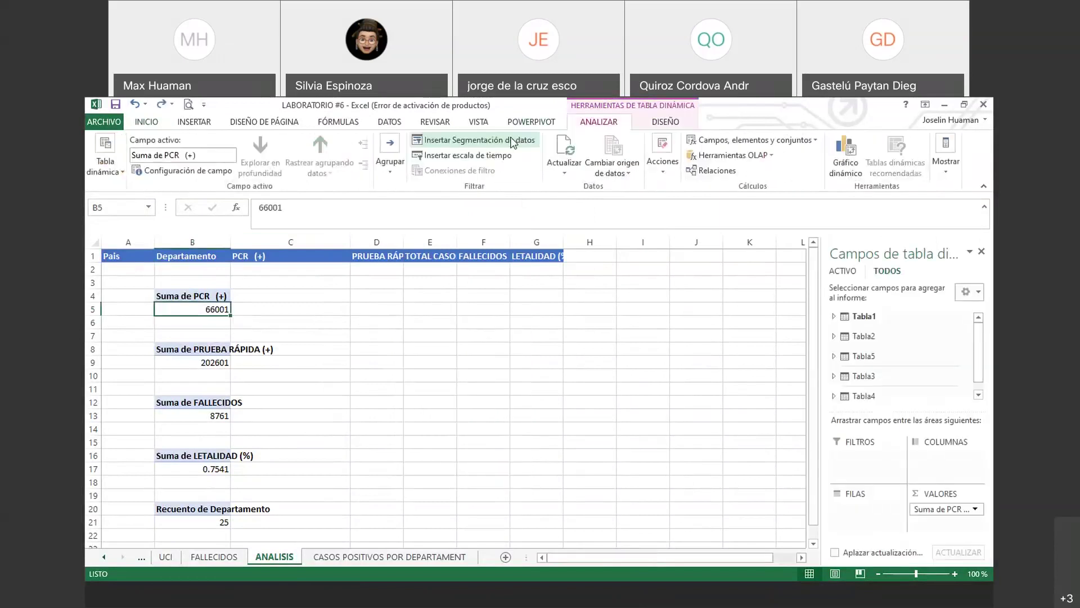
{"action": "left_click", "coordinate": [512, 142]}
{"action": "left_click", "coordinate": [399, 146]}
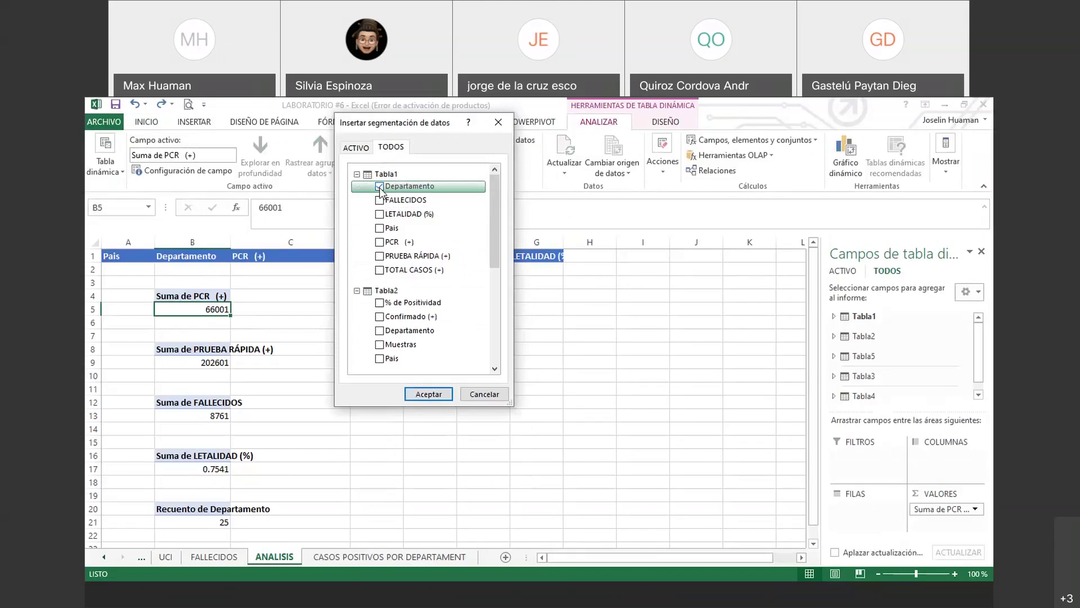
{"action": "left_click", "coordinate": [380, 188]}
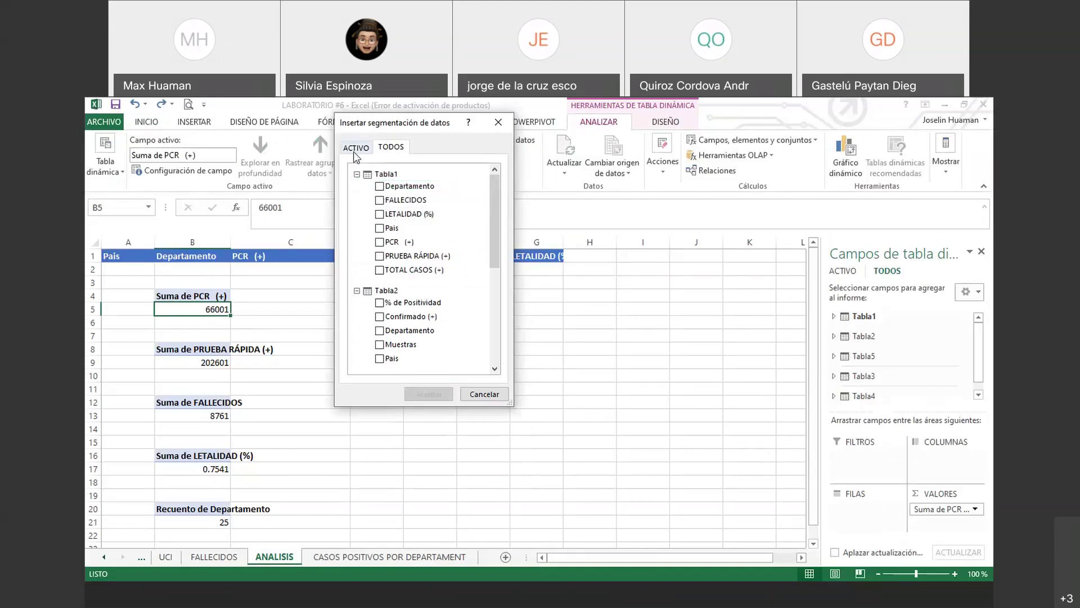
{"action": "left_click", "coordinate": [354, 148]}
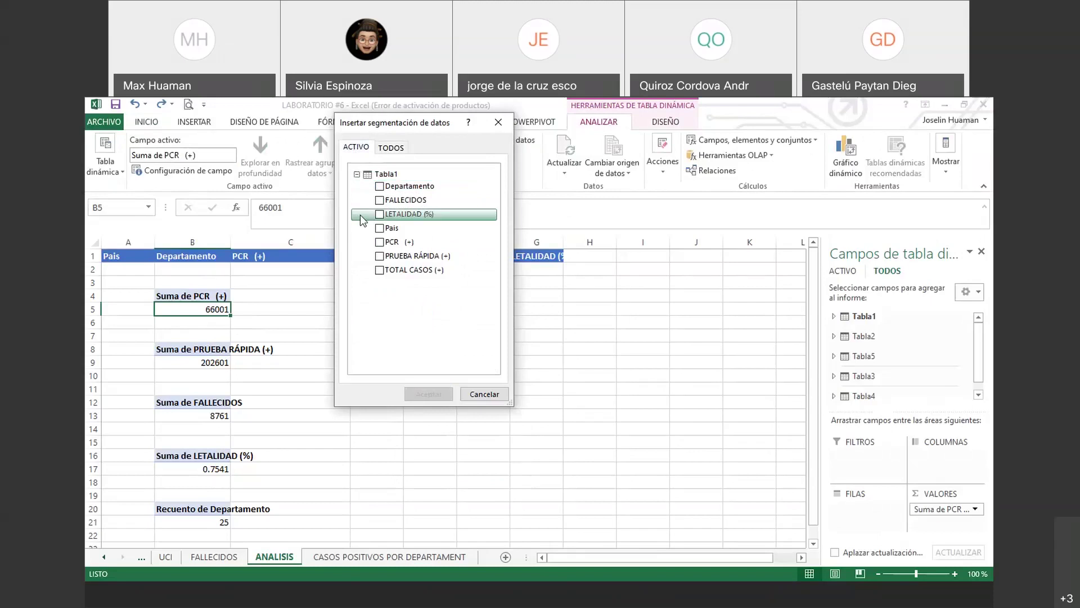
{"action": "left_click", "coordinate": [379, 187]}
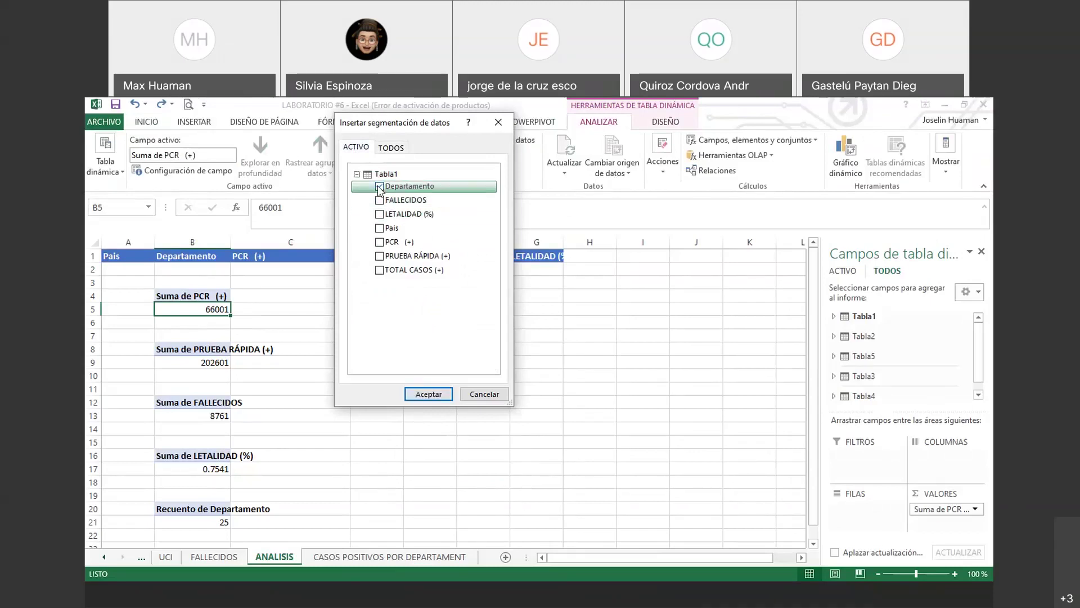
{"action": "left_click", "coordinate": [379, 189]}
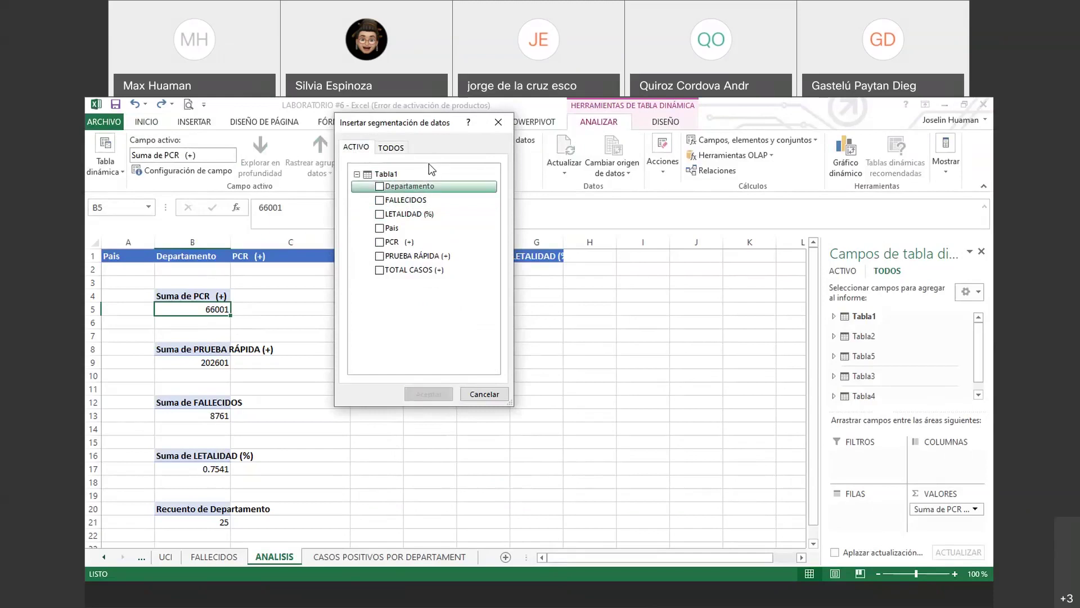
{"action": "left_click", "coordinate": [386, 190]}
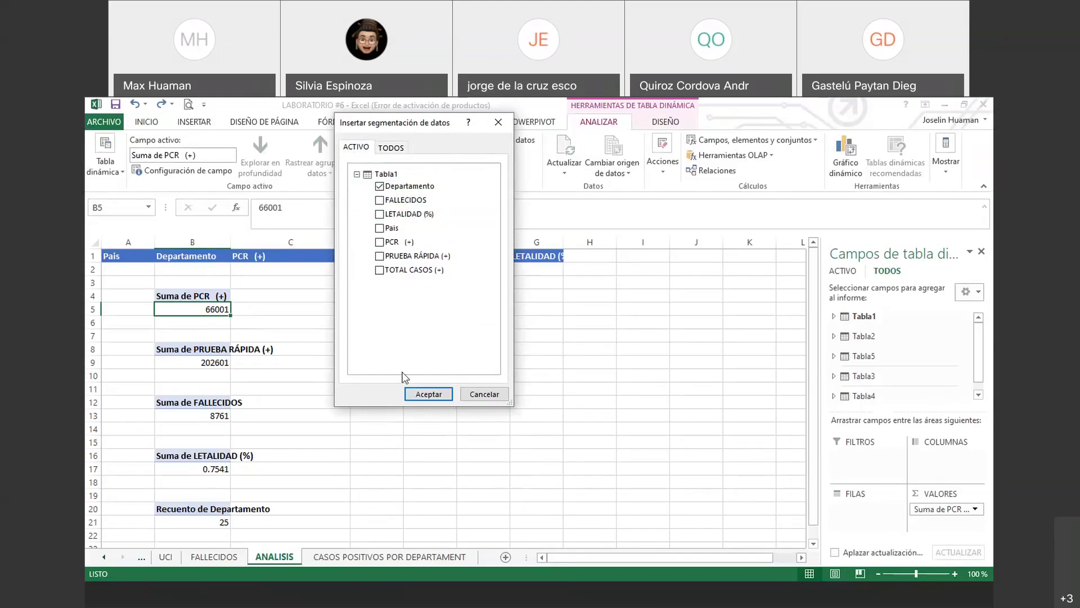
{"action": "left_click", "coordinate": [417, 394]}
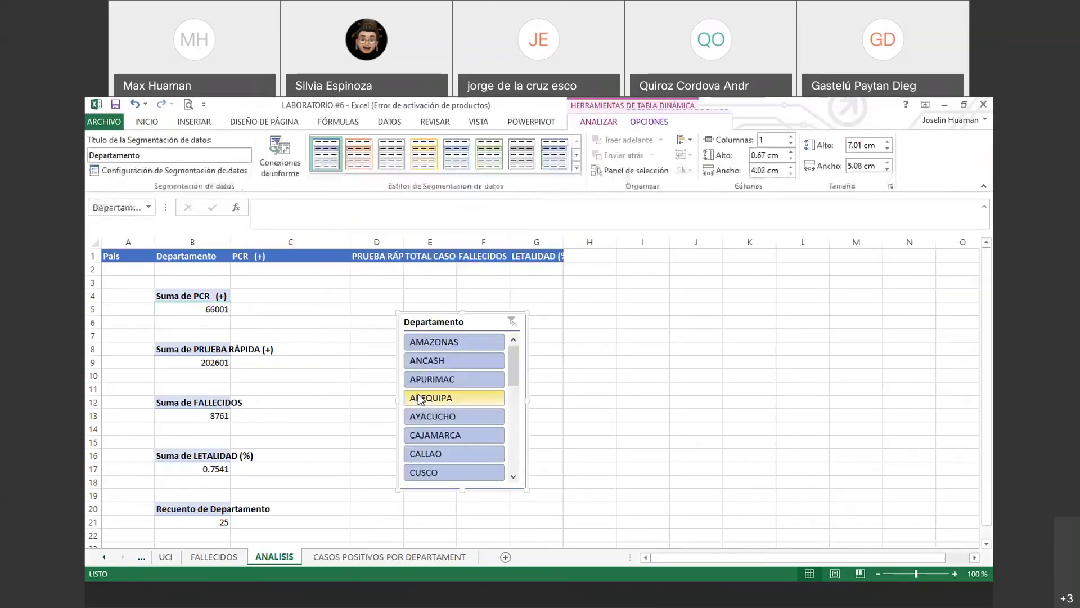
{"action": "left_click_drag", "start_coordinate": [445, 325], "coordinate": [372, 296]}
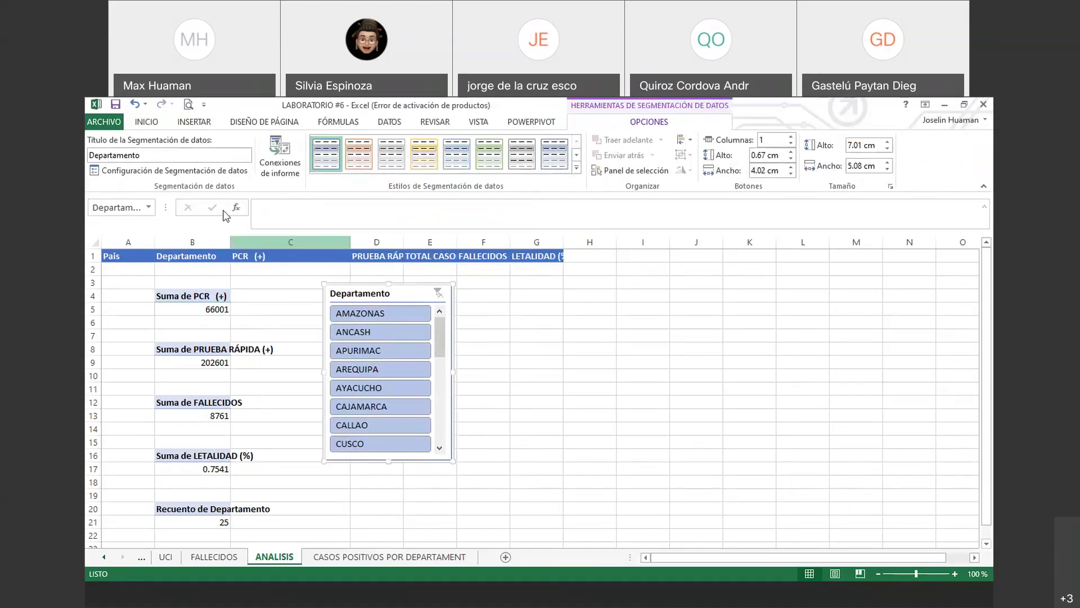
- Connect the Departamento slicer to Tabla dinámica2, Tabla dinámica3 and Tabla dinámica4 as well, leaving Tabla dinámica5 unconnected
{"action": "left_click", "coordinate": [166, 170]}
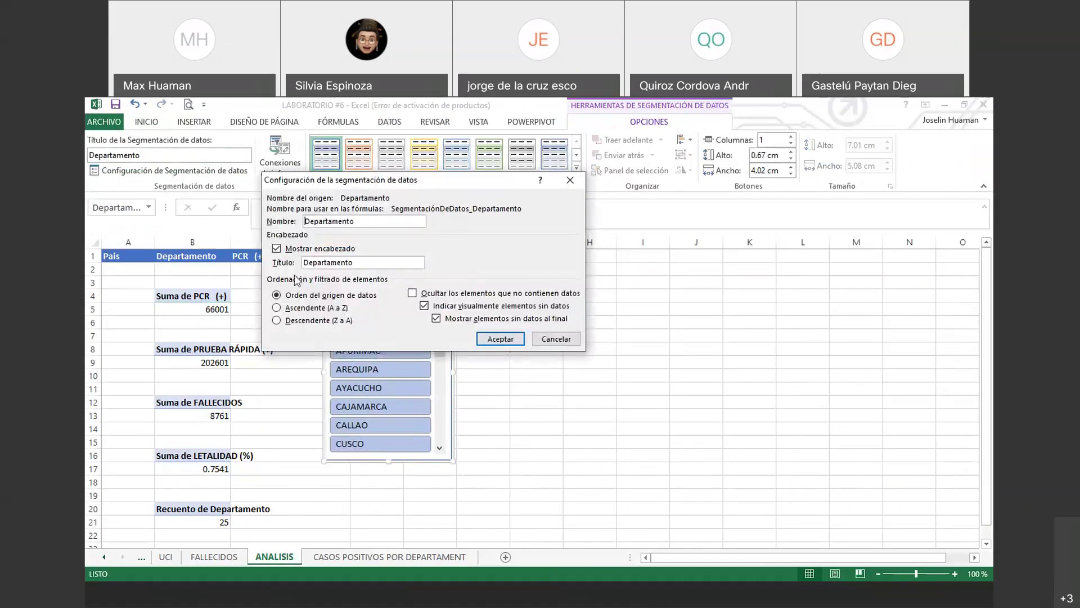
{"action": "left_click", "coordinate": [569, 181]}
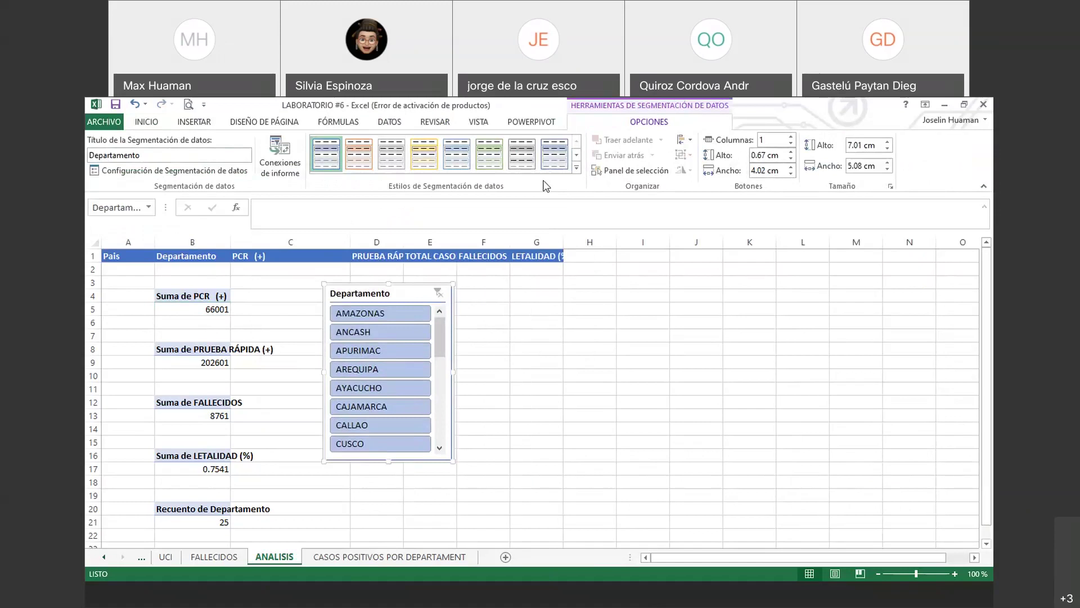
{"action": "left_click", "coordinate": [303, 163]}
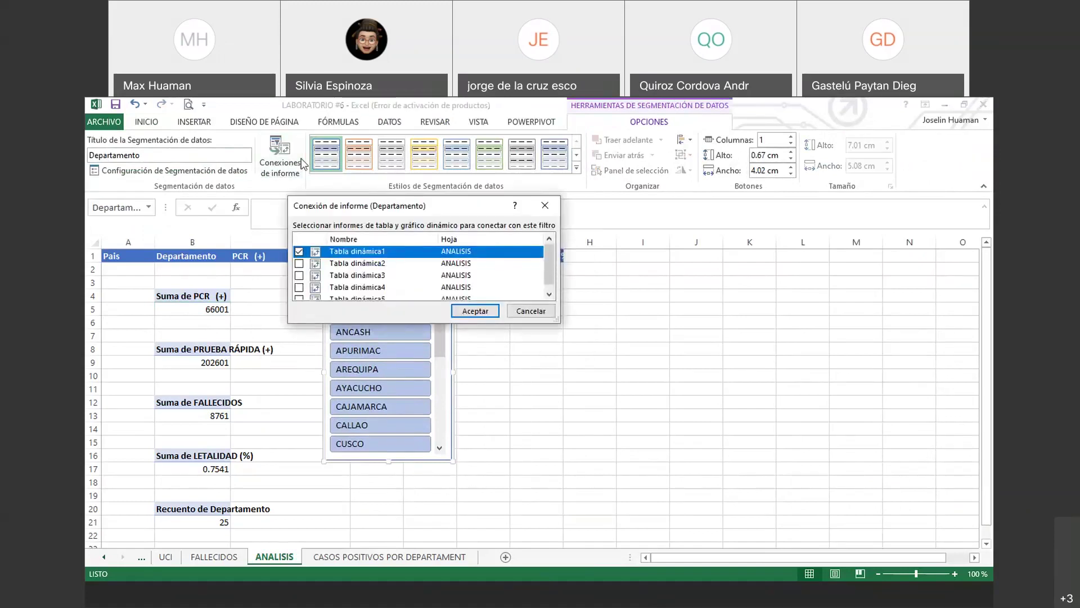
{"action": "left_click", "coordinate": [299, 264]}
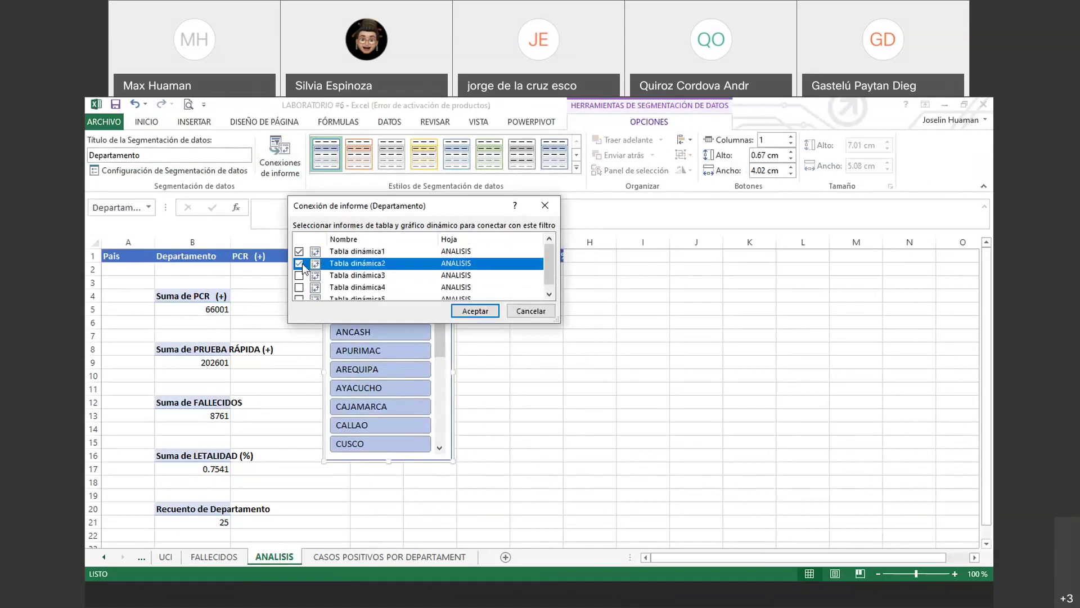
{"action": "left_click", "coordinate": [298, 275]}
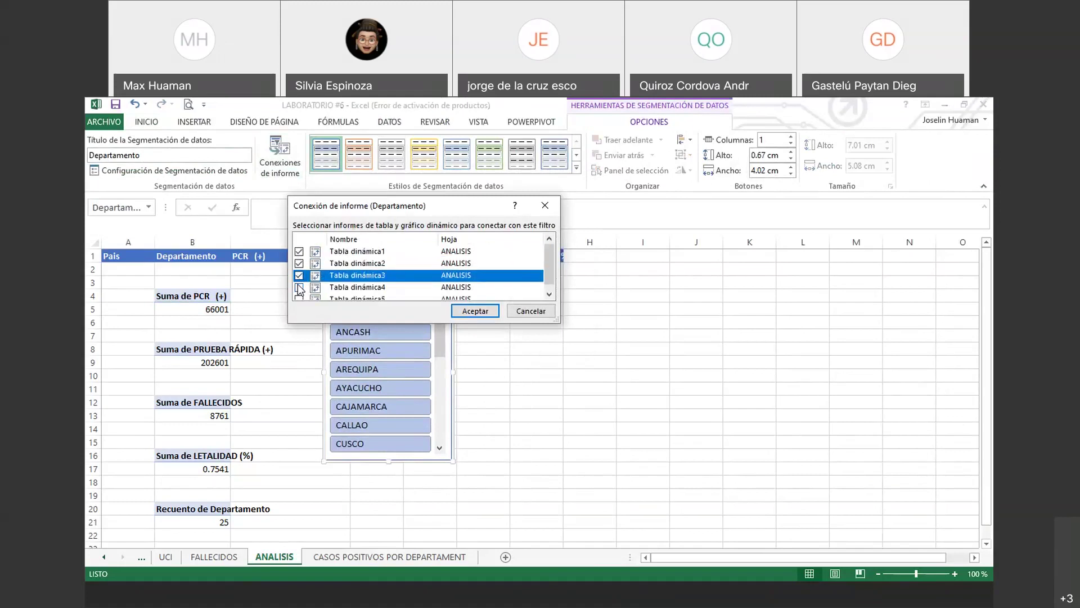
{"action": "left_click", "coordinate": [299, 288]}
{"action": "left_click", "coordinate": [299, 298]}
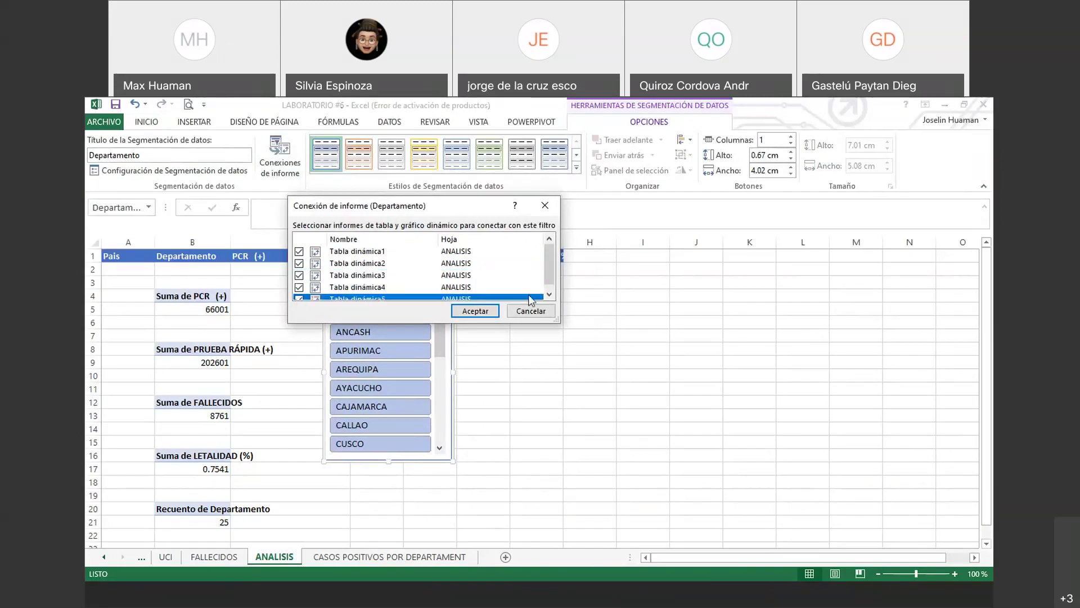
{"action": "left_click", "coordinate": [548, 294]}
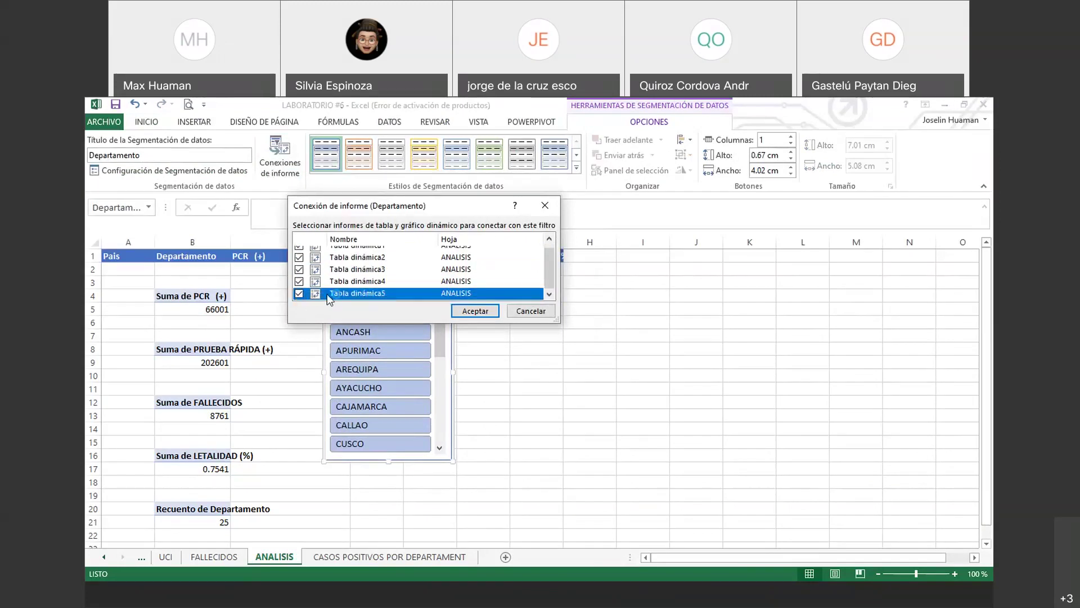
{"action": "left_click", "coordinate": [298, 294]}
{"action": "left_click", "coordinate": [468, 314]}
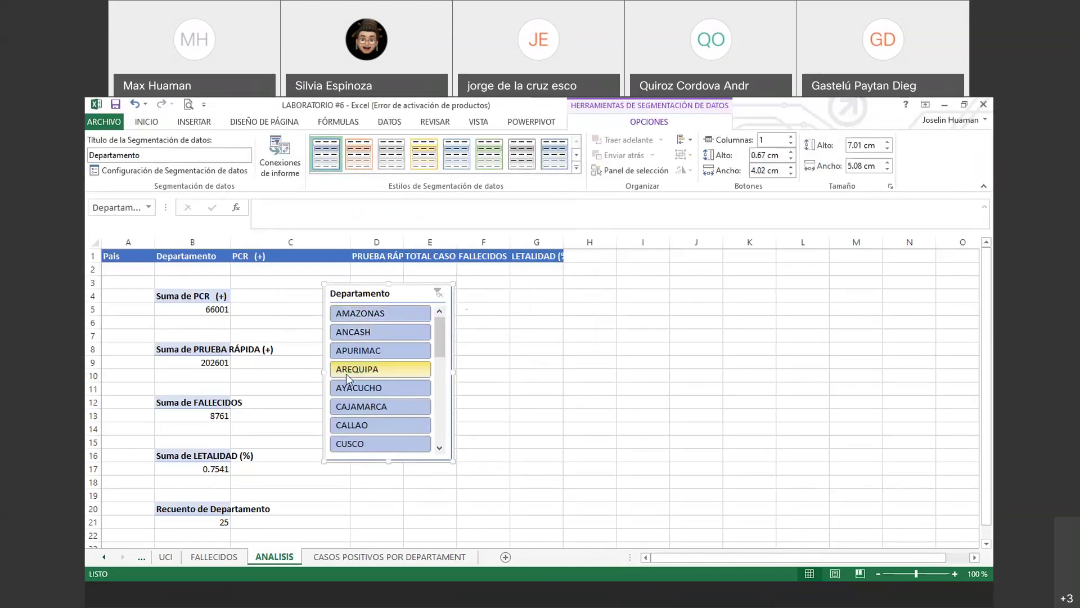
- Test the slicer's filtering of the pivot tables with AMAZONAS, ANCASH and APURIMAC, leaving APURIMAC selected
{"action": "left_click", "coordinate": [370, 316]}
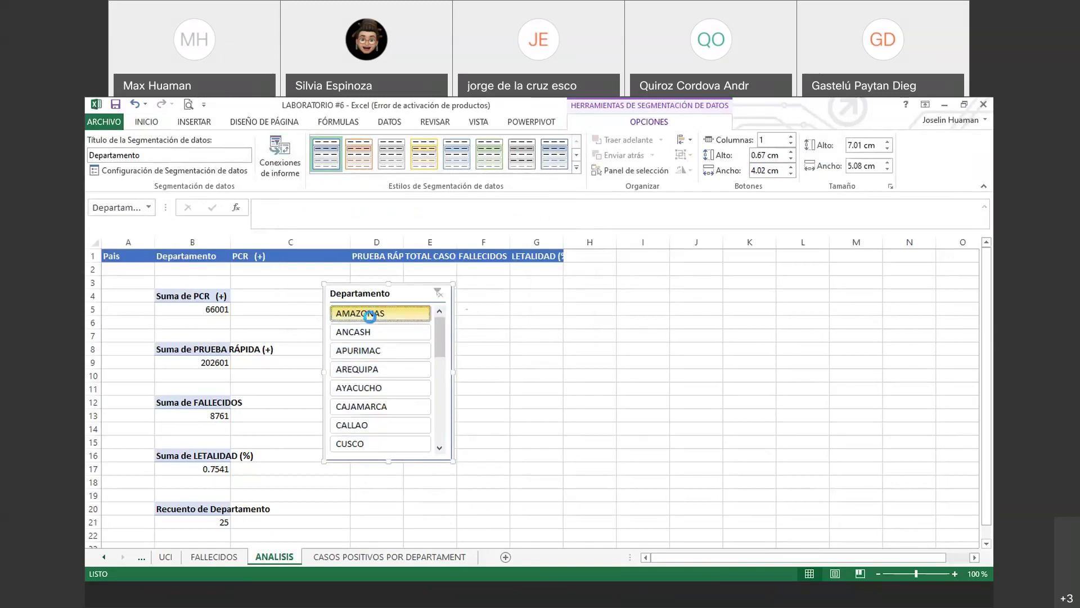
{"action": "left_click", "coordinate": [375, 333]}
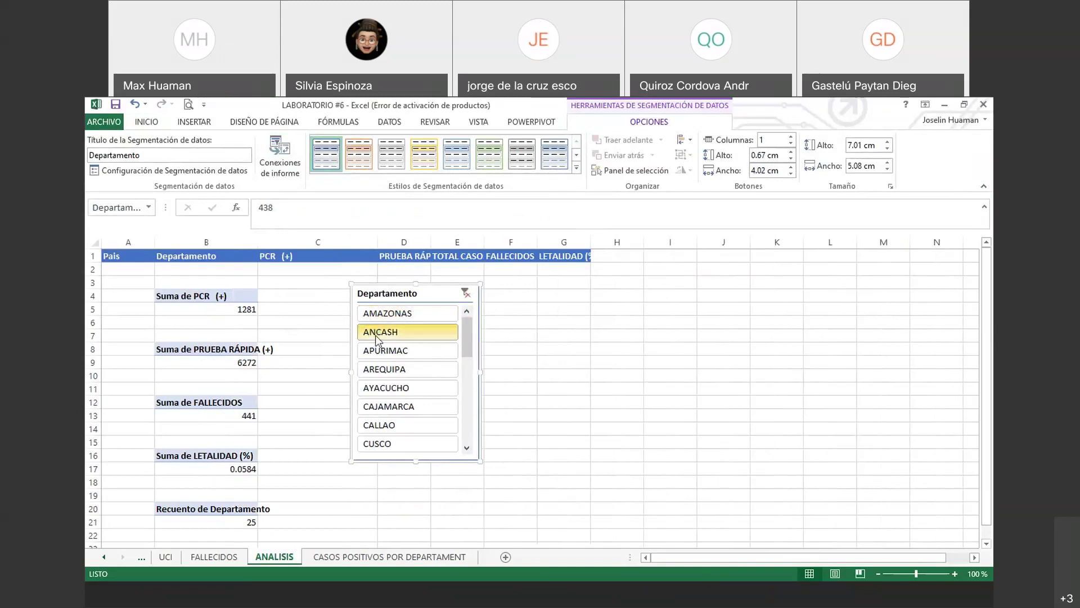
{"action": "left_click", "coordinate": [377, 354]}
{"action": "left_click", "coordinate": [379, 372]}
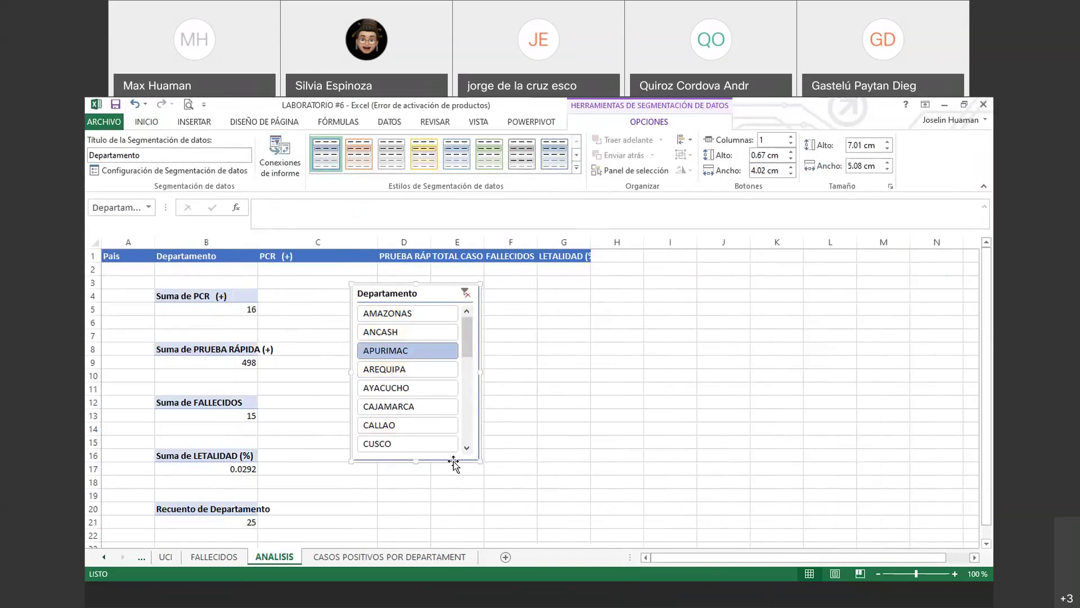
- Cut the Departamento slicer from the ANALISIS sheet and paste it at D8 on the CASOS POSITIVOS POR DEPARTAMENT sheet
{"action": "right_click", "coordinate": [431, 293]}
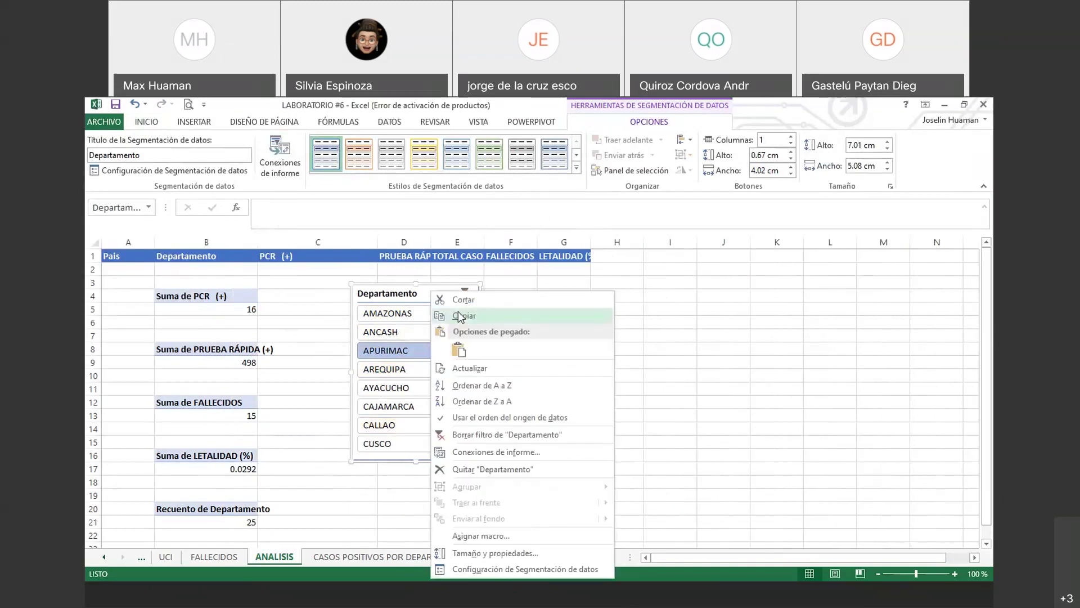
{"action": "left_click", "coordinate": [459, 301]}
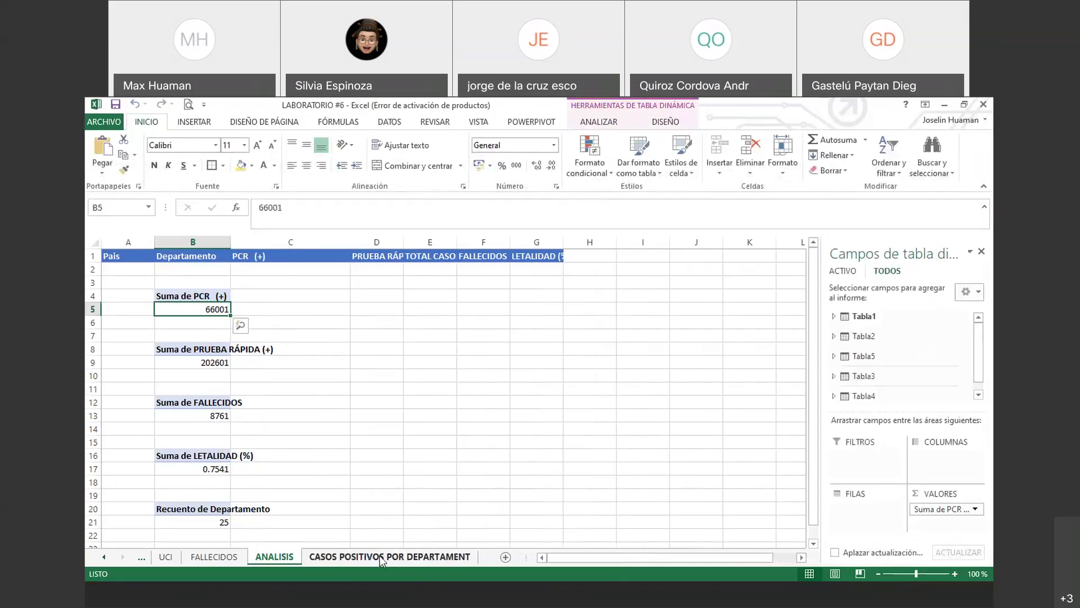
{"action": "left_click", "coordinate": [375, 557]}
{"action": "left_click", "coordinate": [313, 343]}
{"action": "right_click", "coordinate": [314, 343]}
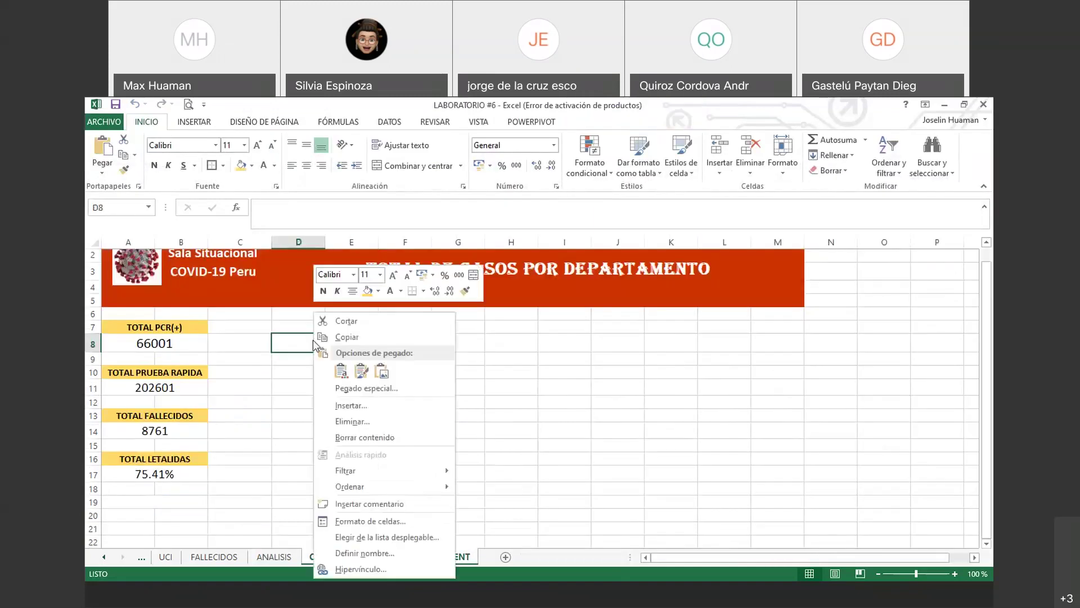
{"action": "left_click", "coordinate": [342, 367]}
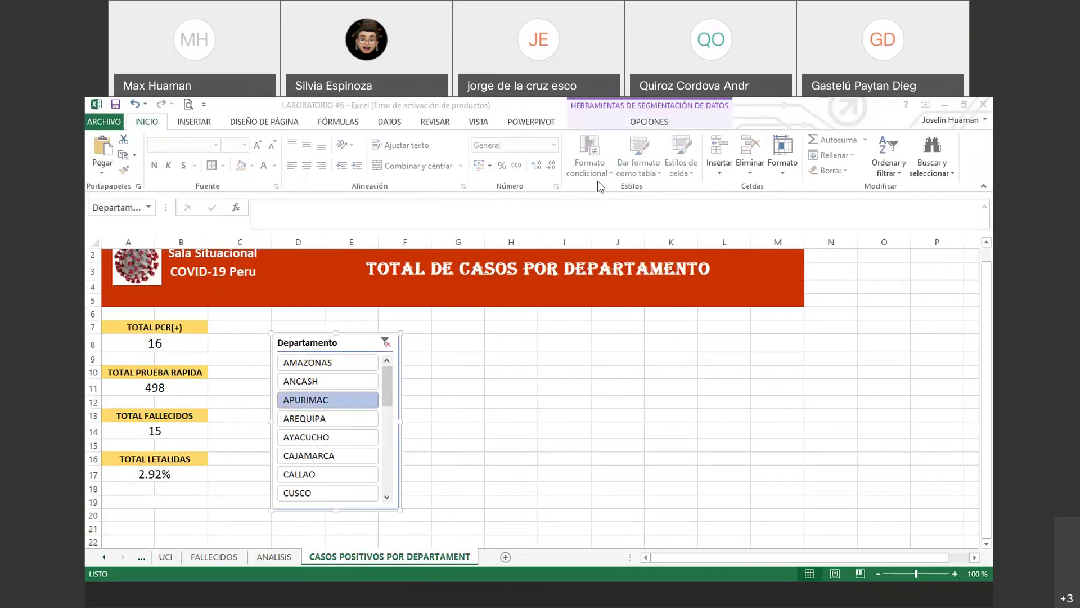
{"action": "left_click", "coordinate": [623, 133]}
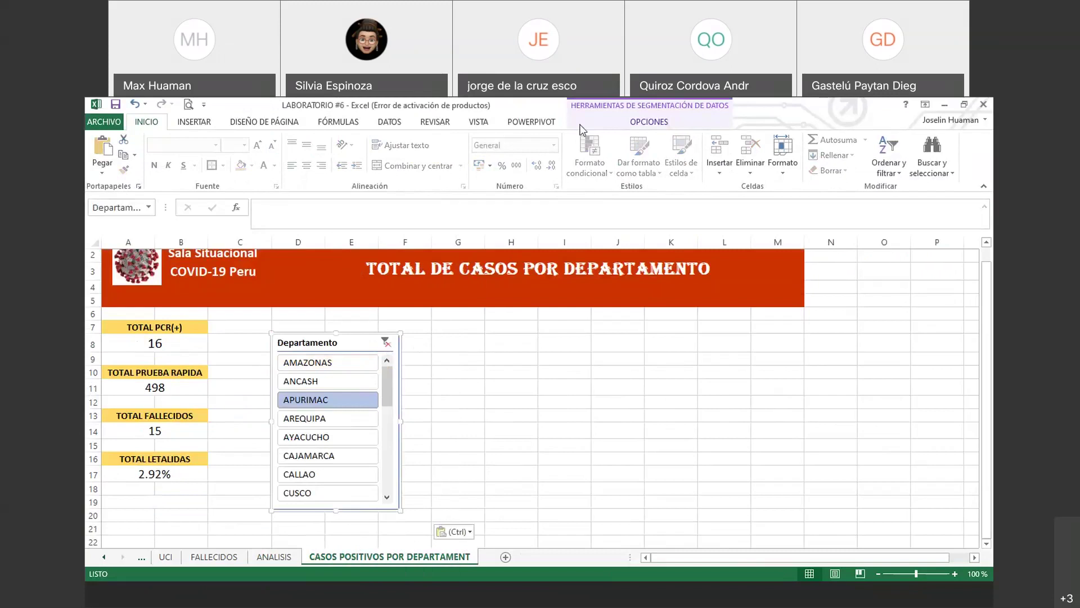
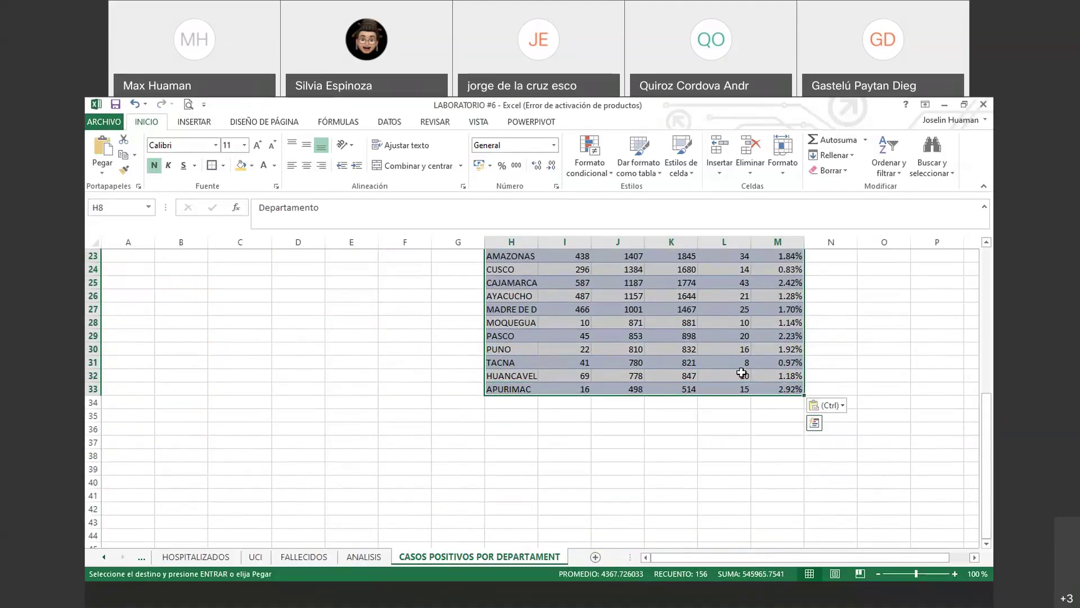
- Convert the department data range H8:M33 into a table with headers
{"action": "left_click", "coordinate": [182, 130]}
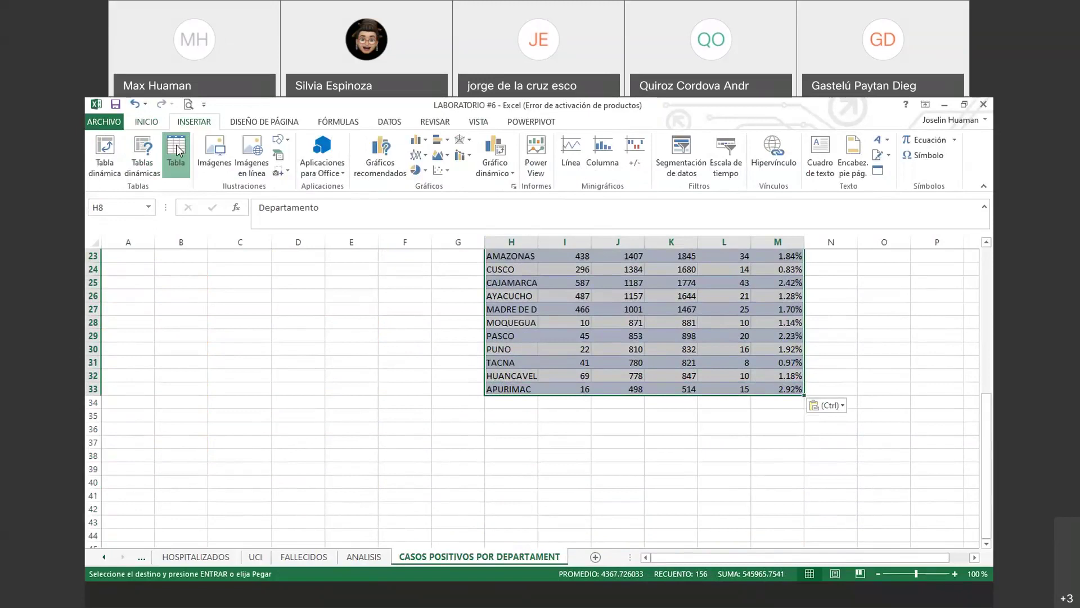
{"action": "left_click", "coordinate": [176, 149]}
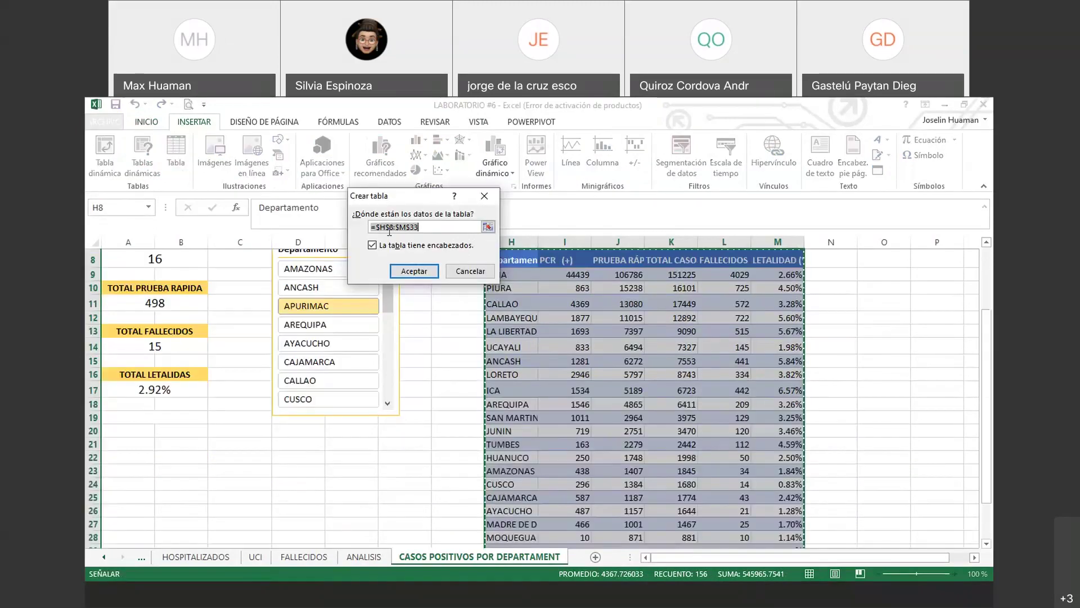
{"action": "left_click", "coordinate": [409, 269]}
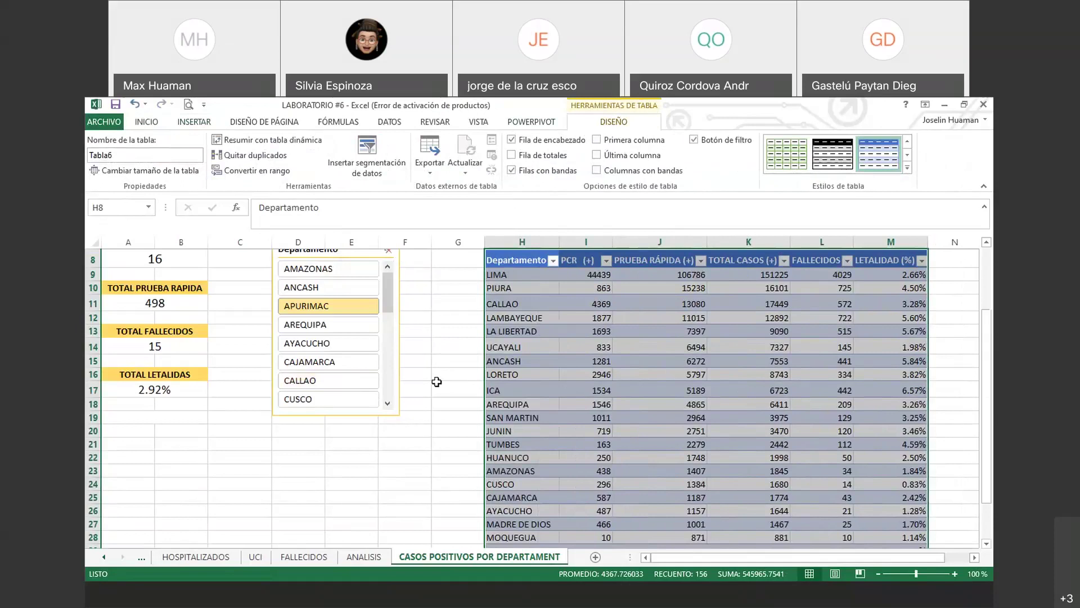
{"action": "left_click", "coordinate": [464, 300]}
{"action": "left_click", "coordinate": [522, 284]}
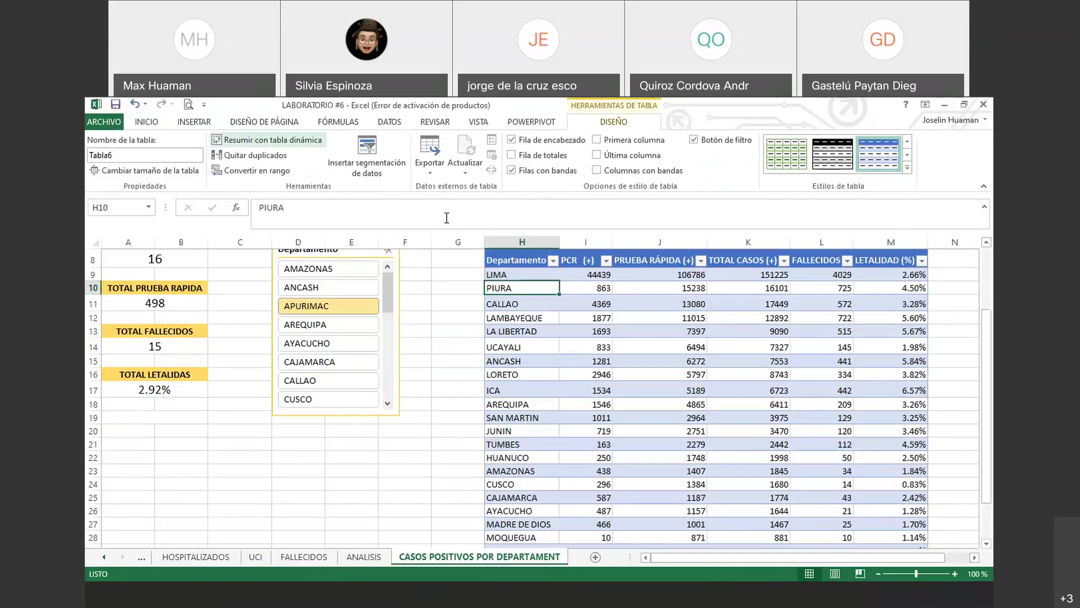
{"action": "left_click", "coordinate": [545, 275]}
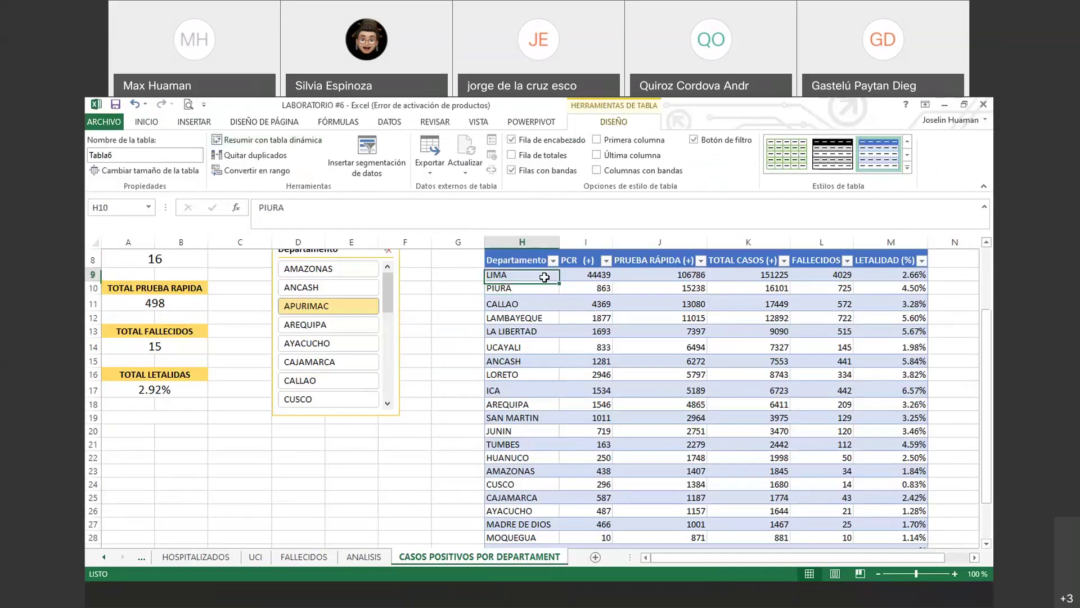
{"action": "left_click", "coordinate": [523, 263]}
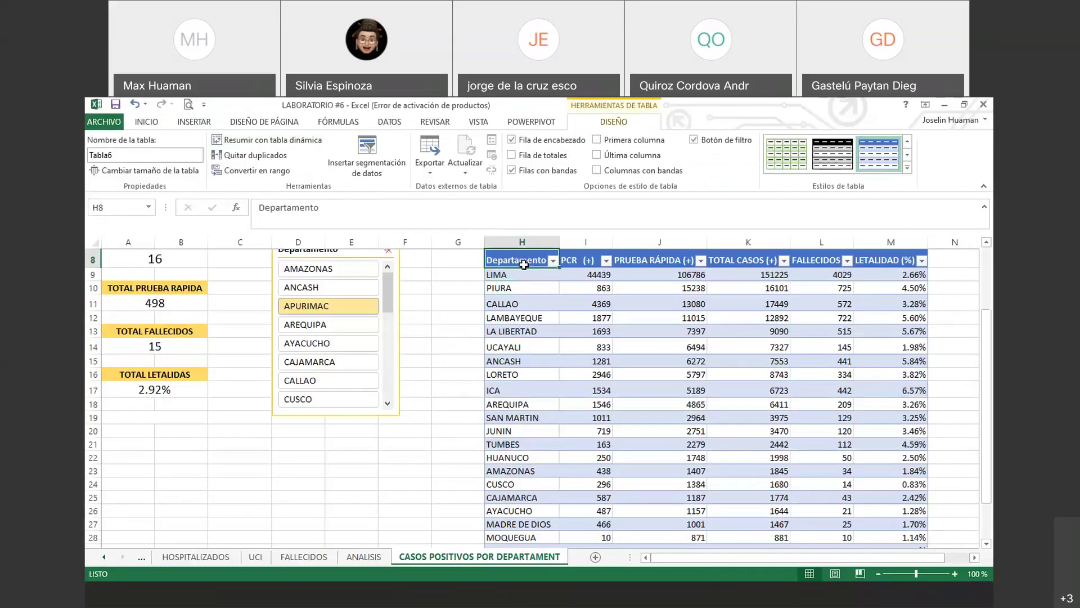
{"action": "left_click_drag", "start_coordinate": [523, 262], "coordinate": [868, 532]}
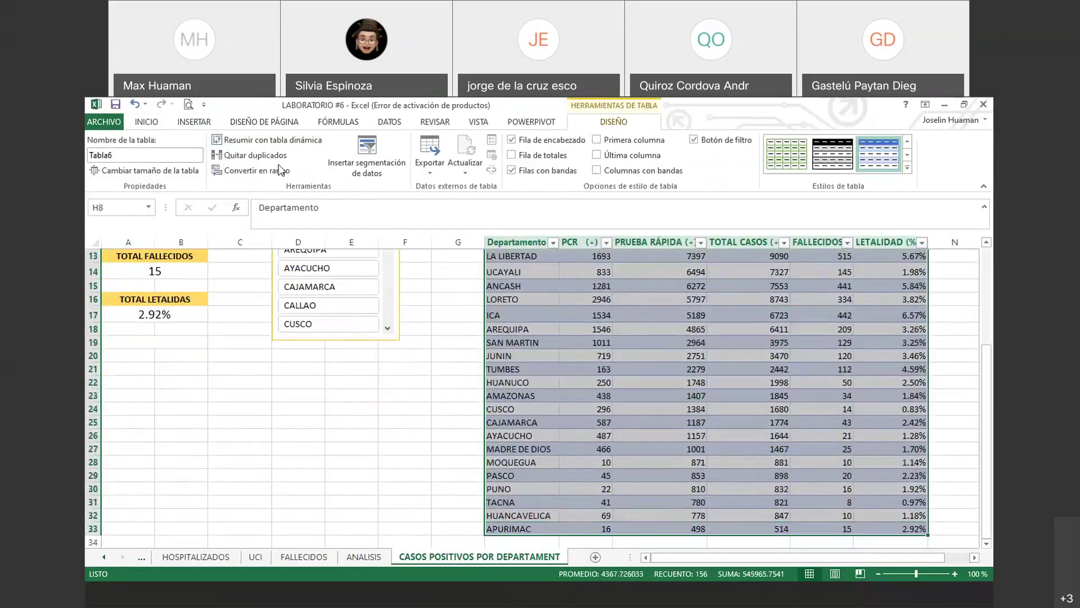
{"action": "left_click", "coordinate": [271, 144]}
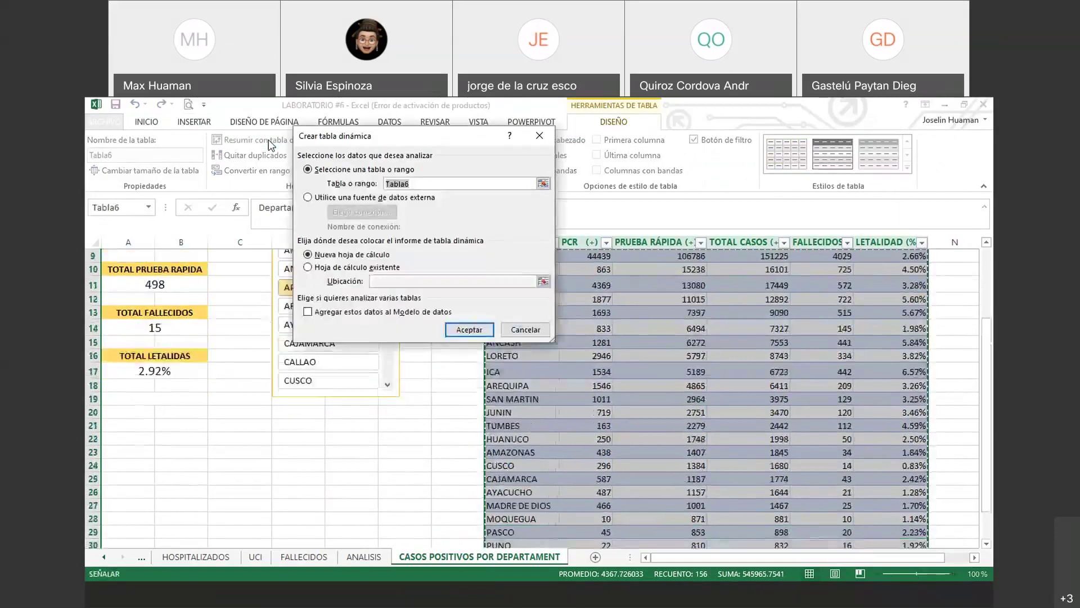
{"action": "left_click", "coordinate": [332, 267]}
{"action": "left_click", "coordinate": [394, 281]}
{"action": "left_click", "coordinate": [542, 281]}
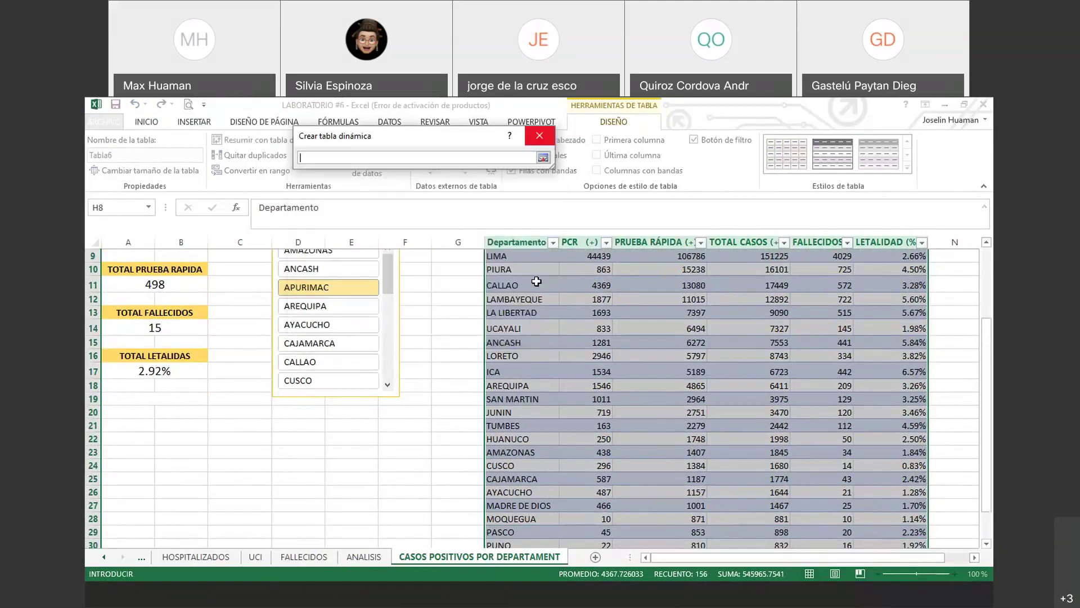
{"action": "left_click", "coordinate": [247, 451]}
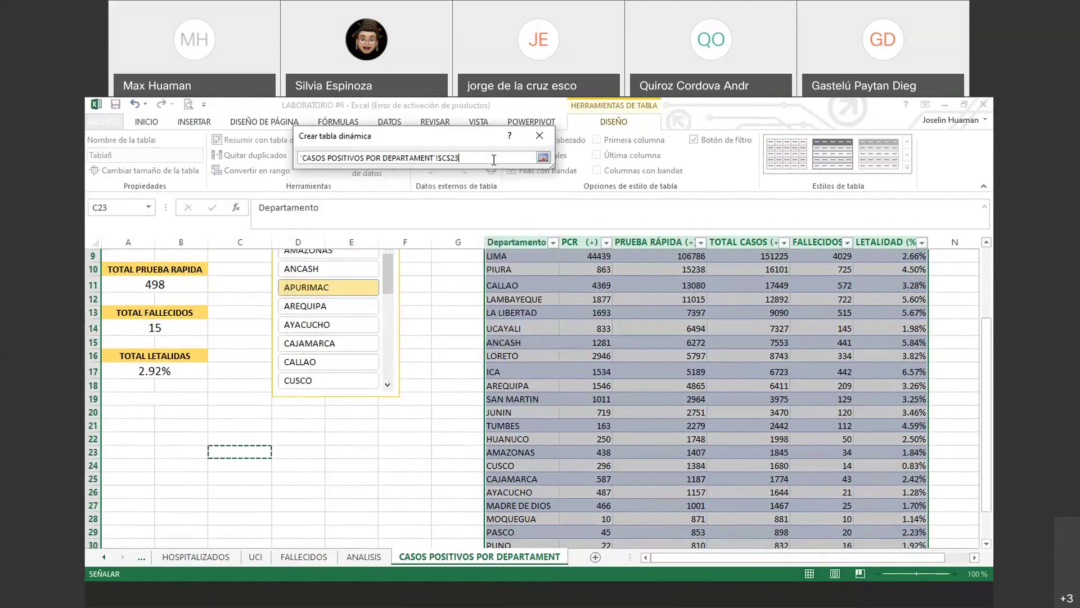
{"action": "left_click", "coordinate": [539, 135]}
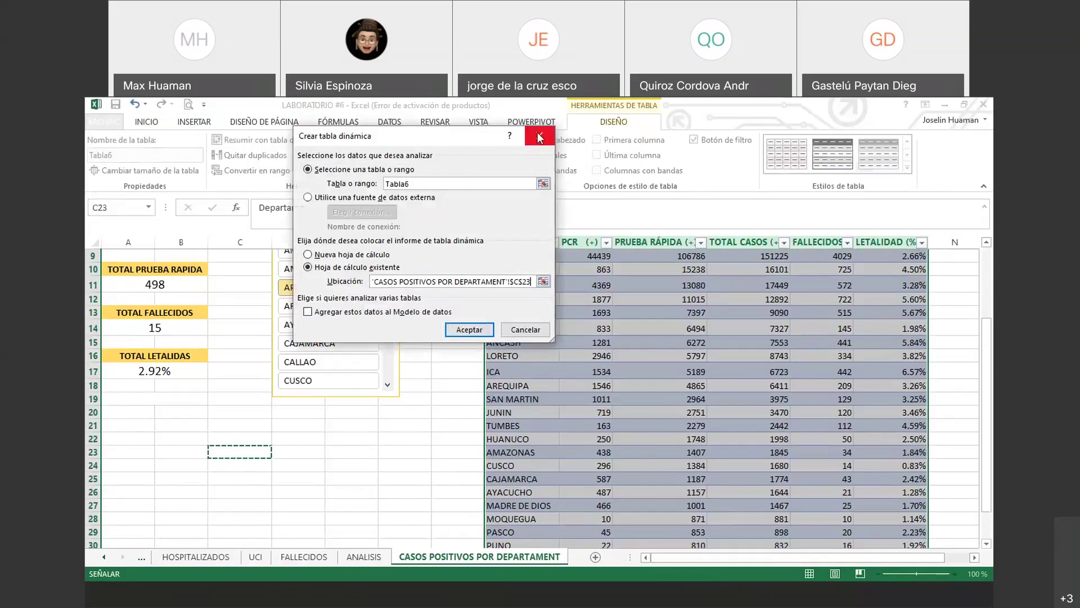
{"action": "left_click", "coordinate": [538, 134]}
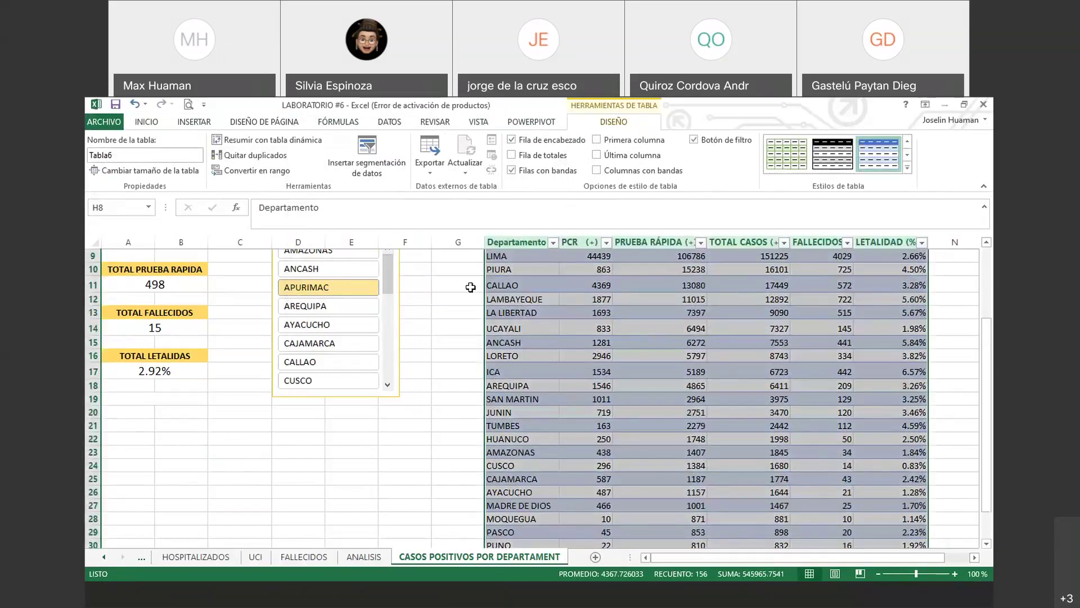
{"action": "left_click", "coordinate": [470, 287]}
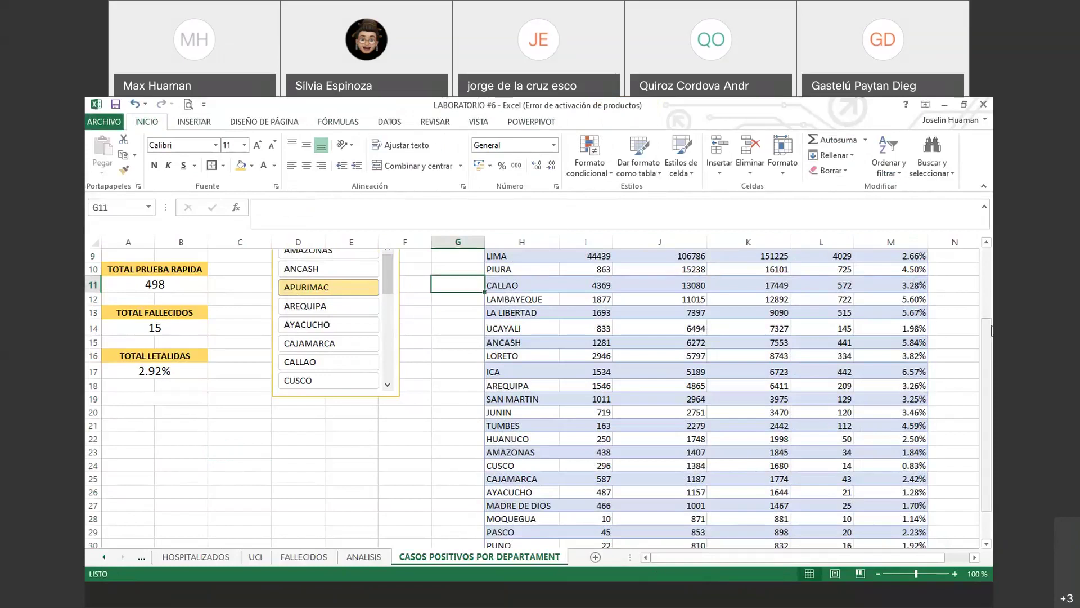
- Try to connect the Departamento slicer to Tabla dinámica5 as well
{"action": "scroll", "coordinate": [992, 343], "scroll_direction": "up", "scroll_amount": 3}
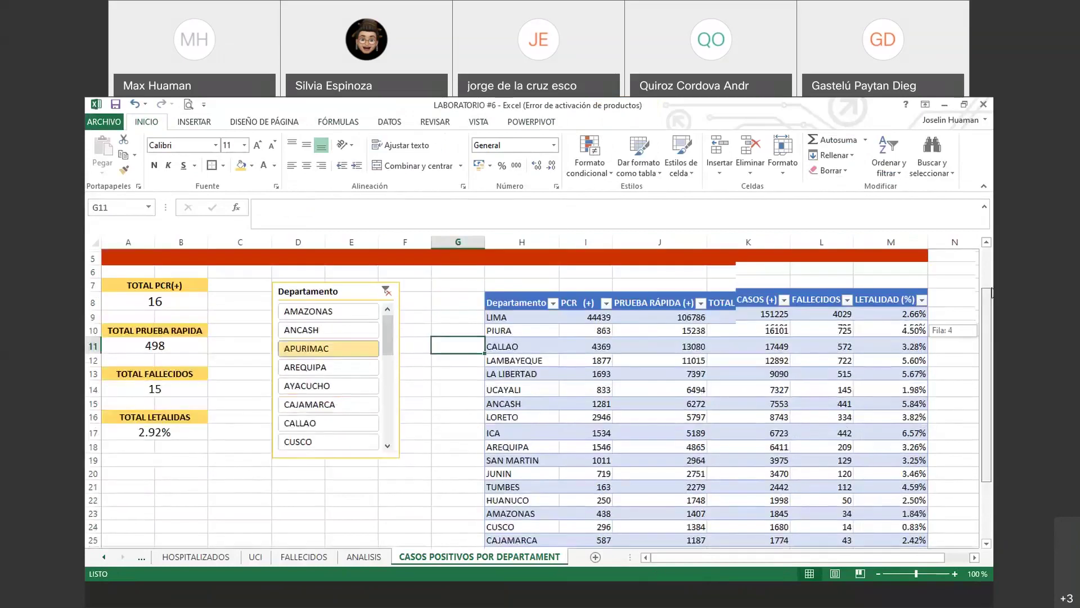
{"action": "left_click", "coordinate": [357, 354]}
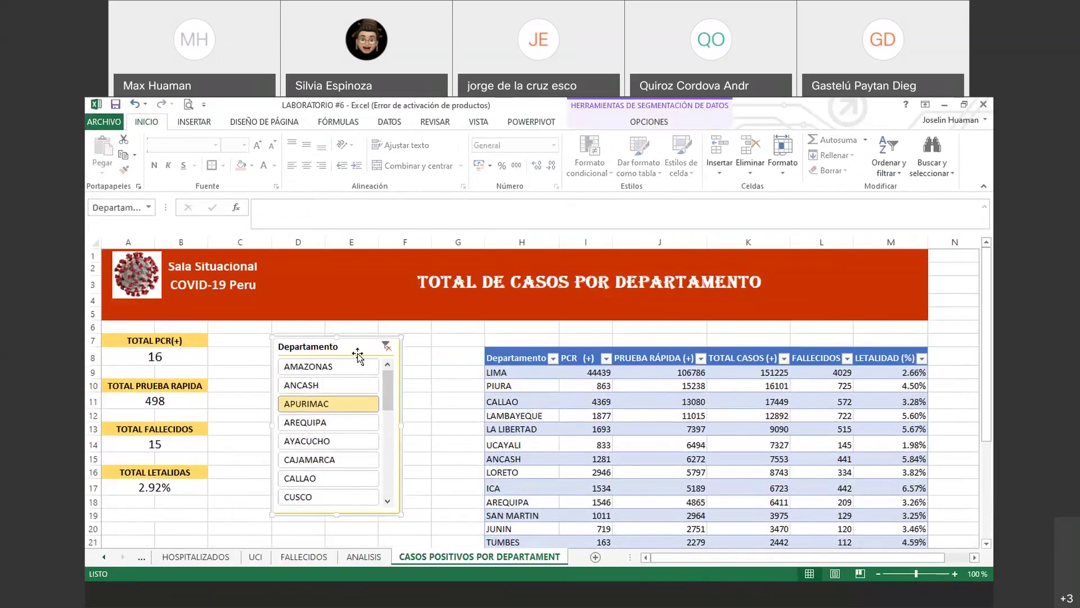
{"action": "left_click", "coordinate": [621, 123]}
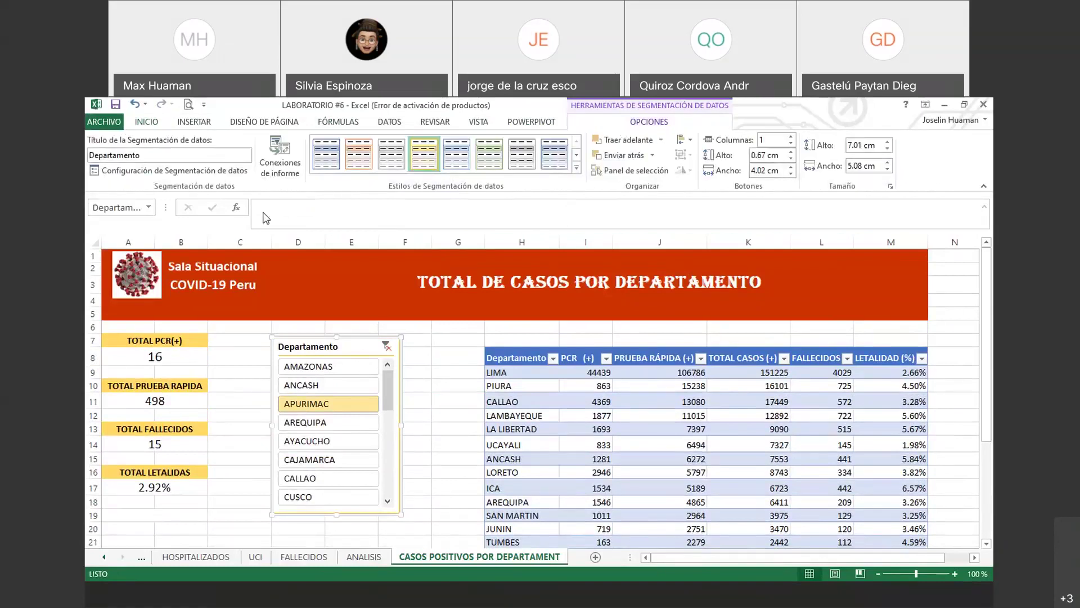
{"action": "left_click", "coordinate": [262, 166]}
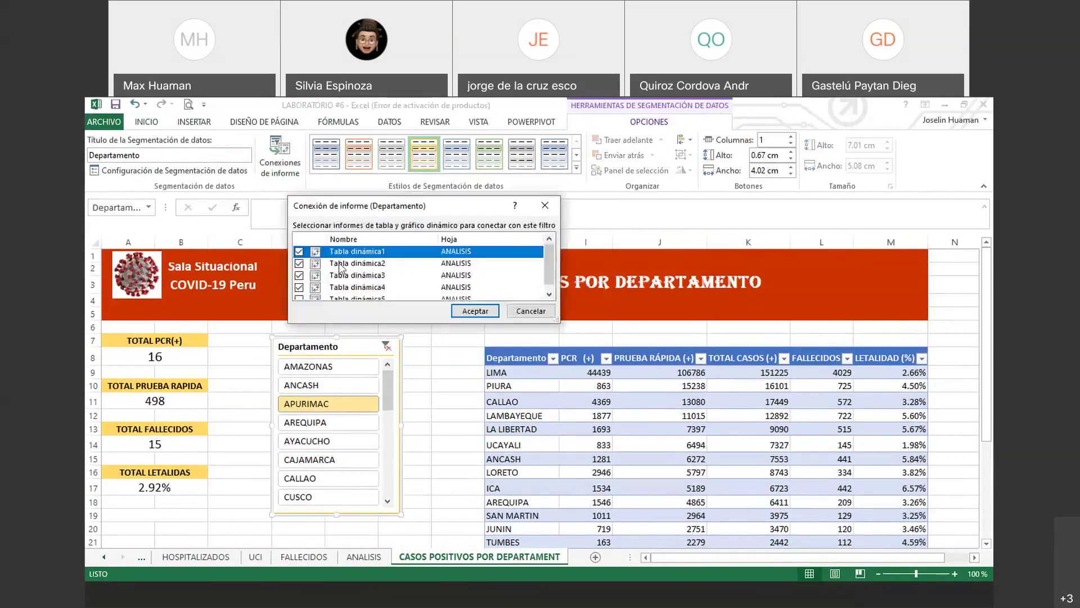
{"action": "left_click", "coordinate": [549, 295]}
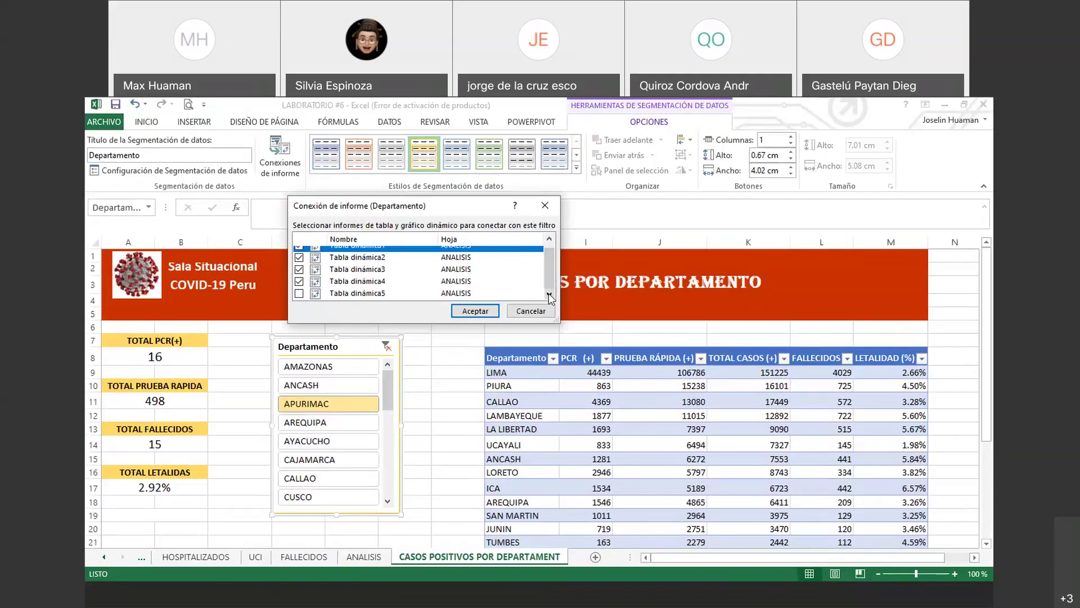
{"action": "left_click", "coordinate": [300, 294]}
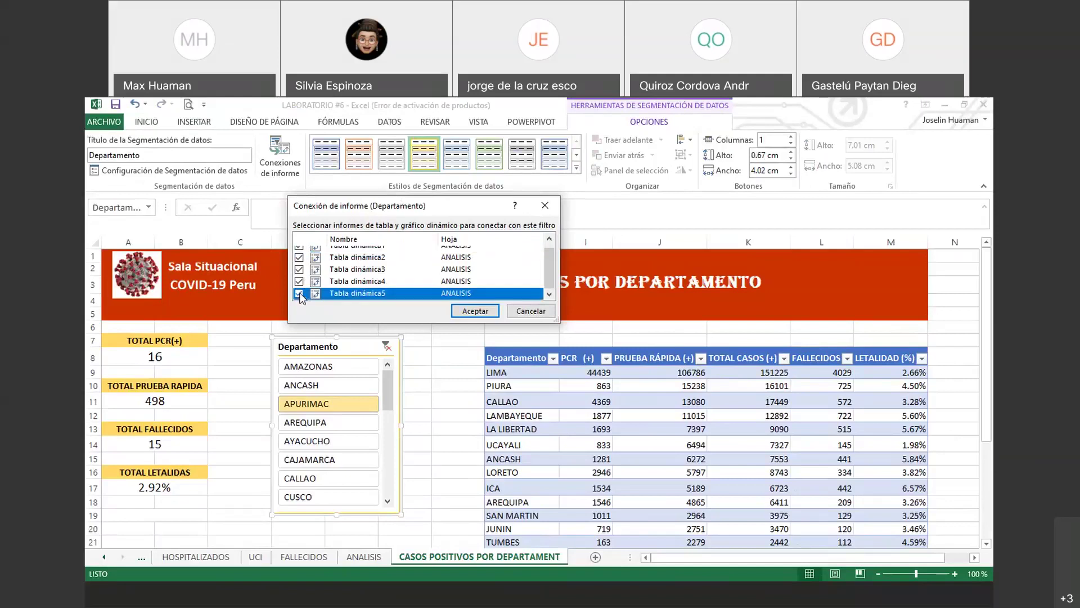
{"action": "left_click", "coordinate": [512, 110]}
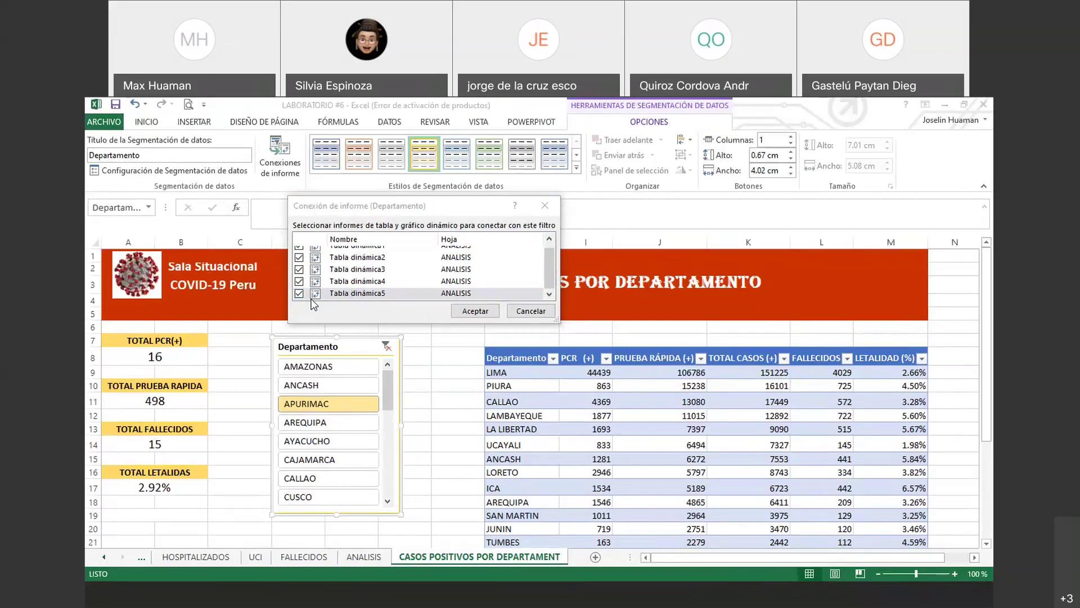
{"action": "left_click", "coordinate": [545, 206]}
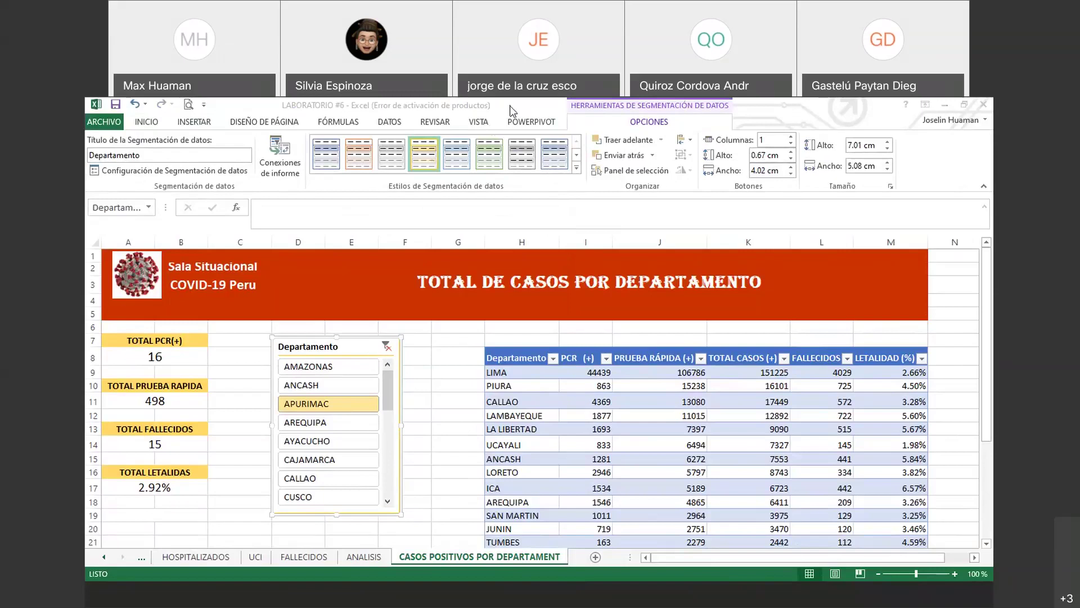
- Cut the Departamento slicer from the CASOS POSITIVOS POR DEPARTAMENT sheet
{"action": "left_click", "coordinate": [371, 357]}
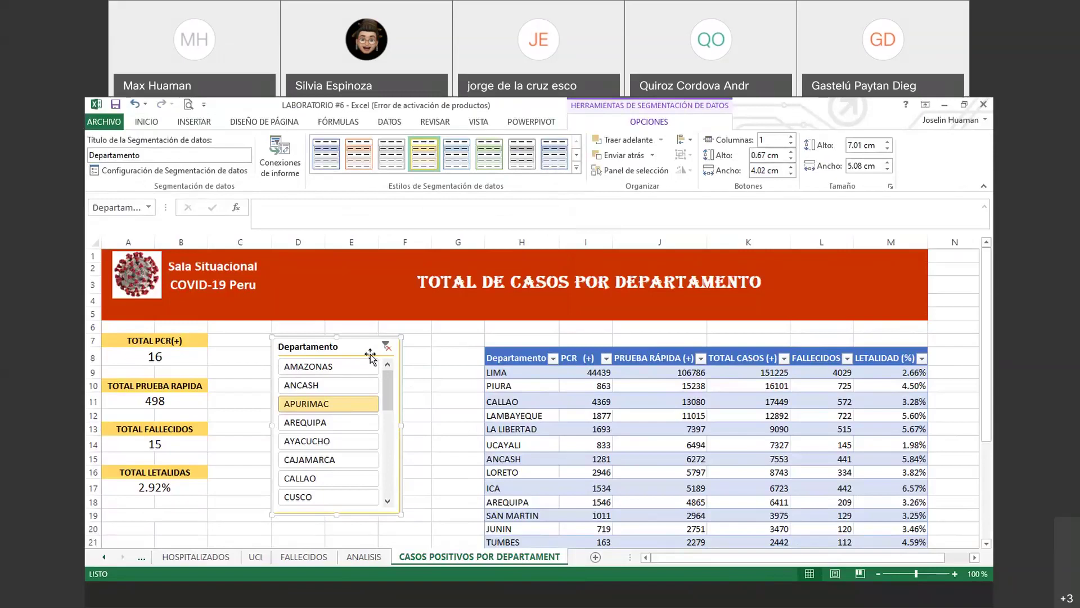
{"action": "right_click", "coordinate": [371, 357]}
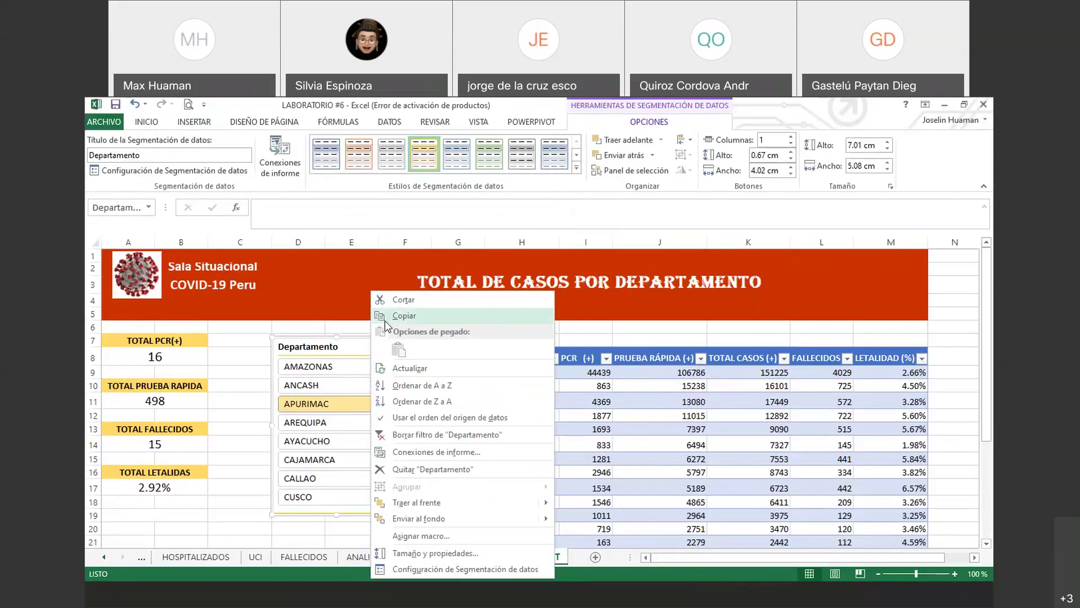
{"action": "left_click", "coordinate": [398, 301]}
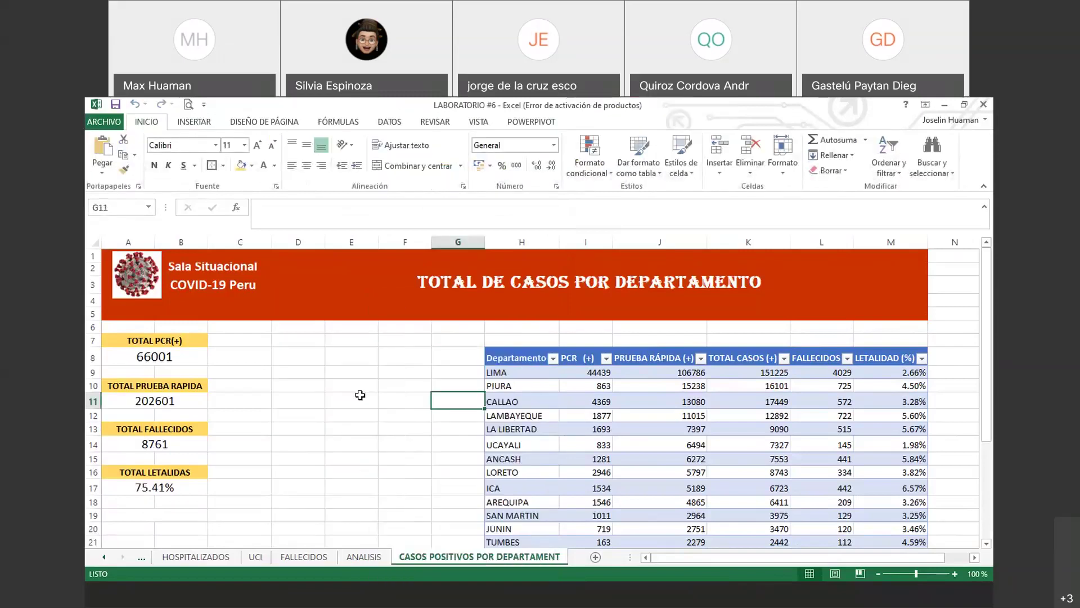
{"action": "left_click", "coordinate": [360, 395]}
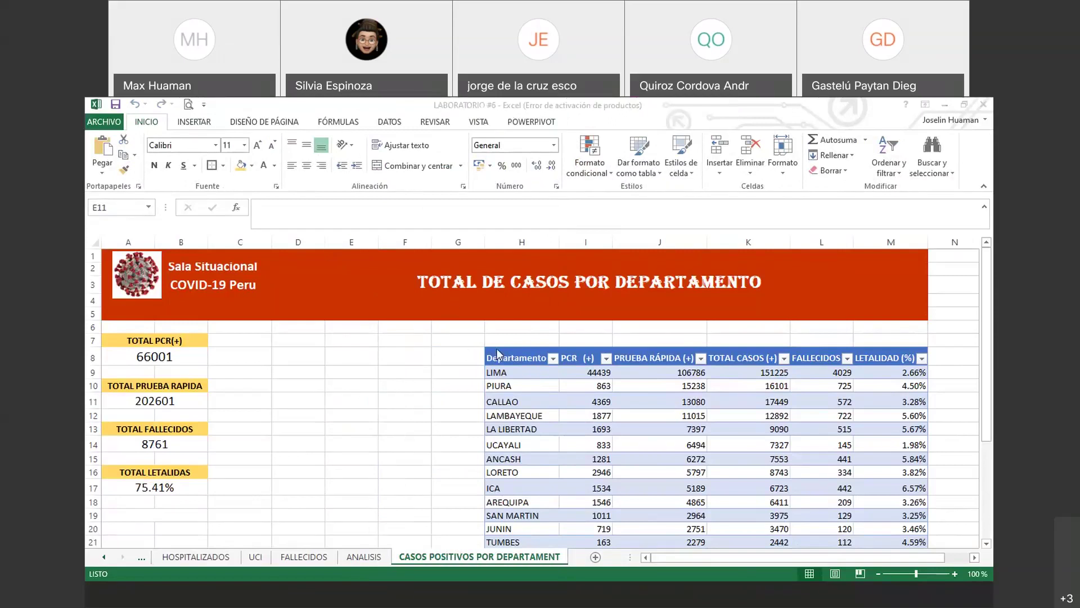
- Insert a slicer on the department table's Departamento field and place it between the indicators and the table, starting around row 16
{"action": "left_click", "coordinate": [516, 363]}
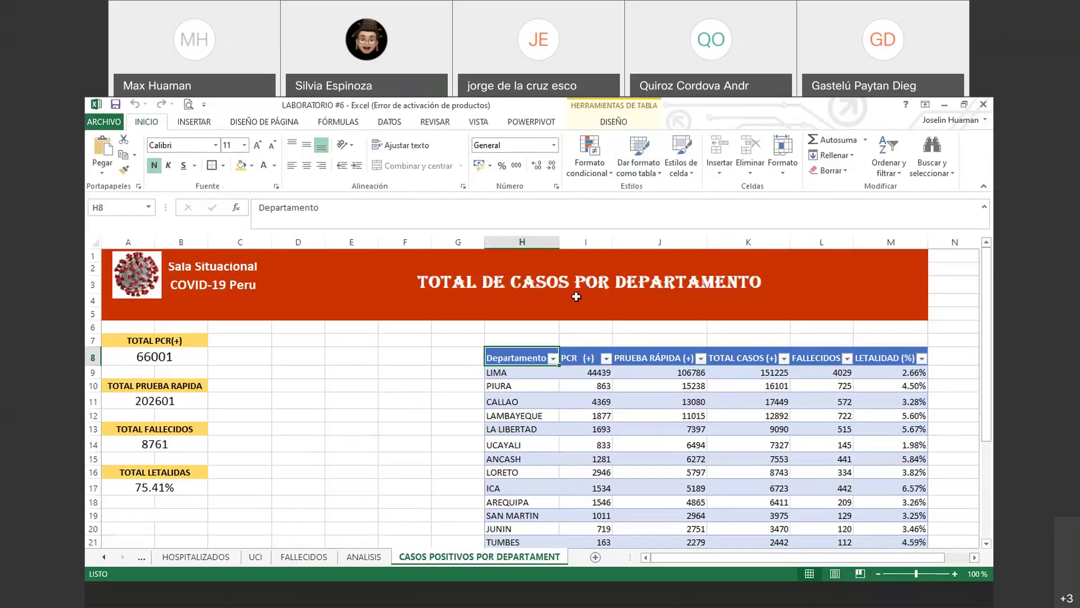
{"action": "left_click_drag", "start_coordinate": [517, 386], "coordinate": [900, 501]}
{"action": "left_click", "coordinate": [533, 362]}
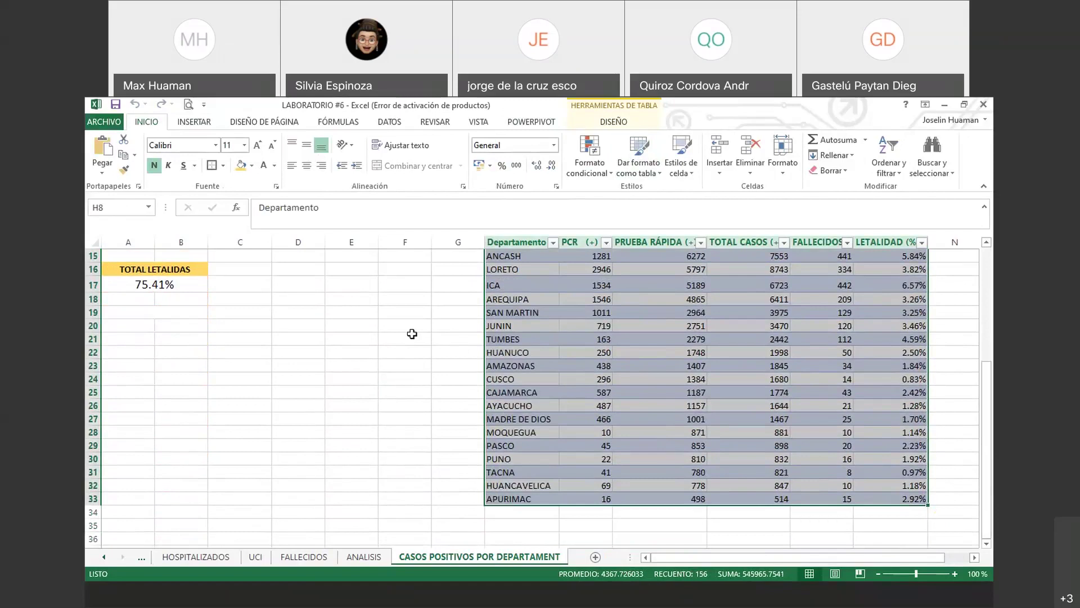
{"action": "left_click", "coordinate": [196, 126]}
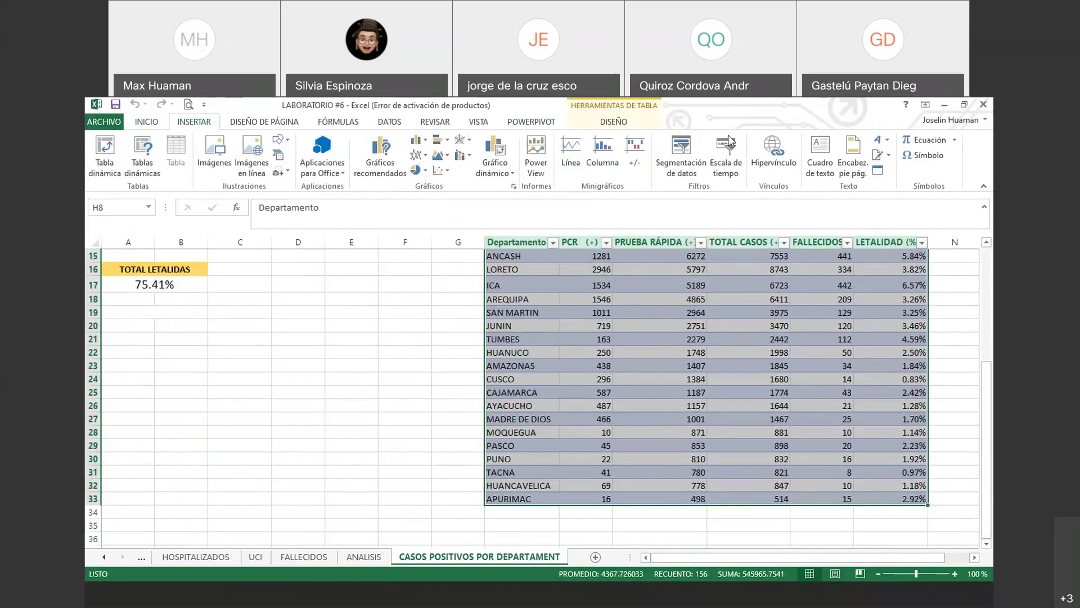
{"action": "left_click", "coordinate": [670, 165]}
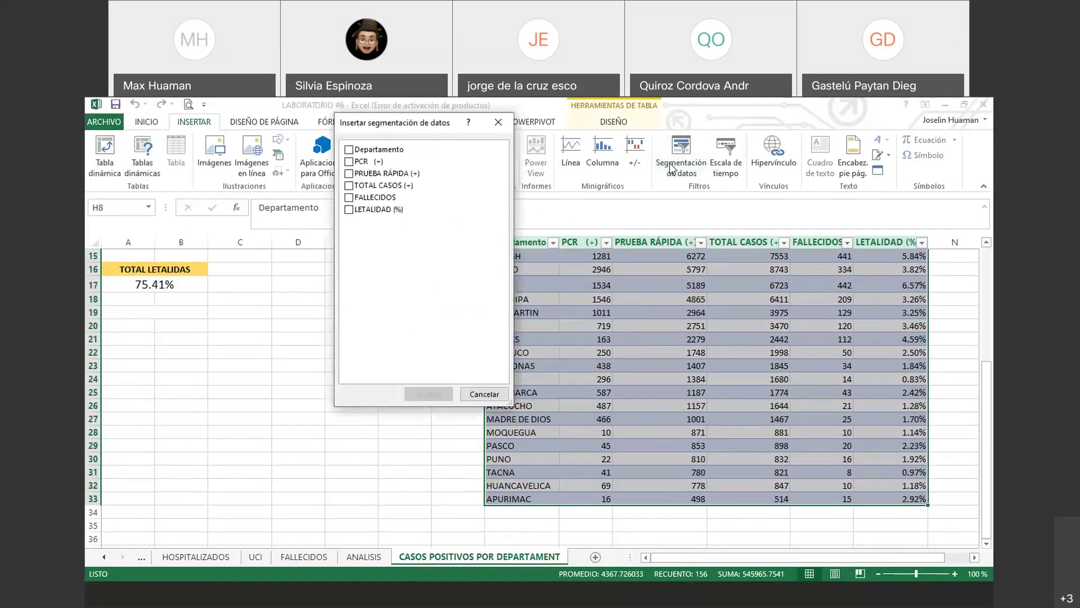
{"action": "left_click", "coordinate": [349, 151]}
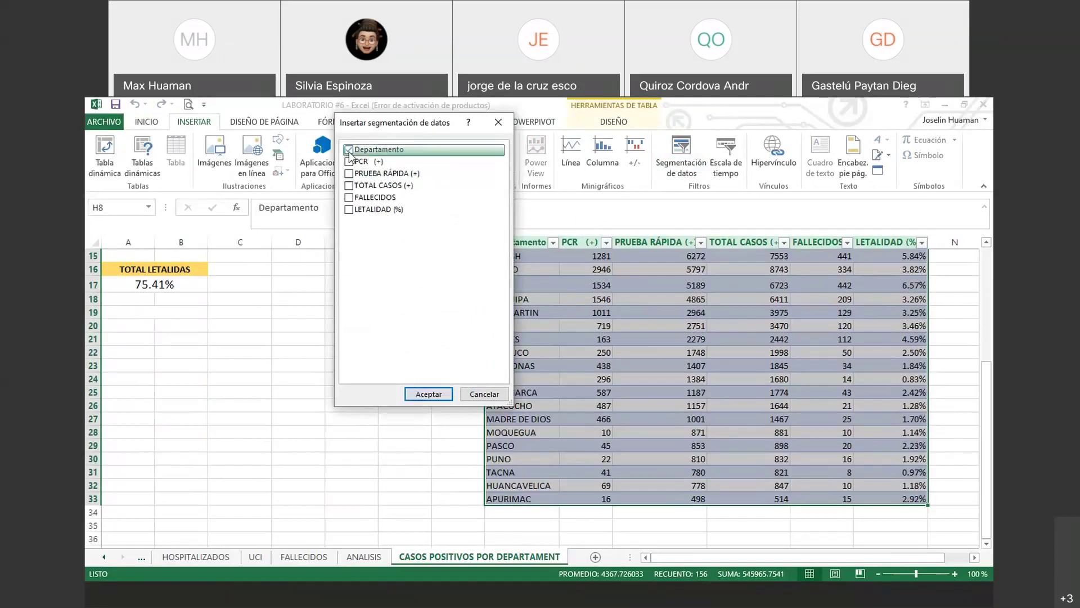
{"action": "left_click", "coordinate": [422, 392]}
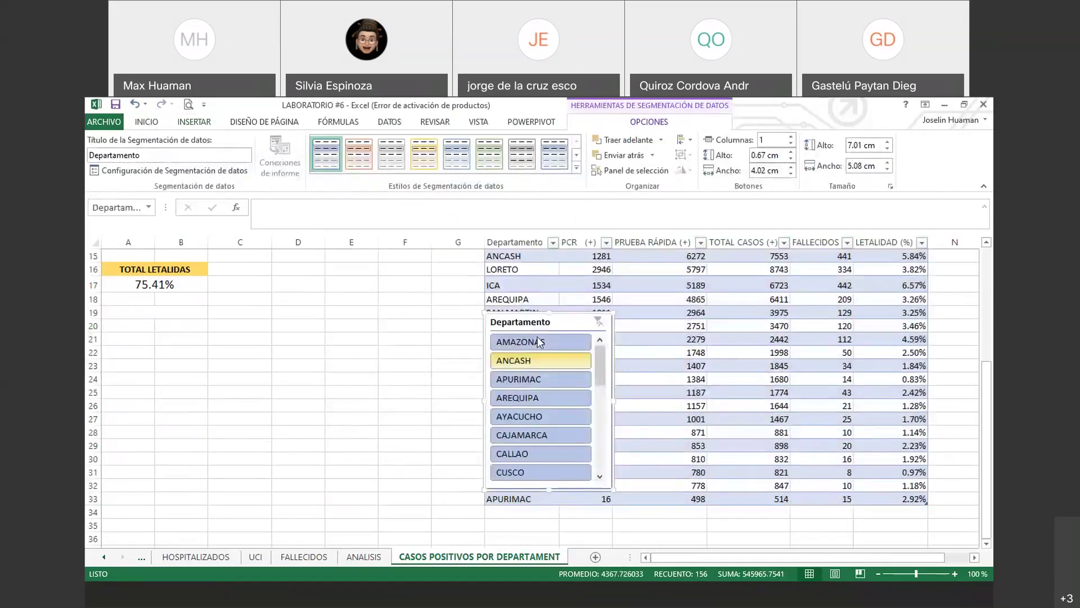
{"action": "left_click_drag", "start_coordinate": [524, 325], "coordinate": [298, 278]}
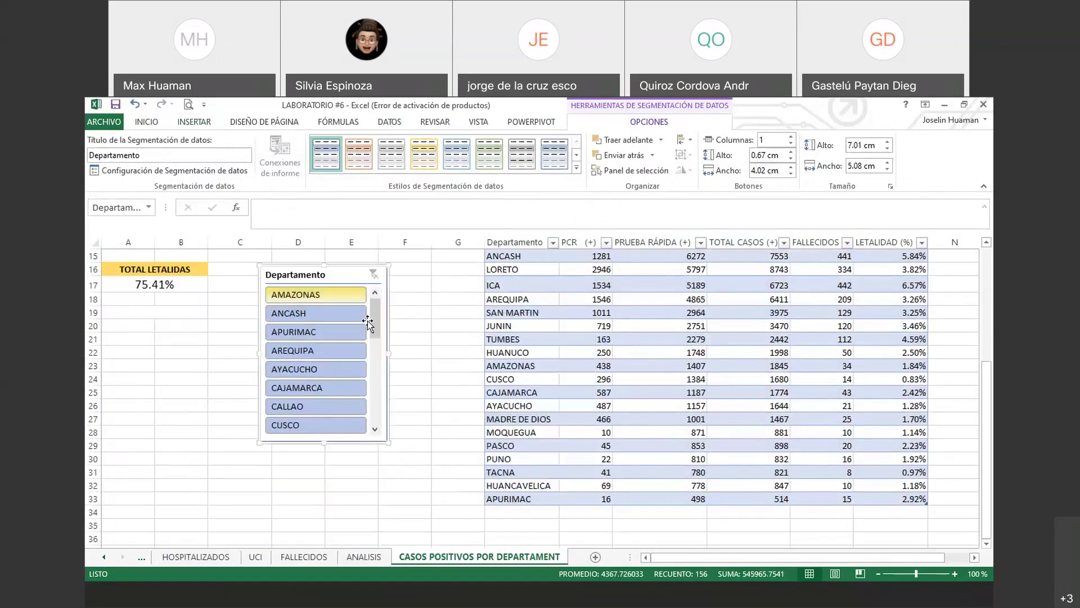
{"action": "left_click_drag", "start_coordinate": [988, 392], "coordinate": [987, 347]}
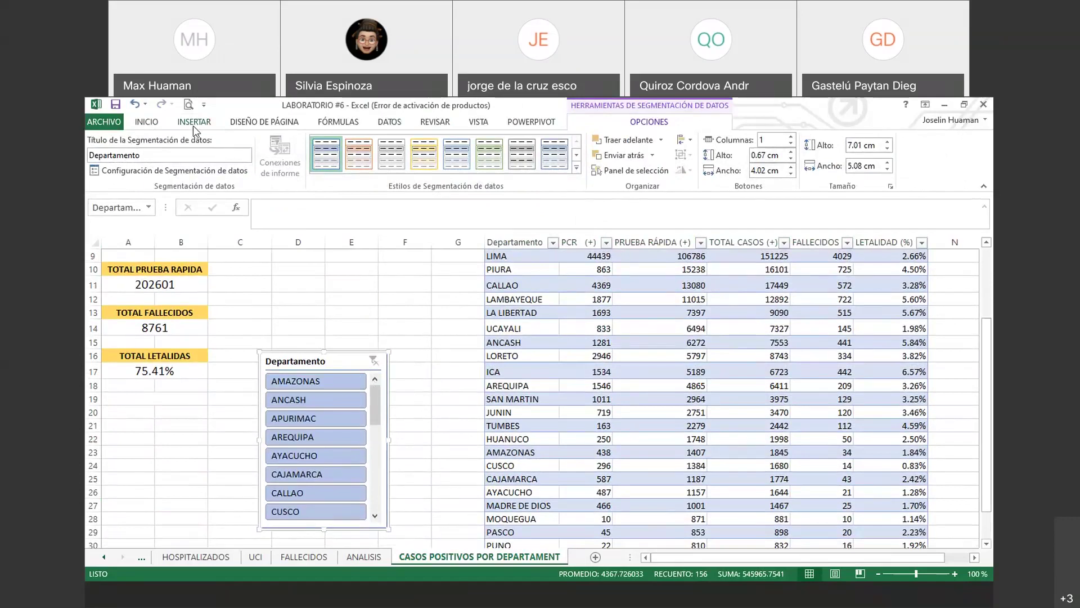
{"action": "left_click", "coordinate": [191, 173]}
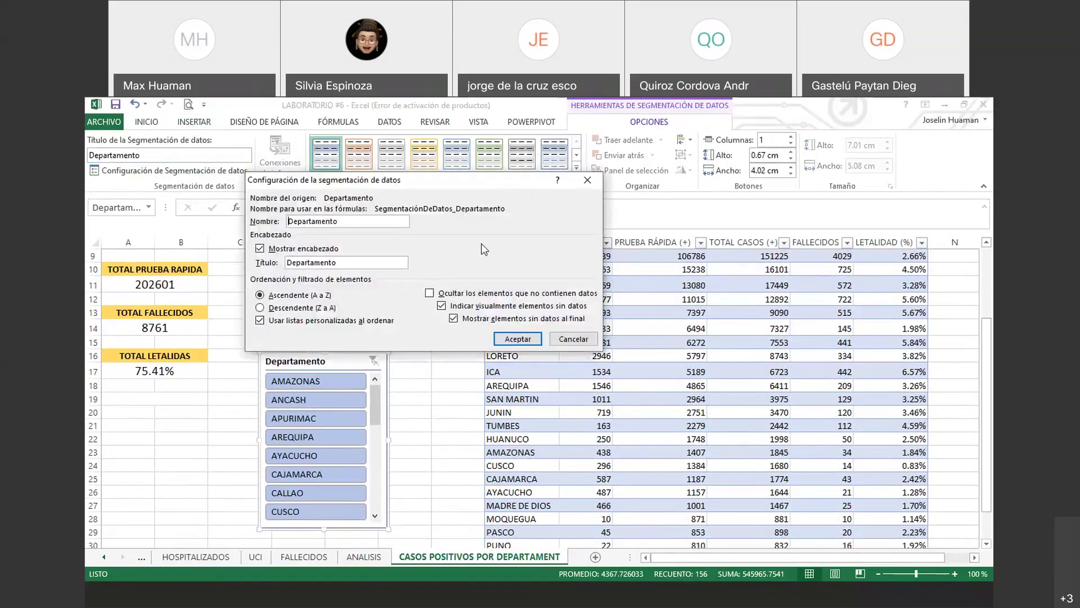
{"action": "left_click", "coordinate": [587, 180]}
{"action": "left_click", "coordinate": [440, 388]}
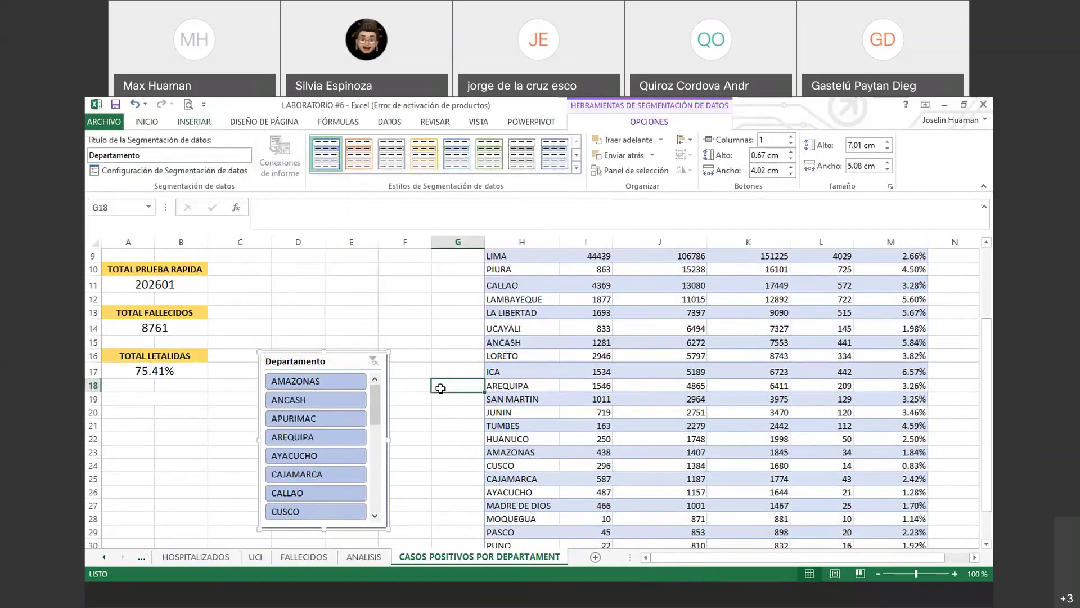
- Filter the department table to ANCASH with the slicer and move the slicer up below the red report banner
{"action": "left_click", "coordinate": [353, 369]}
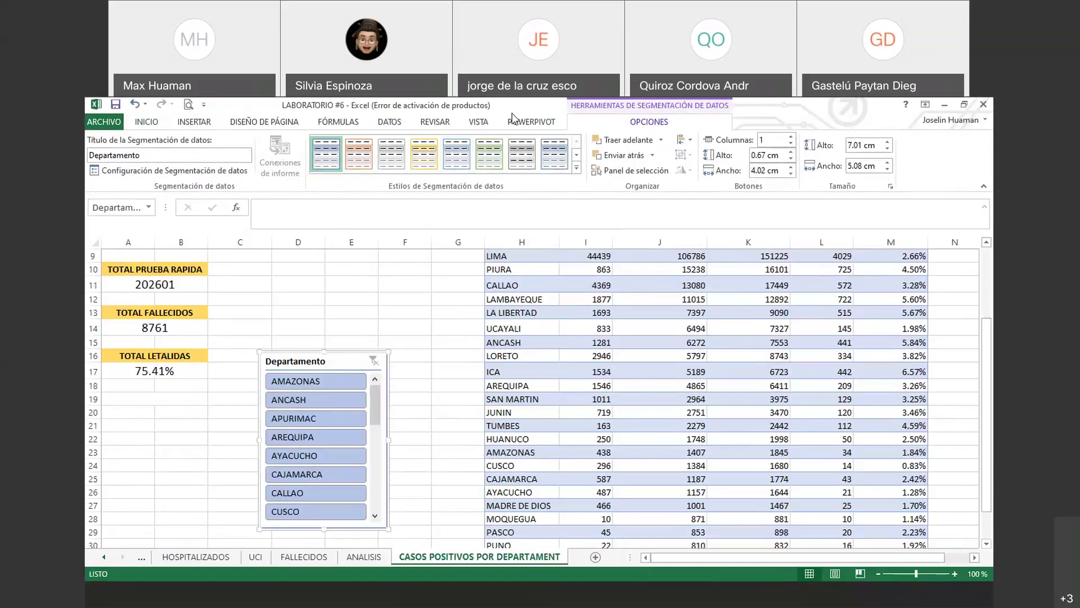
{"action": "left_click", "coordinate": [422, 260]}
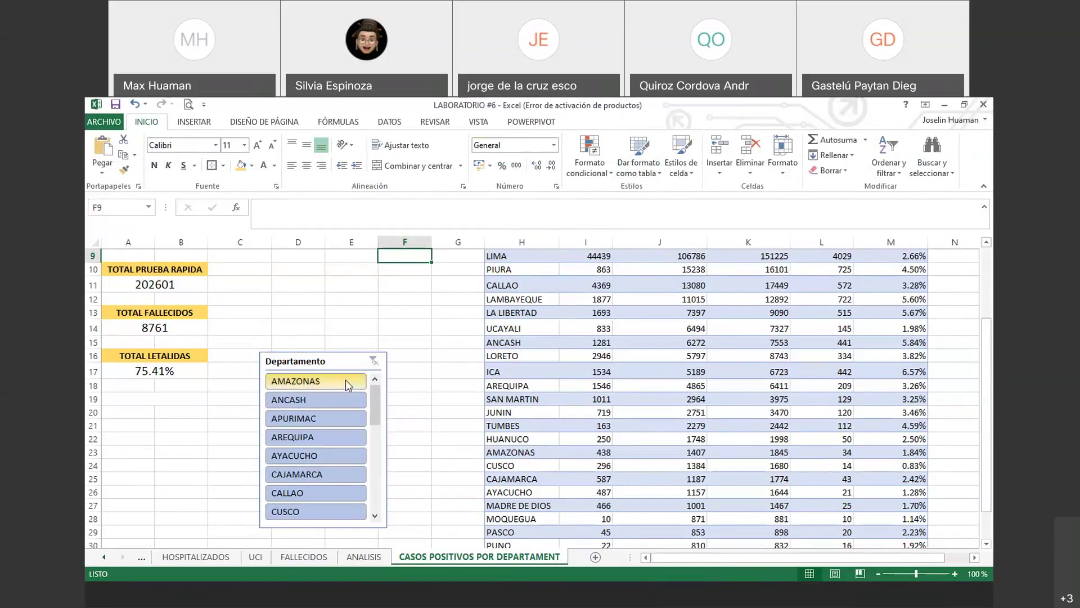
{"action": "left_click", "coordinate": [321, 399]}
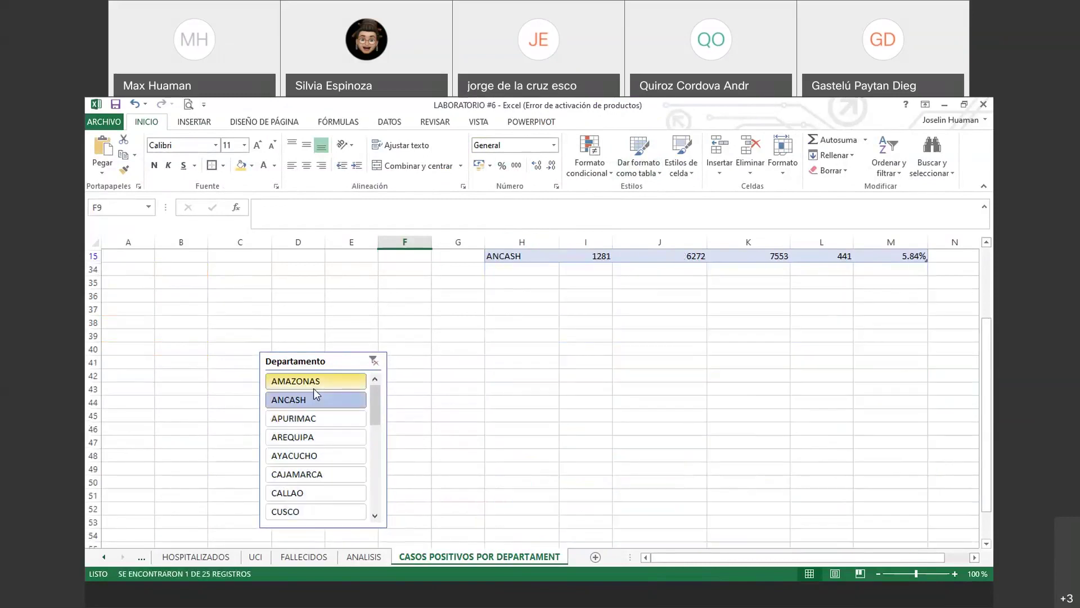
{"action": "left_click", "coordinate": [427, 379]}
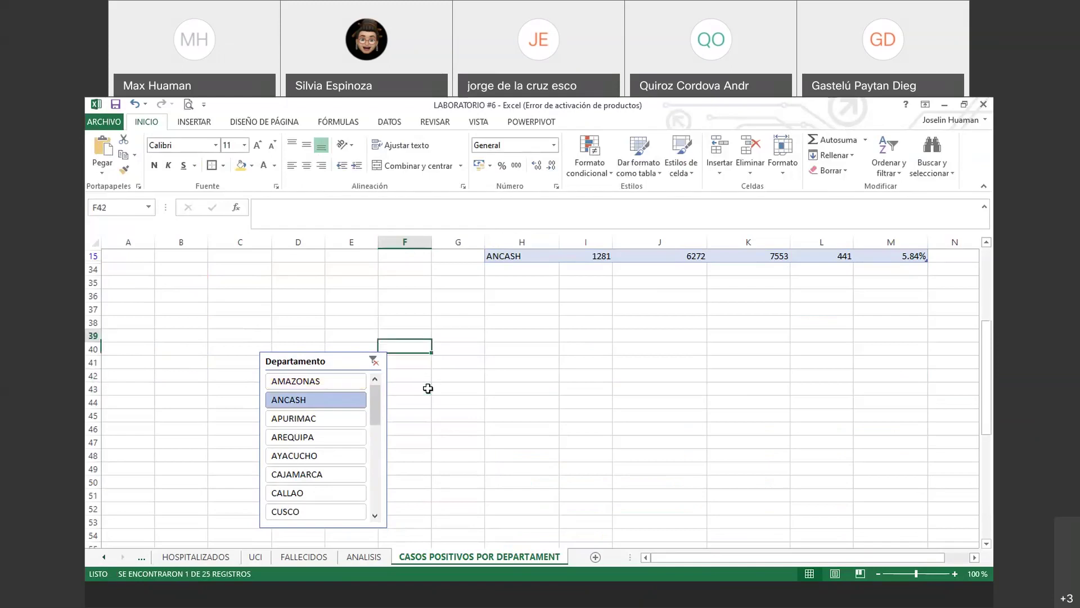
{"action": "key", "text": "ctrl+Up"}
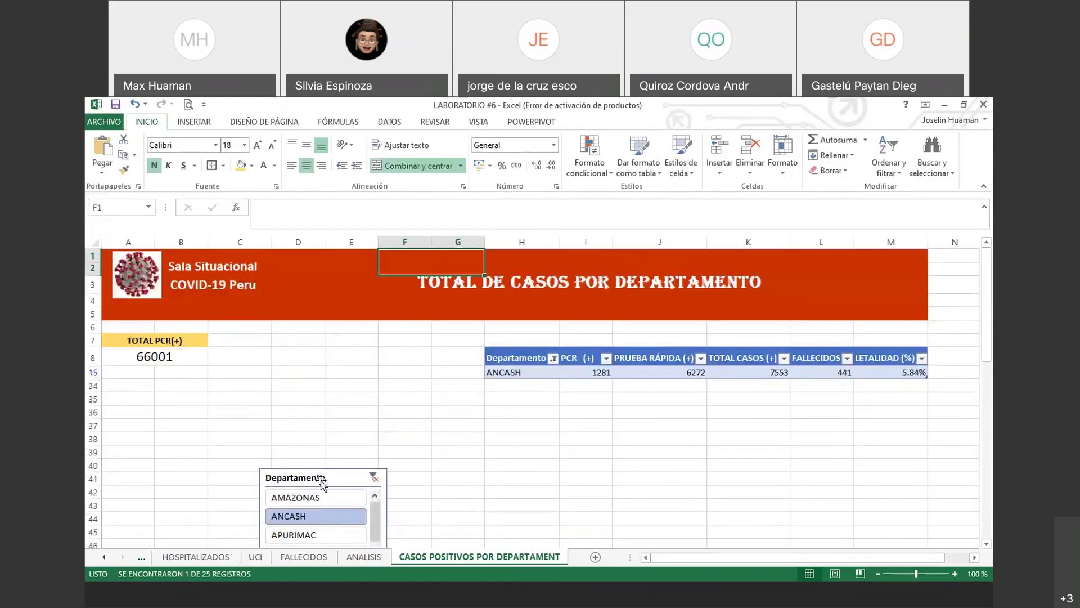
{"action": "left_click_drag", "start_coordinate": [322, 479], "coordinate": [340, 356]}
- Test the Departamento slicer on the department table by filtering through APURIMAC, CAJAMARCA, CALLAO, AYACUCHO, ANCASH and AMAZONAS
{"action": "left_click", "coordinate": [327, 415]}
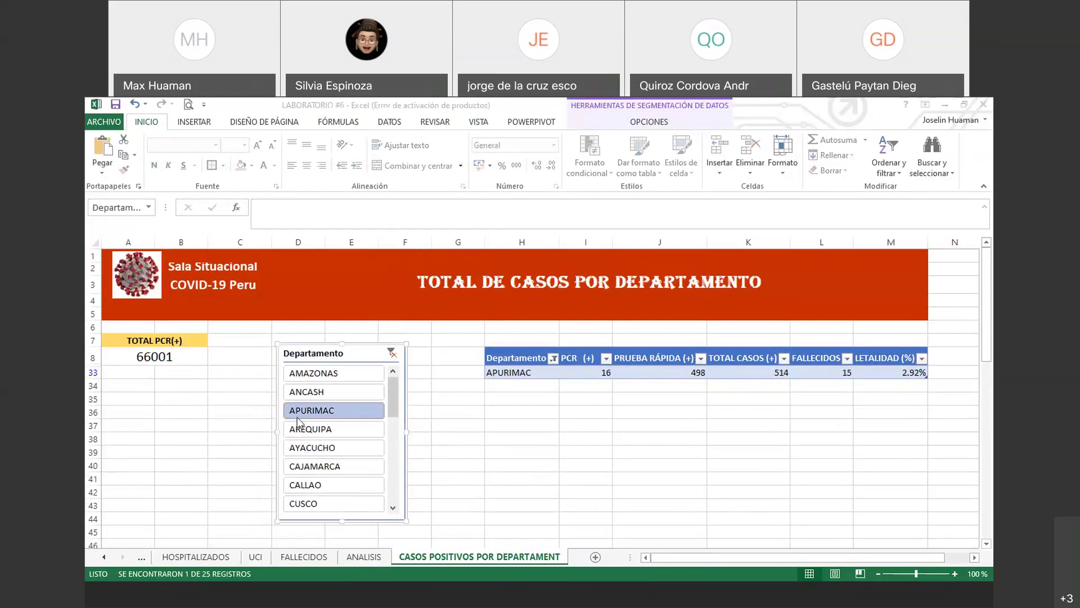
{"action": "left_click", "coordinate": [306, 438]}
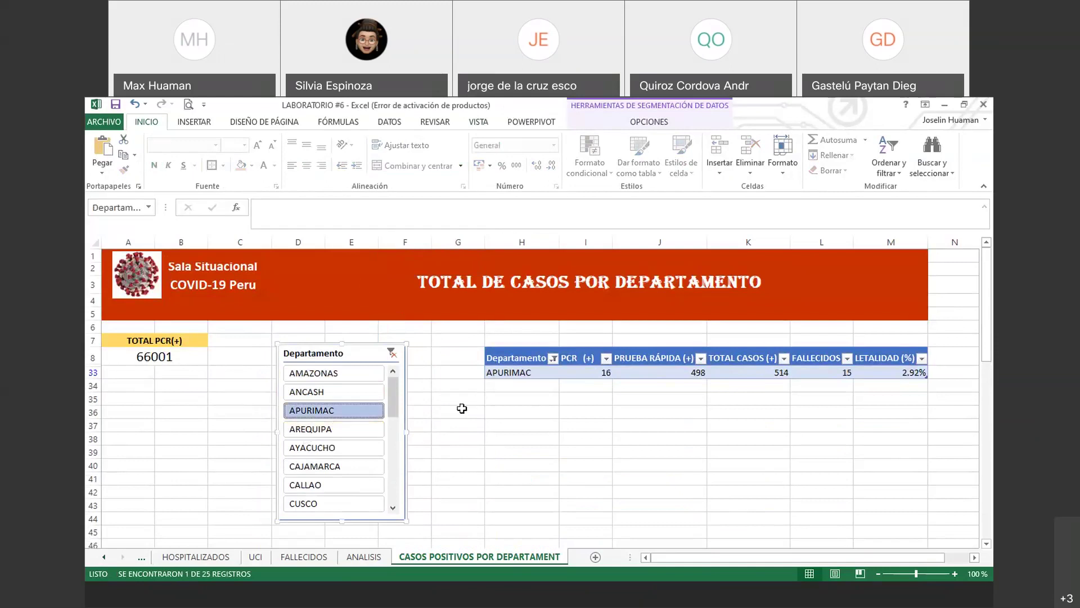
{"action": "left_click", "coordinate": [318, 471]}
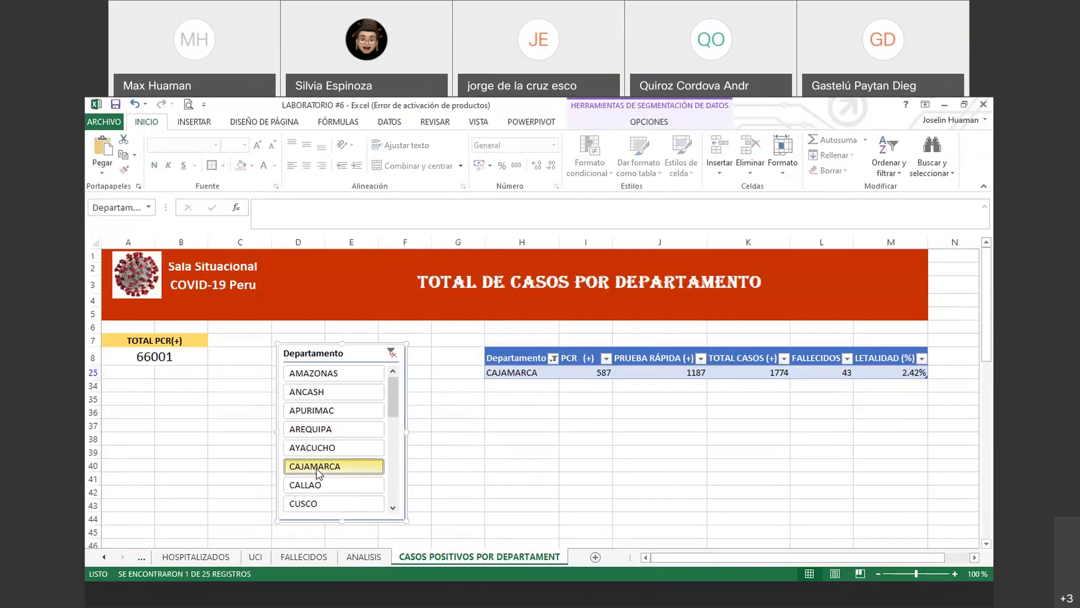
{"action": "left_click", "coordinate": [310, 485]}
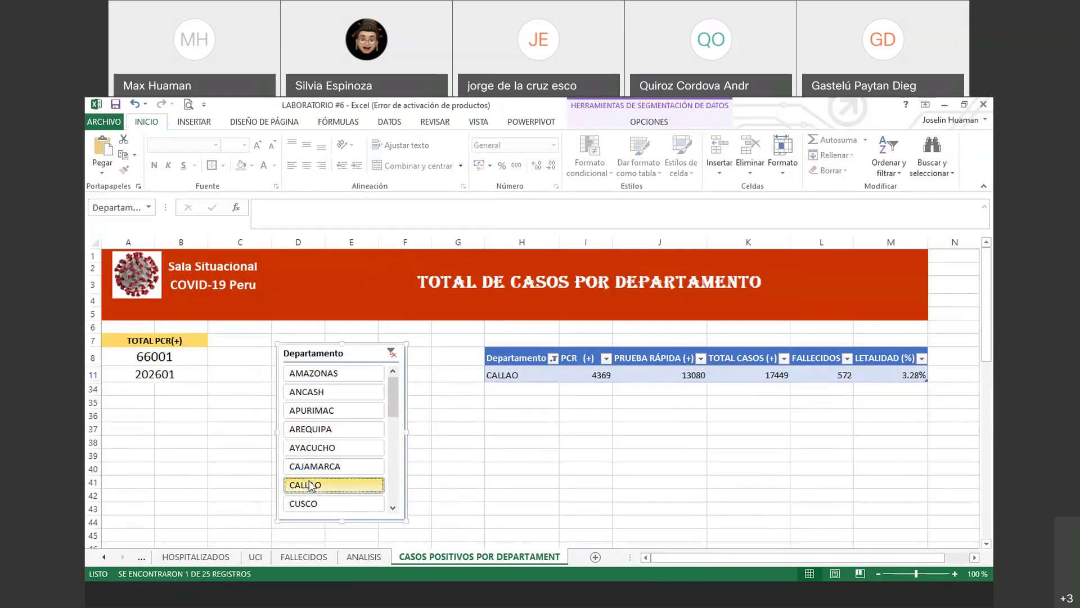
{"action": "left_click", "coordinate": [328, 433]}
{"action": "left_click", "coordinate": [328, 453]}
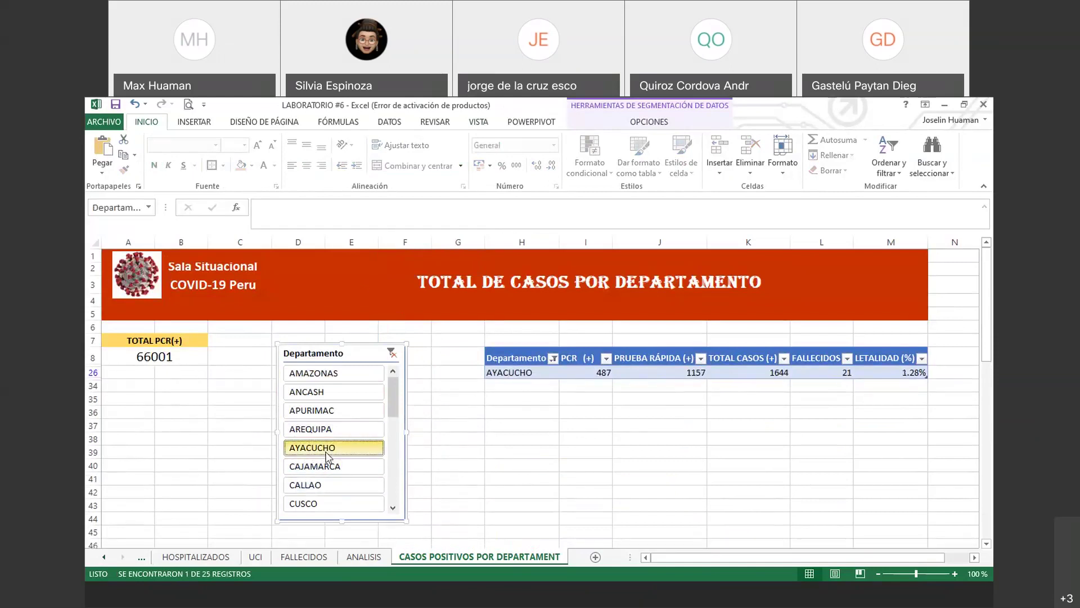
{"action": "left_click", "coordinate": [330, 430]}
{"action": "left_click", "coordinate": [332, 413]}
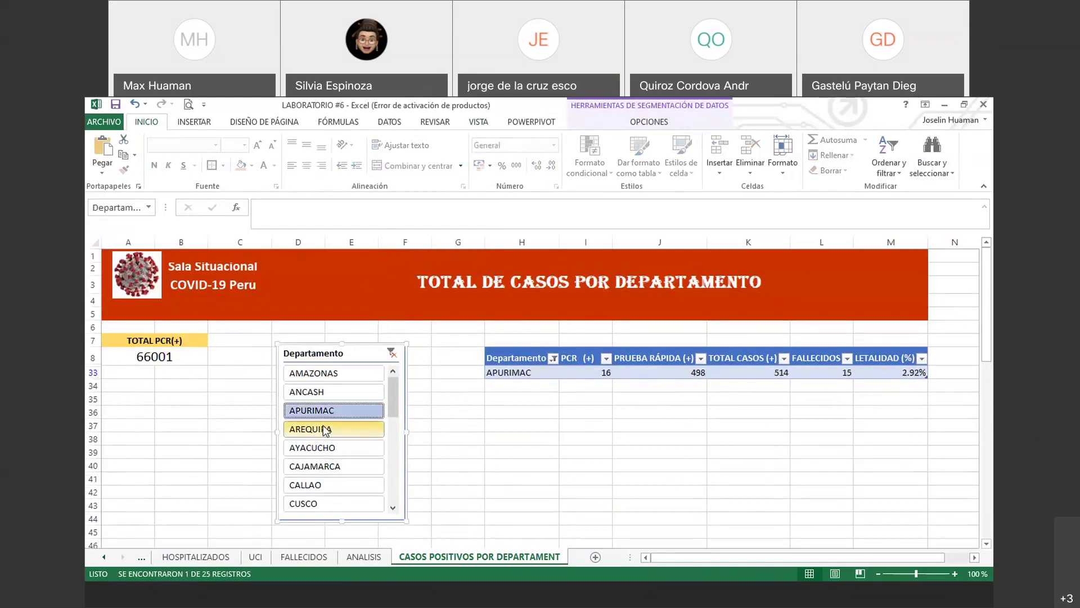
{"action": "left_click", "coordinate": [325, 450]}
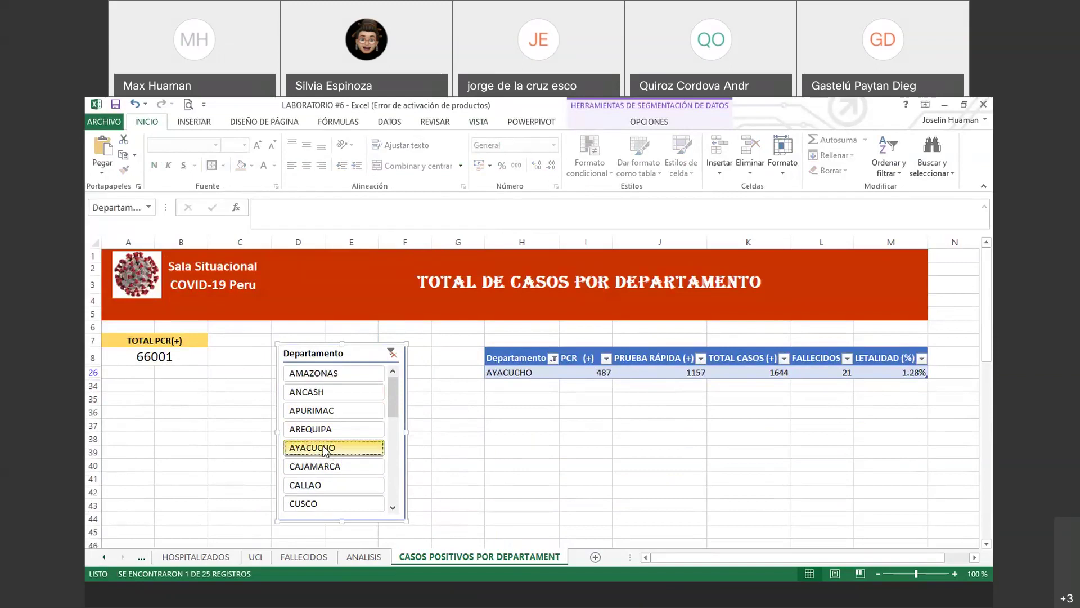
{"action": "left_click", "coordinate": [328, 412]}
{"action": "left_click", "coordinate": [334, 392]}
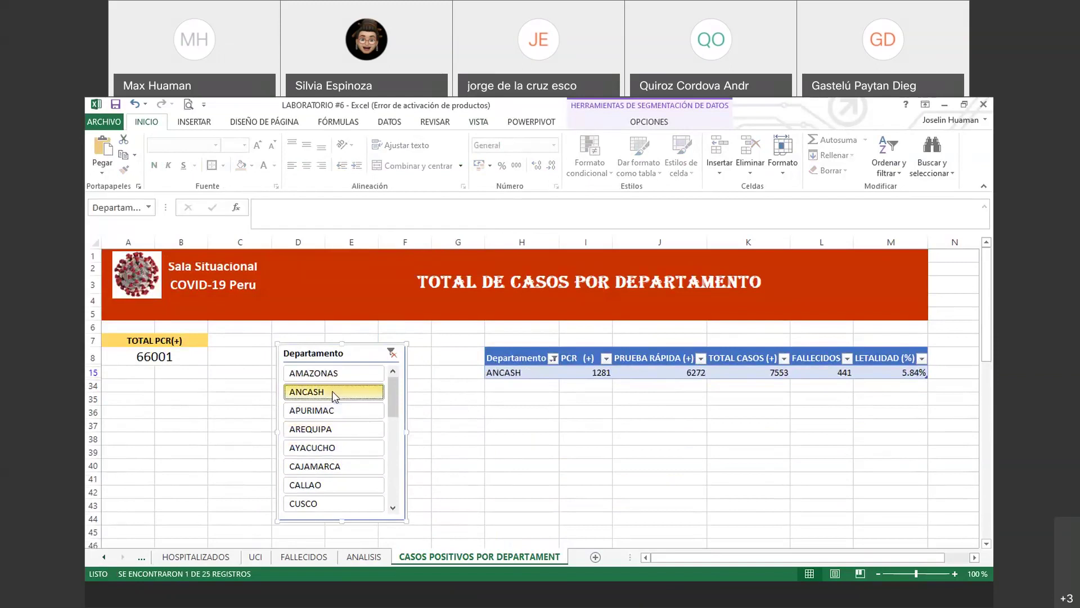
{"action": "left_click", "coordinate": [335, 379]}
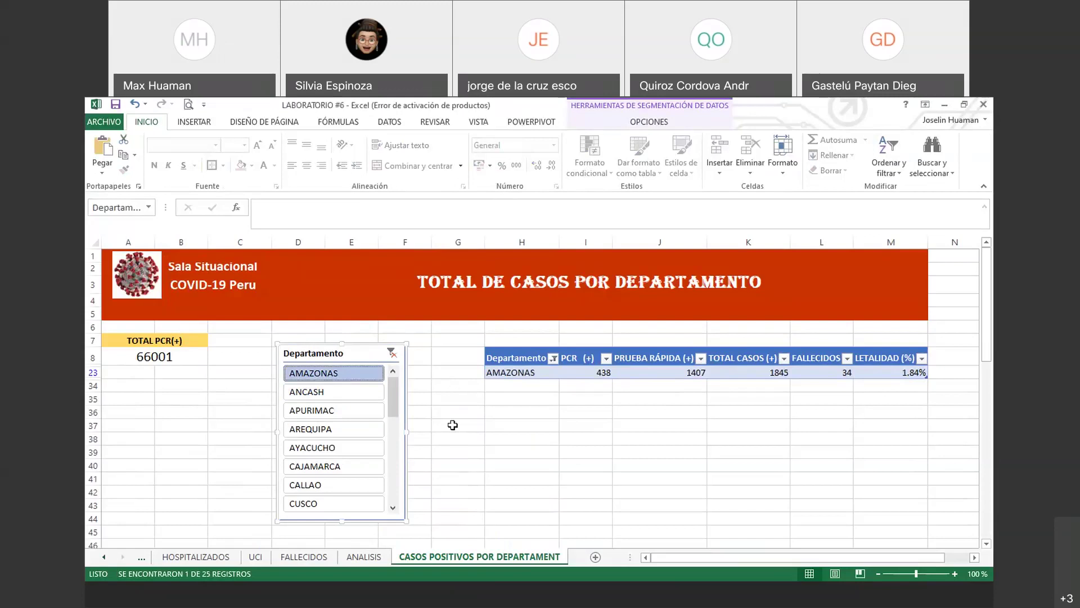
- Filter the department table to AMAZONAS and move the slicer closer to the table, over columns E to G
{"action": "left_click", "coordinate": [344, 391]}
{"action": "left_click", "coordinate": [341, 375]}
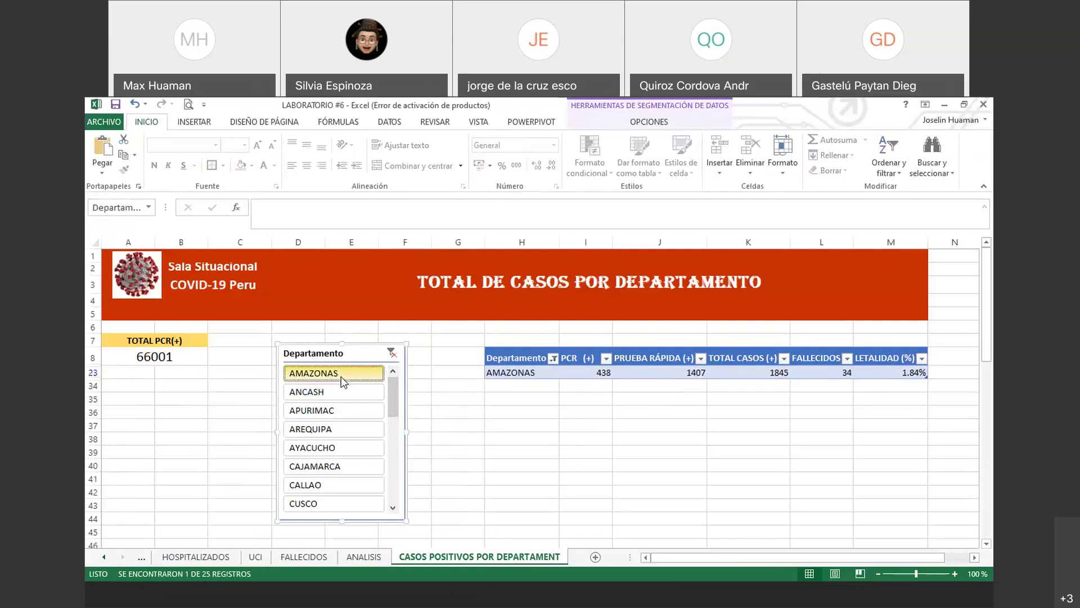
{"action": "left_click_drag", "start_coordinate": [353, 352], "coordinate": [412, 355]}
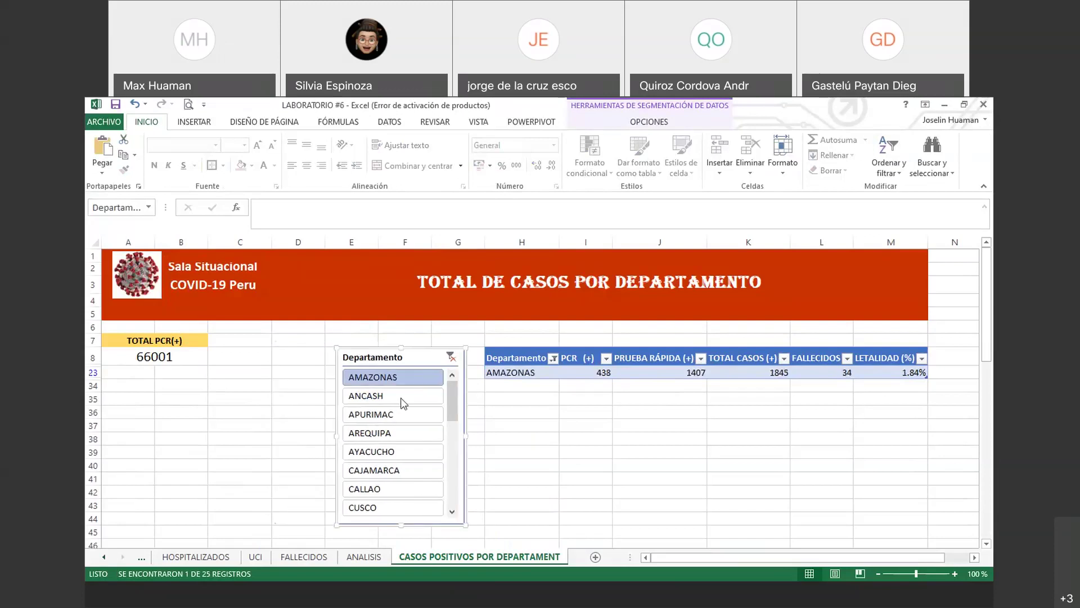
- Insert a Departamento slicer for the Suma de PCR (+) pivot table on the ANALISIS sheet and filter it to APURIMAC
{"action": "left_click", "coordinate": [359, 557]}
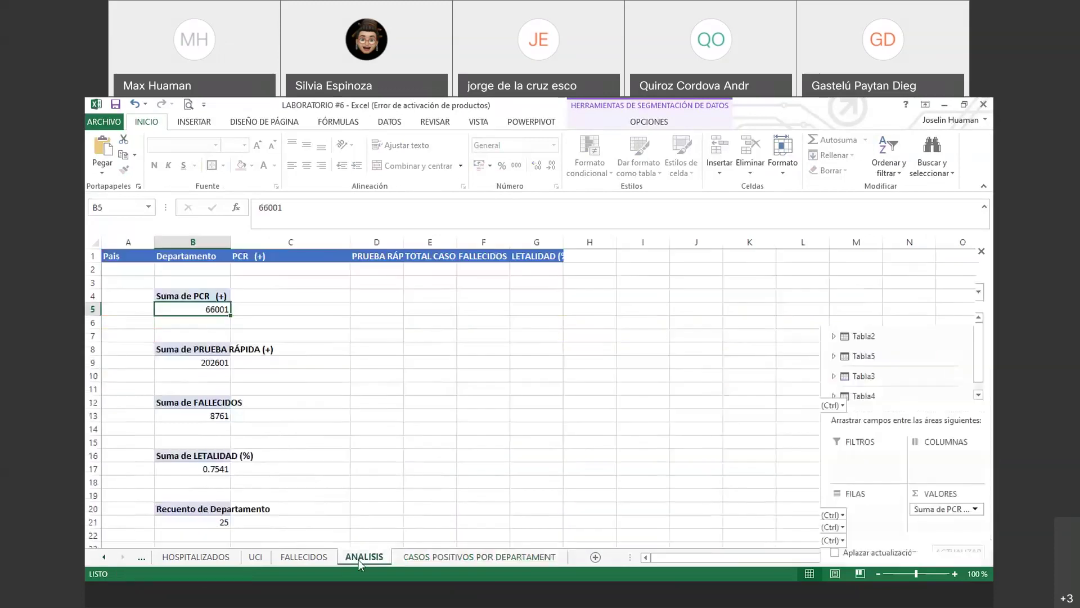
{"action": "left_click", "coordinate": [321, 455]}
{"action": "left_click", "coordinate": [219, 295]}
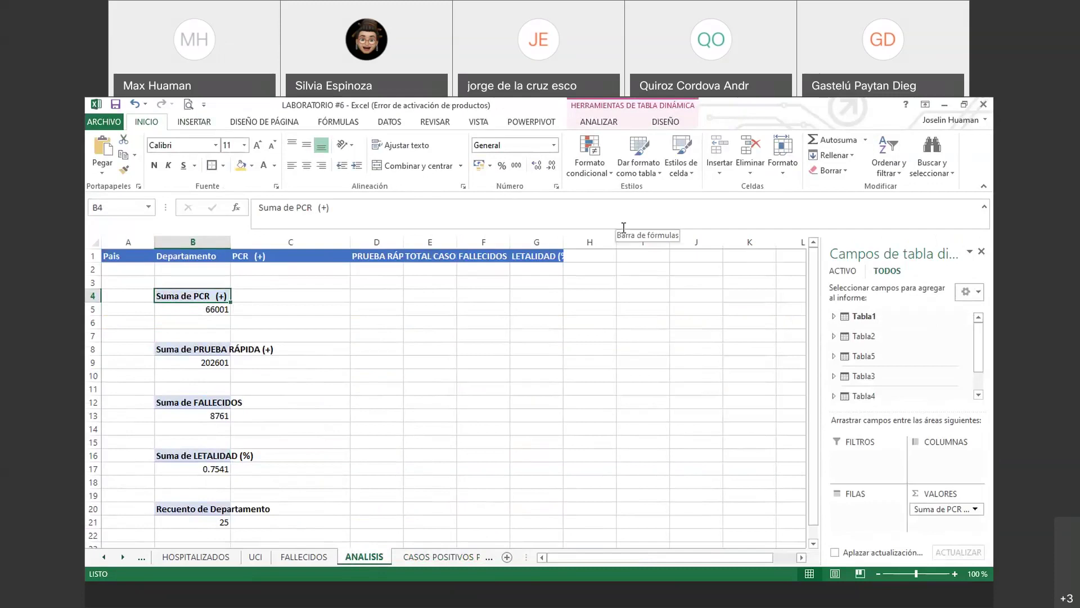
{"action": "left_click", "coordinate": [622, 120]}
{"action": "left_click", "coordinate": [502, 141]}
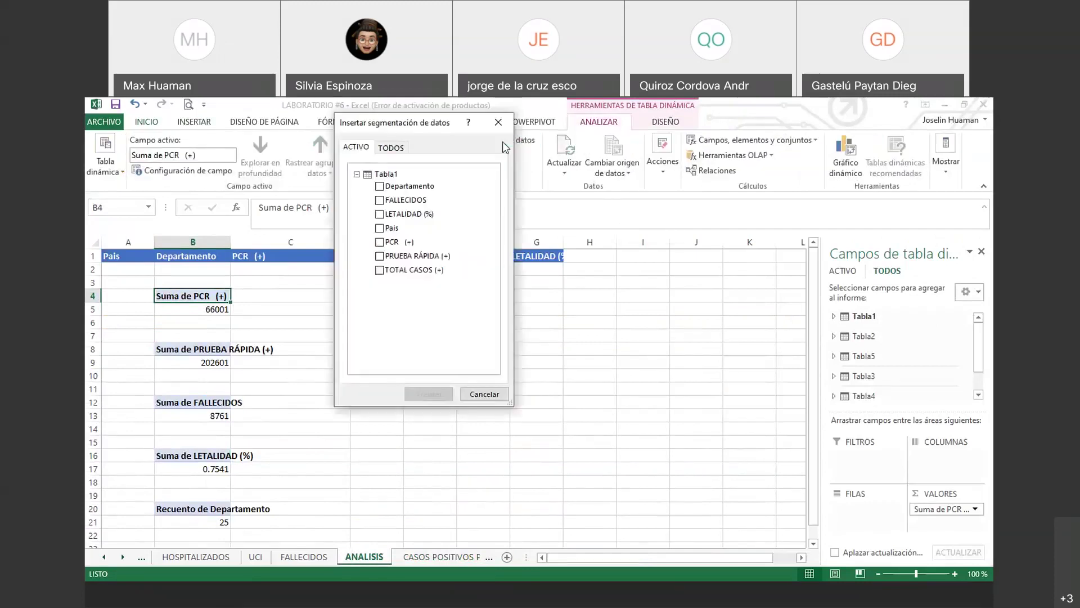
{"action": "left_click", "coordinate": [396, 186]}
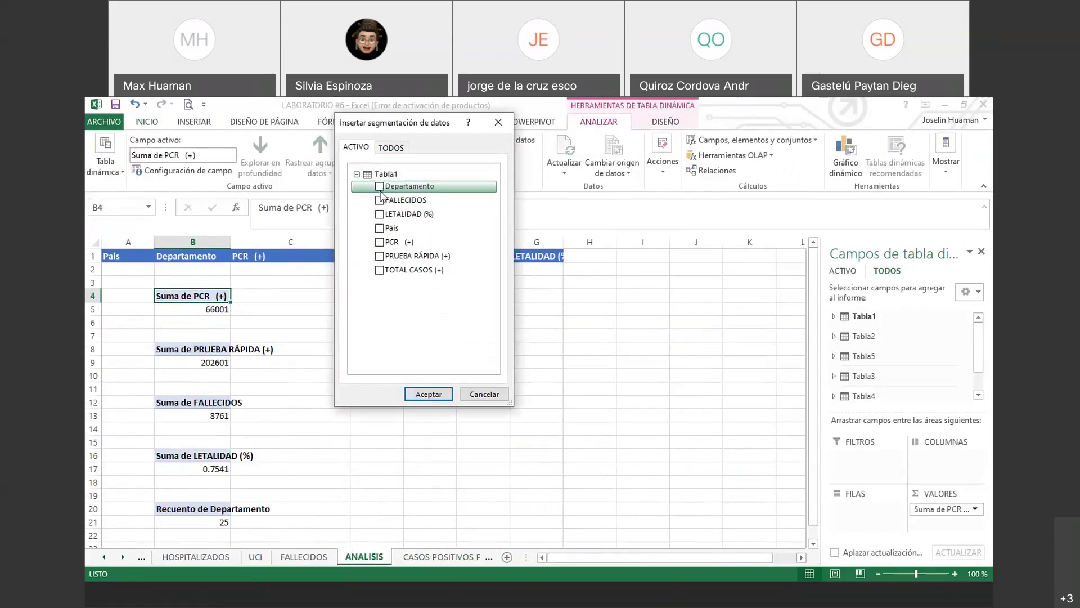
{"action": "left_click", "coordinate": [421, 397]}
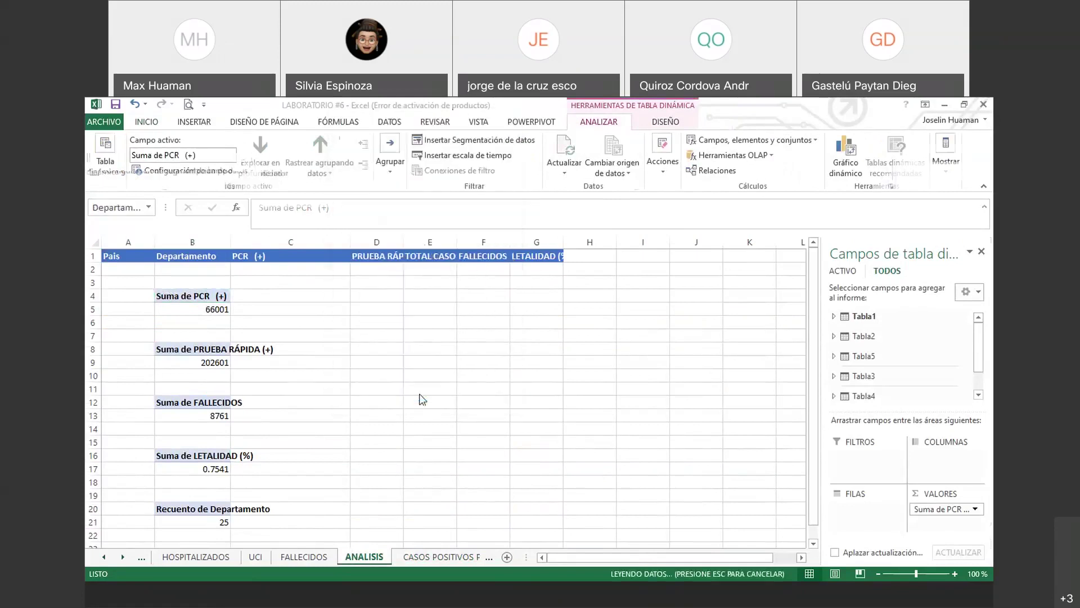
{"action": "left_click", "coordinate": [423, 378]}
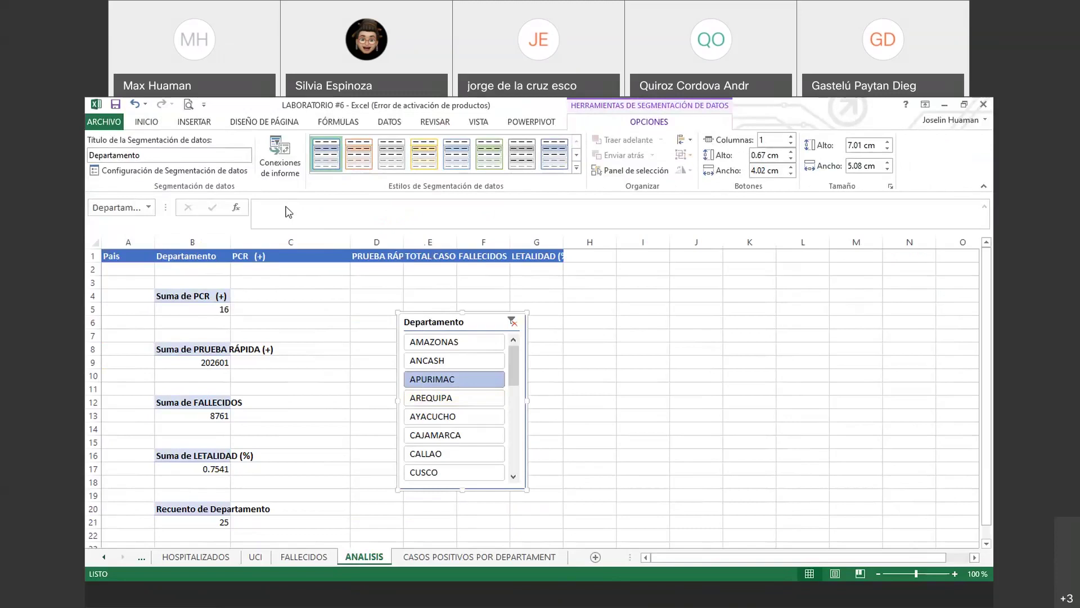
- Connect the new Departamento slicer to Tabla dinámica2, Tabla dinámica3 and Tabla dinámica4 as well
{"action": "left_click", "coordinate": [189, 125]}
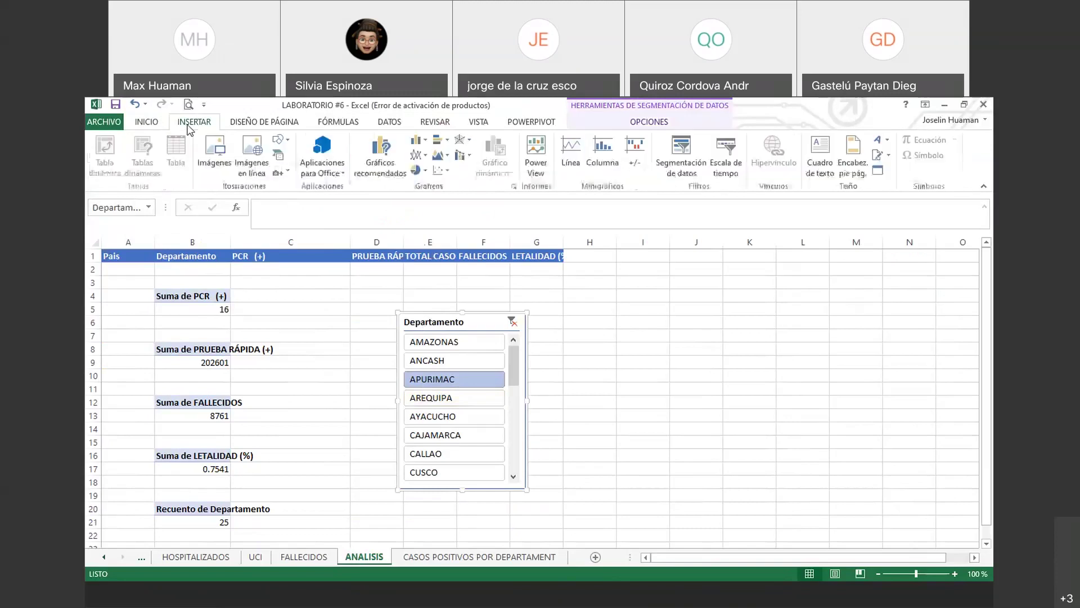
{"action": "left_click", "coordinate": [160, 122]}
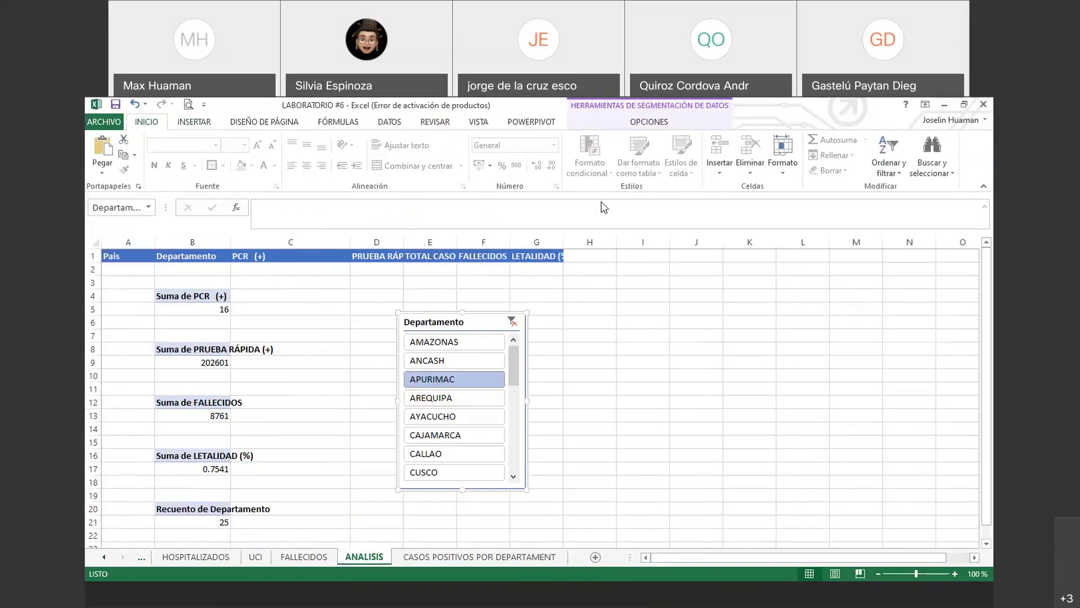
{"action": "left_click", "coordinate": [593, 118]}
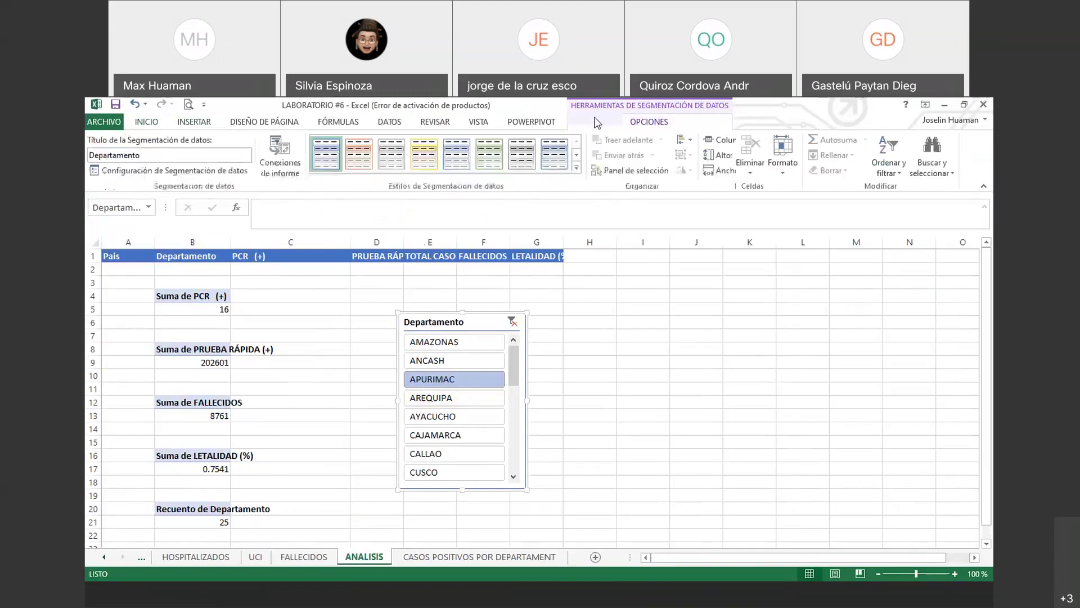
{"action": "left_click", "coordinate": [281, 170]}
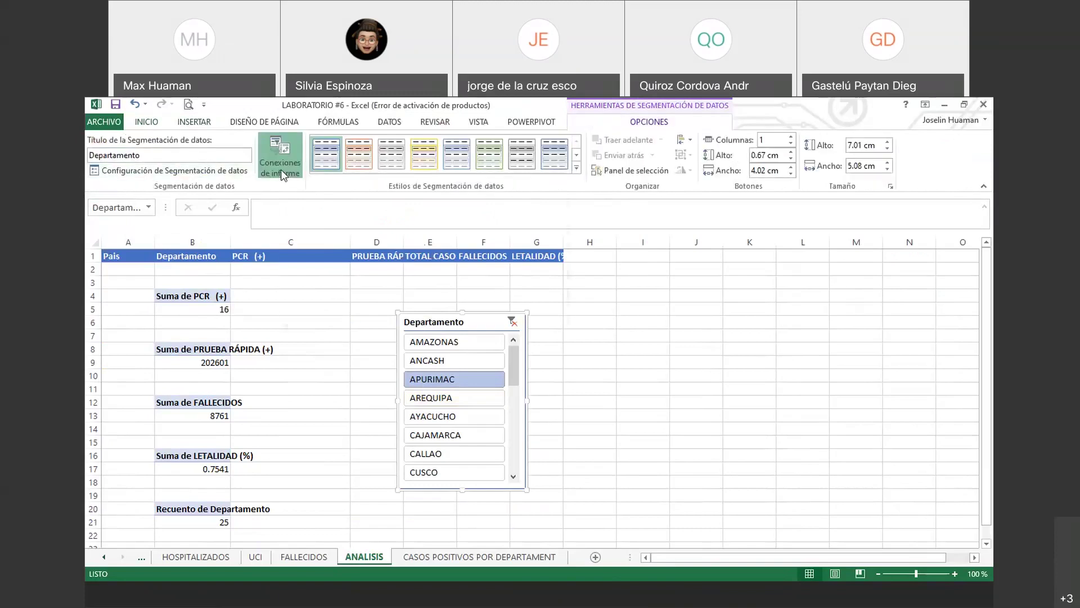
{"action": "left_click", "coordinate": [298, 264]}
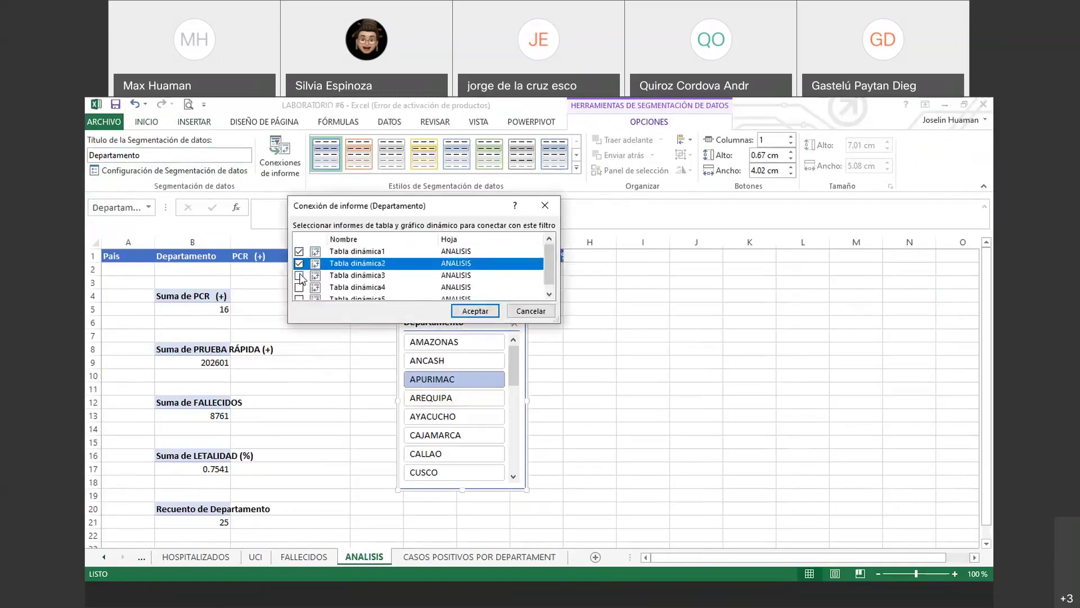
{"action": "left_click", "coordinate": [300, 276]}
{"action": "left_click", "coordinate": [299, 288]}
{"action": "left_click", "coordinate": [300, 288]}
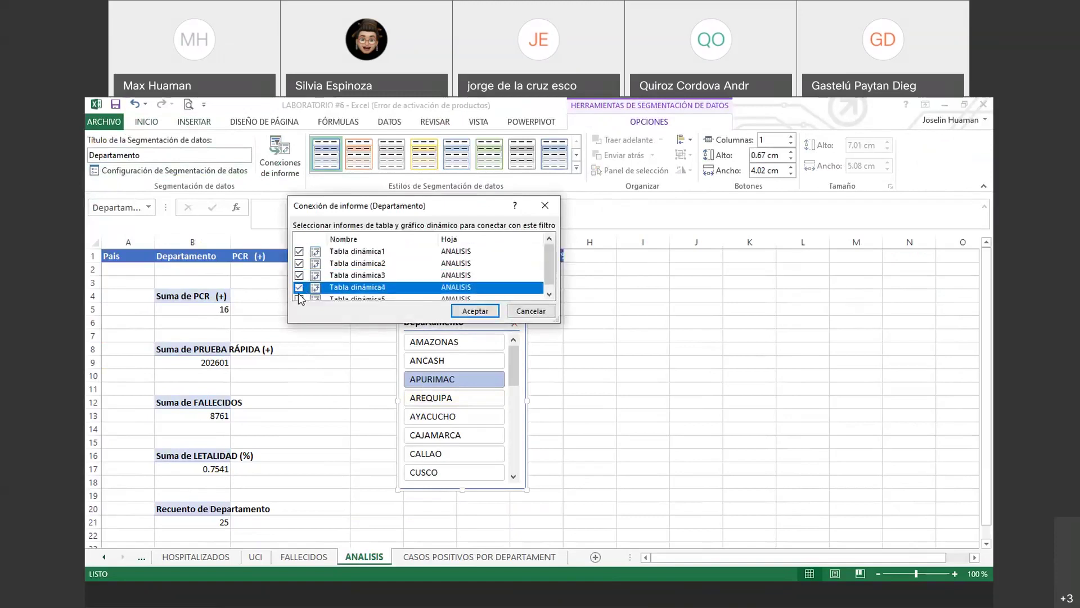
{"action": "left_click", "coordinate": [464, 312]}
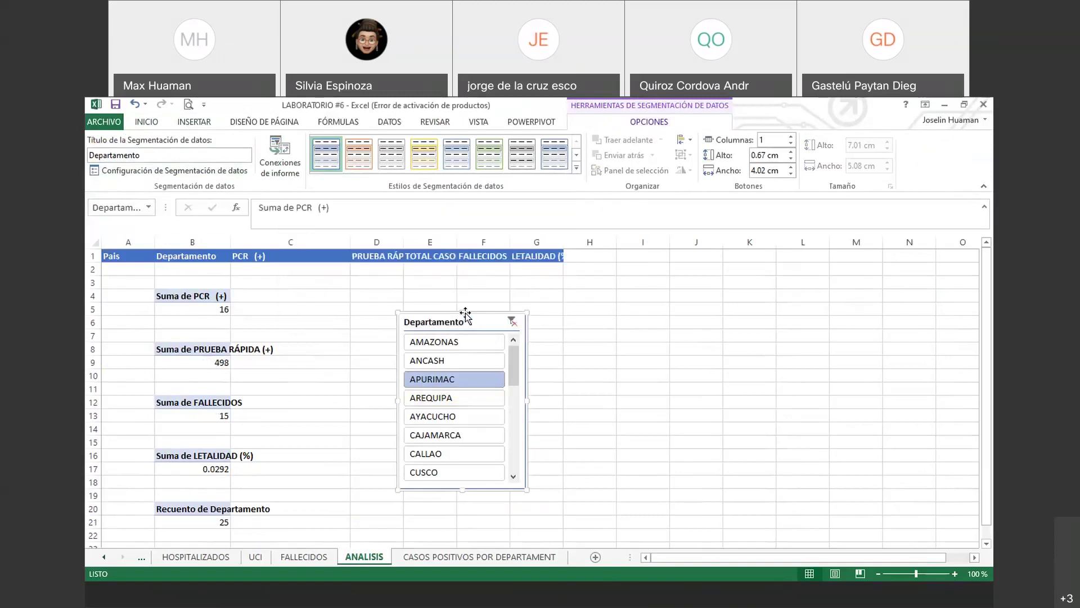
- Test the connected slicer by filtering the pivot tables to AMAZONAS, ANCASH, APURIMAC and finally AREQUIPA
{"action": "left_click", "coordinate": [465, 344]}
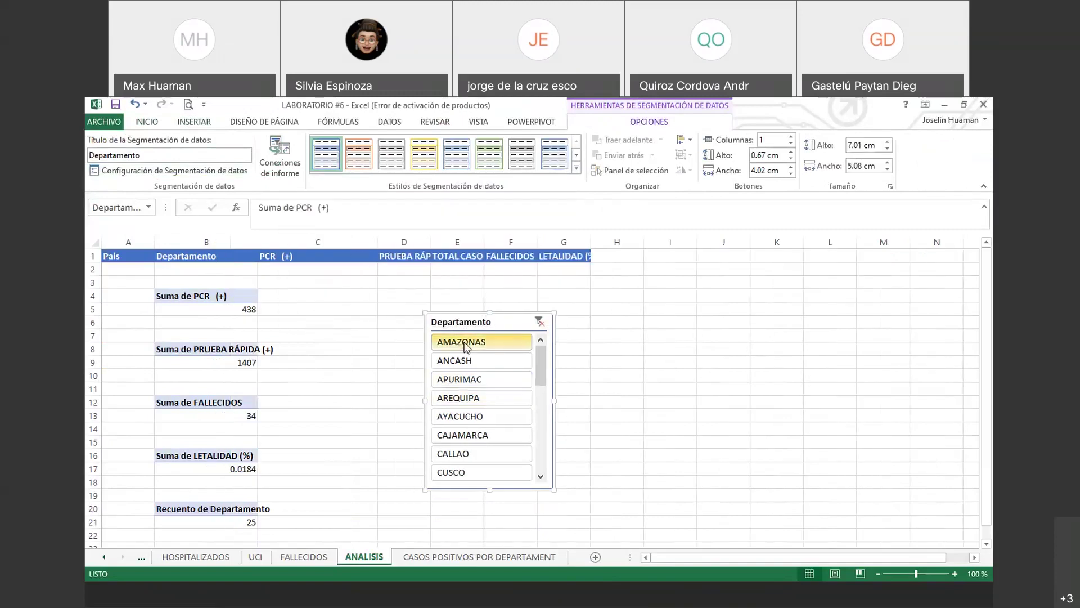
{"action": "left_click", "coordinate": [454, 361]}
{"action": "left_click", "coordinate": [457, 380]}
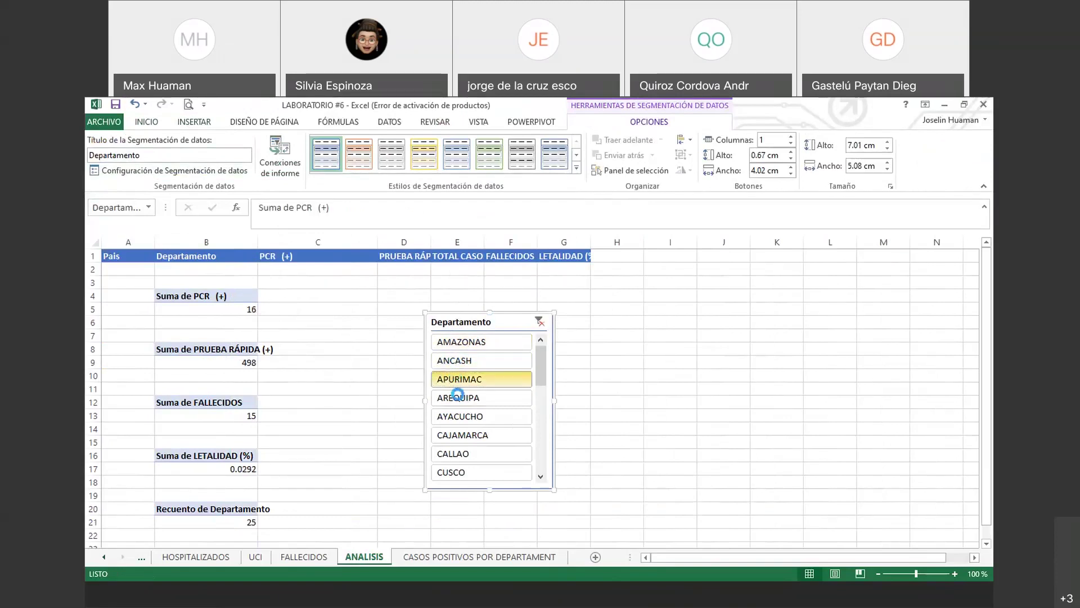
{"action": "left_click", "coordinate": [457, 396]}
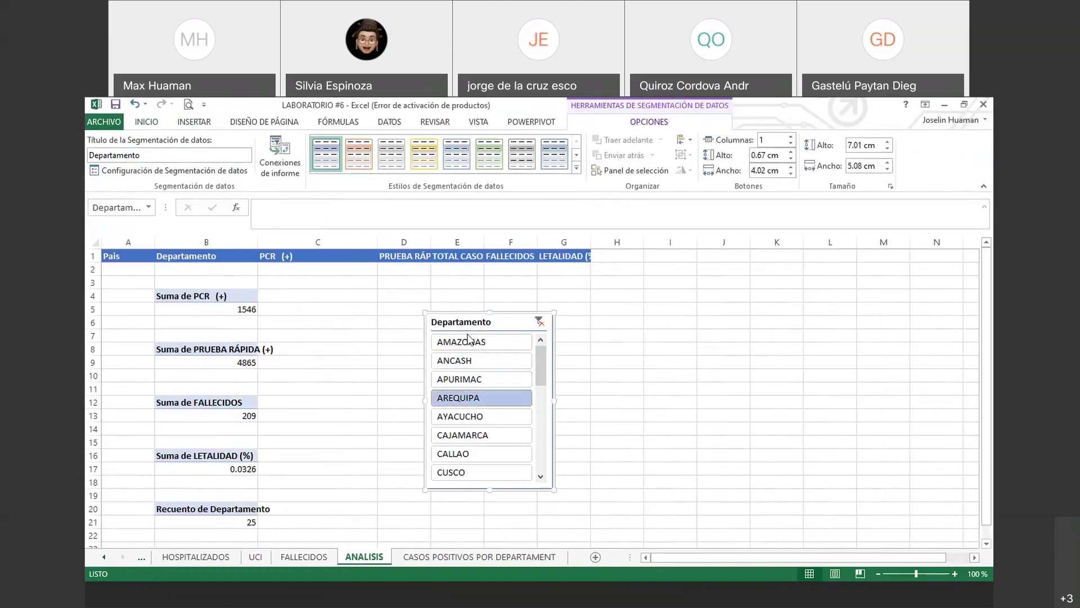
- Move the pivot-linked Departamento slicer from ANALISIS to the CASOS POSITIVOS POR DEPARTAMENT sheet, placing it below TOTAL PCR(+) in columns A to C
{"action": "right_click", "coordinate": [471, 329]}
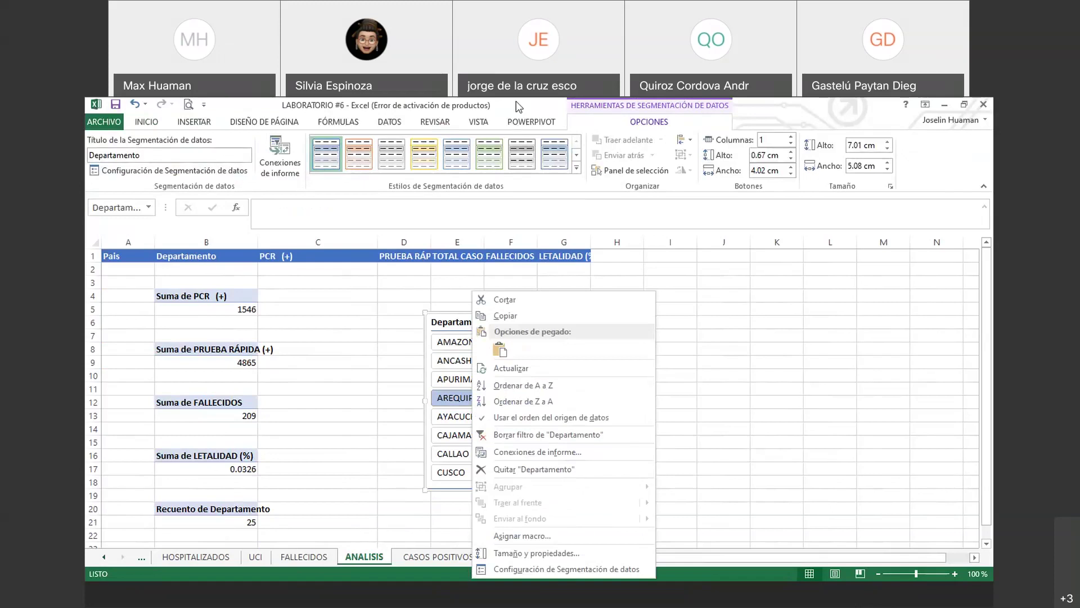
{"action": "left_click", "coordinate": [512, 300]}
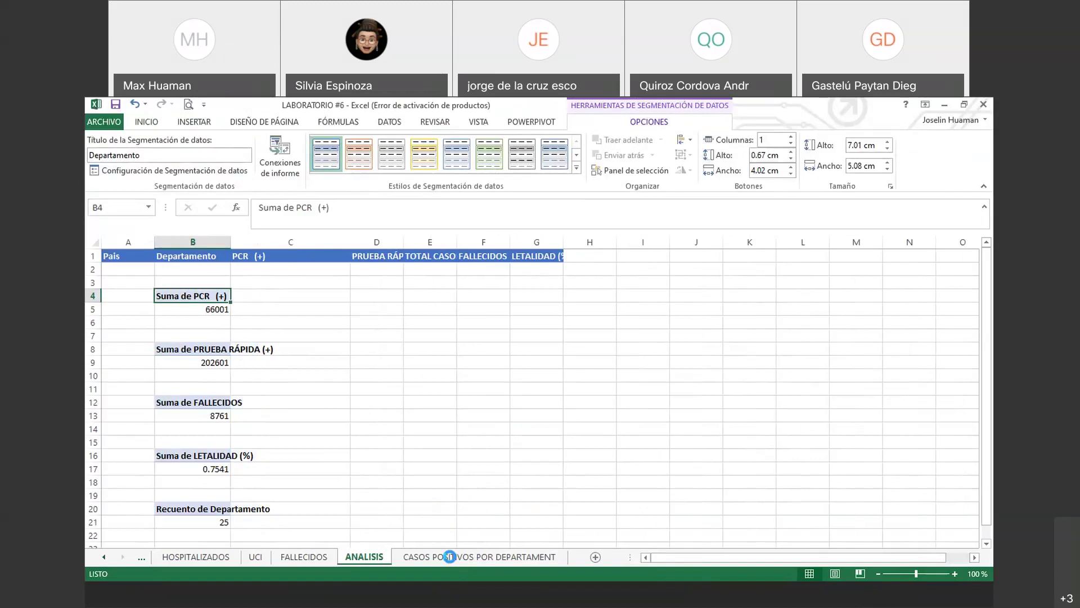
{"action": "left_click", "coordinate": [450, 556]}
{"action": "left_click", "coordinate": [241, 438]}
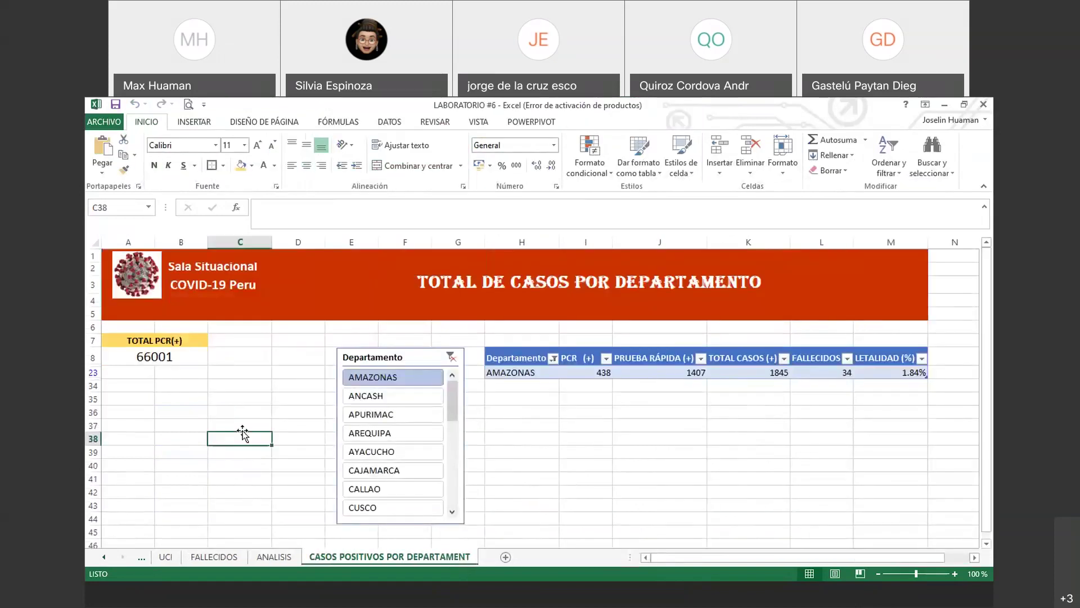
{"action": "left_click", "coordinate": [196, 425]}
{"action": "right_click", "coordinate": [197, 426]}
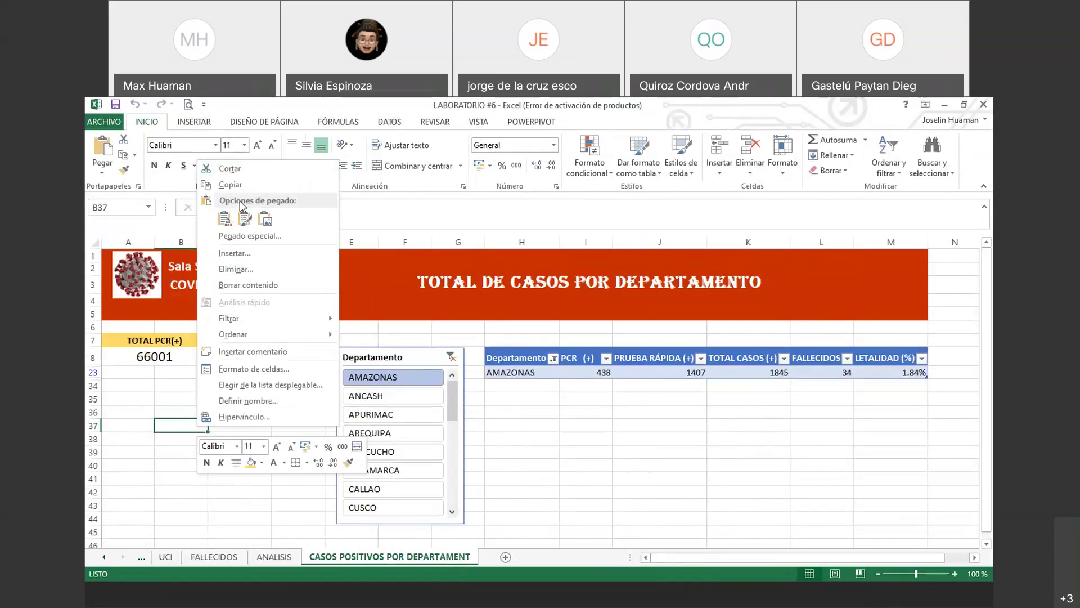
{"action": "left_click", "coordinate": [226, 220]}
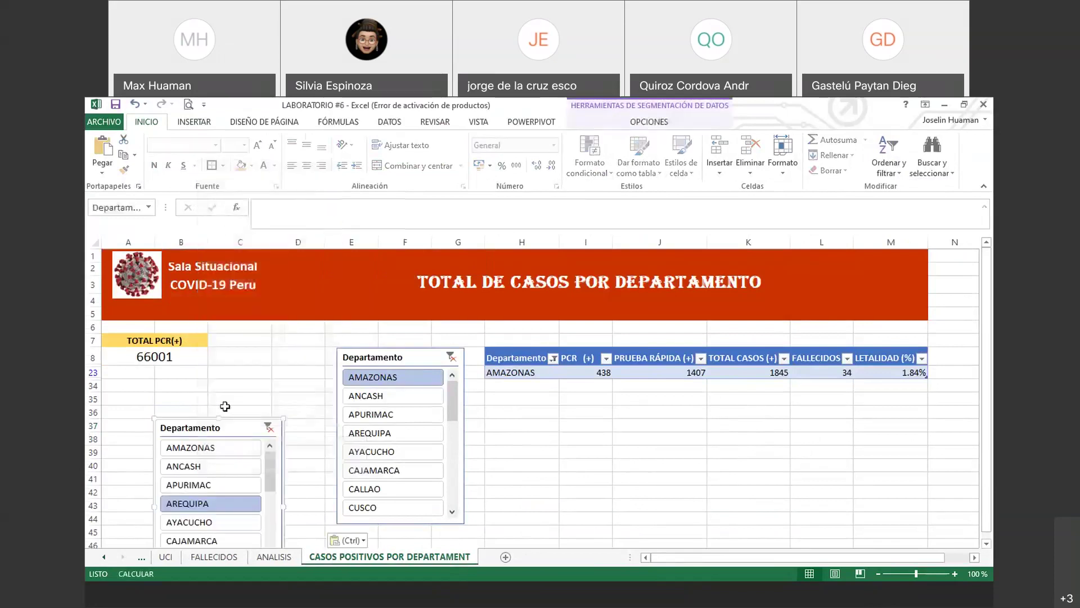
{"action": "left_click_drag", "start_coordinate": [222, 429], "coordinate": [193, 406]}
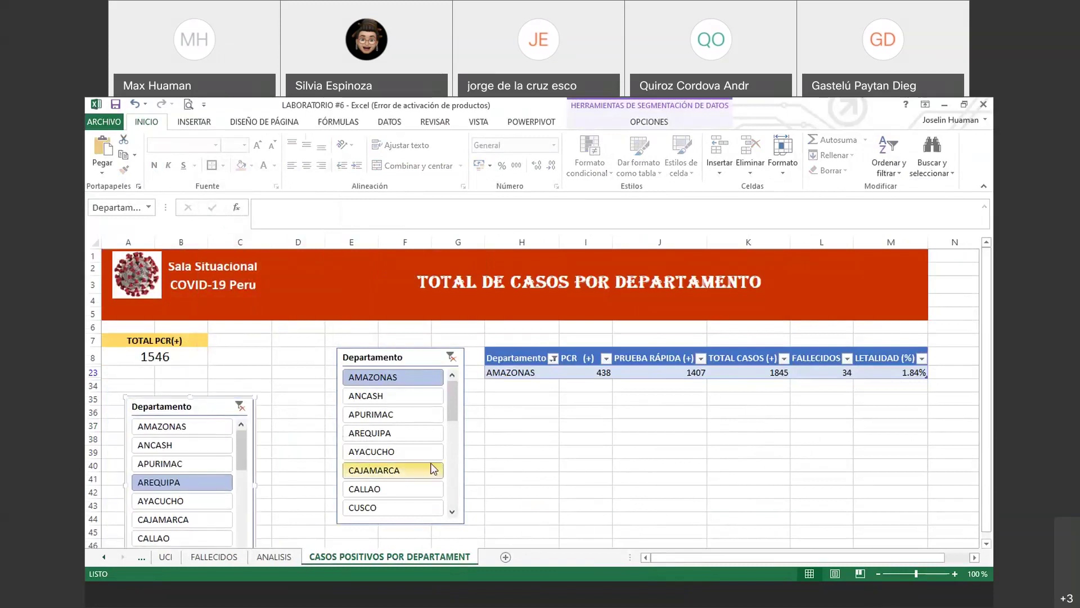
- Clear the filter of the department table's slicer and move the pivot-linked slicer up beneath the TOTAL indicators, starting around row 22
{"action": "scroll", "coordinate": [881, 464], "scroll_direction": "down", "scroll_amount": 1}
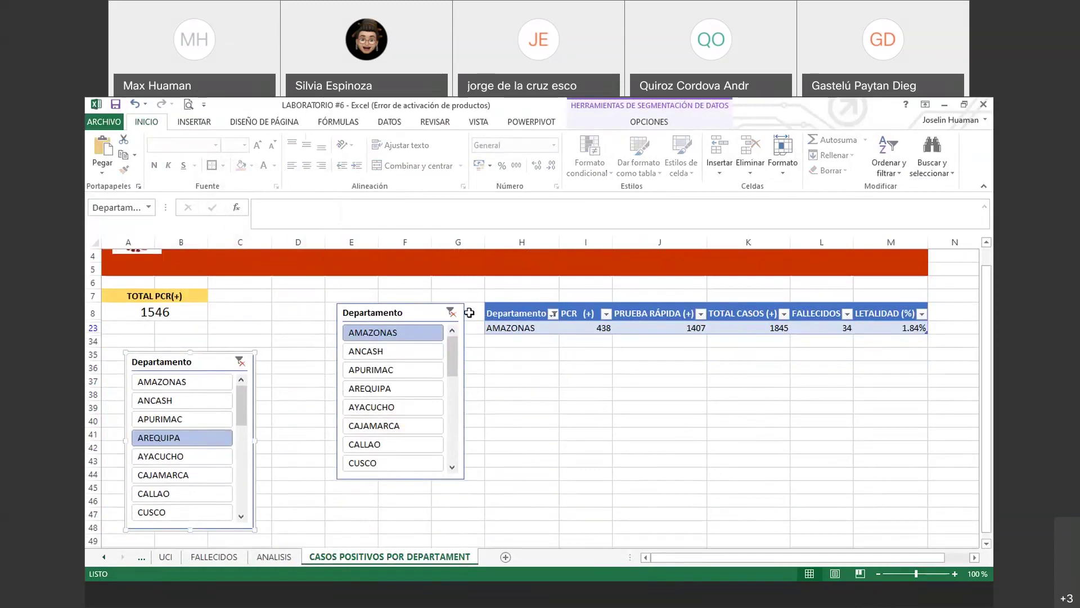
{"action": "left_click", "coordinate": [450, 312]}
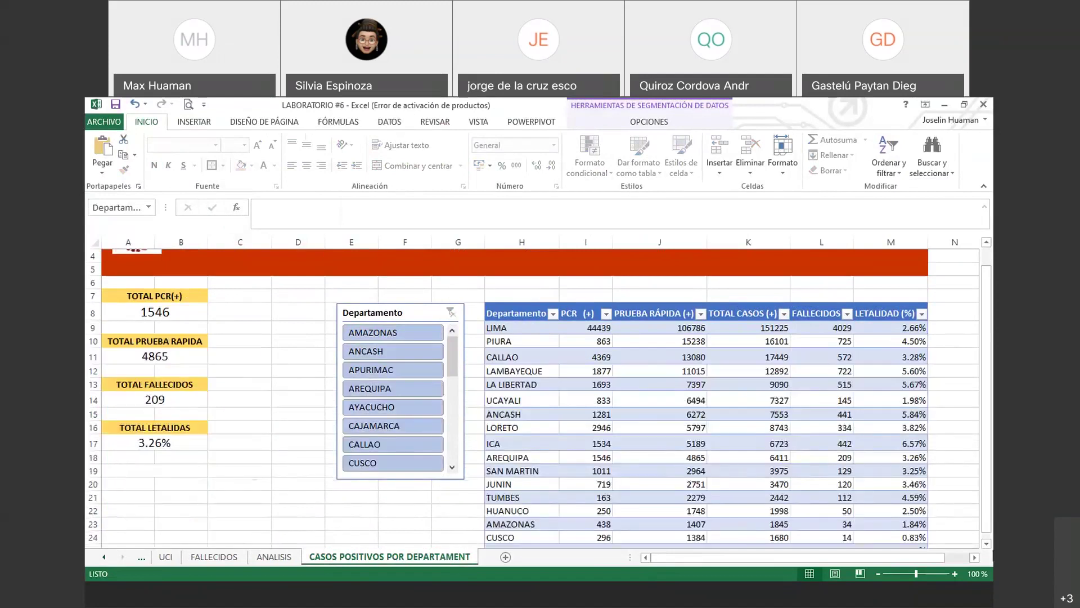
{"action": "scroll", "coordinate": [540, 398], "scroll_direction": "down", "scroll_amount": 2}
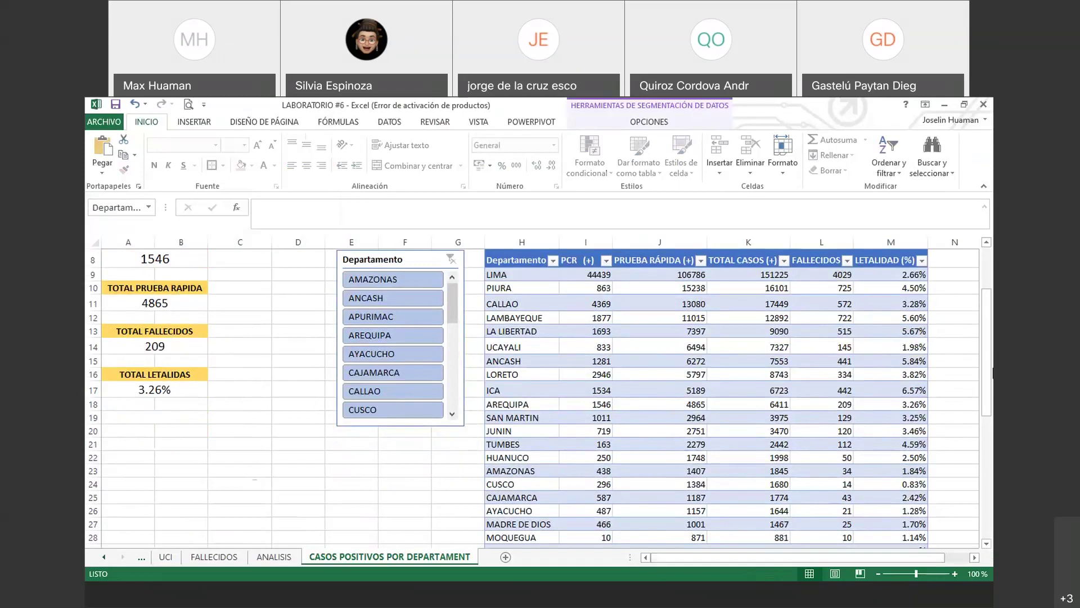
{"action": "left_click_drag", "start_coordinate": [991, 372], "coordinate": [981, 450]}
{"action": "scroll", "coordinate": [851, 439], "scroll_direction": "up", "scroll_amount": 7}
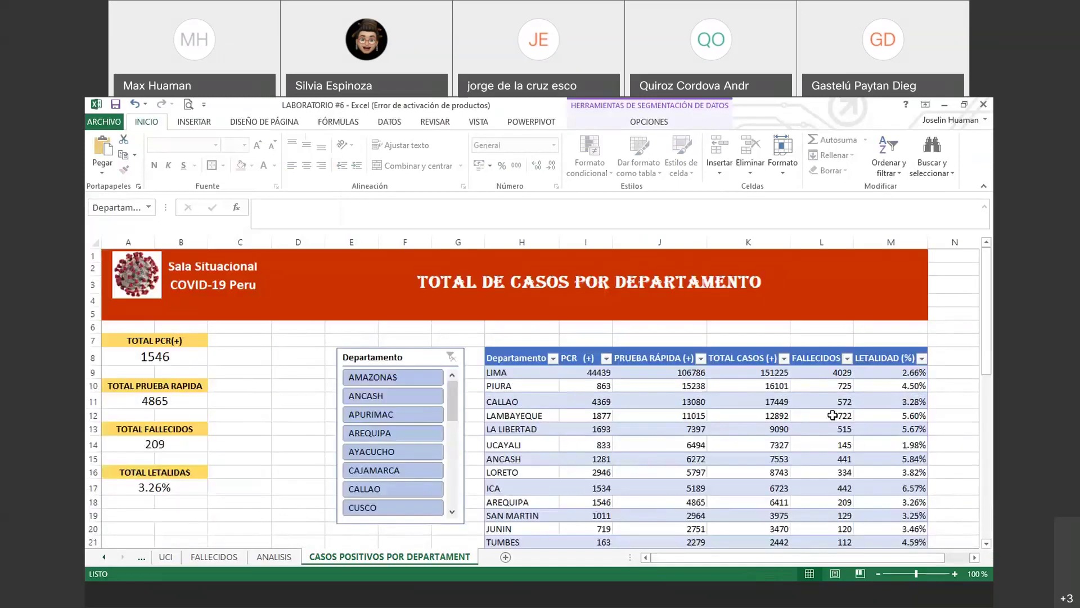
{"action": "scroll", "coordinate": [562, 451], "scroll_direction": "down", "scroll_amount": 7}
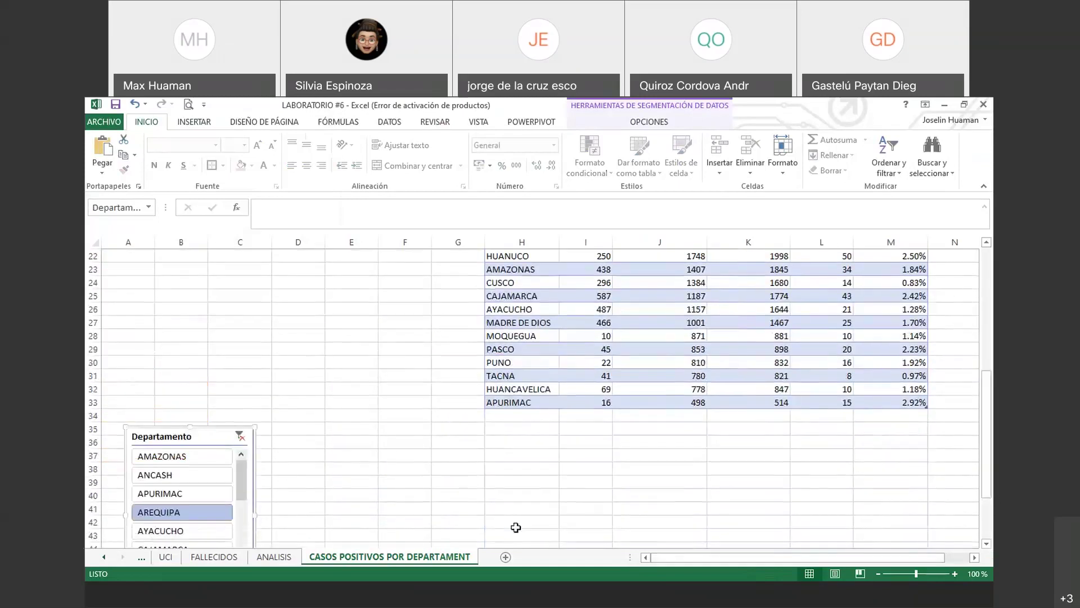
{"action": "left_click_drag", "start_coordinate": [207, 434], "coordinate": [246, 262]}
{"action": "scroll", "coordinate": [246, 261], "scroll_direction": "up", "scroll_amount": 5}
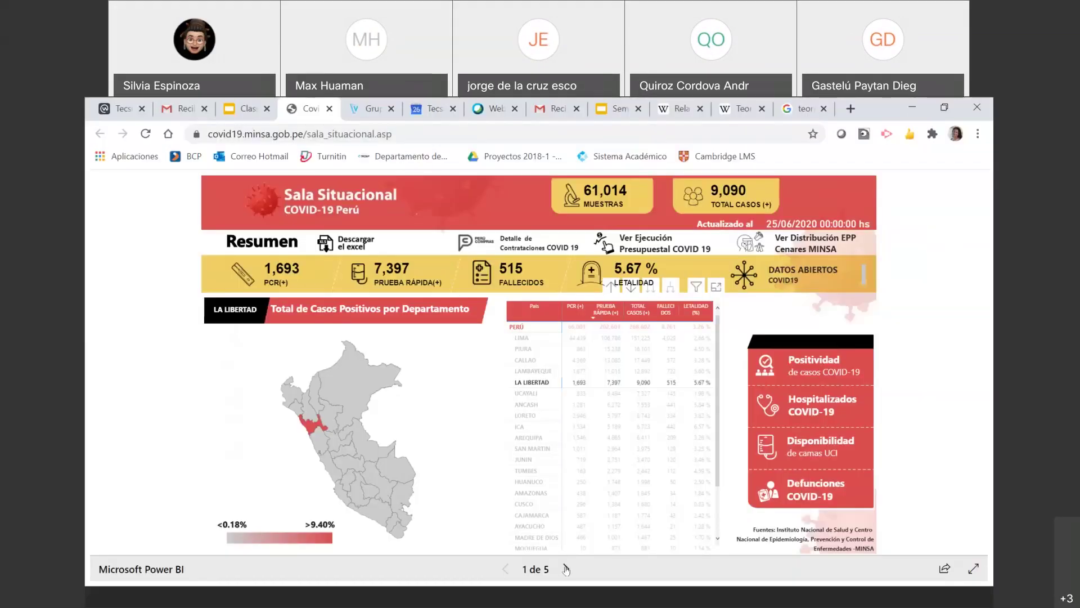
- Look through pages 2 to 5 of the Sala Situacional COVID-19 dashboard, from Positividad to Fallecidos
{"action": "left_click", "coordinate": [565, 569]}
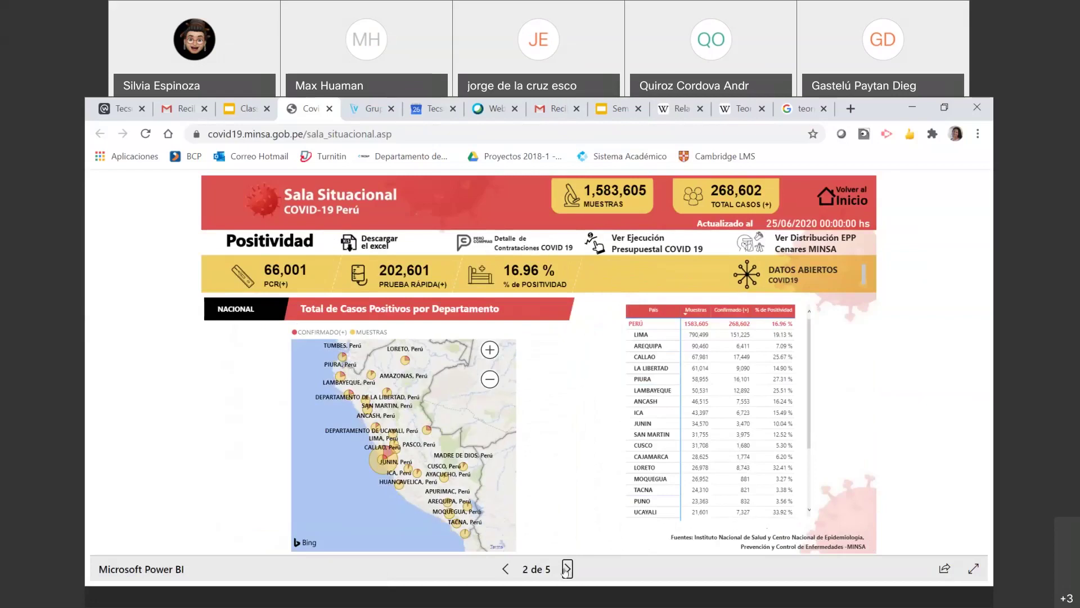
{"action": "left_click", "coordinate": [566, 568]}
{"action": "left_click", "coordinate": [567, 569]}
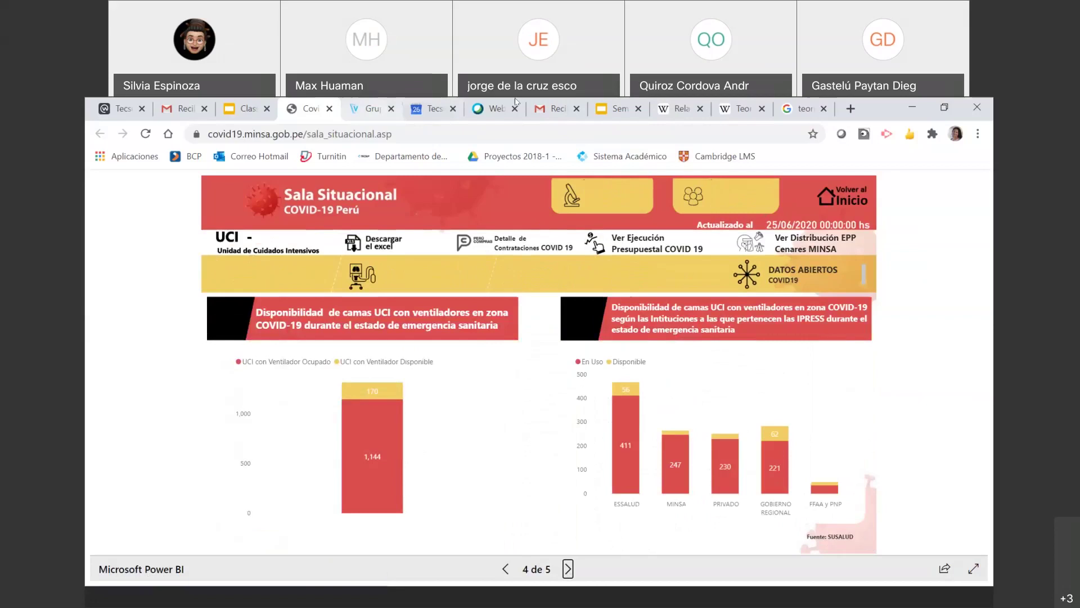
{"action": "left_click", "coordinate": [568, 568]}
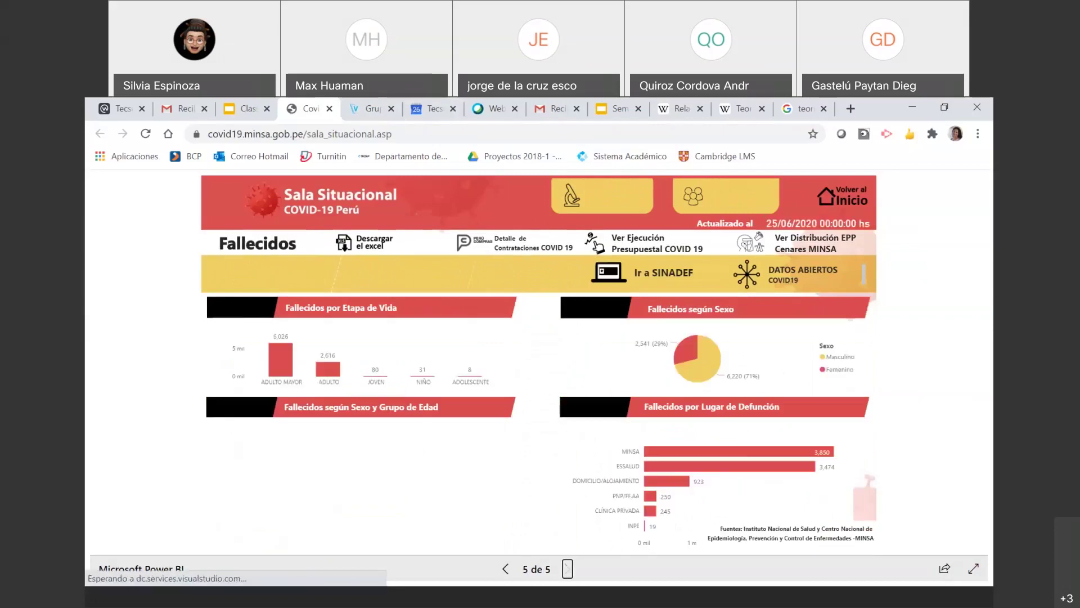
- Switch to the Tecsup course site and open the ProcDatos course's main page
{"action": "left_click", "coordinate": [368, 108]}
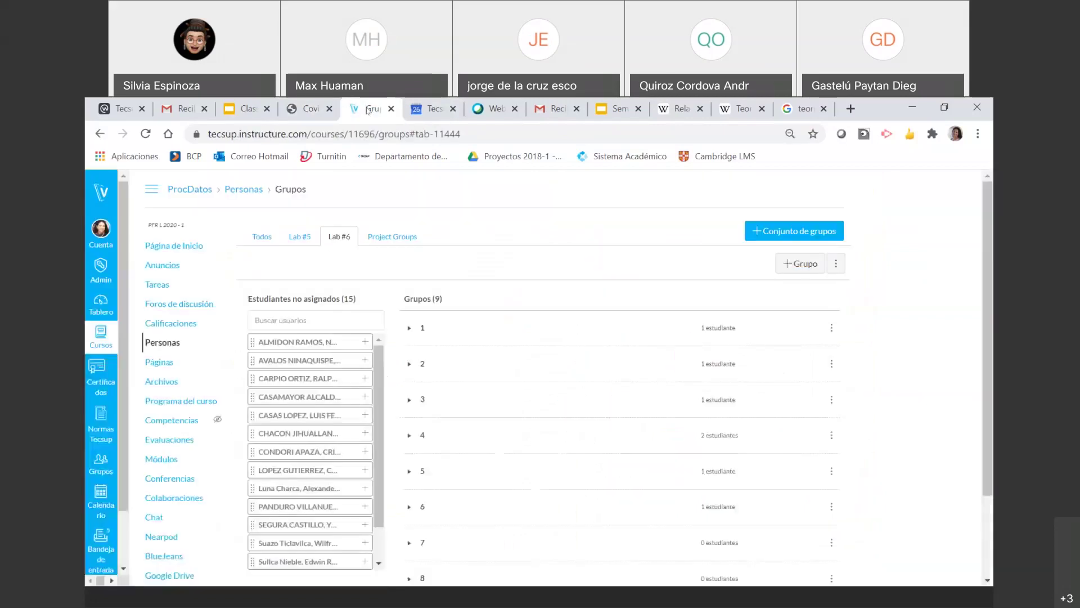
{"action": "left_click", "coordinate": [193, 191]}
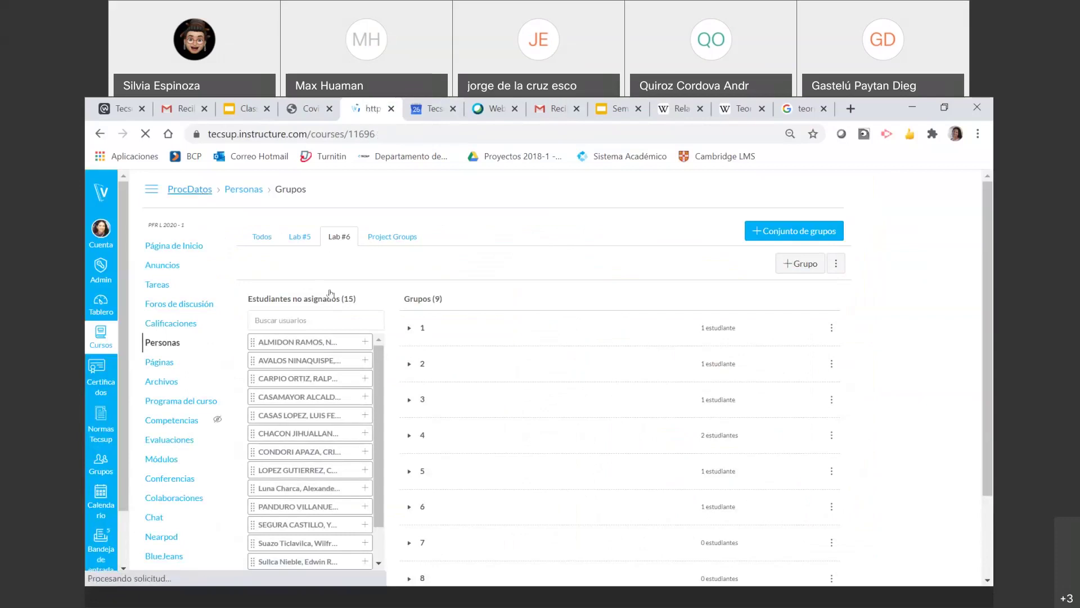